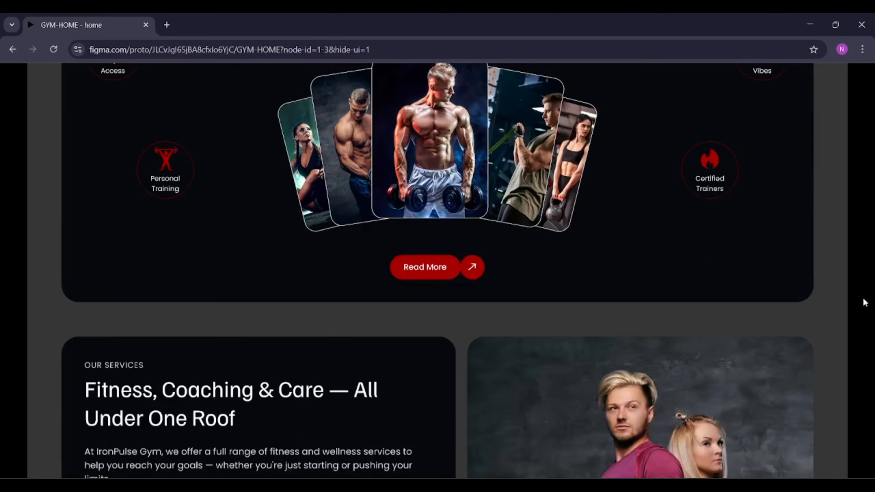
scroll(865, 302, "down", 10)
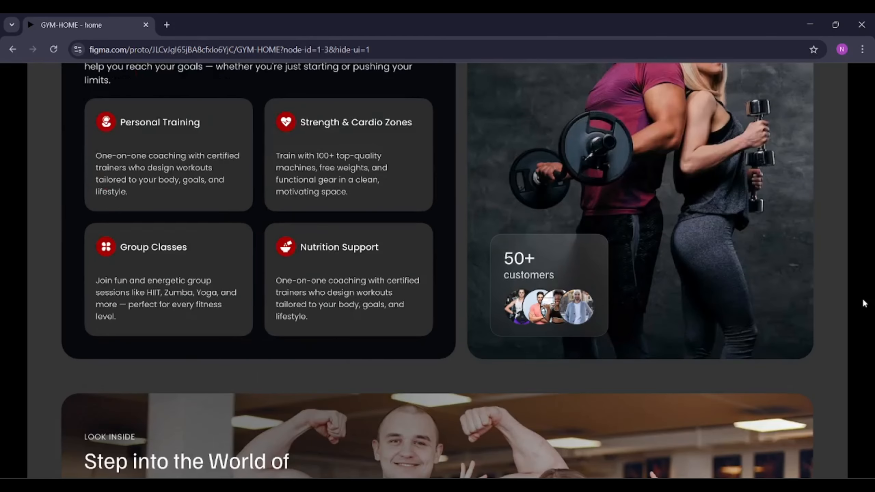
Scroll through the finished IronPulse gym home page prototype from the hero section down to the footer
scroll(865, 303, "up", 15)
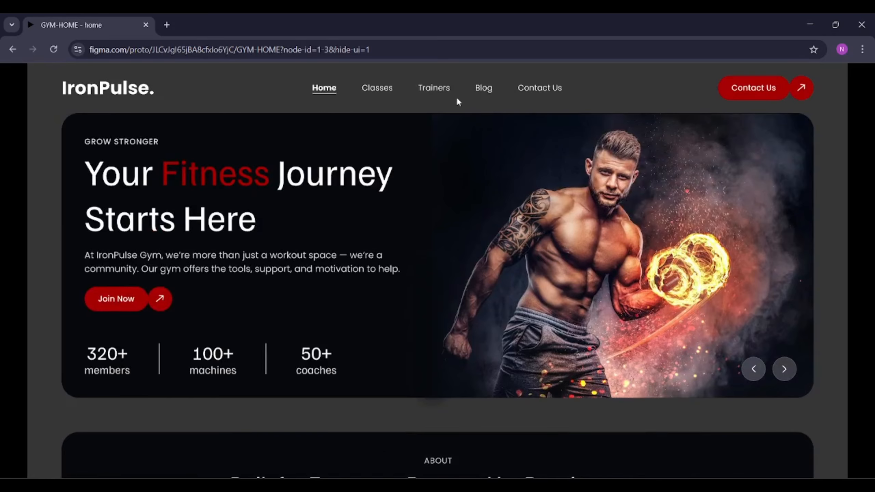
scroll(296, 245, "down", 8)
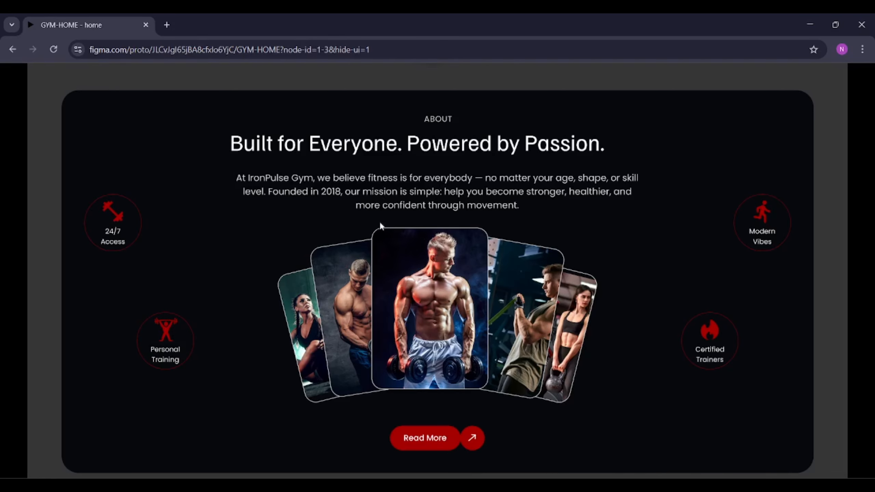
scroll(523, 256, "down", 8)
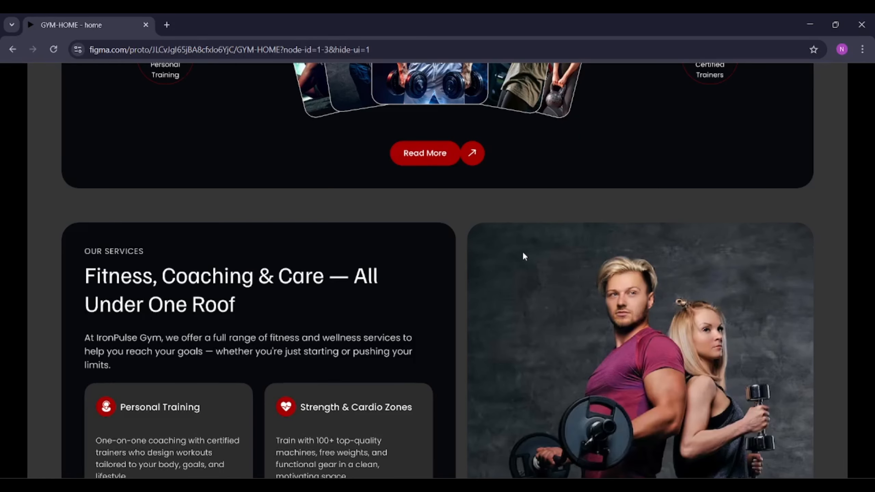
scroll(523, 254, "down", 2)
scroll(438, 227, "down", 2)
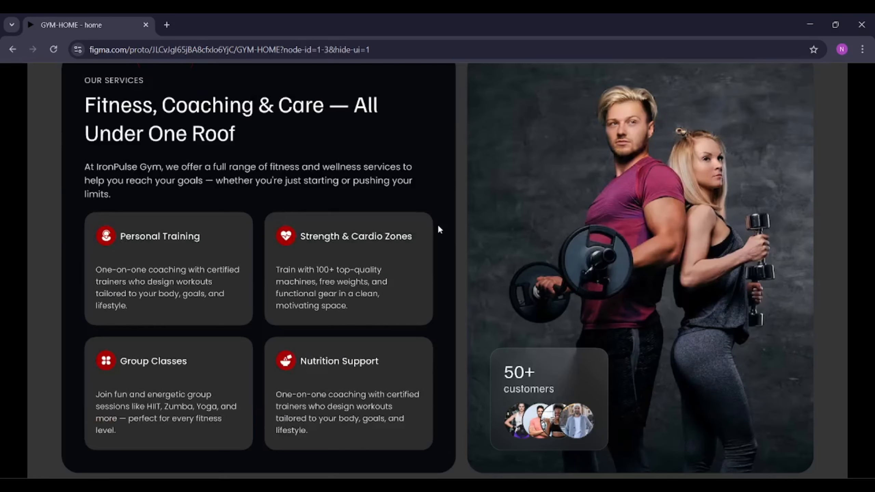
scroll(521, 242, "down", 12)
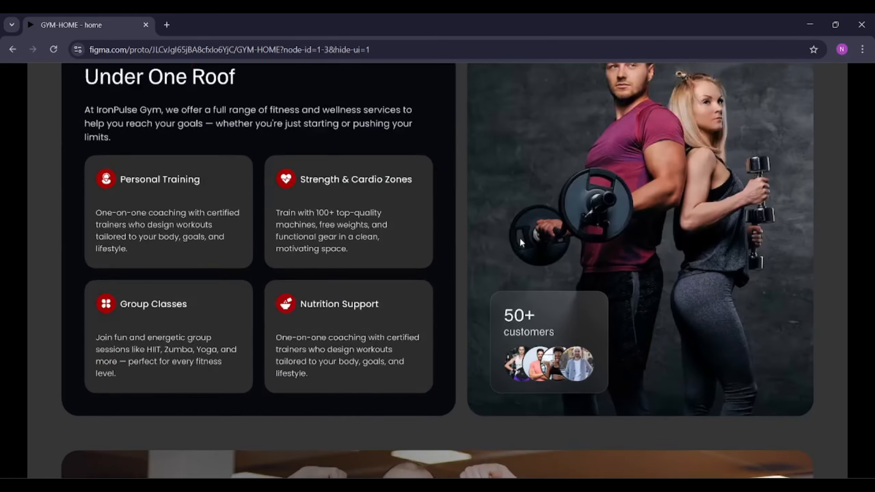
scroll(540, 250, "down", 10)
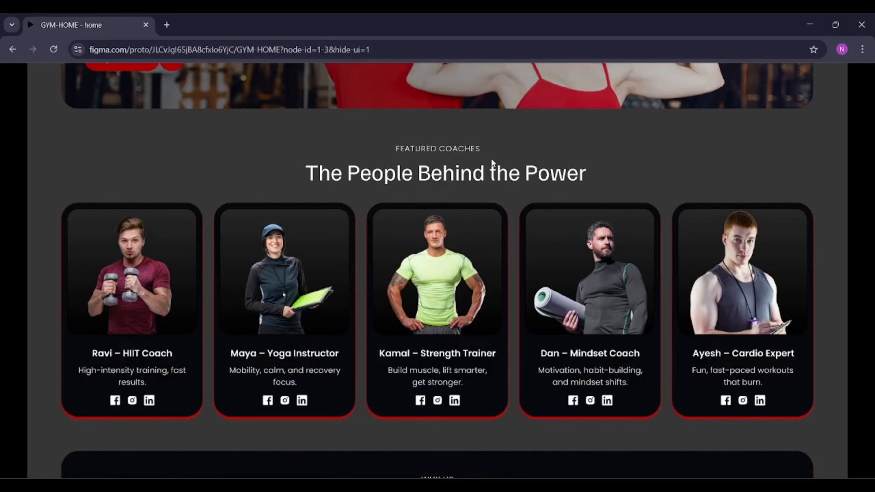
scroll(492, 161, "down", 10)
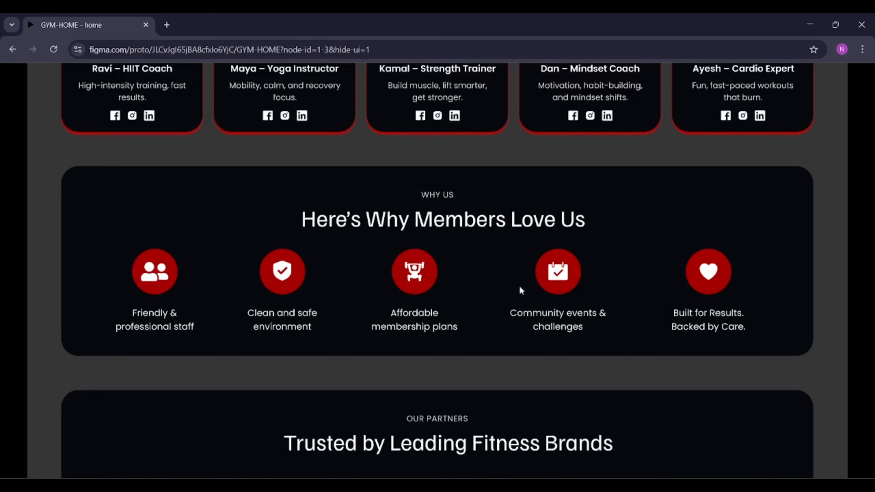
scroll(520, 288, "down", 5)
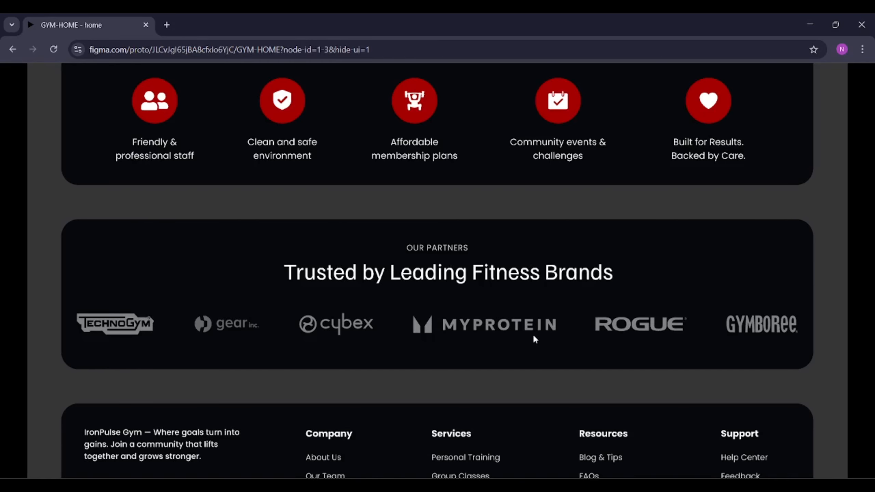
scroll(506, 296, "down", 6)
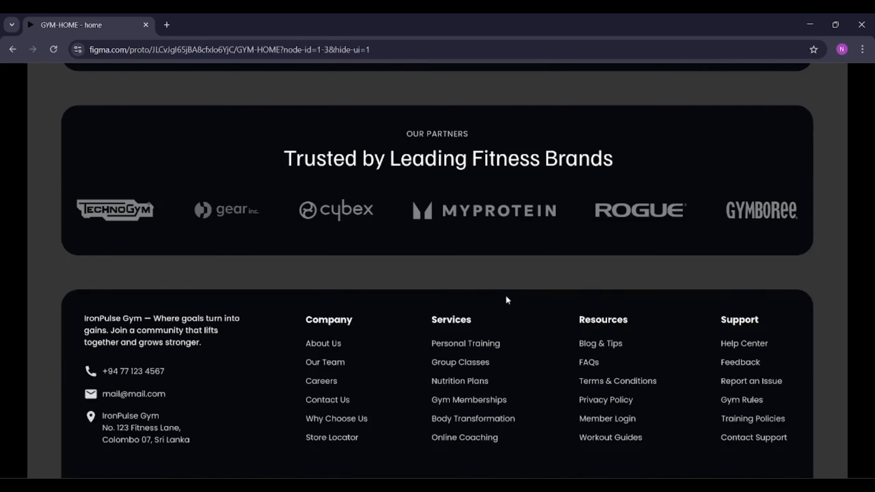
scroll(501, 286, "down", 2)
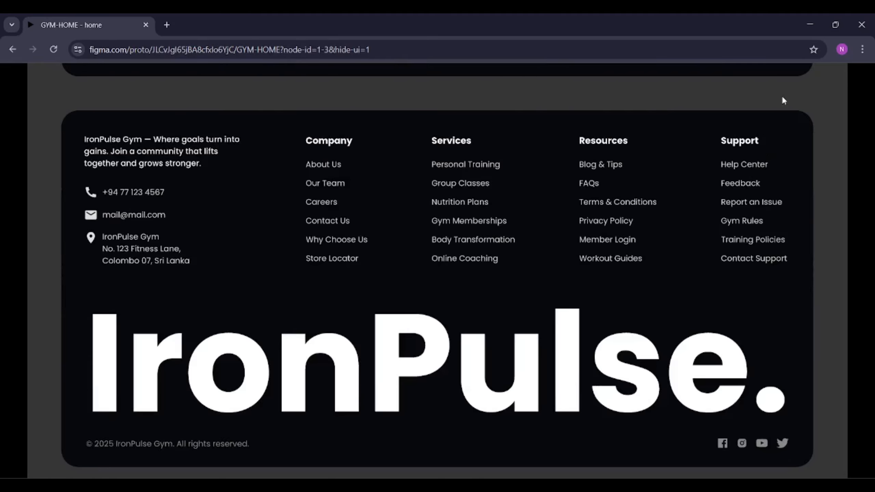
left_click(809, 26)
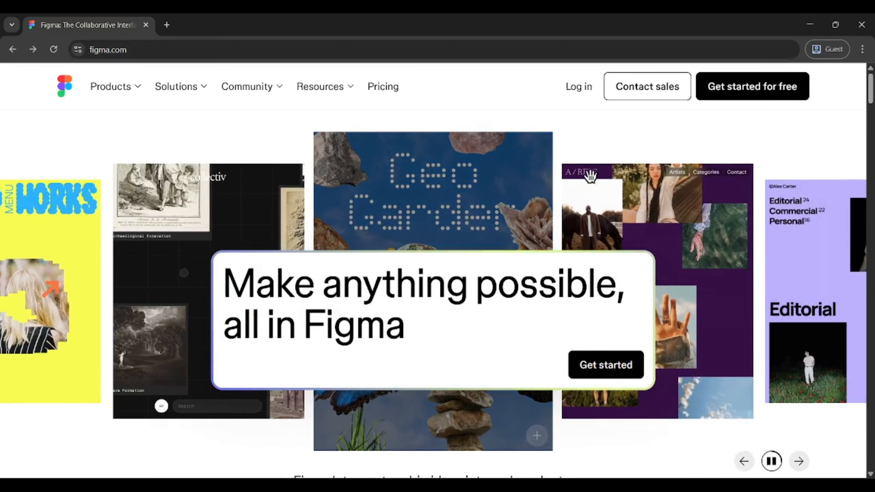
left_click(619, 371)
left_click(448, 298)
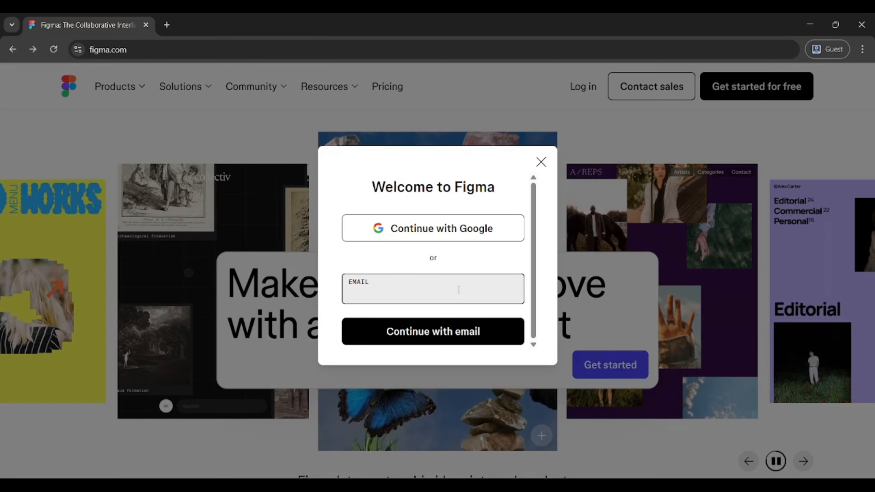
left_click(548, 165)
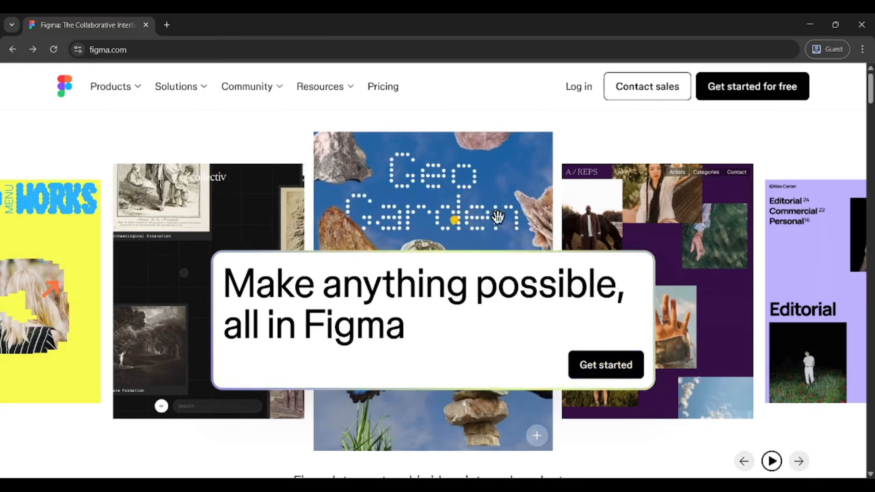
Open the Downloads page from the Figma website's Products menu
left_click(139, 94)
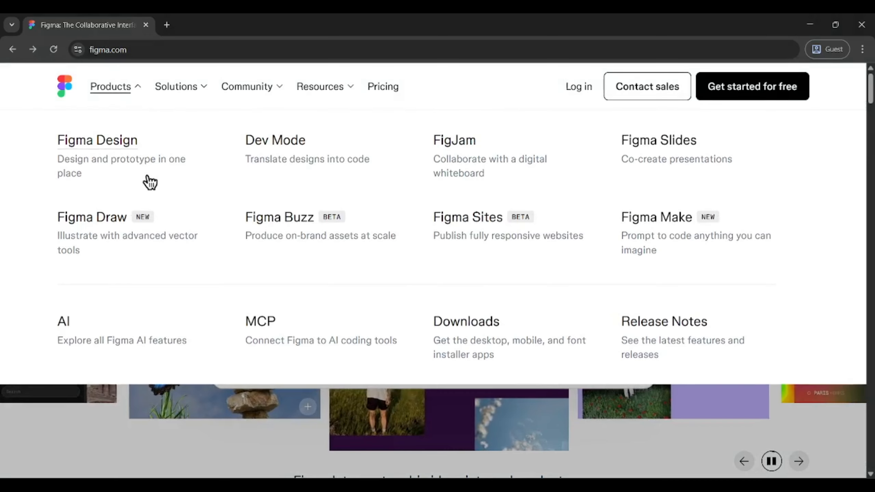
left_click(448, 328)
scroll(262, 264, "down", 5)
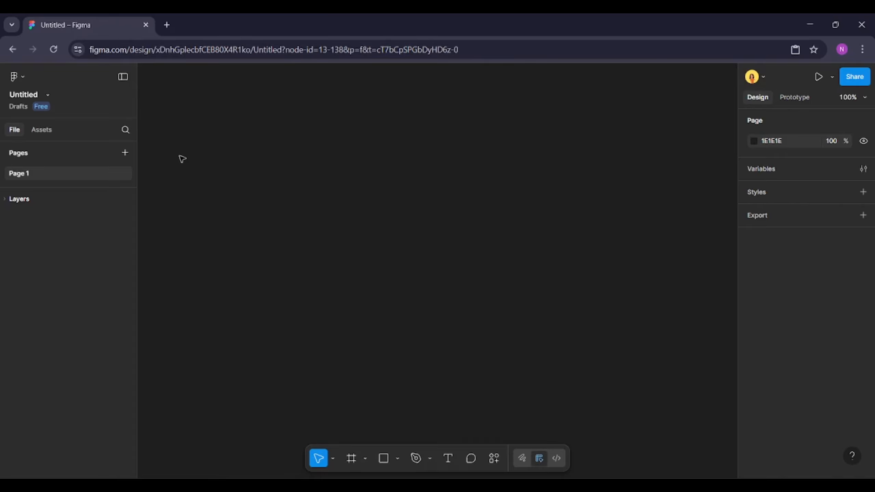
Rename the new untitled design file as Gym website
left_click(38, 99)
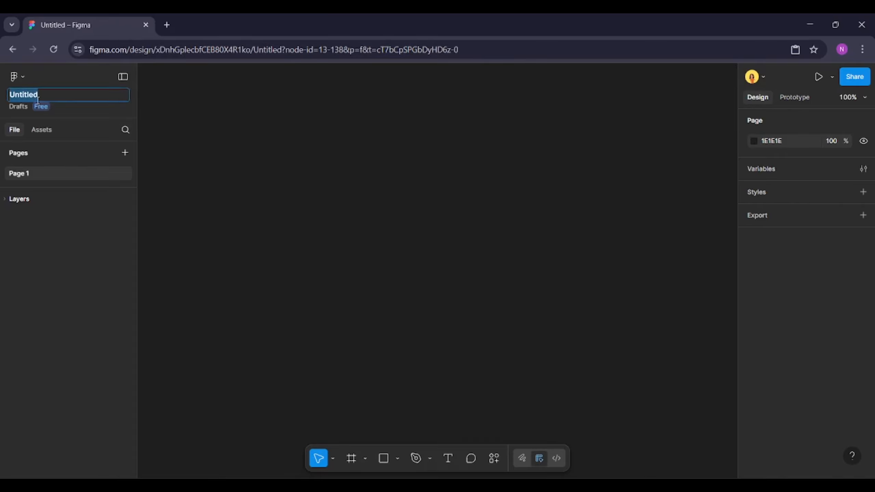
type("Gym website")
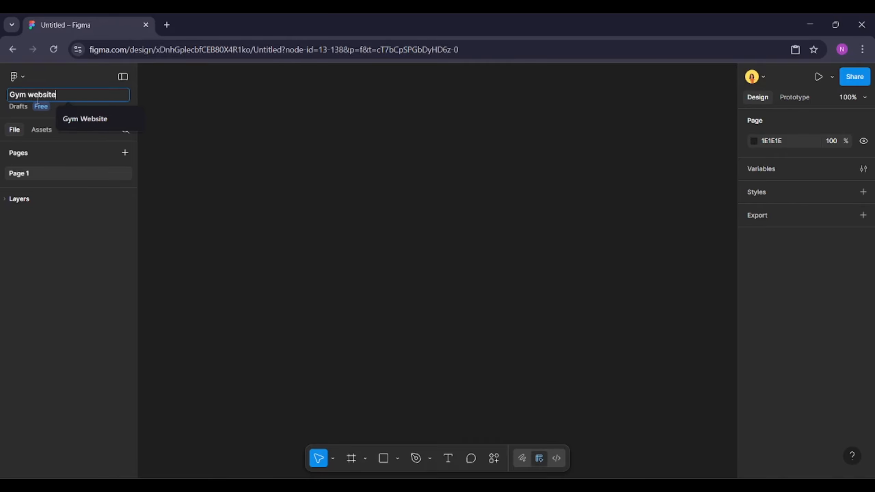
key("Return")
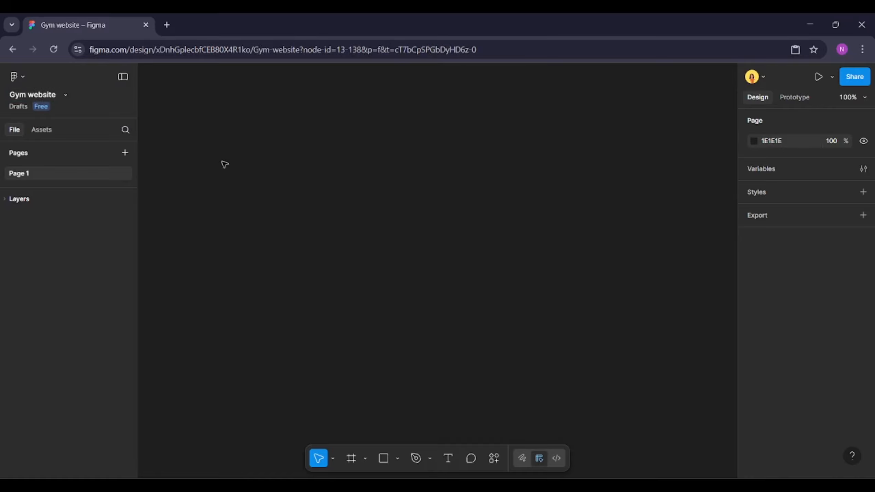
Search the plugins for peppercorn and run Peppercorn - The Perfect Type Scale
left_click(494, 454)
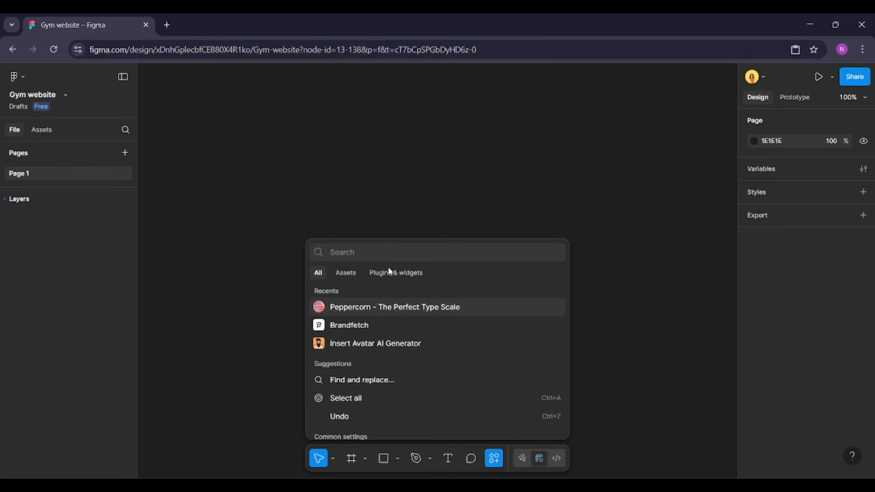
left_click(394, 273)
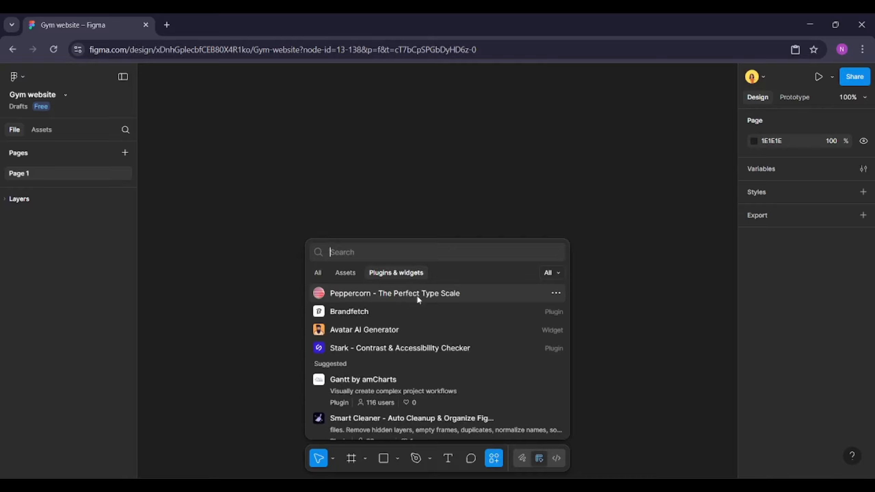
type("pepperco")
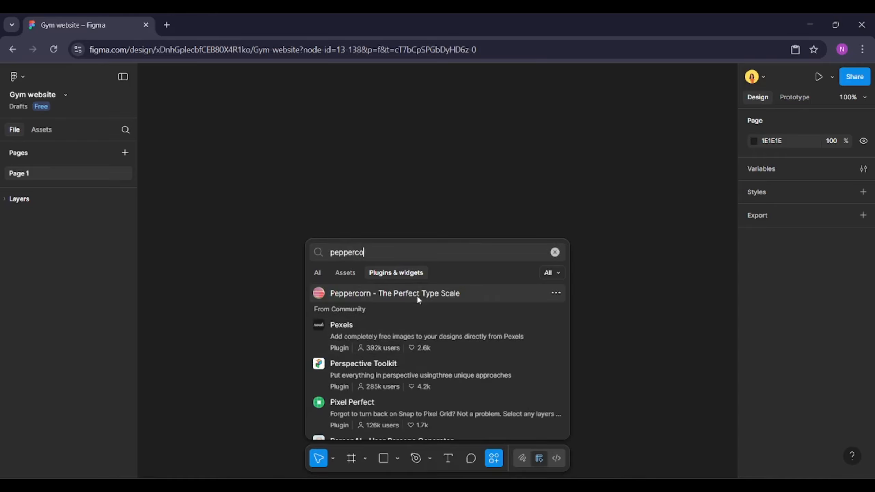
type("rn")
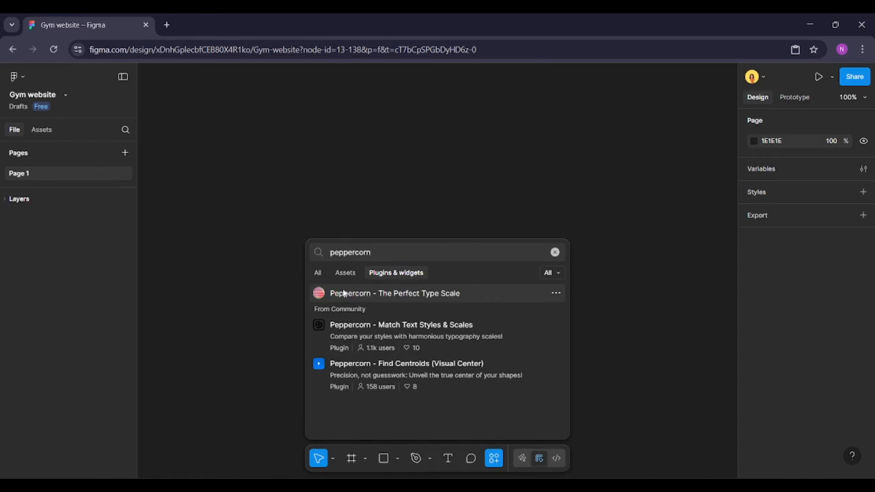
left_click(356, 295)
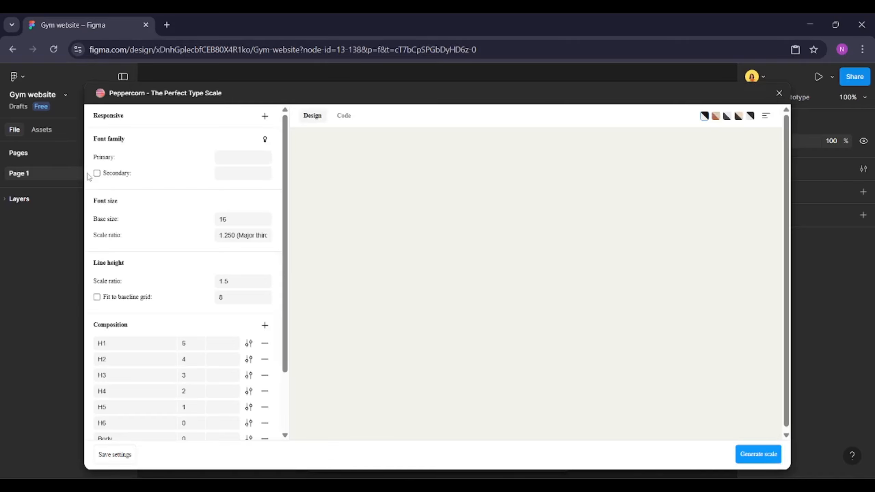
Enable a secondary font and set the primary font family to Familjen Grotesk
left_click(97, 174)
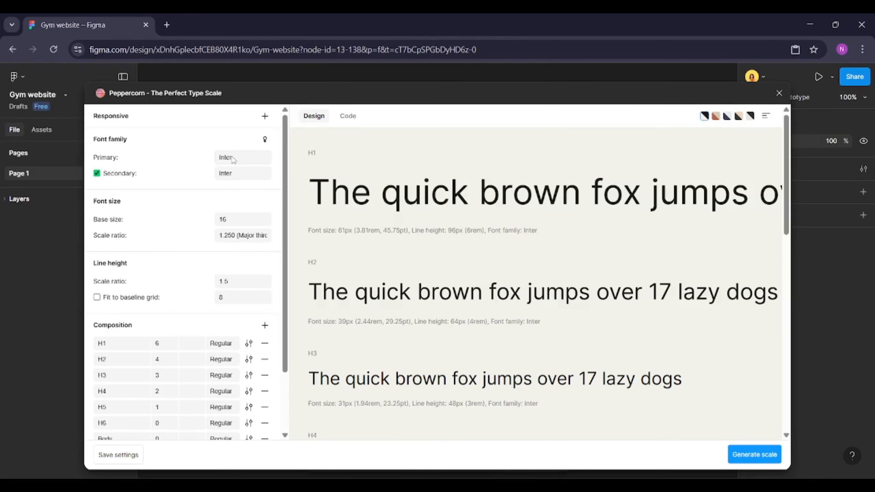
left_click(242, 159)
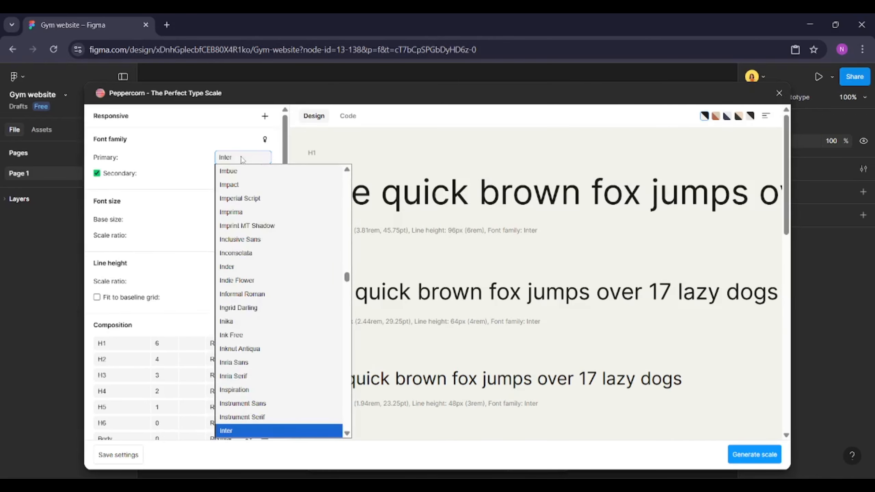
type("fam")
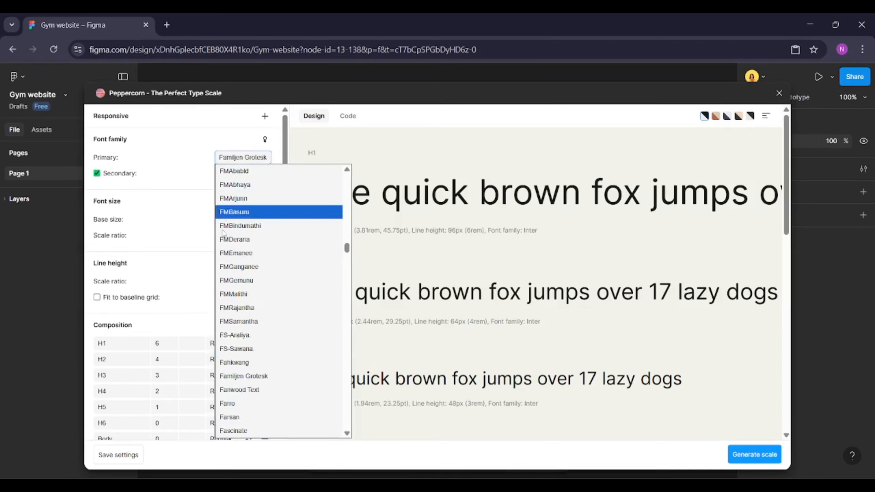
left_click(285, 376)
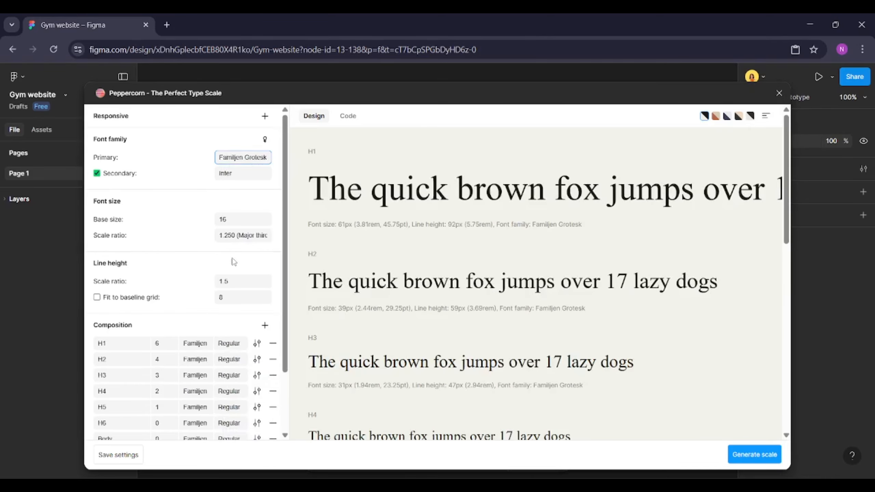
Set the secondary font family to Poppins
left_click(237, 175)
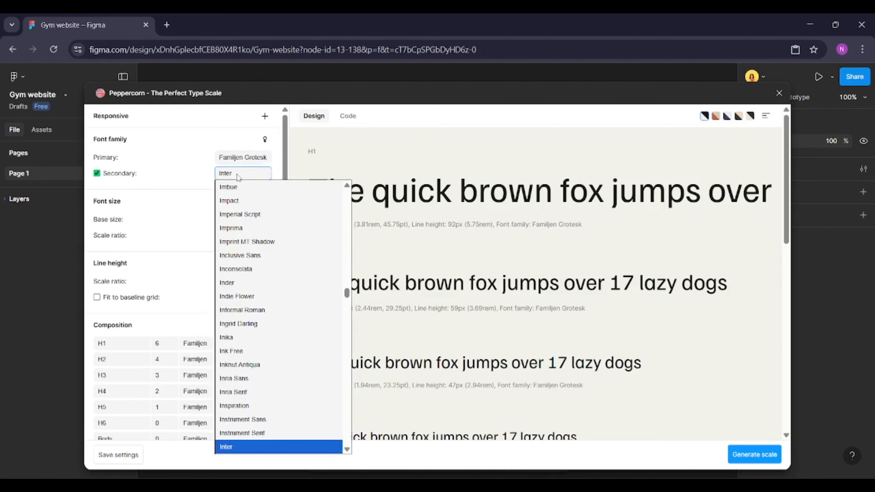
type("poppins")
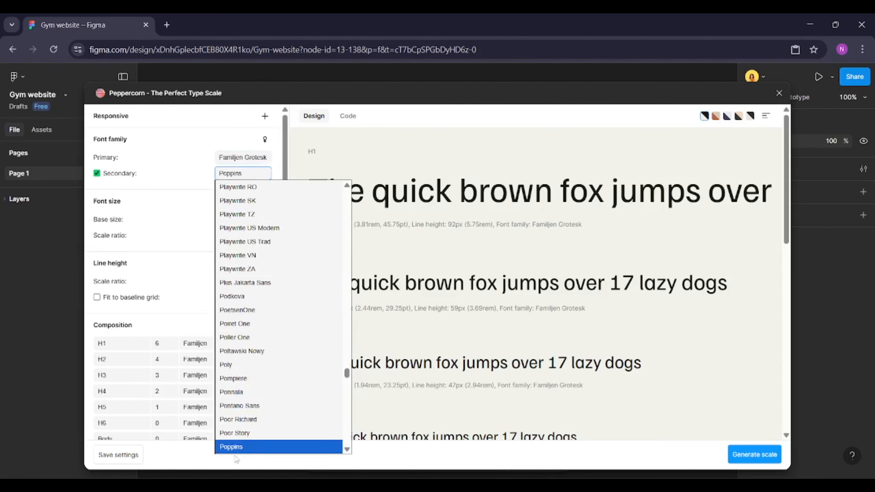
scroll(244, 448, "down", 1)
left_click(241, 420)
Set the Body, Blockquote, Caption, Endnote and Footnote styles in the composition to use Poppins
scroll(240, 432, "down", 3)
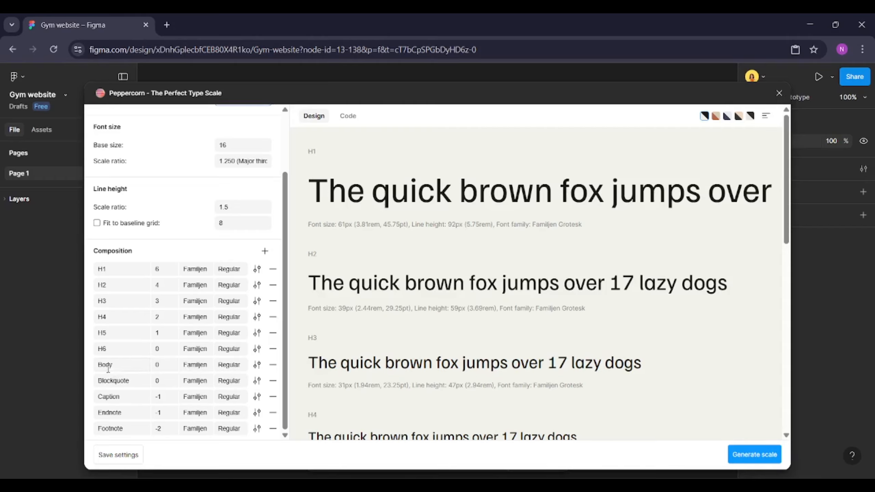
left_click(195, 366)
left_click(201, 392)
left_click(195, 380)
left_click(194, 408)
left_click(195, 398)
left_click(196, 424)
left_click(194, 412)
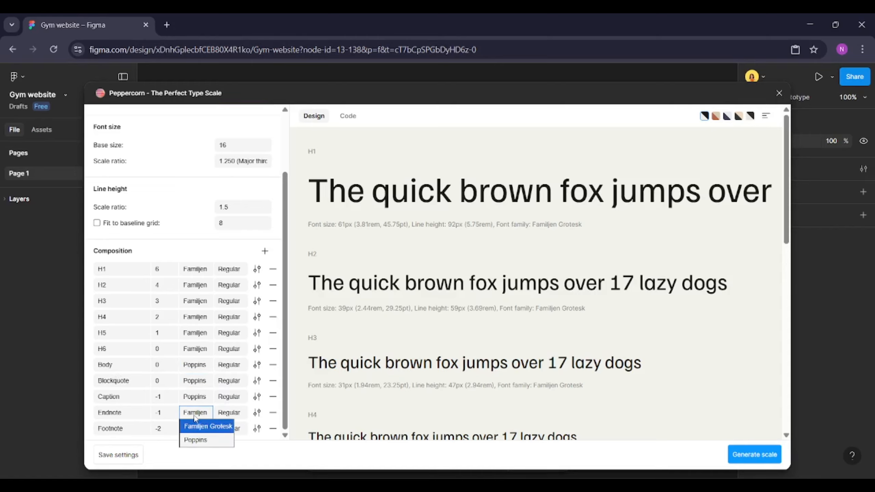
left_click(197, 440)
left_click(195, 429)
left_click(200, 458)
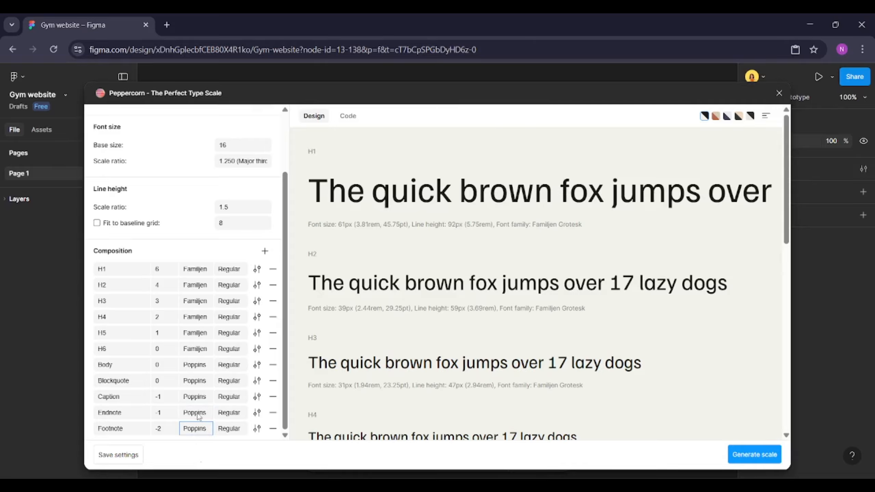
Generate the full type scale with documentation and text styles bound to variables, then close the plugin
scroll(199, 416, "up", 3)
scroll(197, 416, "down", 3)
scroll(197, 414, "up", 3)
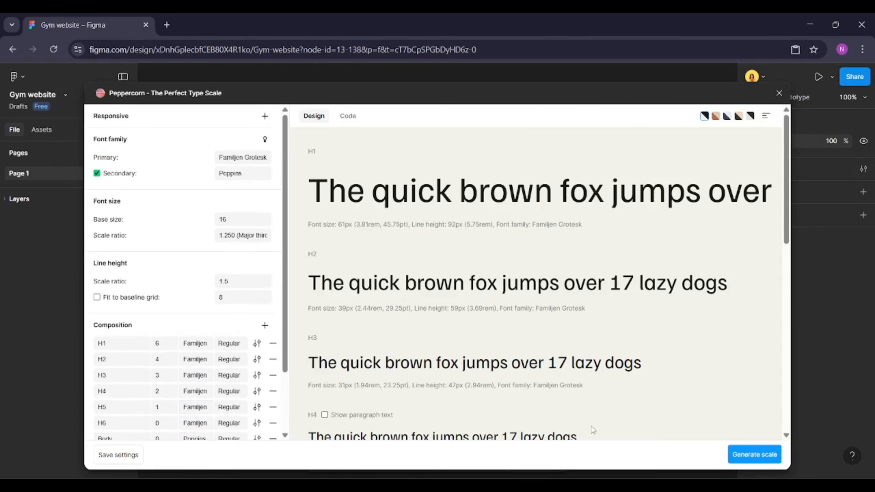
left_click(757, 458)
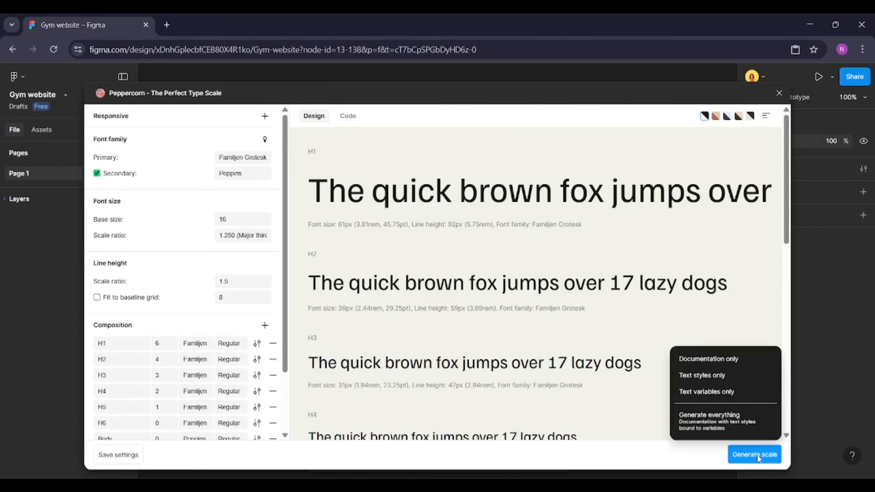
left_click(728, 421)
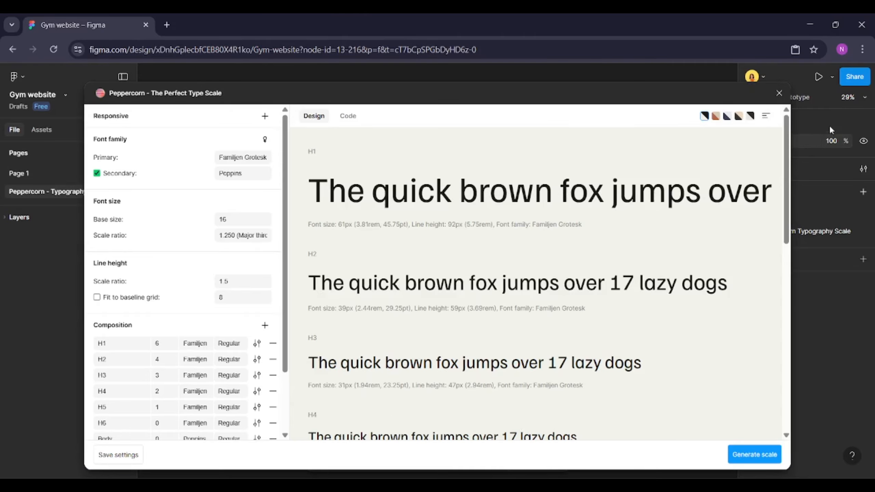
left_click(779, 93)
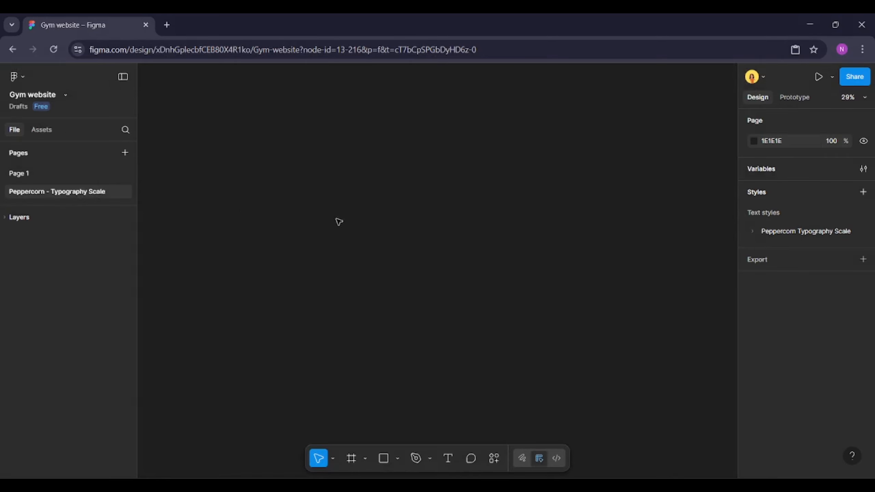
Rename Page 1 as Typography
left_click(68, 174)
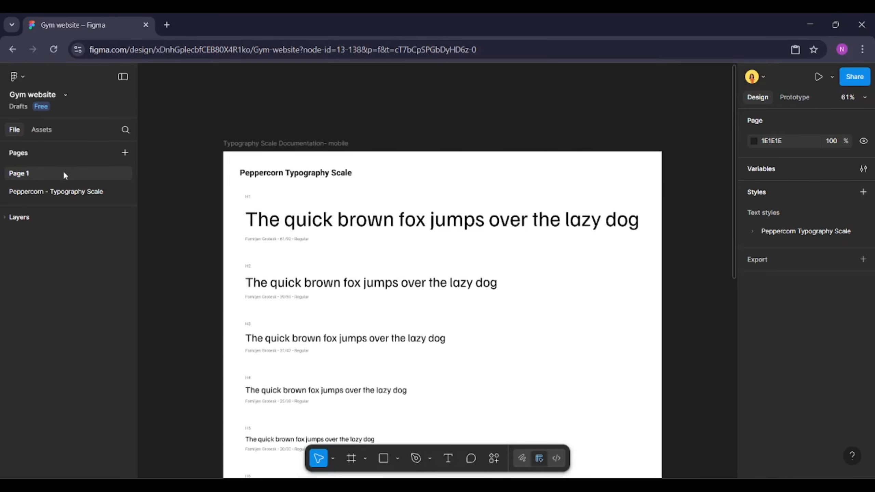
scroll(381, 228, "up", 1)
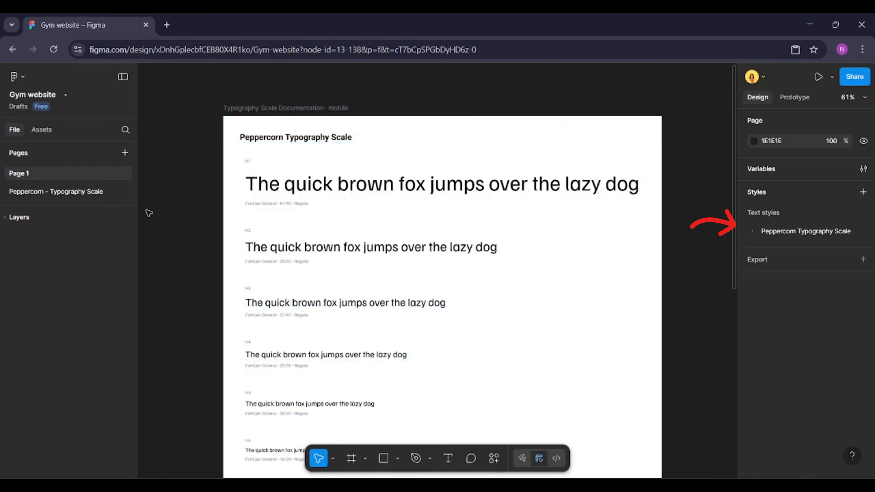
left_click(88, 192)
left_click(71, 177)
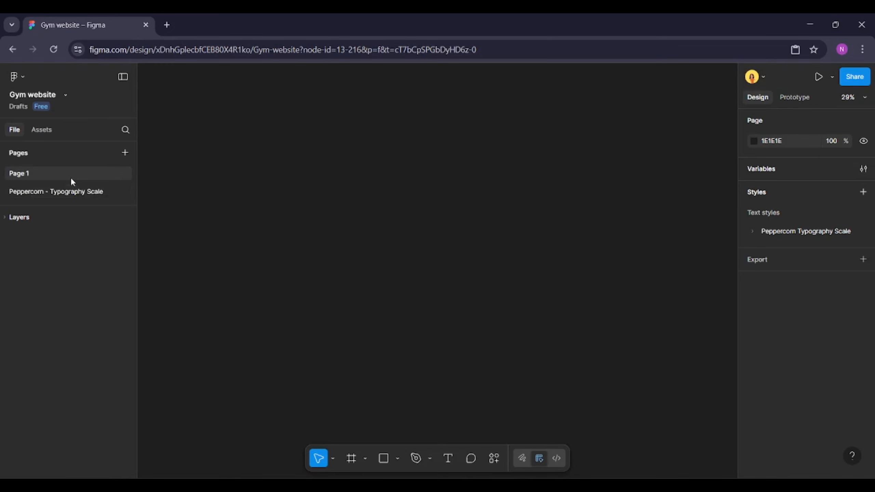
right_click(71, 177)
left_click(111, 208)
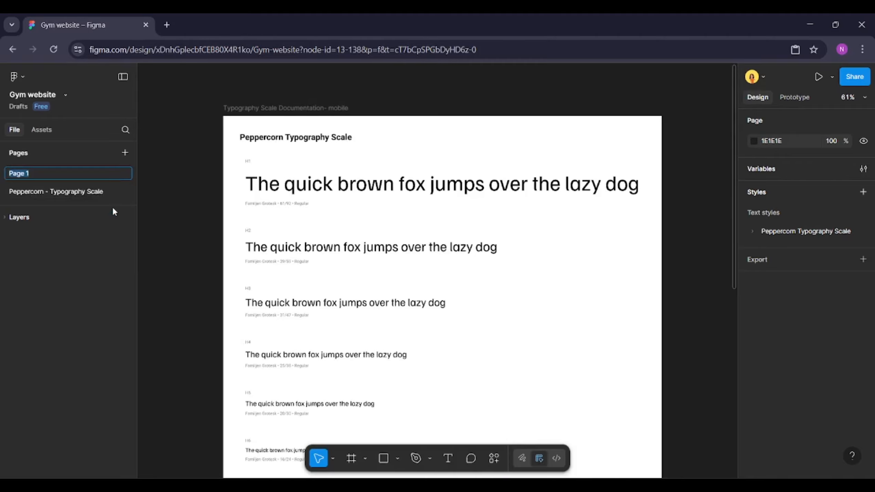
type("Typography")
key("Return")
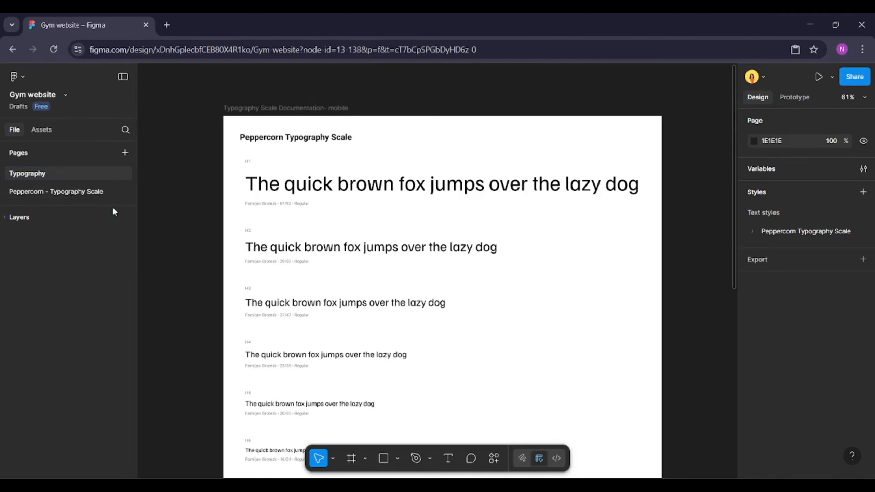
Rename the Peppercorn - Typography Scale page as Design
left_click(94, 192)
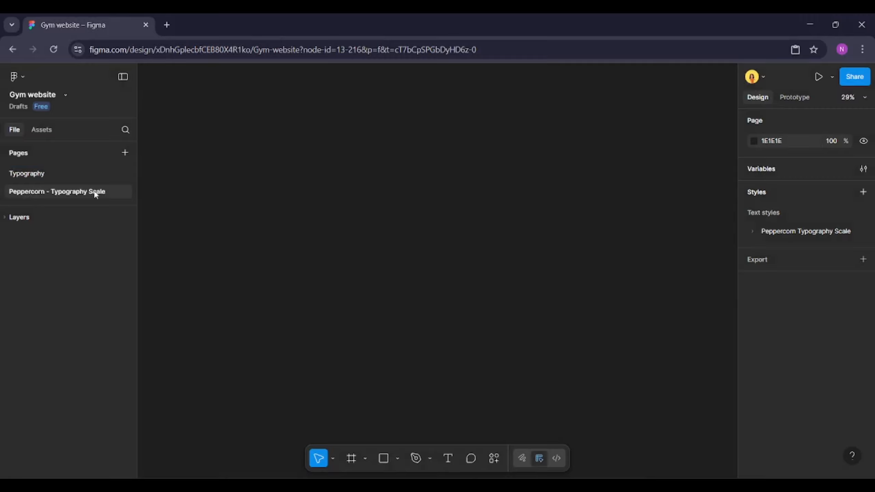
right_click(96, 194)
left_click(127, 222)
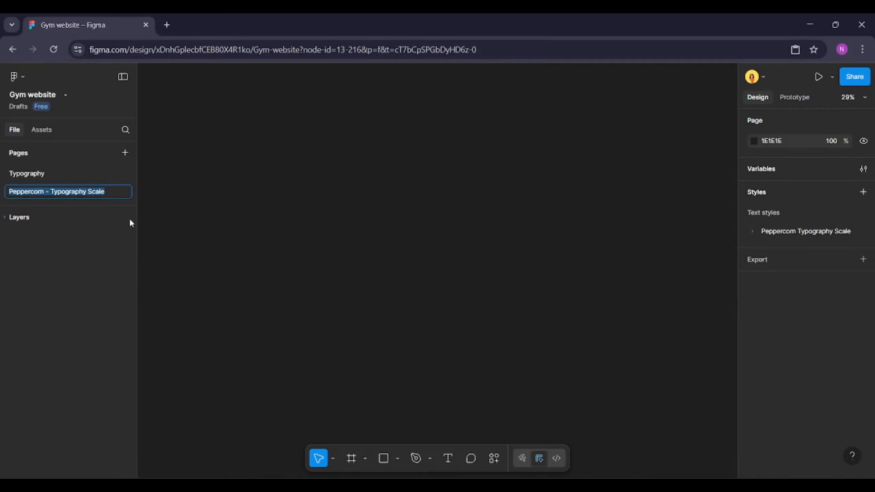
type("Desih")
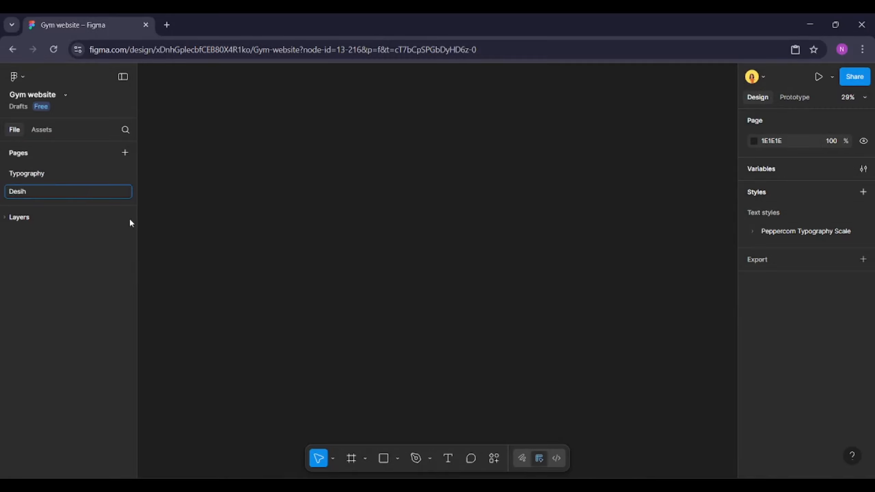
key("BackSpace")
type("gn")
key("Return")
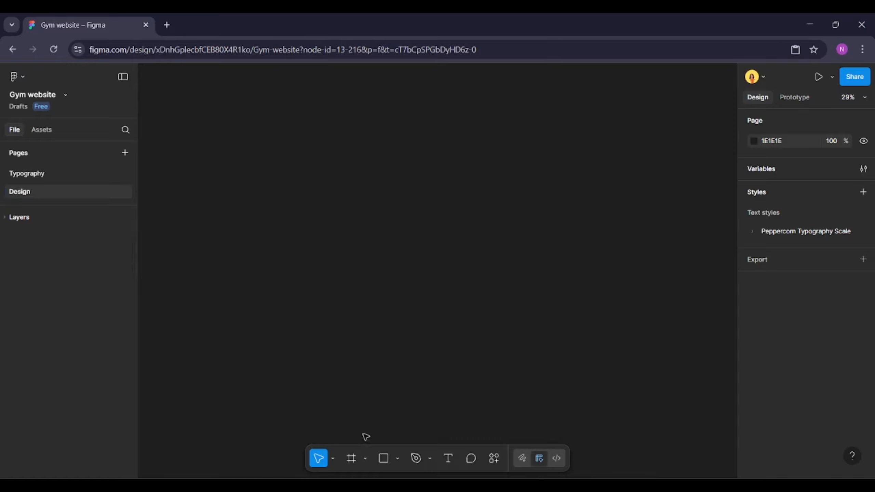
Add a 1440×1024 Desktop frame on the Design page and rename it Home
left_click(355, 457)
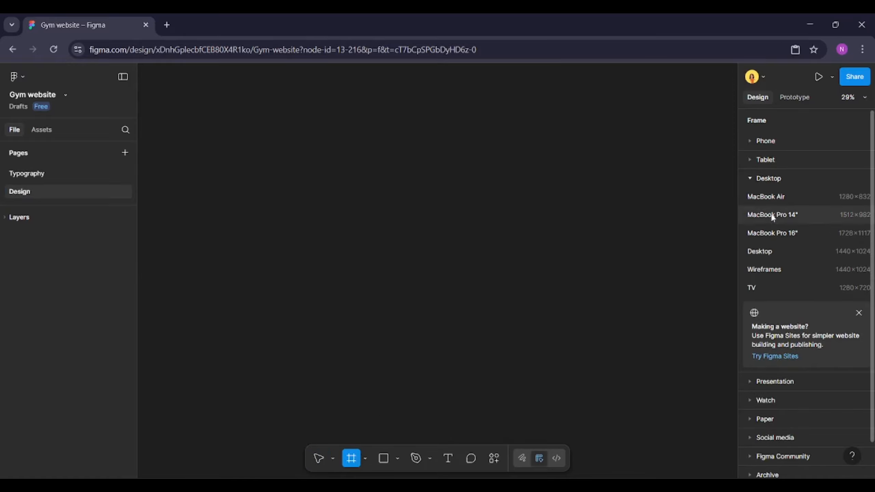
left_click(795, 253)
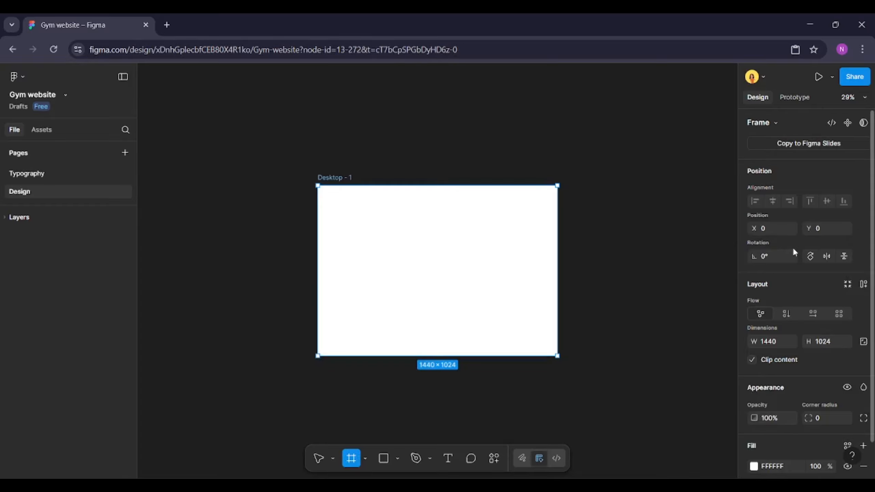
scroll(428, 221, "up", 3)
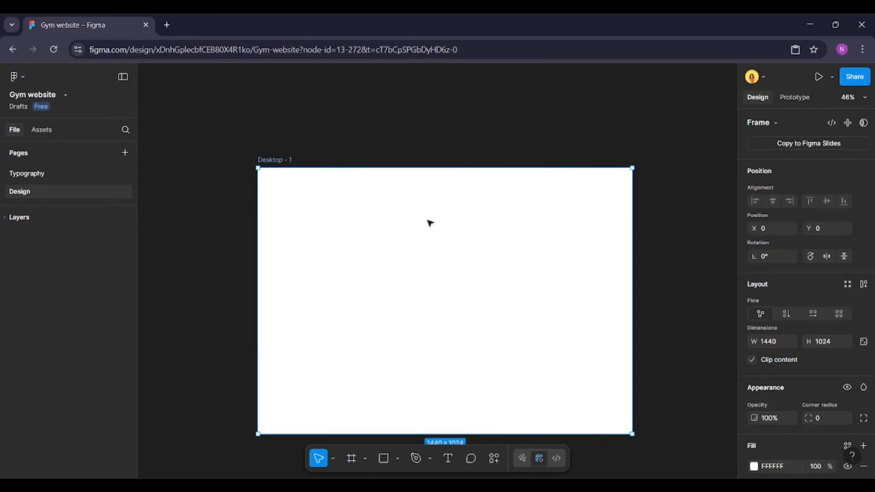
key("ctrl+r")
type("Home")
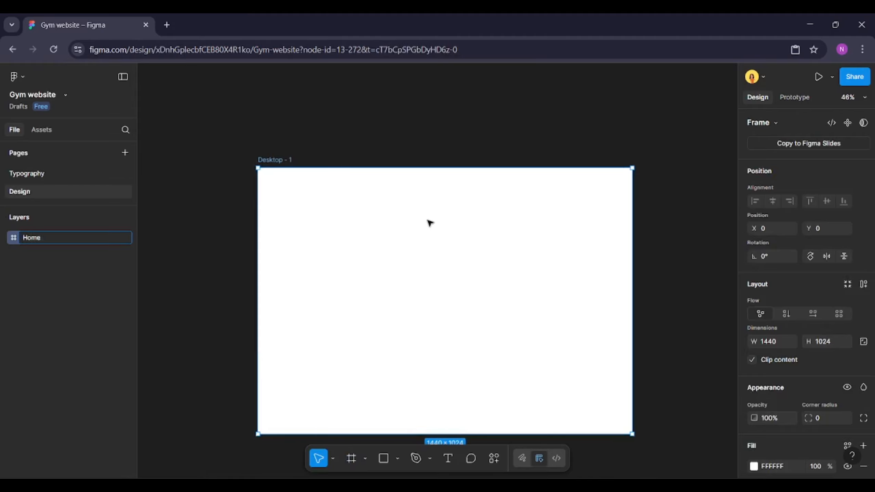
key("Return")
Start creating a new color style for the file
left_click(470, 137)
scroll(470, 145, "down", 1)
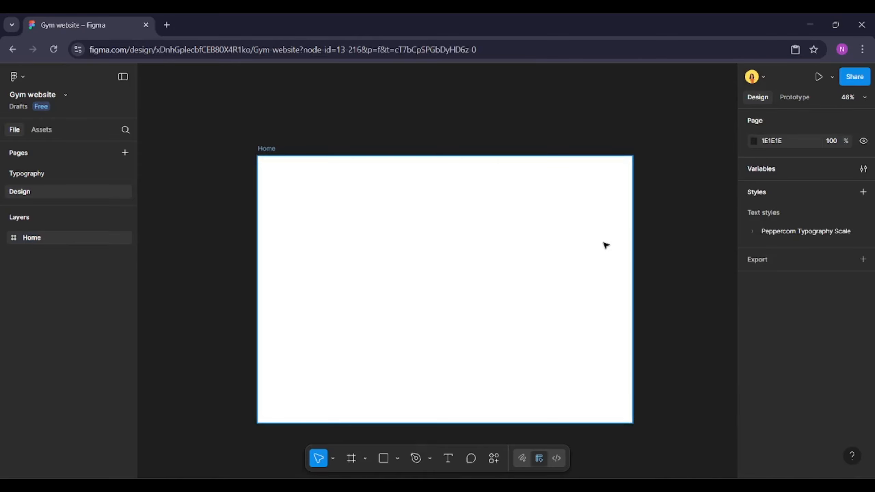
key("shift+1")
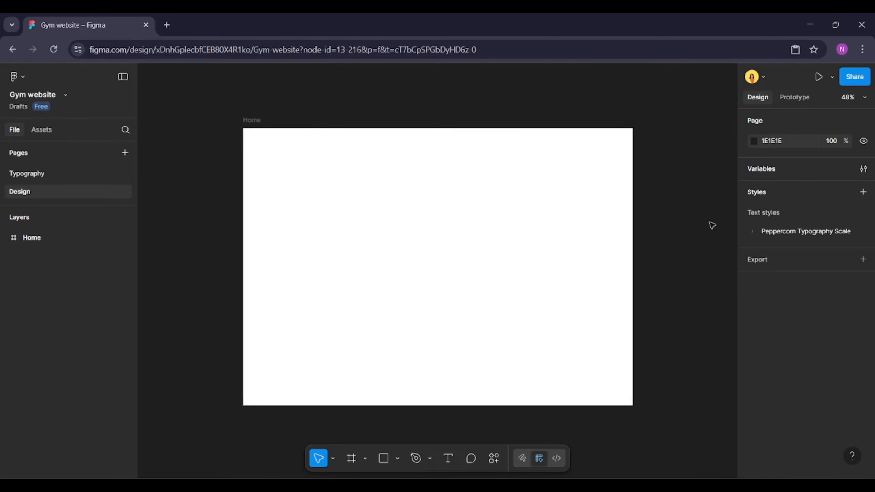
left_click(863, 193)
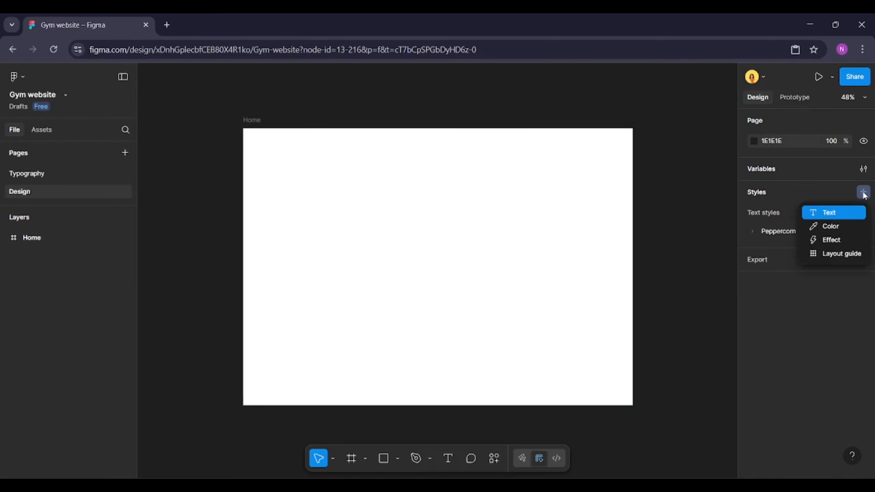
left_click(840, 231)
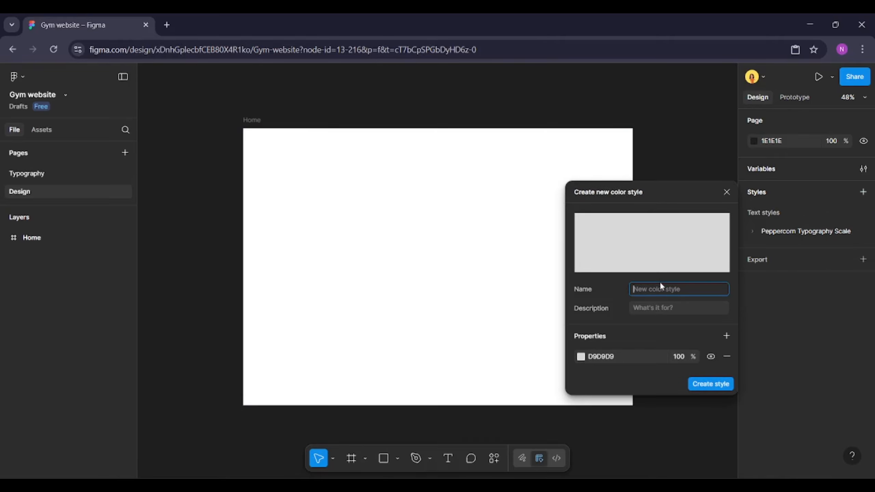
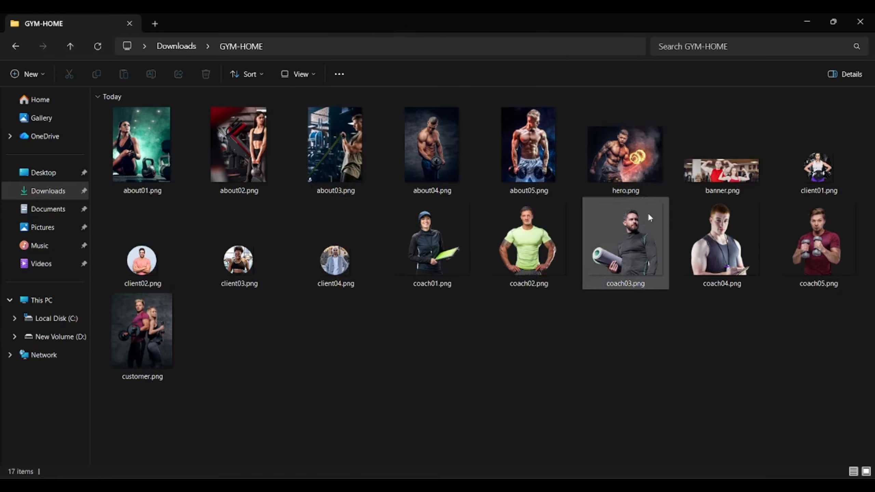
Import hero.png into the hero banner and align it to the banner's right edge
left_click_drag(637, 157, 545, 242)
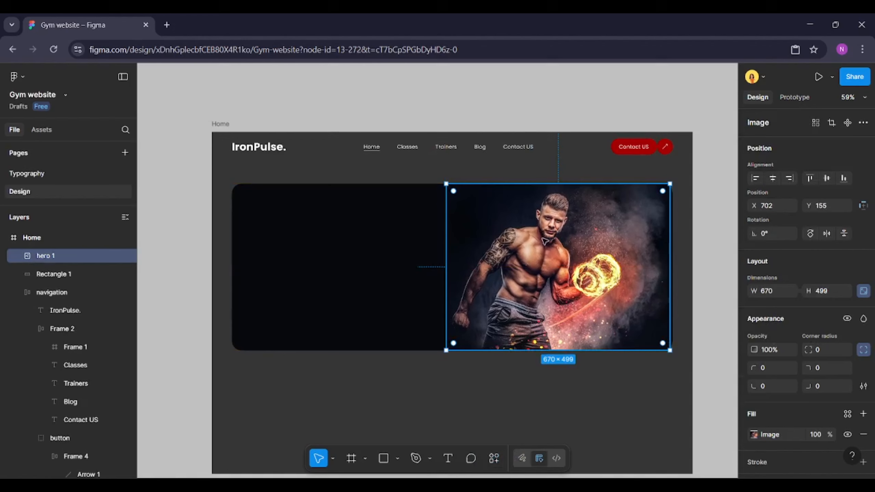
left_click(420, 240, "shift")
left_click(790, 178)
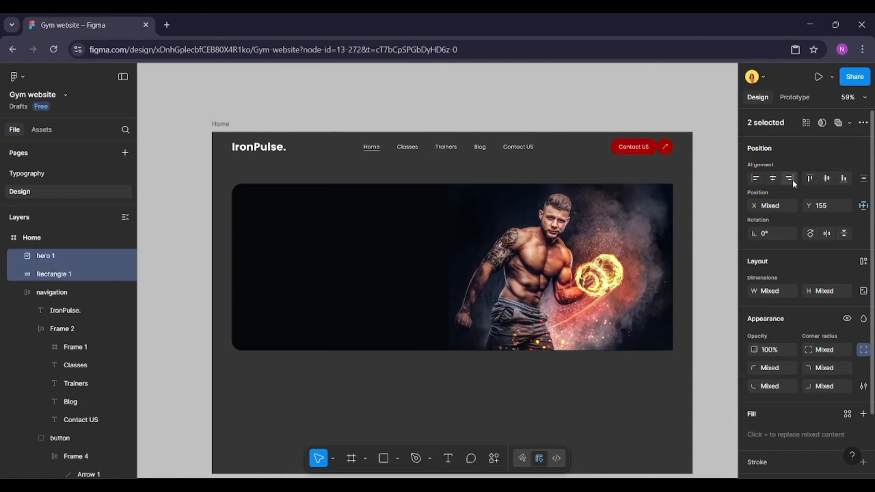
Set the hero image's top-right corner radius to 30
left_click(648, 274)
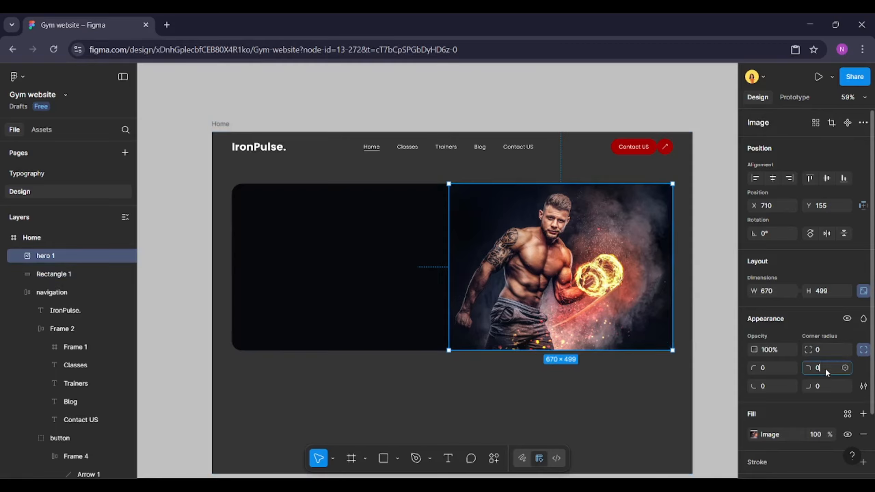
type("30")
left_click(821, 387)
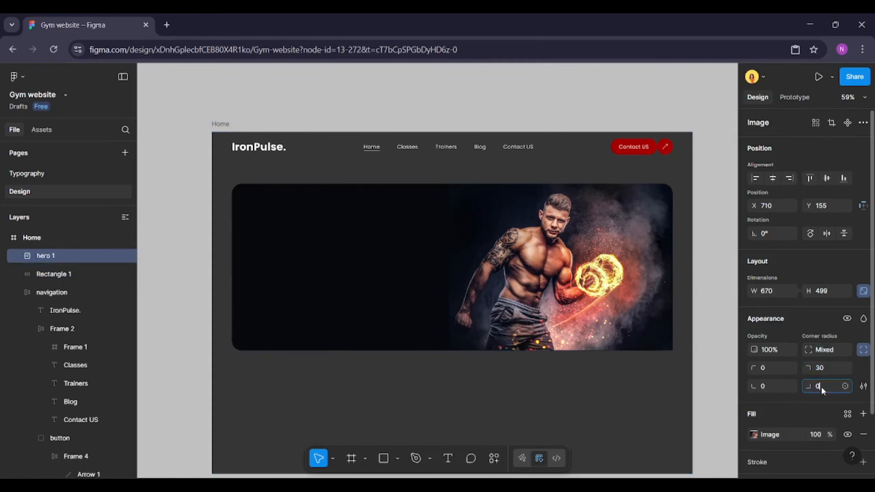
left_click(596, 383)
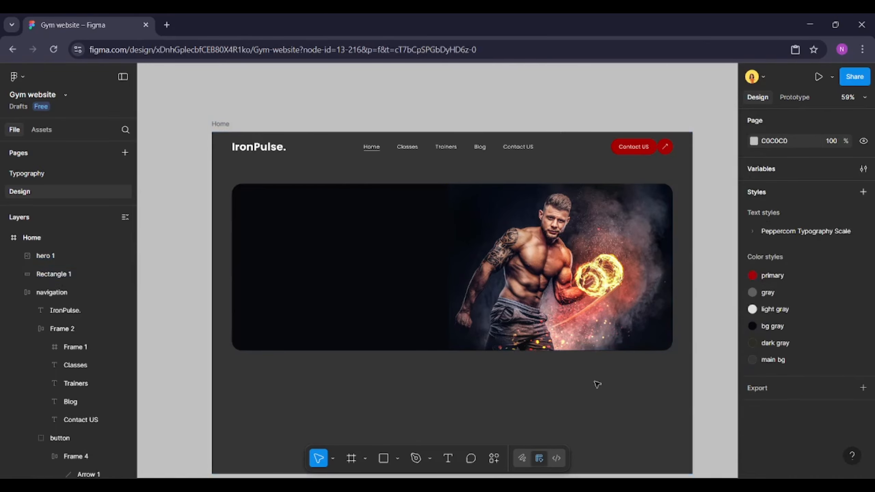
Add a text label reading GROW STRONGER in the upper left of the hero banner
left_click(448, 458)
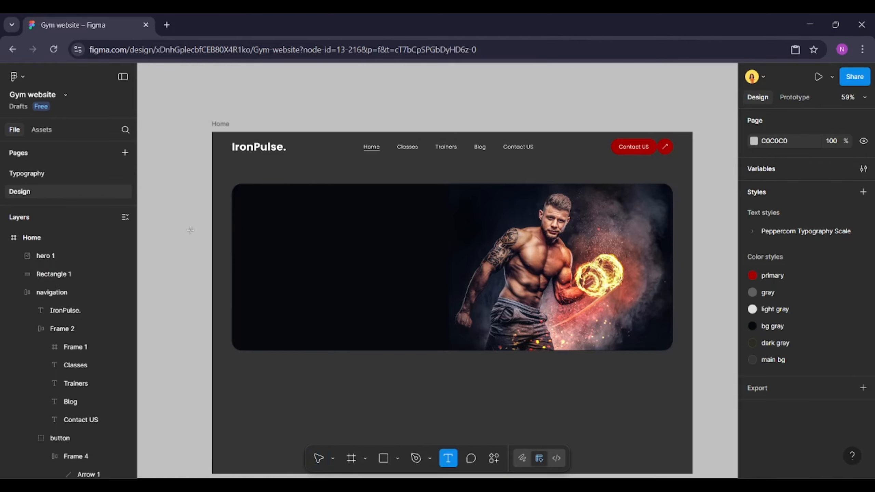
left_click(265, 230)
type("GROW")
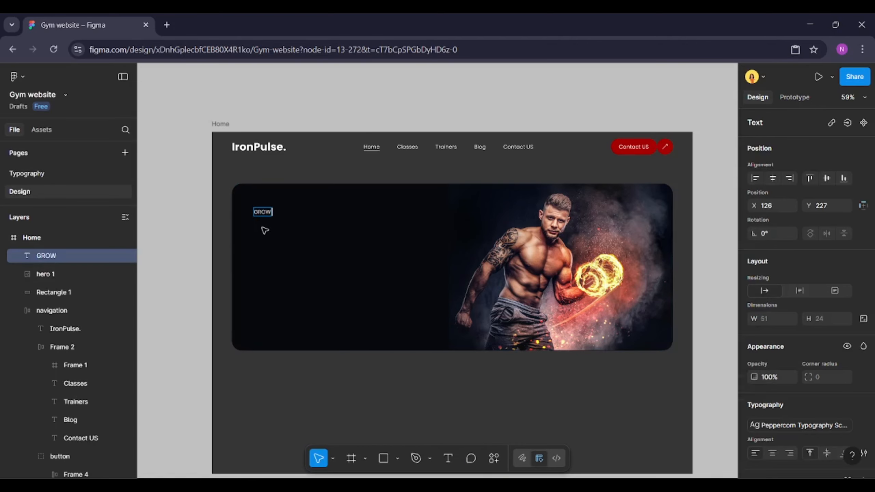
type(" STRONGER")
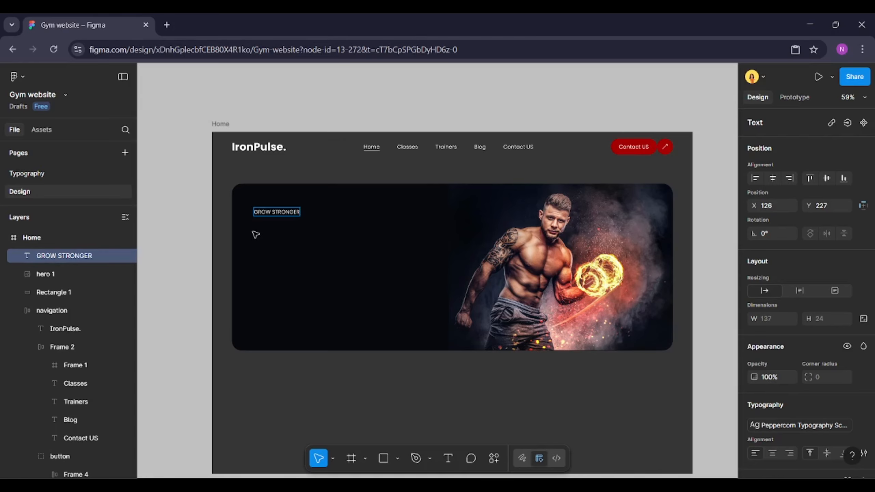
key("Escape")
Set the GROW STRONGER label's letter spacing to 4% and font size to 14
scroll(829, 325, "down", 4)
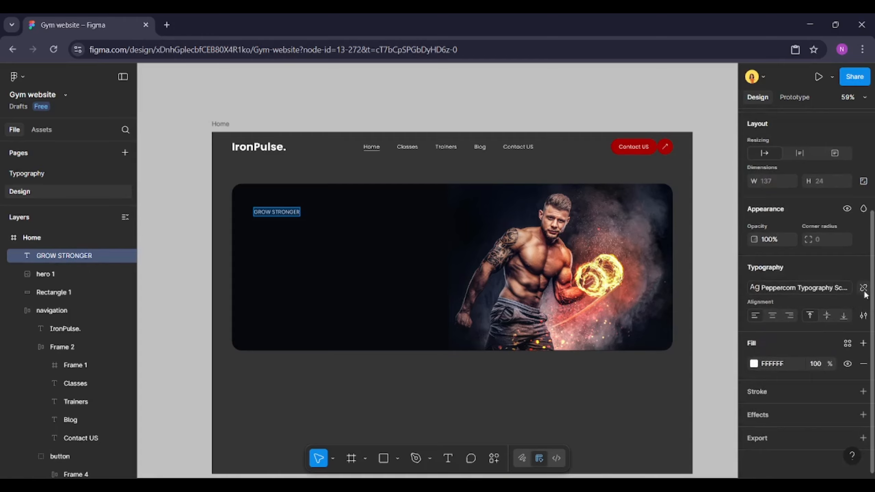
left_click(859, 293)
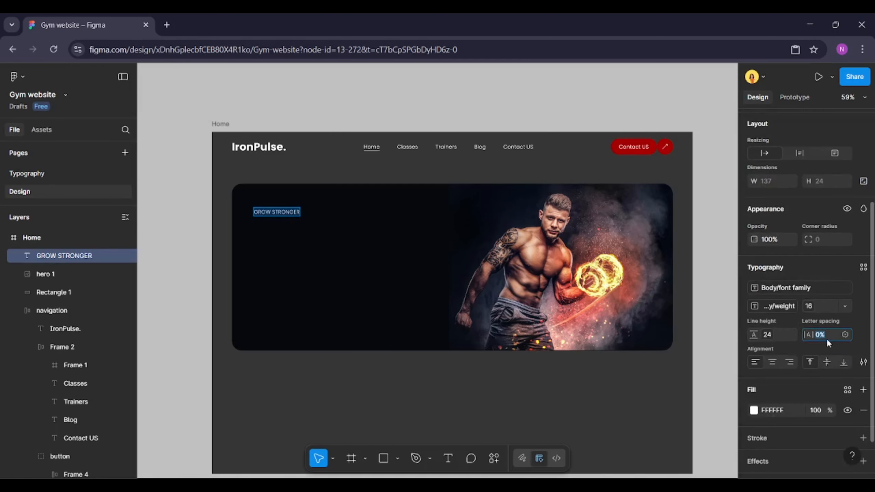
key("Return")
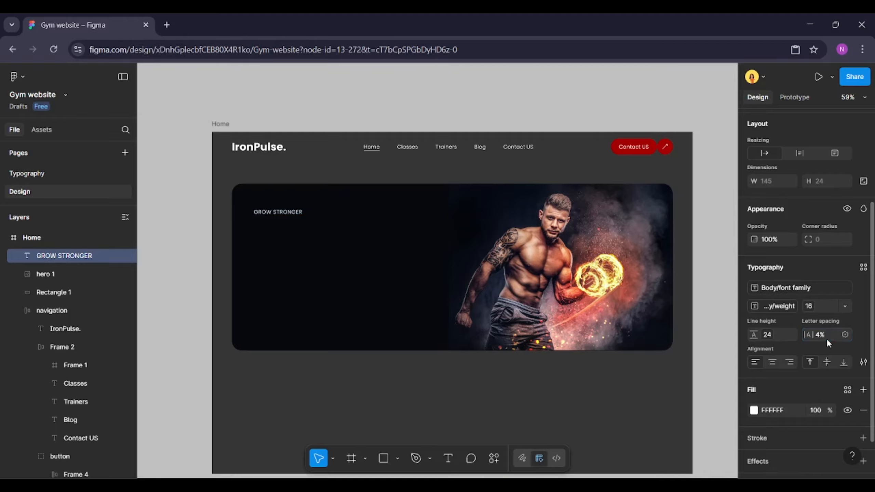
left_click(845, 307)
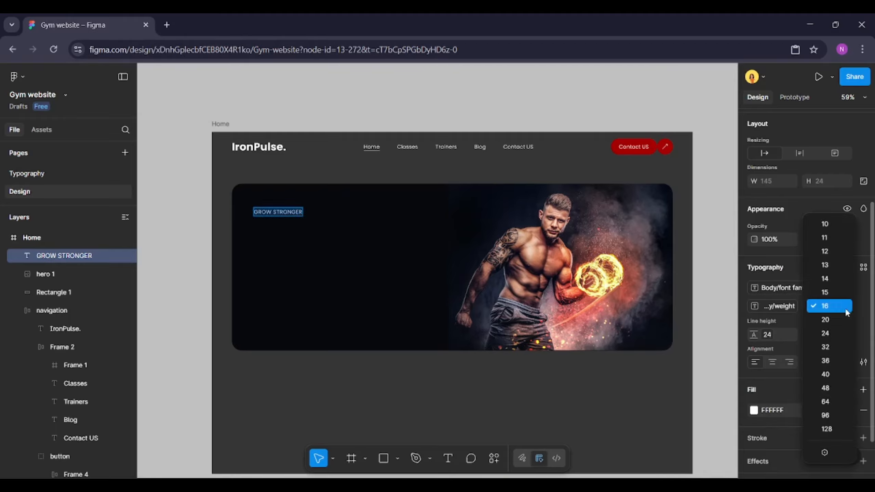
left_click(837, 280)
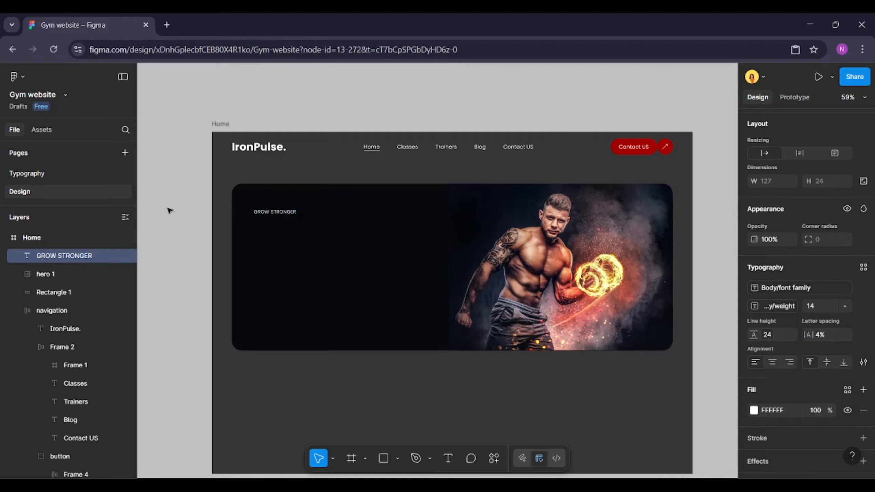
Move the GROW STRONGER label slightly up and left within the banner
double_click(264, 212)
key("Escape")
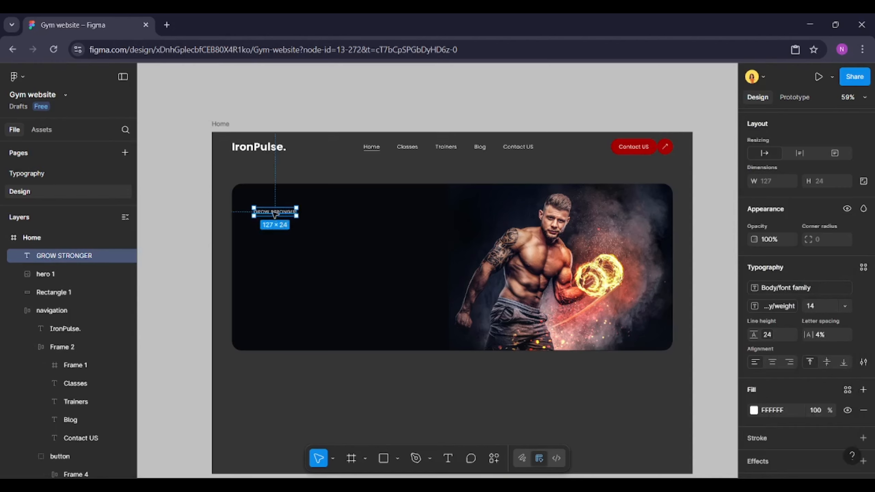
left_click_drag(277, 213, 268, 204)
left_click(347, 313)
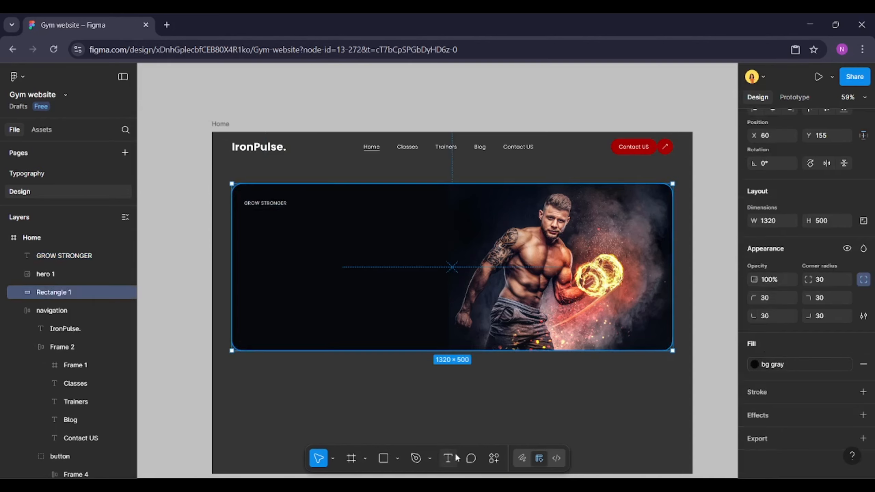
Add the text 'Your Fitness Journey Starts Here' below the label in the hero banner
key("t")
left_click(254, 233)
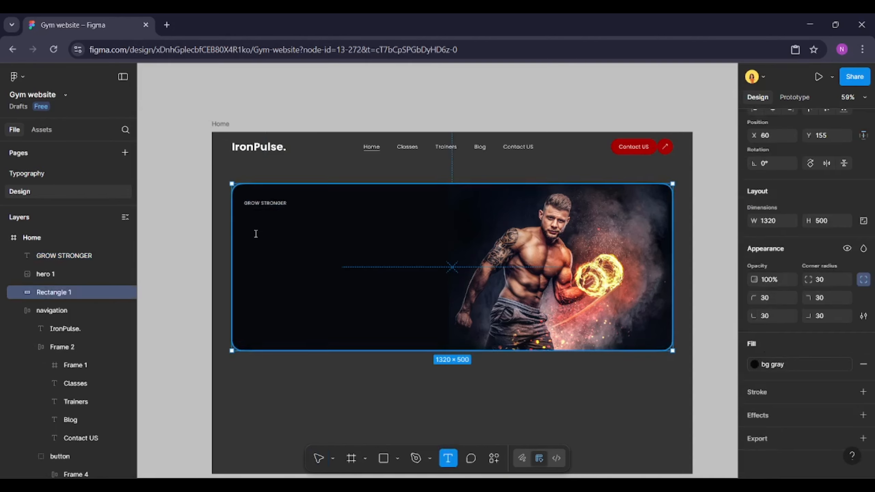
type("Your")
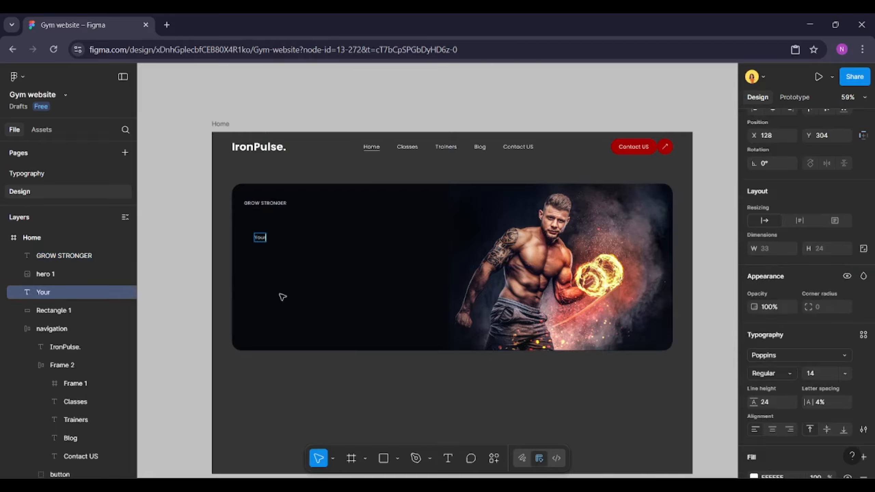
type(" Fitness")
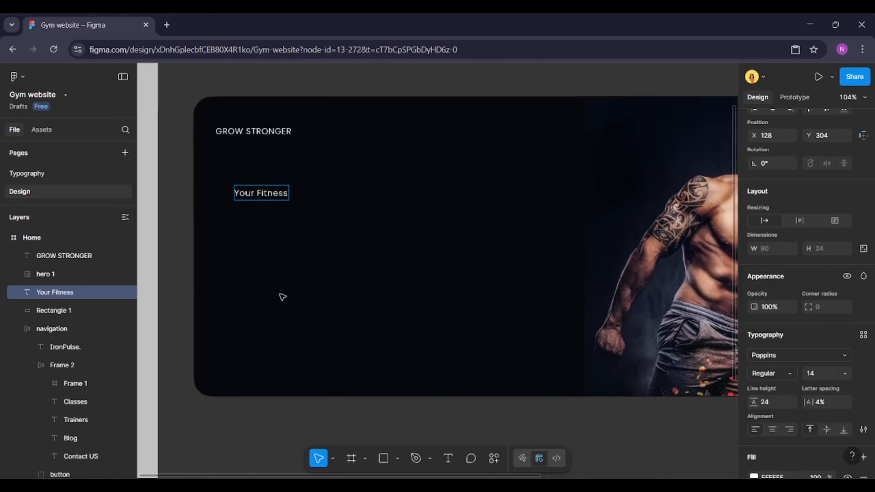
scroll(282, 297, "up", 5)
scroll(282, 297, "up", 3)
type("JOurney")
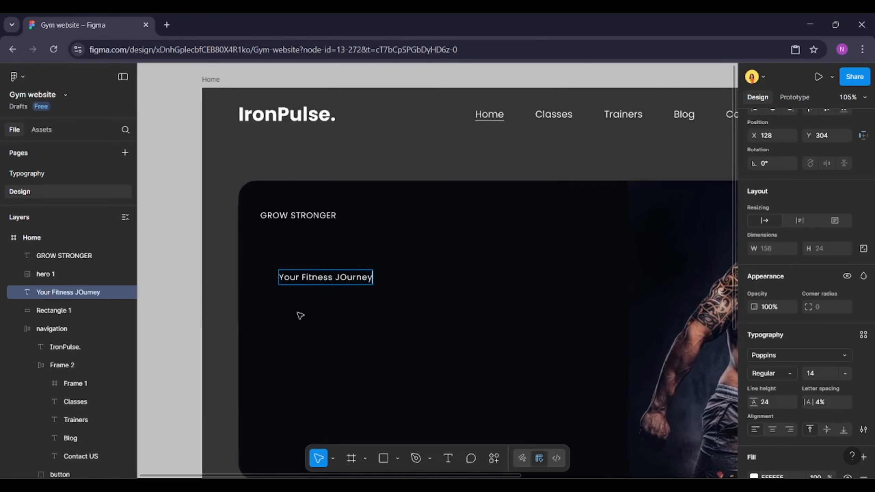
left_click(344, 279)
key("BackSpace")
type("ourney Starts Here")
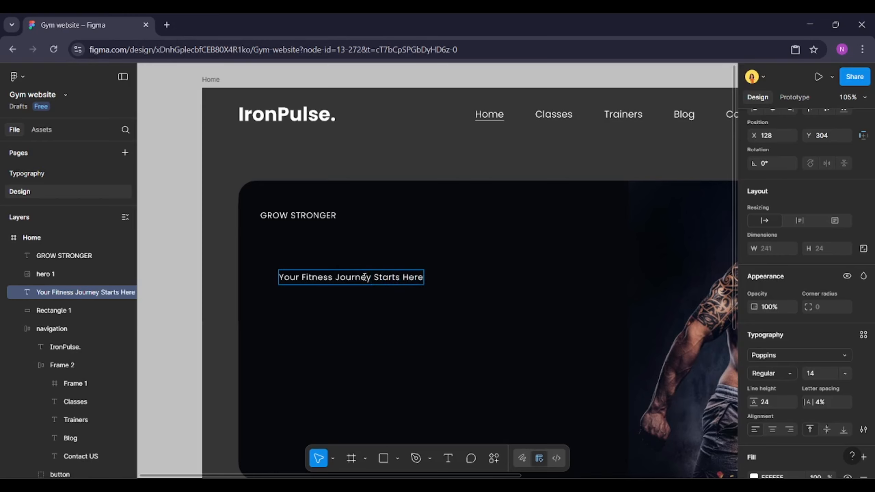
Apply the H1 text style to the whole heading text
key("ctrl+a")
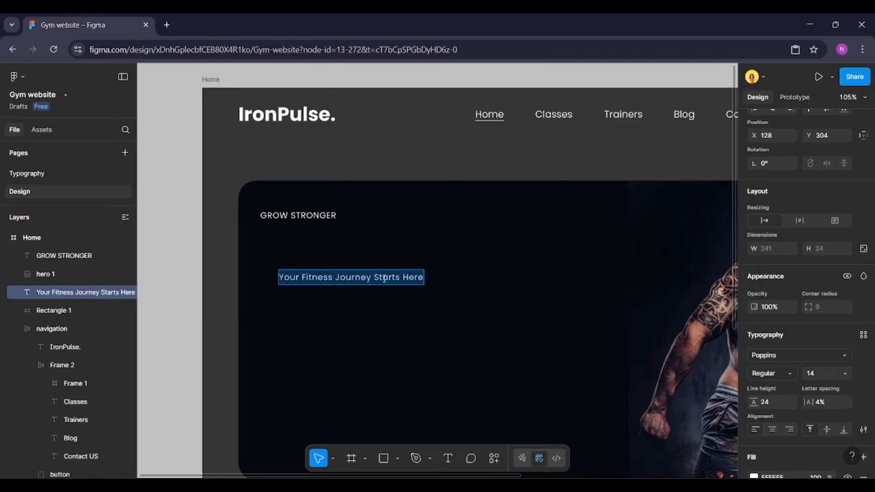
left_click(863, 335)
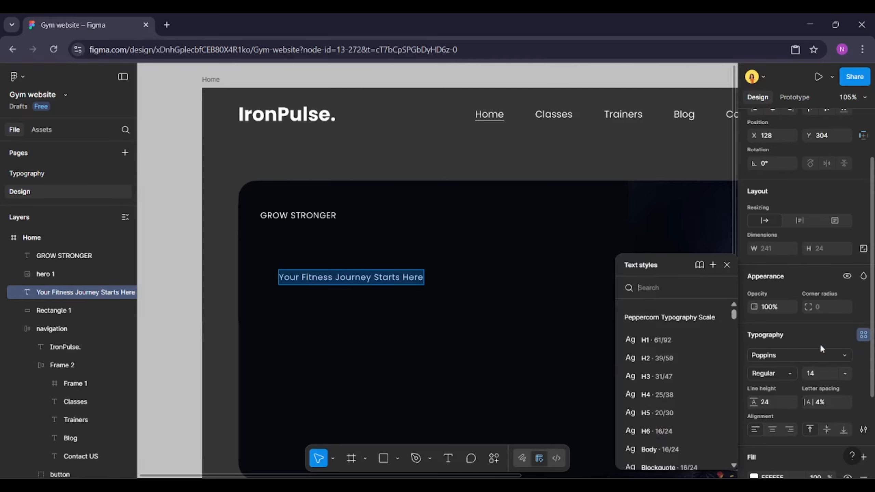
left_click(664, 340)
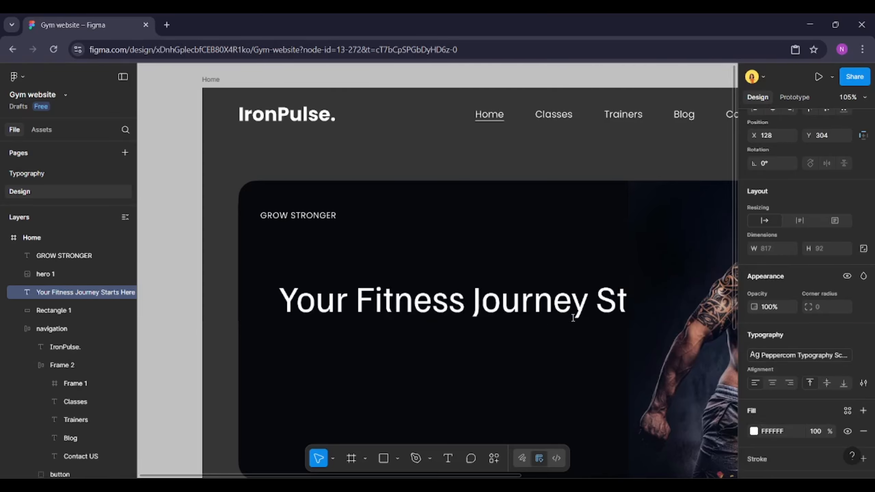
Narrow the heading's text box to about 522 px wide so it wraps onto two lines
key("ctrl+a")
scroll(434, 297, "down", 5)
key("Escape")
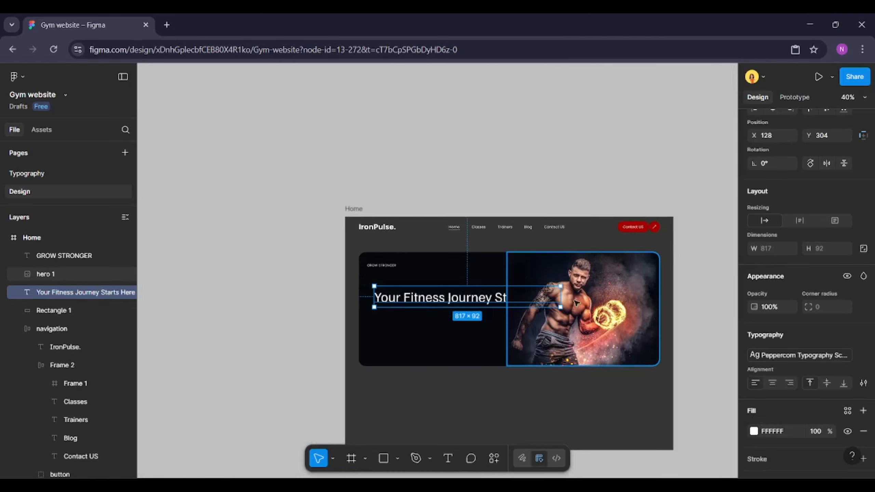
left_click_drag(561, 300, 493, 300)
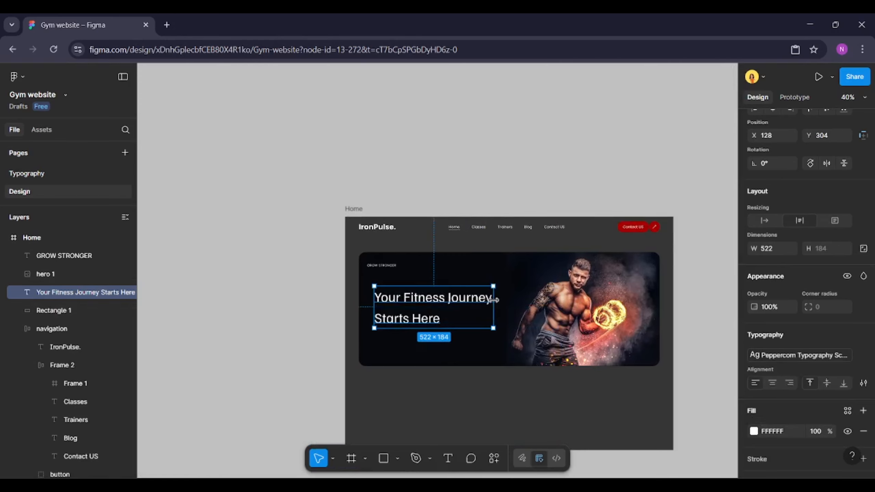
Color the word Fitness in the heading with the primary color style
scroll(451, 297, "up", 3)
double_click(423, 292)
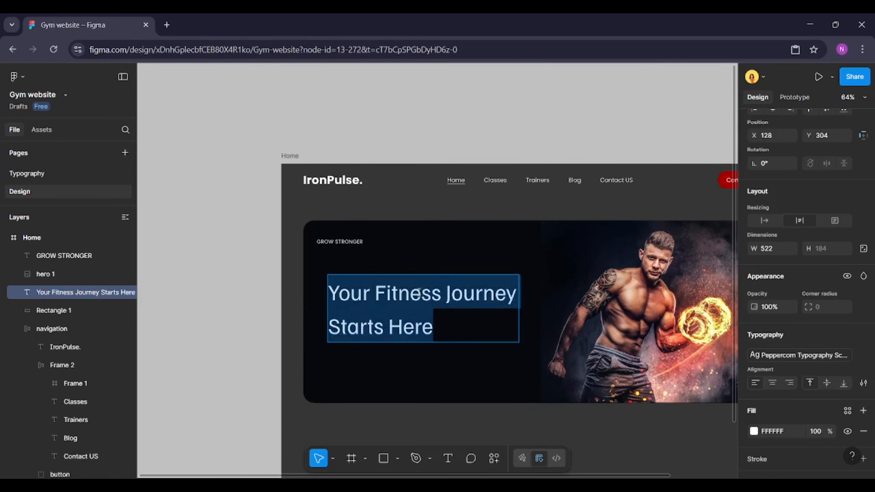
double_click(418, 291)
scroll(846, 366, "down", 2)
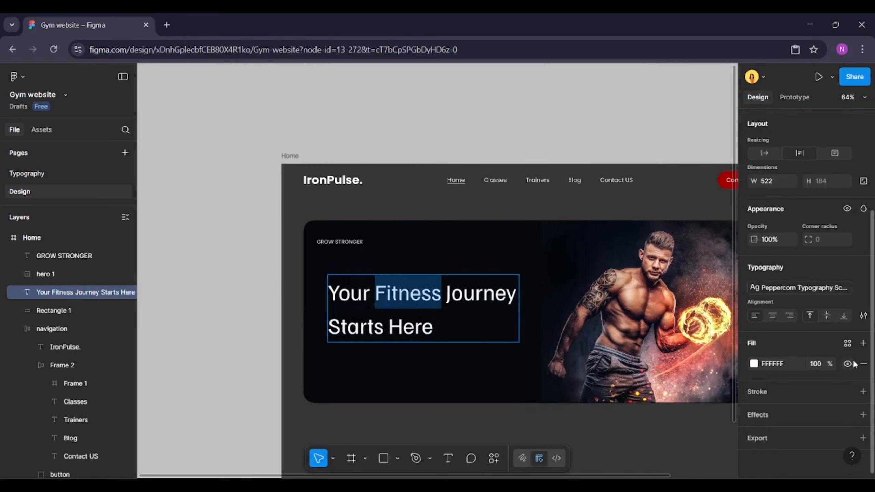
left_click(848, 342)
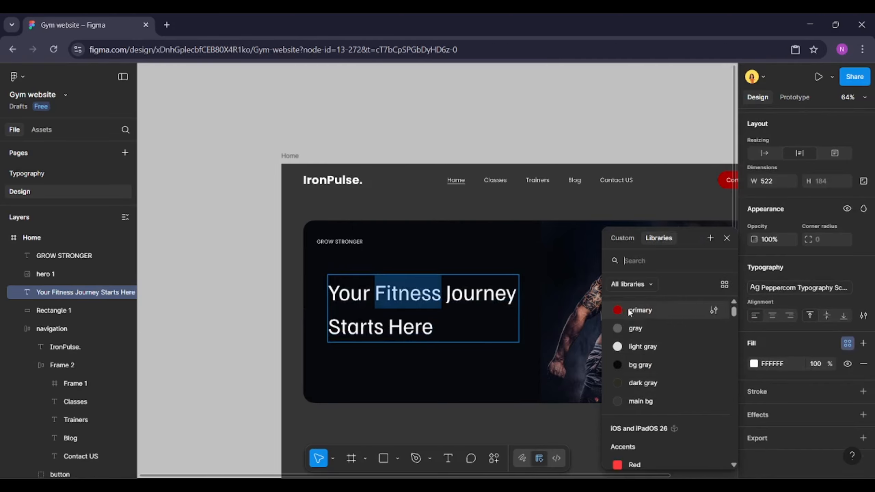
left_click(641, 312)
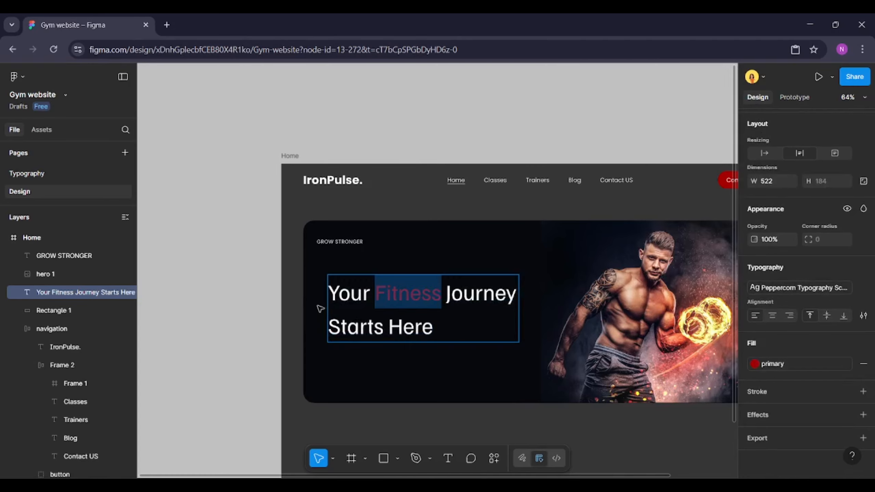
Move the heading up closer to the GROW STRONGER label
scroll(318, 306, "up", 1)
key("Escape")
left_click_drag(363, 302, 351, 275)
left_click(257, 288)
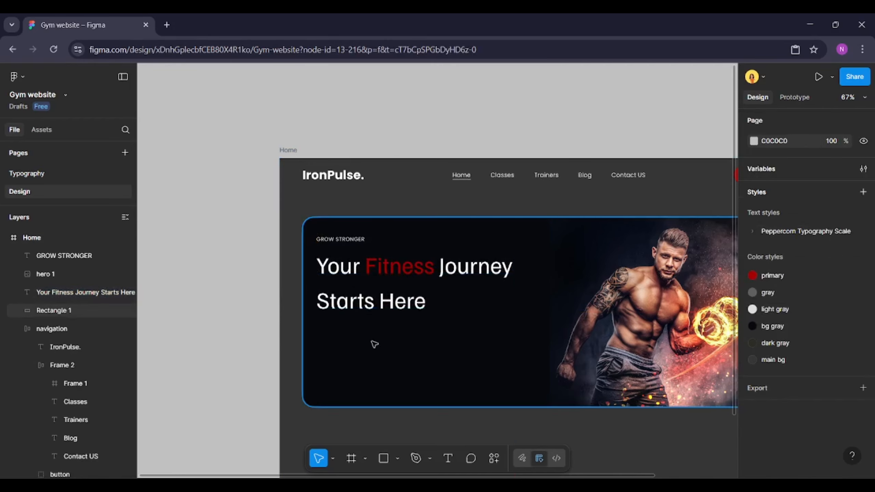
Create a new text box below the heading and apply the Body text style to it
scroll(372, 341, "up", 2)
left_click(448, 457)
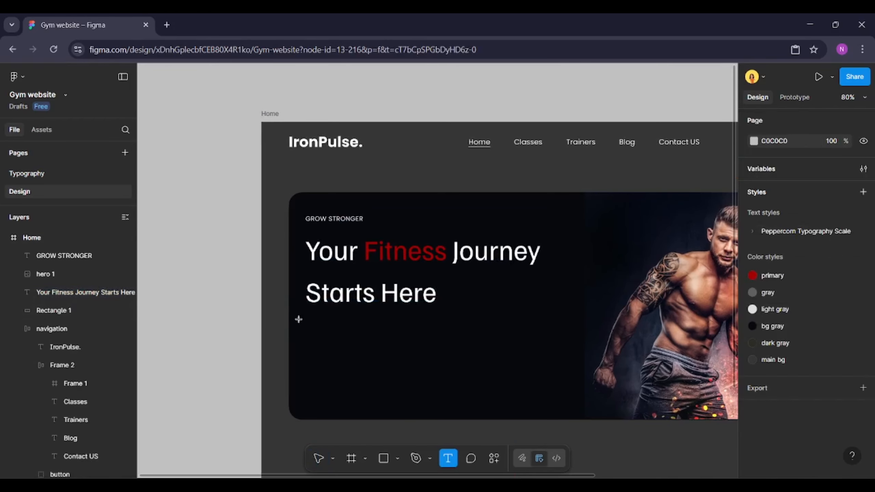
left_click(311, 328)
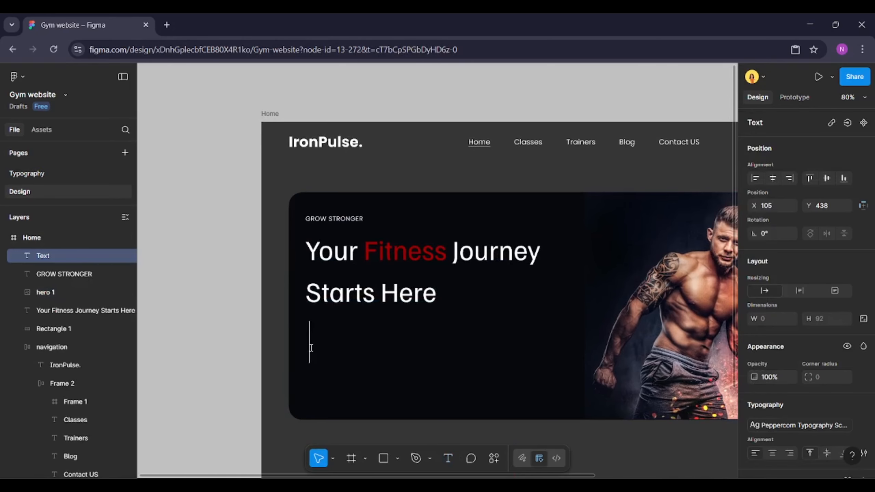
scroll(822, 408, "down", 2)
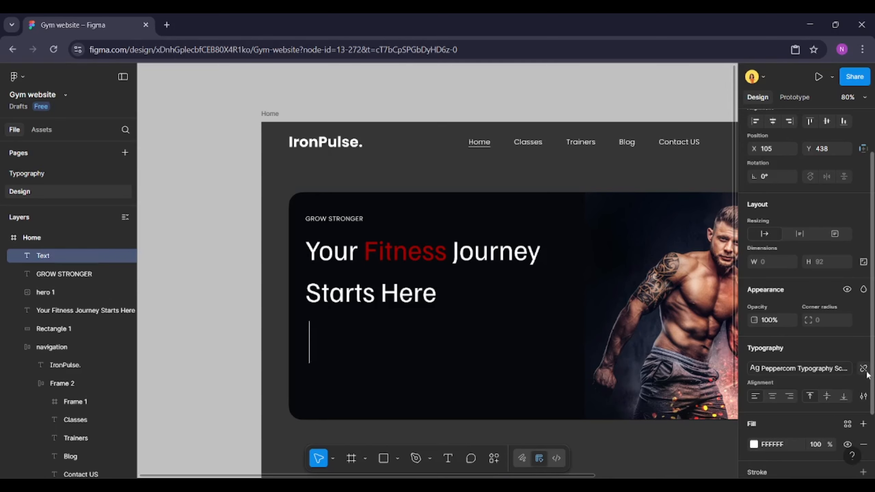
left_click(863, 348)
left_click(863, 348)
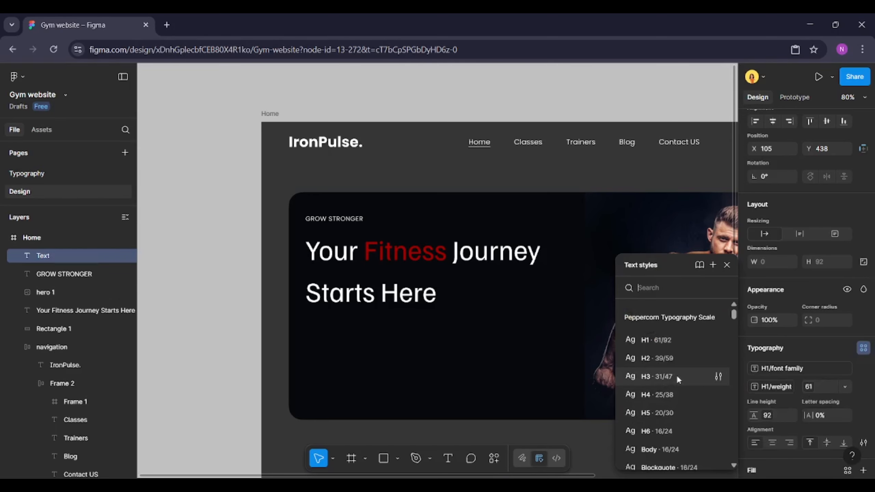
left_click(665, 450)
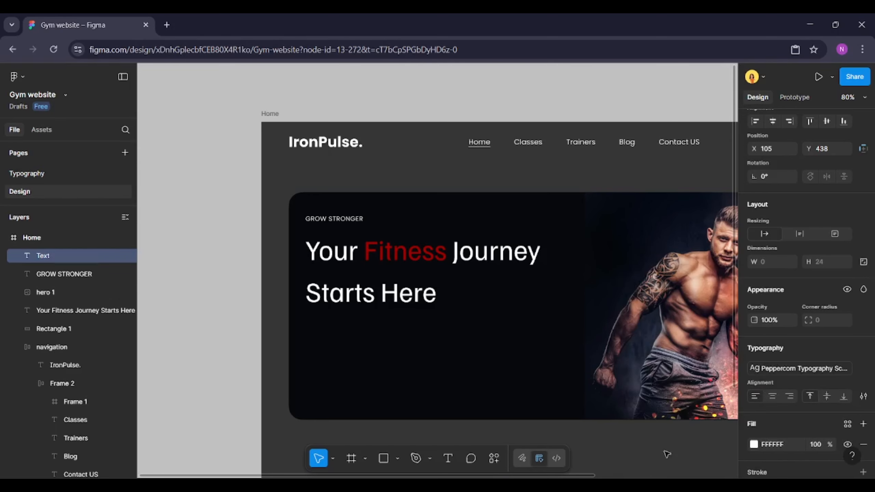
Create a text box below the heading and enter the paragraph "At IronPulse Gym, we're more than just a workout space. We're a community. Our gym offers the tools, support and motivation."
key("Escape")
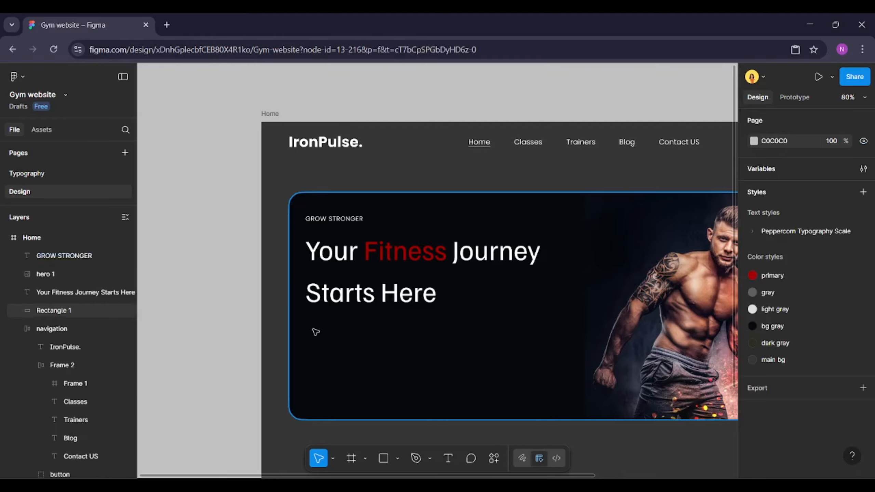
key("t")
left_click(315, 323)
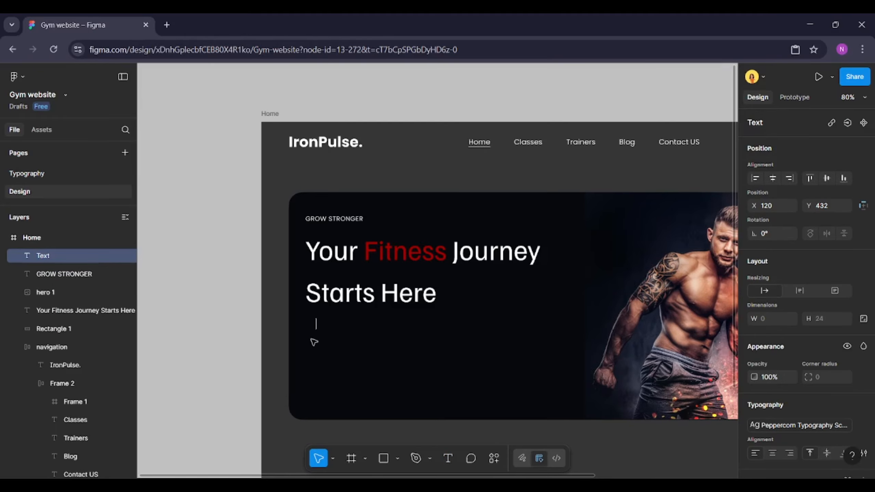
type("At IronPulse GYm")
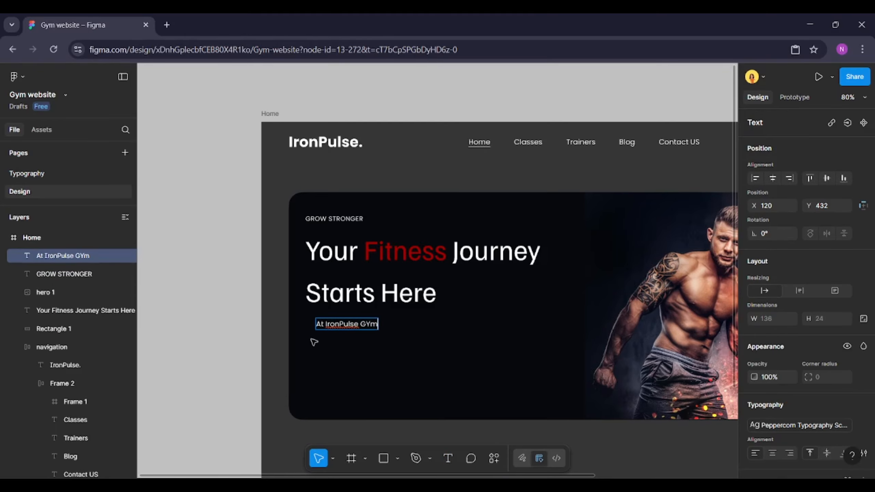
key("BackSpace")
key("BackSpace")
type("ym, we're more than")
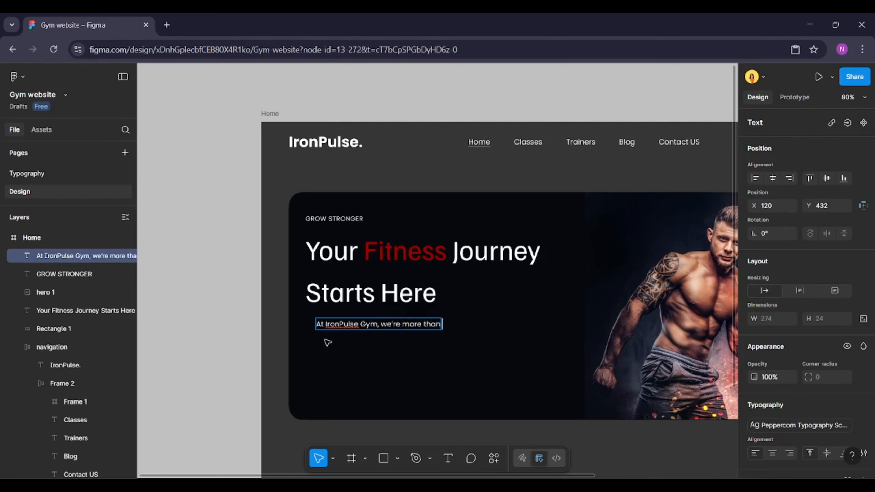
type(" just a workougt space.")
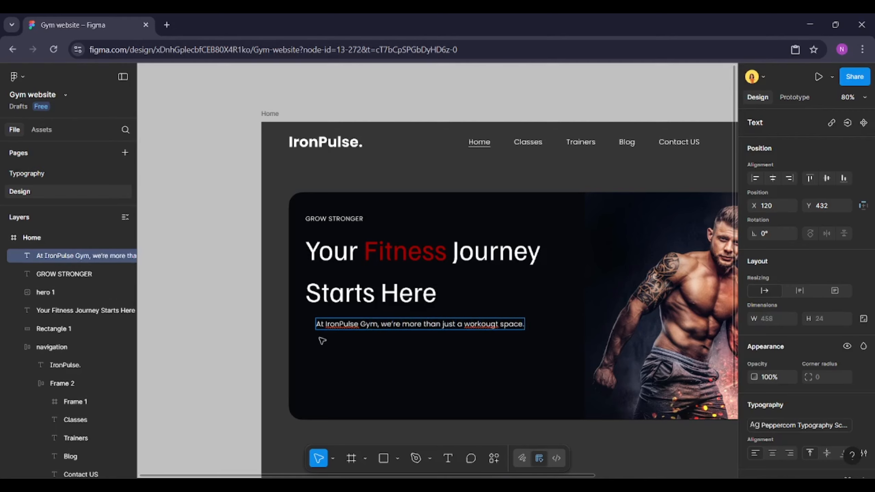
type(" We're a community.")
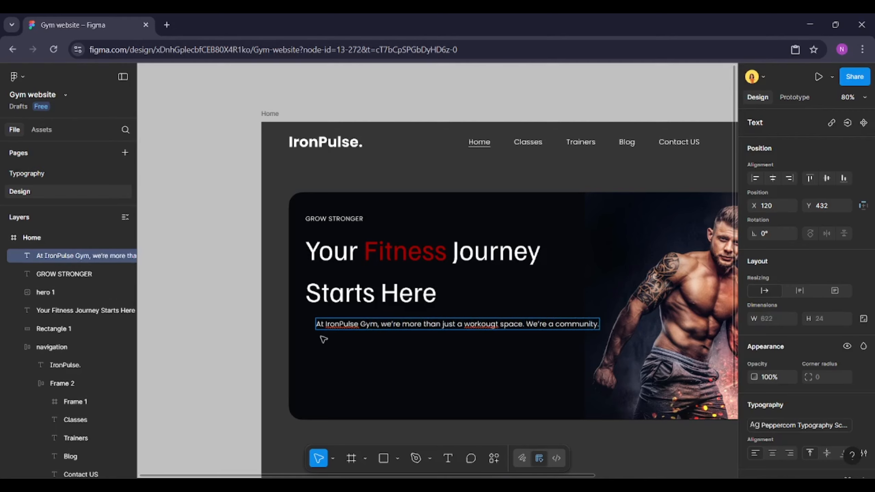
type(" Our gym offers the tools, su")
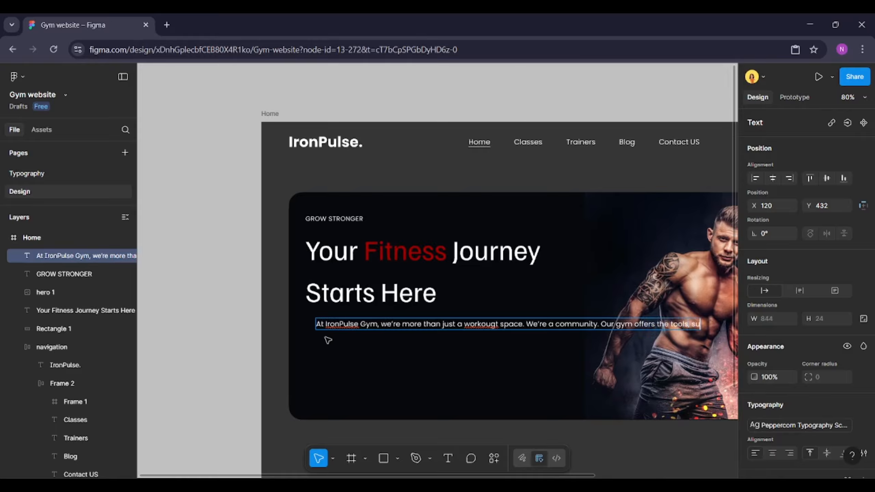
type("pport and motiva")
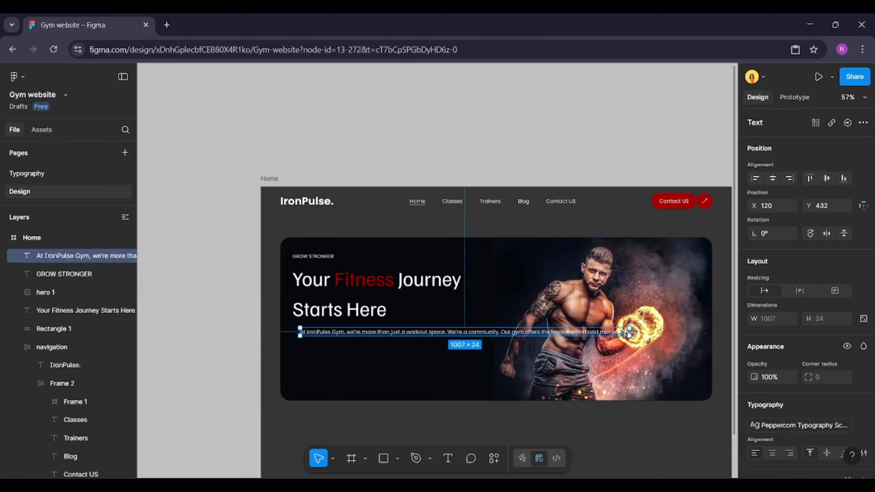
Left-align the paragraph with the heading and resize its box to about 522 px wide so it wraps onto two lines
left_click_drag(630, 332, 466, 333)
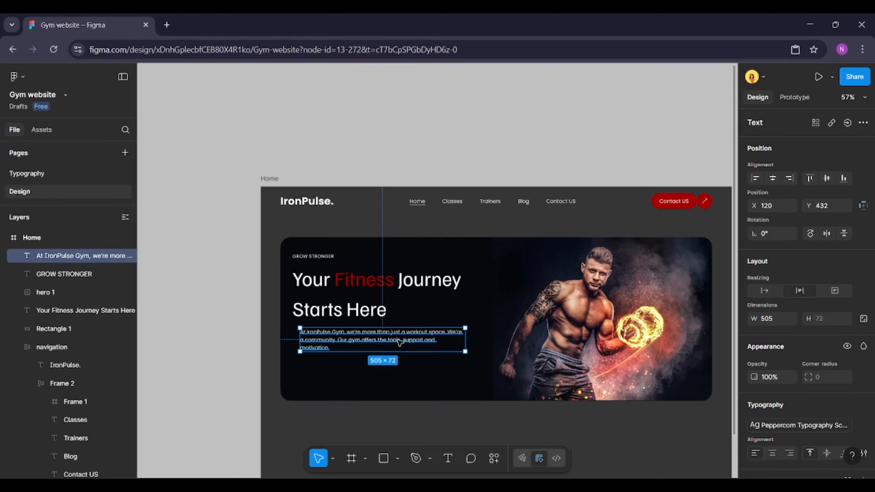
scroll(401, 327, "up", 3, "ctrl")
left_click(338, 302, "shift")
left_click(295, 228, "shift")
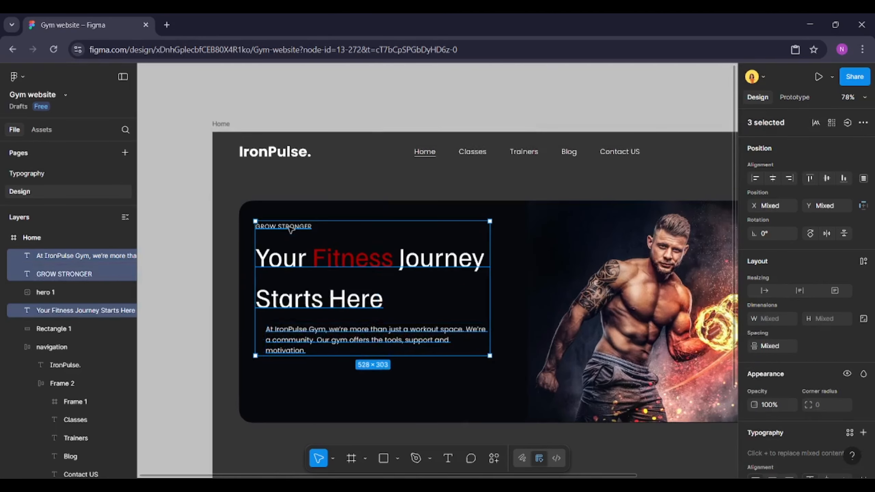
left_click(483, 348)
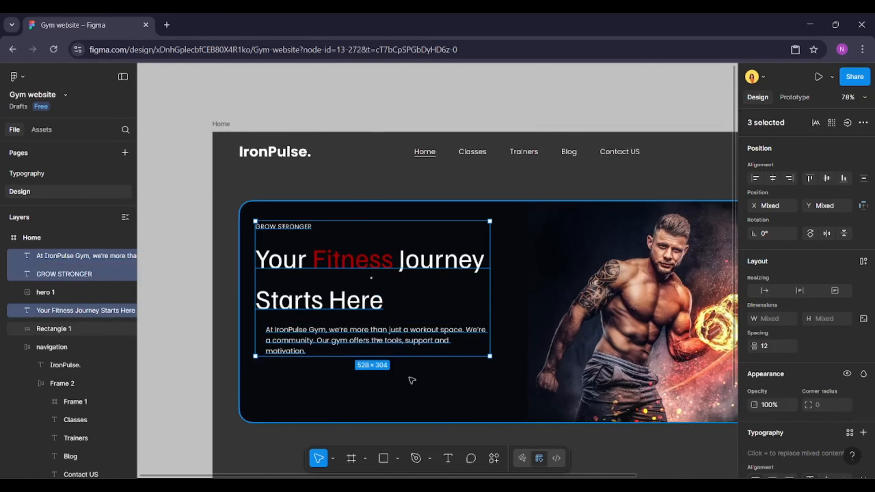
left_click(321, 340)
left_click(322, 300, "shift")
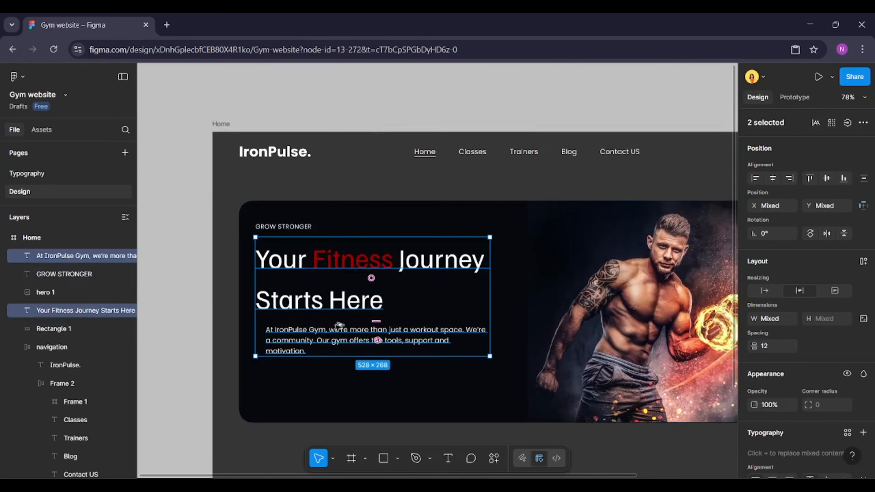
key("alt+a")
left_click(476, 339)
left_click_drag(477, 338, 487, 341)
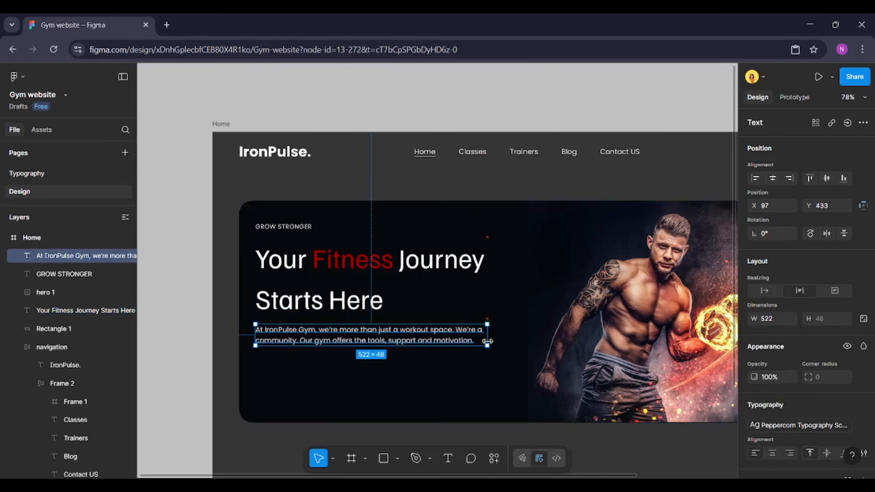
left_click(473, 362)
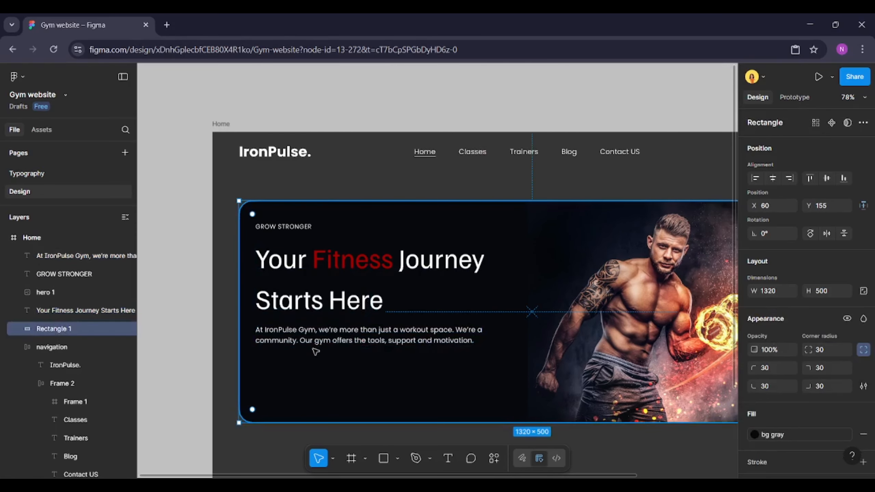
Paste a copy of the navigation's Contact US button and place it below the paragraph
scroll(310, 303, "down", 5)
scroll(491, 243, "up", 3)
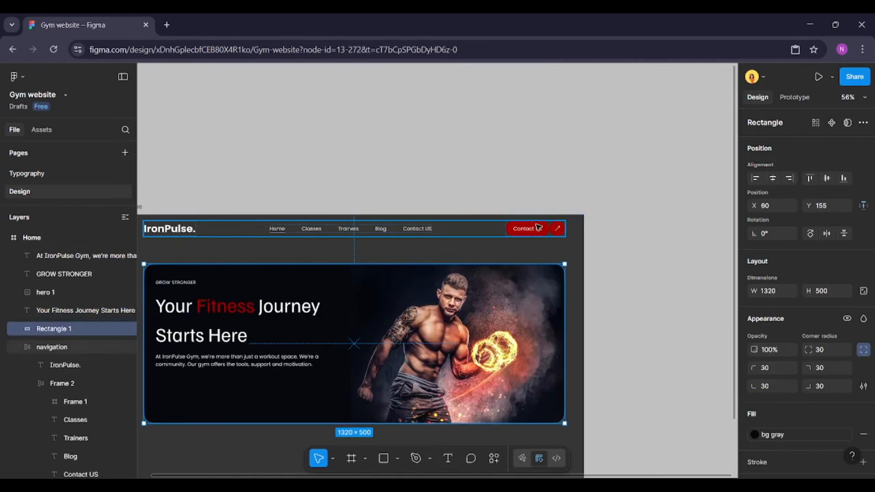
left_click(532, 227)
left_click(533, 228)
scroll(500, 276, "down", 3)
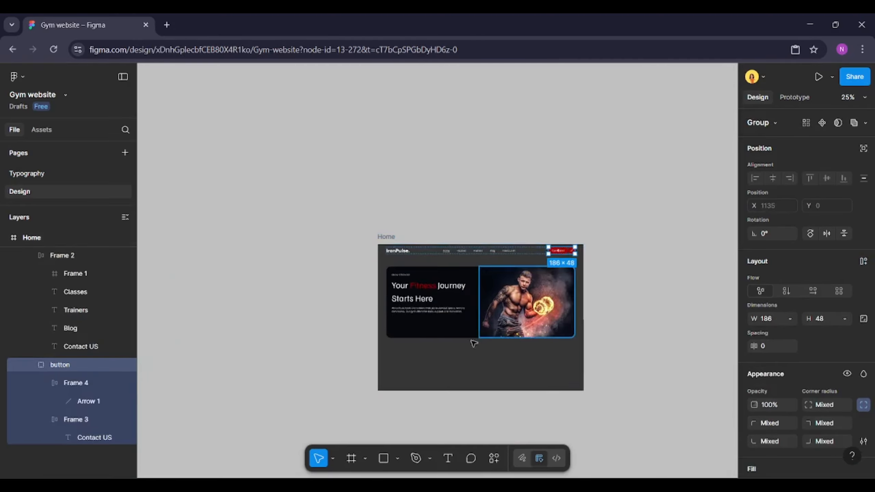
scroll(490, 289, "up", 2)
scroll(487, 286, "up", 3)
left_click(442, 294)
key("ctrl+v")
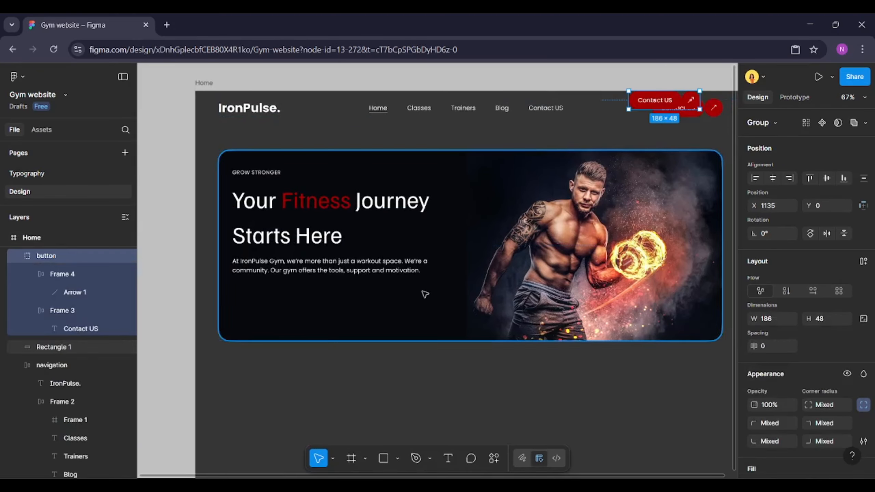
left_click_drag(660, 102, 261, 296)
Change the copied button's label to Join Now
double_click(260, 295)
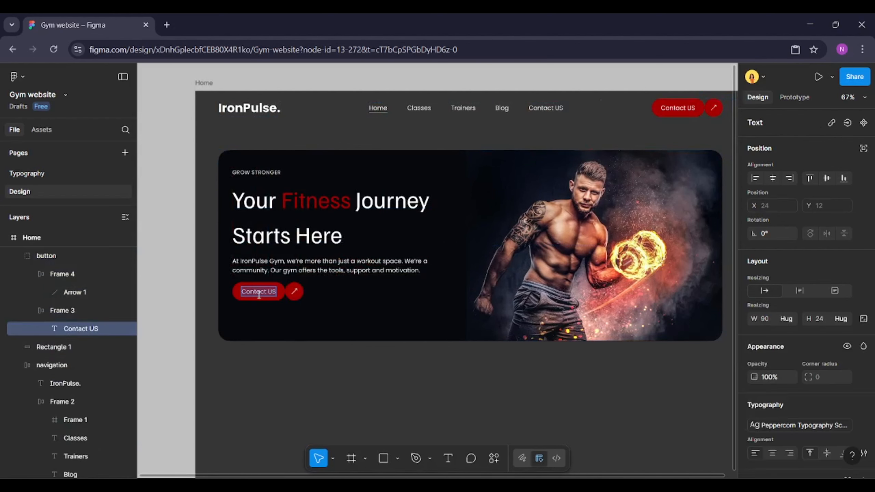
type("Join N")
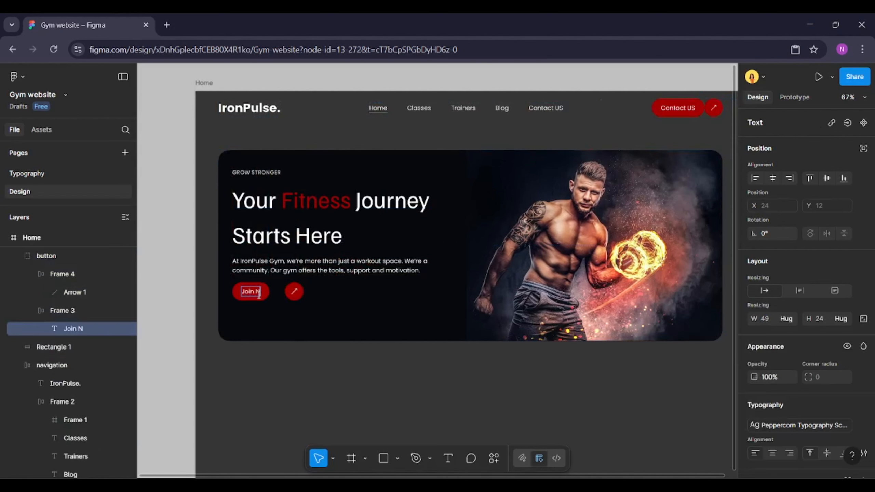
type("ow")
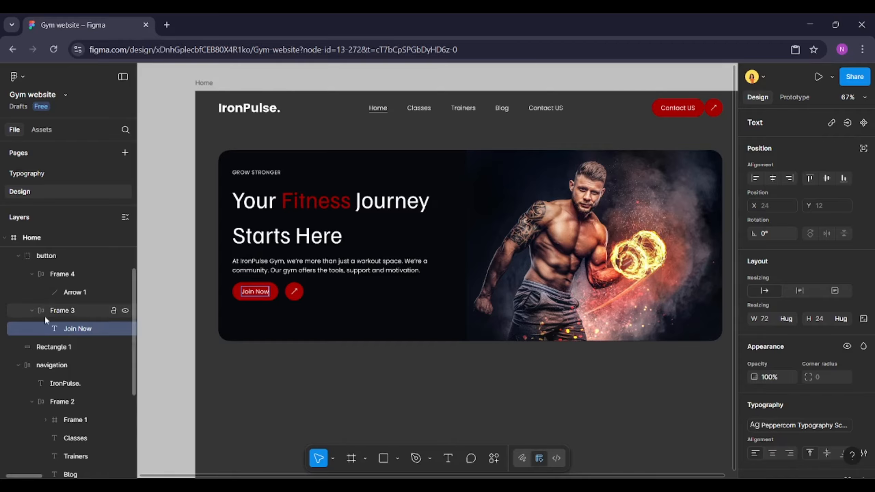
Apply auto layout to the Join Now button group and set its gap to 0
left_click(48, 315)
left_click(60, 261)
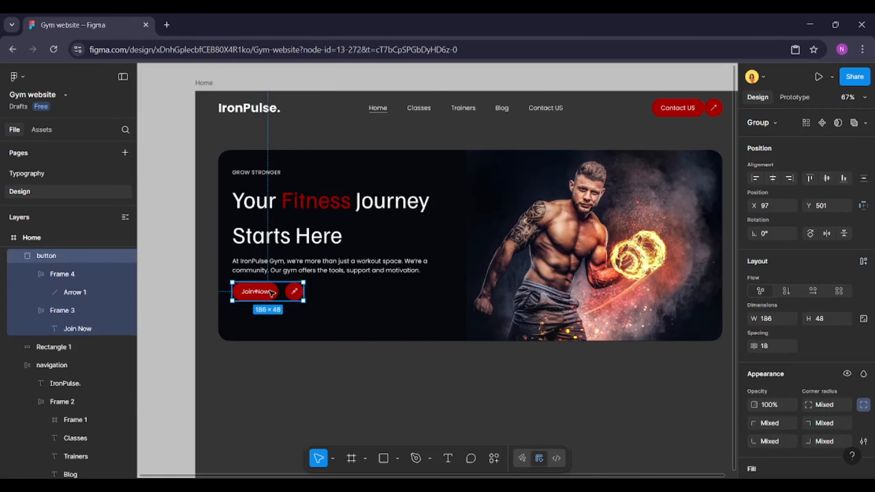
scroll(242, 282, "up", 2)
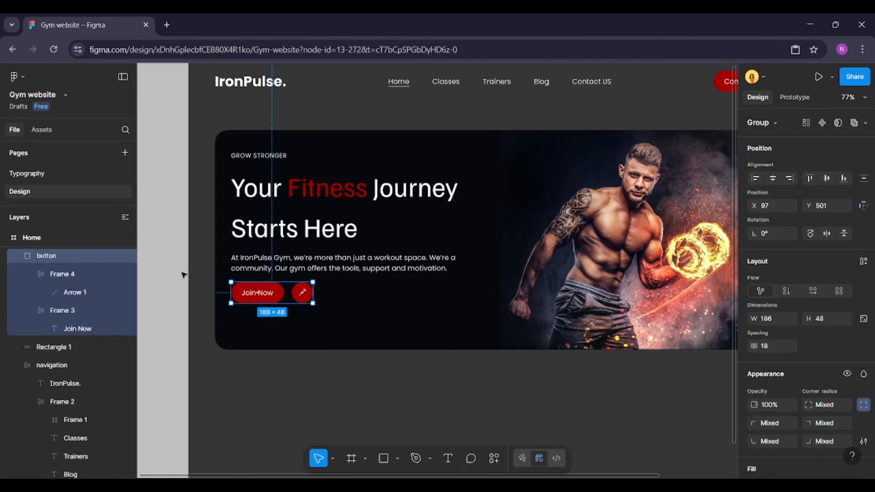
left_click(864, 261)
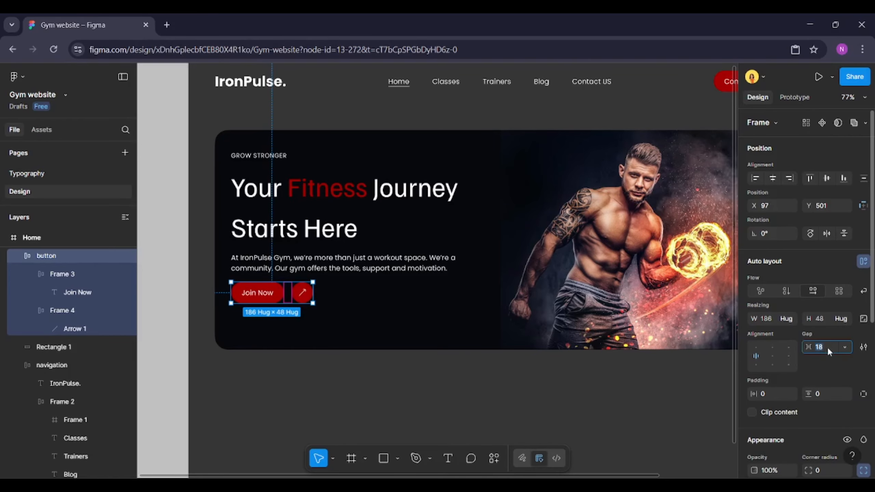
key("Return")
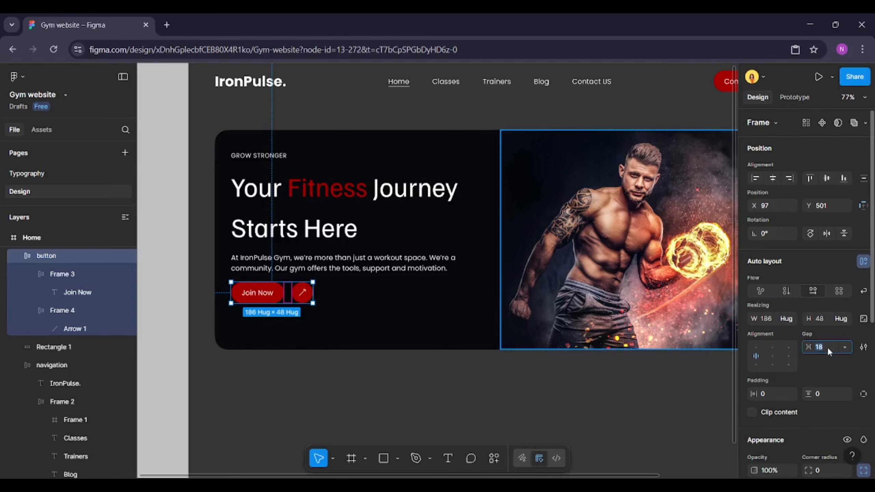
type("0")
key("Return")
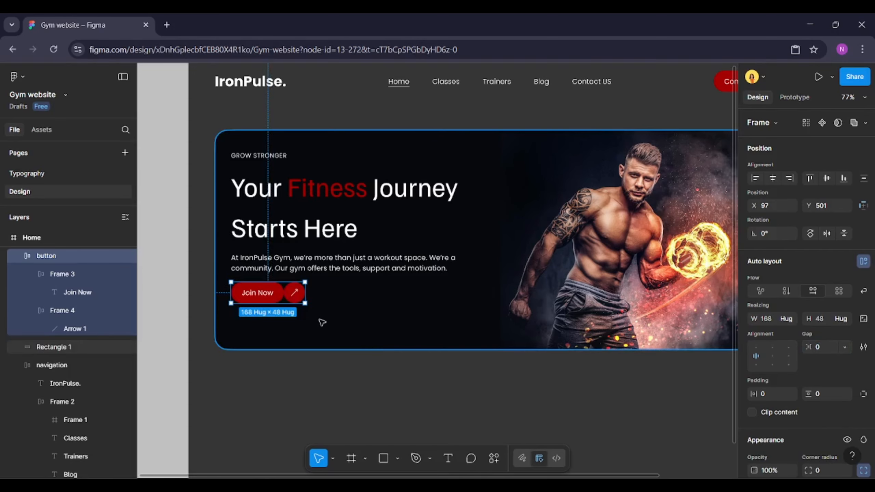
Add a text "320+" with "members" on a second line below the Join Now button
key("t")
left_click(246, 327)
type("320+")
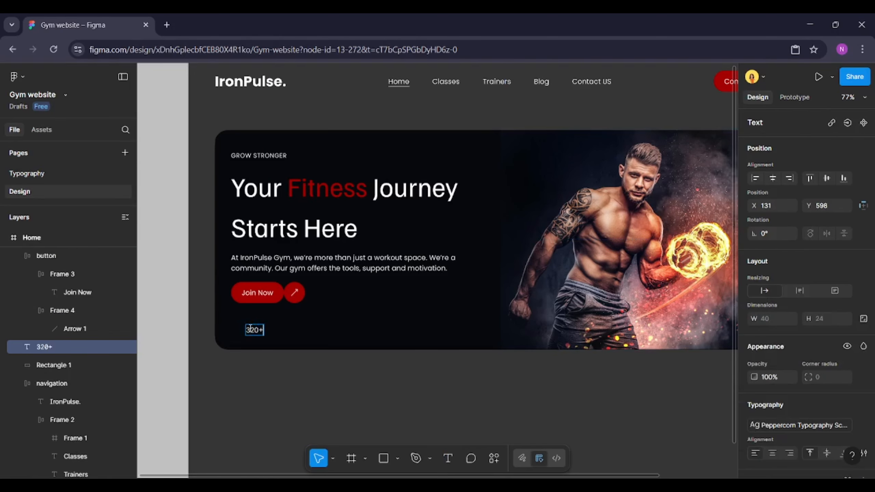
key("Return")
type("members")
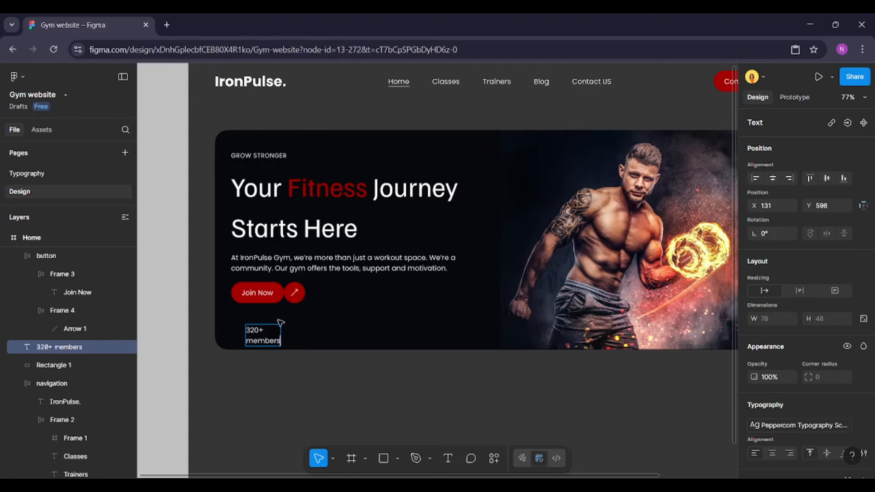
key("Escape")
mouse_move(276, 339)
left_mouse_down()
mouse_move(266, 336)
mouse_move(272, 334)
left_mouse_up()
Apply the H4 text style to the 320+ members text
scroll(810, 276, "down", 3)
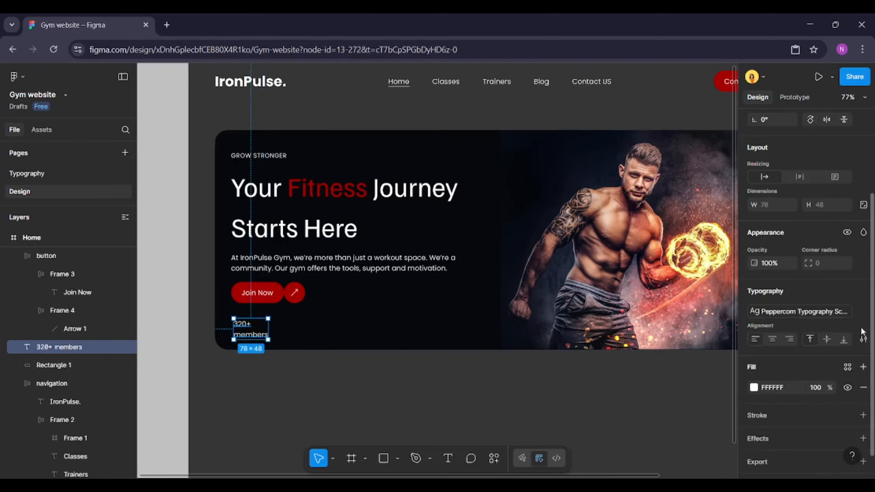
left_click(863, 311)
left_click(863, 291)
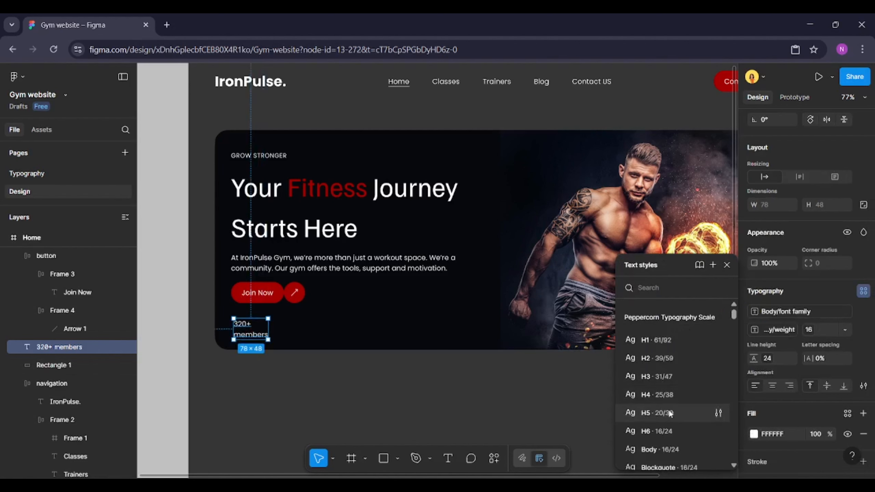
left_click(662, 397)
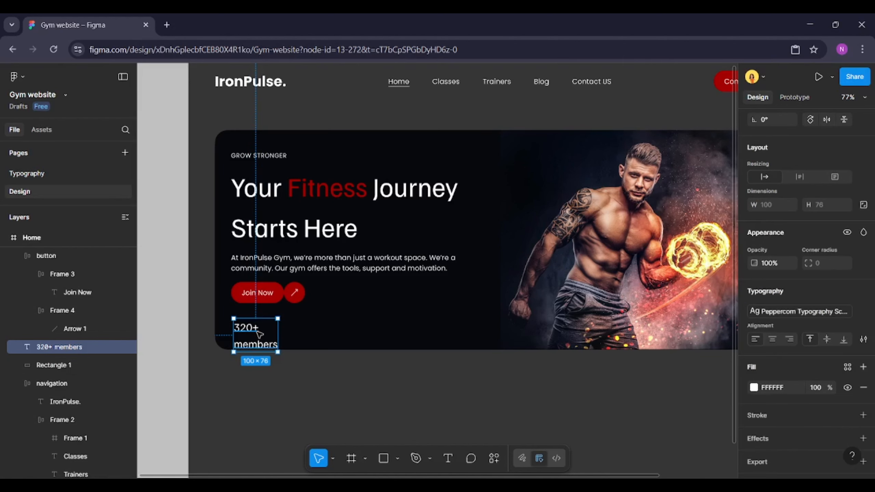
Duplicate the stat text twice, spacing the copies evenly to its right
left_click_drag(259, 334, 332, 335)
key("ctrl+d")
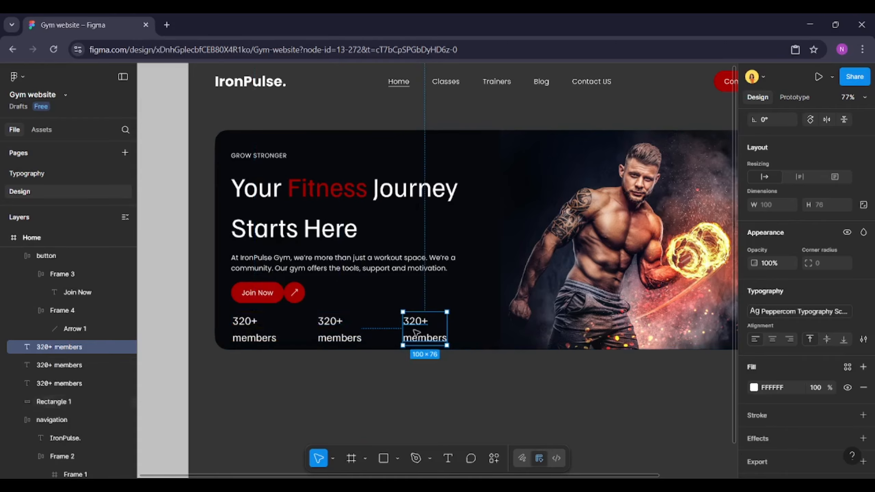
Change the third stat's text to "50+" and "coaches" on two lines
double_click(417, 333)
left_click(422, 323)
key("ctrl+a")
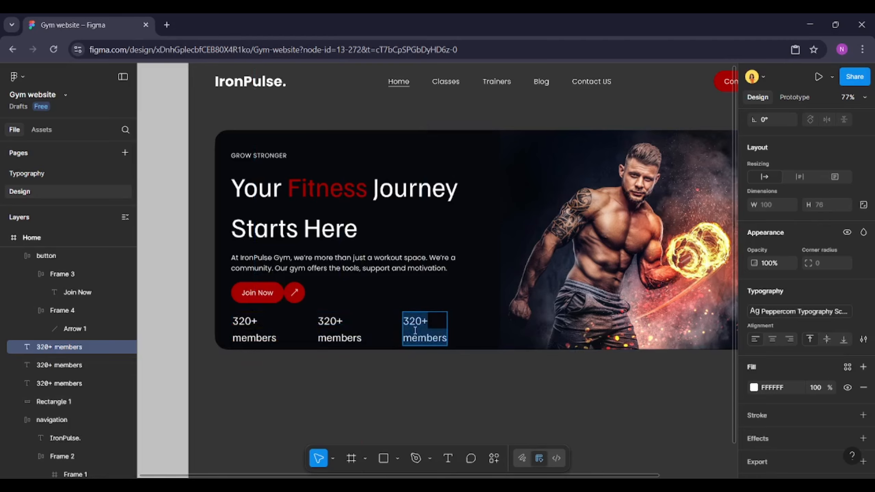
key("BackSpace")
type("50")
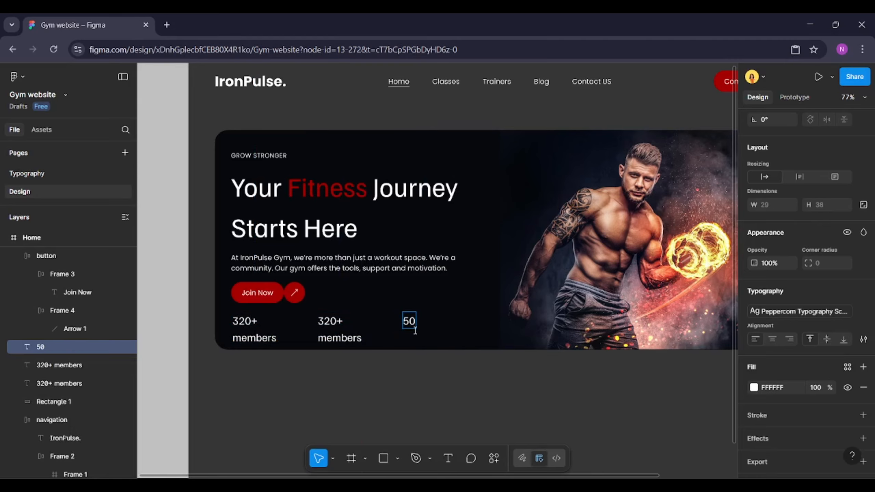
type("+")
key("Return")
type("coaches")
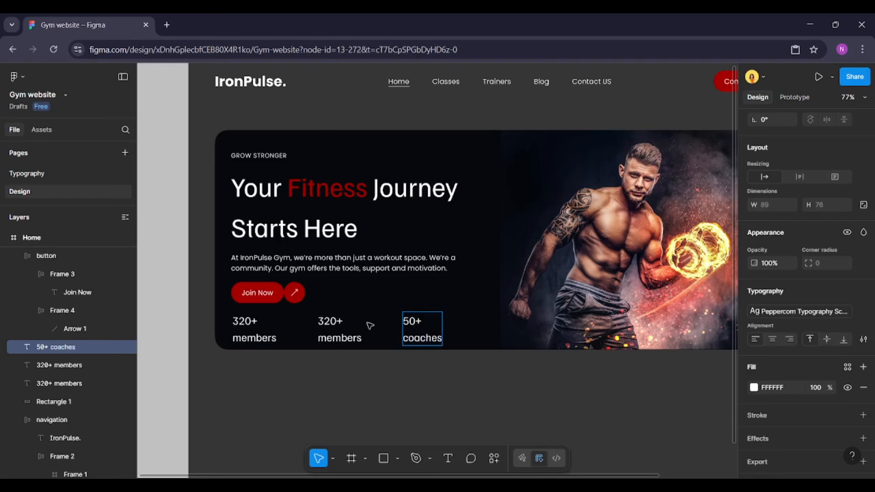
Change the second stat's text to "100+" and "machines" on two lines
left_click(342, 332)
key("ctrl+a")
type("100+")
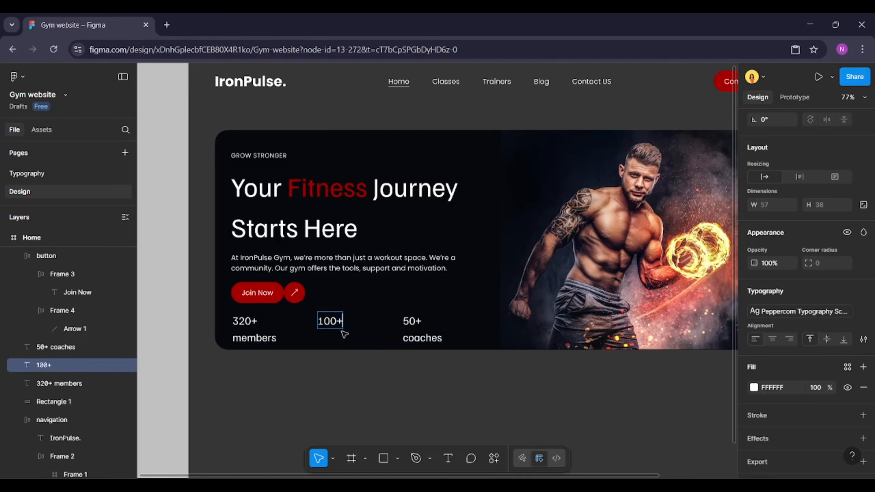
key("Return")
type("machi")
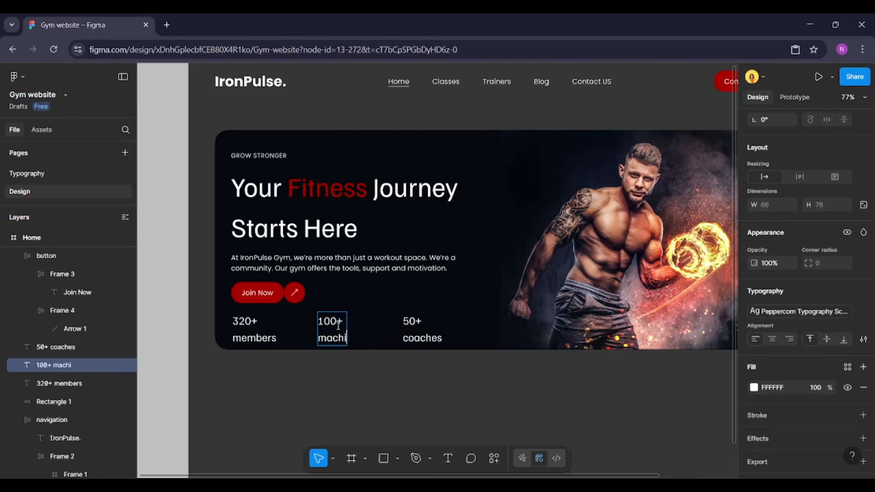
type("nes")
key("Escape")
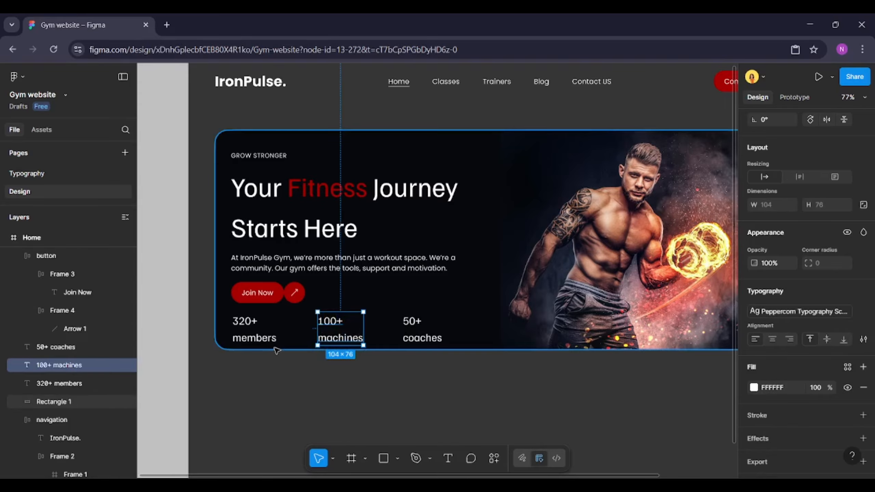
key("Escape")
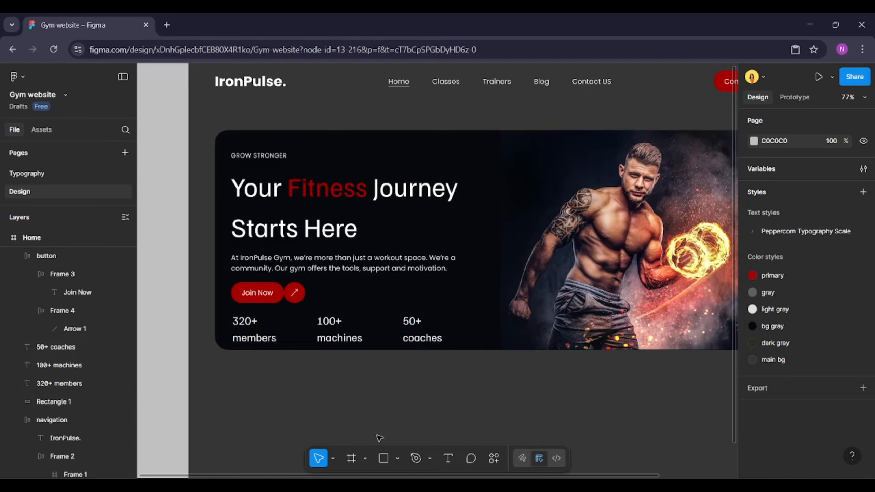
Draw a vertical divider line about 76 px long between the first and second stats
left_click(398, 459)
left_click(433, 379)
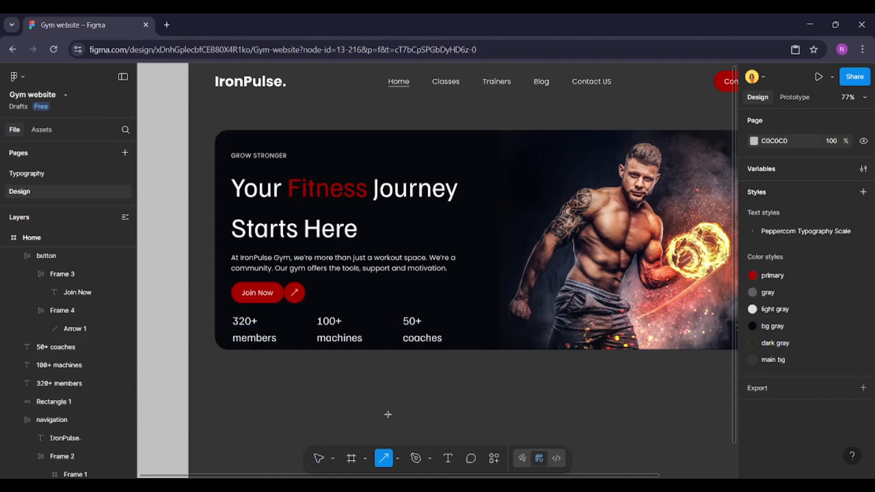
left_click(398, 459)
left_click(434, 367)
left_click_drag(302, 322, 302, 345)
left_click(254, 337)
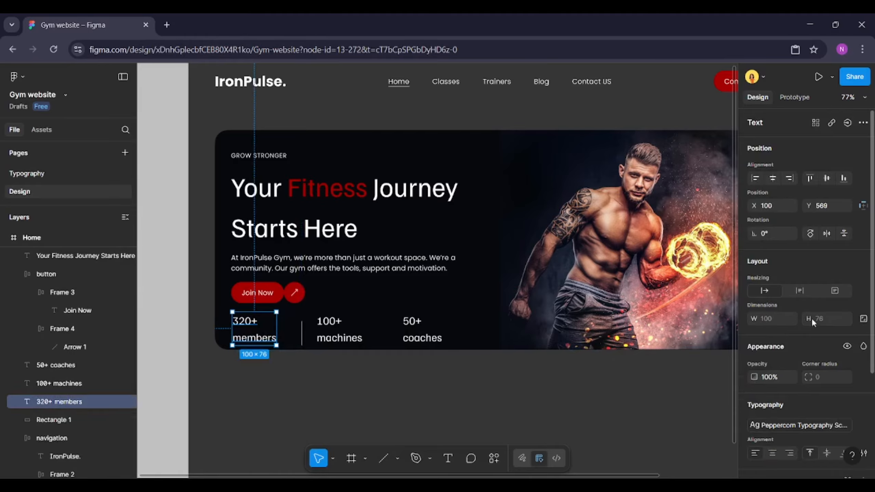
left_click(302, 332)
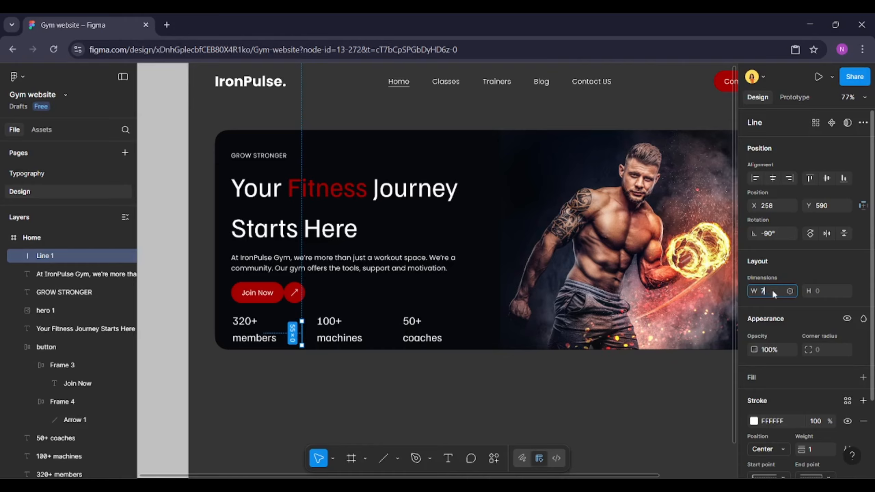
Duplicate the divider line and place the copy between the second and third stats
left_click(268, 336, "shift")
left_click(344, 339, "shift")
left_click(427, 346, "shift")
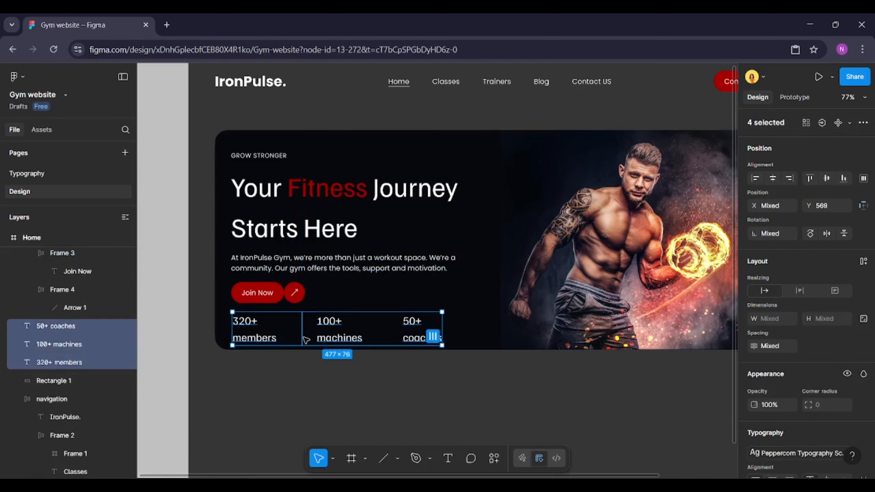
left_click(302, 338)
key("ctrl+d")
left_click_drag(305, 339, 377, 339)
Wrap the three stats and both dividers in a horizontal auto layout with a gap of 44
left_click(237, 338, "shift")
left_click(302, 329, "shift")
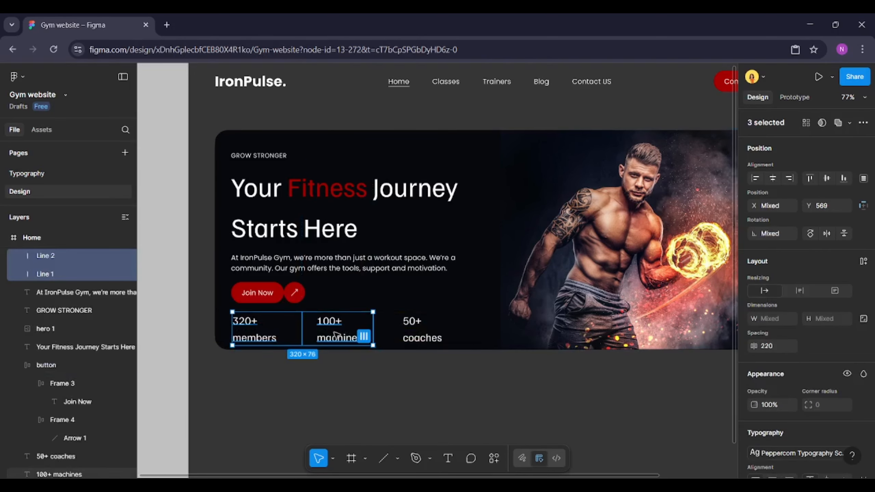
left_click(340, 336, "shift")
left_click(427, 337, "shift")
left_click(433, 337)
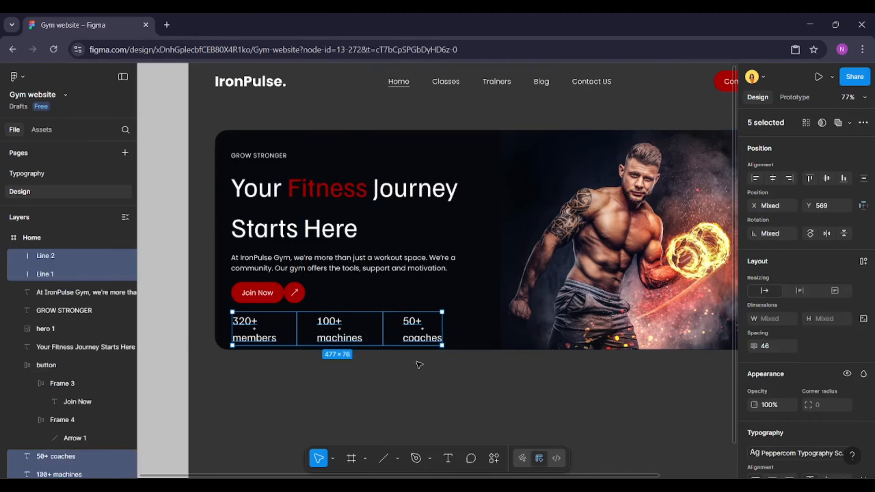
left_click(863, 262)
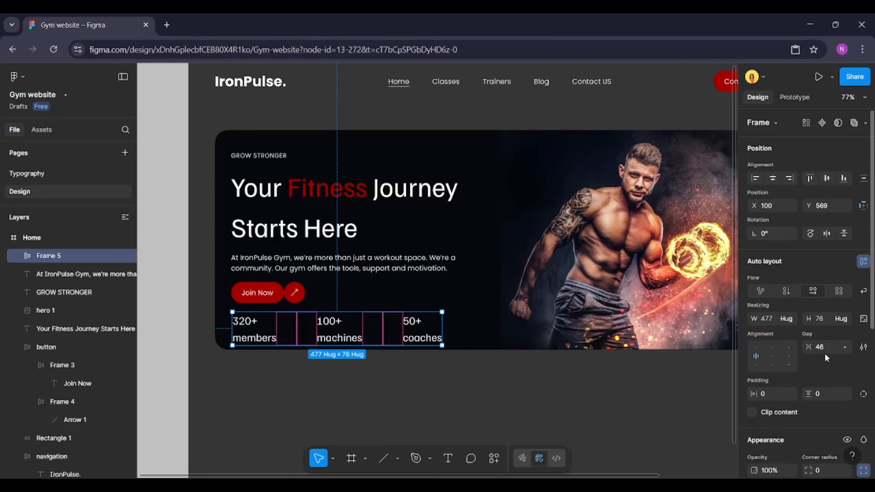
type("44")
key("Return")
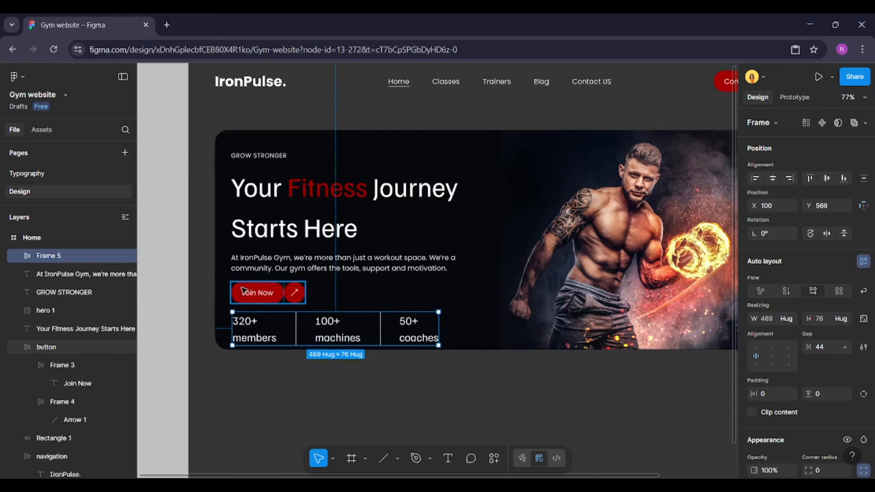
Space the GROW STRONGER label 8 px above the headline and group the two
scroll(331, 304, "down", 1)
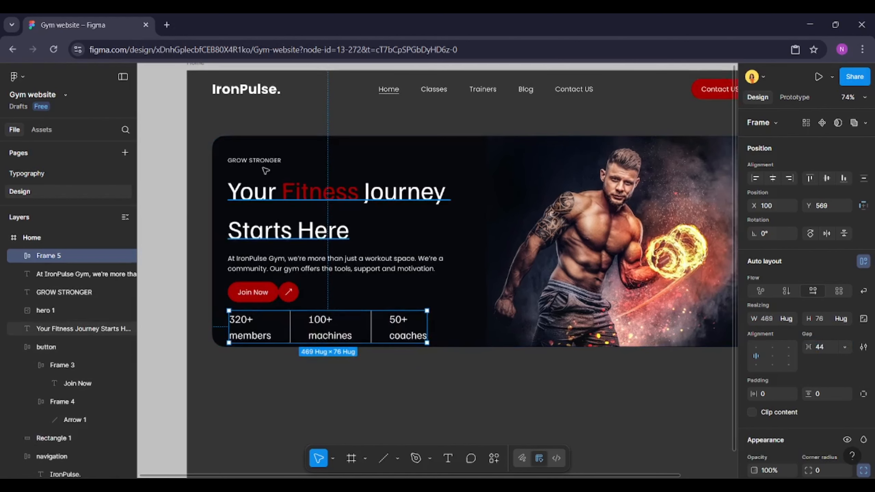
left_click(255, 161)
left_click(272, 220, "shift")
left_click(785, 348)
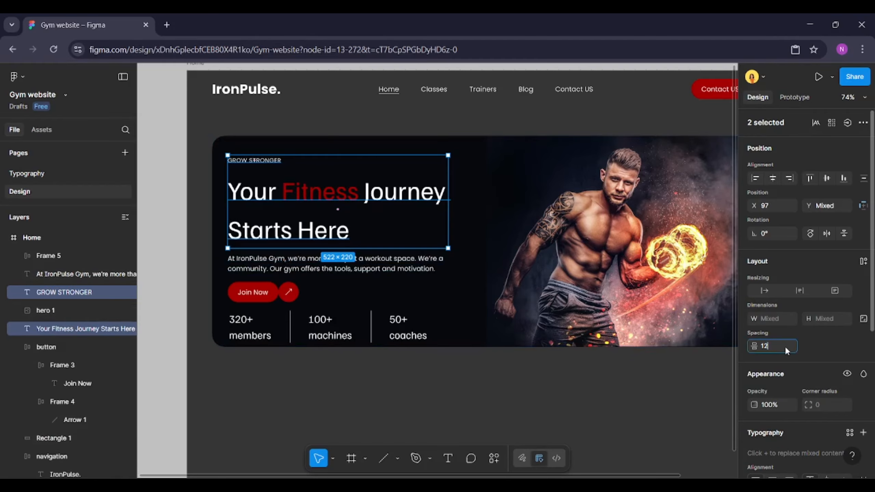
left_click(340, 197)
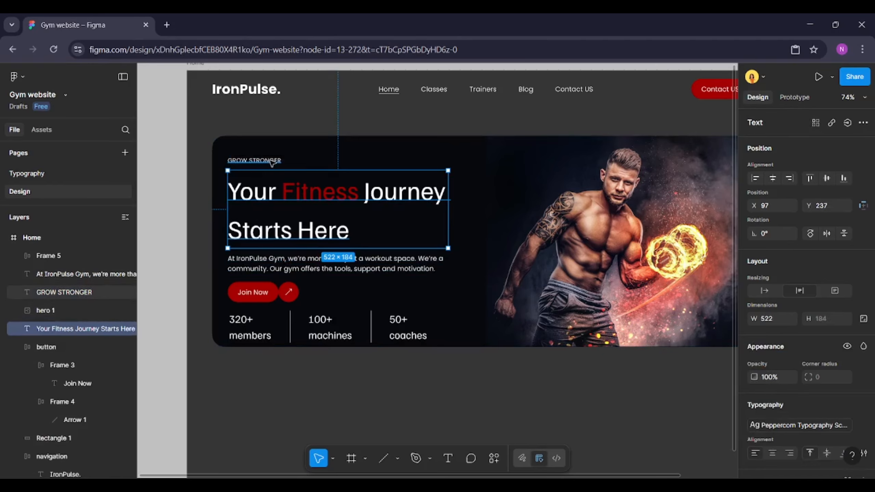
left_click(272, 162, "shift")
type("8")
key("Return")
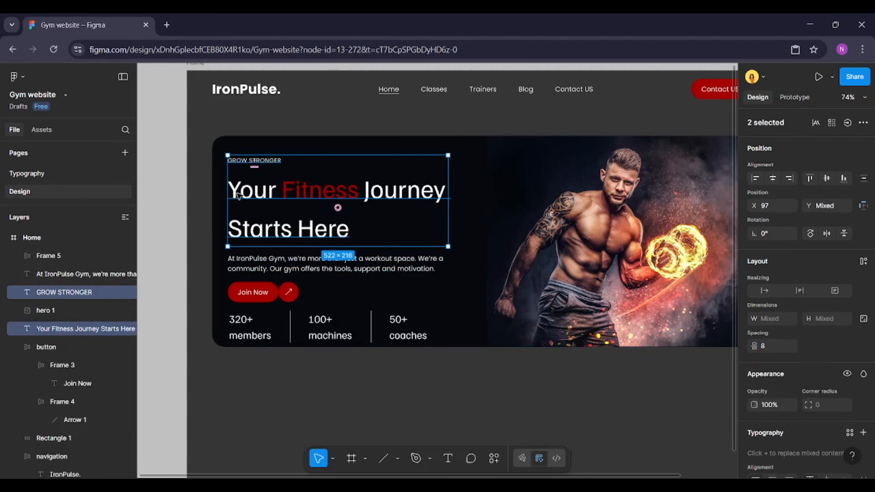
key("ctrl+g")
Group the body text together with the Join Now button
left_click(330, 263)
left_click(253, 293, "shift")
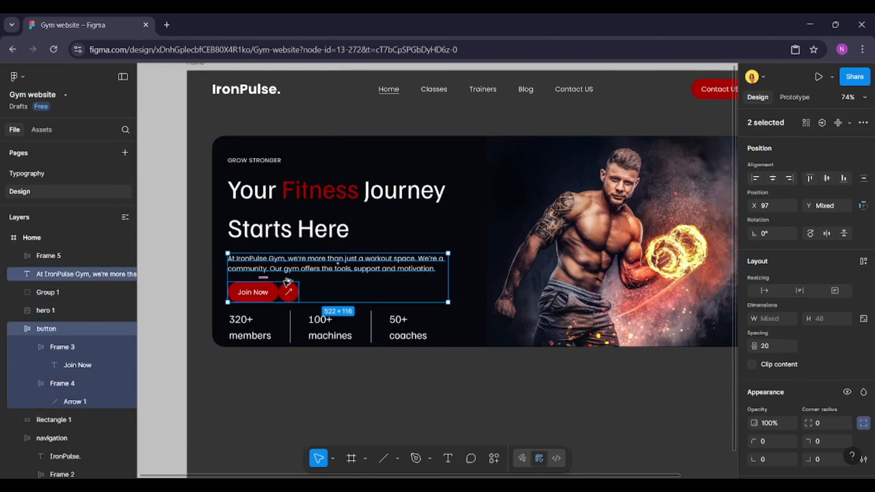
right_click(316, 268)
left_click(345, 254)
Set the spacing between the headline group and the body-and-button group to 24
left_click(298, 234, "shift")
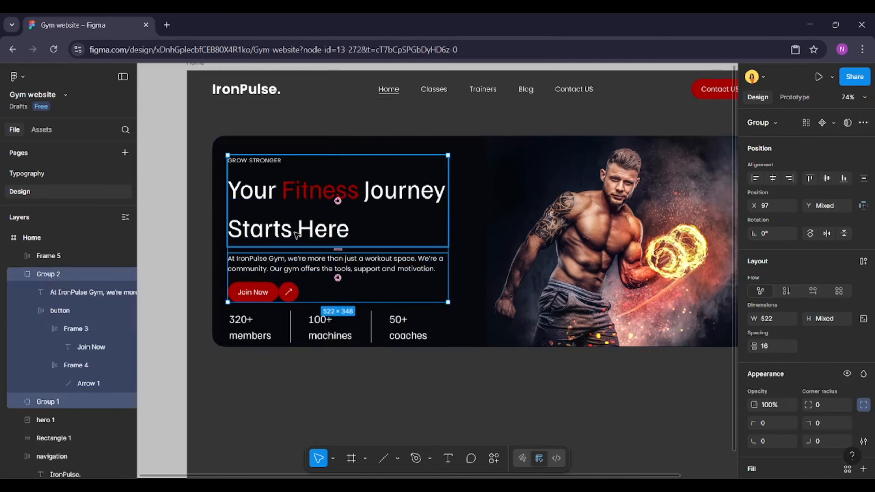
left_click(771, 347)
type("24")
key("Return")
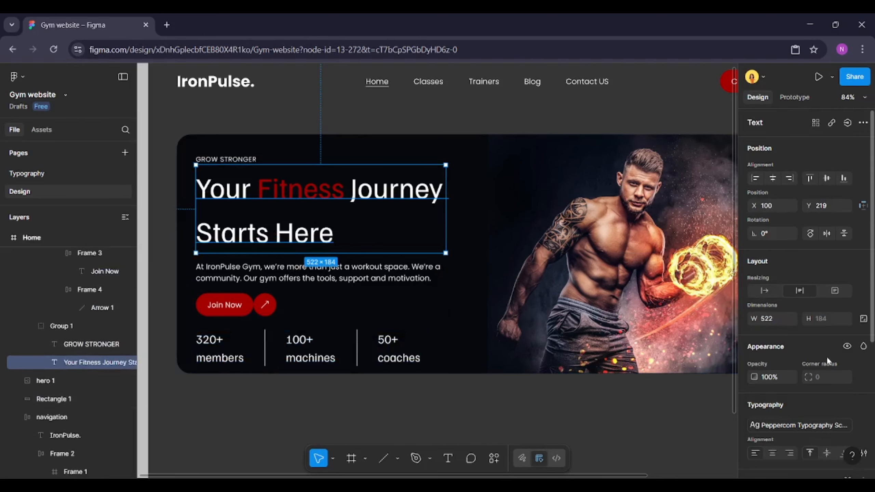
Set the headline's line height to Auto
scroll(862, 276, "down", 5)
left_click(864, 221)
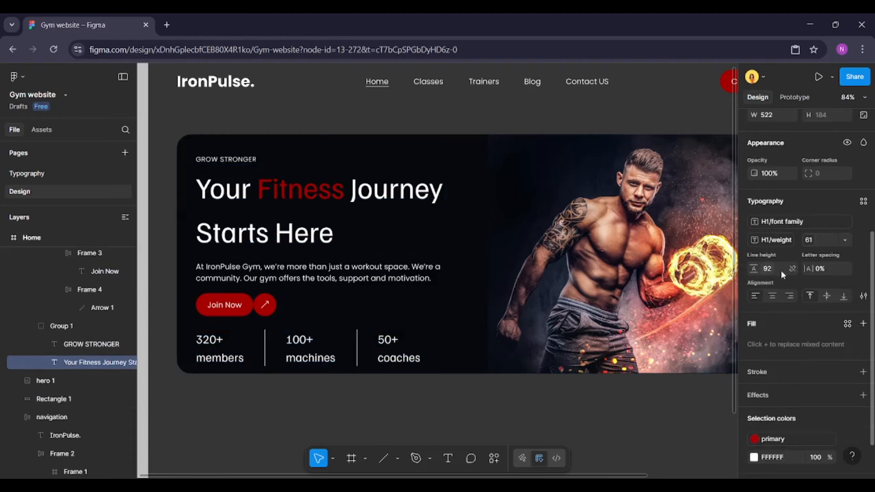
left_click(792, 268)
key("BackSpace")
key("Return")
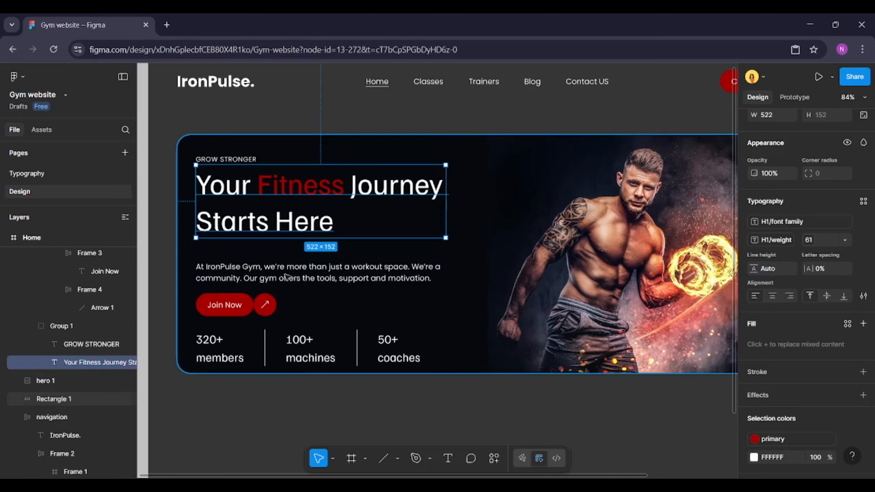
Set the spacing between the headline group and the body-and-button group to 16
left_click(275, 271)
left_click(248, 193, "shift")
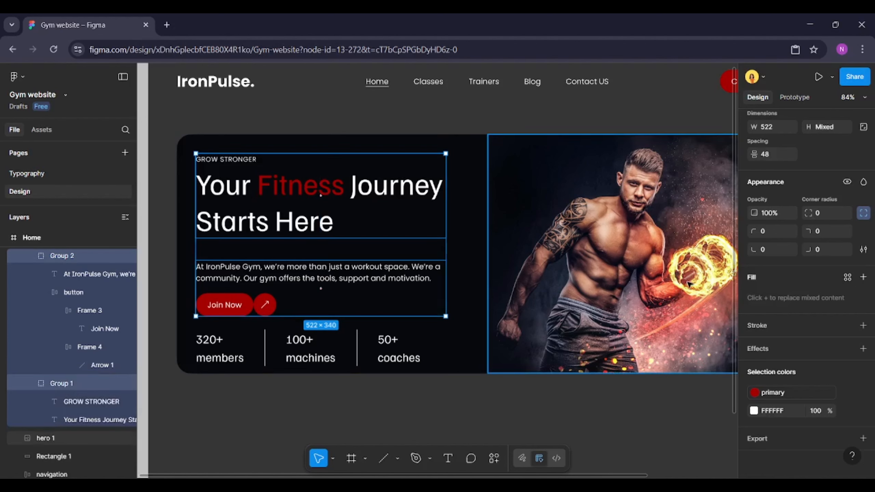
scroll(798, 241, "up", 5)
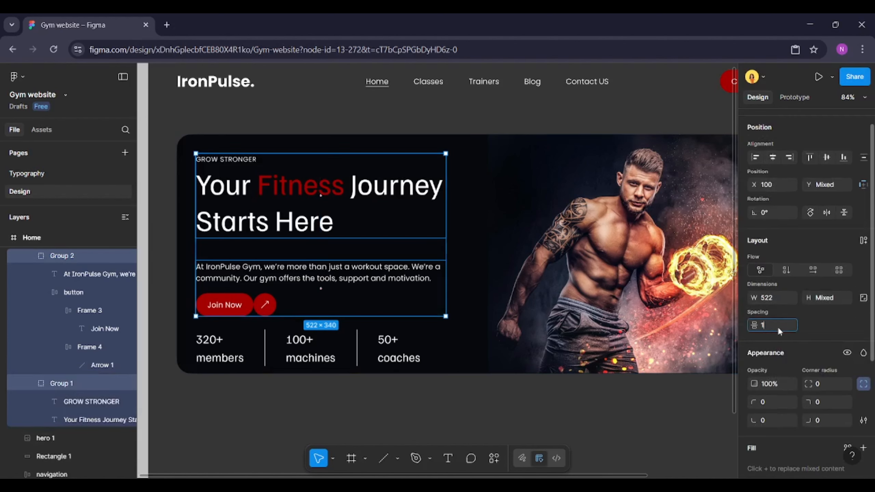
left_click(777, 325)
type("16")
key("Return")
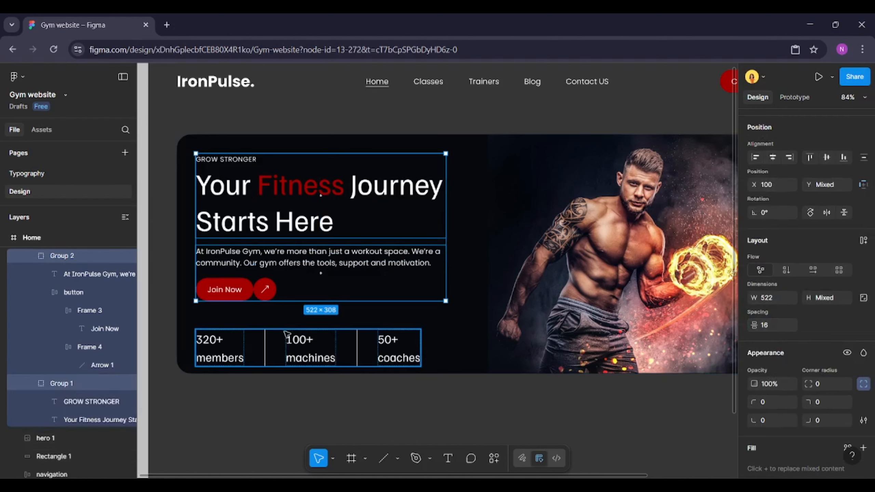
Move the stats row up 20 px, closer to the button
left_click(282, 337)
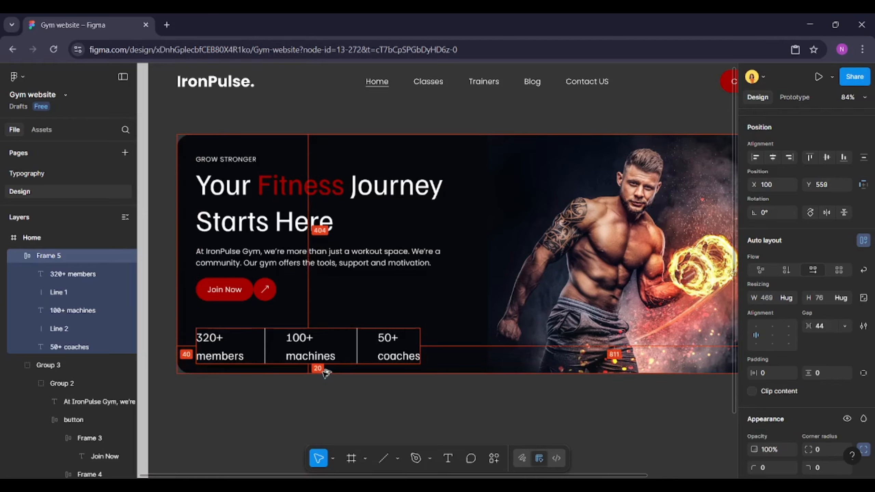
key("shift+Up")
key("shift+Up")
key("alt")
scroll(326, 372, "left", 1)
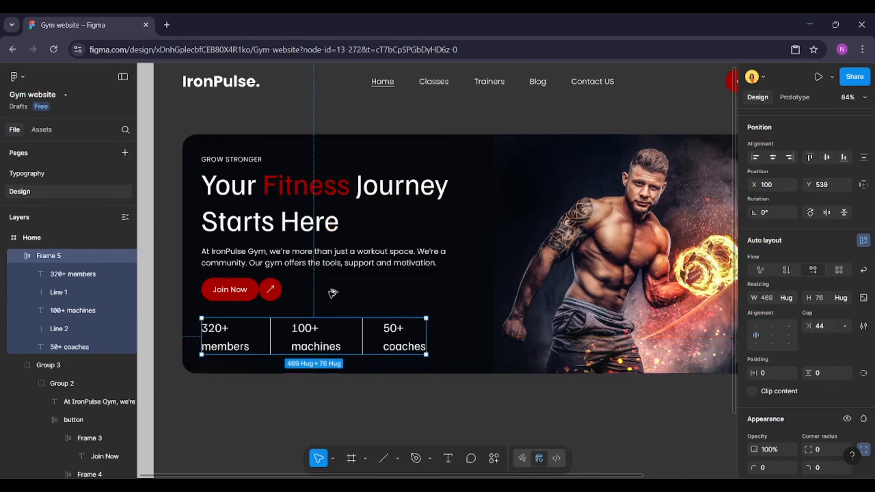
left_click(343, 230)
key("alt")
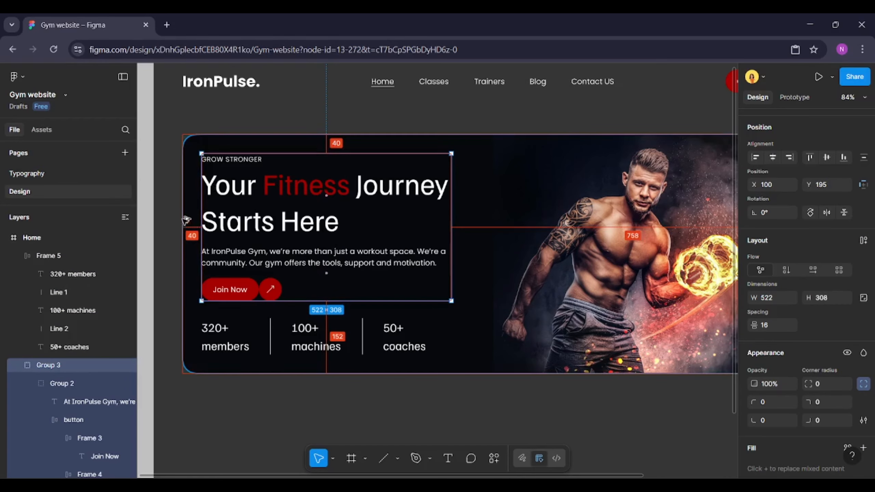
Group the heading content together with the stats row
left_click(229, 326, "shift")
right_click(367, 234)
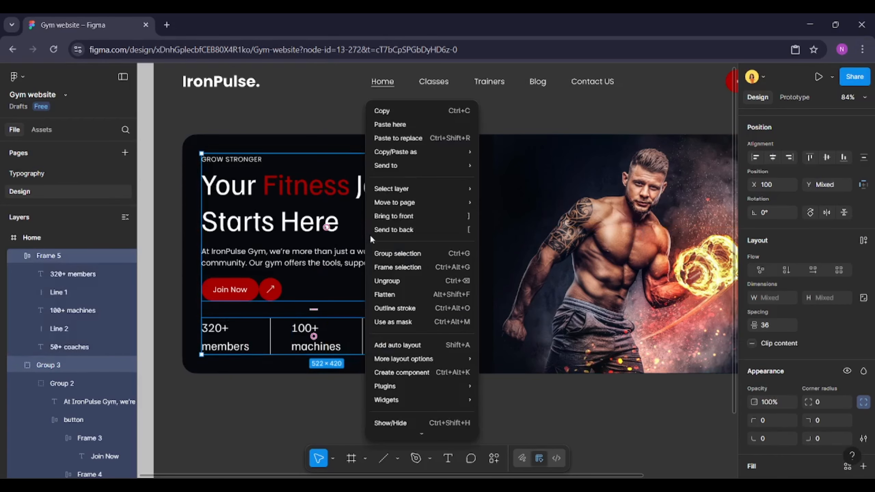
left_click(417, 255)
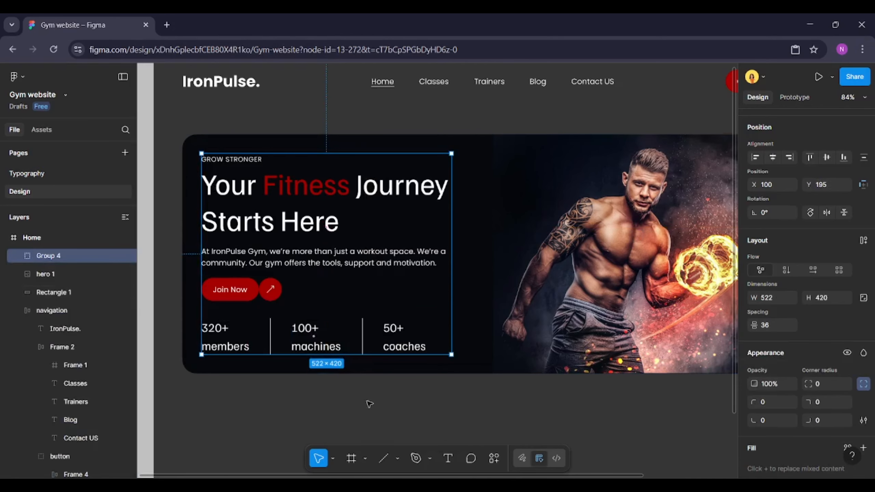
left_click(282, 381)
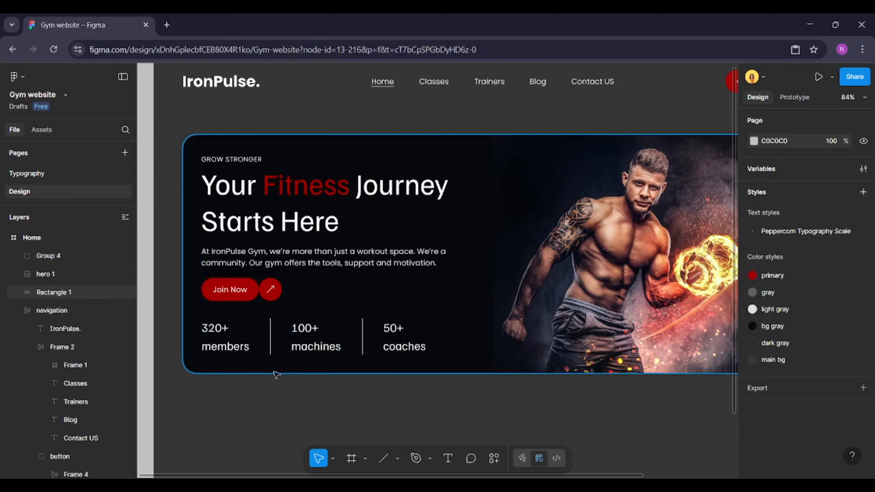
Apply the light gray colour style to the body text's fill
left_click(332, 252, "ctrl")
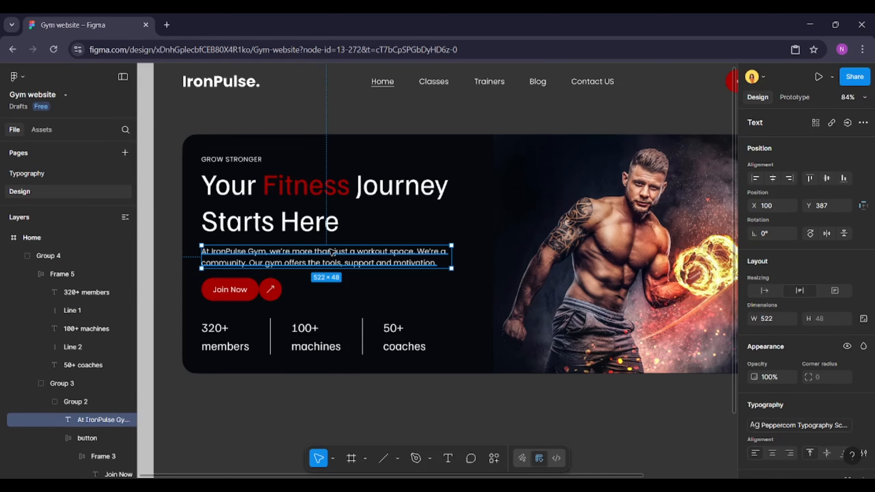
scroll(792, 396, "down", 4)
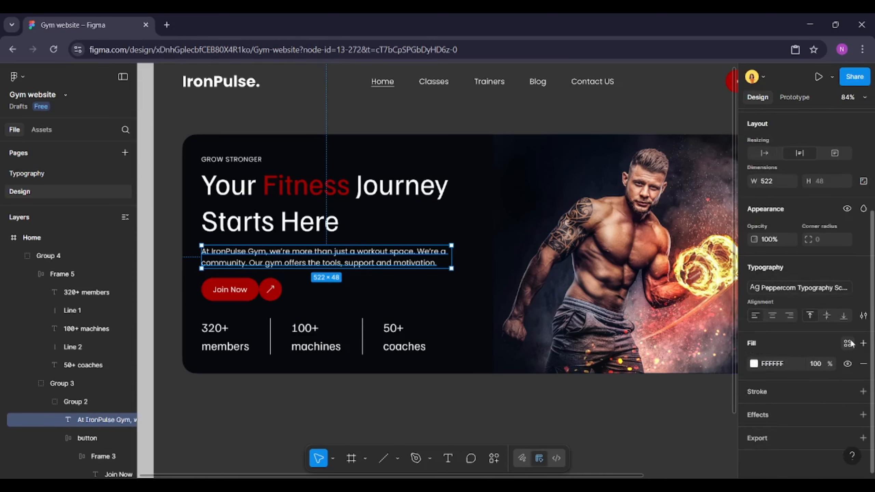
left_click(848, 343)
left_click(643, 346)
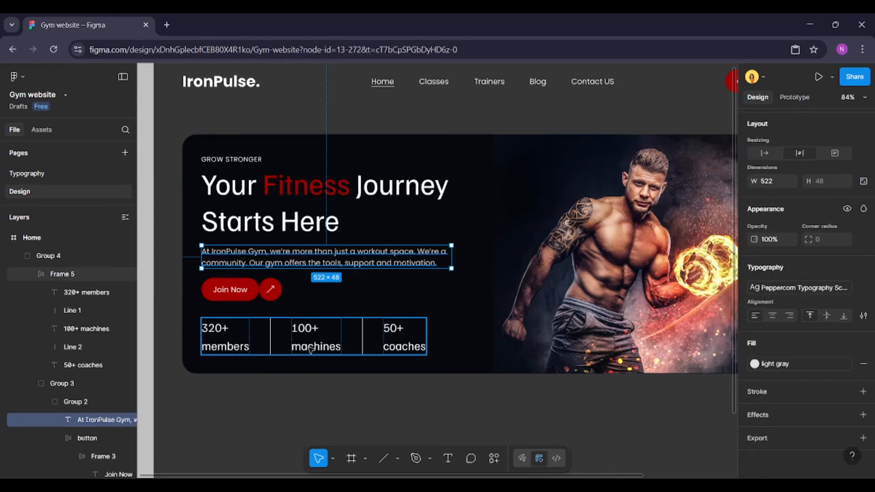
Apply the light gray colour style to the fill of the 50+ coaches stat text
left_click(235, 344, "ctrl")
left_click(308, 341, "shift")
left_click(413, 336, "shift")
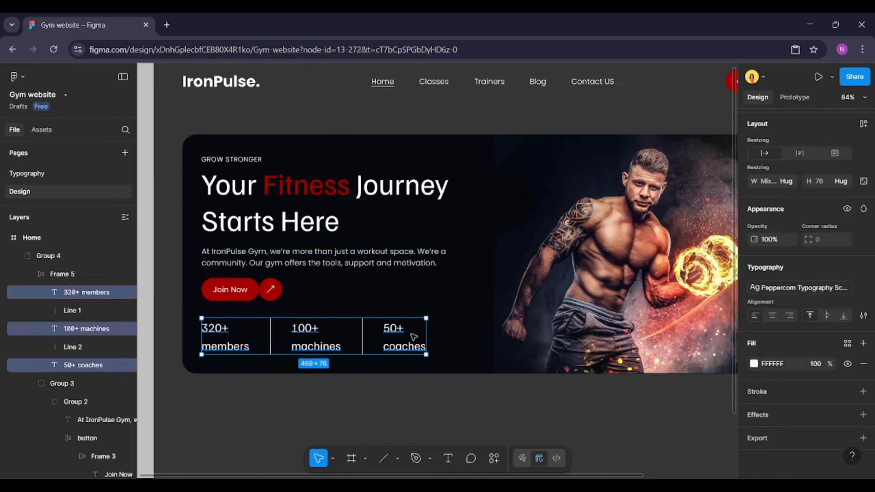
left_click(411, 350)
double_click(405, 349)
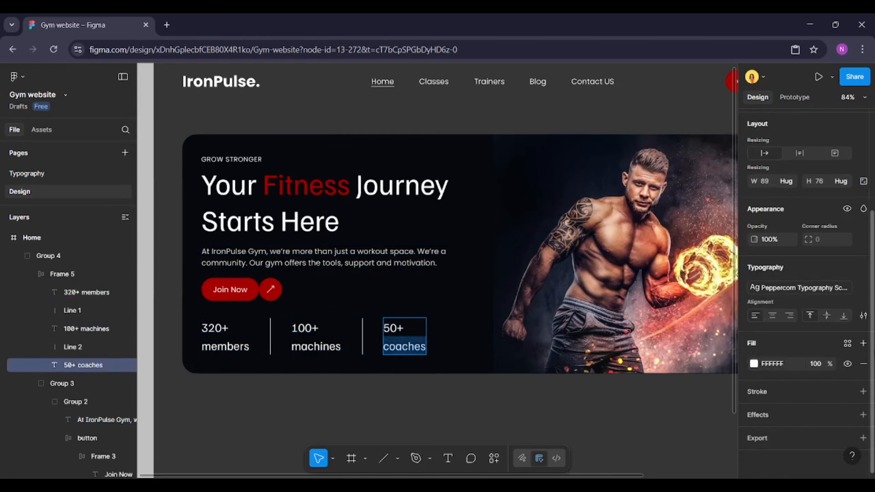
left_click(849, 344)
left_click(639, 347)
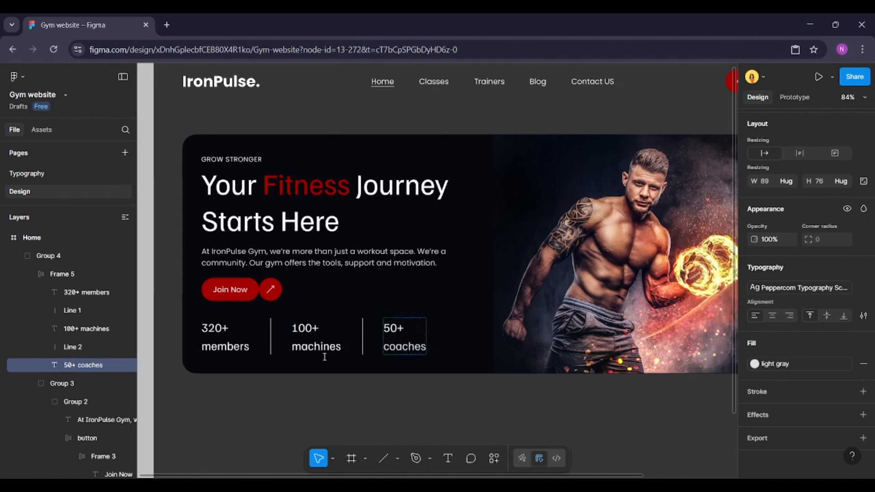
Apply the light gray colour style to the 100+ machines and 320+ members stat texts
double_click(324, 351)
left_click(847, 345)
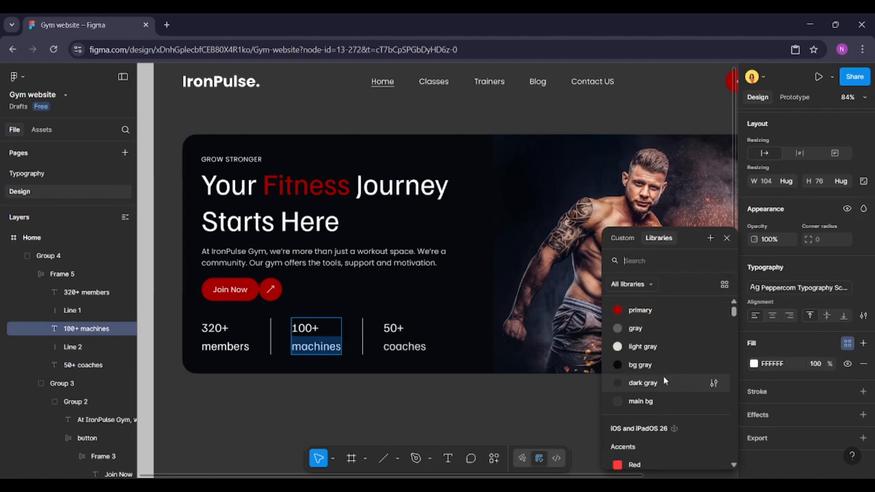
left_click(663, 366)
double_click(246, 350)
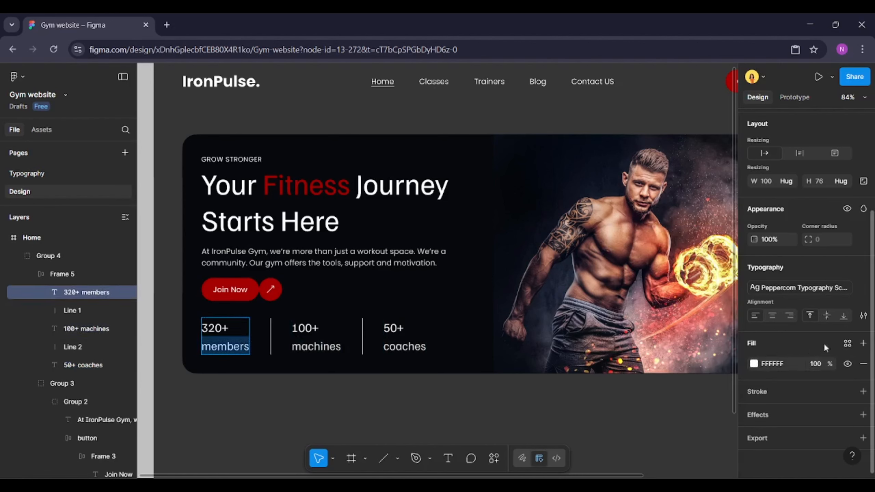
left_click(848, 343)
left_click(647, 347)
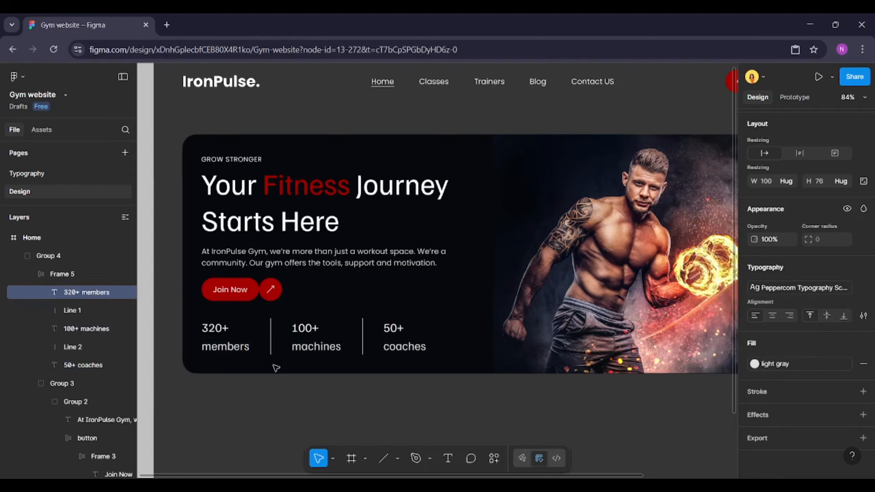
Apply the light gray colour style to the GROW STRONGER label's fill
left_click(239, 372)
left_click(235, 401)
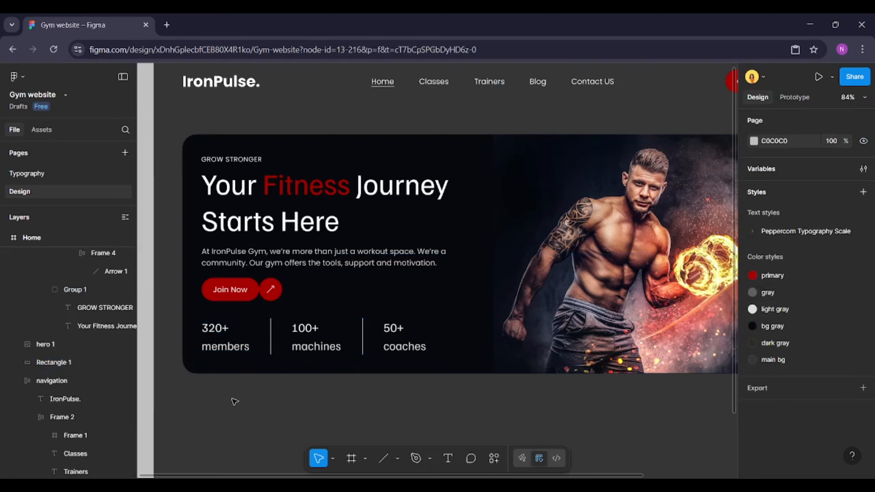
scroll(235, 401, "down", 1)
left_click(231, 190)
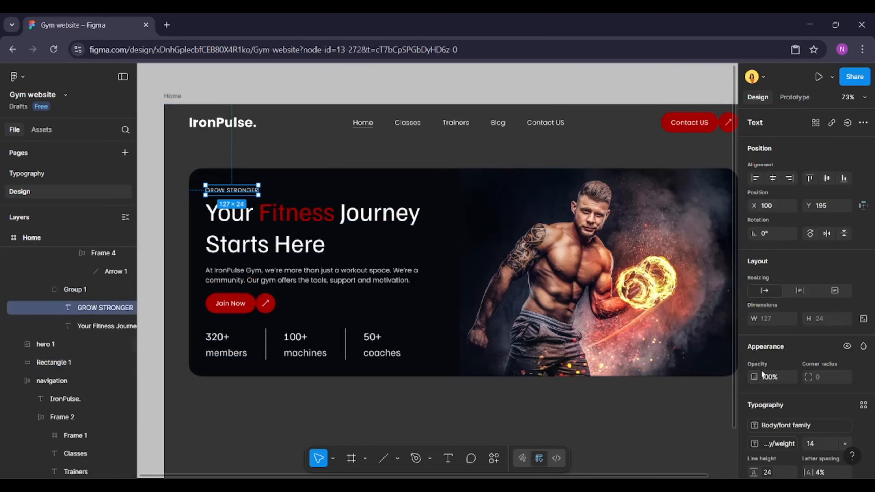
scroll(808, 383, "down", 2)
left_click(847, 343)
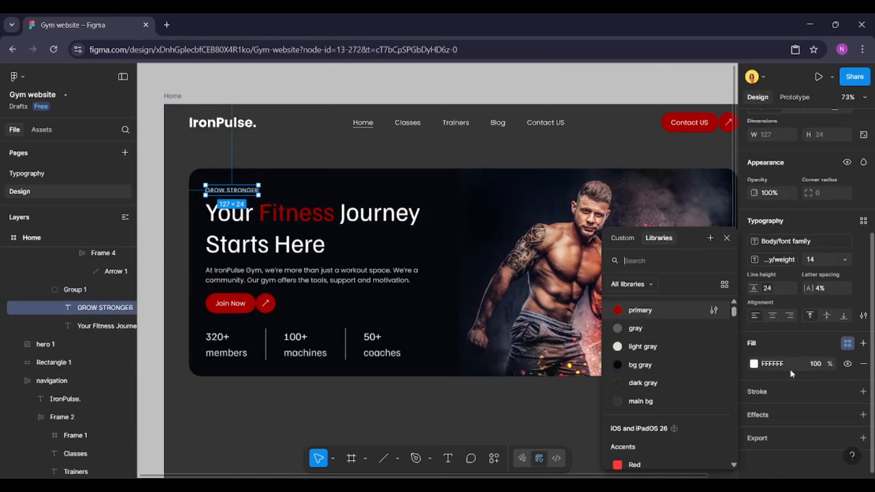
left_click(644, 347)
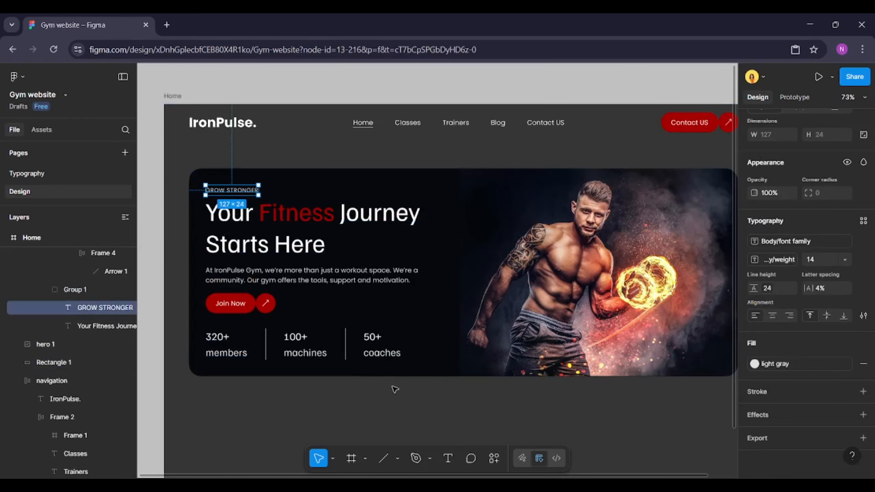
Group the heading content, the hero image and the background rectangle together
left_click(344, 382)
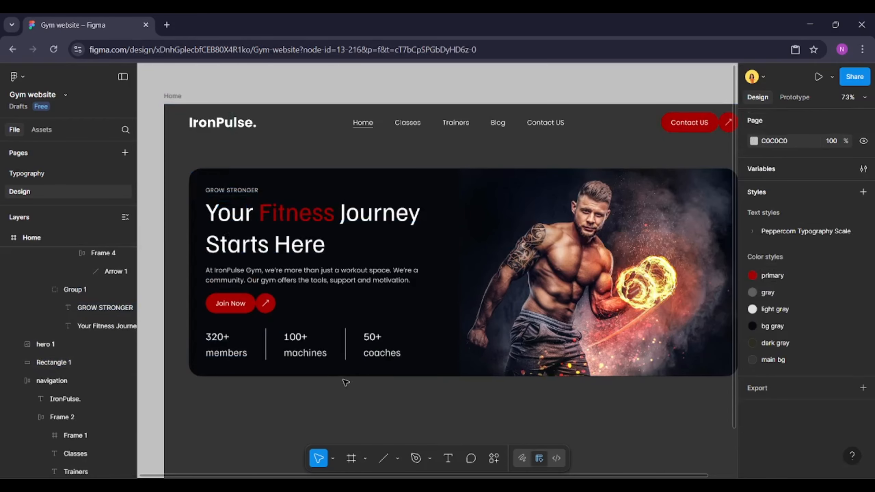
left_click(329, 345)
left_click(521, 328, "shift")
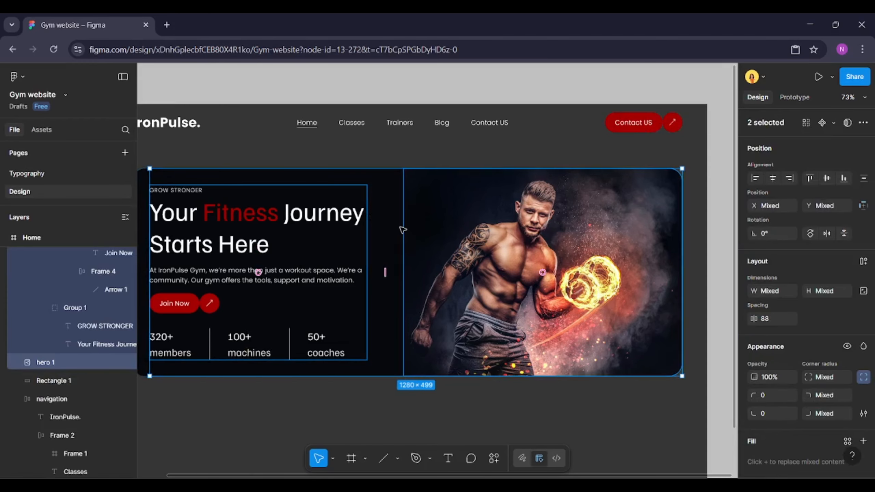
scroll(437, 214, "down", 2)
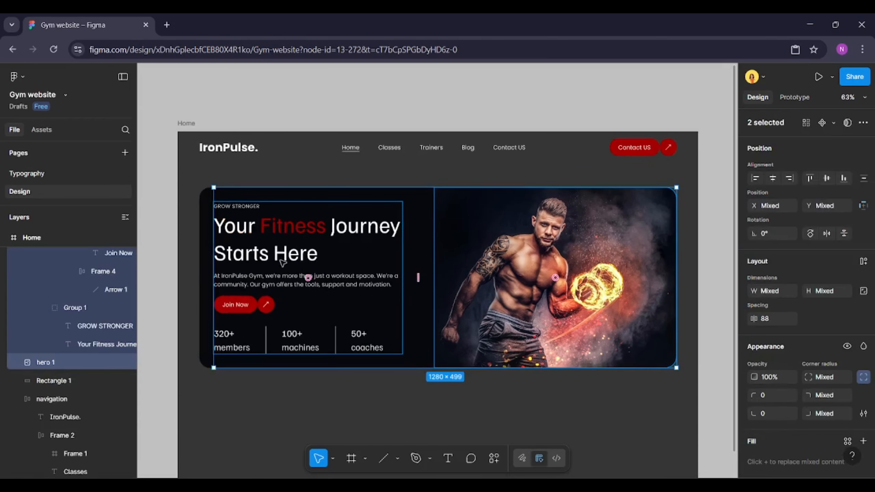
left_click(210, 277, "shift")
right_click(442, 275)
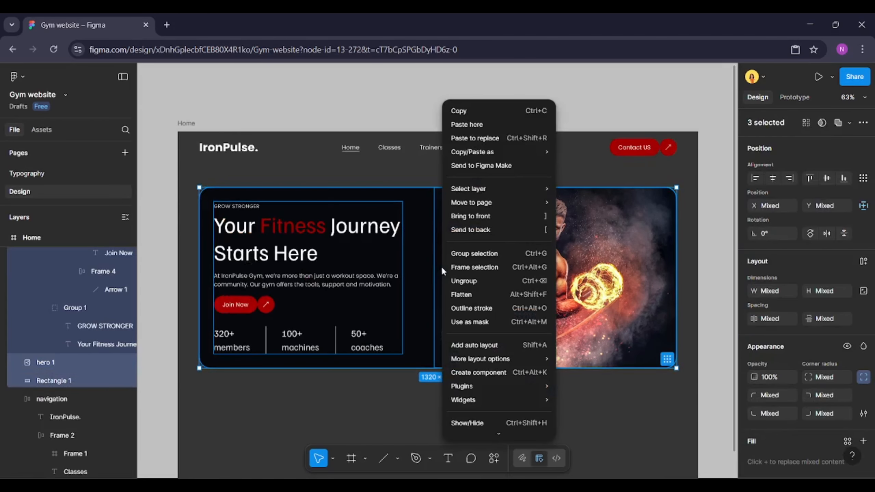
left_click(479, 253)
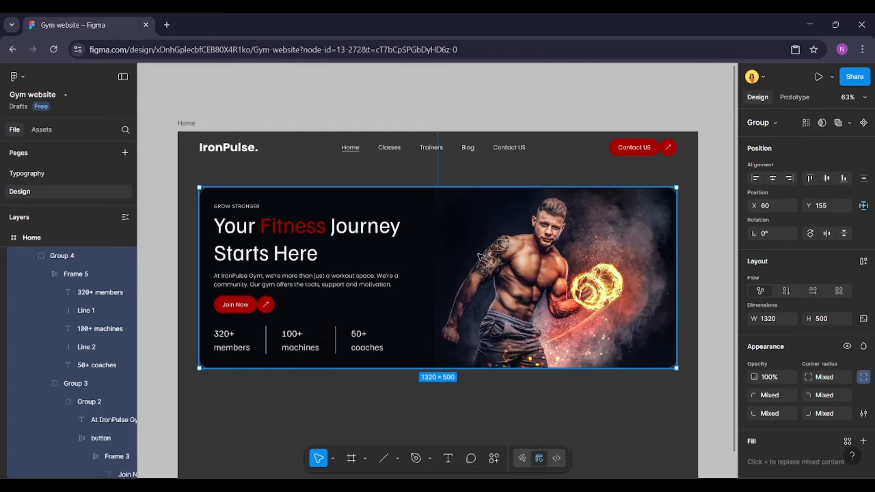
Rename the new group as hero
key("ctrl+r")
type("h")
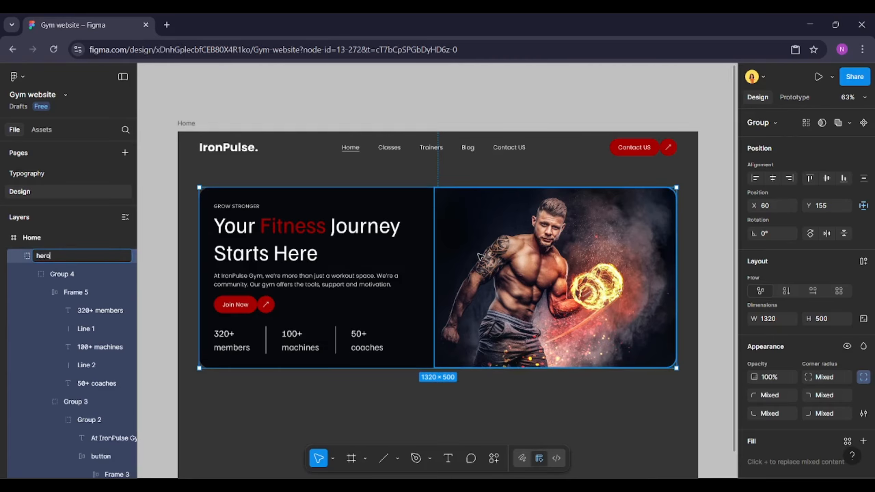
key("Return")
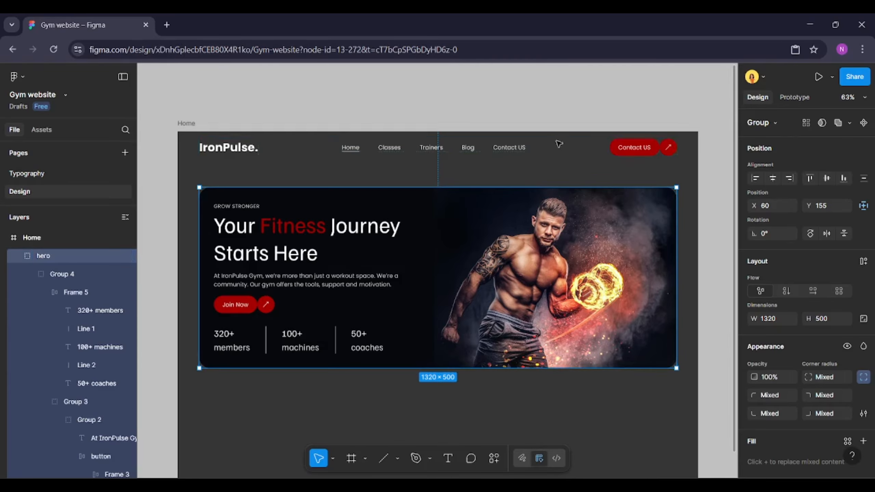
Set the spacing between the navigation bar and the hero group to 20
left_click(564, 164)
left_click(518, 146)
left_click(551, 210, "shift")
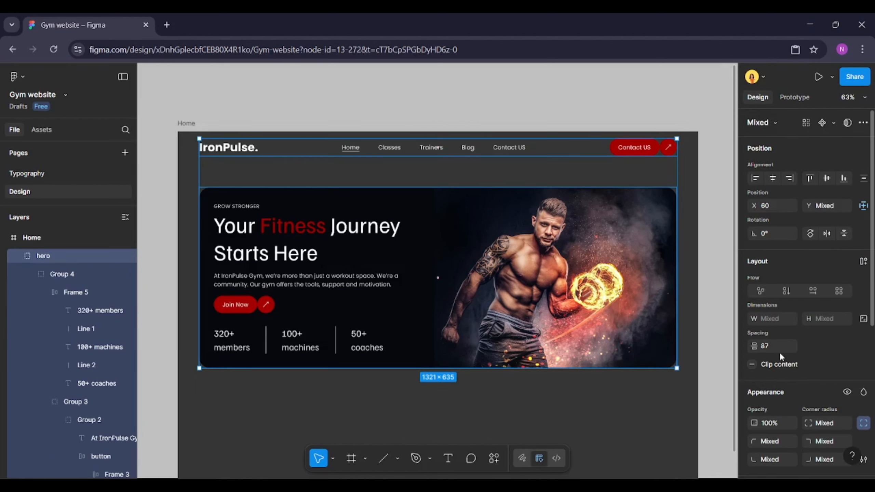
type("20")
key("Return")
left_click(589, 372)
left_click(575, 321)
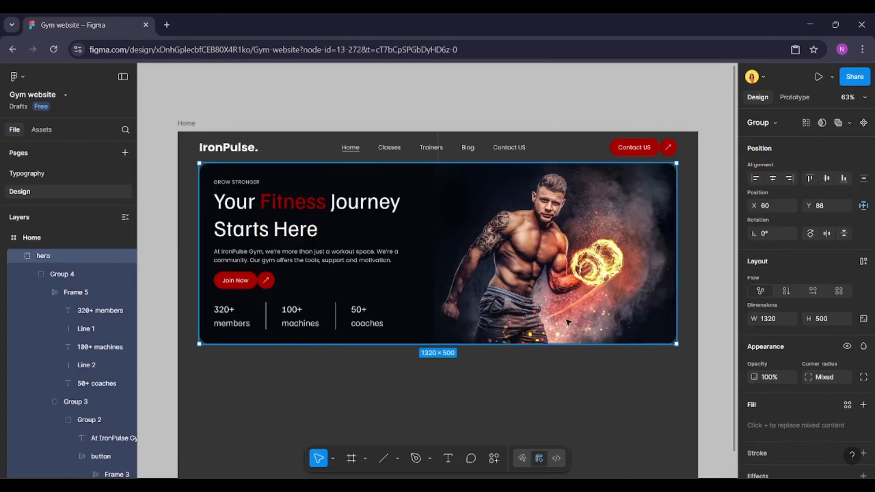
Extend the Home frame's height downward to about 2427
key("alt")
left_click(581, 388)
scroll(582, 389, "down", 1)
scroll(582, 389, "down", 1)
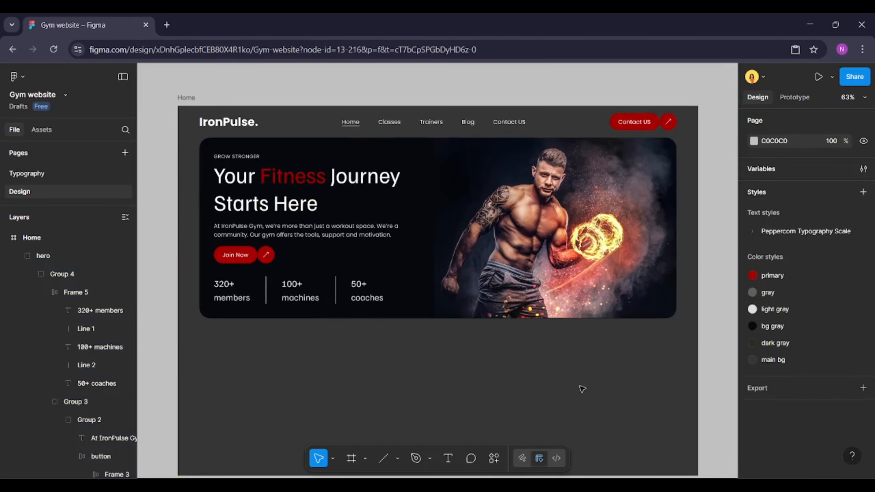
scroll(447, 313, "down", 2)
left_click(479, 420)
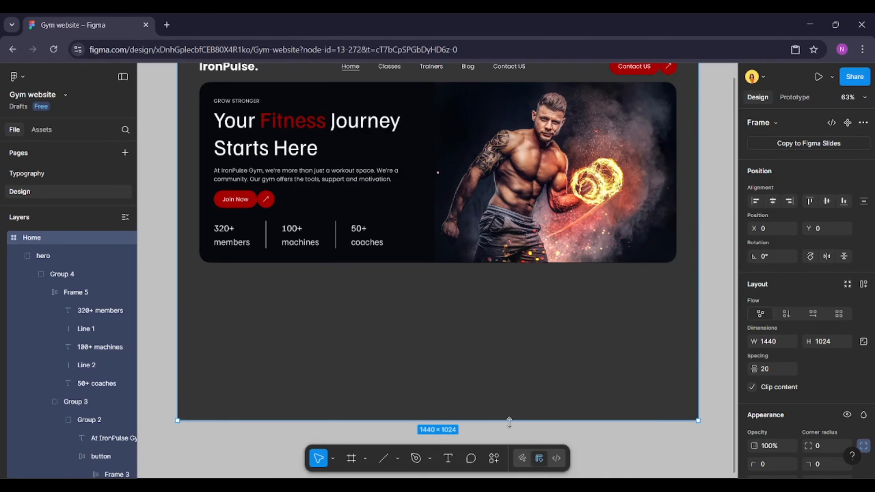
left_click_drag(510, 420, 514, 478)
Draw a rectangle about 1278 × 576 below the hero and set its corner radius to 30
scroll(538, 370, "down", 5)
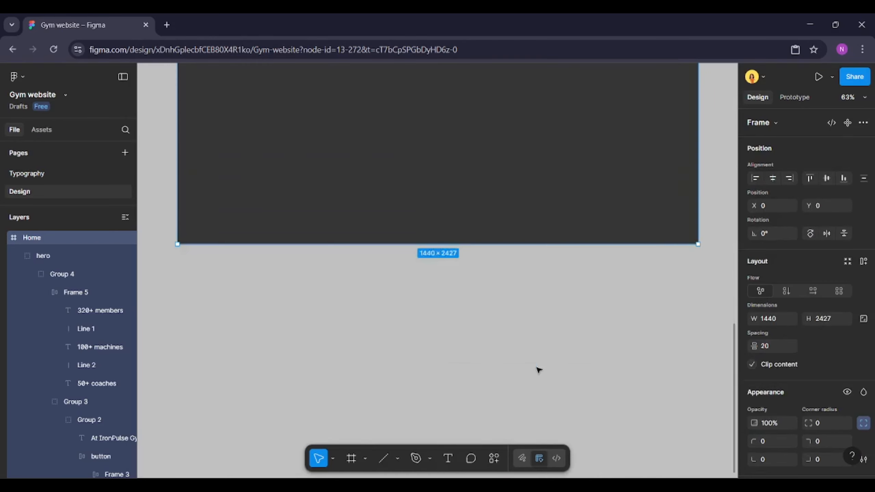
scroll(538, 370, "up", 14)
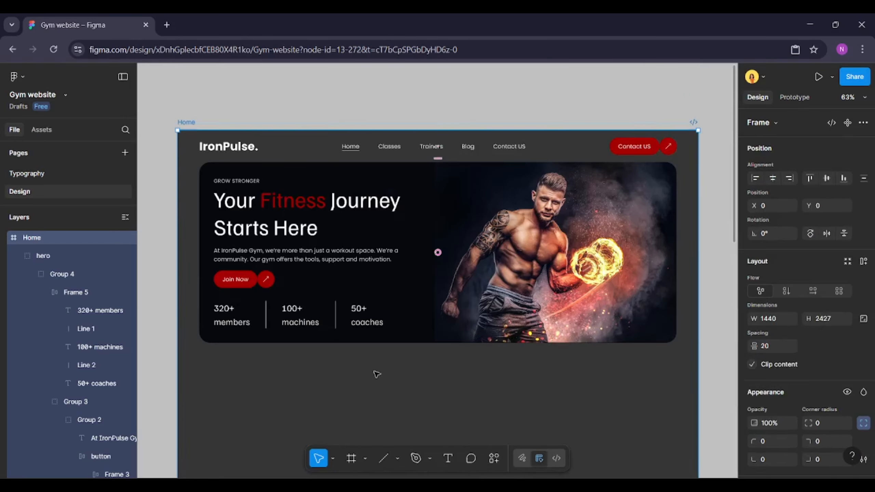
scroll(491, 378, "up", 1)
left_click(526, 357)
scroll(525, 355, "down", 1)
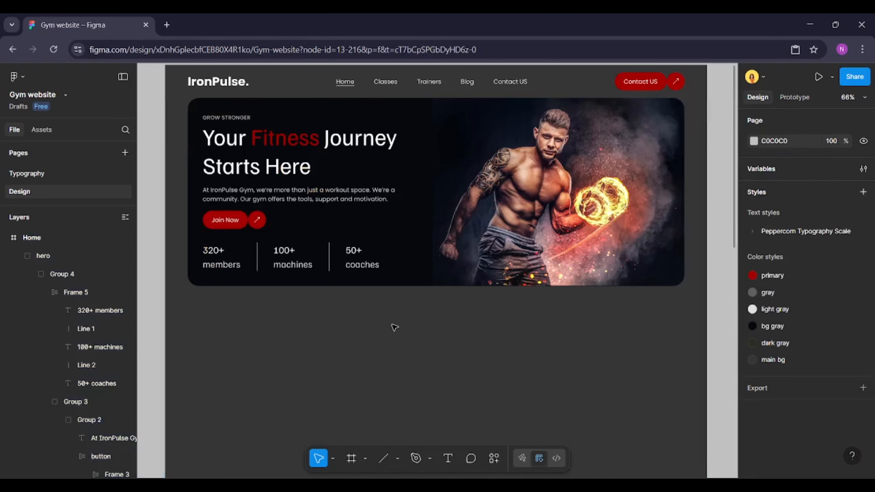
key("r")
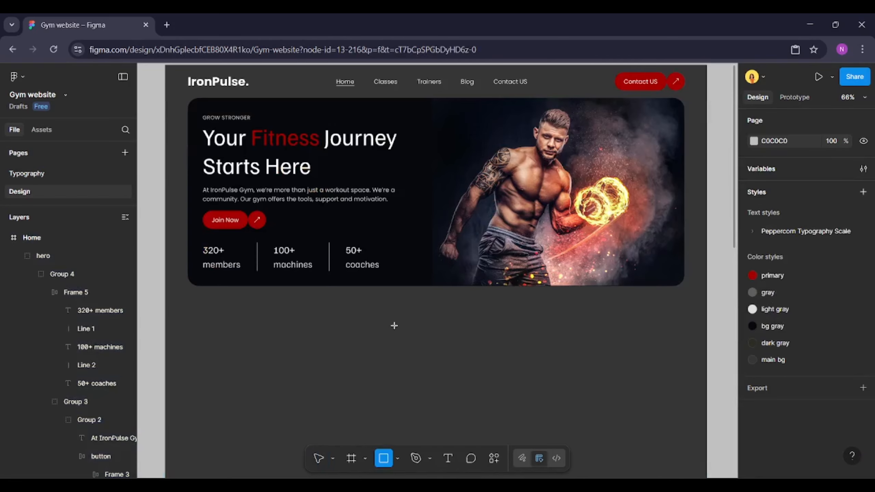
scroll(394, 326, "down", 2)
left_click_drag(195, 256, 676, 366)
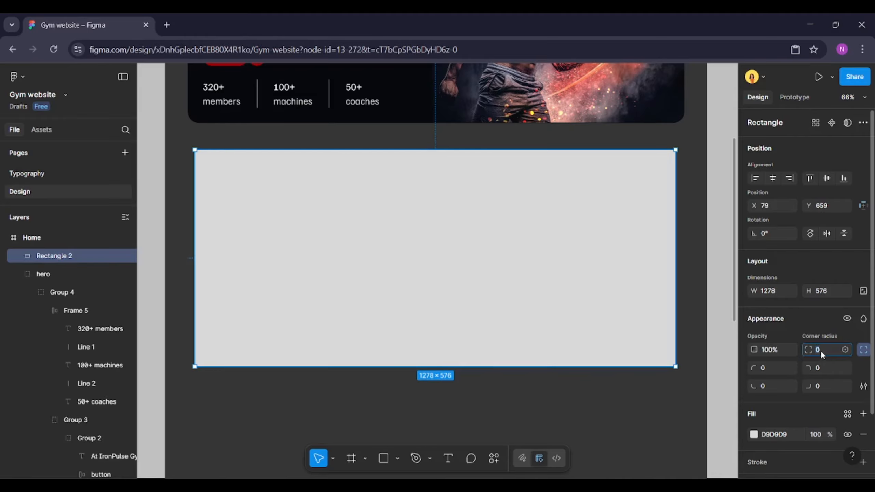
type("30")
key("Return")
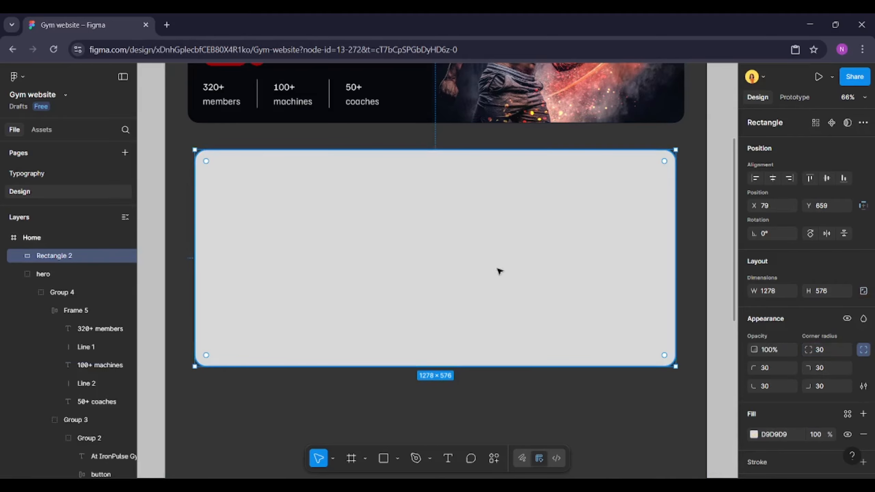
Apply the bg gray colour style to the new rectangle's fill
left_click(847, 414)
left_click(639, 364)
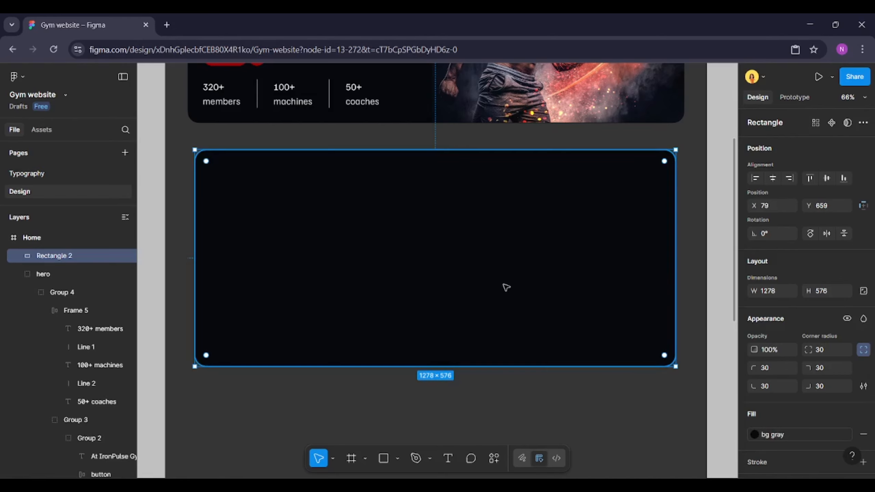
left_click(173, 247)
Copy the hero's label, headline, body text and button into the new rectangle and position them inside it
scroll(276, 196, "up", 6)
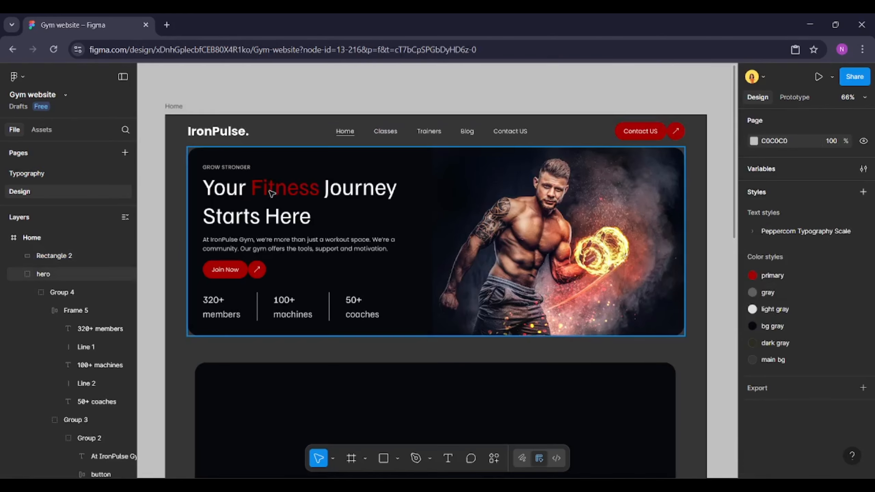
left_click(229, 169)
left_click(294, 194, "shift")
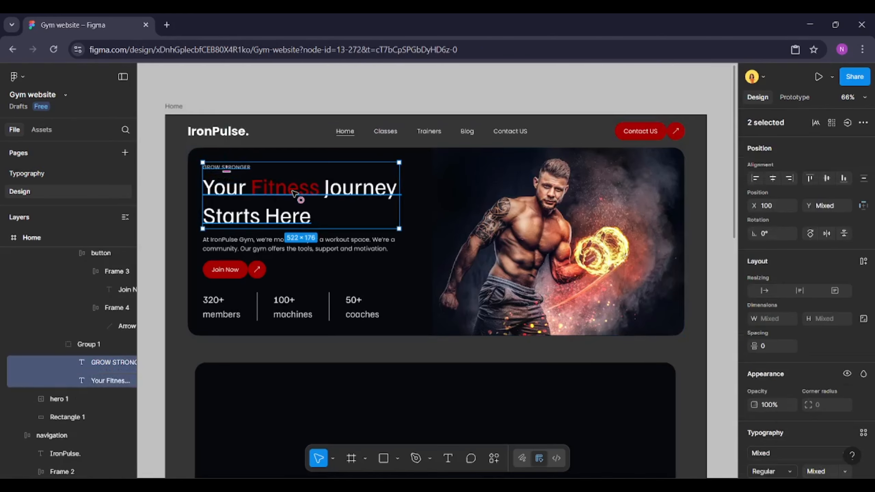
left_click(260, 240, "shift")
left_click(245, 276, "shift")
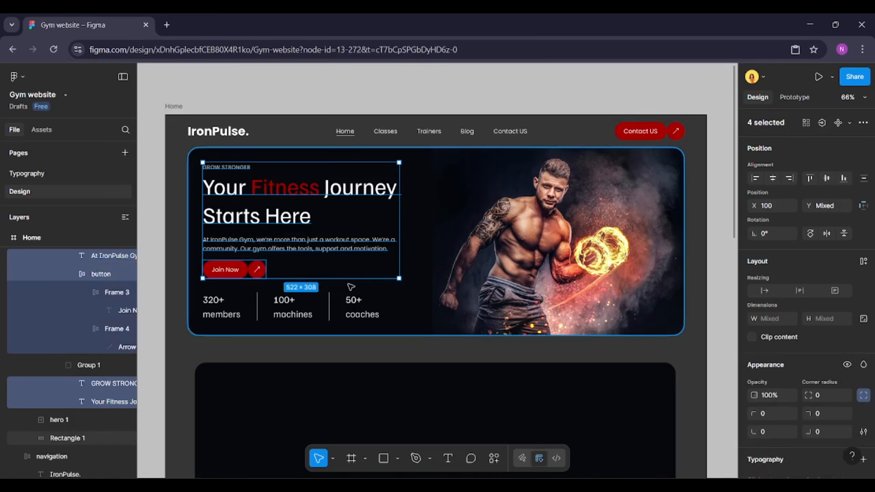
scroll(352, 287, "down", 7)
left_click(384, 244)
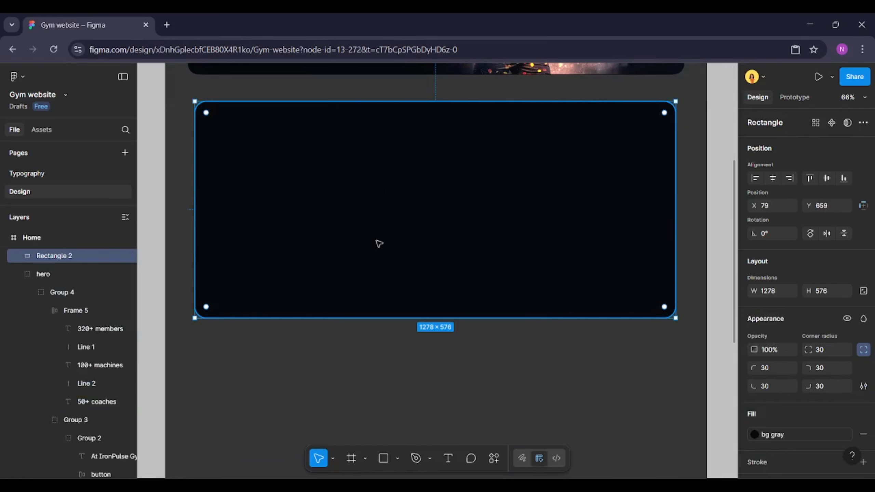
key("ctrl+v")
left_click_drag(223, 108, 317, 134)
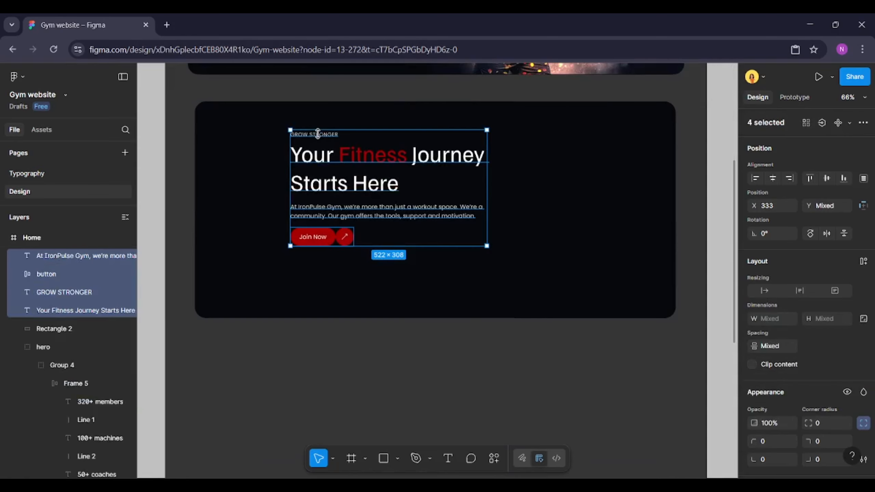
Change the copied label's text to ABOUT
double_click(317, 134)
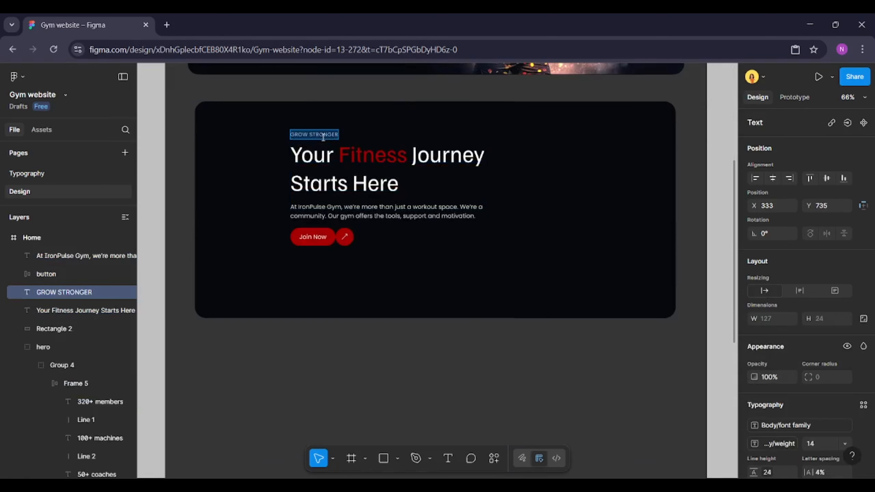
type("ABOUT")
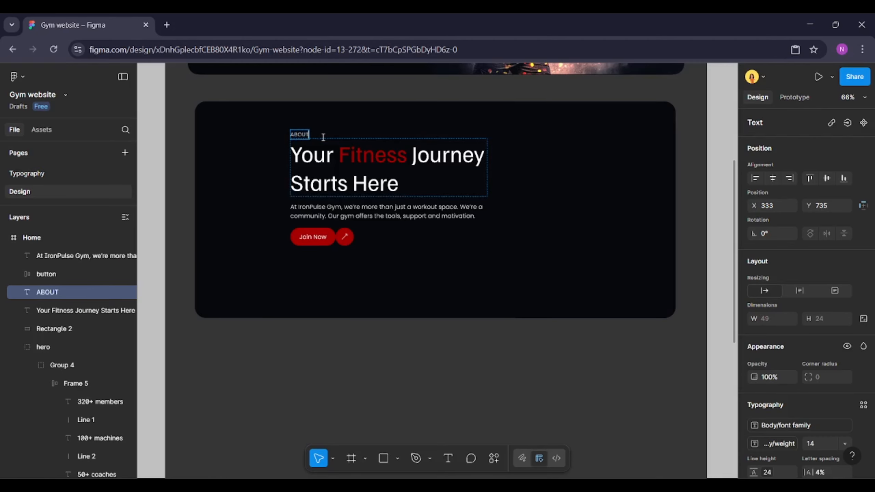
Rewrite the copied headline as "Built for Everyone. Powered by Passion." and set it to auto width
double_click(325, 176)
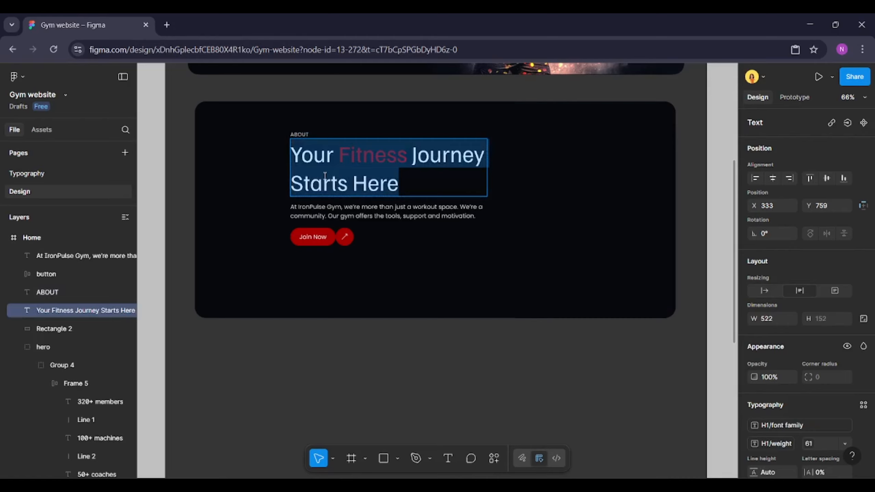
type("b")
key("BackSpace")
type("Built")
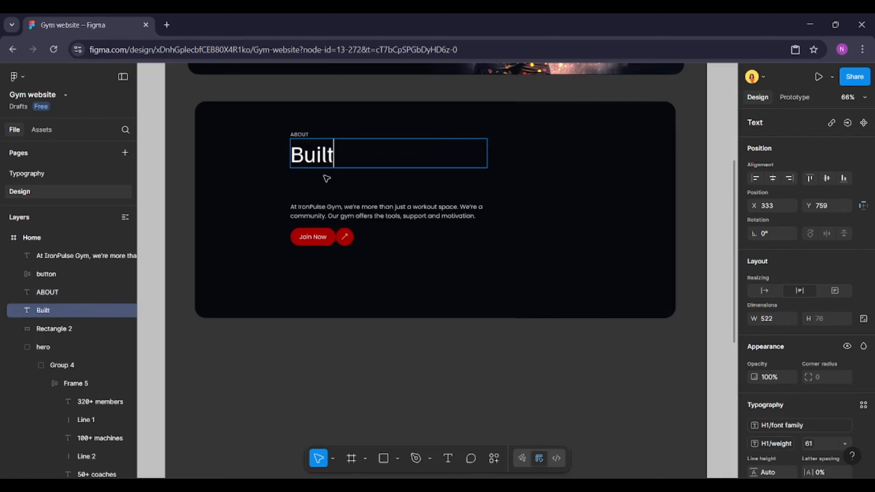
type(" for Everyone")
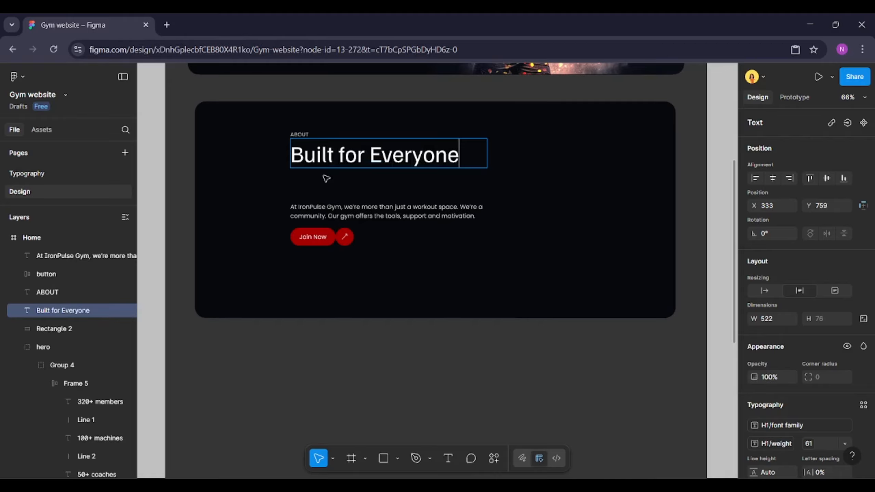
type(". Powered by")
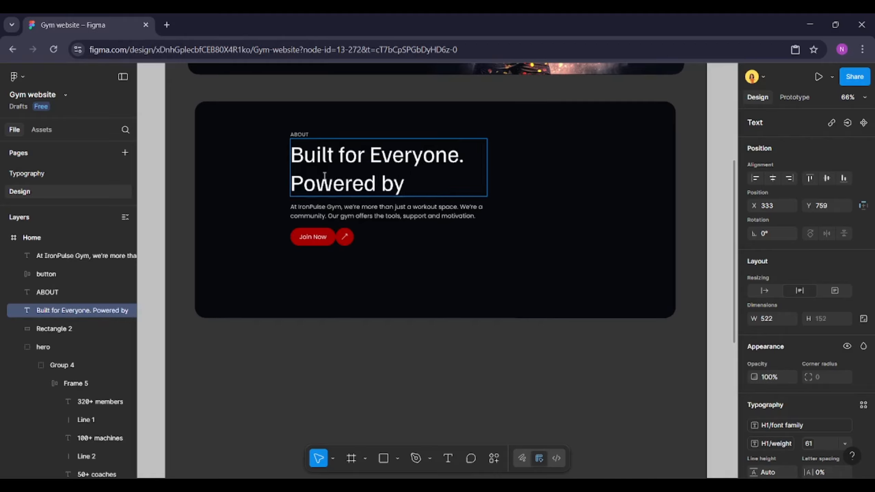
type(" Passion.")
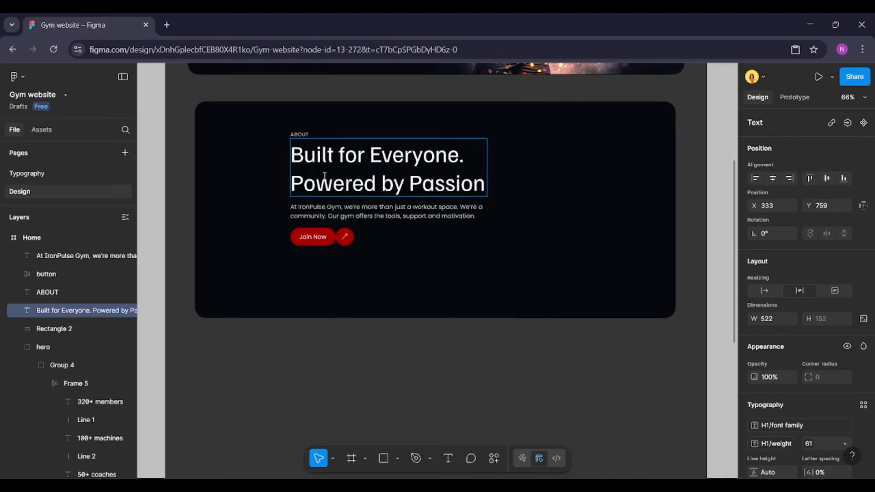
left_click(773, 293)
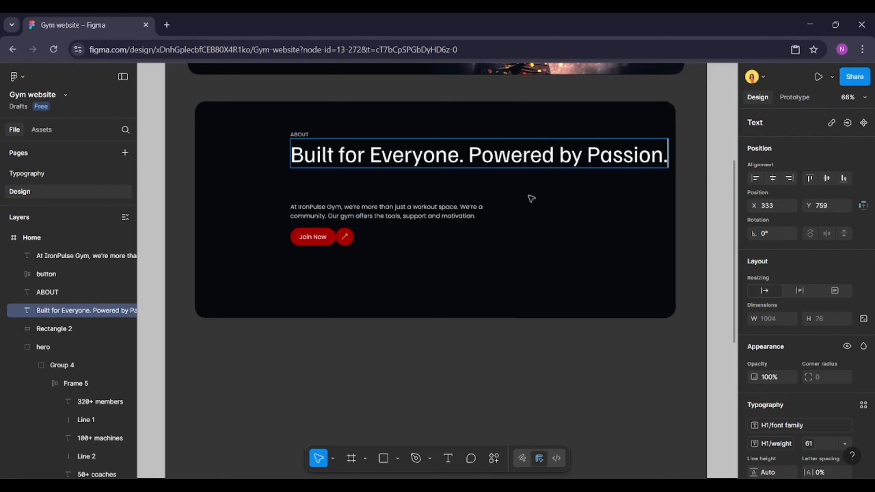
Wrap the ABOUT label and the headline together in a vertical auto layout frame
left_click(299, 135)
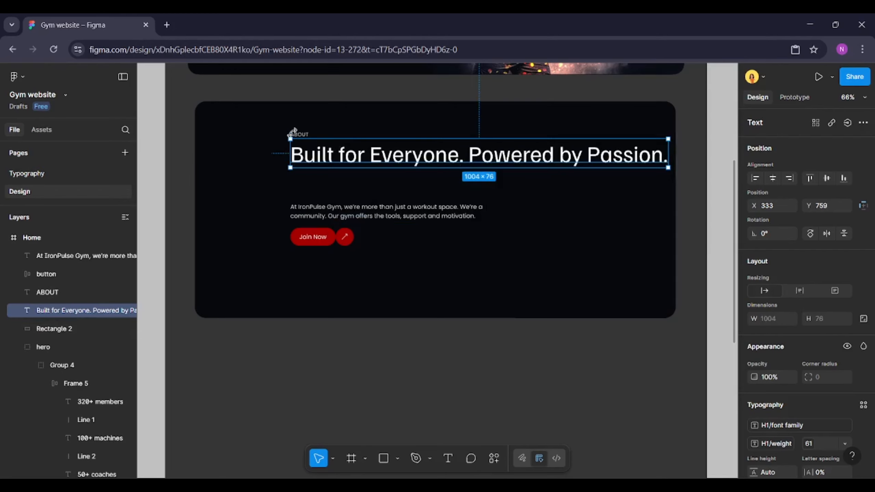
left_click(361, 154, "shift")
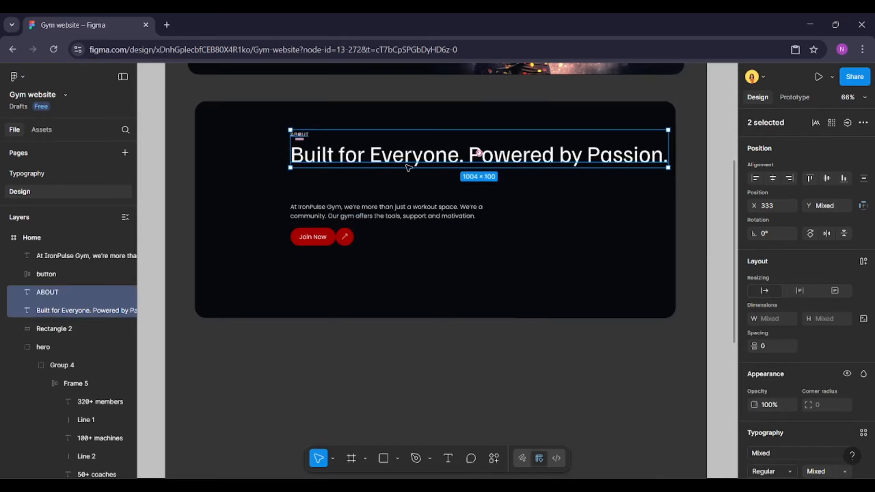
left_click(863, 261)
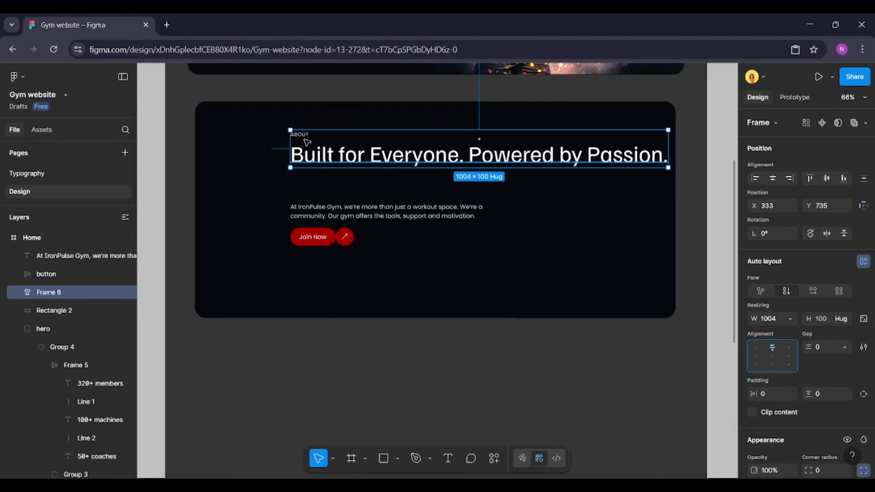
Set the ABOUT label inside the frame to hug its content width
left_click(339, 150)
left_click(305, 133)
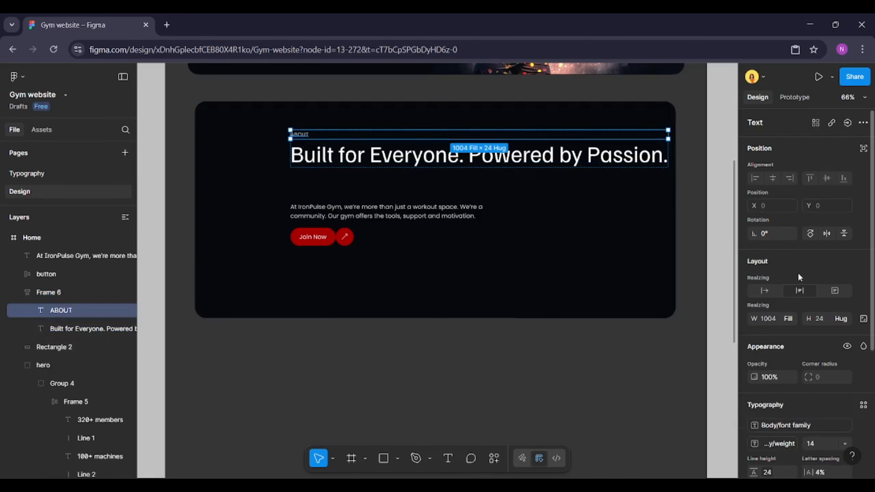
left_click(767, 290)
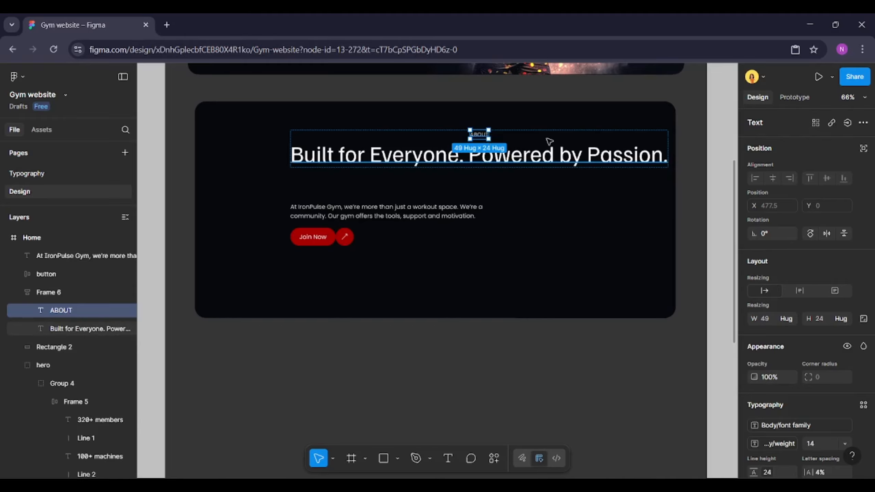
Apply the H2 text style to the headline and set its width to hug its content
left_click(482, 156)
scroll(803, 259, "down", 5)
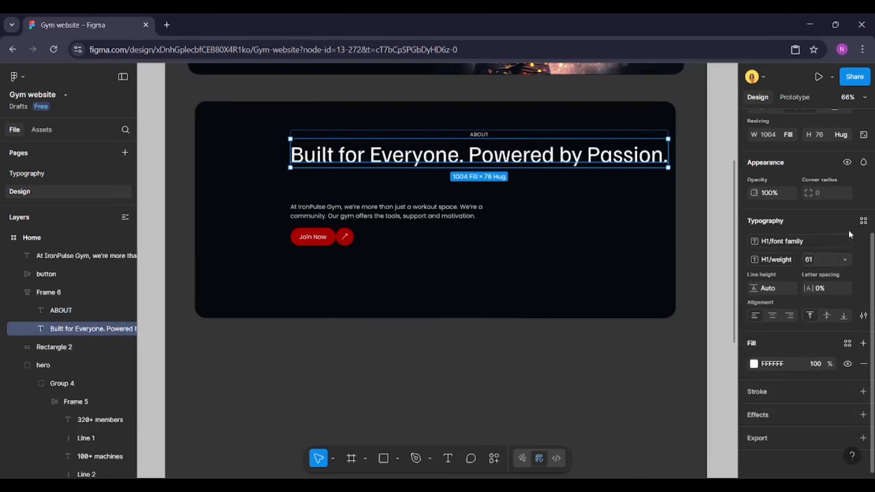
left_click(863, 221)
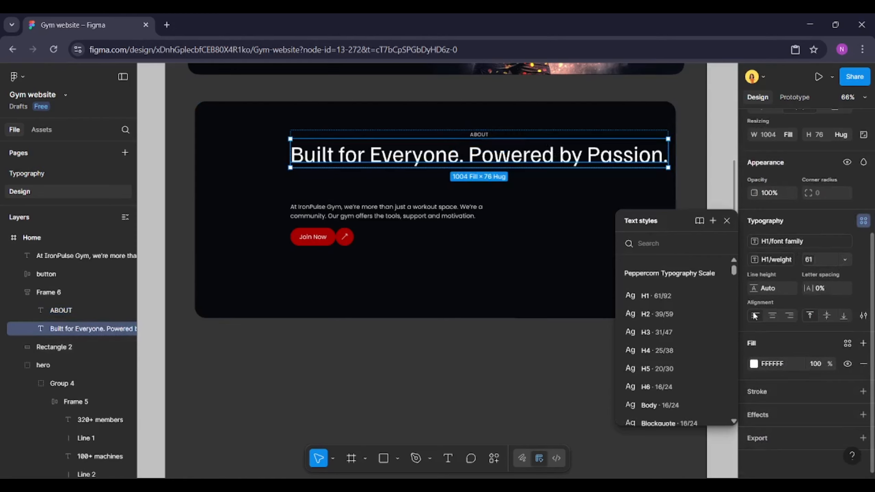
left_click(665, 319)
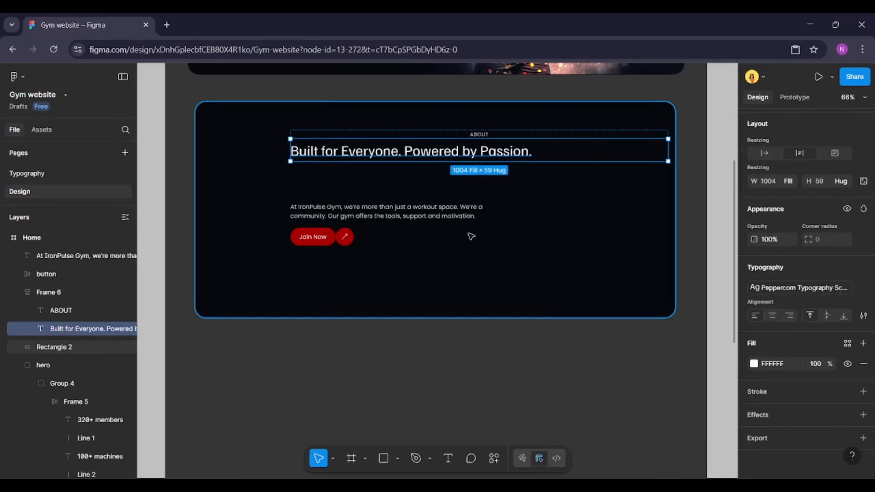
left_click(765, 153)
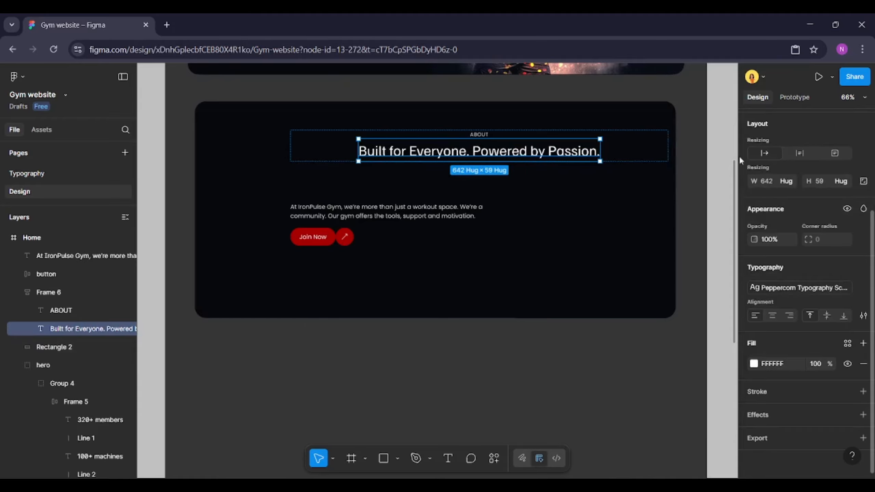
Centre the heading frame near the top of the About section and move the body text just below it
left_click(633, 154)
left_click_drag(490, 141, 464, 130)
left_click(457, 186)
left_click(393, 217)
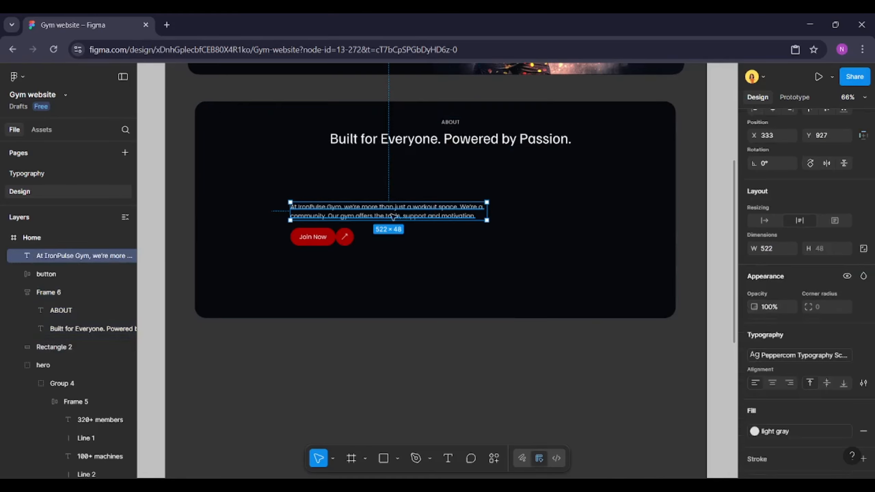
left_click_drag(394, 217, 446, 180)
Replace the body text with the pasted About paragraph starting "At IronPulse Gym, we believe fitness is for everybody"
double_click(430, 179)
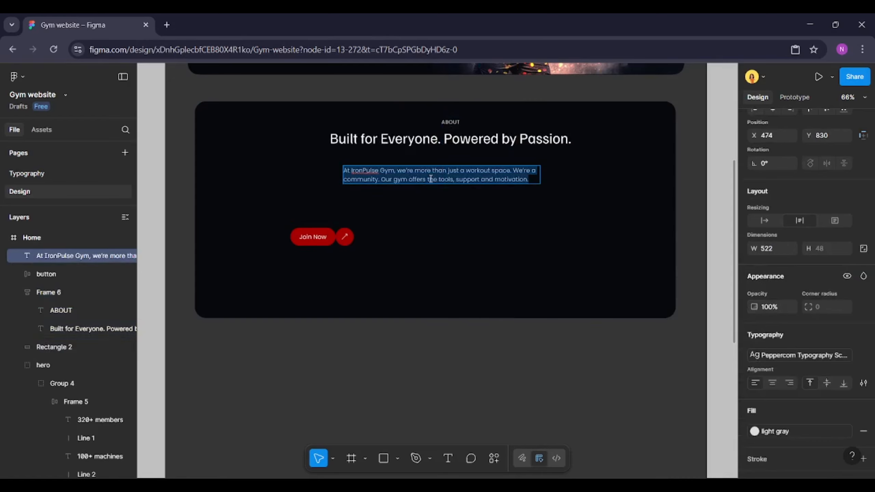
key("BackSpace")
scroll(431, 179, "up", 3)
type("At IronPulse Gym, we believe fitness is for everybody — no matter your age, shape, or skill level. Founded in 2018, our mission is simple: help you become stronger, healthier, and more confident through movement.")
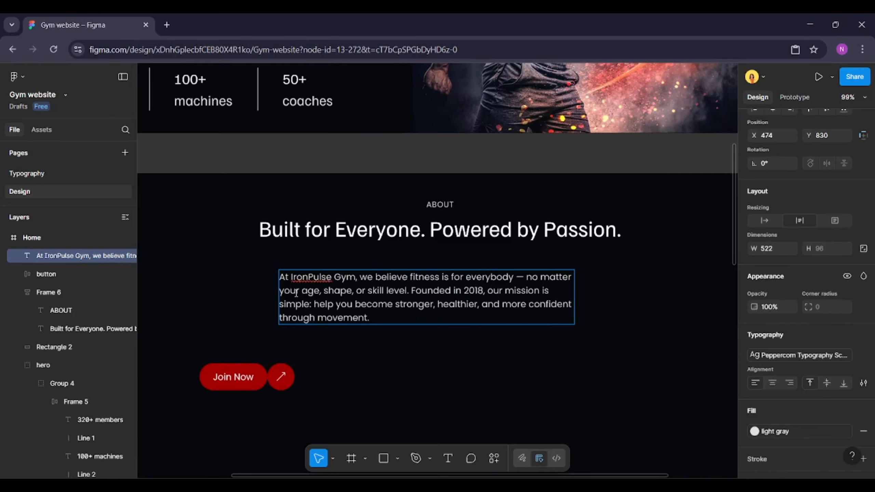
scroll(321, 312, "left", 3)
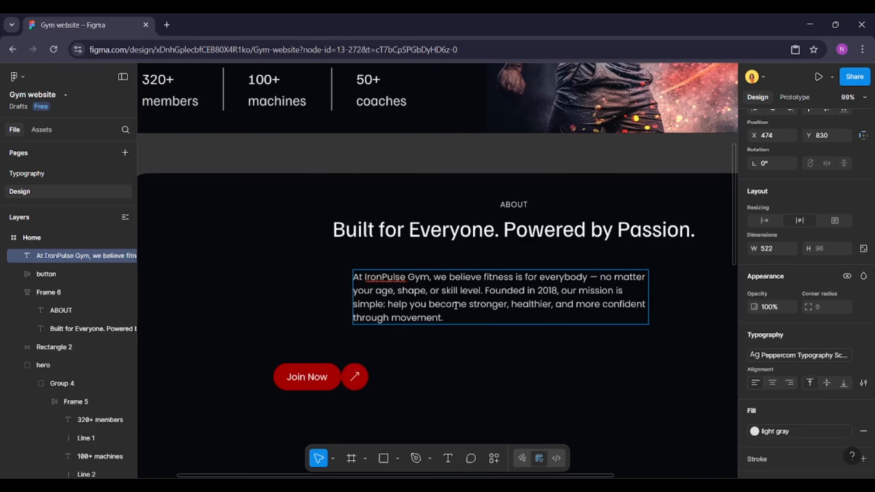
scroll(455, 305, "down", 2)
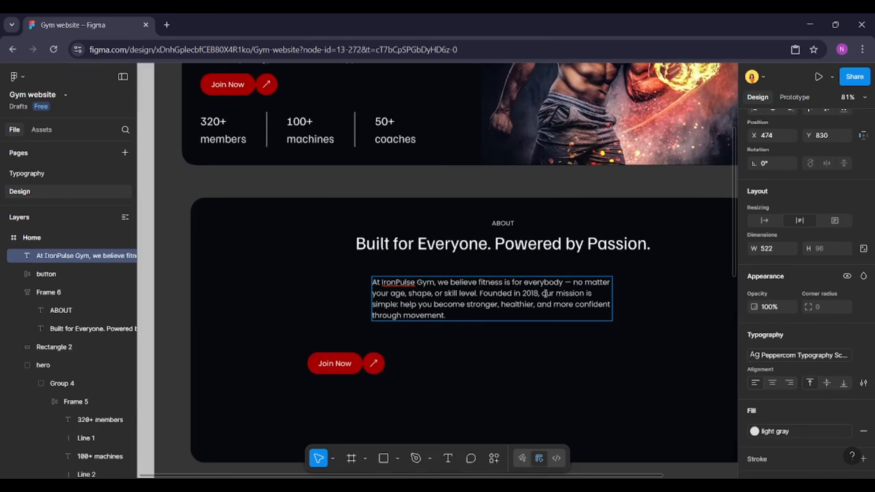
Centre-align the text of the About body paragraph
key("ctrl+a")
left_click(863, 316)
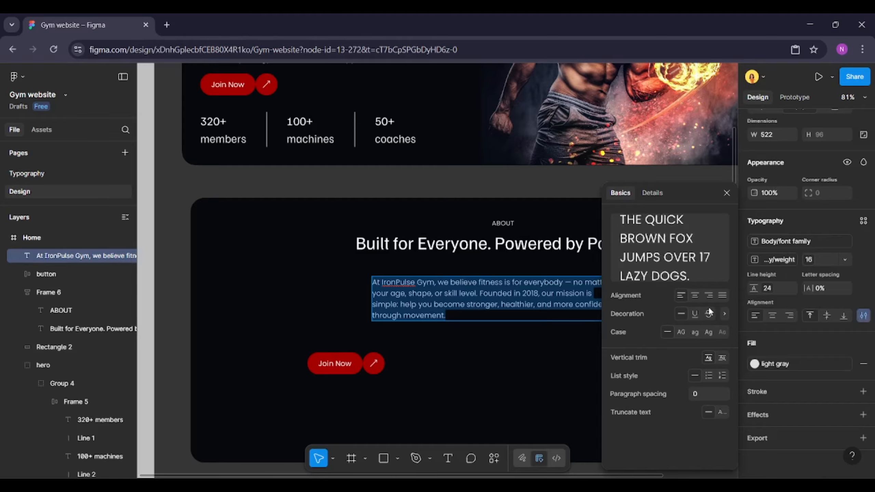
left_click(694, 295)
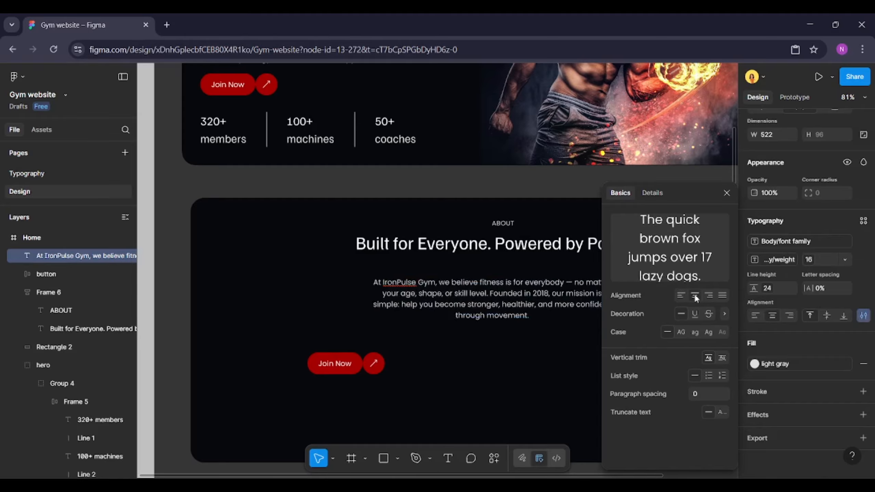
left_click(727, 194)
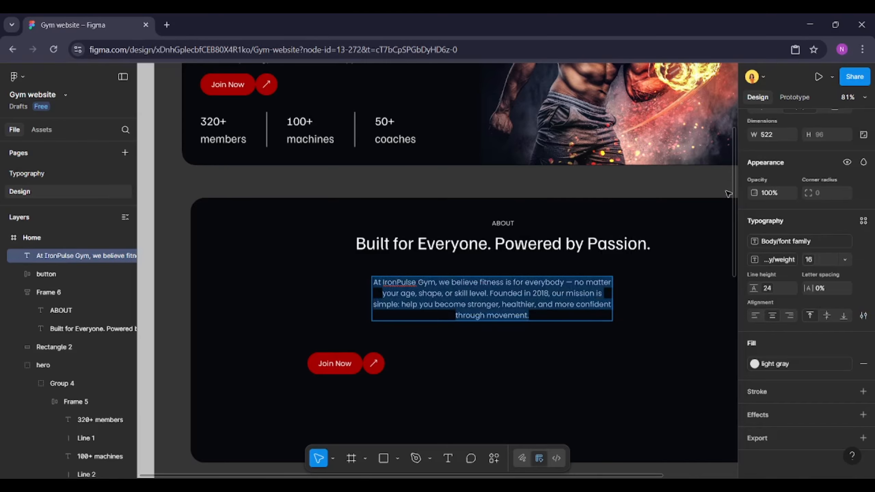
left_click(563, 249)
double_click(610, 294)
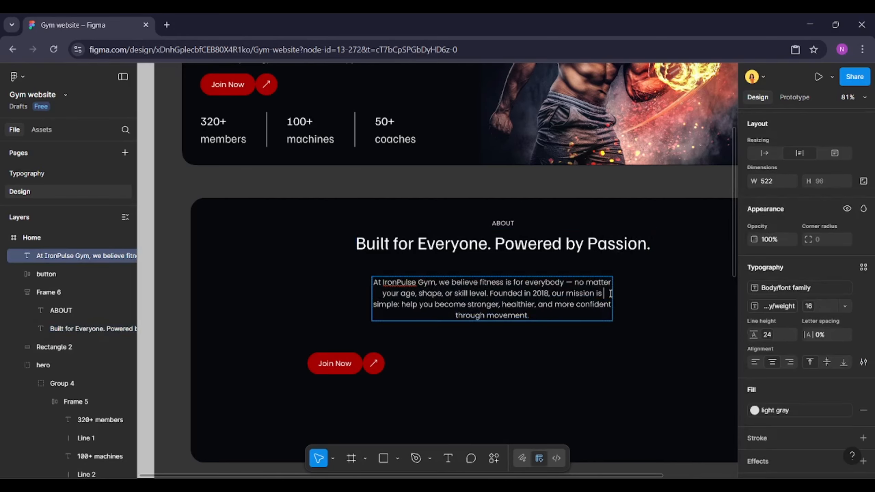
key("Escape")
Move the Join Now button to the centre near the bottom of the About section
left_click(366, 364)
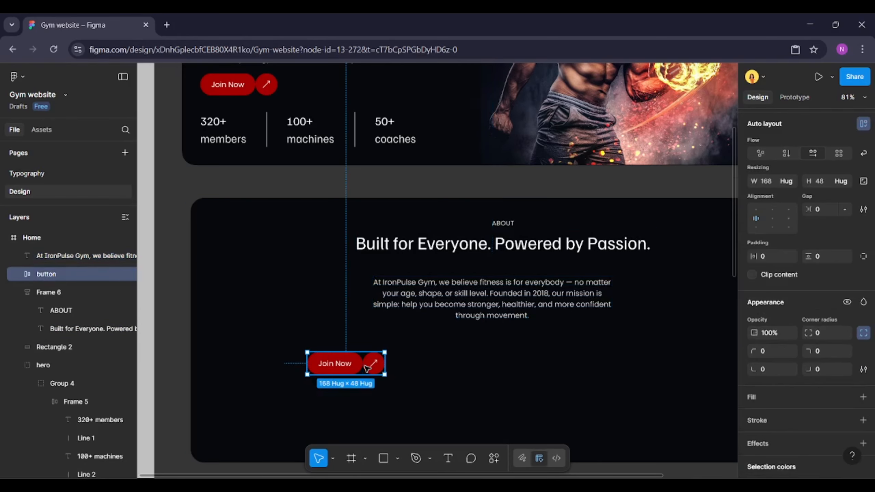
scroll(364, 364, "down", 5, "ctrl")
scroll(365, 365, "down", 1)
left_click_drag(365, 344, 472, 383)
left_click(459, 343)
scroll(442, 344, "up", 3, "ctrl")
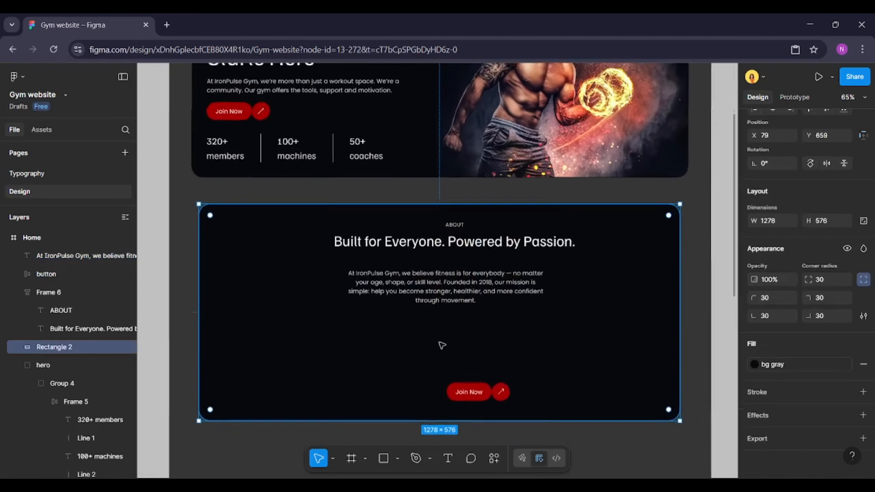
Draw a circle about 101 × 101 on the left of the About section and remove its fill
key("o")
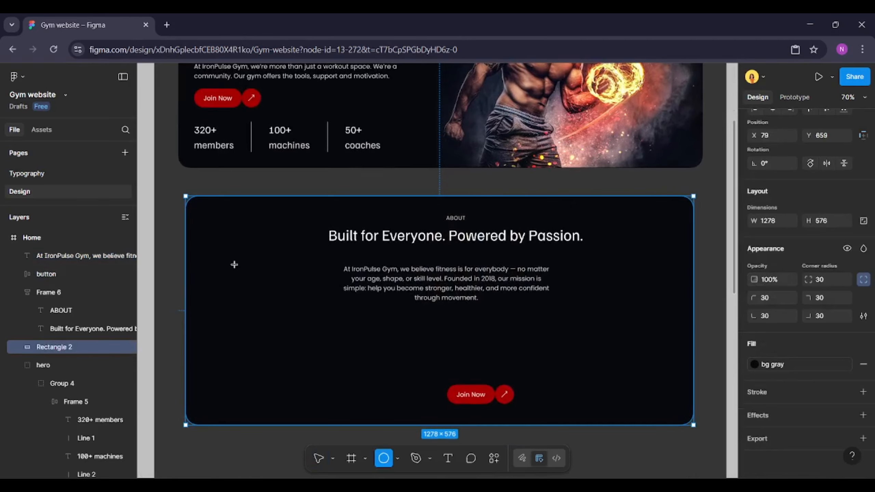
left_click_drag(208, 255, 249, 295)
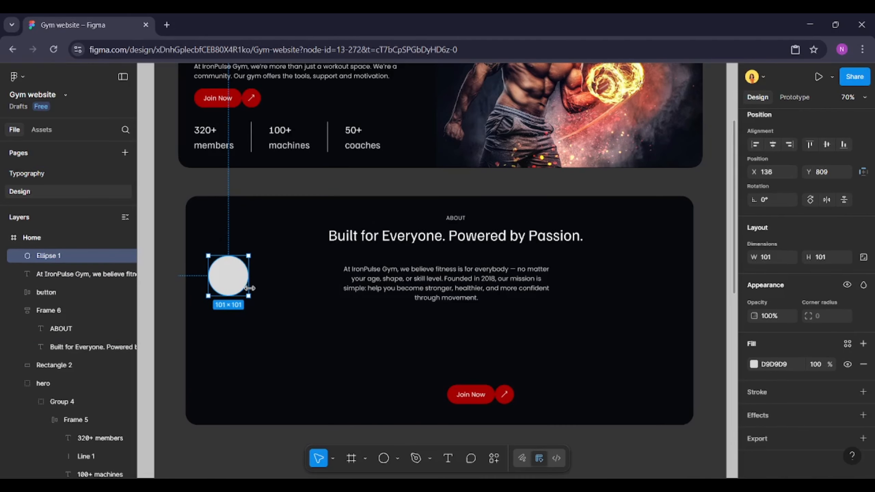
left_click(864, 364)
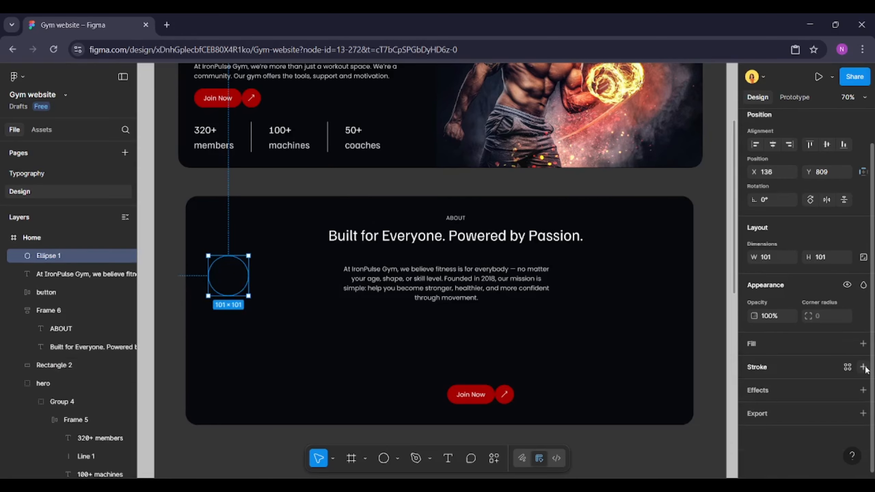
Add a stroke to the circle using the primary colour style
left_click(863, 367)
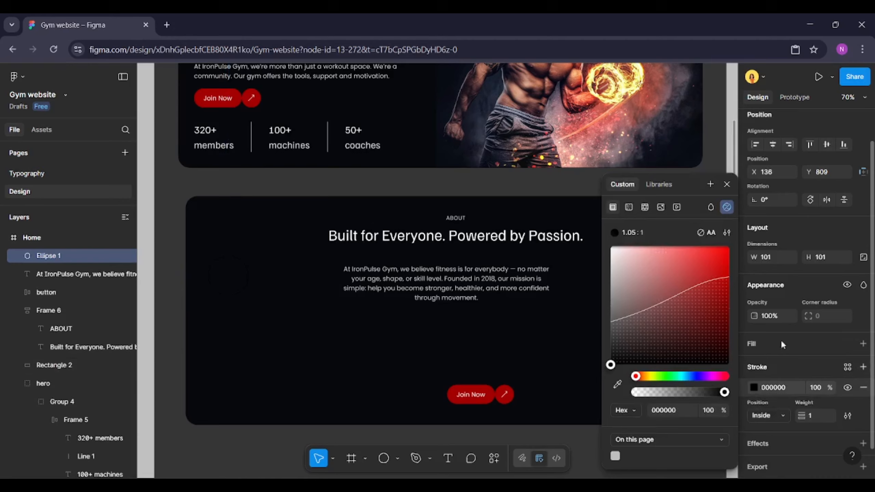
left_click(658, 183)
left_click(654, 264)
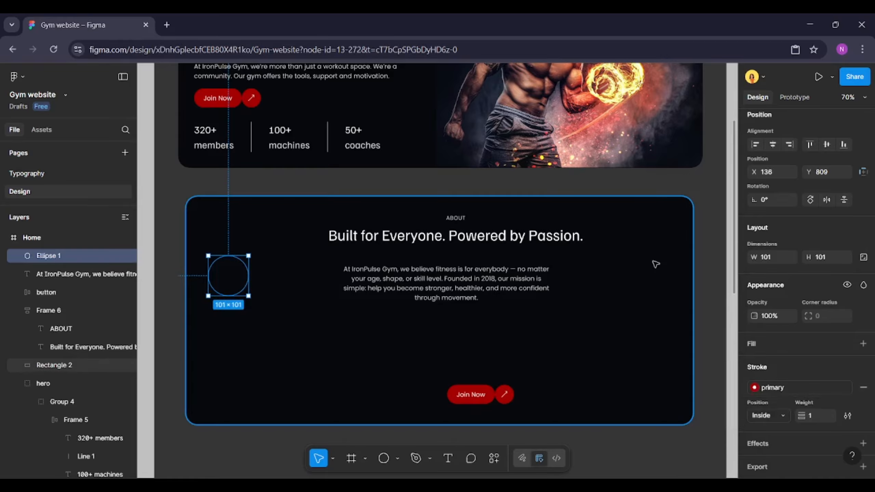
left_click(292, 297)
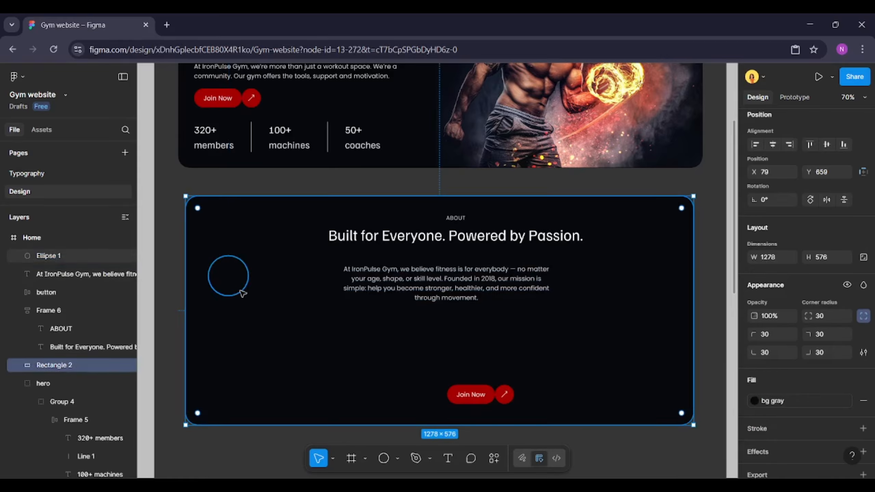
Add a text "24/7 Access" on two lines inside the circle
key("t")
left_click(222, 282)
type("24/7")
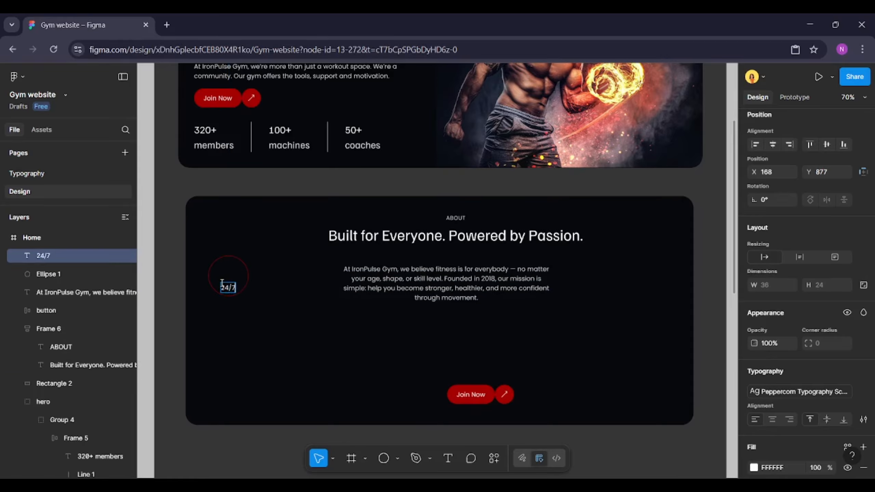
key("Return")
type("Acess")
key("BackSpace")
key("BackSpace")
key("BackSpace")
key("BackSpace")
type("ccess")
Centre-align the "24/7 Access" text
key("ctrl+a")
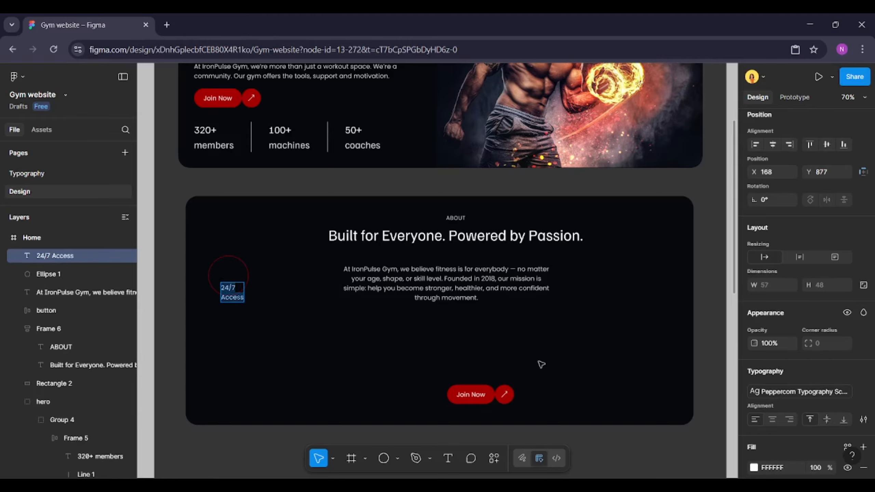
scroll(849, 338, "down", 2)
left_click(776, 360)
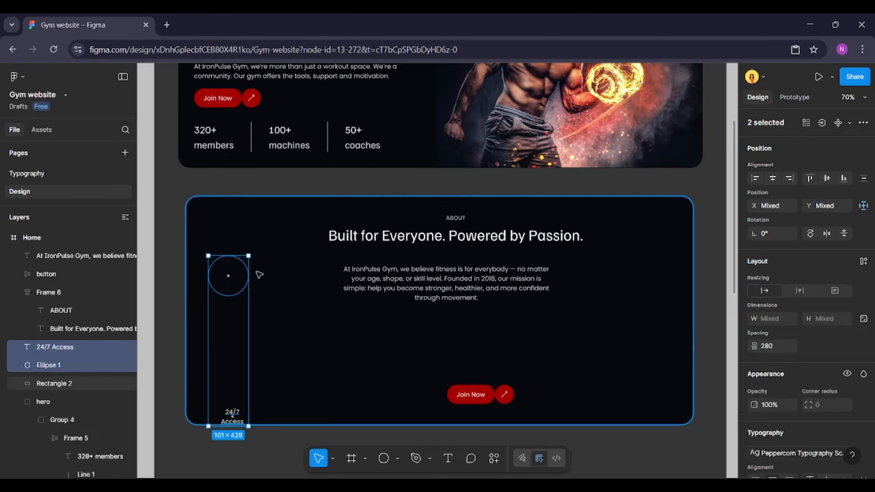
Centre the "24/7 Access" text on the circle and resize the circle proportionally to 130 × 130
key("alt+v")
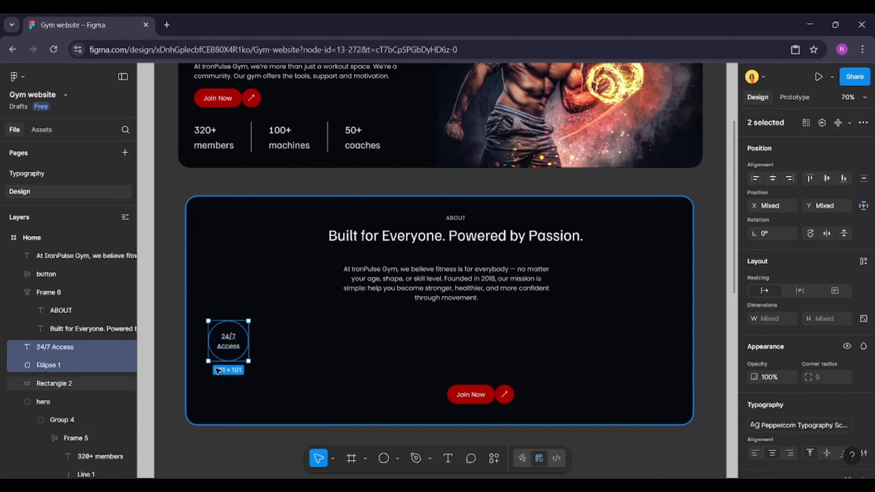
scroll(218, 370, "up", 3)
left_click(253, 350)
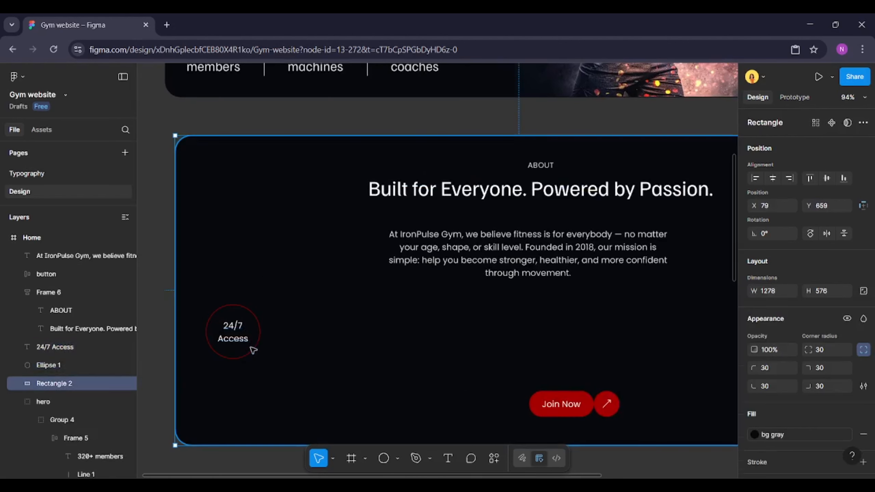
left_click(259, 335)
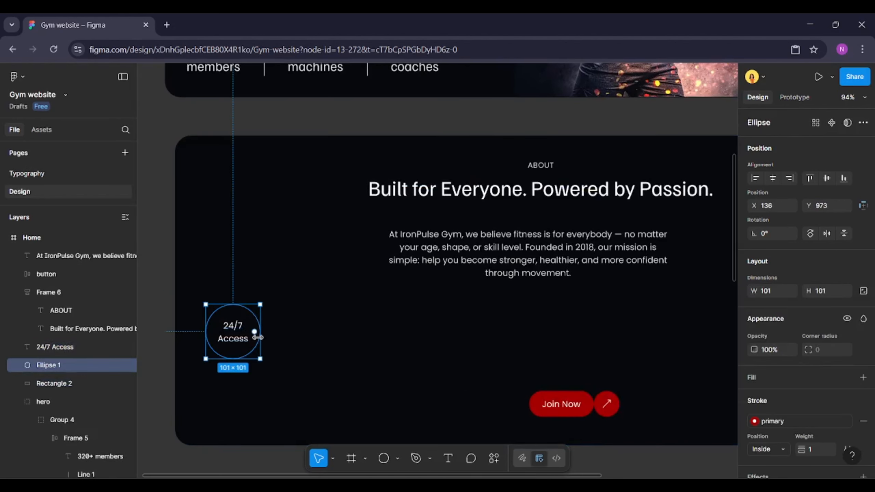
left_click(864, 291)
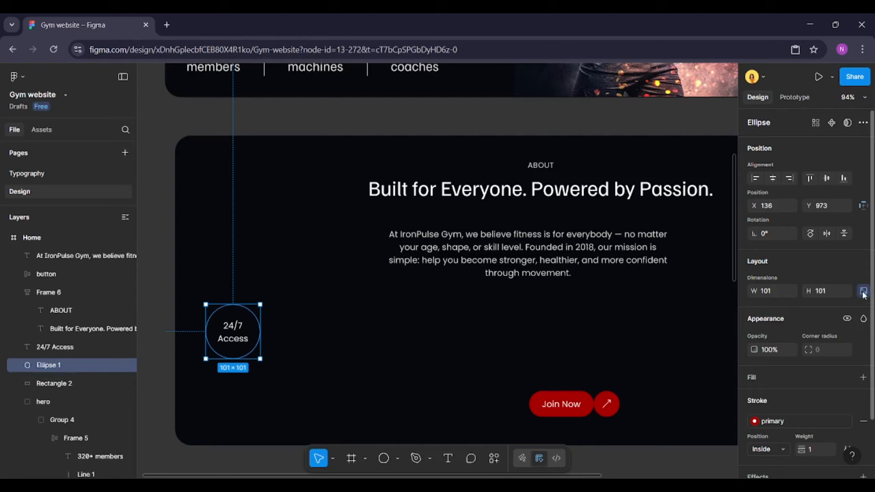
left_click(827, 294)
type("200")
key("Return")
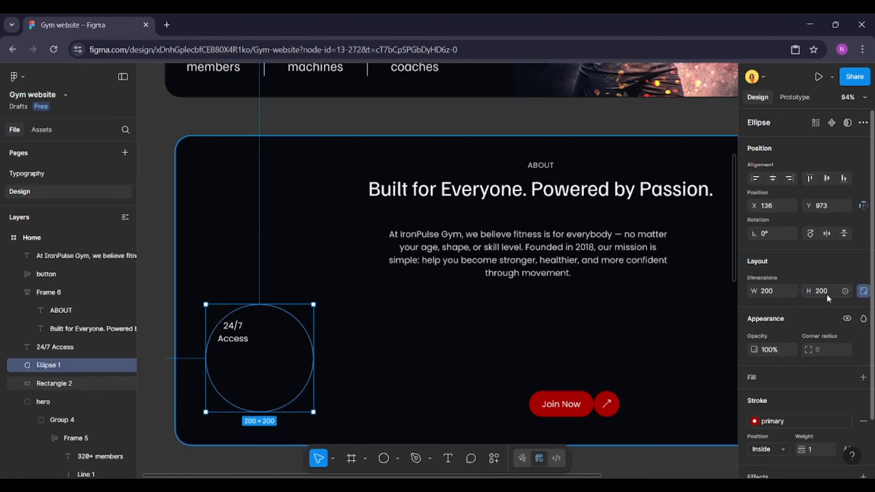
type("130")
key("Return")
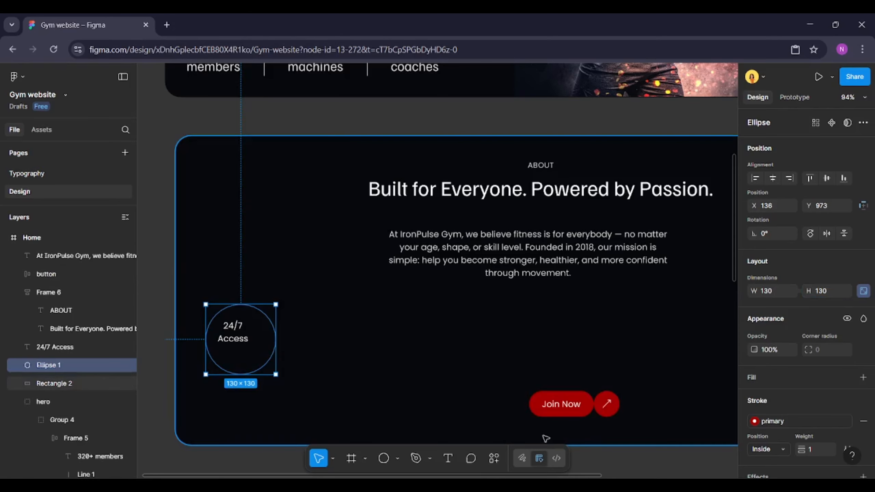
Apply the Caption text style to the "24/7 Access" text
left_click(243, 341)
left_click(863, 426)
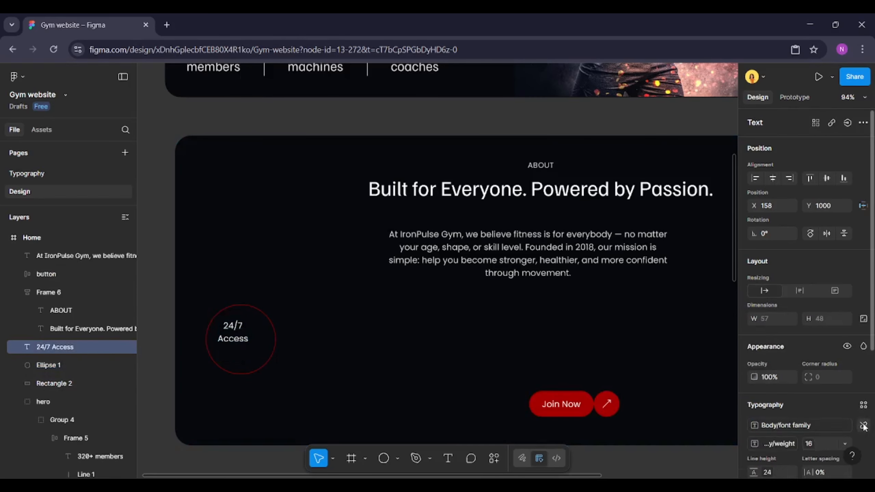
scroll(864, 426, "down", 3)
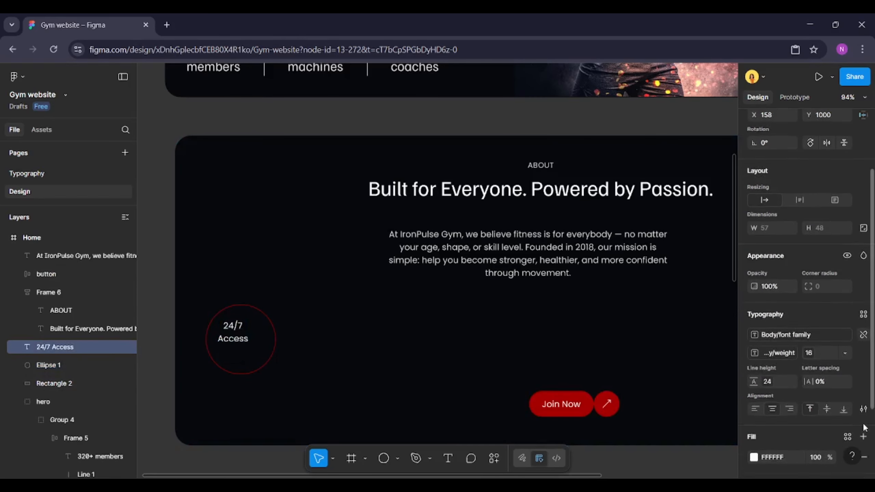
left_click(863, 311)
scroll(690, 409, "down", 2)
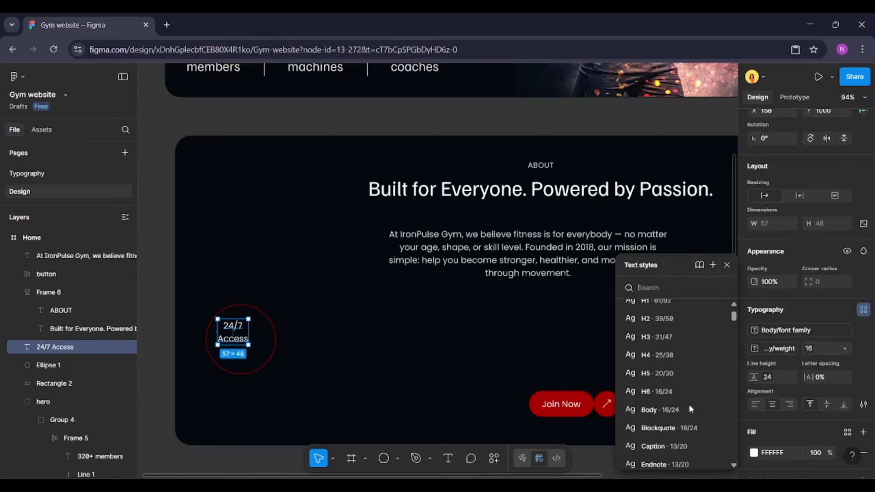
scroll(687, 409, "down", 1)
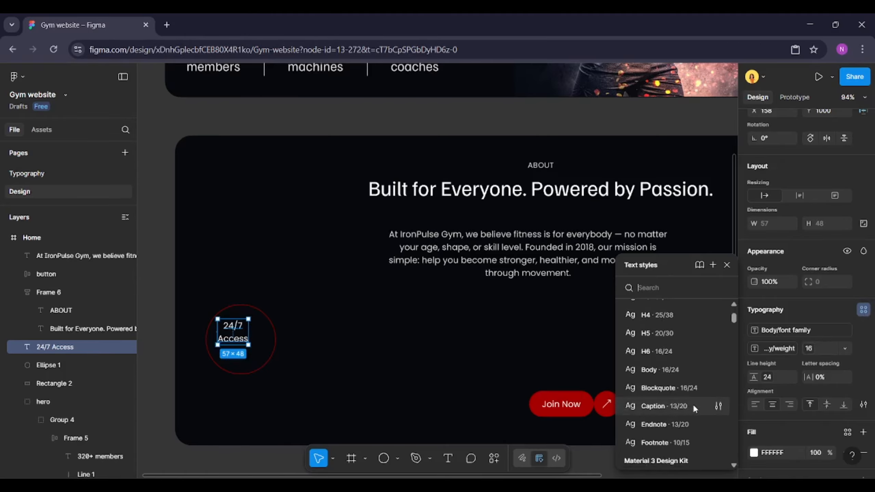
left_click(694, 409)
Align the "24/7 Access" text with the circle
left_click(276, 343, "shift")
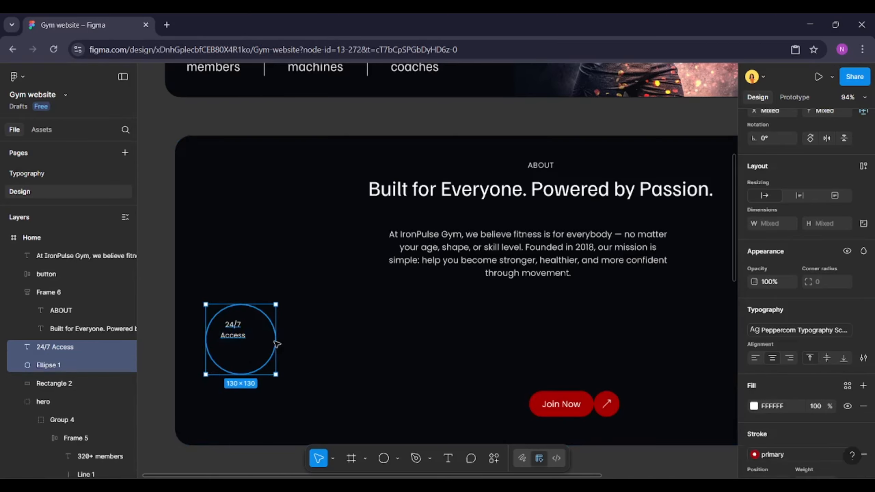
key("alt+v")
key("alt+s")
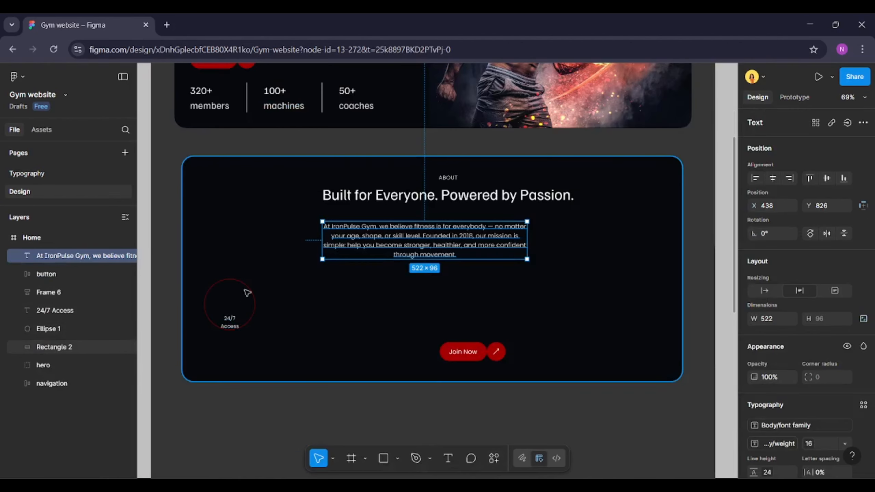
Launch the Iconify plugin
left_click(495, 459)
left_click(386, 275)
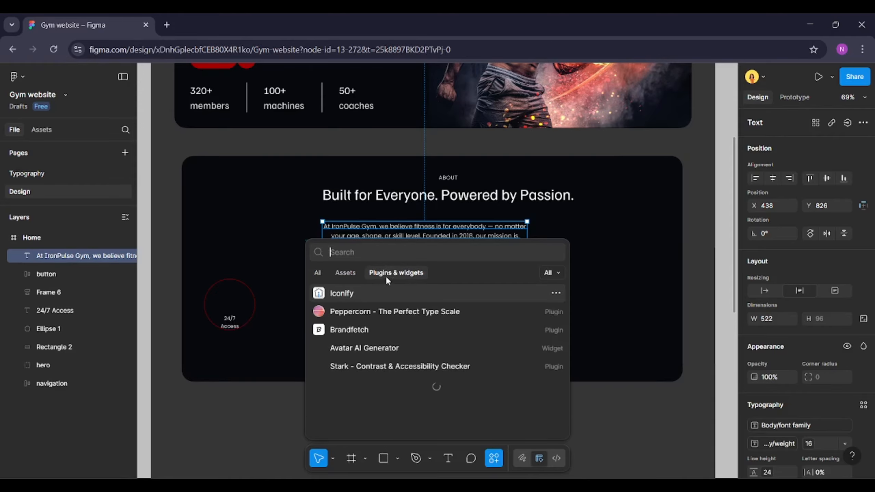
type("iconify")
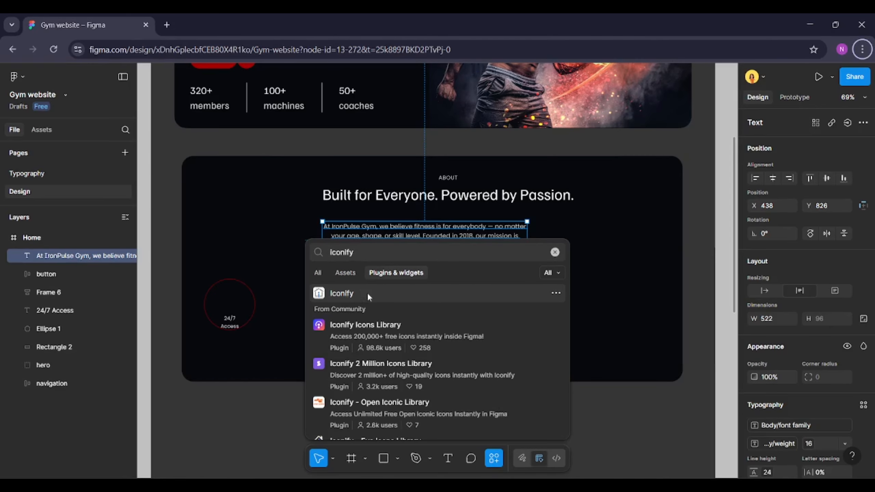
key("Escape")
left_click(378, 298)
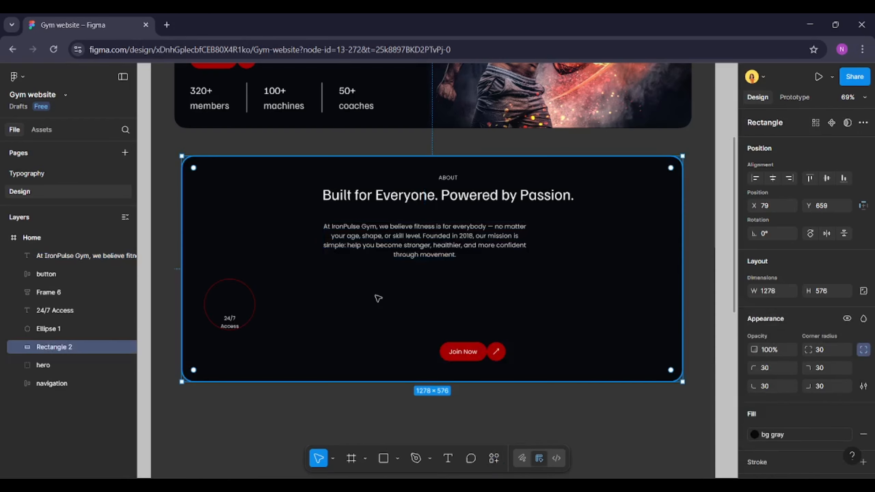
key("ctrl+alt+p")
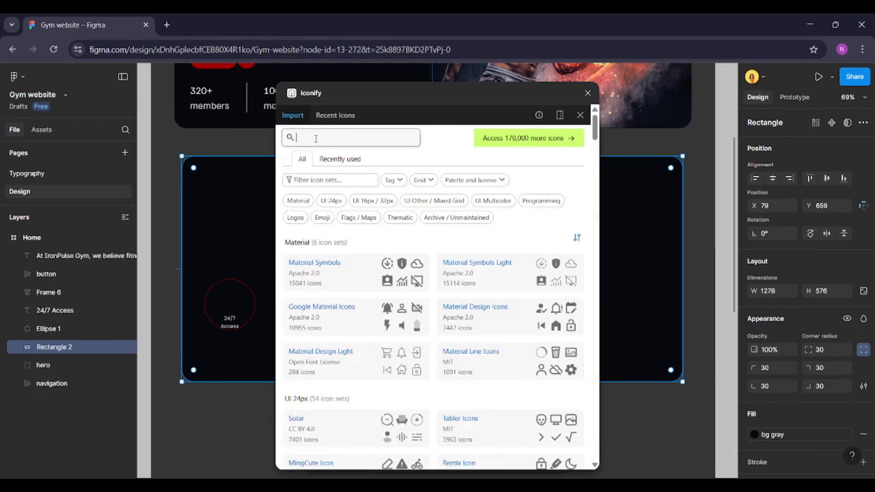
Search Iconify for "gym" and import a dumbbell icon onto the canvas
left_click(315, 138)
type("gym")
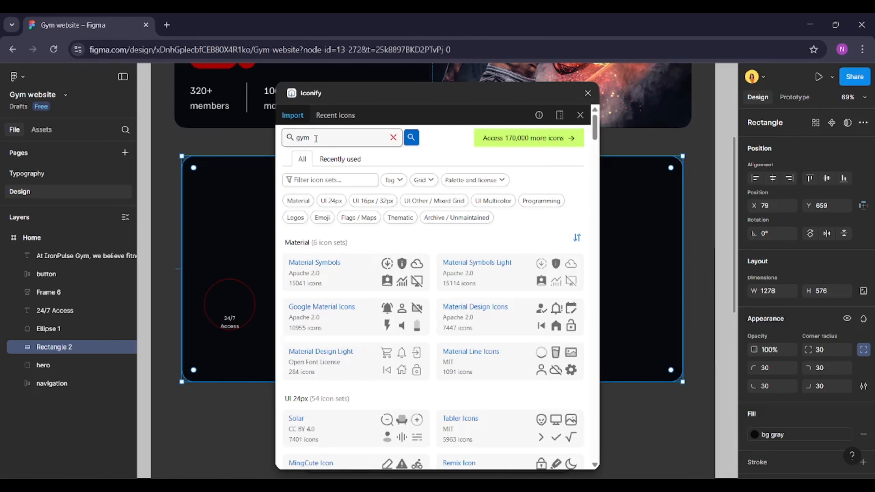
key("Return")
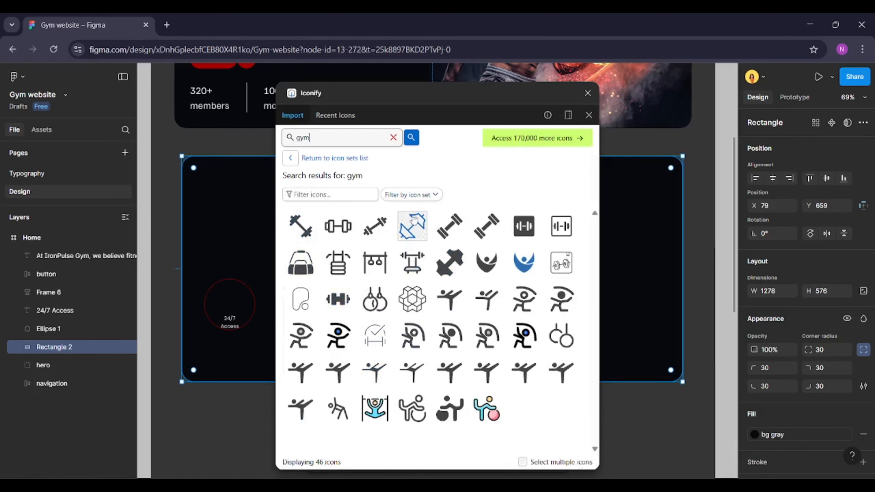
left_click_drag(301, 226, 157, 197)
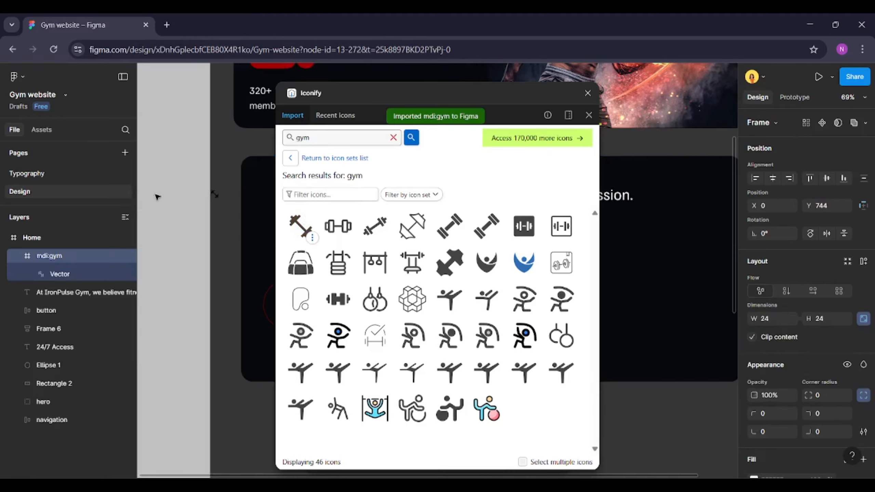
Move the dumbbell icon outside the page frame onto the empty canvas
scroll(242, 207, "up", 5)
scroll(243, 206, "right", 8)
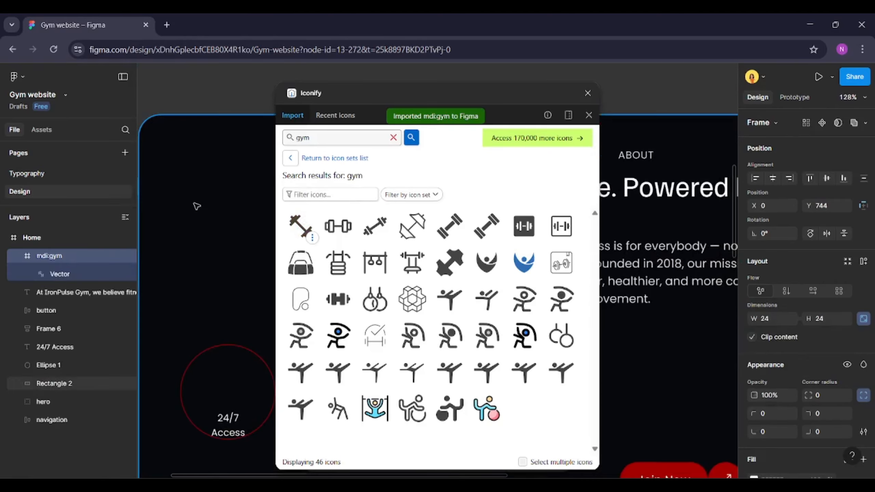
scroll(195, 205, "left", 7)
left_click_drag(243, 188, 192, 174)
Search for "run" and import a running-figure icon below the dumbbell
left_click(337, 135)
double_click(338, 135)
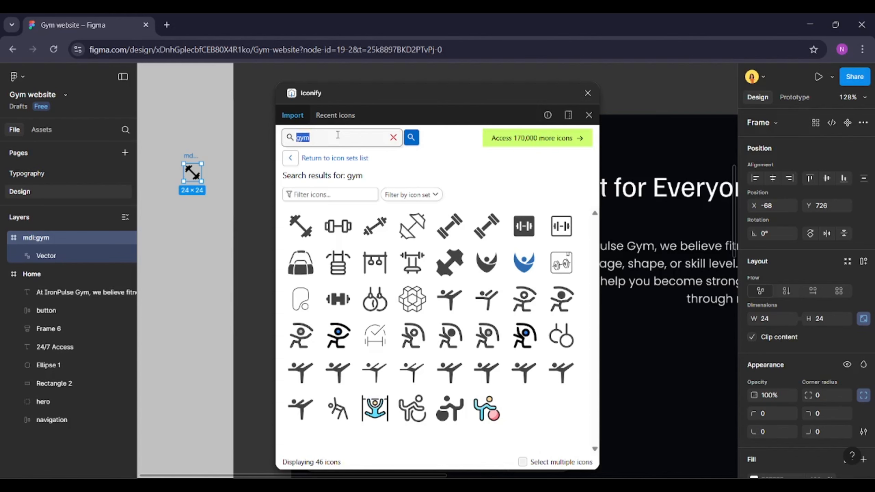
type("rub")
key("Return")
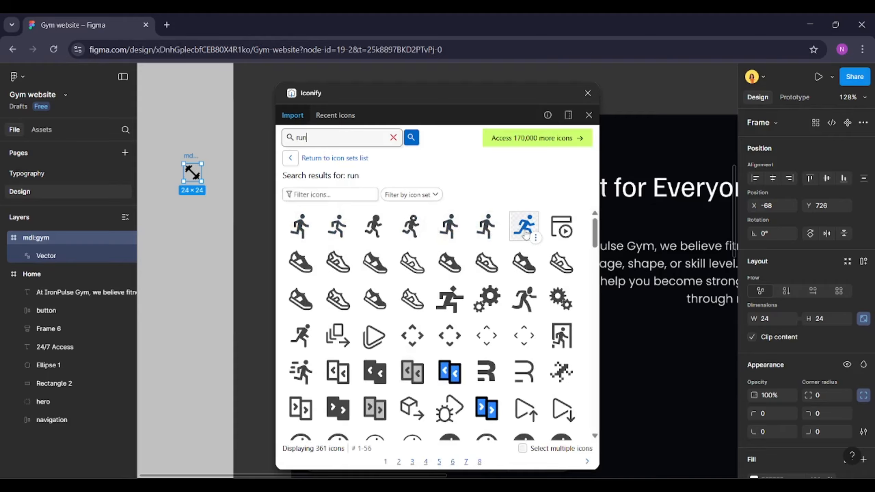
left_click_drag(486, 226, 204, 206)
Search for "fitness" and import a heart-pulse icon below the running figure
double_click(343, 135)
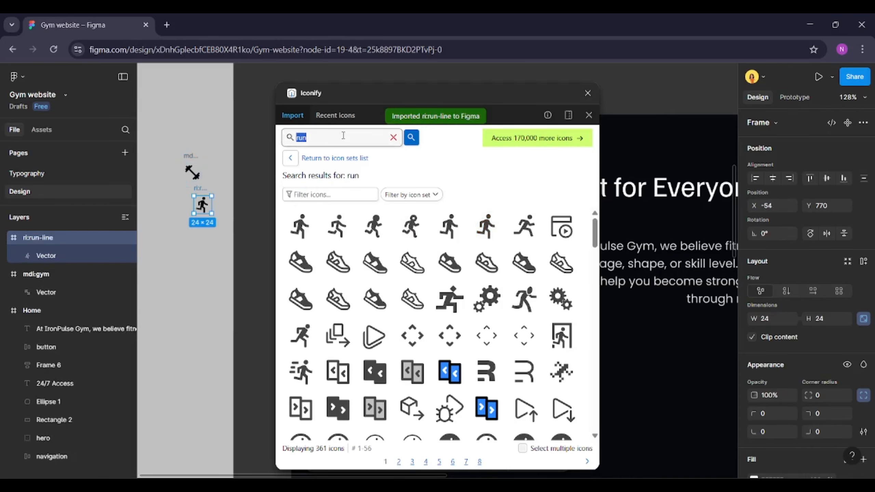
type("d")
key("BackSpace")
key("BackSpace")
key("BackSpace")
key("BackSpace")
type("f")
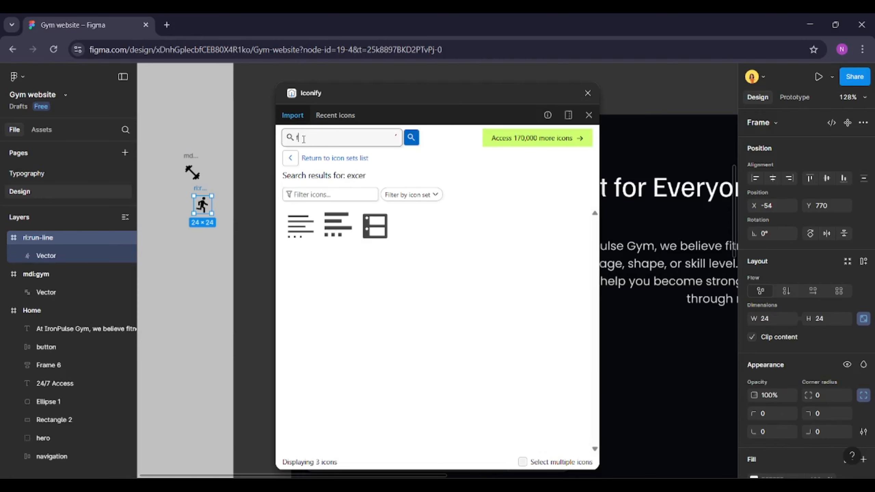
type("itness")
key("Return")
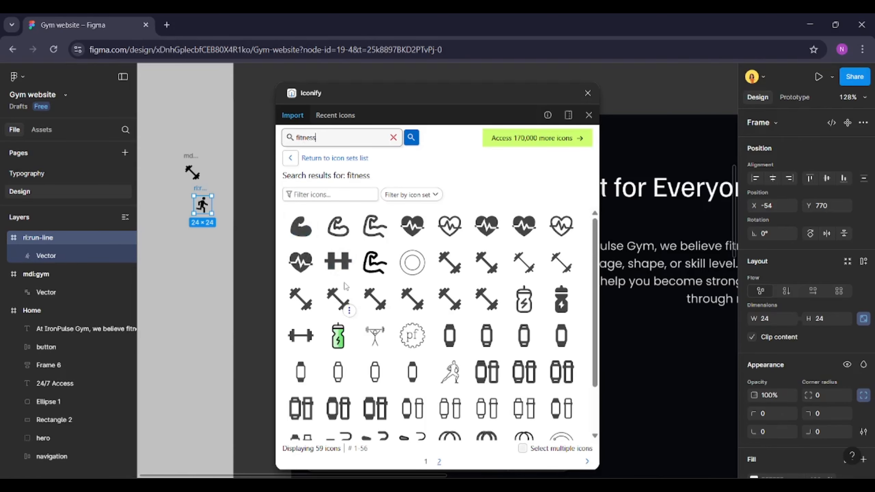
scroll(346, 286, "down", 2)
scroll(346, 286, "up", 2)
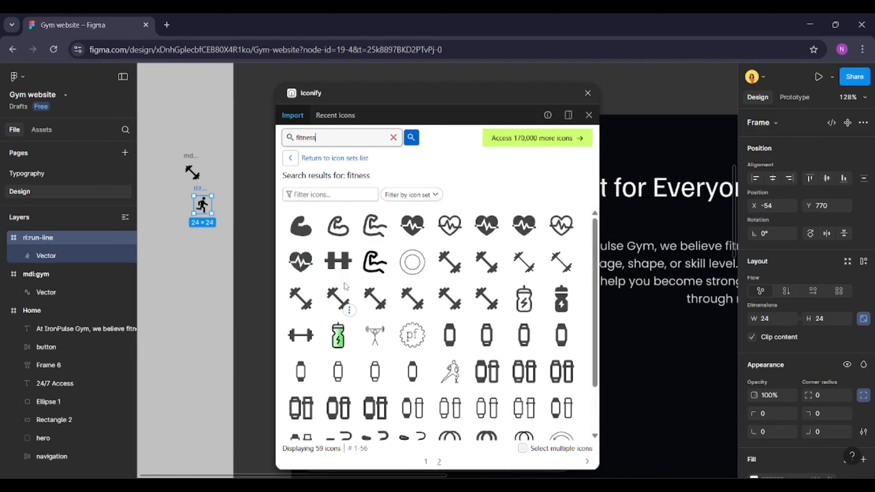
left_click_drag(419, 236, 200, 256)
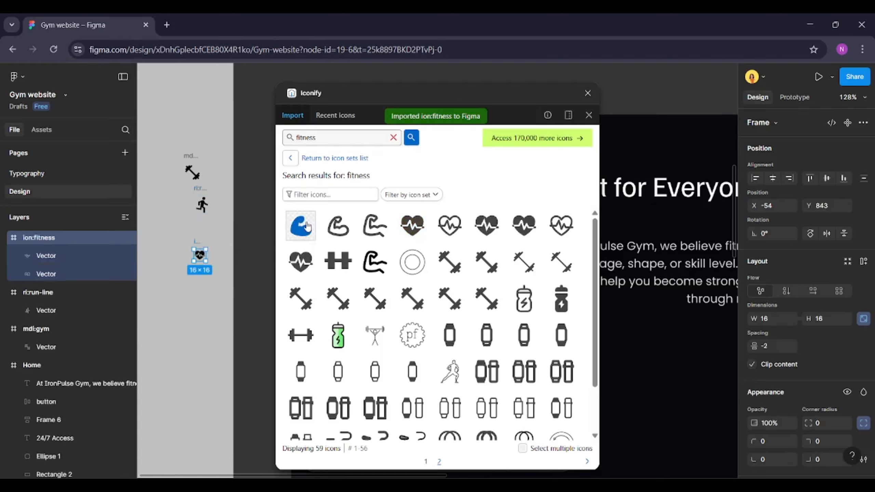
Import a flexed-arm icon and an exercise-bike icon from the fitness results
left_click_drag(301, 226, 202, 284)
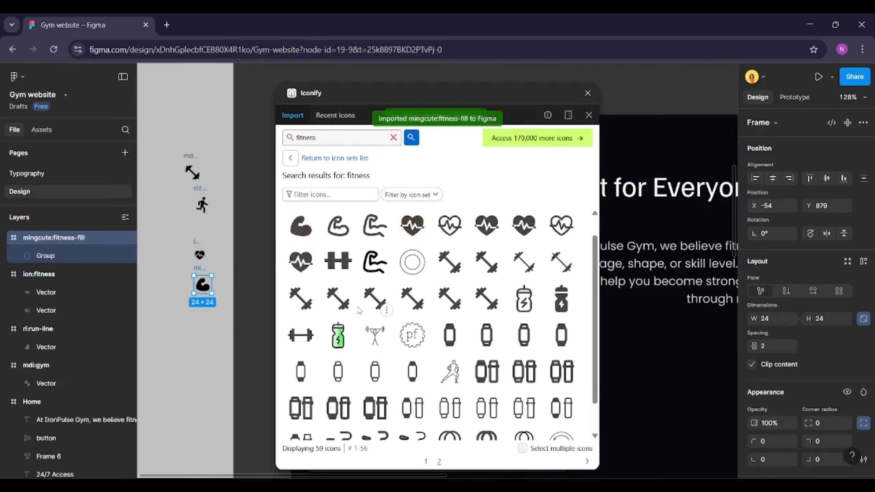
scroll(339, 383, "down", 2)
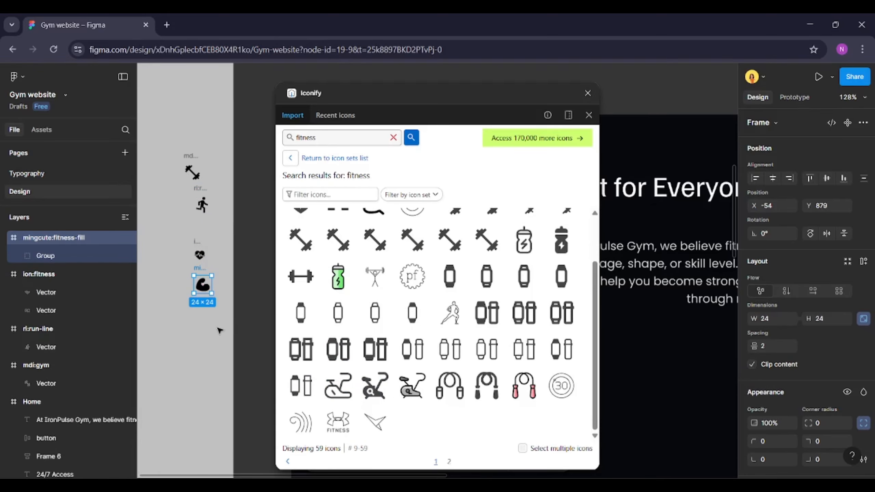
left_click_drag(387, 399, 200, 328)
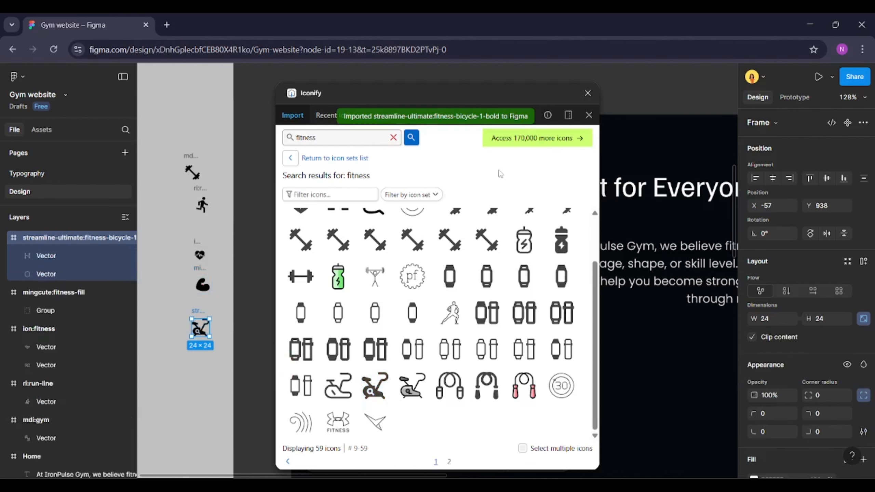
Close the plugin and colour all the imported icons with the primary colour style
left_click(588, 93)
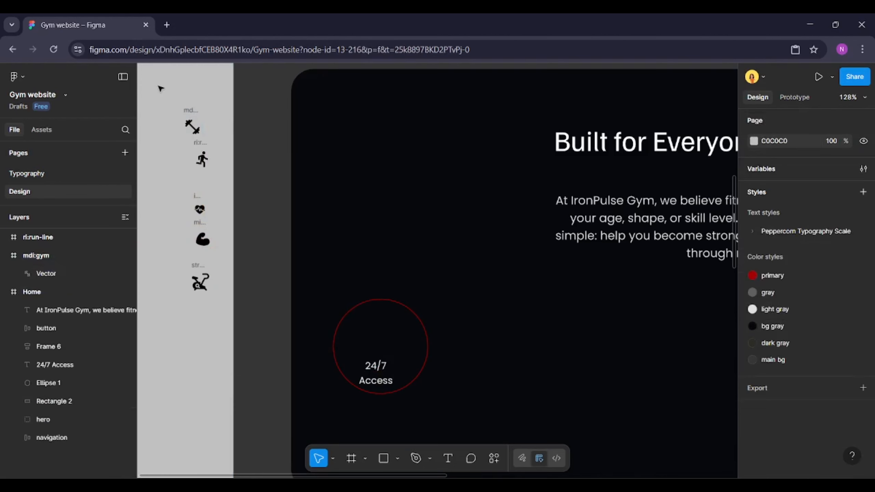
left_click_drag(157, 85, 224, 317)
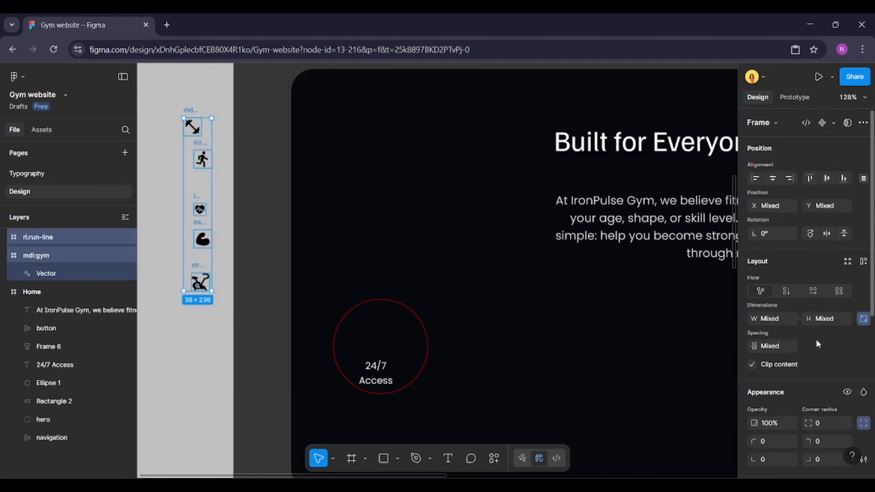
scroll(816, 338, "down", 6)
left_click(848, 328)
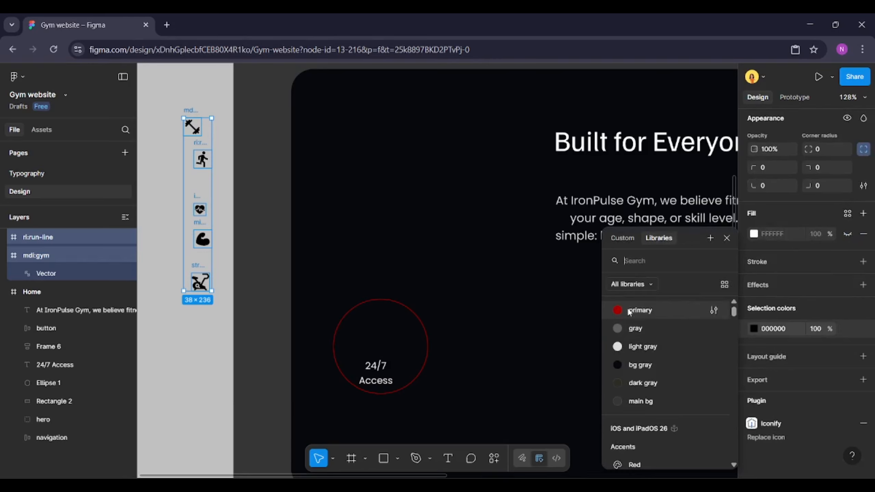
left_click(629, 311)
Delete the dumbbell icon
left_click(192, 114)
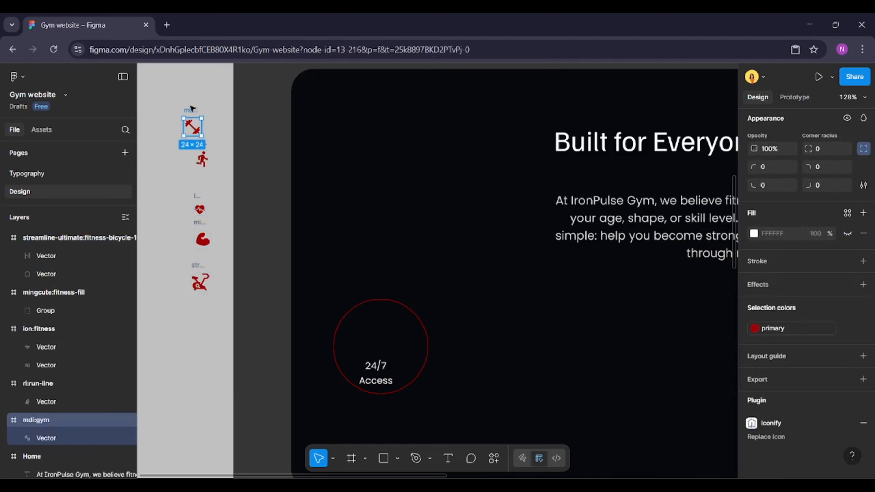
left_click(255, 186)
left_click(368, 309)
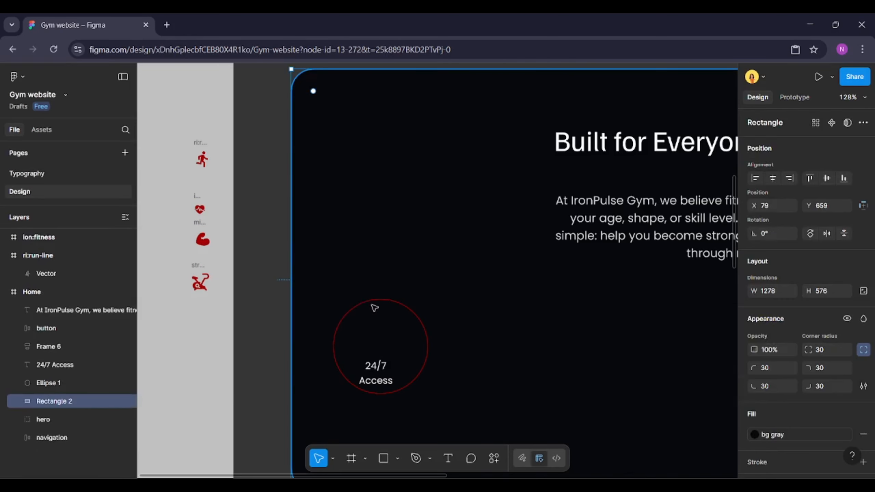
Paste the dumbbell icon into the 24/7 Access circle above its text and resize it to 44 × 44
left_click(379, 302)
key("ctrl+v")
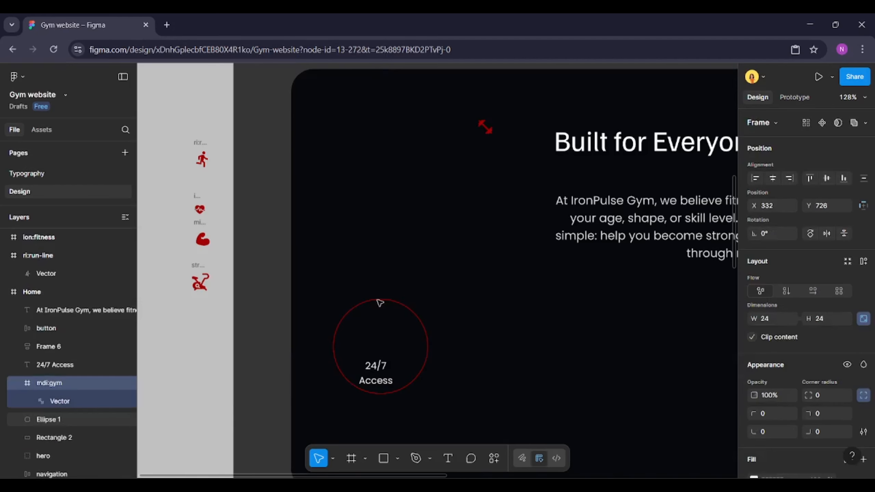
left_click_drag(479, 133, 375, 323)
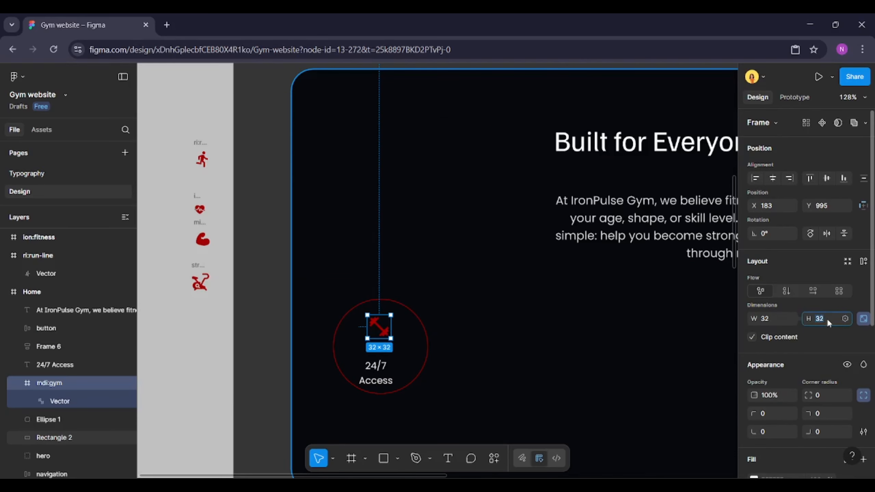
type("44")
key("Return")
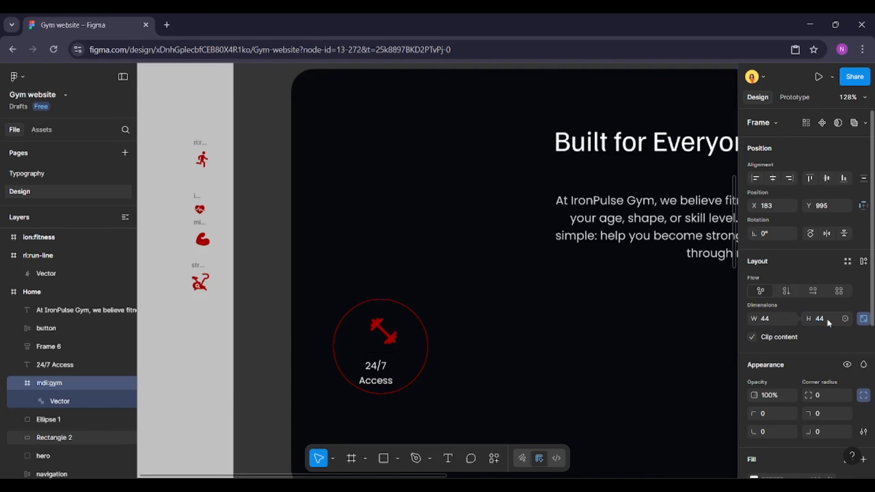
Wrap the dumbbell icon and 24/7 Access text in a vertical auto layout, centre-aligned with a gap of 12
left_click(391, 376, "shift")
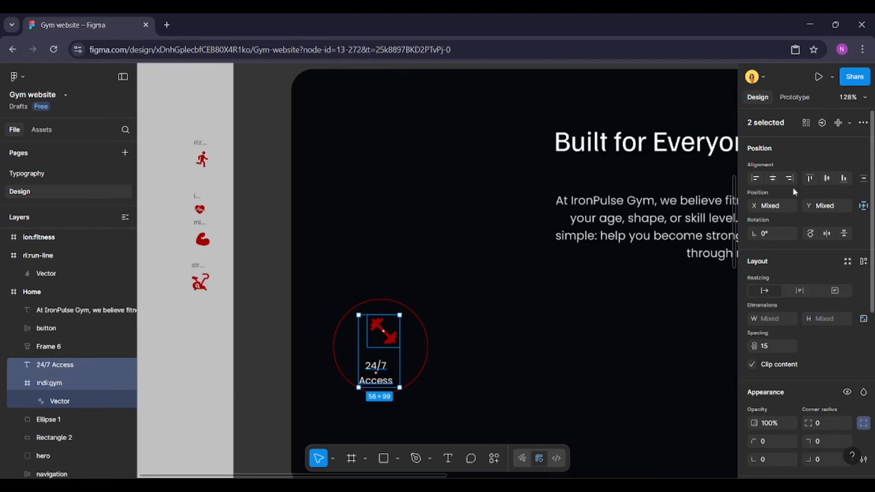
left_click(864, 262)
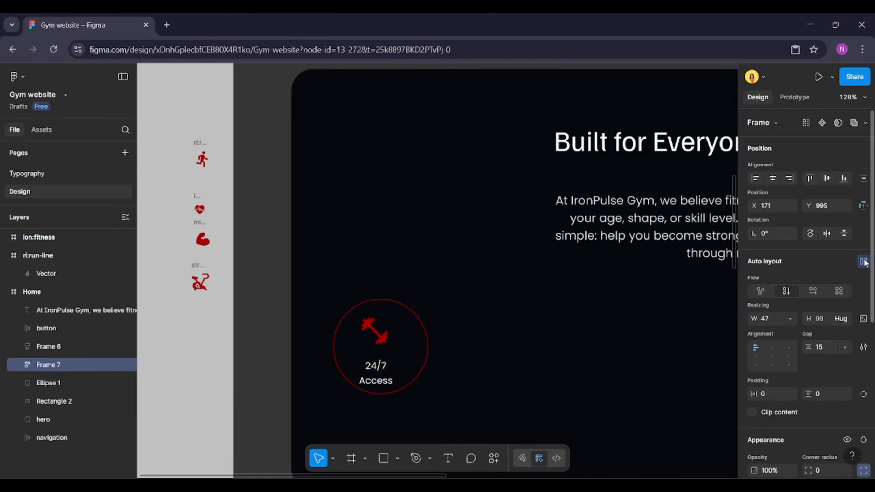
left_click(776, 346)
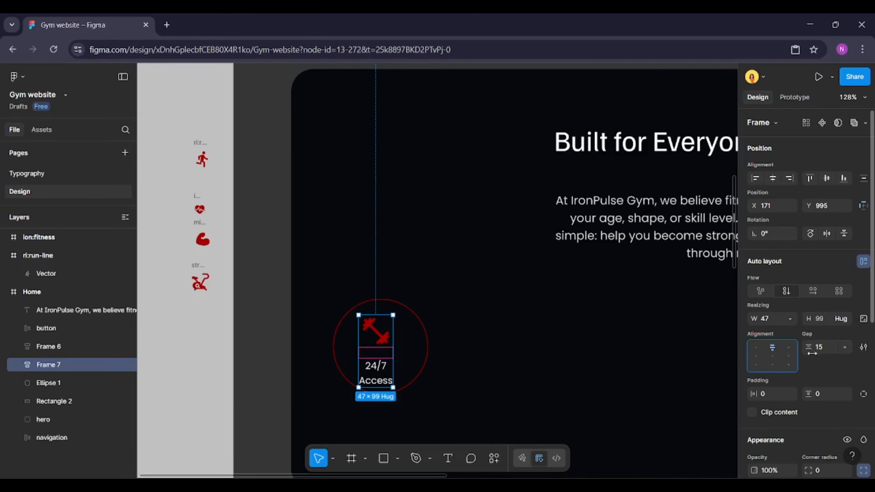
left_click(824, 348)
key("Return")
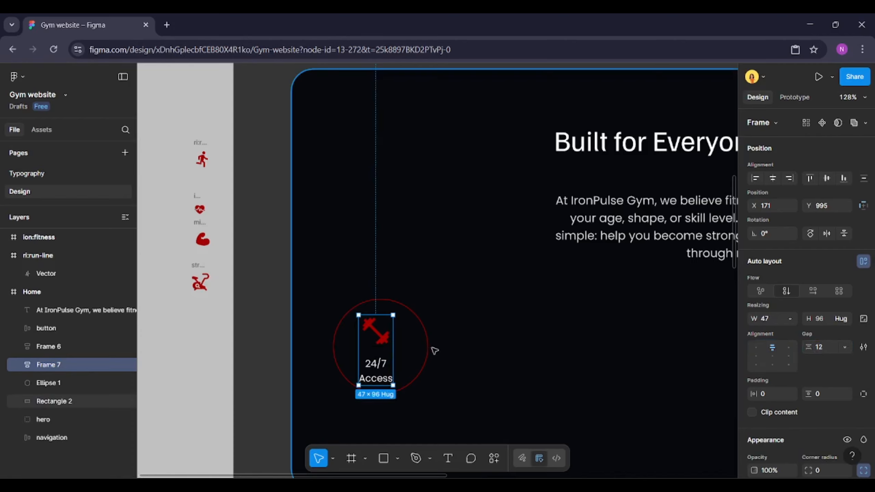
Resize the 24/7 Access circle to 100 × 100
left_click(428, 349, "shift")
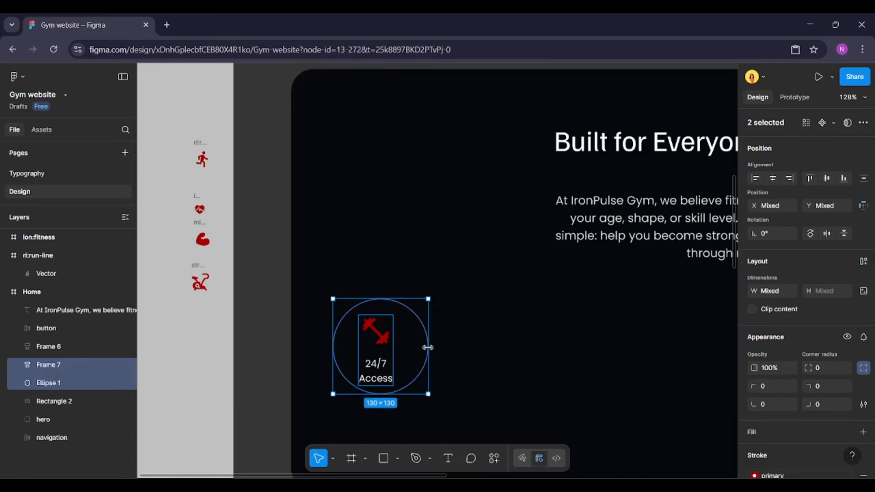
left_click(863, 262)
left_click(775, 350)
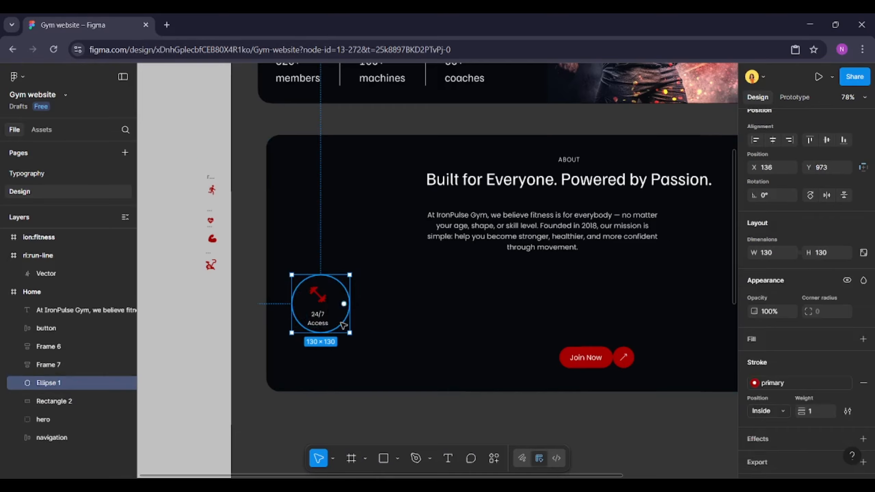
left_click(828, 251)
type("1")
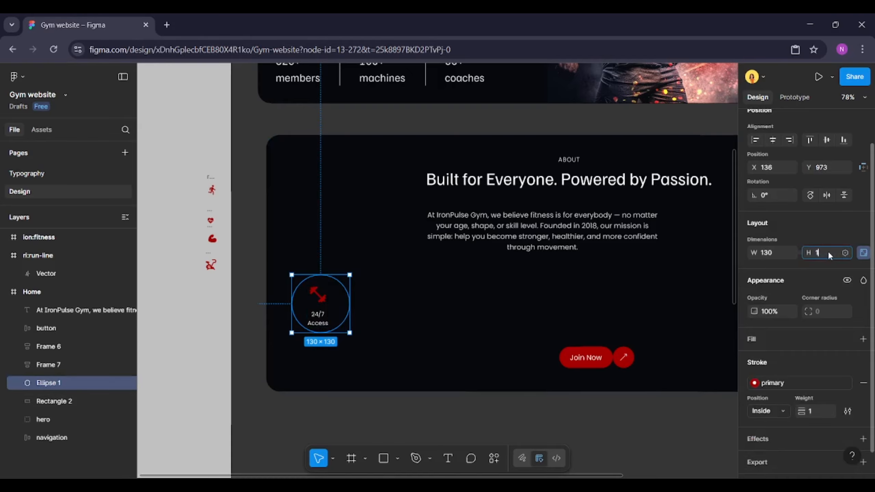
type("00")
key("Return")
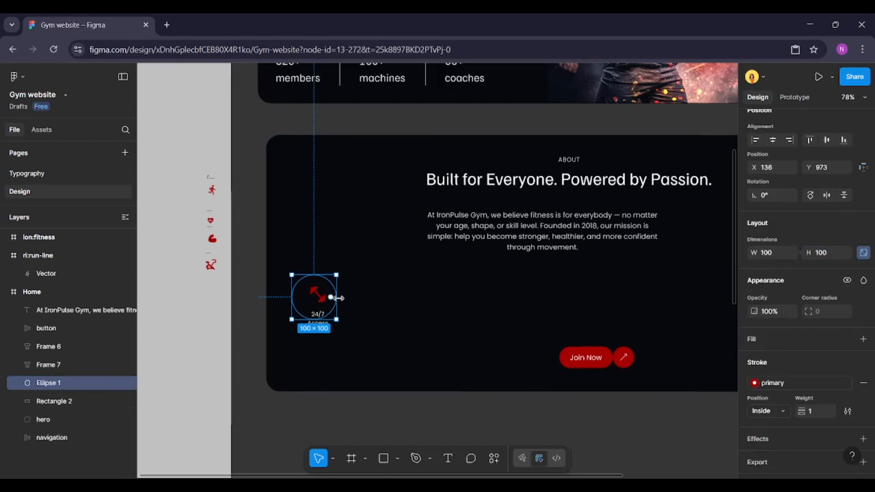
Move the icon-and-text group so it sits centred inside the resized circle
scroll(331, 299, "up", 5)
left_click(317, 305)
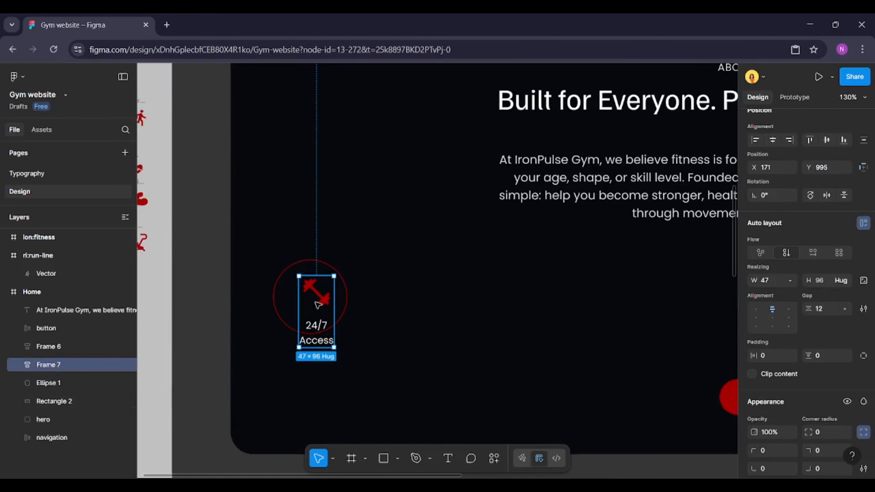
left_click_drag(317, 303, 313, 286)
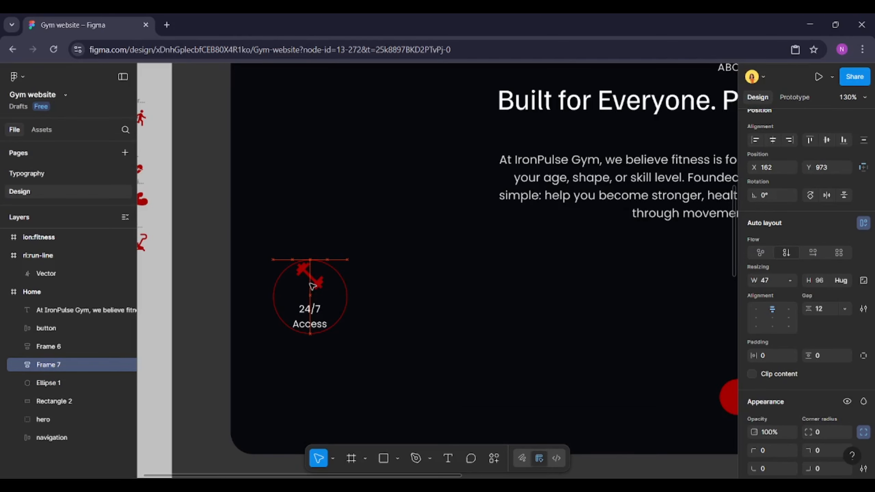
double_click(318, 311)
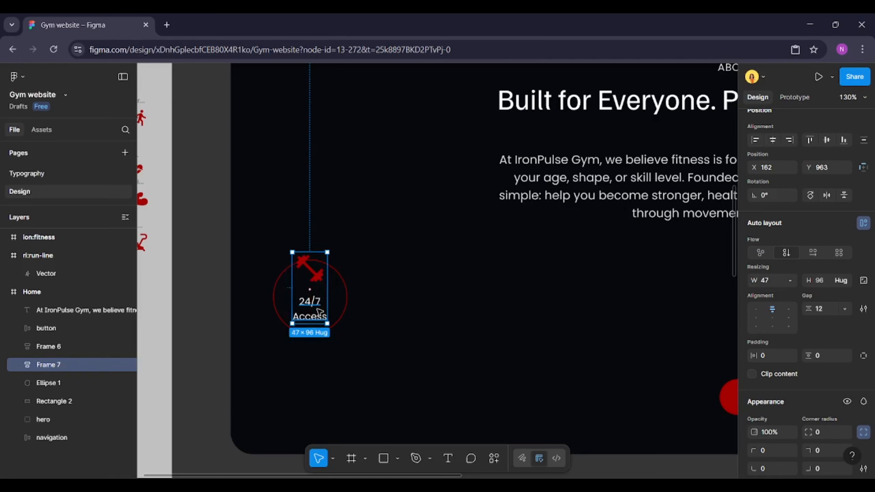
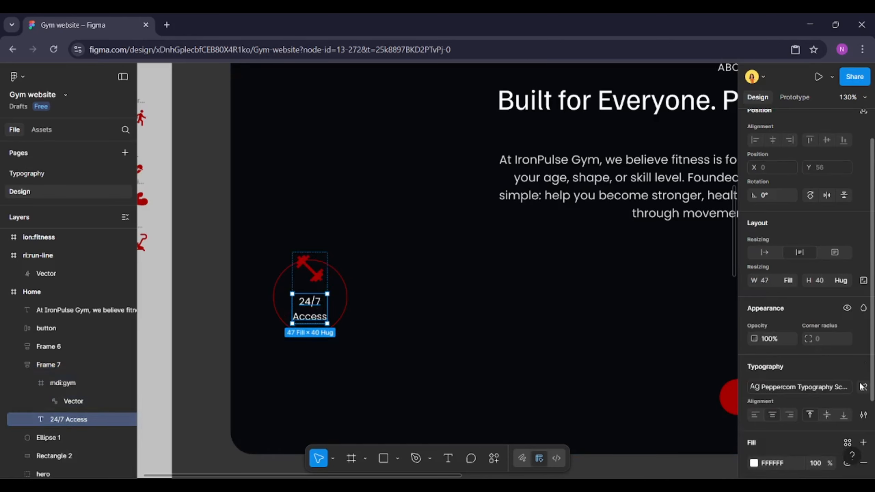
Resize the dumbbell icon inside the 24/7 Access badge to 32 × 32
left_click(320, 274)
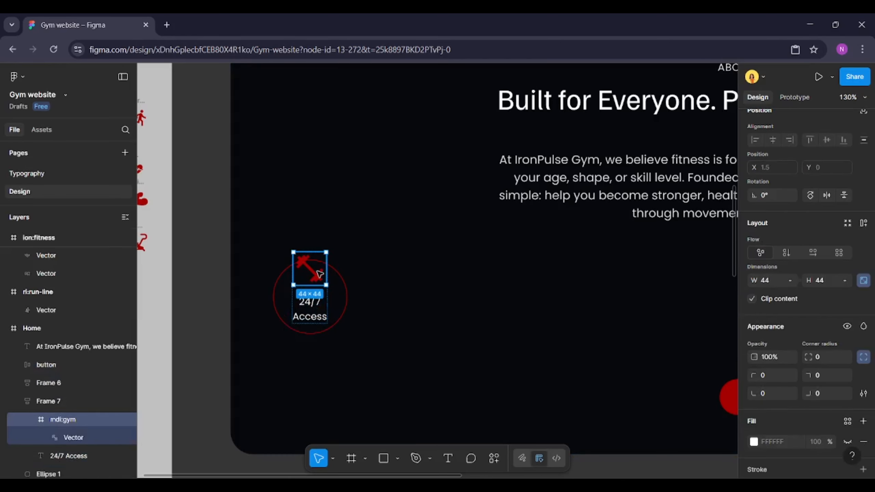
left_click(827, 280)
type("32")
key("Return")
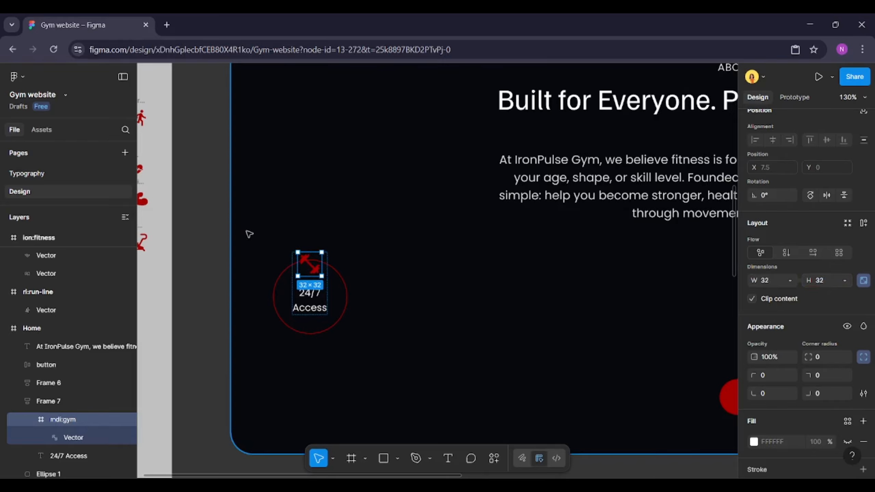
Resize the 24/7 Access circle to 110 × 110
left_click(86, 402)
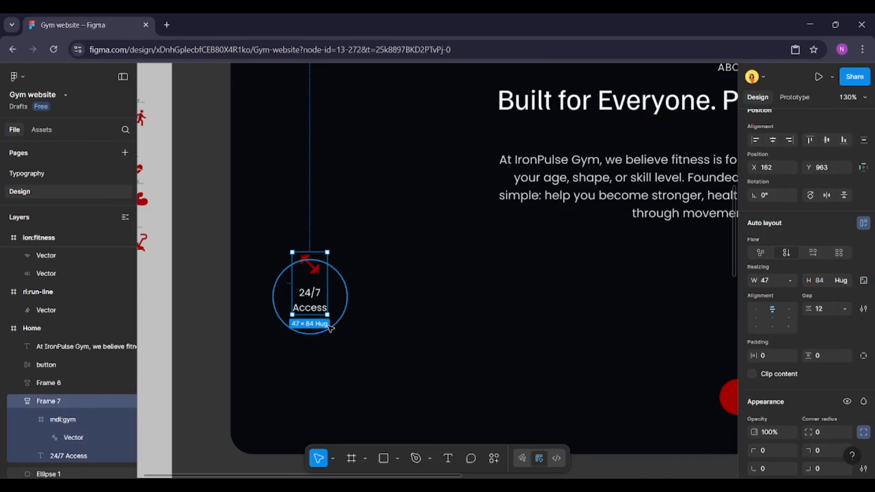
left_click(302, 330, "shift")
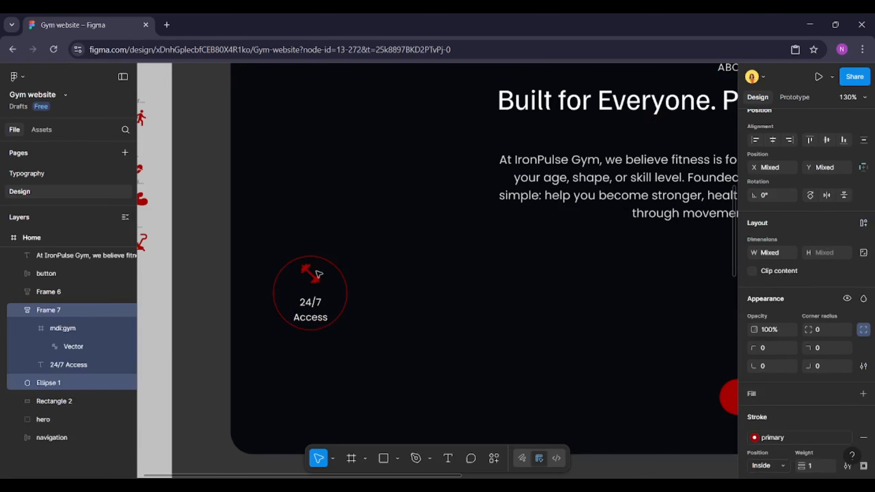
left_click(306, 329)
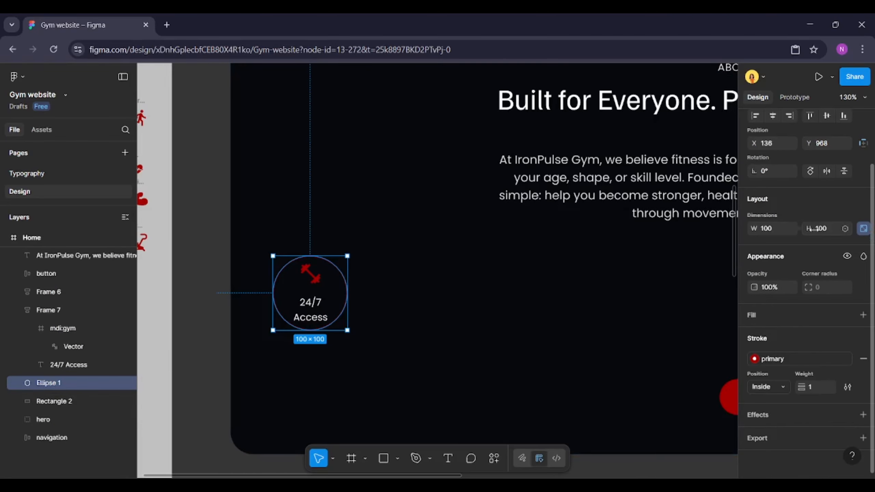
left_click(831, 229)
type("110")
key("Return")
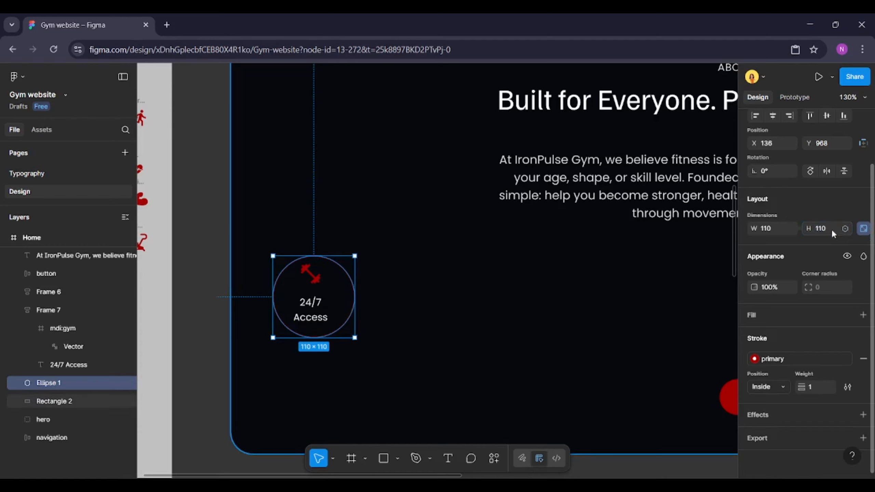
Centre the icon-and-text group on the circle and combine them into one auto layout frame
left_click(307, 302, "shift")
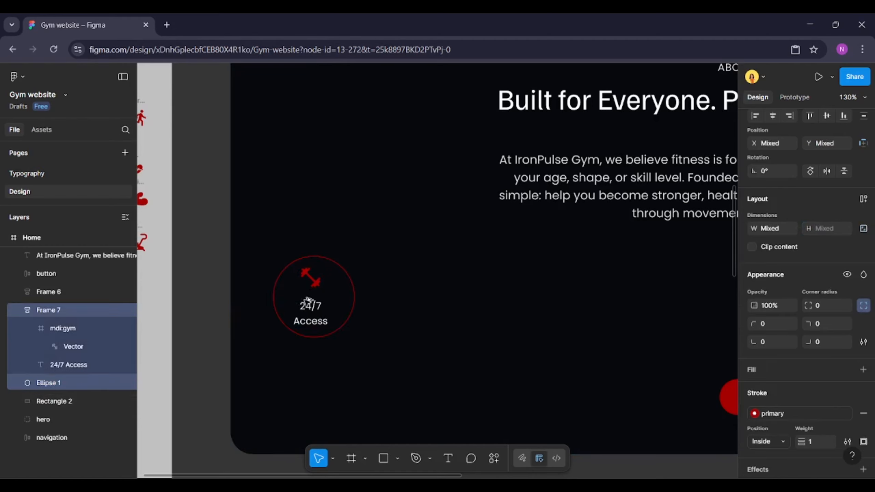
key("alt+h")
key("alt+v")
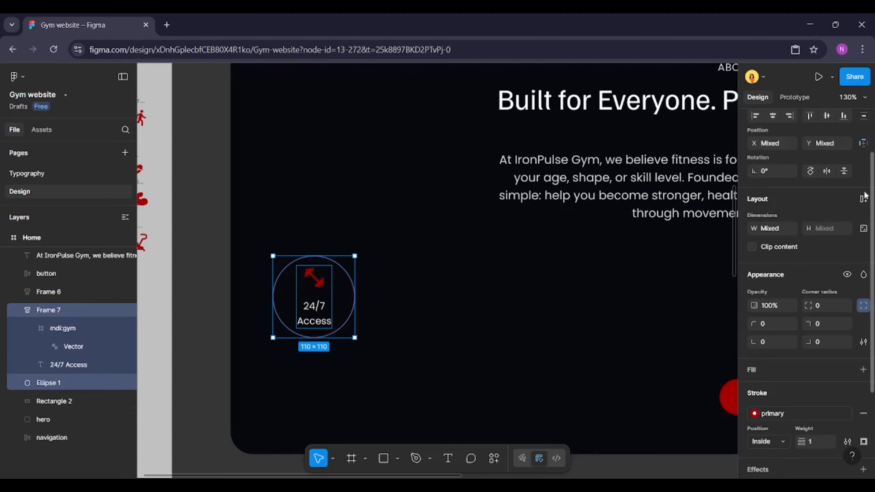
left_click(863, 199)
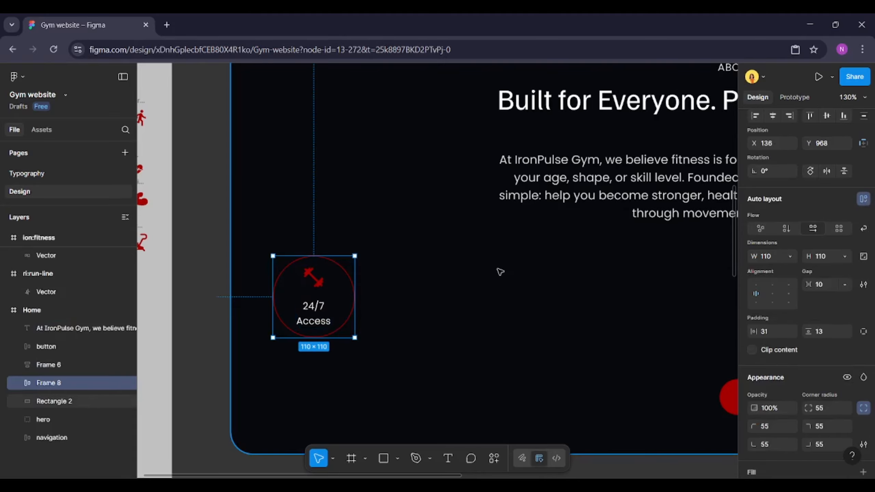
Resize the dumbbell icon inside the badge to 36 × 36
double_click(314, 281)
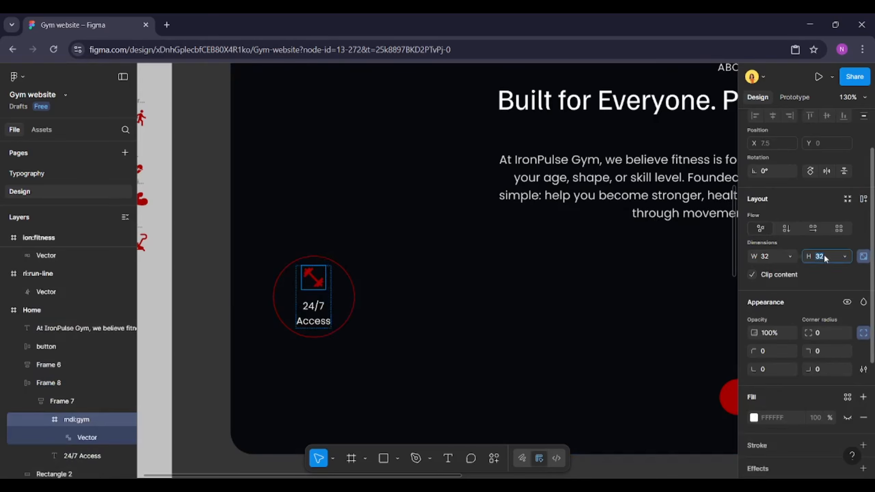
type("36")
key("Return")
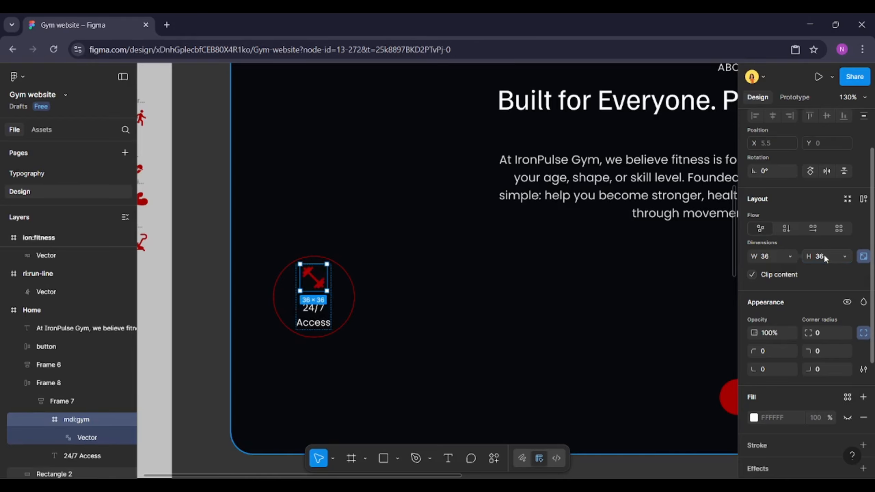
Duplicate the badge three times and arrange the four badges around the About section's text
left_click(352, 296)
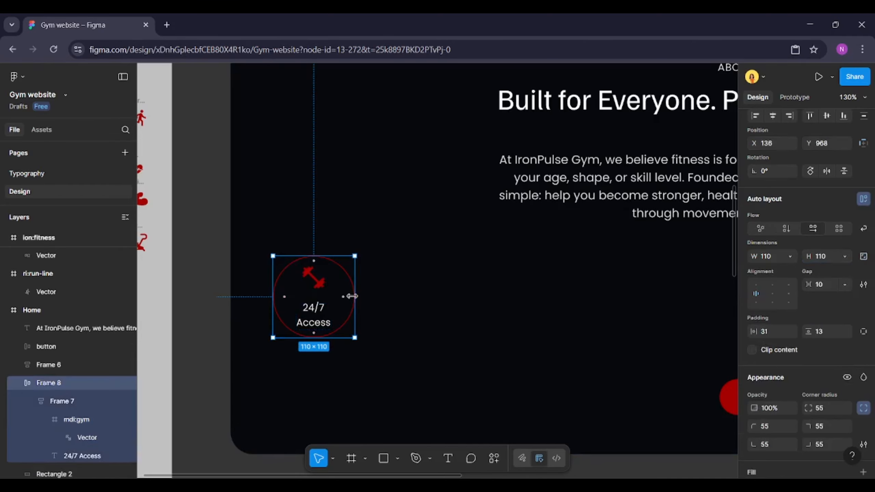
scroll(352, 296, "down", 2)
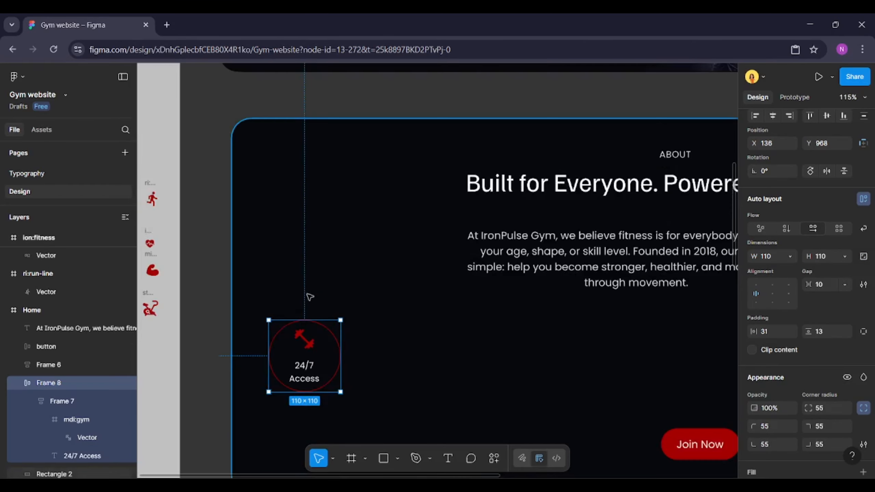
left_click_drag(307, 352, 308, 261)
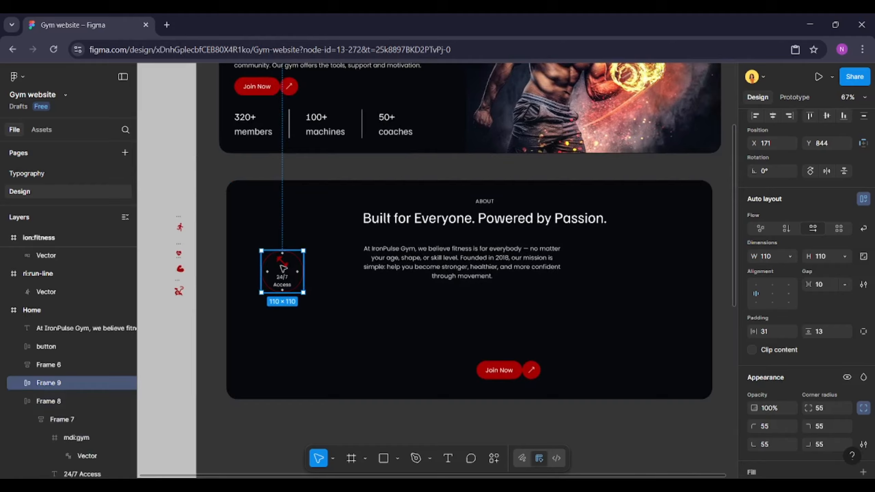
left_click_drag(280, 267, 305, 328)
key("ctrl+d")
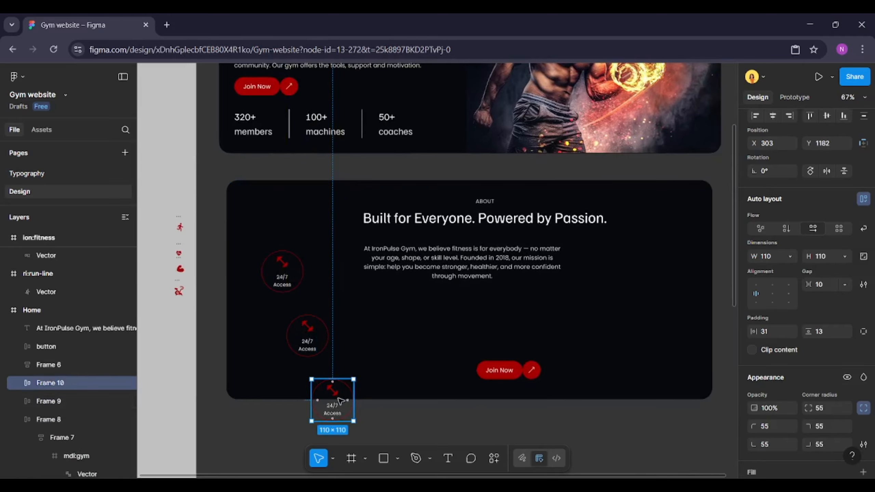
left_click_drag(341, 401, 594, 333)
key("ctrl+d")
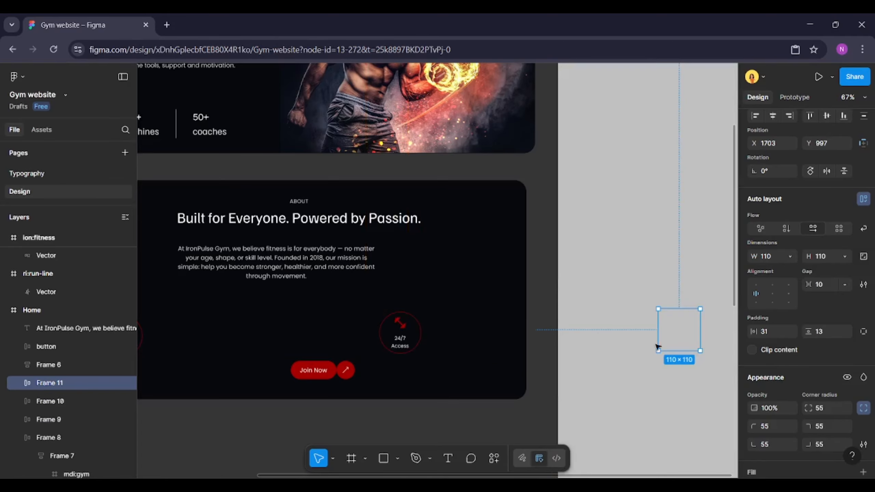
left_click_drag(678, 331, 460, 262)
scroll(316, 286, "left", 5)
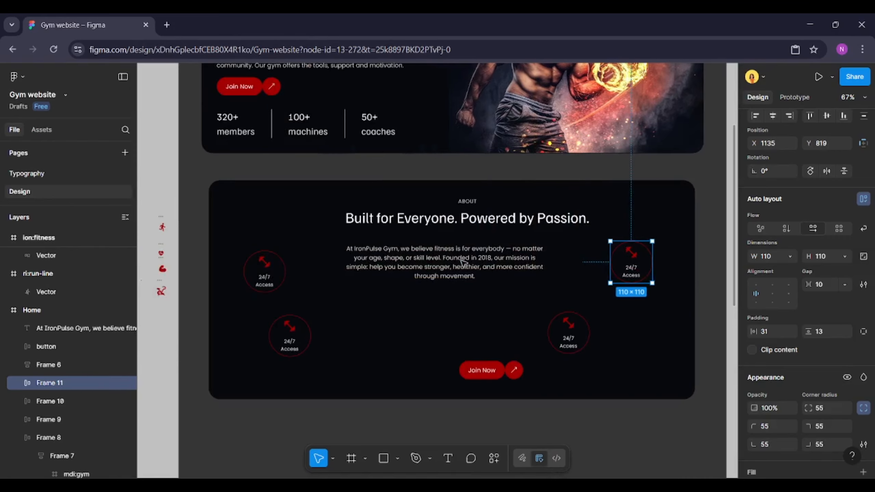
Replace the dumbbell icon in the upper-right badge with the running icon
scroll(192, 288, "up", 4)
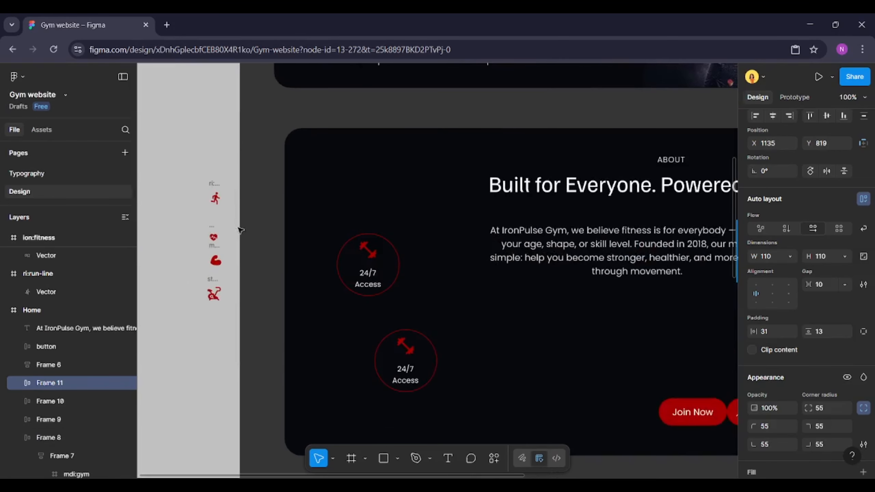
left_click(215, 188)
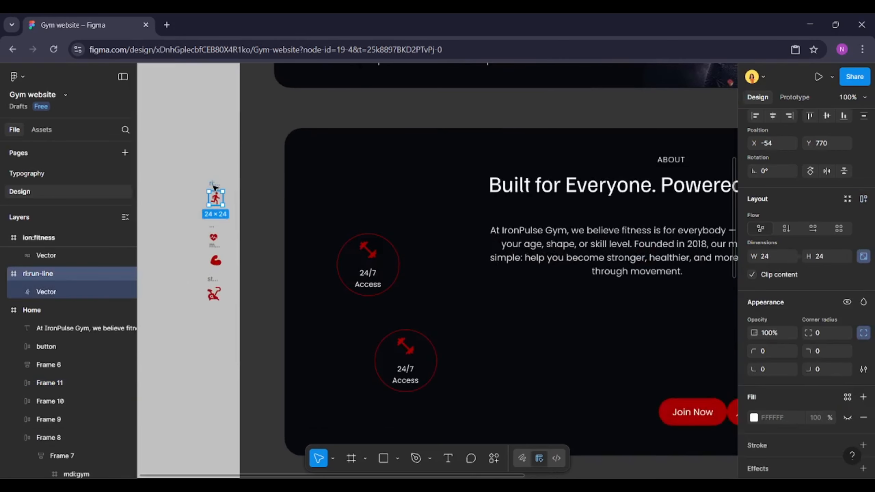
key("Delete")
scroll(214, 188, "right", 7)
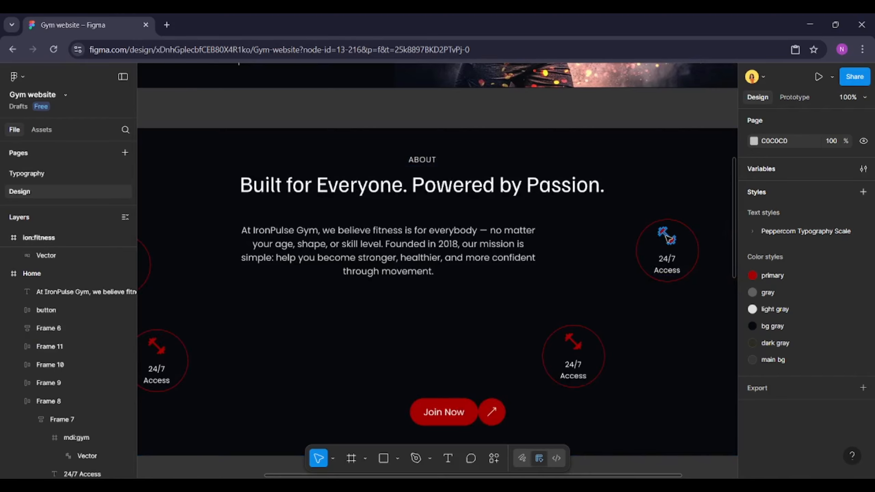
left_click(668, 238)
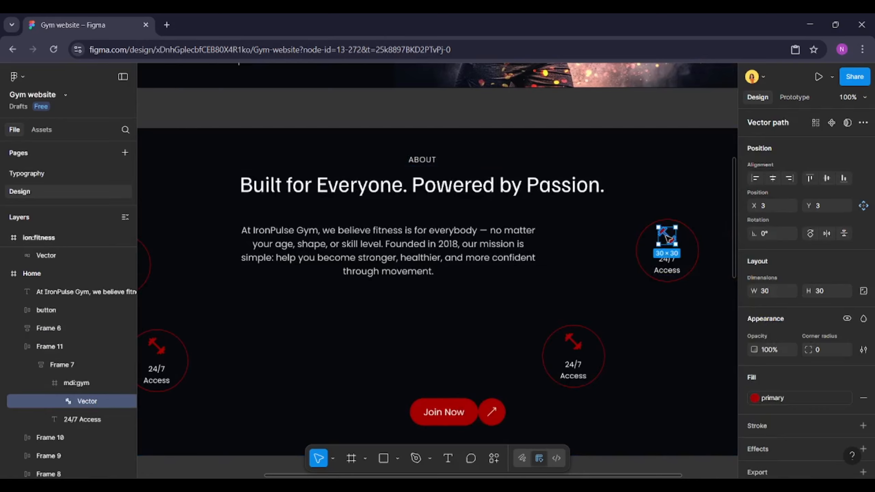
left_click(83, 385)
key("ctrl+shift+r")
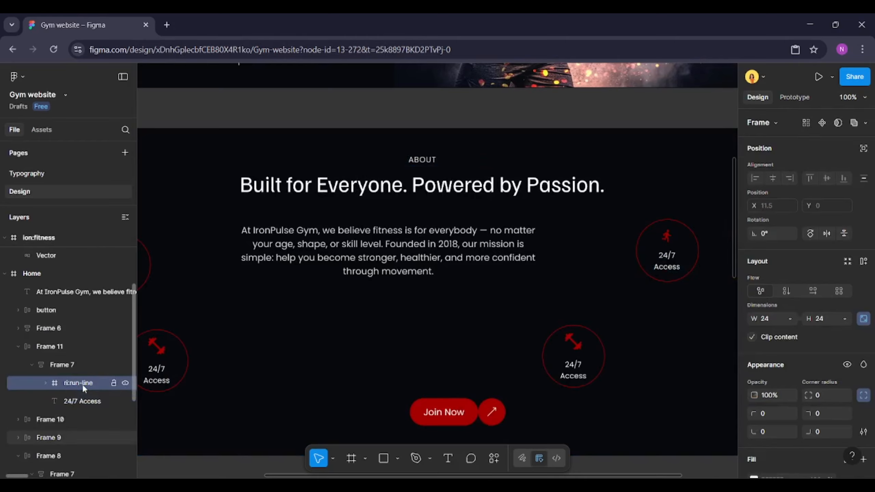
Resize the running icon to 36 × 36
left_click(824, 319)
type("36")
key("Return")
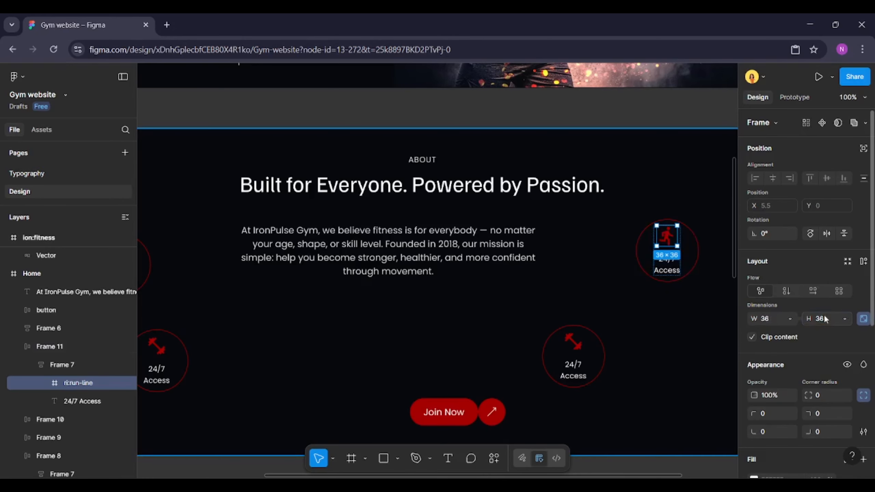
Select the three remaining spare icons beside the frame and resize them to 36 × 36
scroll(725, 287, "left", 10)
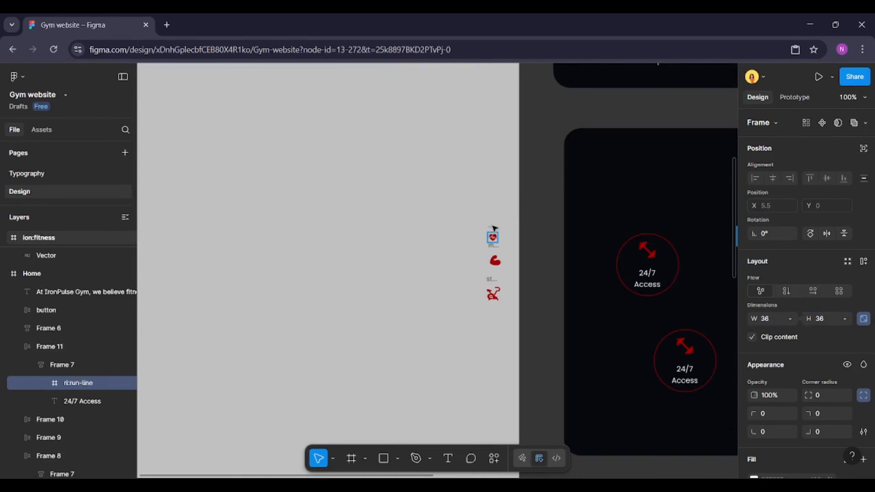
left_click(494, 227)
left_click_drag(464, 216, 512, 319)
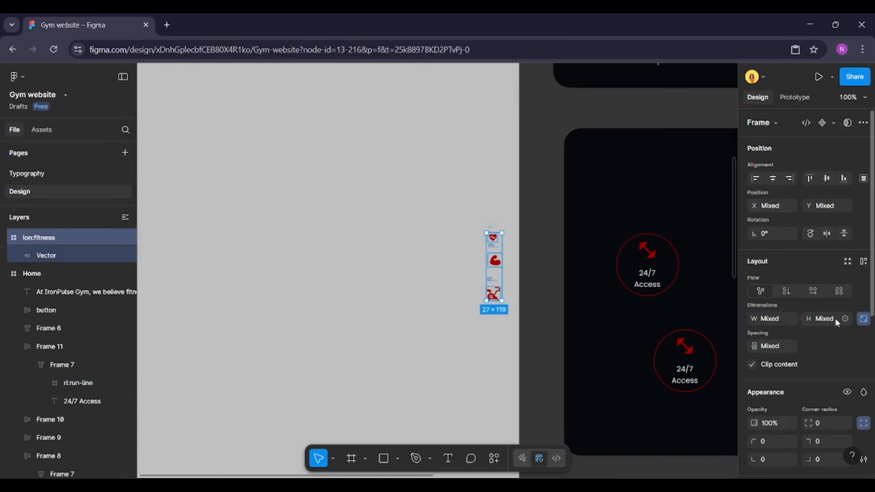
type("36")
key("Return")
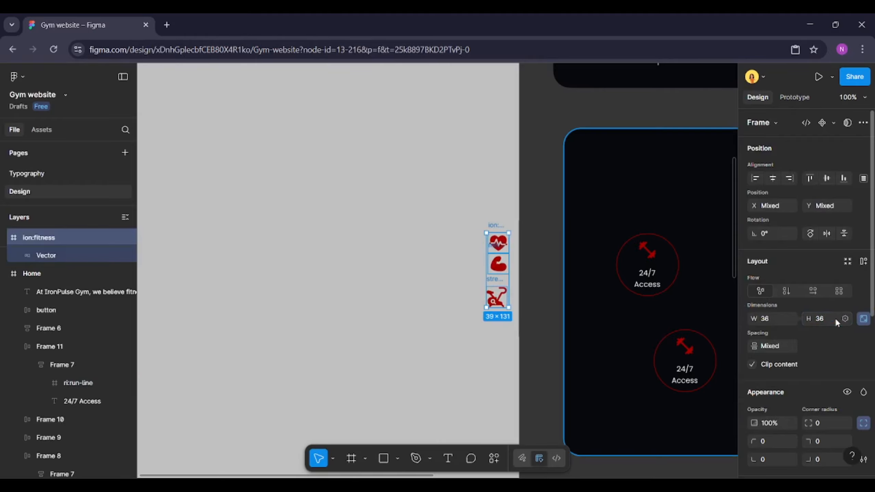
Replace the dumbbell icon in the lower-right badge with the heart fitness icon
left_click(491, 225)
key("Escape")
scroll(490, 224, "right", 10)
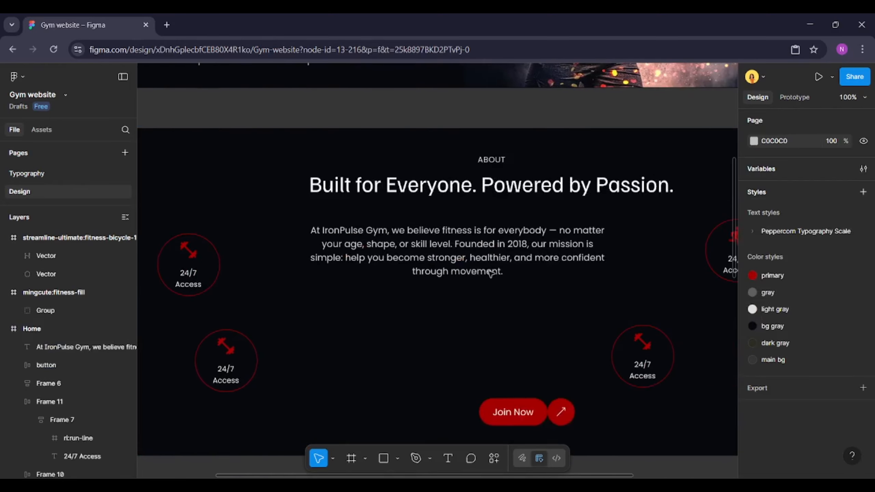
double_click(636, 340)
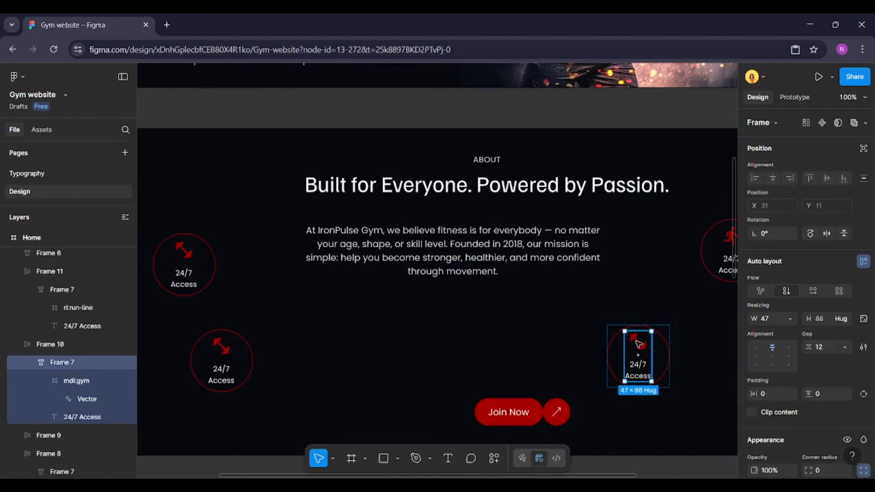
left_click(639, 343)
key("ctrl+shift+r")
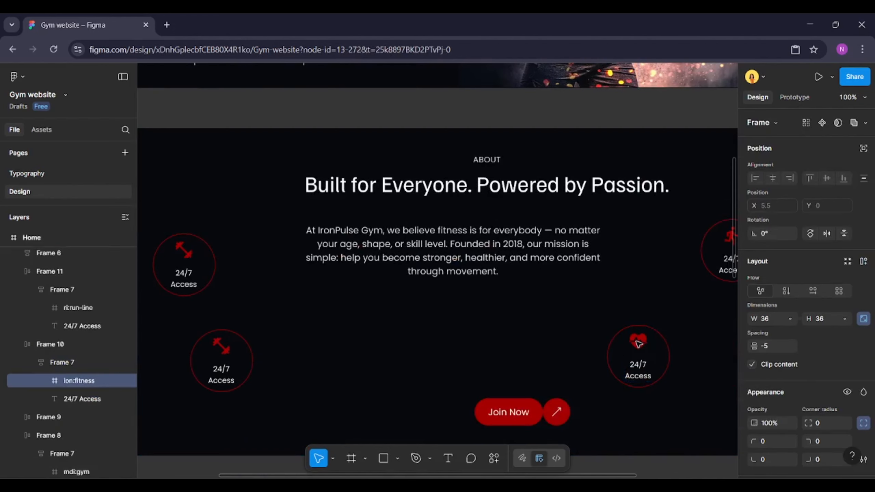
Replace the dumbbell icon in the lower-left badge with the flexed-arm fitness icon
scroll(508, 323, "left", 9)
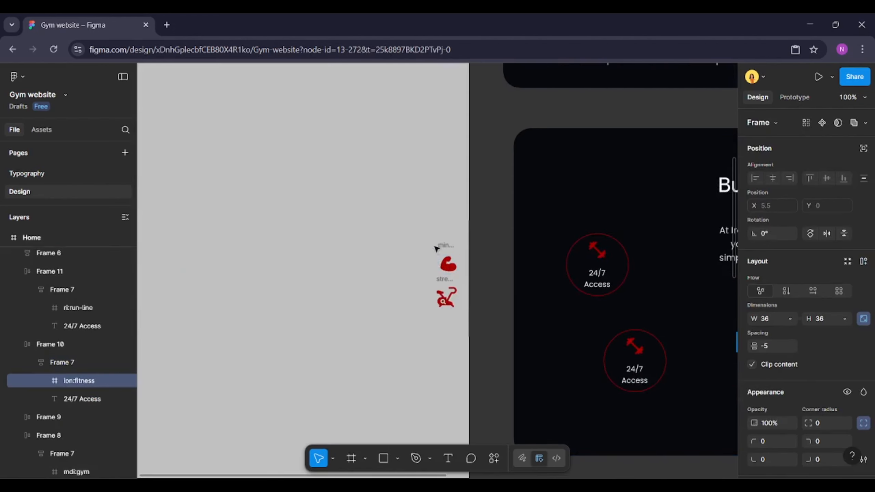
left_click(449, 244)
key("Delete")
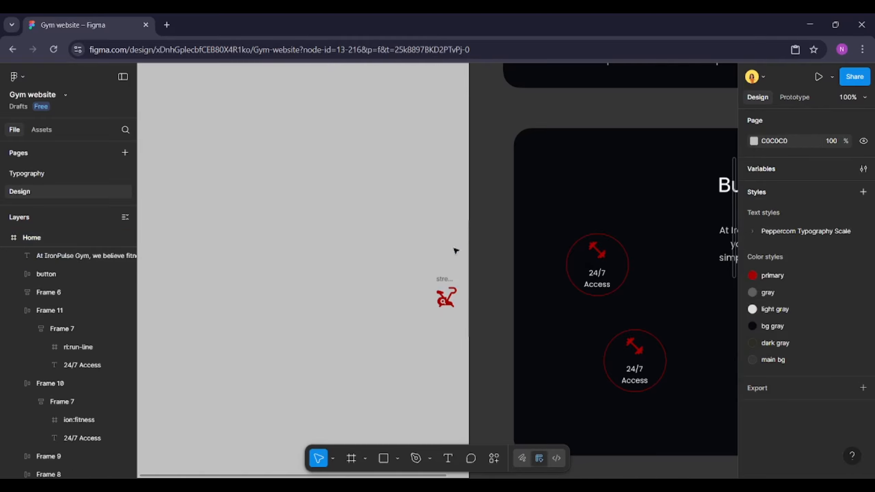
left_click(634, 349)
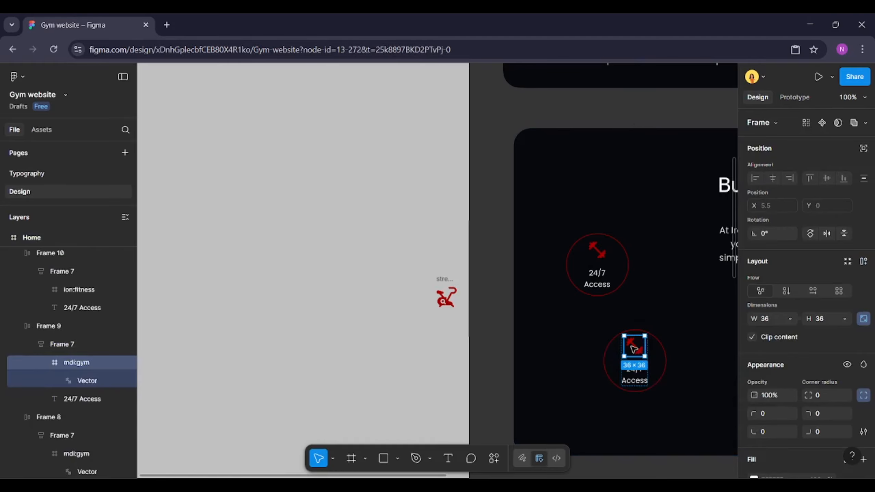
Cut the spare bicycle icon from beside the frame
left_click(443, 282)
key("Delete")
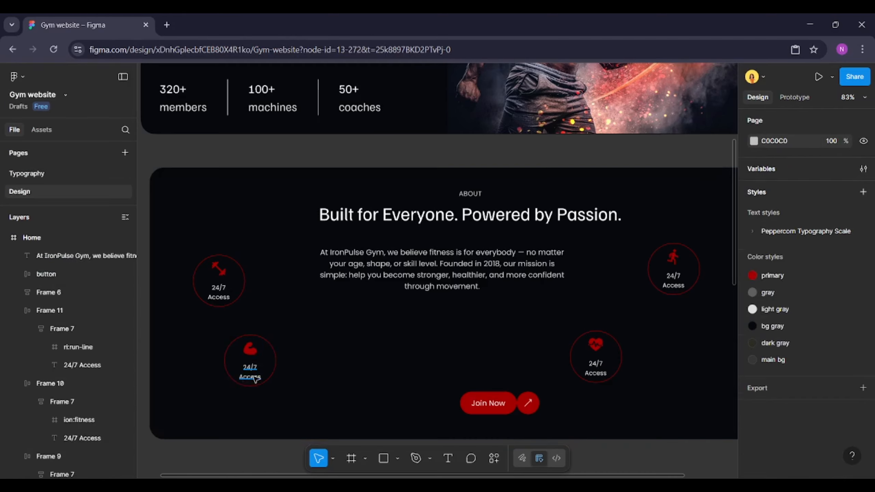
Change the lower-left badge's label to "Personal Training"
double_click(255, 377)
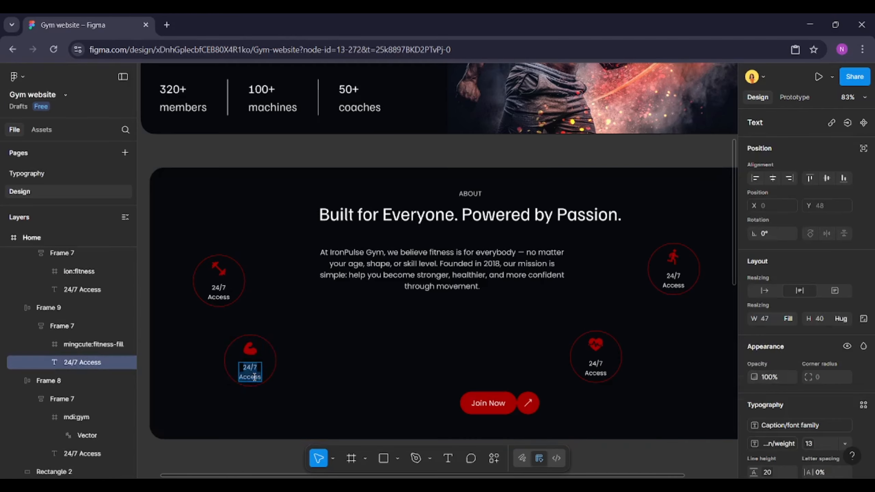
type("Personal")
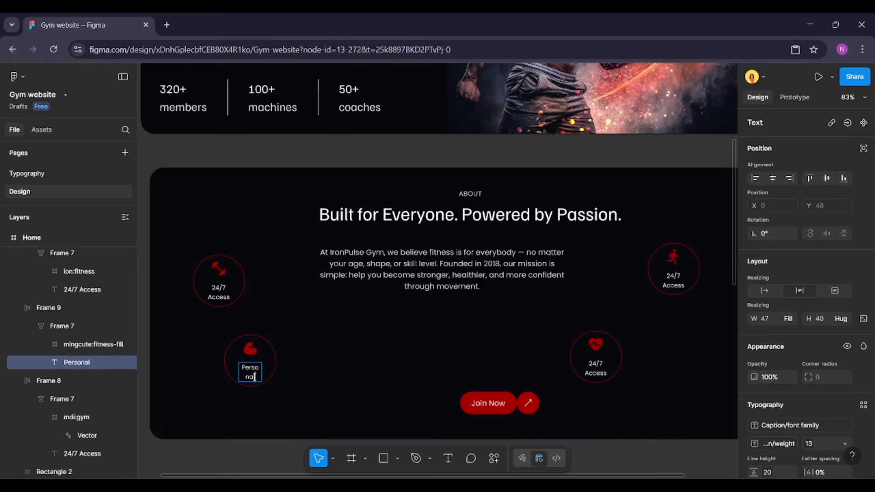
type(" Training")
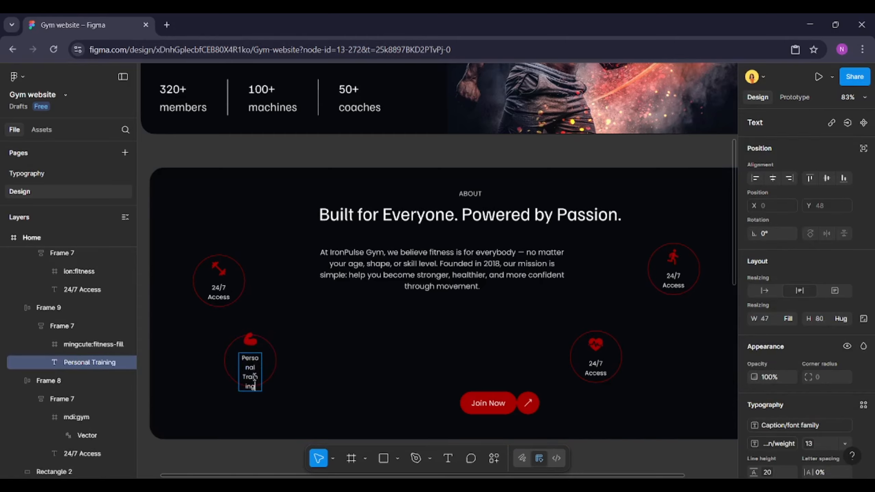
Make the "Personal Training" label wrap onto two lines by narrowing its text box to about 73 px
left_click(769, 290)
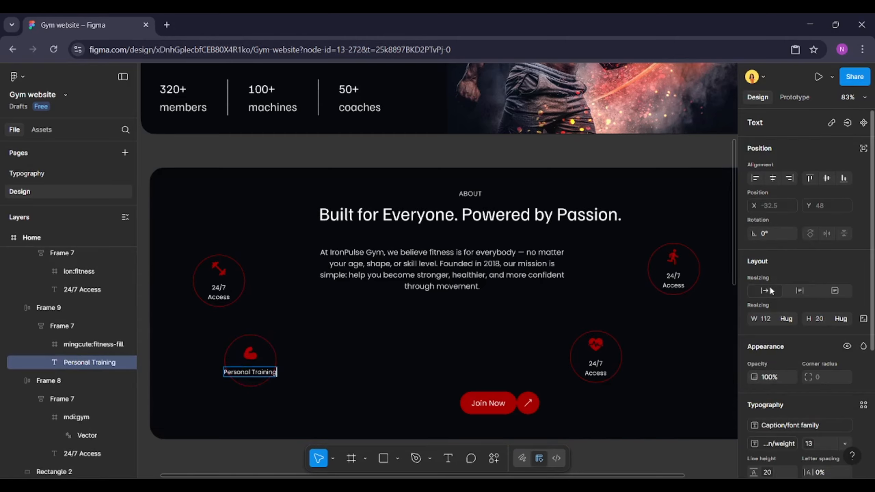
key("Escape")
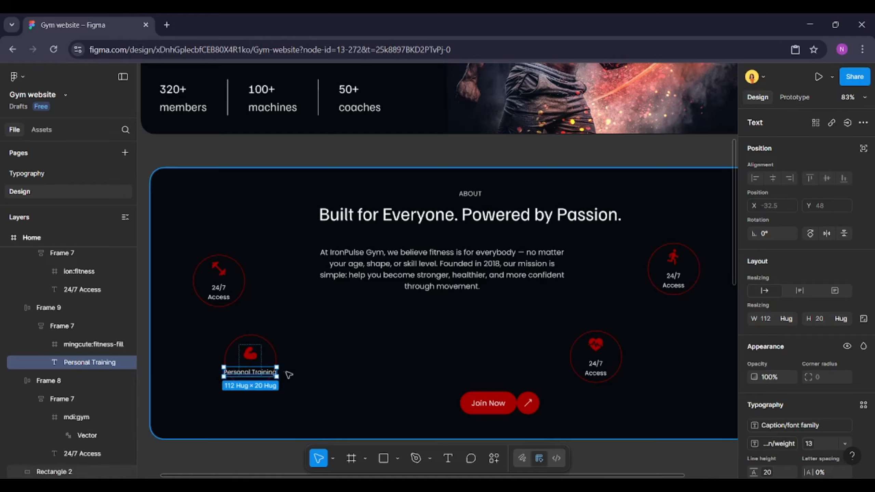
left_click_drag(277, 371, 267, 371)
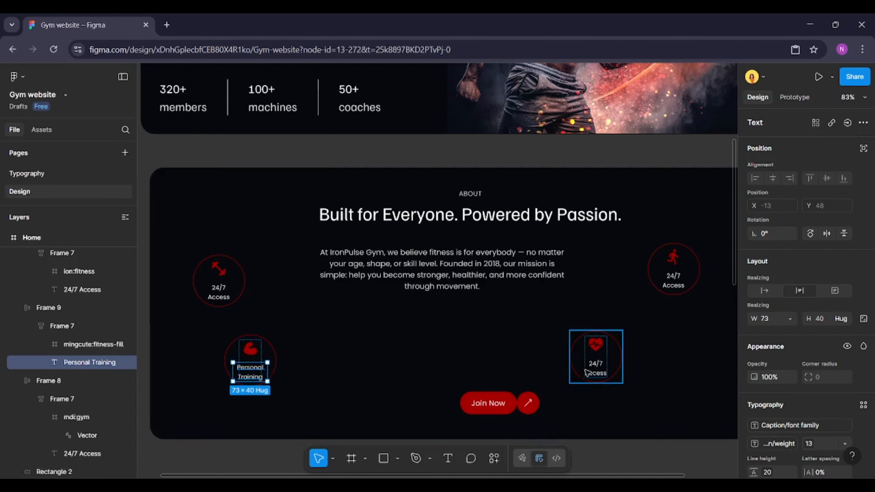
Change the lower-right badge's label to "Certified Trainers" and narrow it to about 77 px so it wraps onto two lines
left_click(595, 370)
double_click(595, 370)
type("Cert")
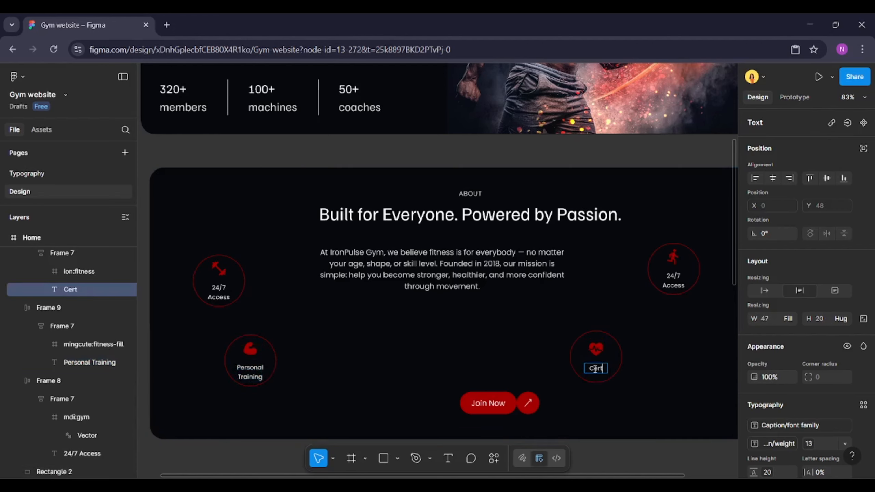
type("ified")
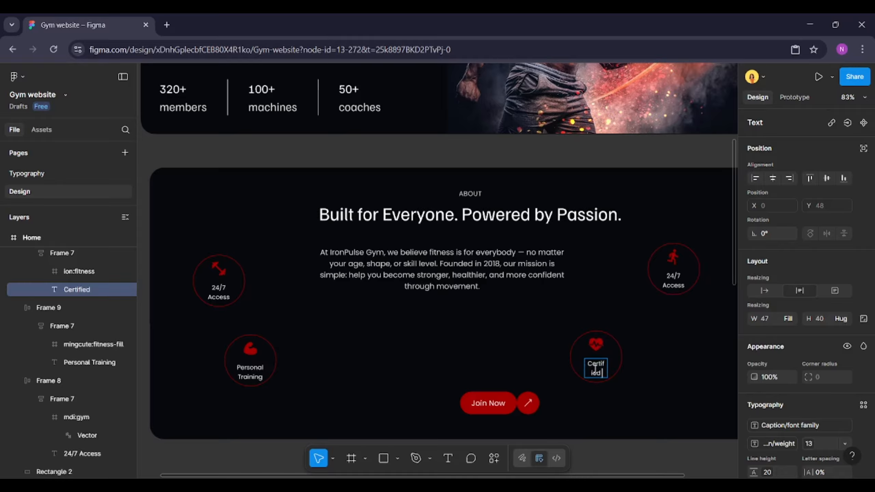
type(" Trainers")
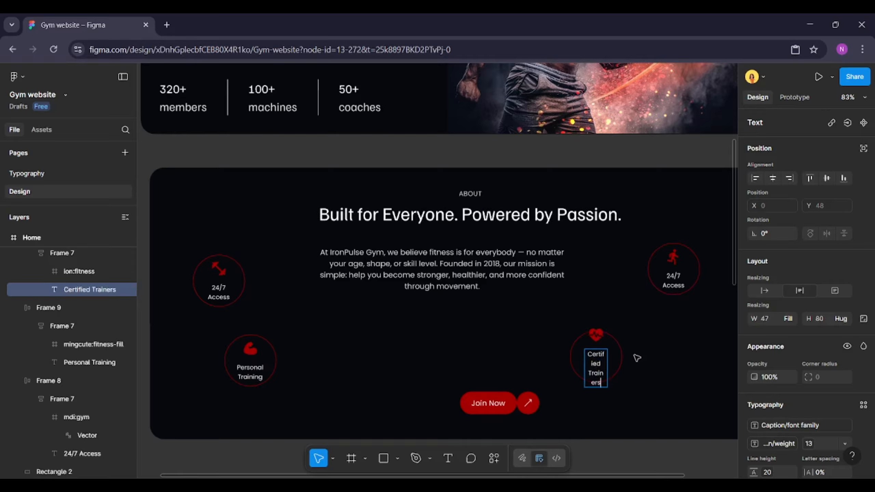
key("Escape")
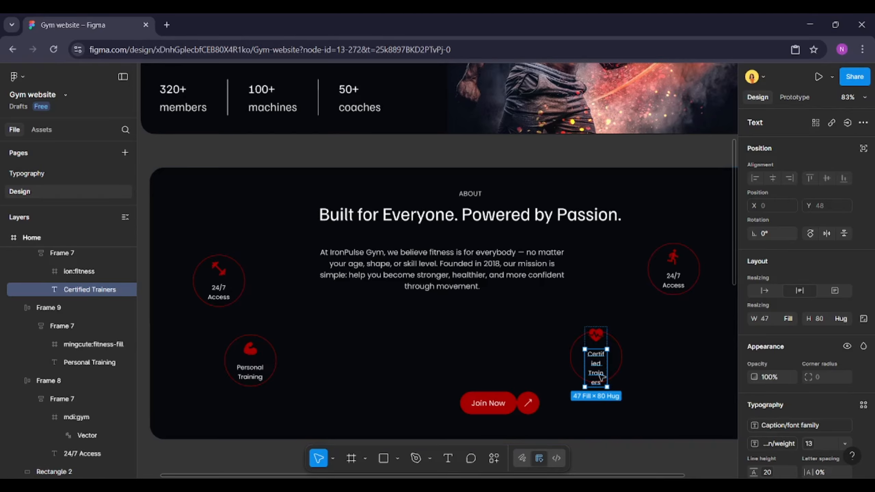
left_click_drag(606, 368, 615, 365)
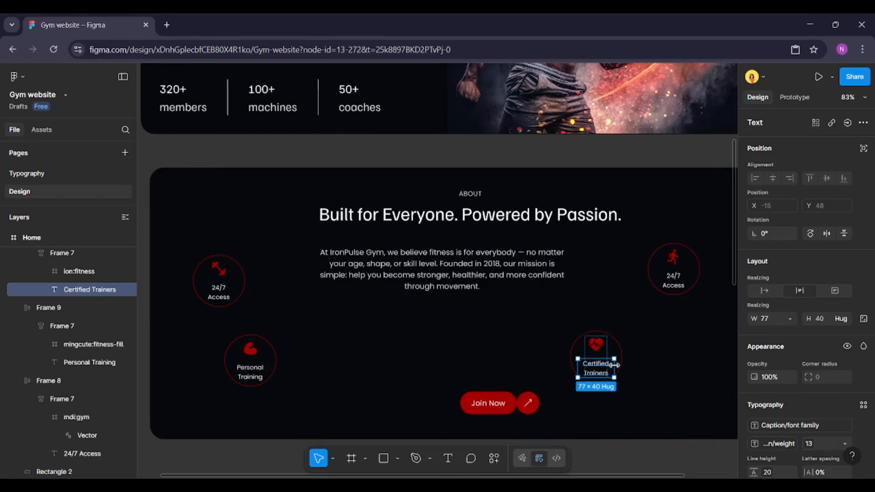
Change the upper-right badge's label to "Modern Vibes" and narrow its text box so it wraps onto two lines
double_click(681, 282)
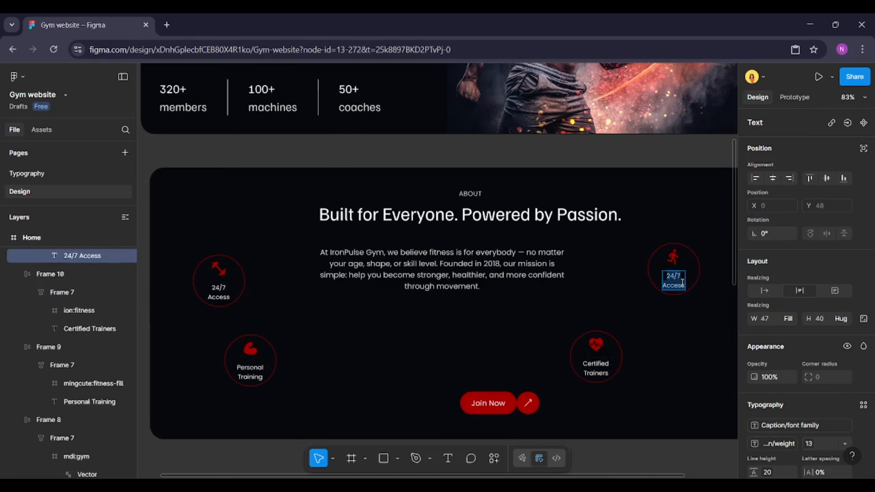
type("Mode")
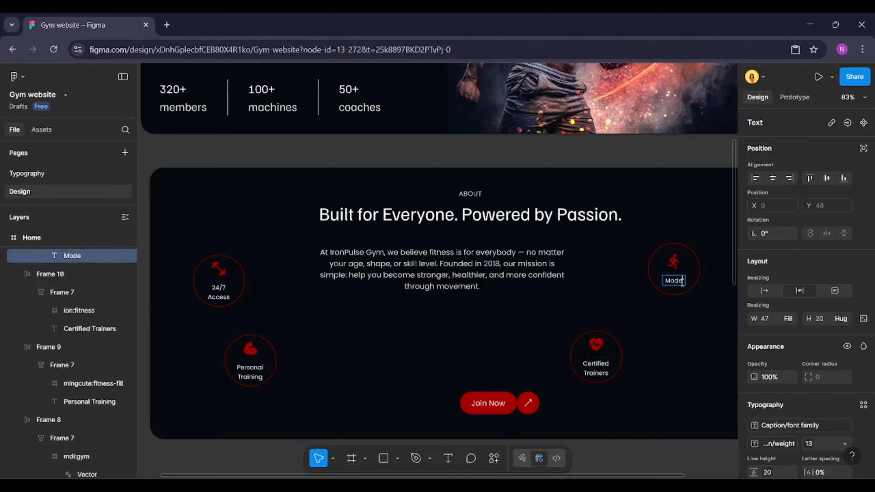
type("rn Vi")
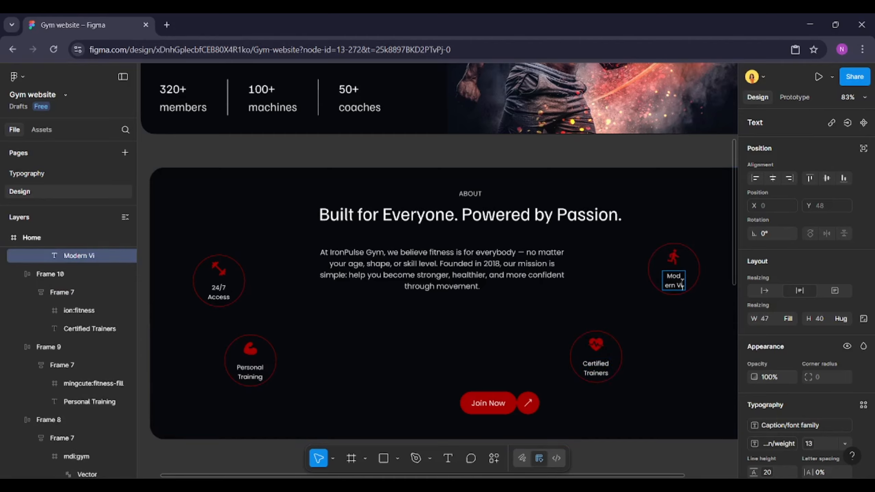
type("bes")
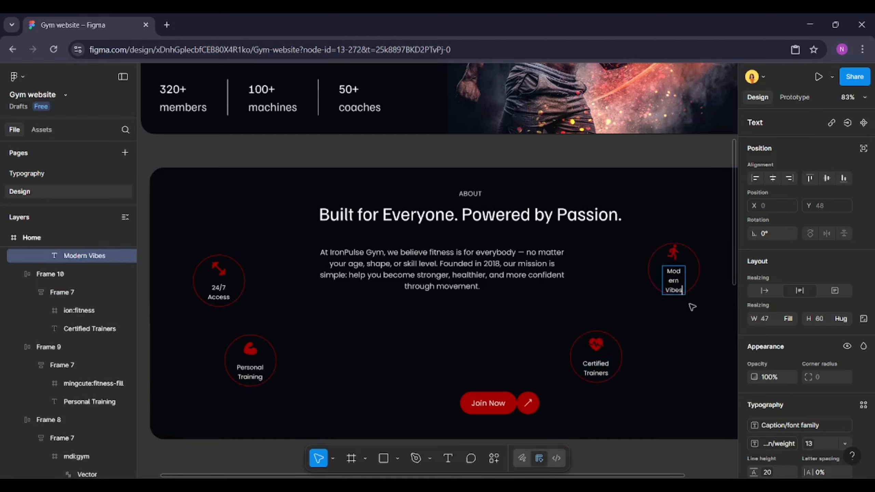
left_click(764, 290)
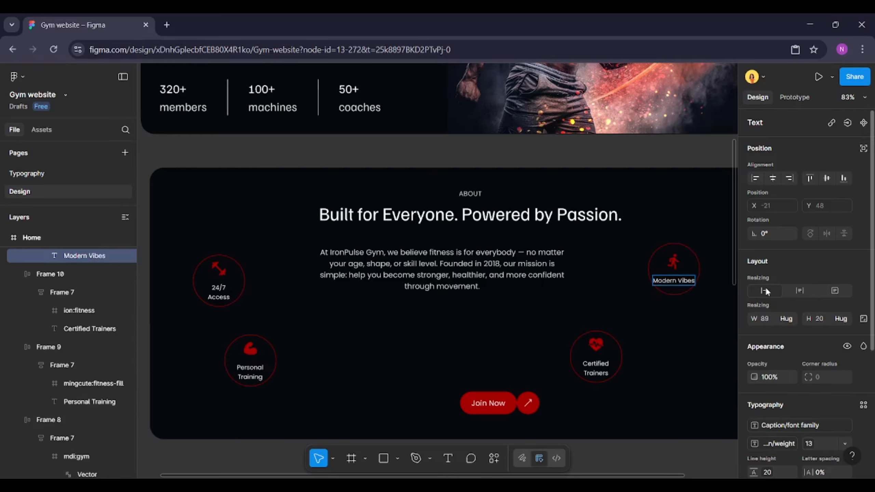
key("Escape")
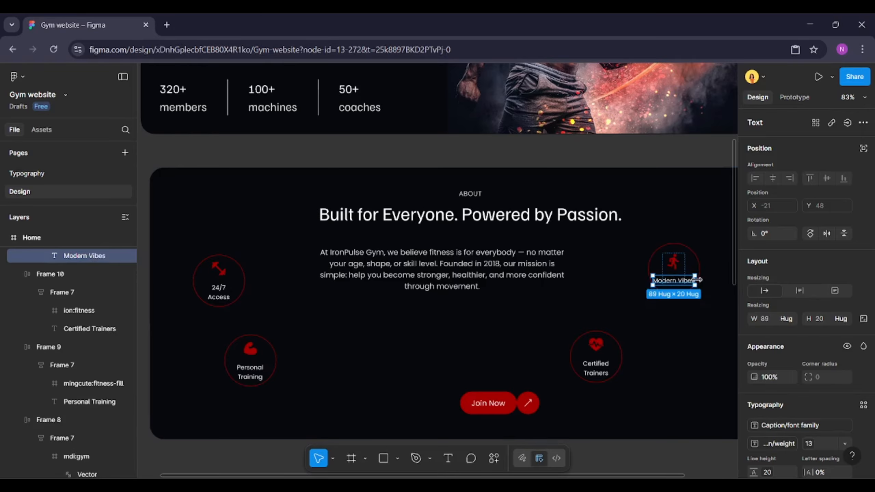
left_click_drag(696, 280, 690, 280)
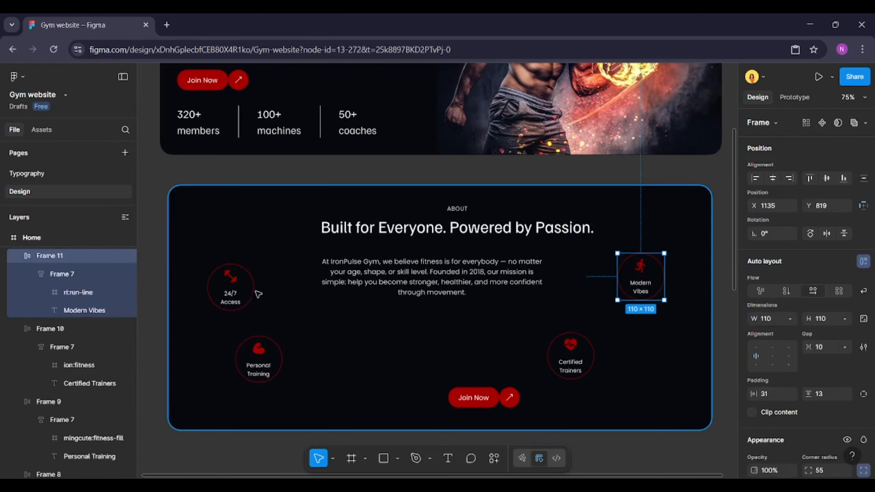
Align the upper pair of badges to the top of their row
left_click(257, 292, "shift")
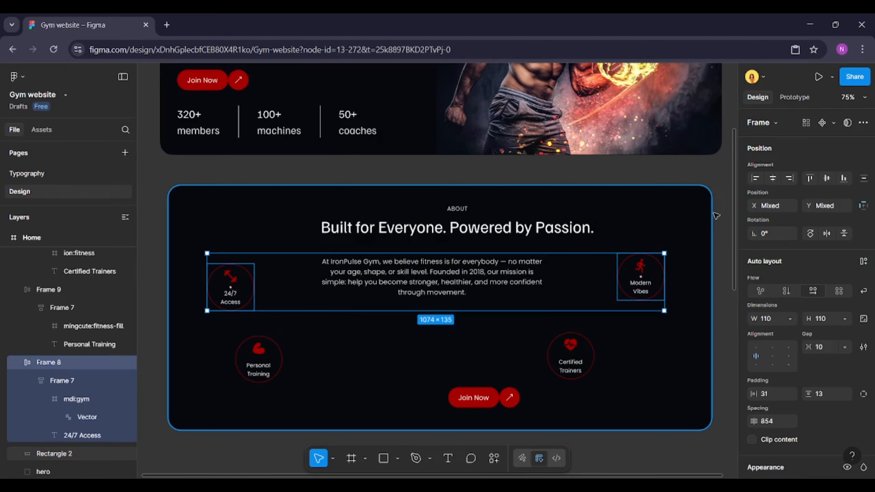
left_click(811, 178)
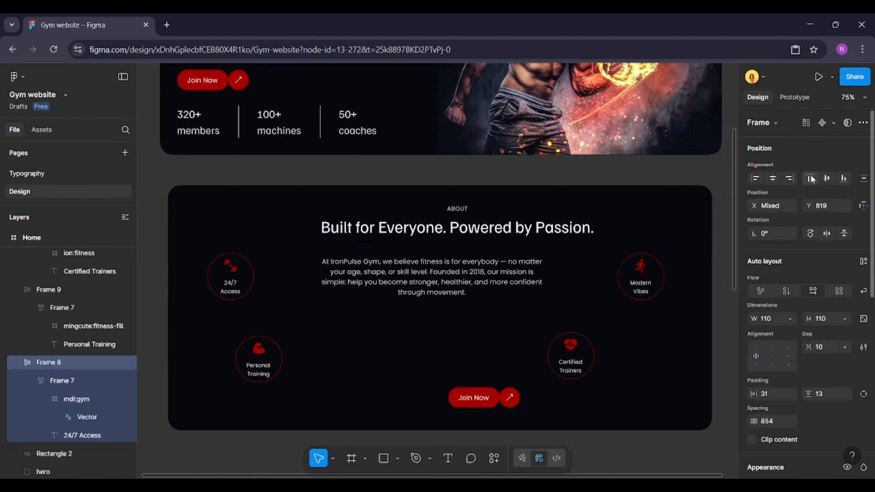
Center the About heading group horizontally in the section and nudge it up 3 px
left_click(496, 235)
key("alt")
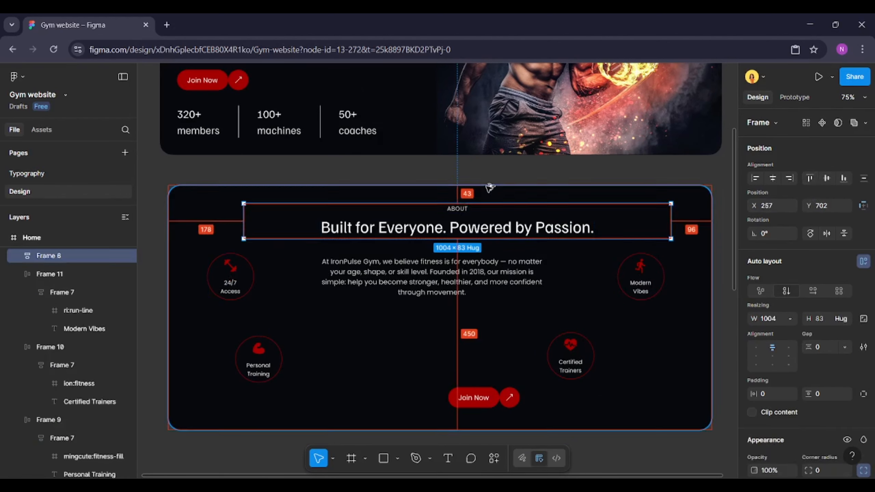
key("alt+h")
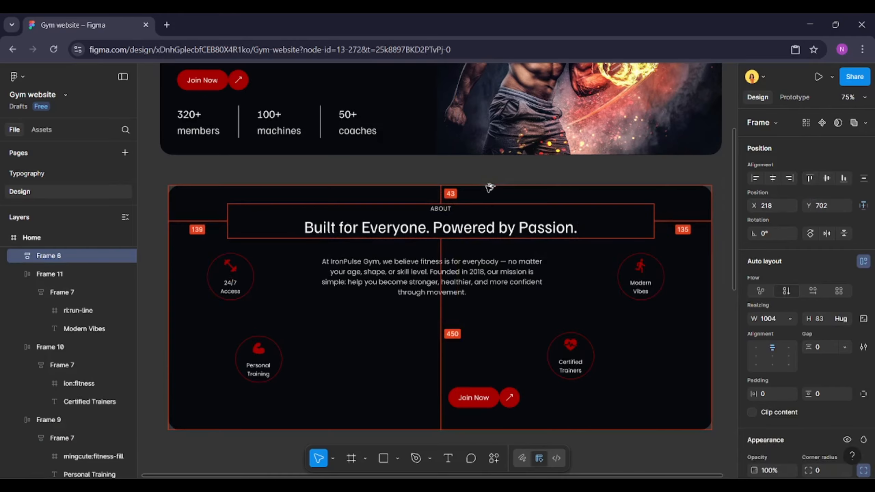
key("Up")
key("Up")
key("Up")
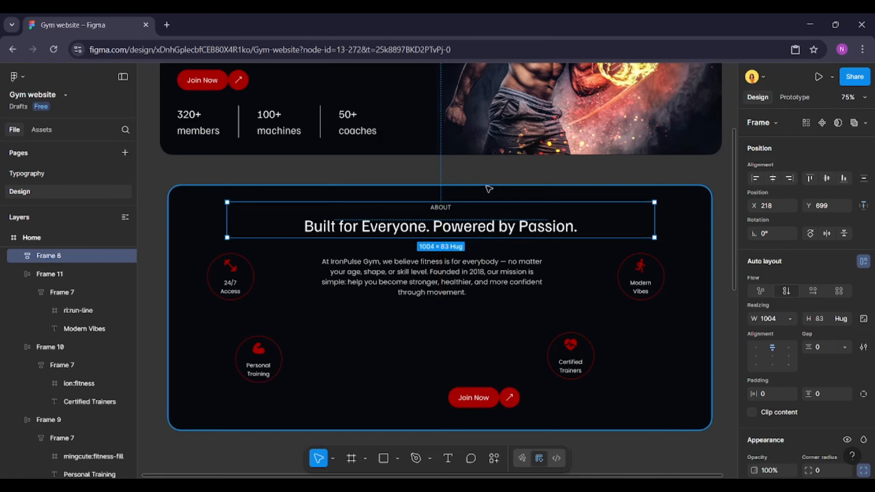
Widen the About paragraph's text box to about 601 px so it fits on three lines
left_click(443, 290)
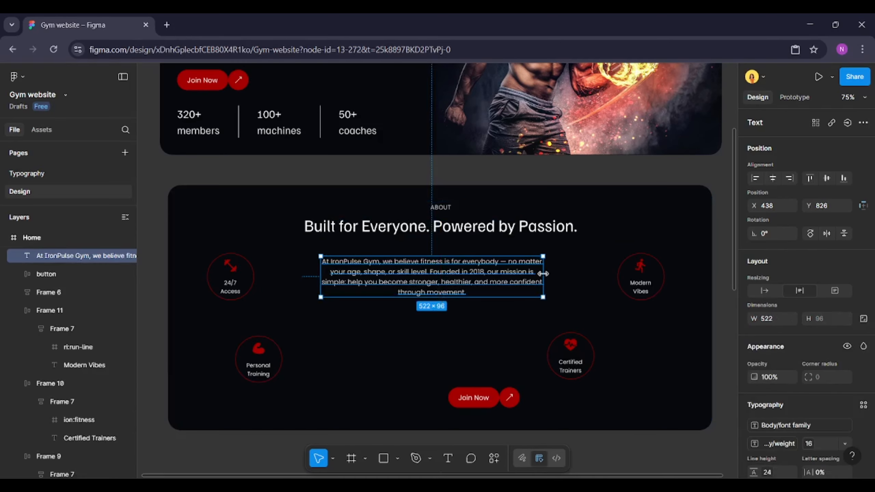
left_click_drag(543, 276, 576, 266)
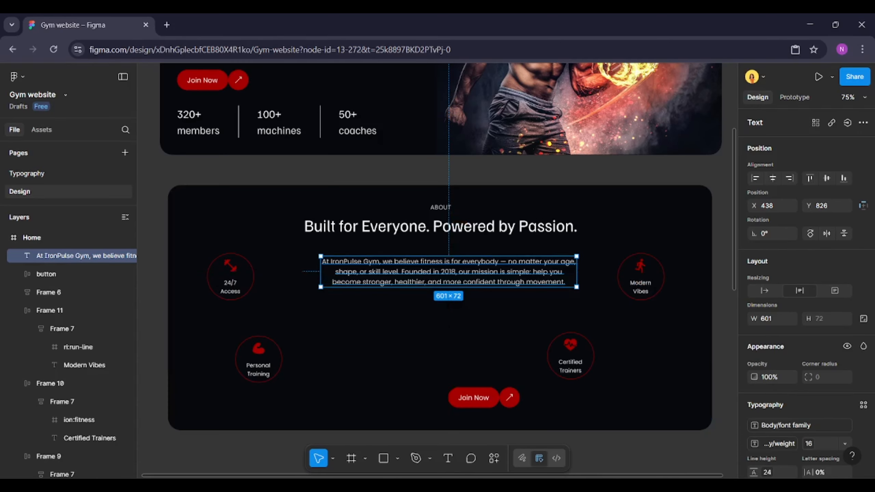
In File Explorer, select about01.png through about05.png in GYM-HOME and drop them onto the About section
mouse_move(388, 485)
left_click(384, 423)
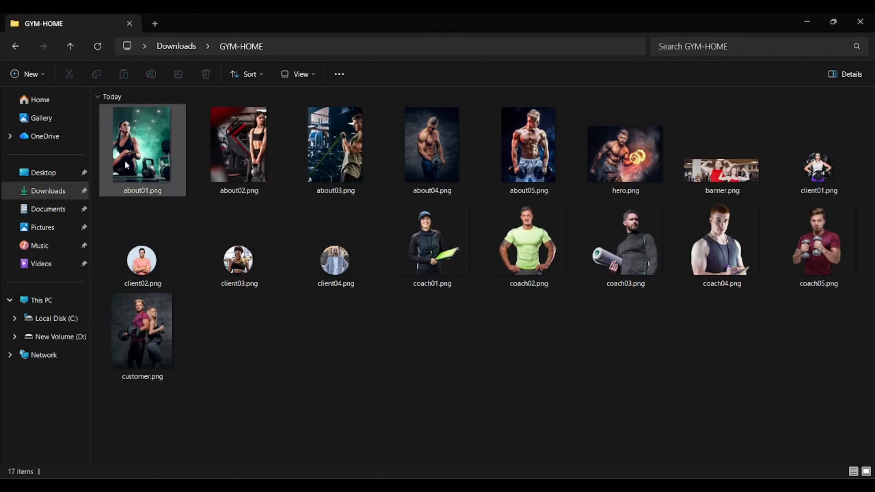
left_click(555, 141, "shift")
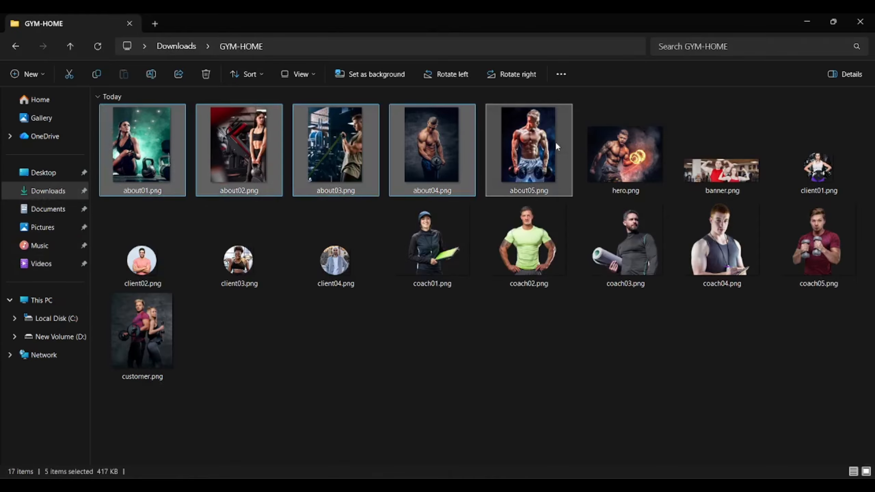
left_click_drag(555, 141, 418, 322)
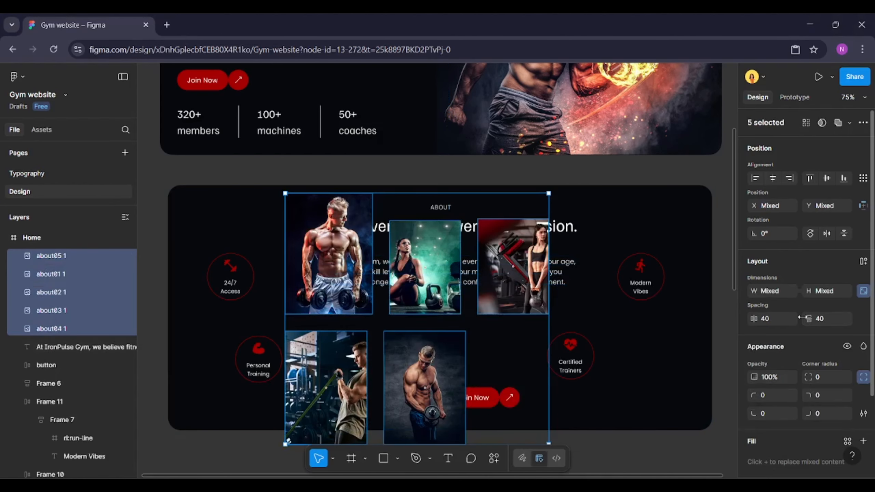
Set the corner radius of the five imported images to 20
scroll(825, 245, "down", 3)
left_click(825, 278)
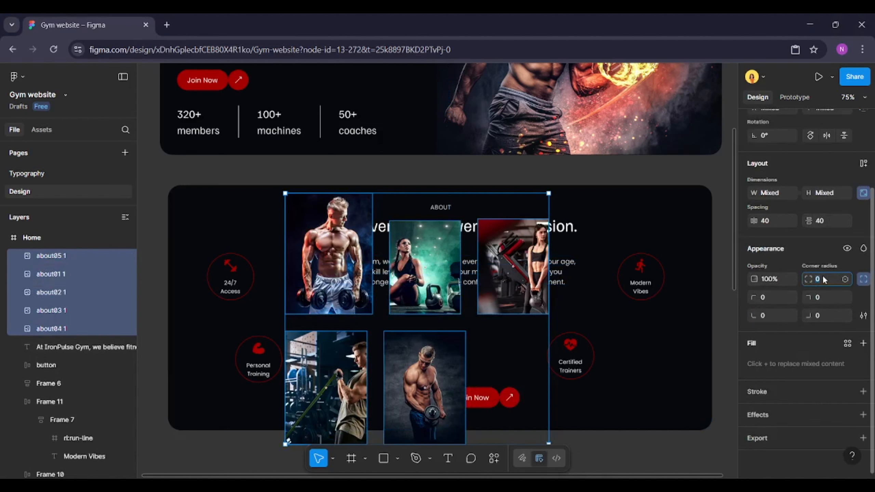
key("Return")
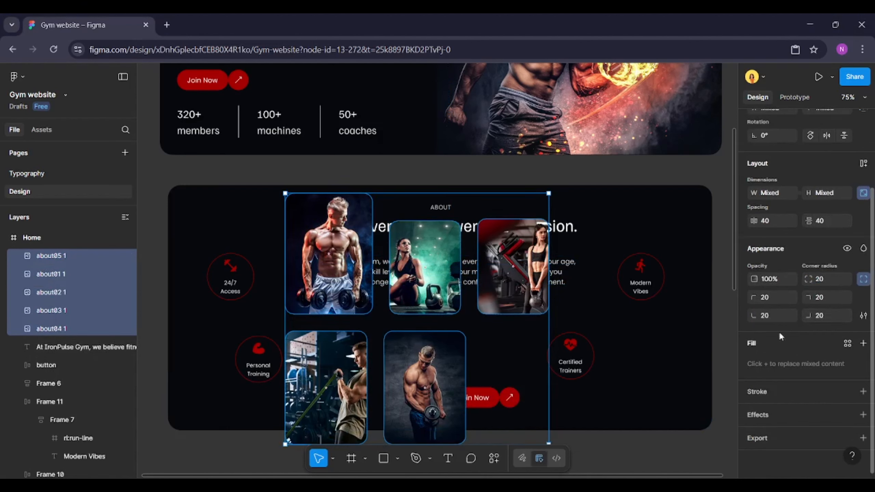
Apply corner smoothing to the five images' corners
left_click(863, 316)
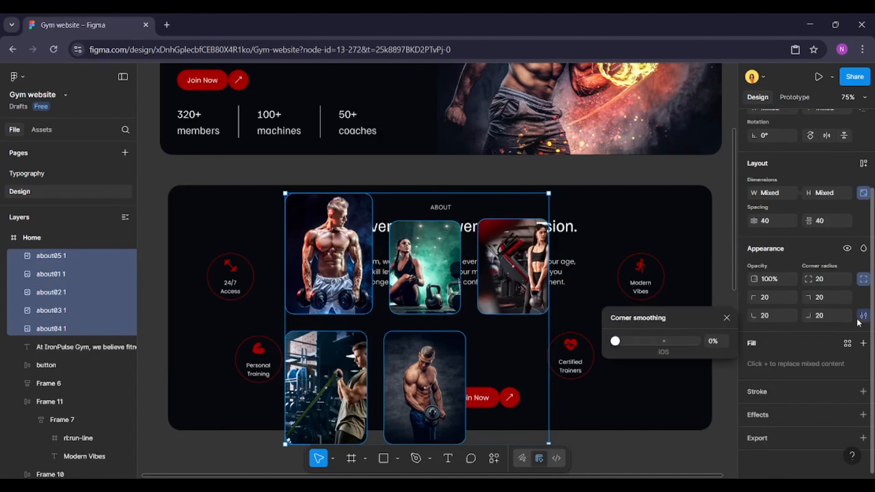
left_click(663, 341)
left_click(726, 317)
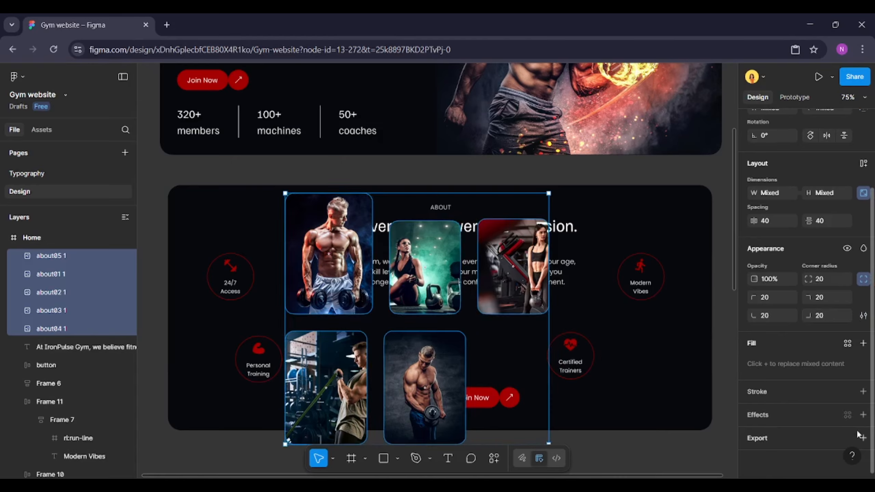
Add a stroke to the five images using the light gray colour style
left_click(863, 393)
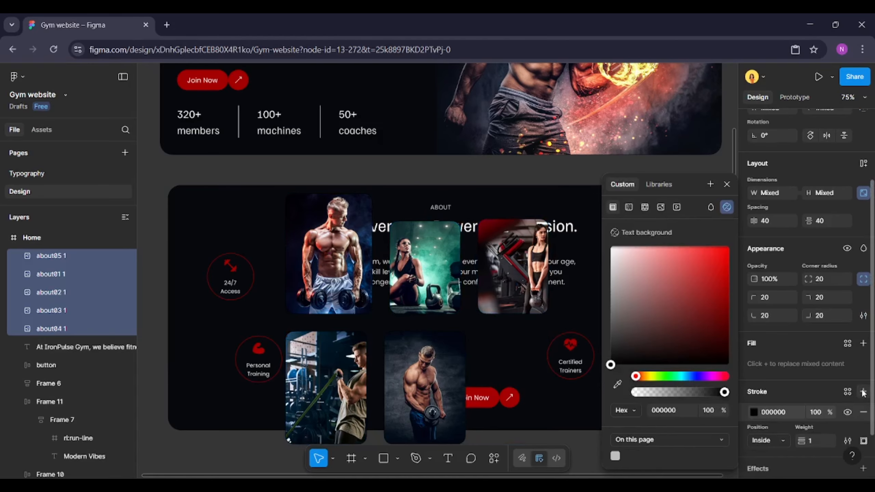
left_click(848, 338)
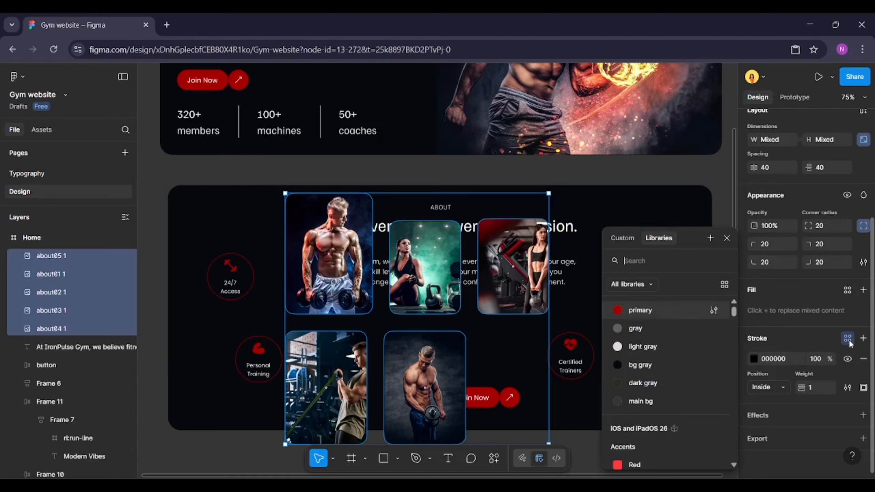
left_click(643, 347)
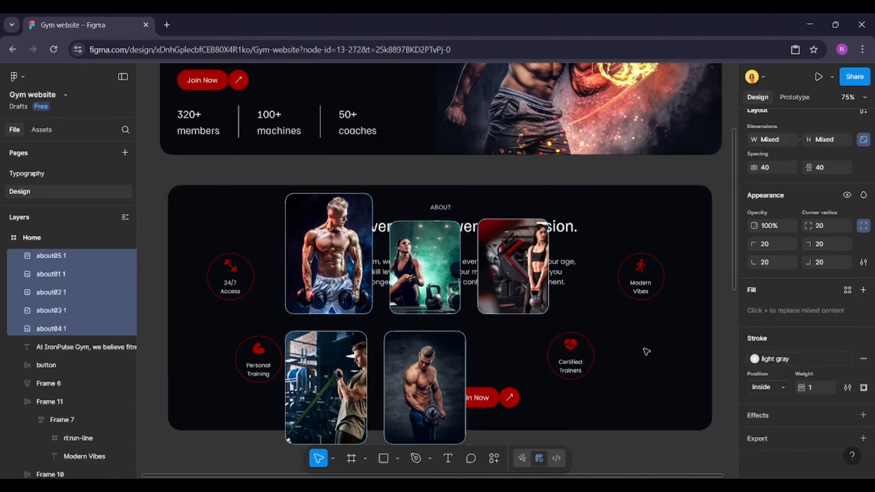
Move the about05 image to the middle of the About section, near the paragraph
scroll(823, 208, "up", 4)
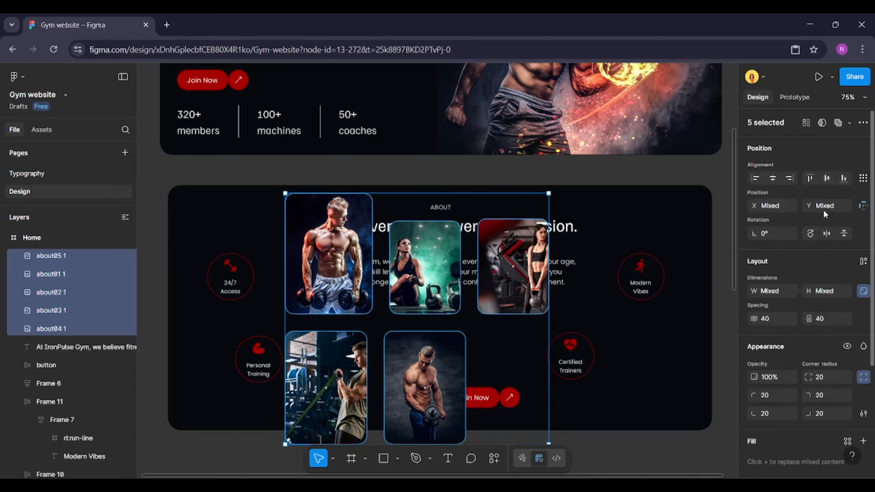
left_click(363, 256)
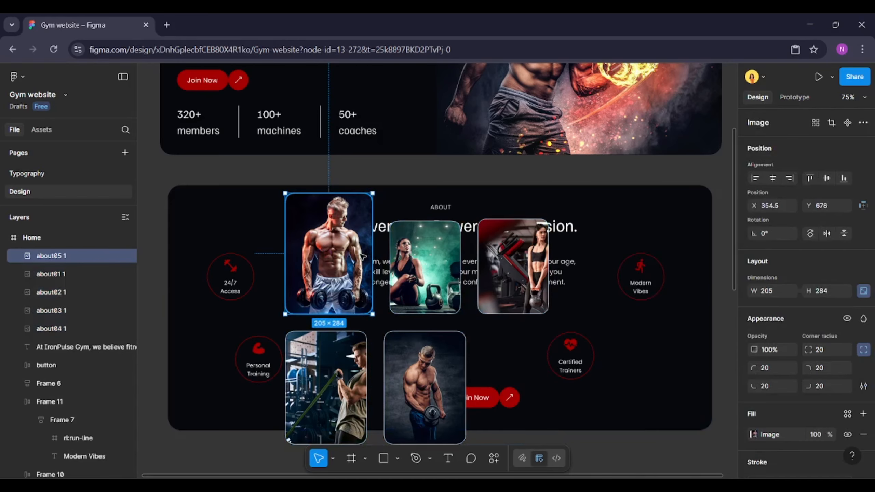
left_click_drag(341, 252, 442, 323)
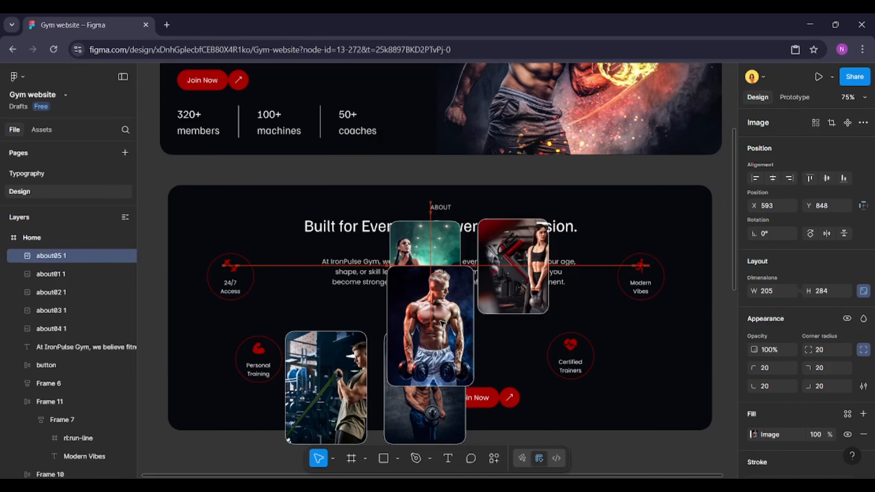
Rearrange the five images into an overlapping horizontal row across the middle of the About section
left_click(432, 414)
left_click_drag(432, 414, 385, 361)
left_click(333, 416)
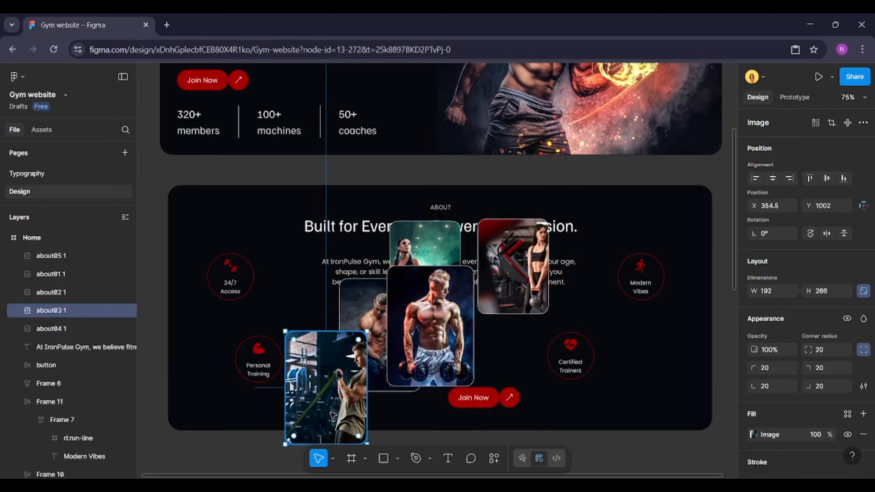
left_click_drag(334, 417, 497, 356)
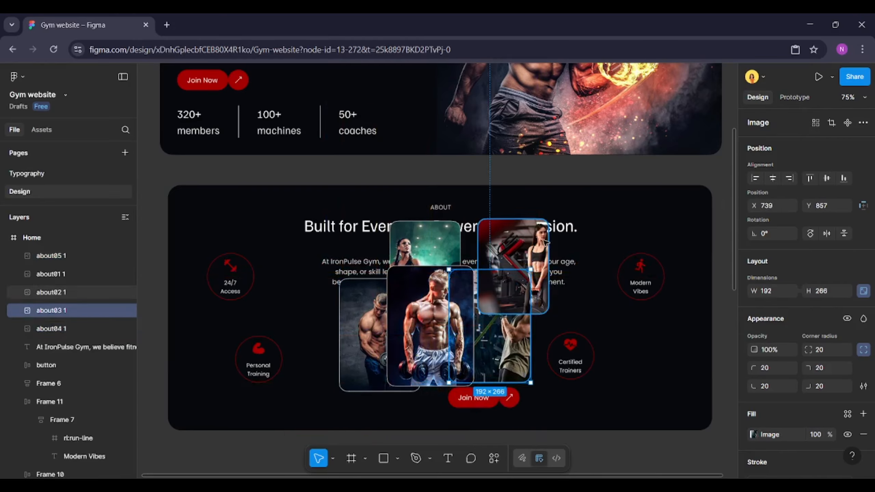
left_click(522, 247)
left_click_drag(522, 247, 552, 316)
left_click(419, 238)
left_click_drag(433, 245, 343, 321)
Select the middle images and bring them to the front of the image stack
left_click(382, 293)
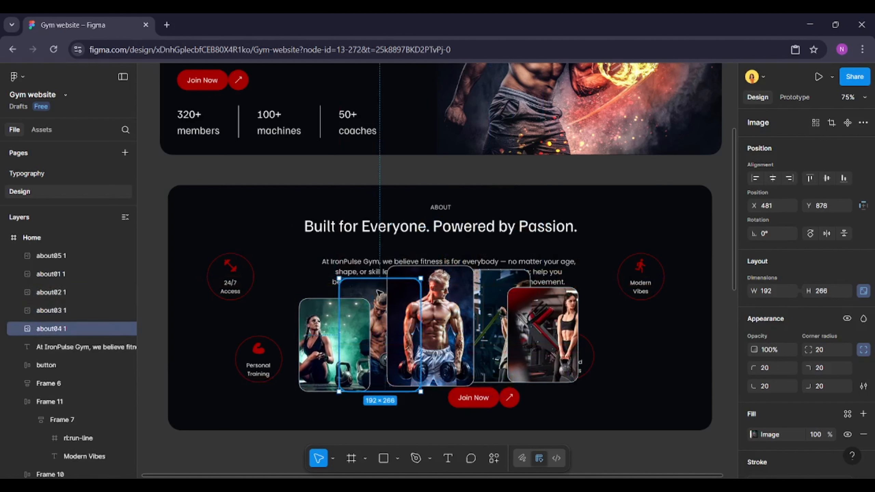
left_click(486, 274, "shift")
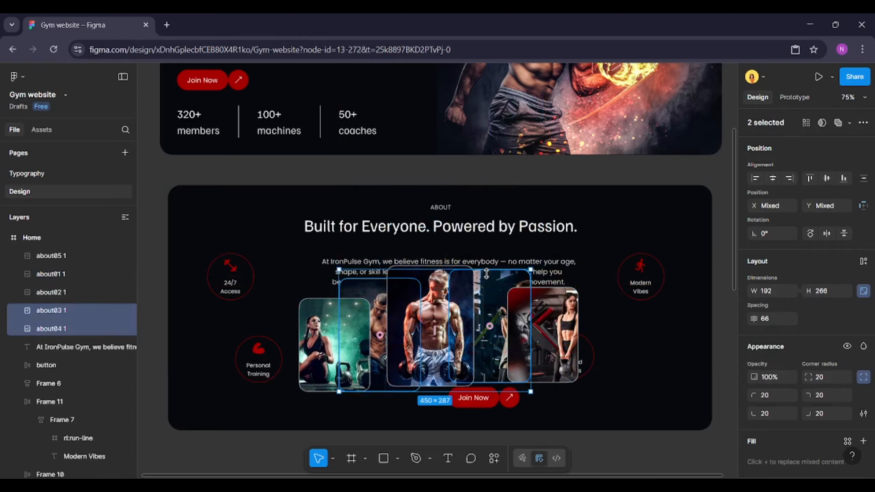
left_click(432, 281, "shift")
right_click(433, 281)
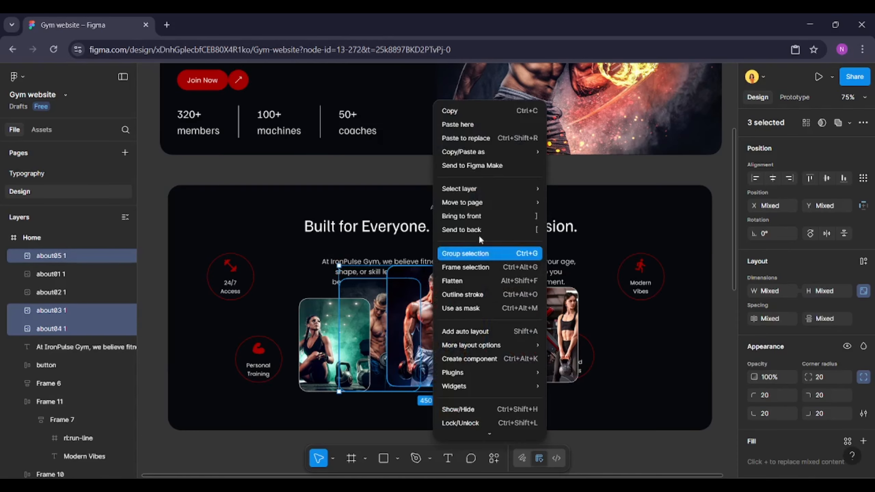
mouse_move(472, 202)
left_click(474, 217)
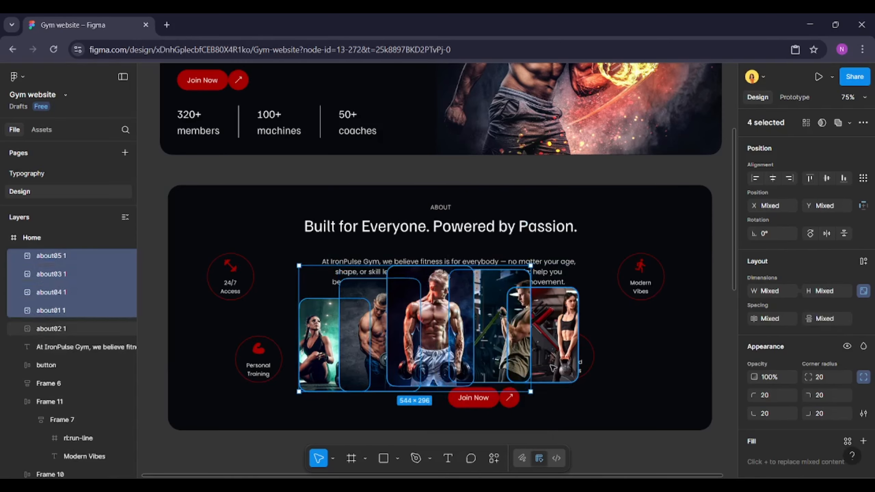
Select all five images and distribute them with equal horizontal spacing
left_click(572, 378, "shift")
key("alt+s")
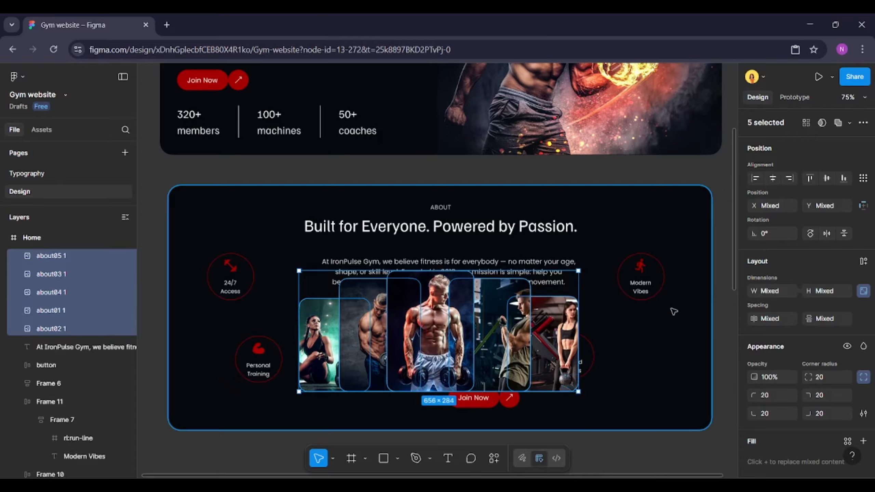
left_click(863, 177)
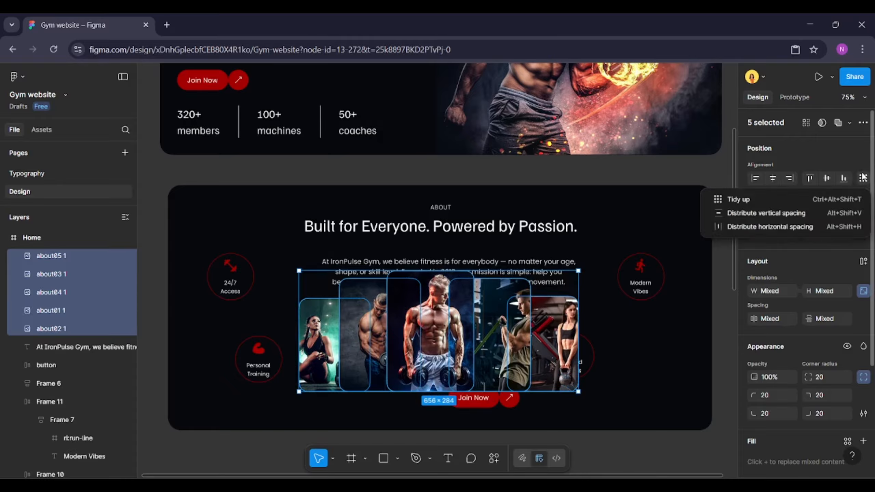
left_click(774, 228)
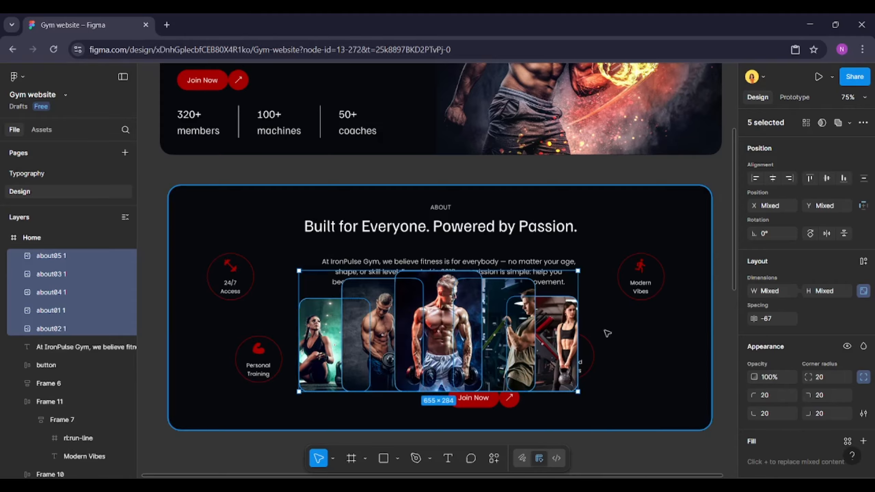
Rotate the rightmost image, about02, to -14°
left_click(560, 336)
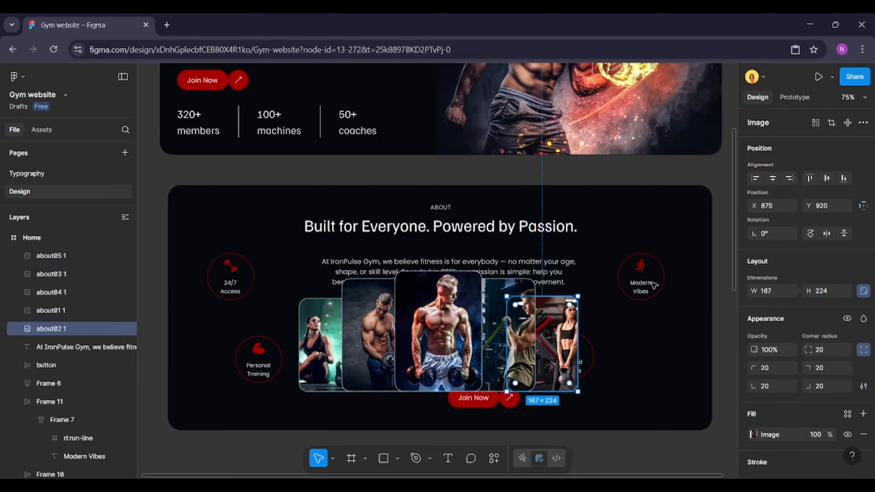
left_click(772, 234)
type("-")
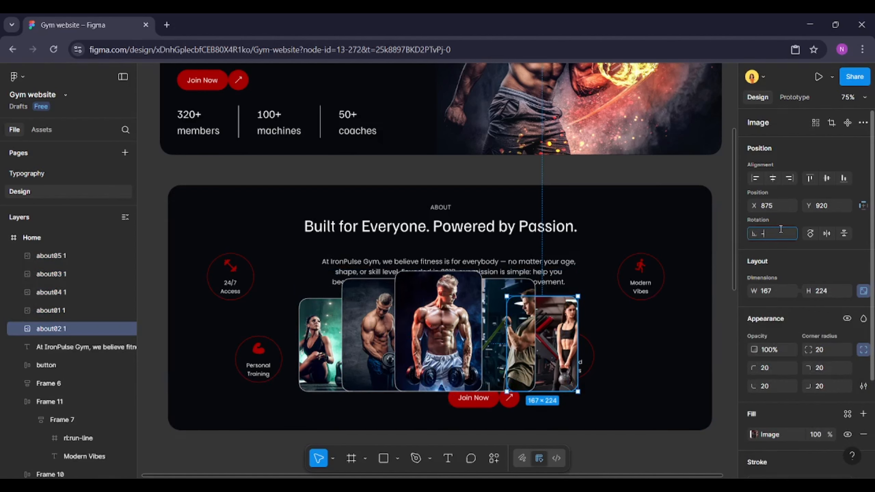
type("14")
key("Return")
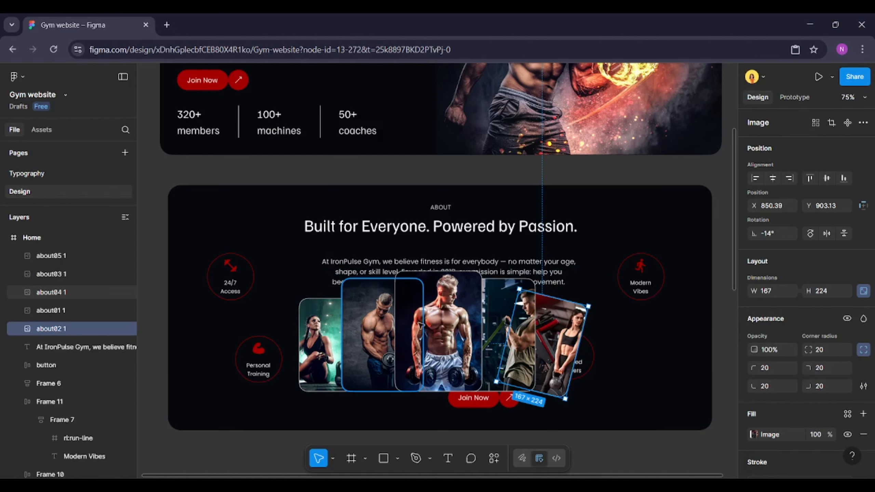
Rotate the about03 image, right of centre, to -10°
left_click(497, 315)
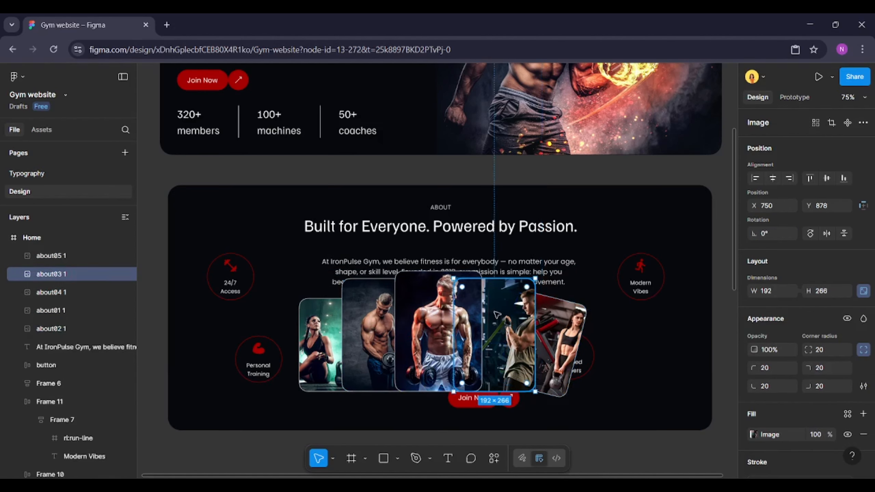
left_click(775, 233)
type("-10")
key("Return")
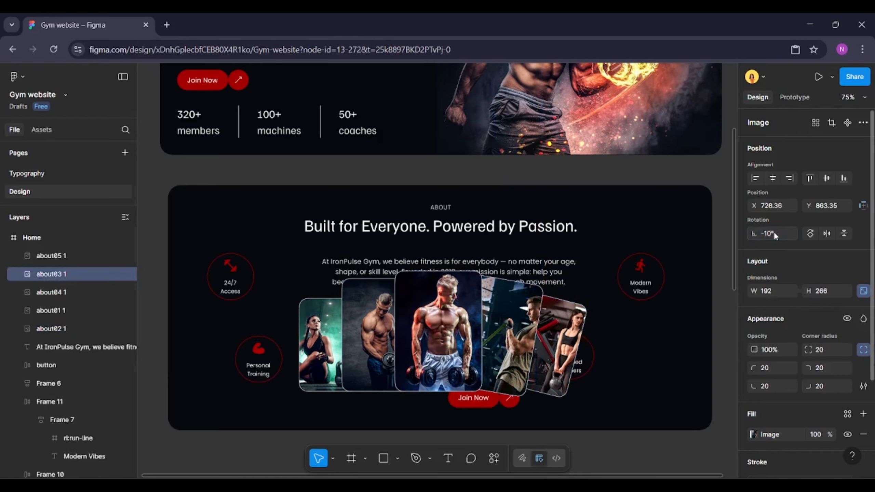
Rotate the about04 image, left of centre, to 10°
left_click(372, 311)
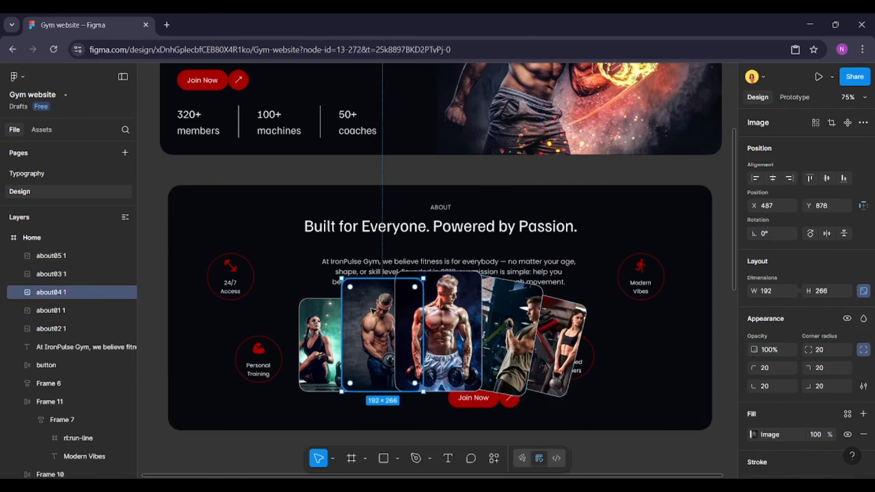
left_click(774, 234)
type("1")
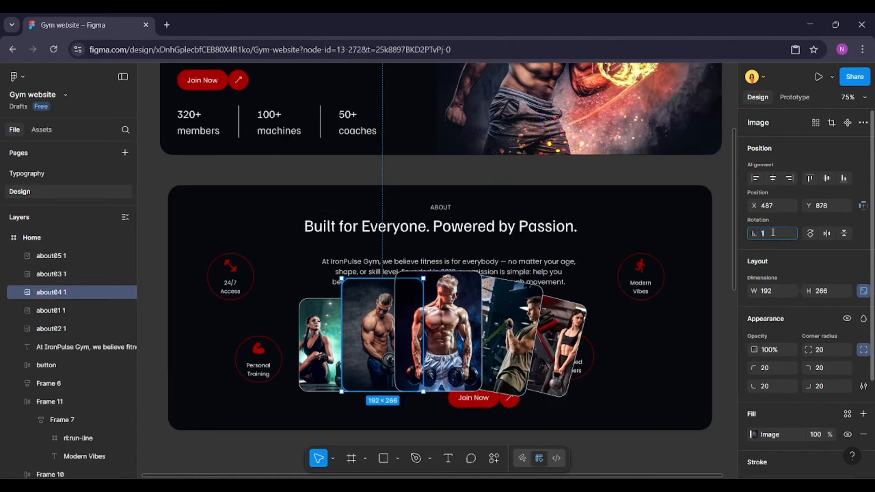
type("0")
key("Return")
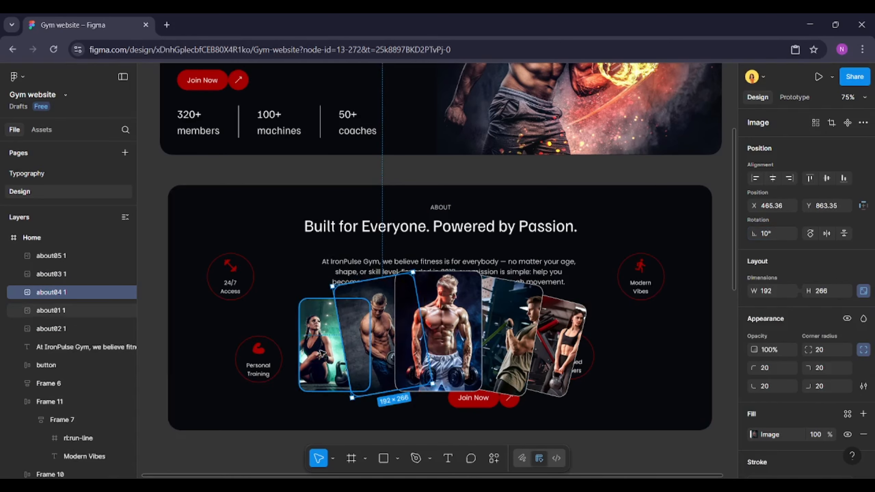
Rotate the leftmost image, about01, to 14°
left_click(335, 351)
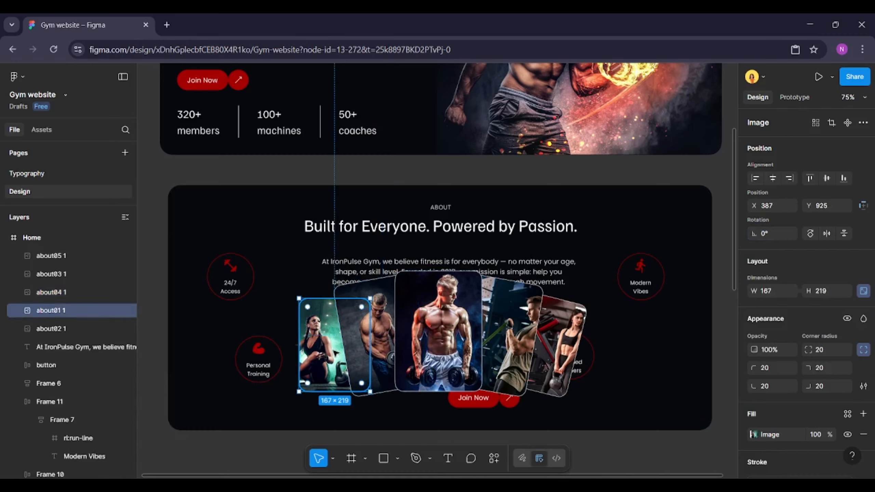
left_click(771, 232)
type("14")
key("Return")
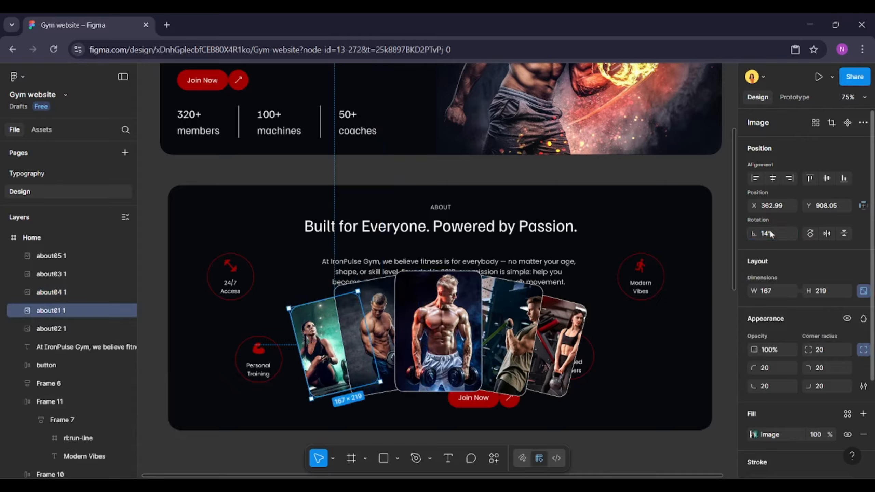
Redistribute the five tilted images horizontally and tighten their spacing to -139
left_click(386, 317, "shift")
left_click(514, 331, "shift")
left_click(578, 319, "shift")
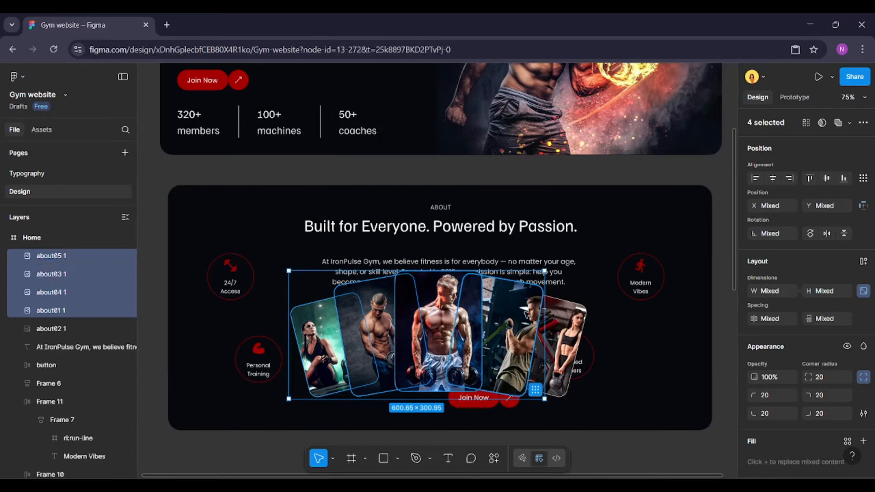
left_click(578, 319, "shift")
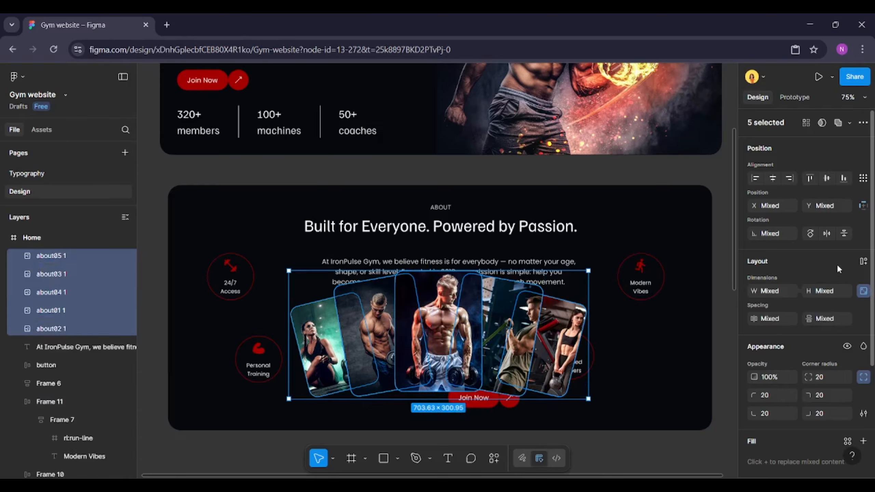
left_click(863, 178)
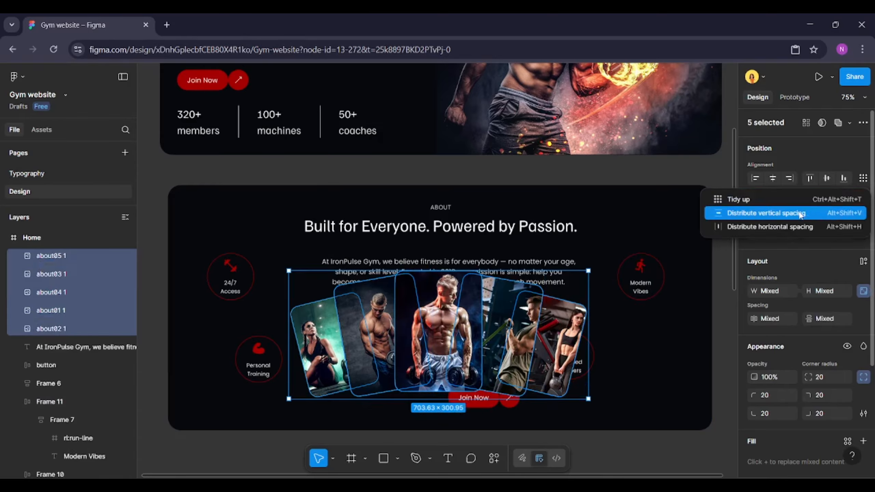
left_click(788, 224)
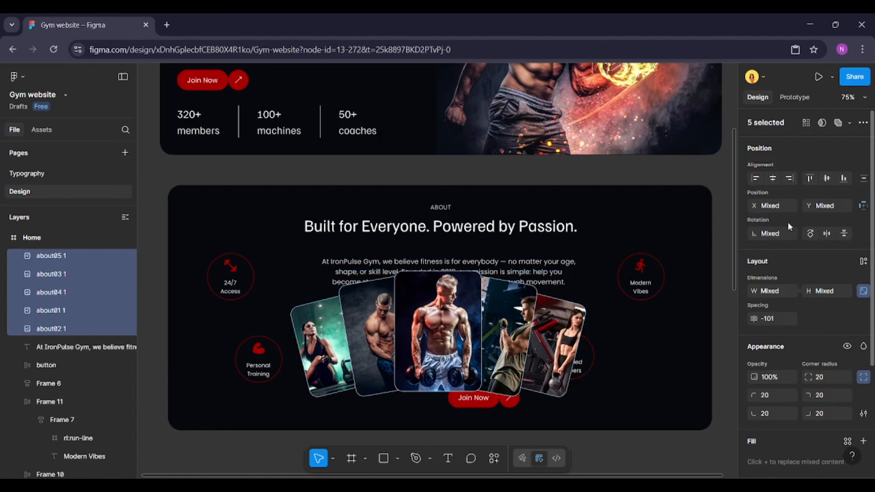
left_click_drag(754, 318, 709, 315)
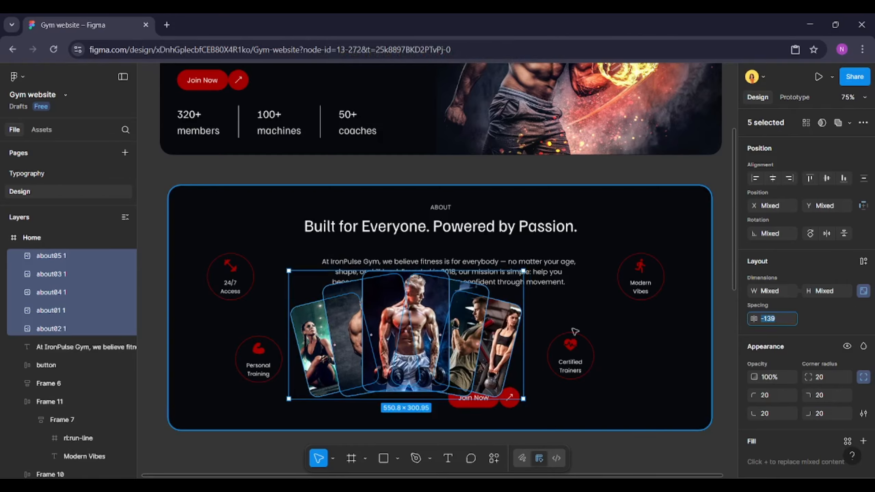
Group the five images into a single group
right_click(509, 329)
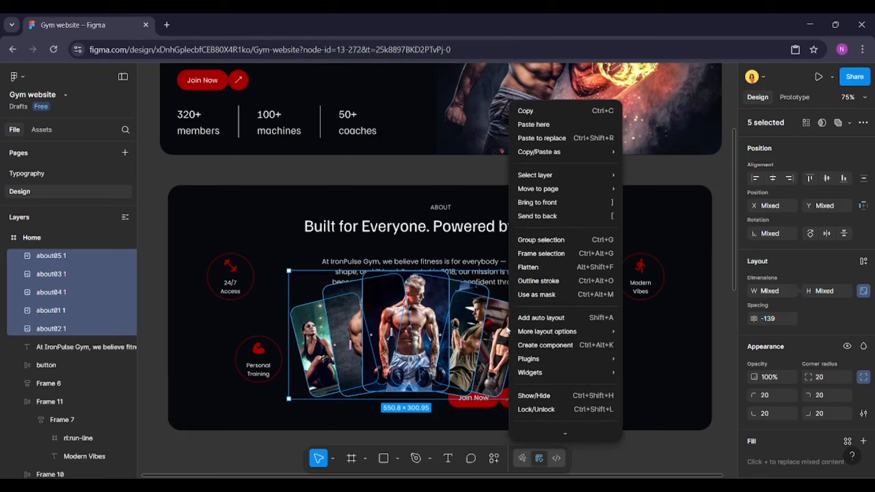
left_click(548, 240)
scroll(471, 296, "down", 2)
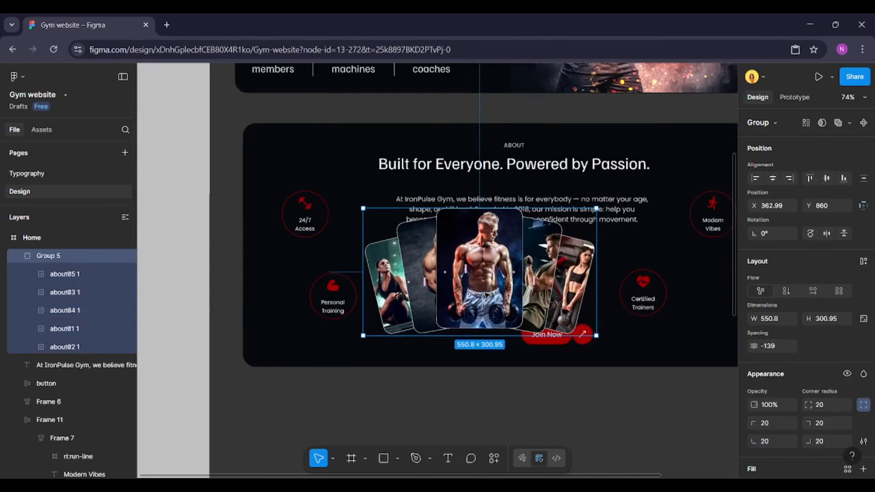
scroll(476, 299, "up", 5)
scroll(470, 296, "down", 4)
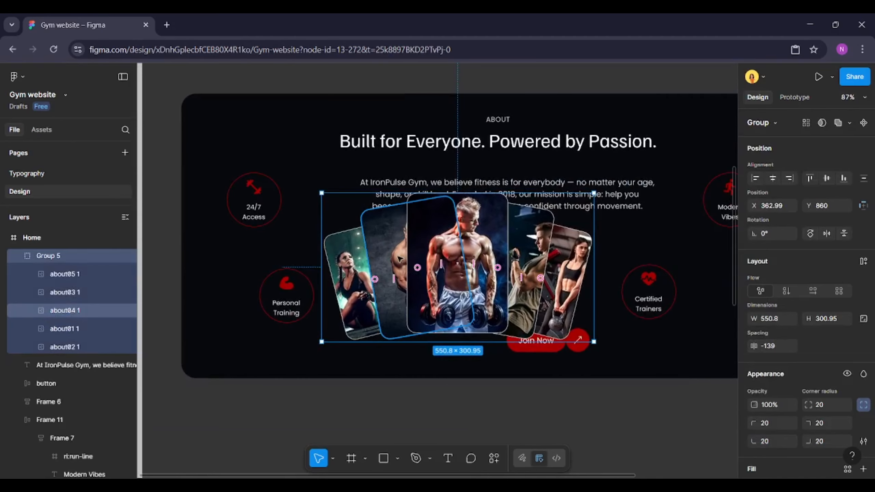
Crop the about04 image fill to reposition the figure within its frame
left_click(400, 258)
scroll(851, 357, "down", 4)
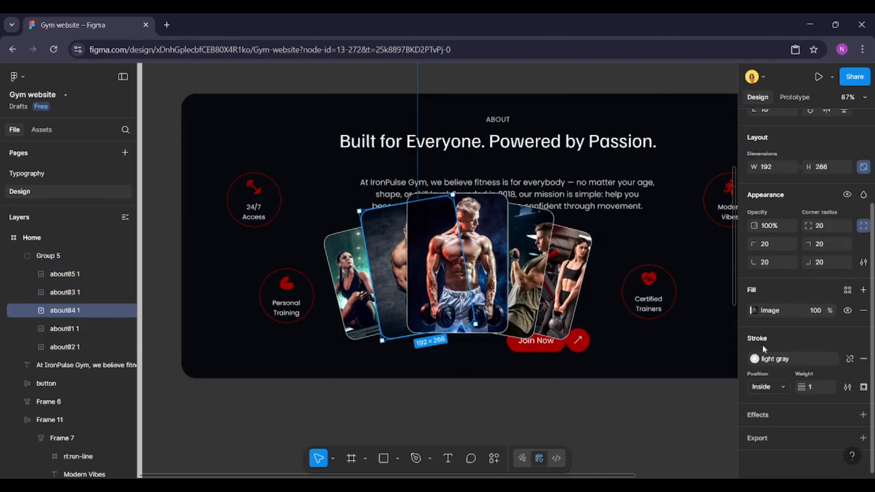
left_click(757, 311)
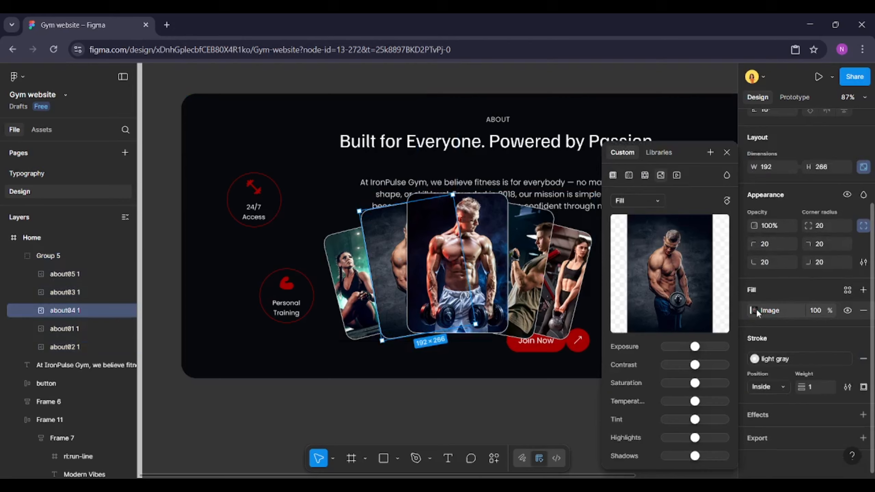
left_click(639, 195)
left_click(643, 229)
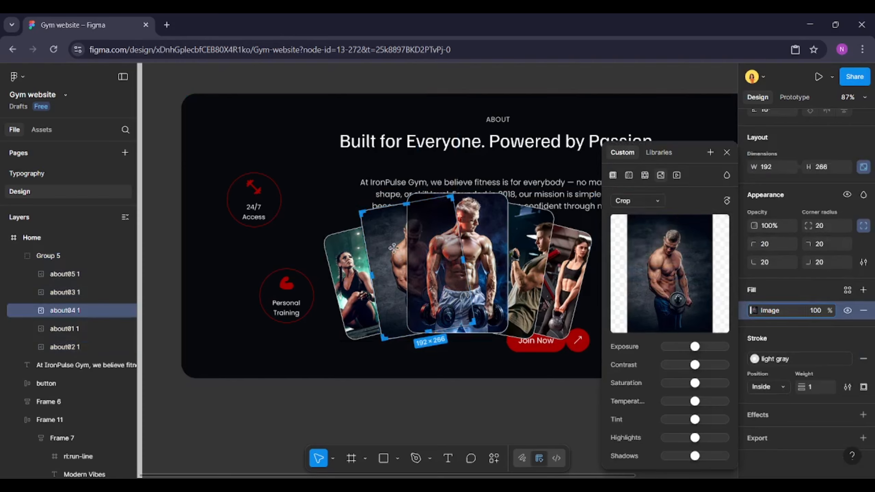
left_click_drag(393, 248, 385, 240)
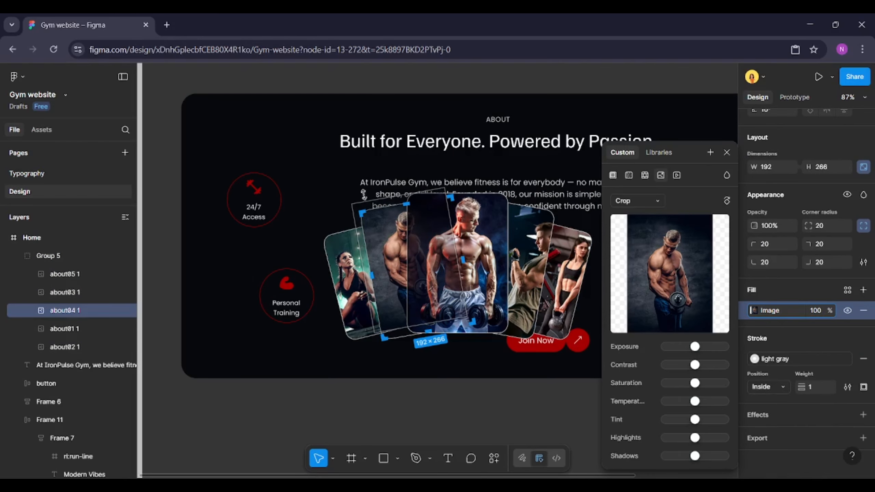
left_click_drag(363, 194, 361, 186)
left_click_drag(388, 239, 386, 254)
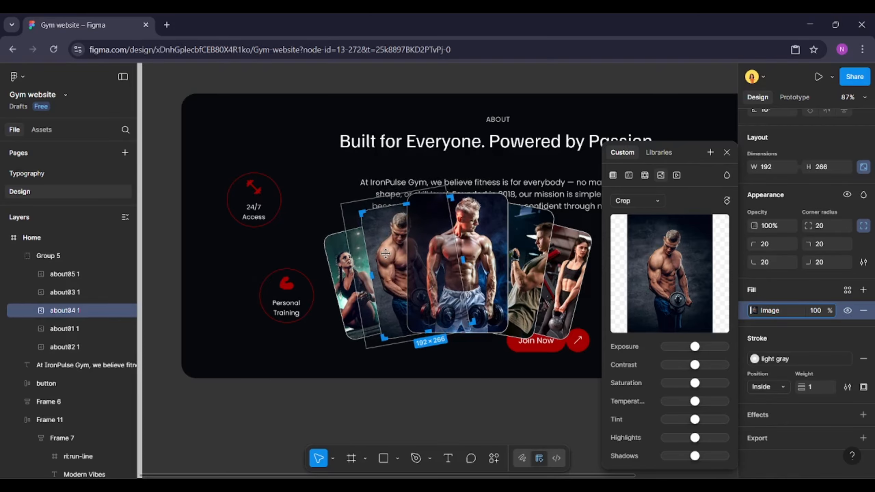
left_click(161, 252)
Select the heading frame and the image group to check their placement in the About section
scroll(161, 253, "down", 4)
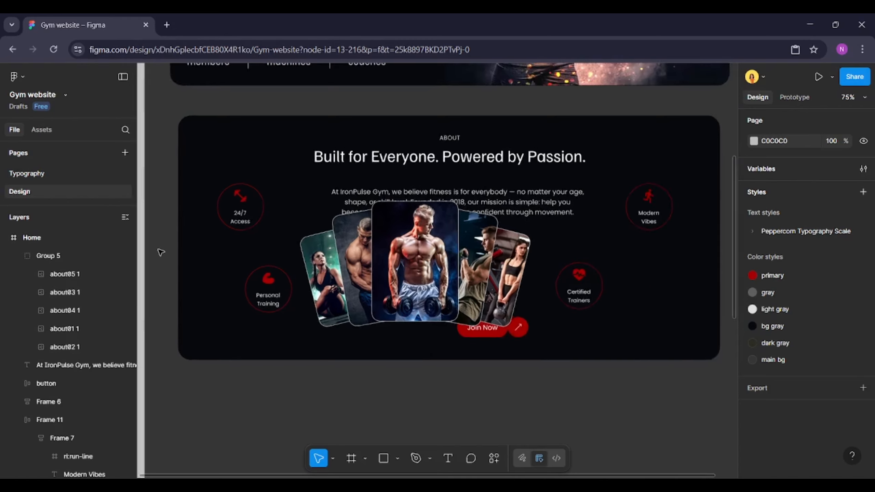
left_click(393, 172)
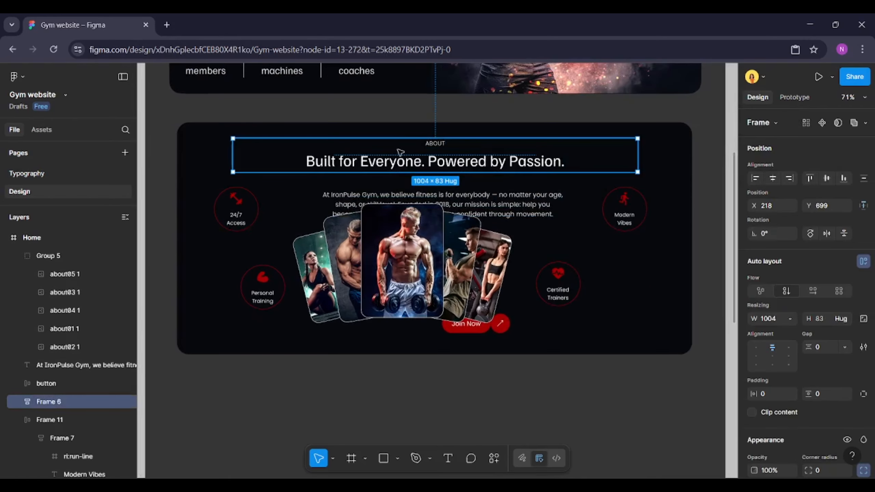
key("alt")
left_click(433, 131, "shift")
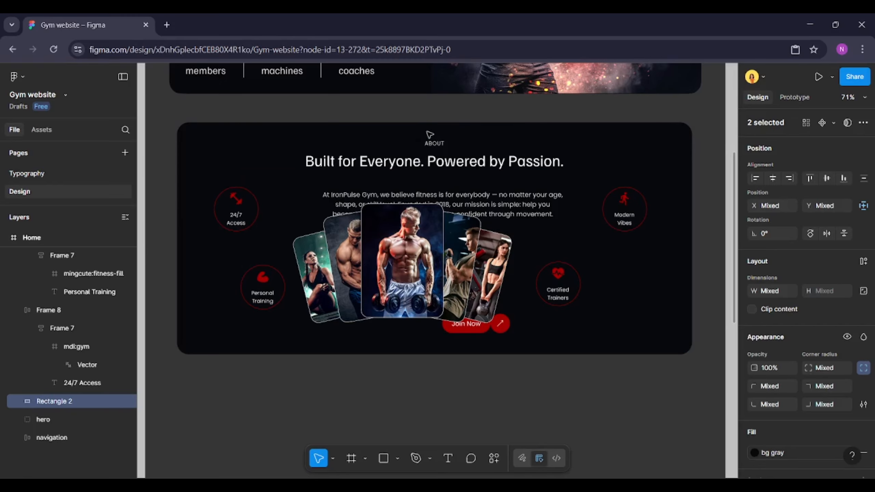
left_click(378, 239)
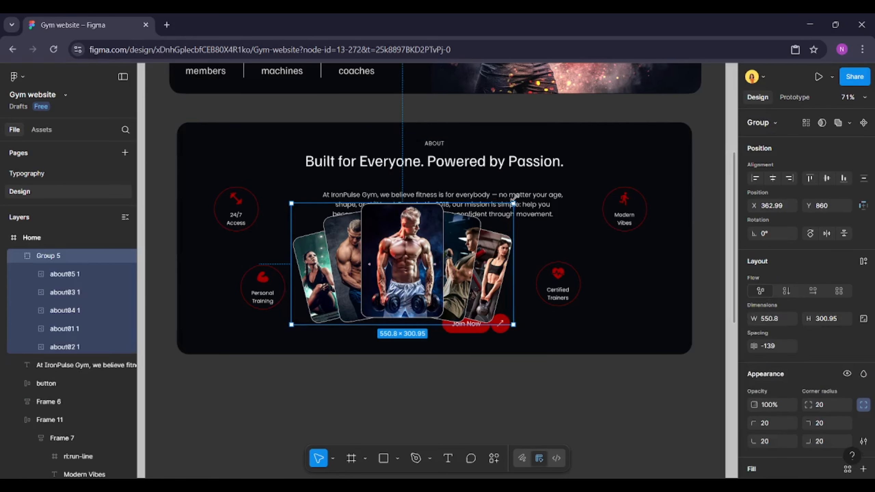
Inspect the paragraph, the heading frame and the background rectangle of the About section
left_click(523, 198)
scroll(793, 276, "down", 5)
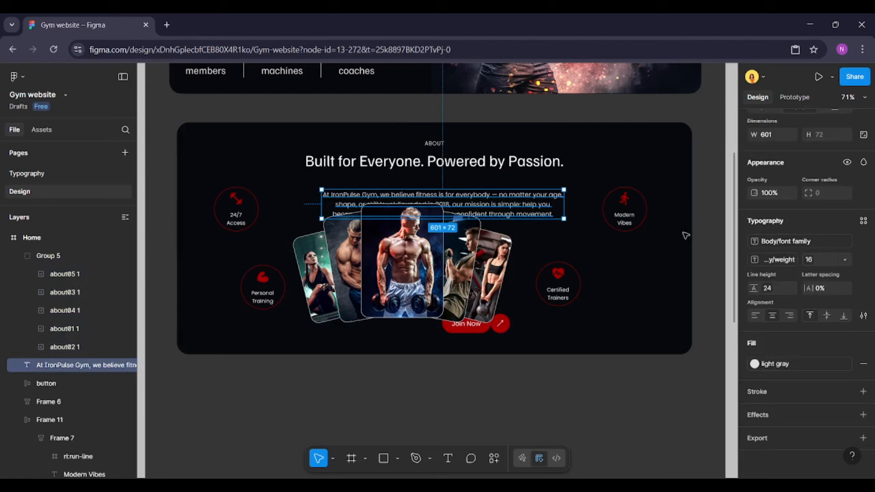
left_click(538, 161, "shift")
key("Return")
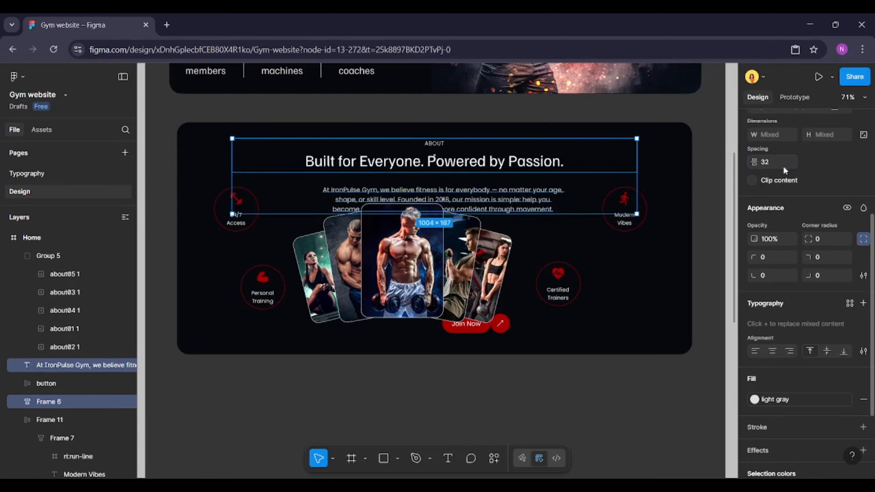
left_click(472, 255)
left_click(604, 340)
scroll(817, 304, "up", 5)
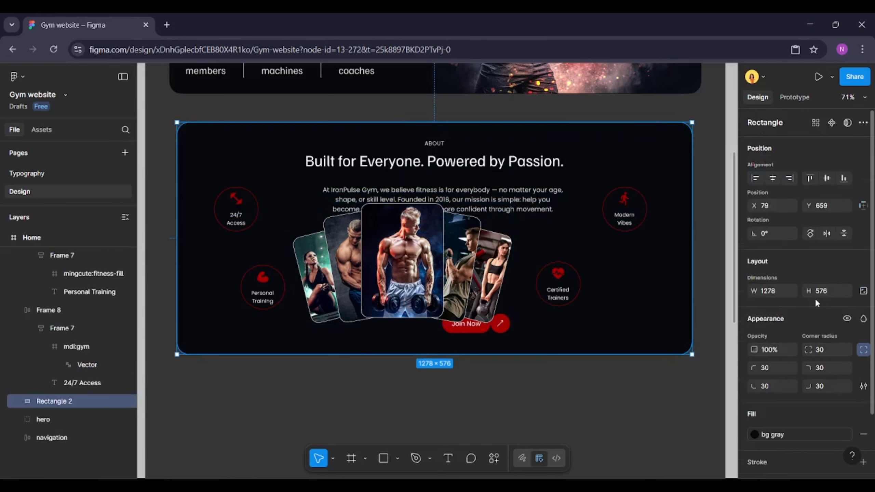
Move the Join Now button and the image collage lower in the About section
left_click_drag(499, 325, 454, 339)
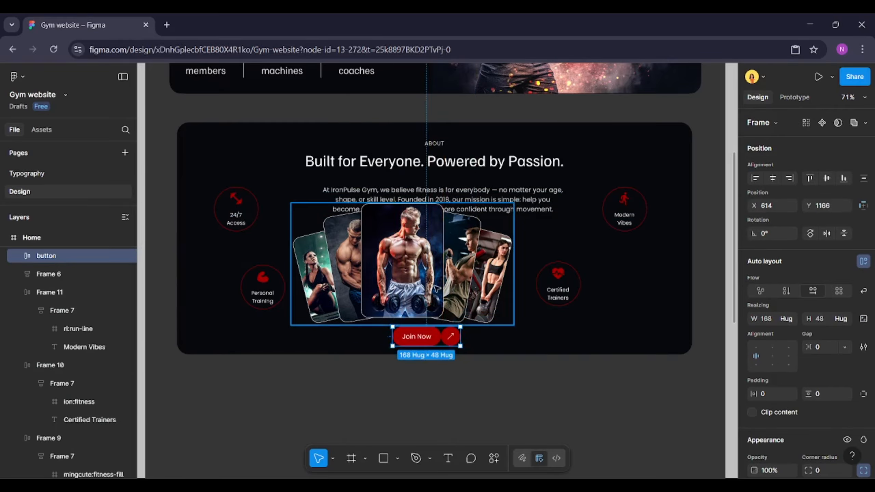
left_click_drag(436, 287, 484, 307)
Set the About background rectangle's height to 672
left_click(687, 289)
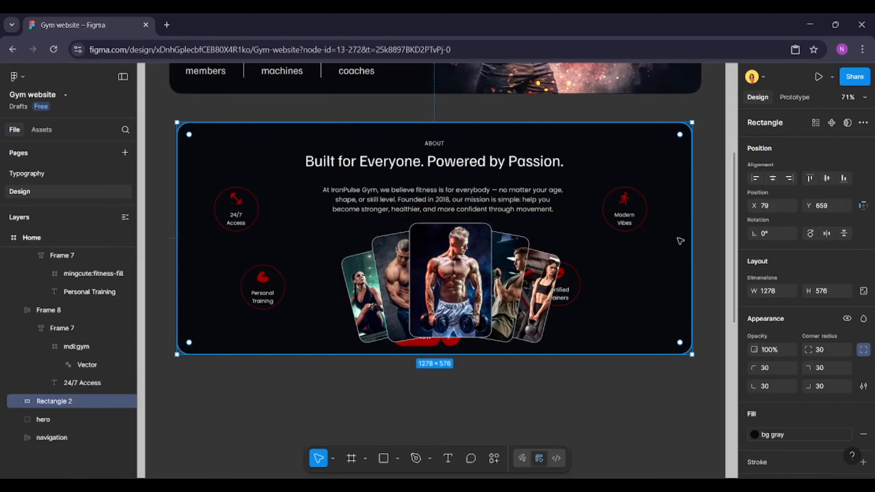
left_click(828, 292)
type("672")
key("Return")
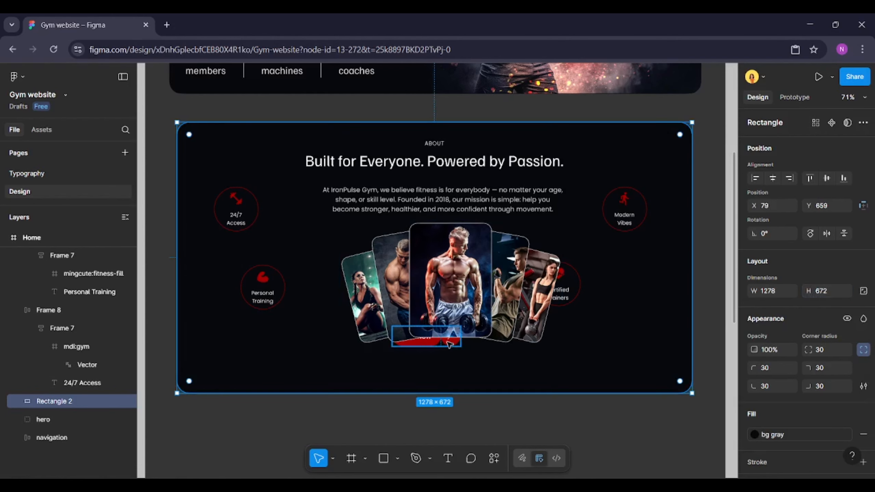
Align the Join Now button to the background's bottom, then raise it to sit centered below the collage
left_click(450, 344)
left_click(467, 375, "shift")
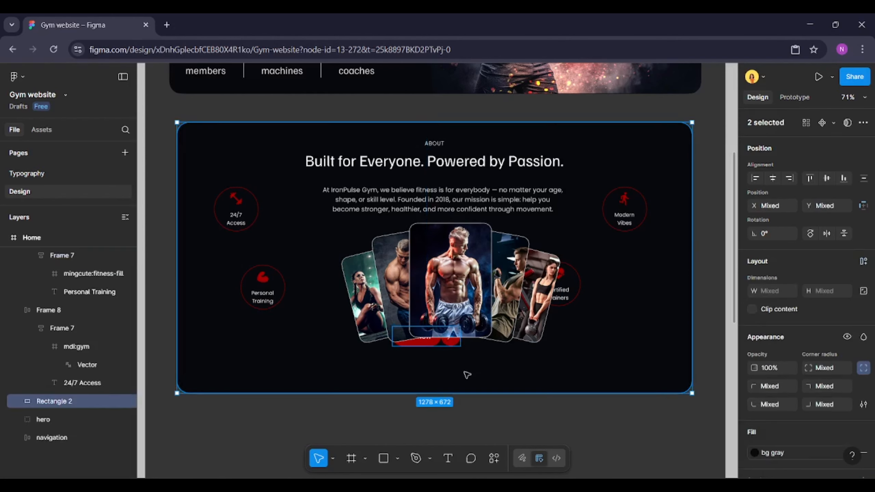
left_click(846, 178)
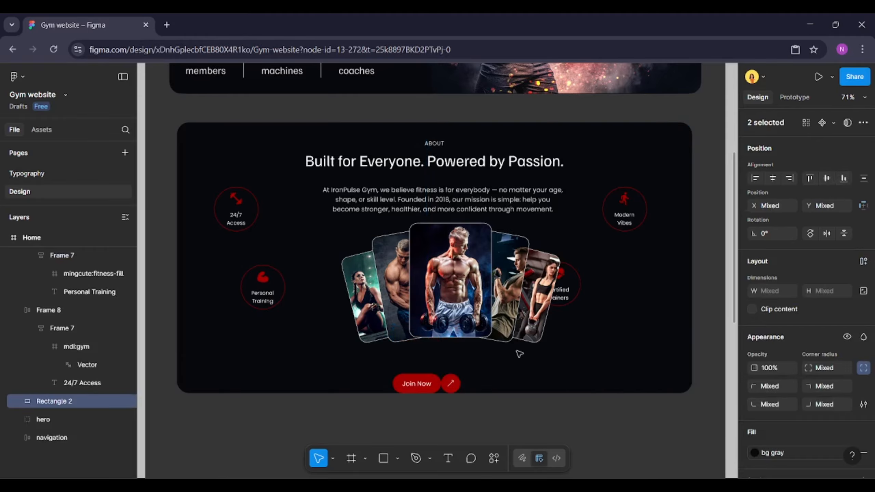
left_click(450, 379)
left_click_drag(449, 379, 449, 363)
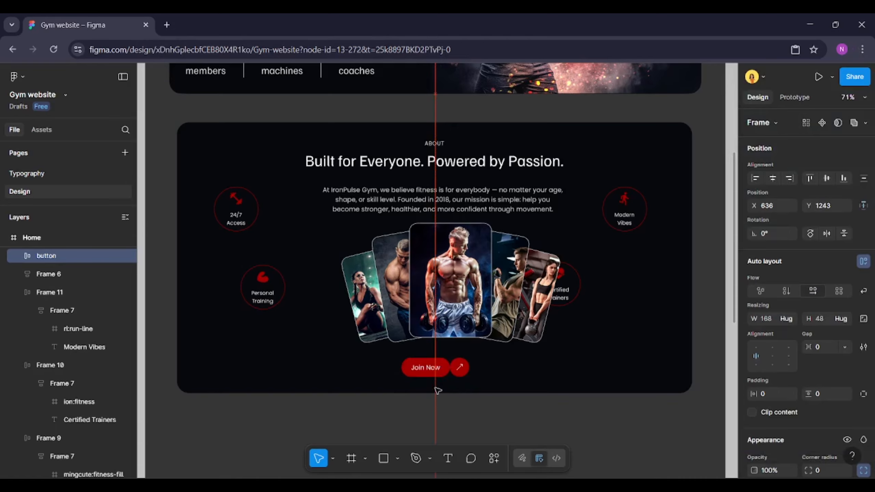
key("alt")
Center the image collage horizontally within the About section
left_click(482, 289)
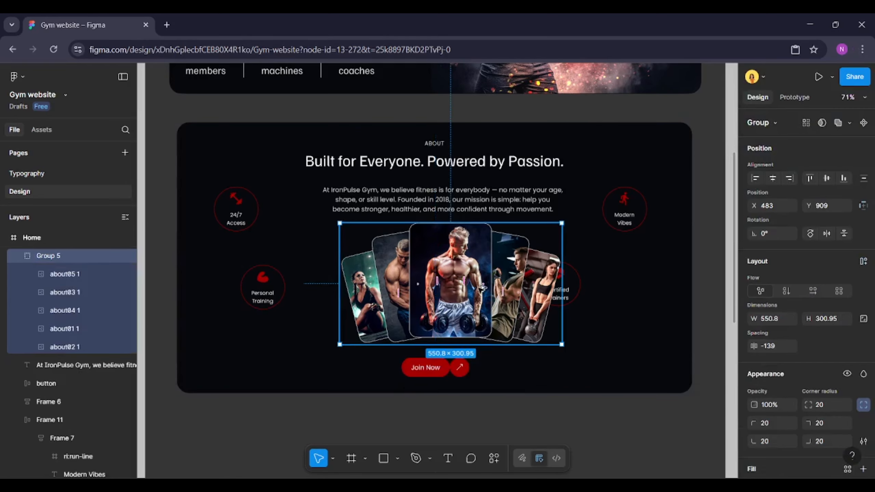
key("alt+h")
left_click(573, 292)
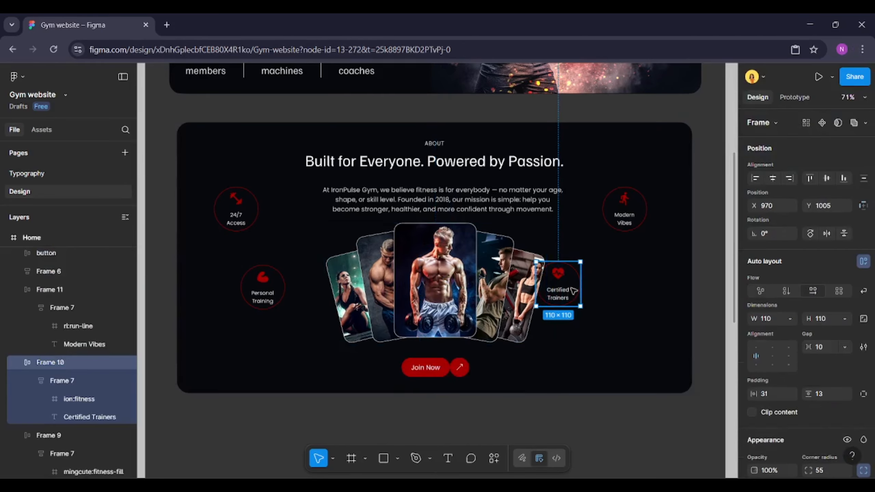
Nudge the Modern Vibes badge further to the right
left_click(630, 217)
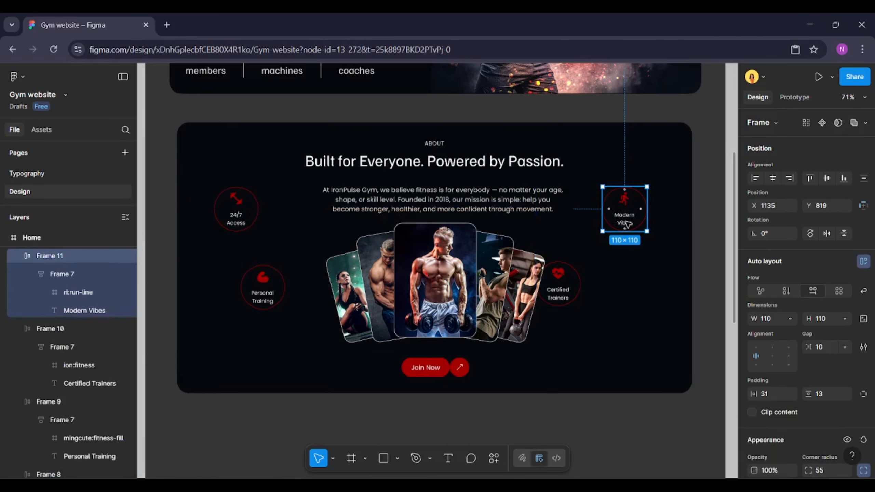
key("shift+Right")
key("shift+Right")
key("shift+Right")
key("shift+Right")
key("shift+Right")
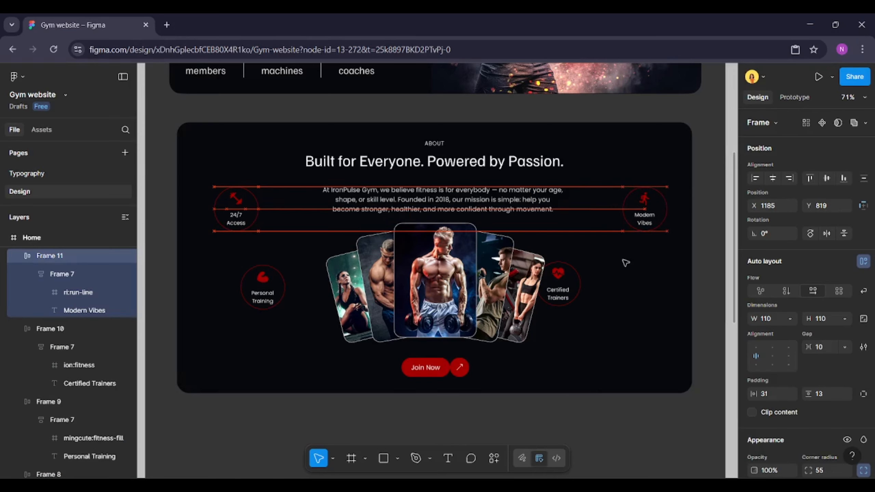
key("alt")
key("Right")
Nudge the 24/7 Access badge further to the left
left_click(240, 218)
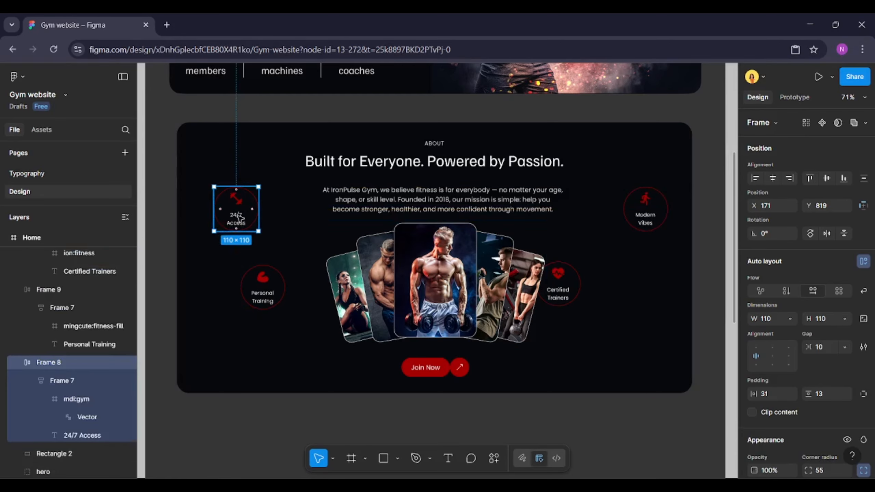
key("shift+Left")
key("shift+Left")
key("shift+Left")
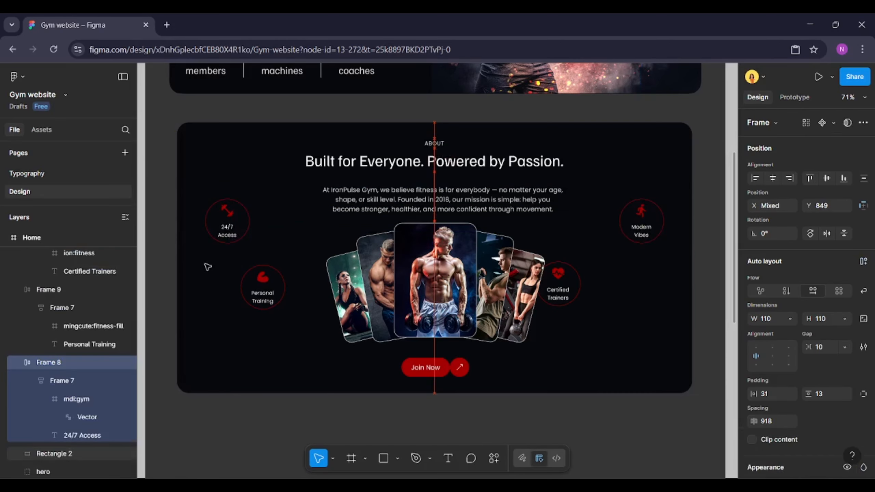
Move the Personal Training badge slightly lower
left_click(280, 295)
left_click(562, 283, "shift")
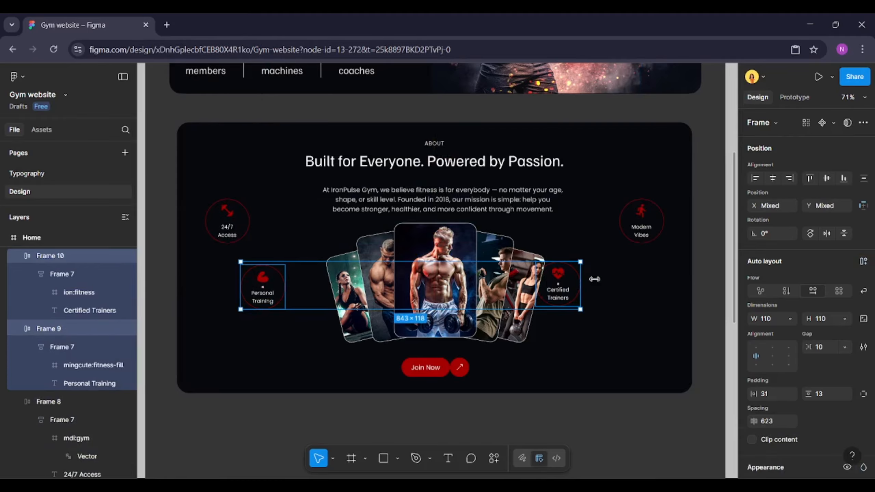
left_click(290, 299)
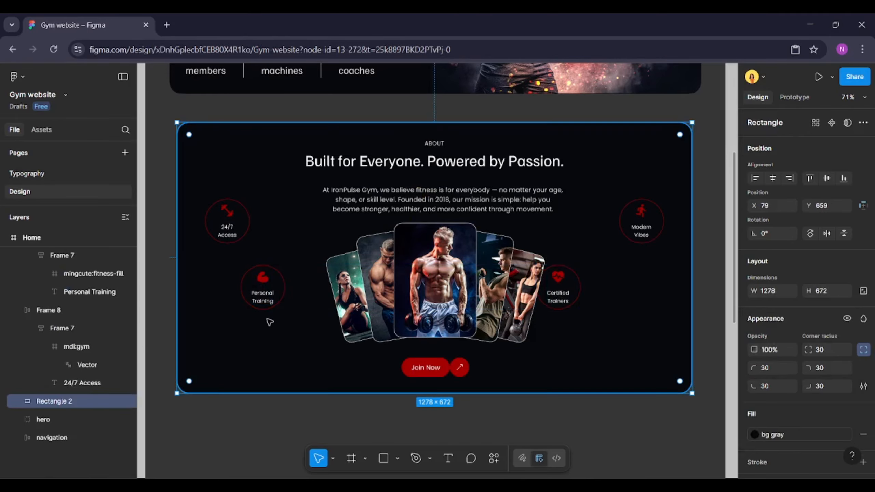
left_click_drag(264, 293, 264, 309)
key("alt")
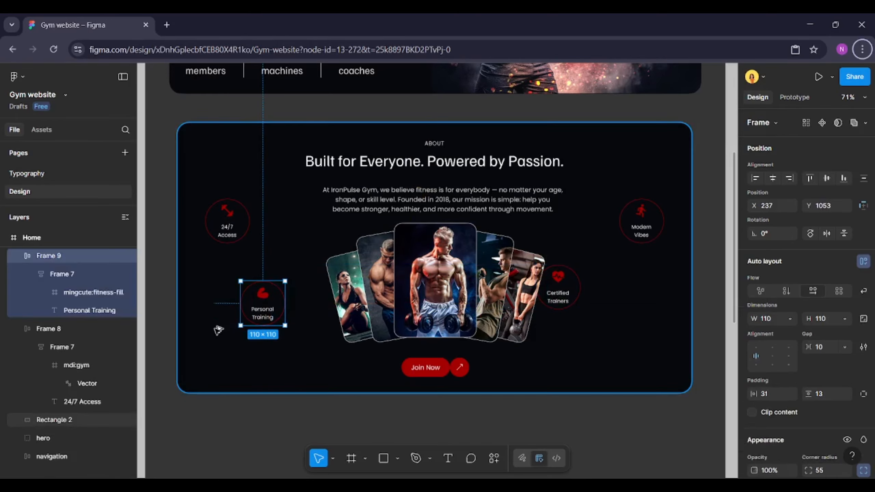
Move the Certified Trainers badge lower and nudge it right to align with the Personal Training badge
left_click_drag(565, 299, 565, 311)
key("alt")
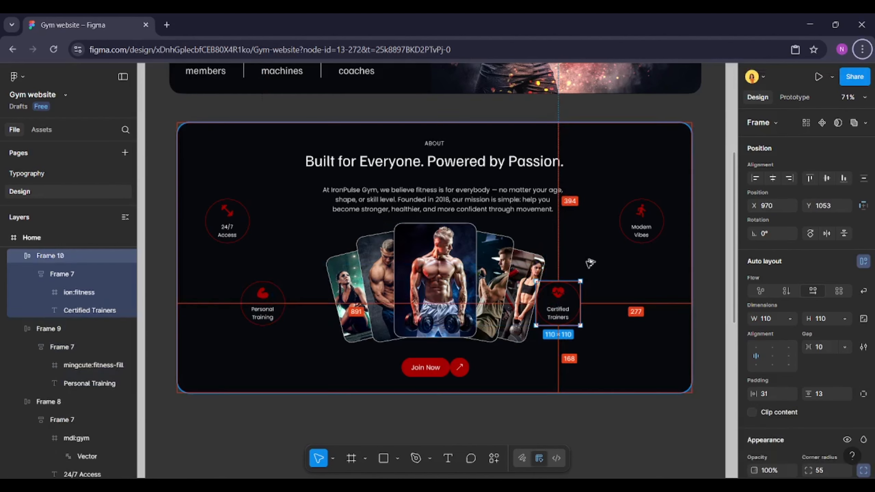
key("shift+Right")
key("shift+Right")
key("shift+Right")
key("shift+Right")
key("shift+Right")
key("shift+Right")
key("shift+Right")
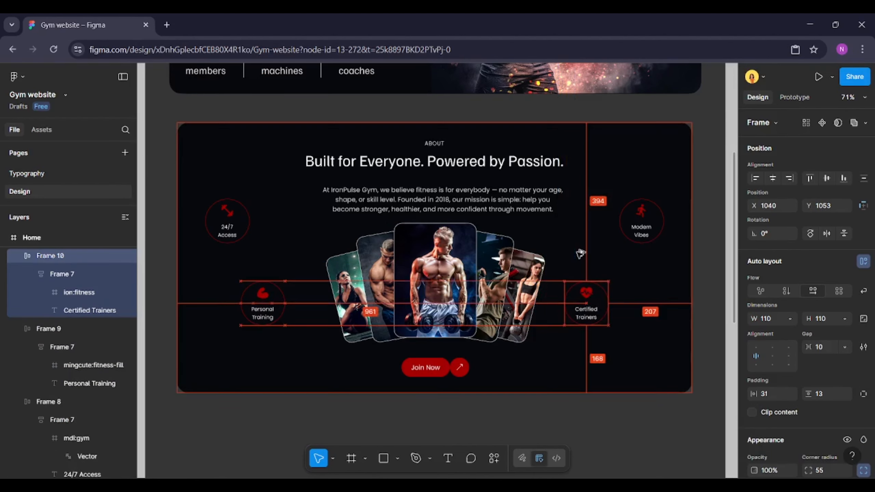
key("shift+Right")
key("shift+Right")
key("shift+Right")
key("shift+Right")
key("shift+Right")
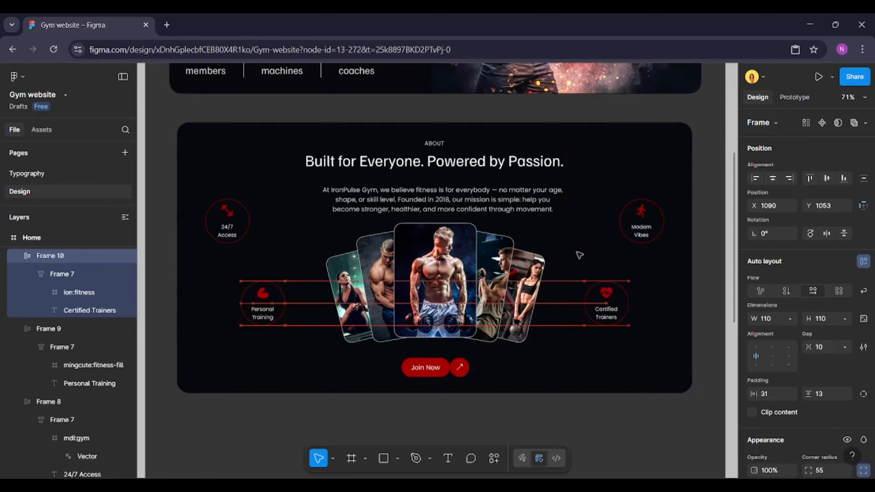
key("alt")
Select all elements of the About section and group them
left_click(252, 322, "shift")
key("alt")
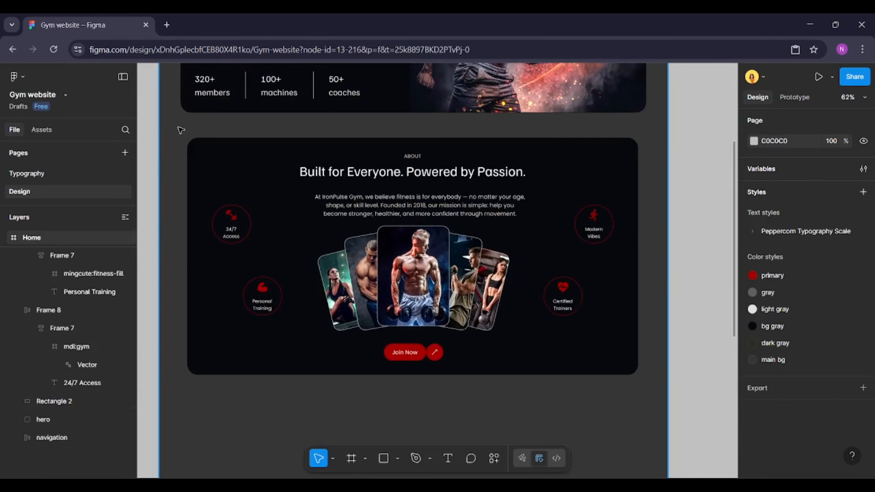
left_click_drag(181, 130, 649, 384)
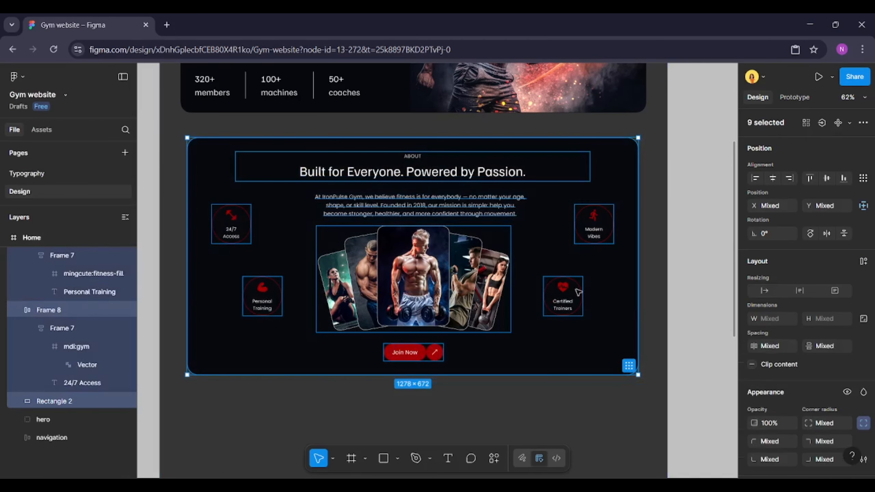
right_click(569, 274)
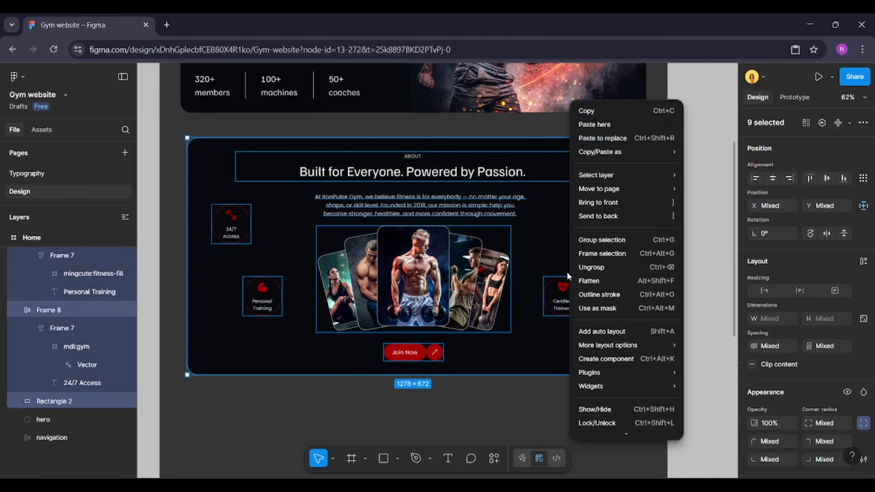
left_click(602, 240)
Rename the group to about and nudge it right to X 81
key("ctrl+r")
type("ab")
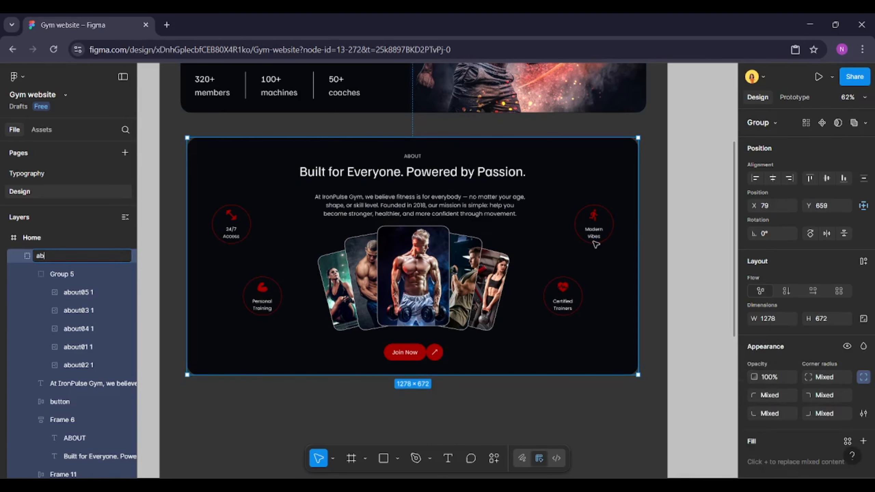
key("Return")
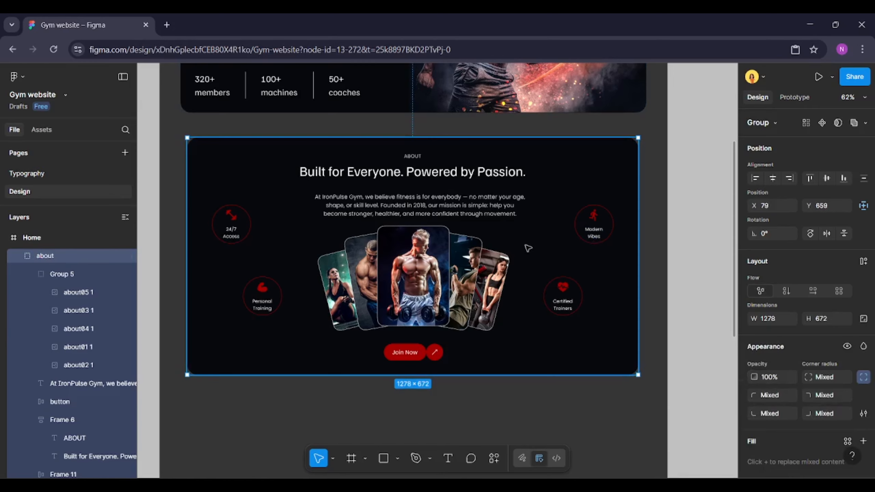
key("Right")
key("Right")
key("alt")
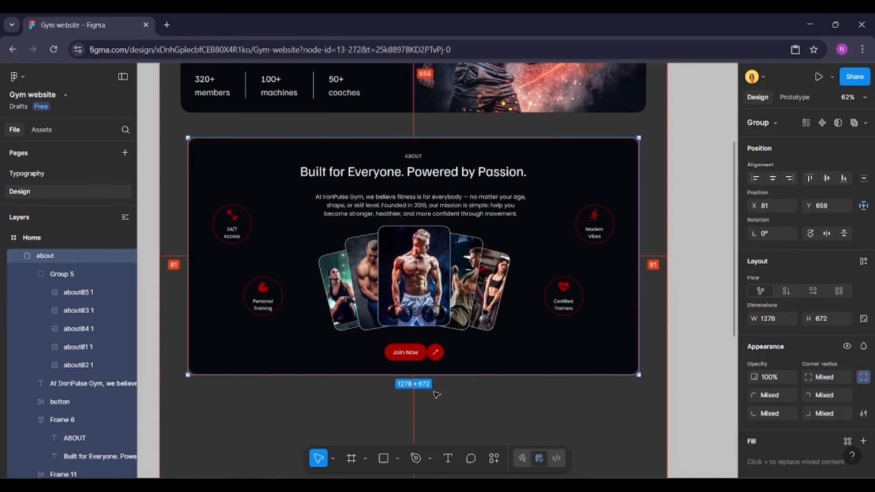
Stretch the background rectangle to the layout guides, starting at X 60 with width 1320
key("ctrl+shift+4")
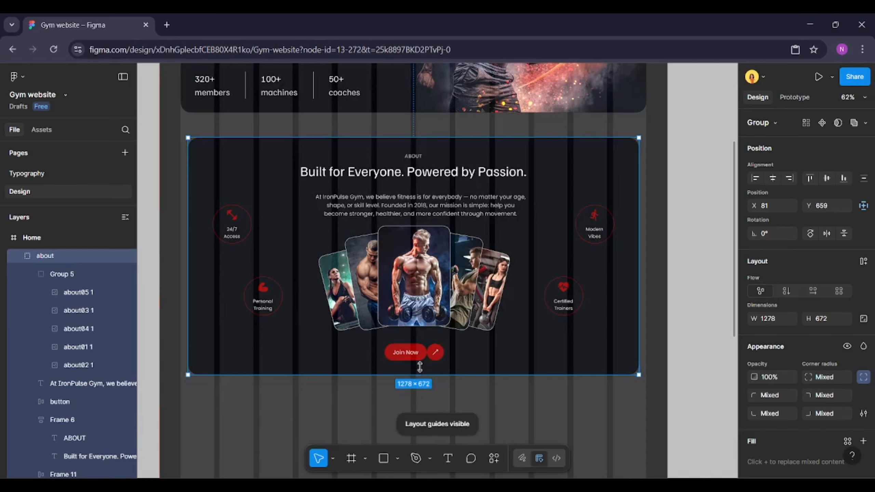
double_click(253, 370)
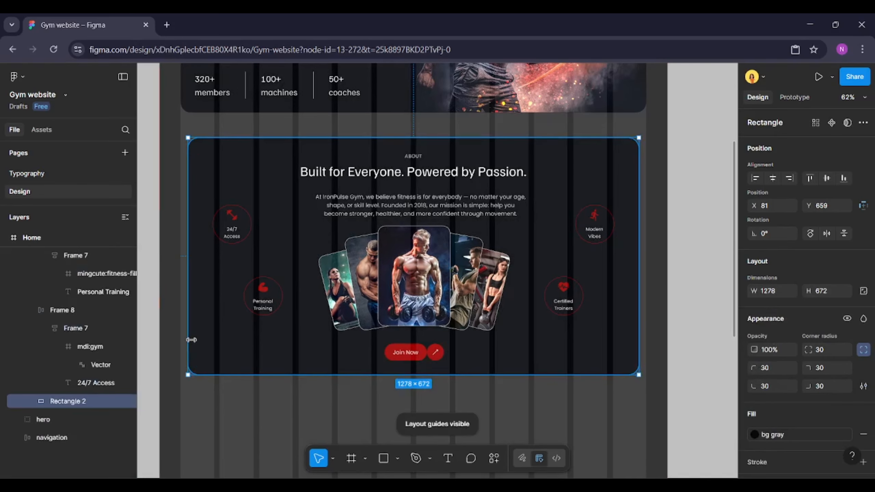
left_click_drag(191, 340, 181, 339)
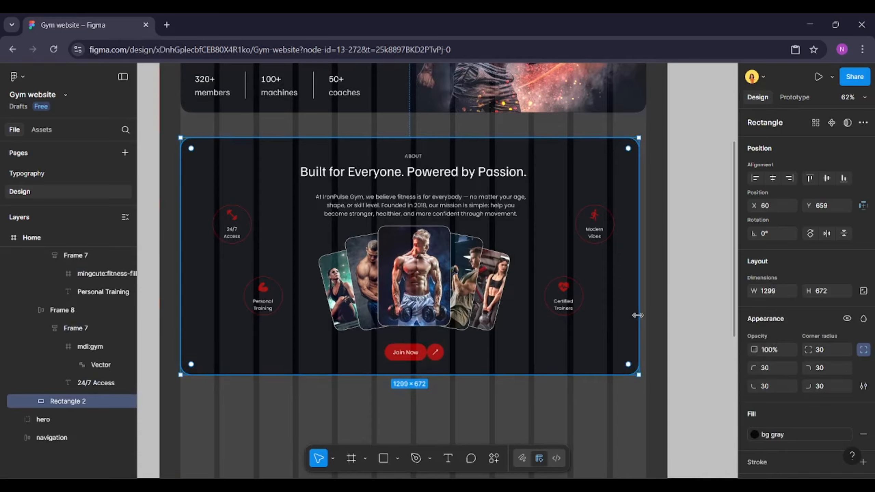
left_click_drag(638, 315, 645, 316)
key("ctrl+shift+4")
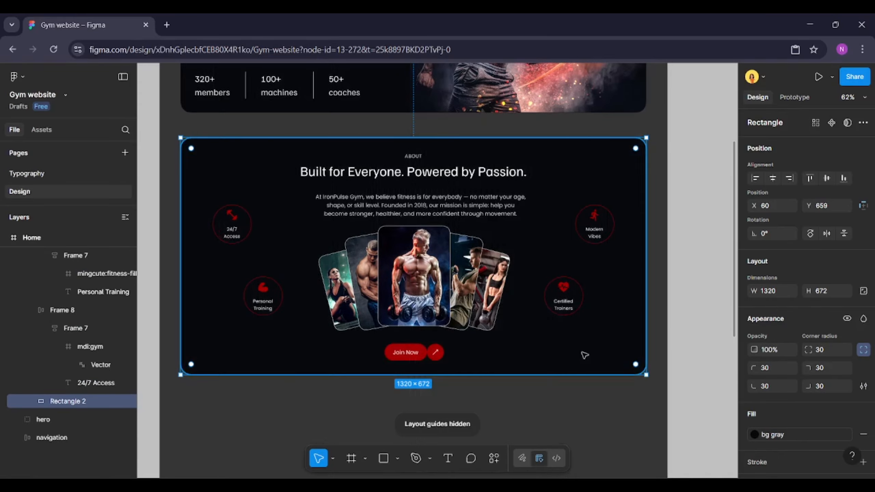
Copy the About background rectangle layer
scroll(265, 365, "down", 2)
left_click(264, 360)
left_click(272, 296)
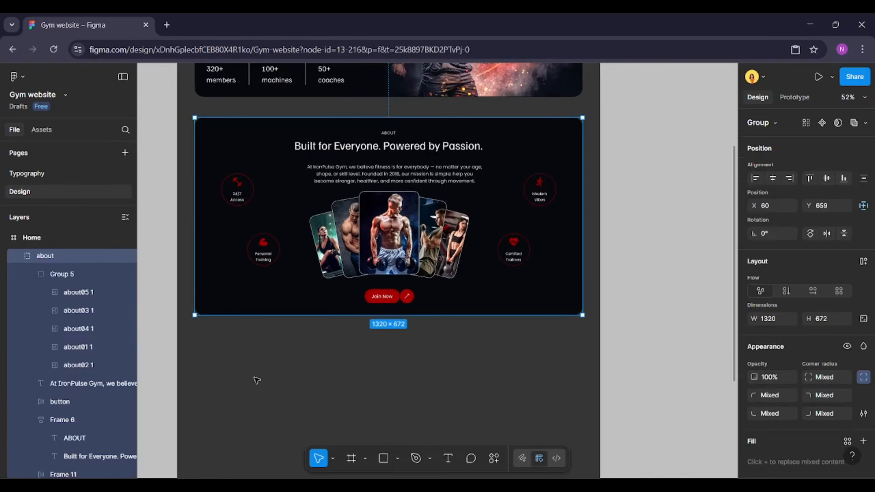
left_click(249, 332)
left_click(243, 309)
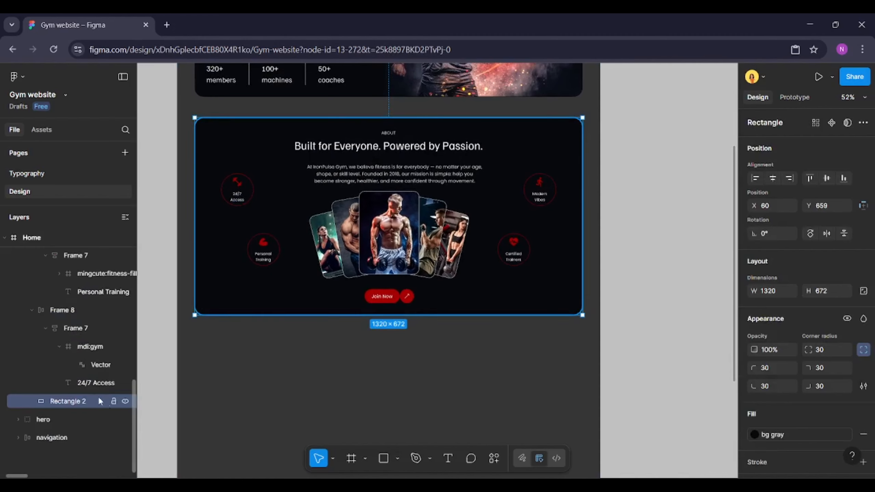
right_click(85, 405)
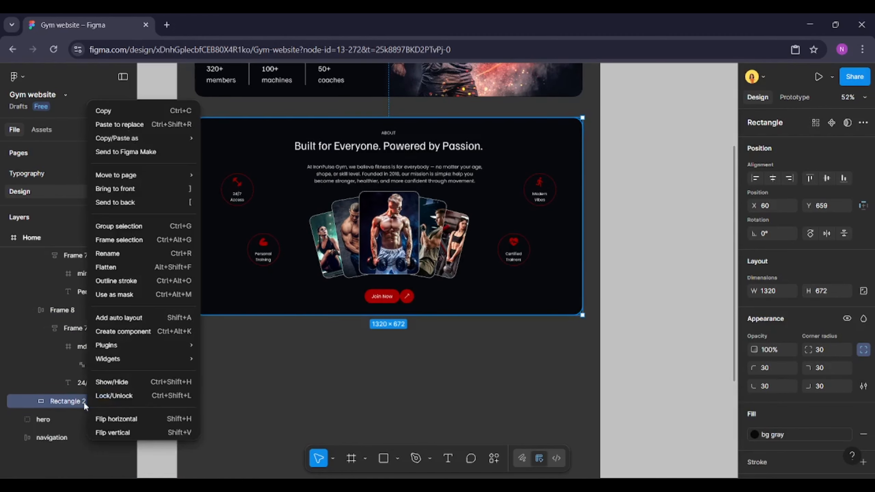
left_click(135, 113)
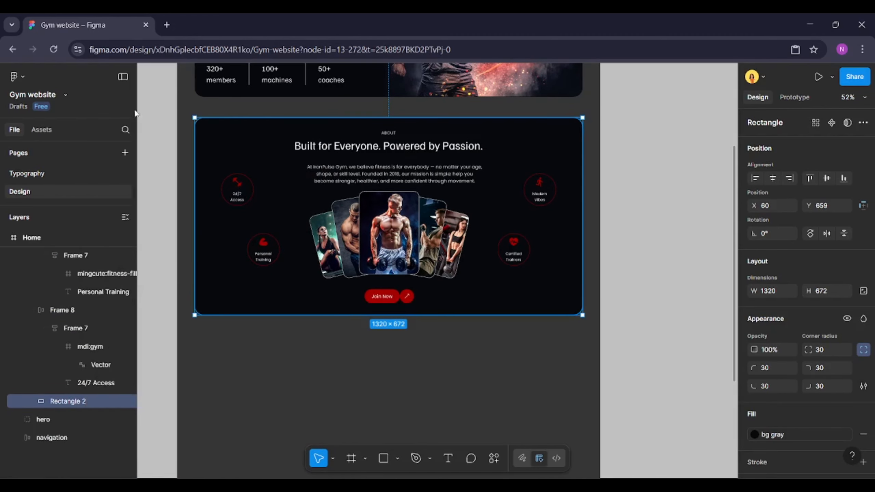
Paste the copied background rectangle and place it below the About section
scroll(181, 276, "down", 3)
left_click(230, 315)
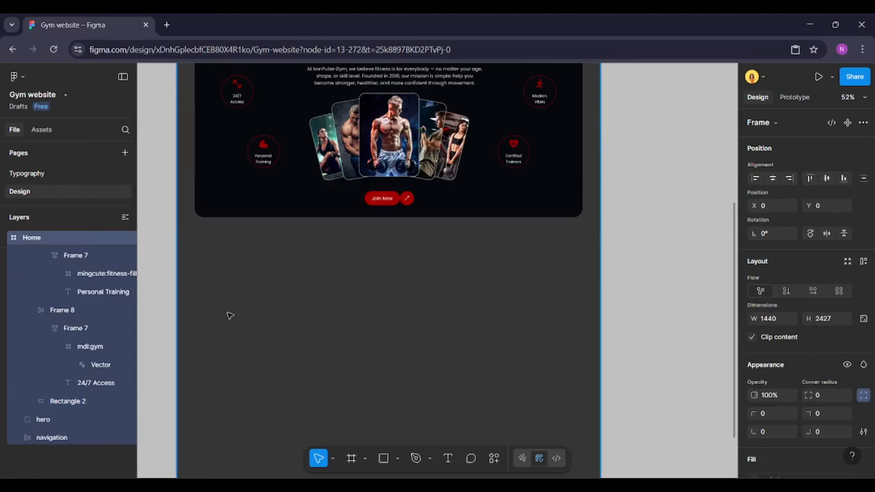
key("ctrl+v")
left_click_drag(441, 231, 469, 354)
scroll(500, 335, "down", 2)
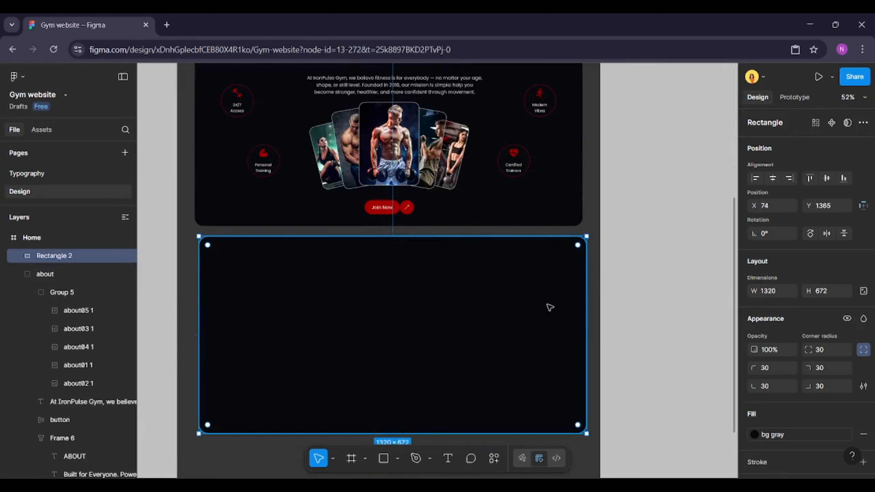
Resize the pasted rectangle to height 740 and width 632
scroll(550, 306, "left", 2)
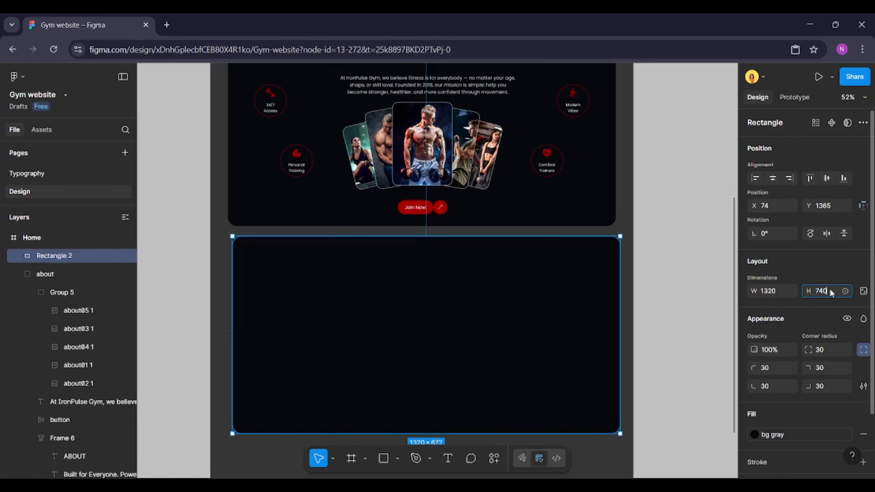
key("Return")
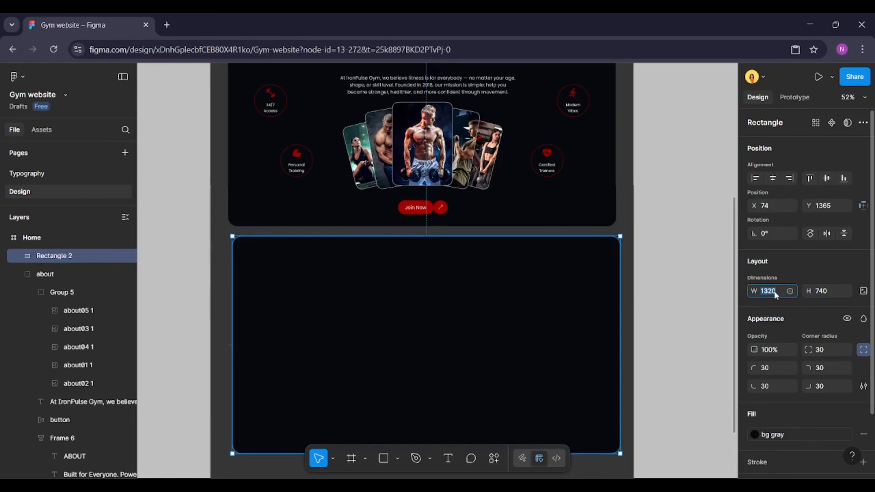
left_click(774, 290)
type("632")
key("Return")
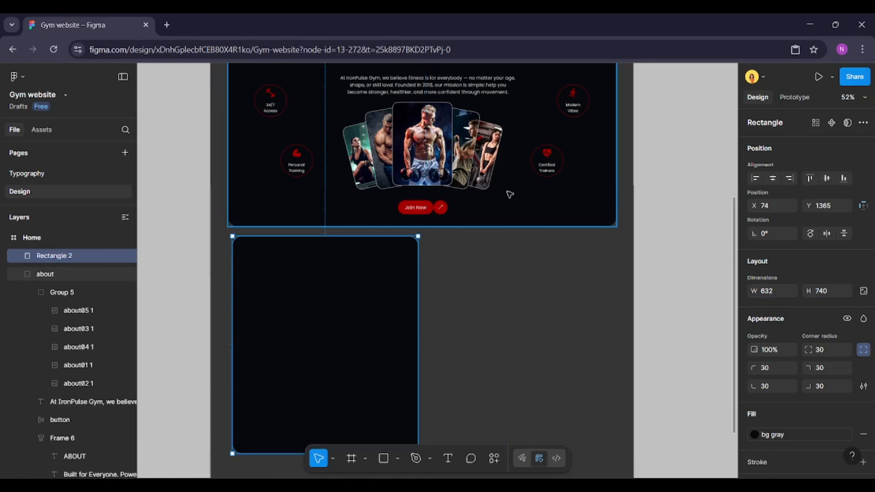
Align the new rectangle's left edge with the About section at X 60
left_click(506, 192, "shift")
key("alt+a")
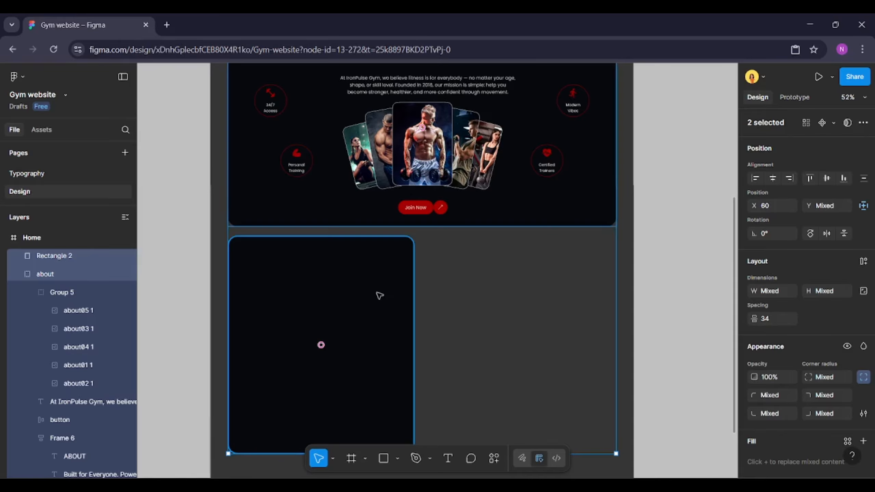
left_click(379, 295)
left_click(448, 300)
scroll(448, 300, "down", 2)
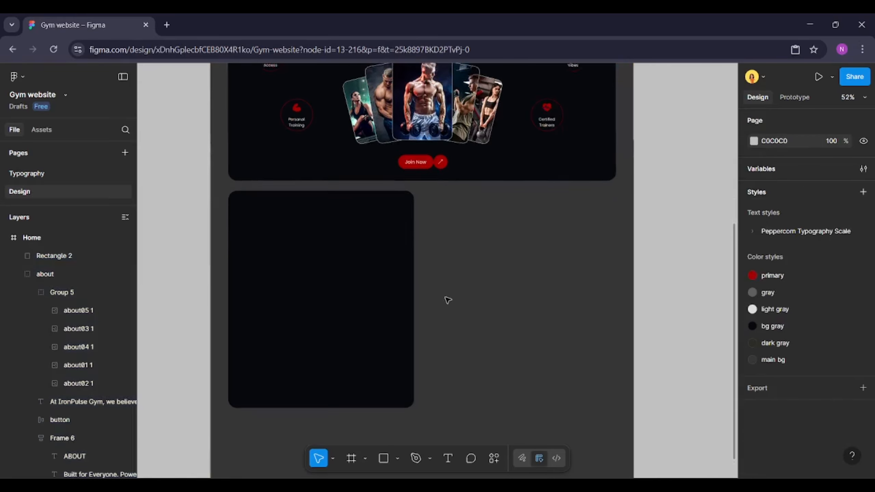
scroll(447, 300, "up", 2)
Import the client01 to client04 and customer images from the GYM-HOME folder into the design
key("alt+Tab")
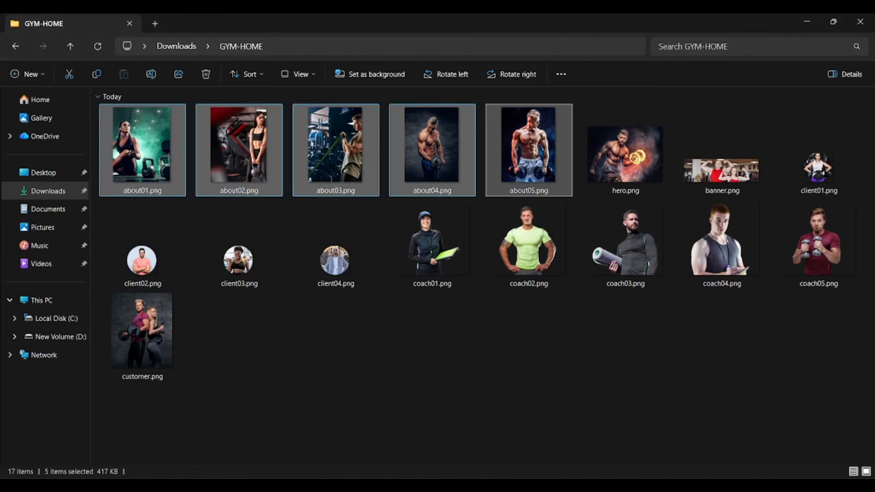
left_click(793, 167)
left_click(346, 251, "shift")
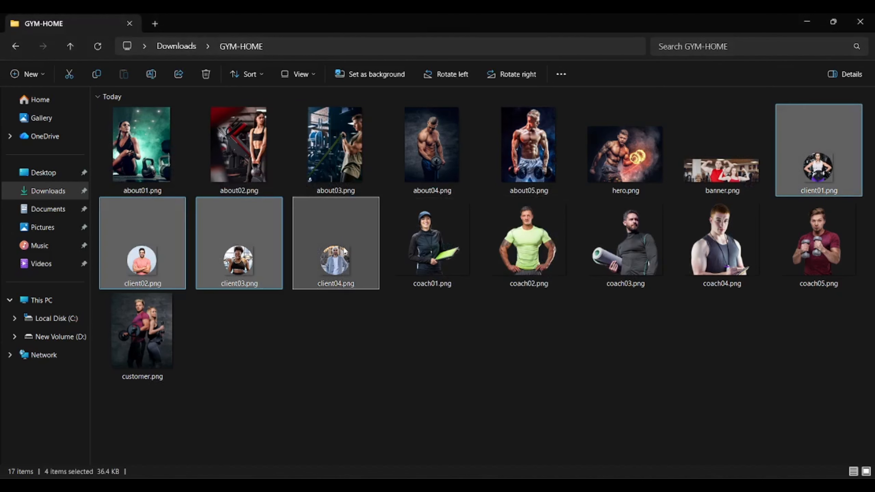
left_click(150, 335, "ctrl")
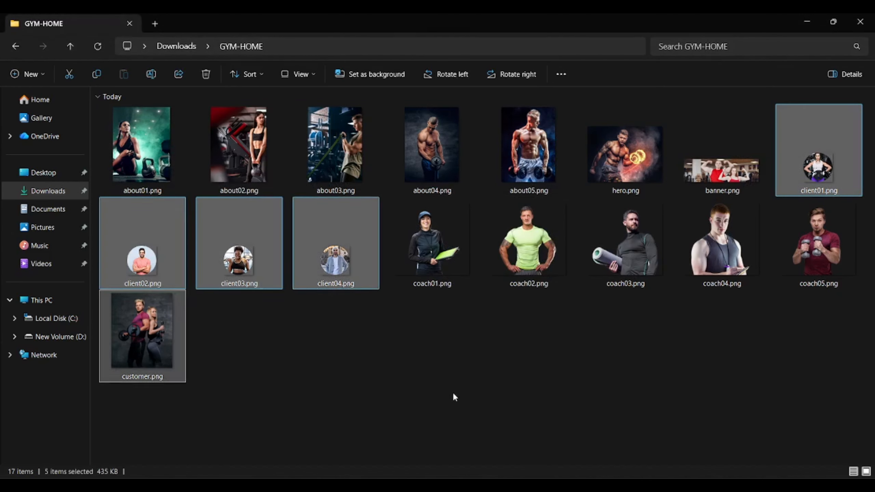
left_click_drag(447, 379, 495, 312)
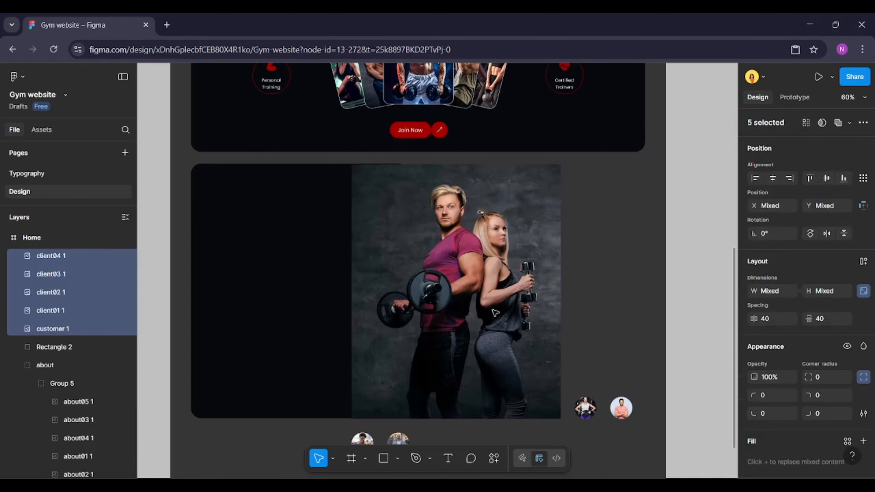
Gather the four client avatars into one row below the customer photo
left_click(560, 326)
scroll(529, 332, "down", 1)
scroll(530, 331, "down", 2)
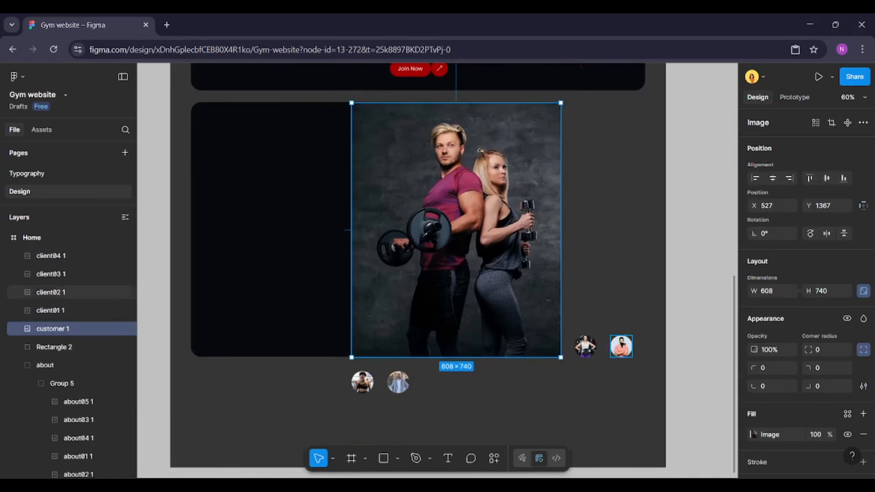
left_click(586, 346)
left_click(621, 346, "shift")
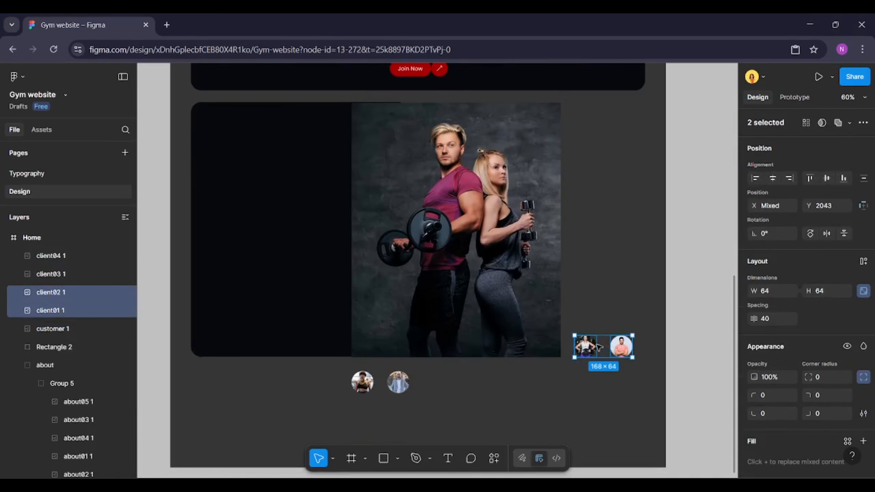
left_click_drag(592, 345, 425, 378)
Tidy up the four avatars into a horizontal row and set their spacing to -21 so they overlap
scroll(425, 379, "up", 5)
left_click(500, 393, "shift")
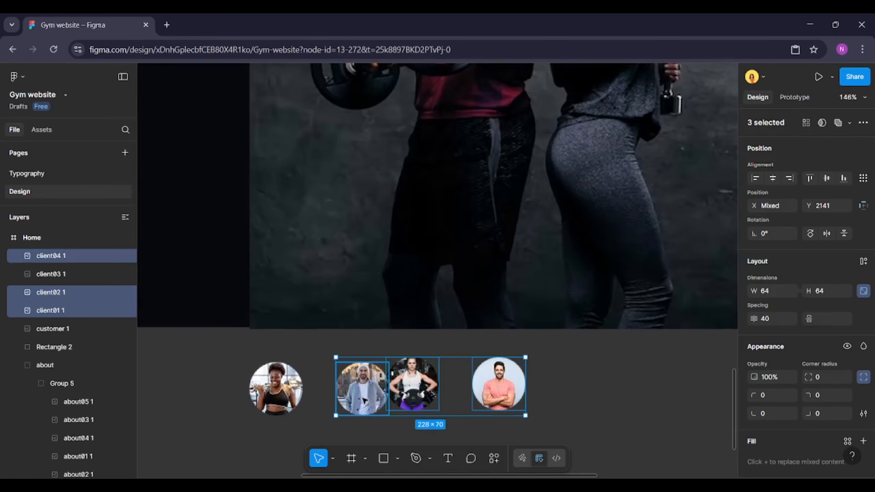
left_click(275, 388, "shift")
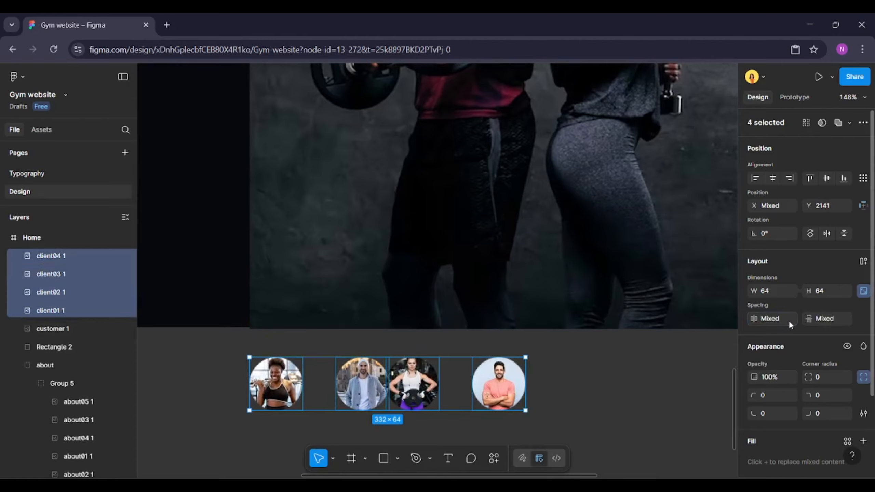
left_click(865, 178)
left_click(780, 224)
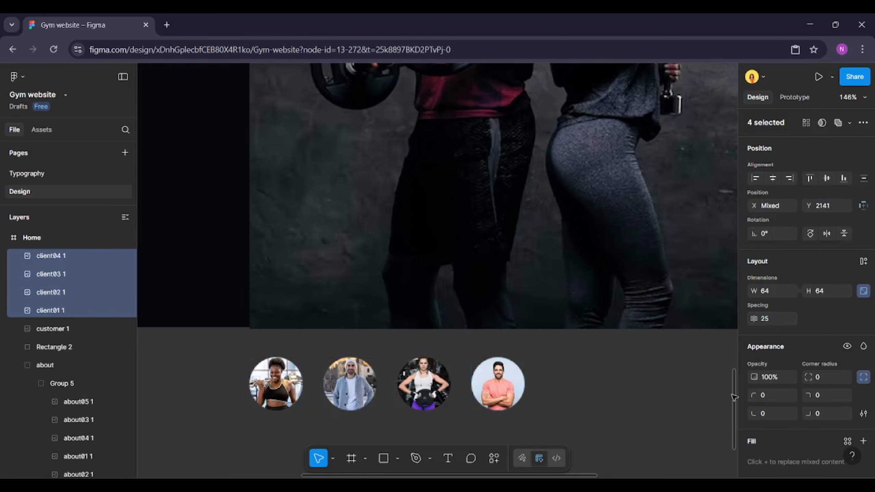
left_click(781, 318)
key("Return")
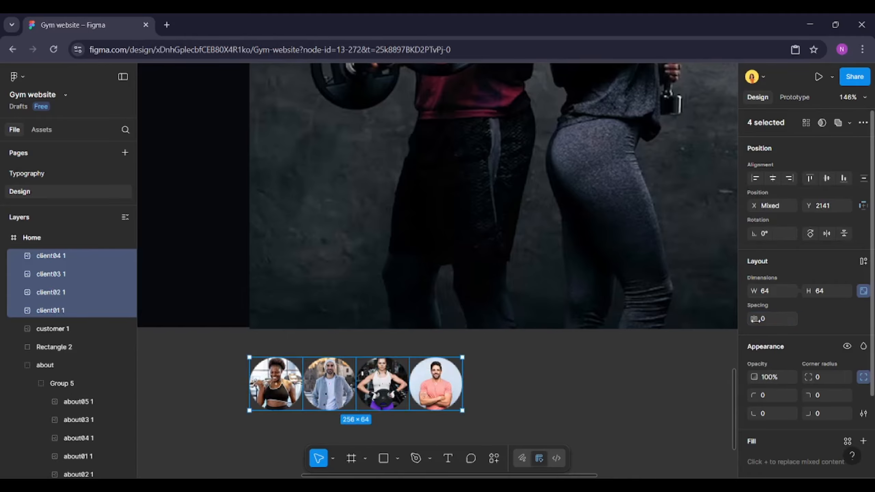
left_click_drag(755, 319, 732, 320)
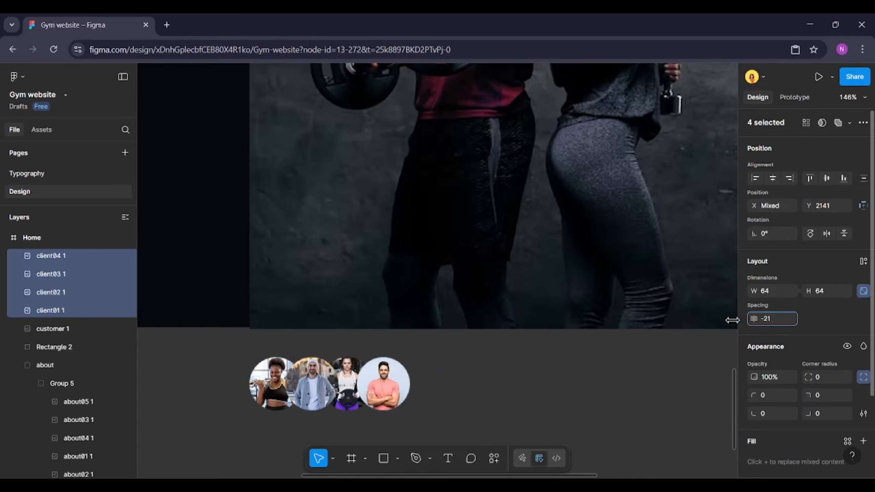
Bring the client01 avatar to the front
left_click(349, 375)
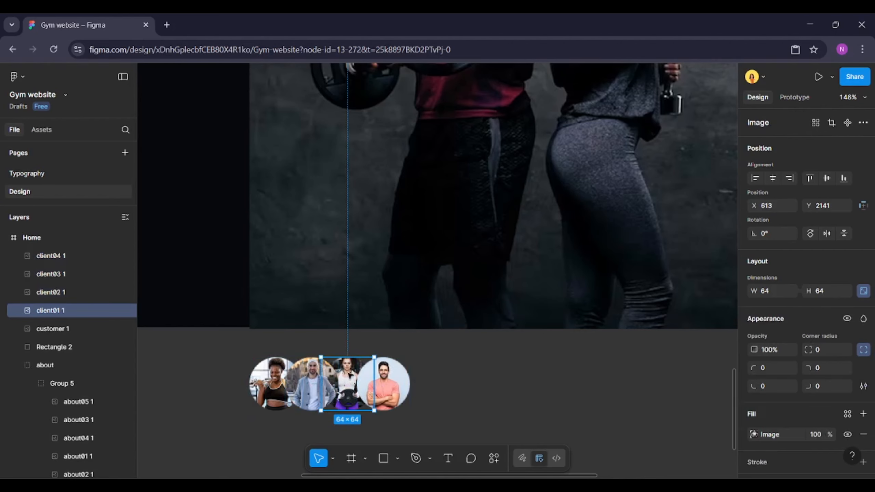
right_click(349, 375)
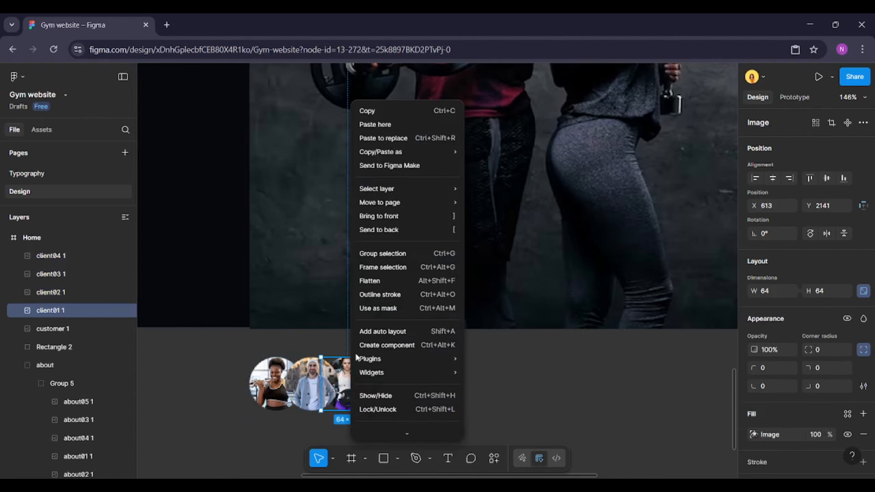
left_click(378, 215)
Wrap the four avatars in an auto layout frame with a gap of -25
left_click(274, 386, "shift")
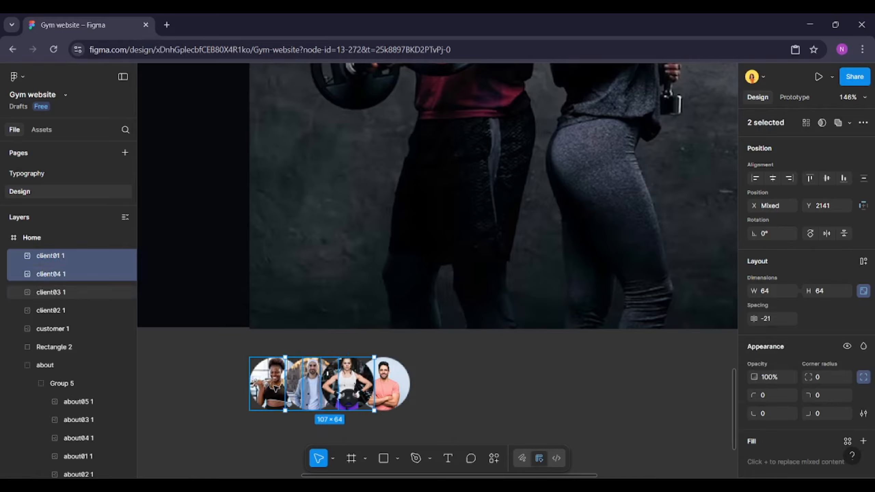
left_click(407, 403, "shift")
left_click(400, 393, "shift")
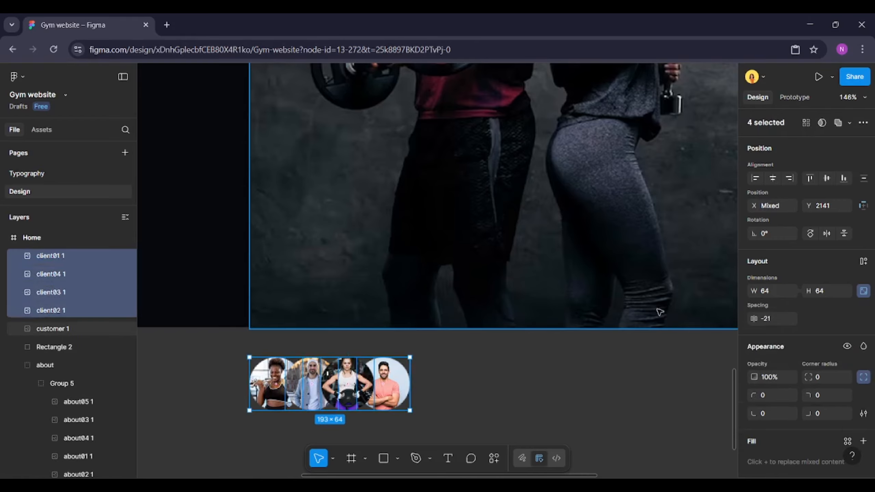
left_click(863, 262)
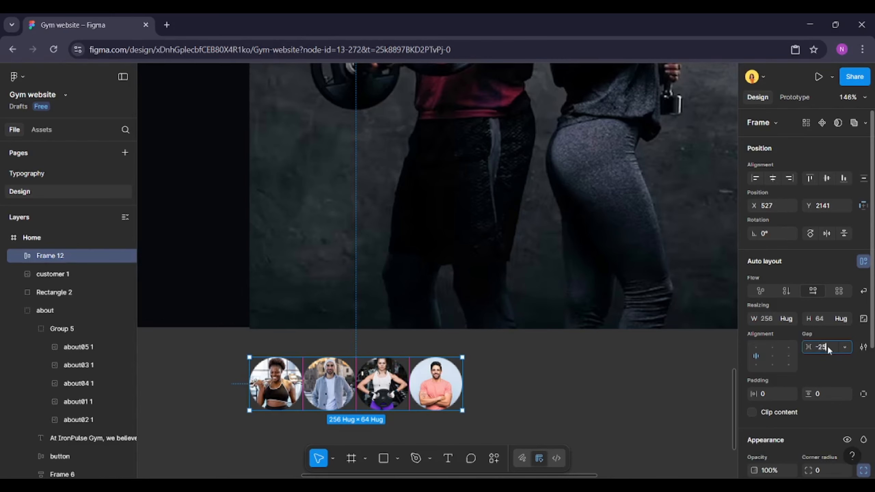
key("Return")
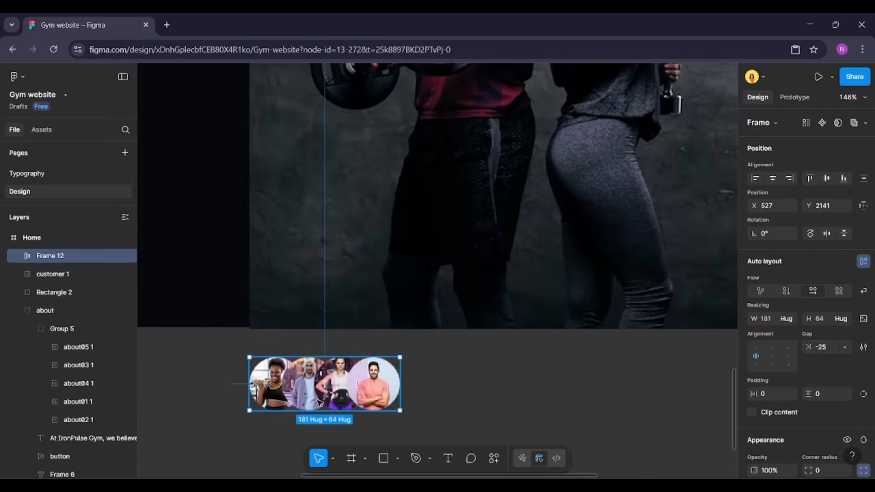
Move the customer photo beside the new rectangle, at about X 743
scroll(319, 402, "down", 5)
left_click(358, 326)
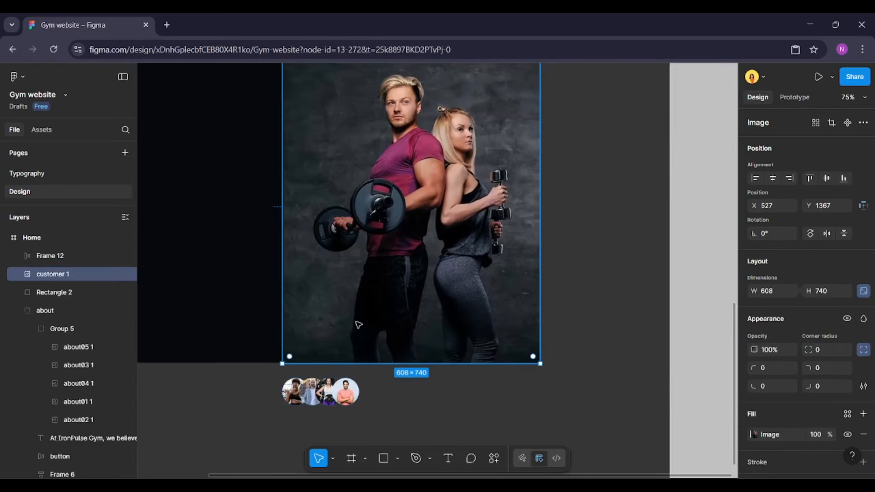
scroll(358, 325, "down", 2)
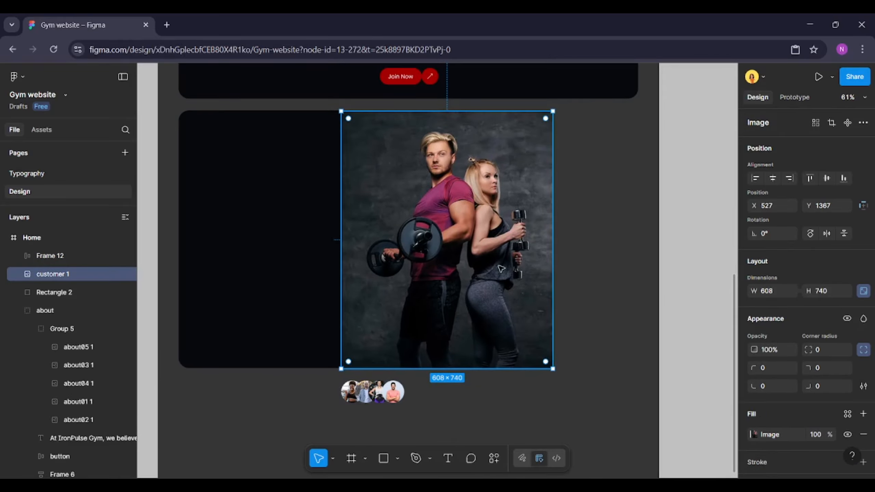
left_click_drag(441, 224, 516, 222)
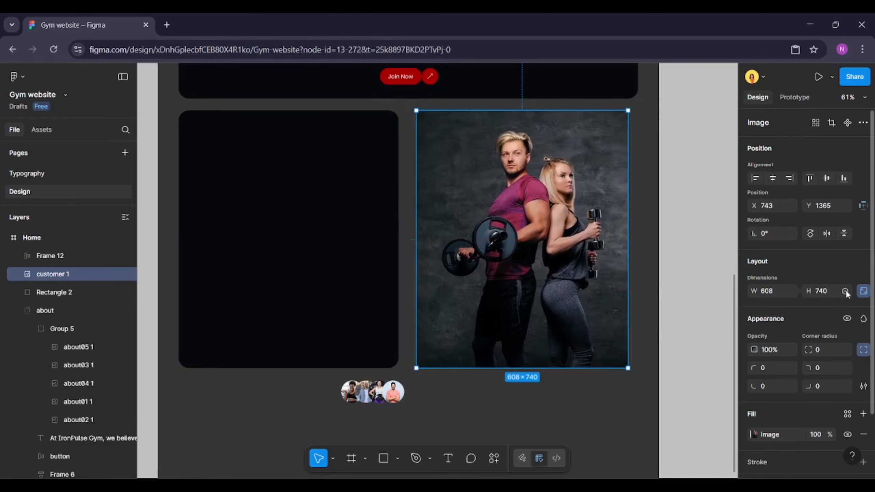
Give the customer photo a 30 corner radius with 60% corner smoothing
scroll(837, 282, "down", 3)
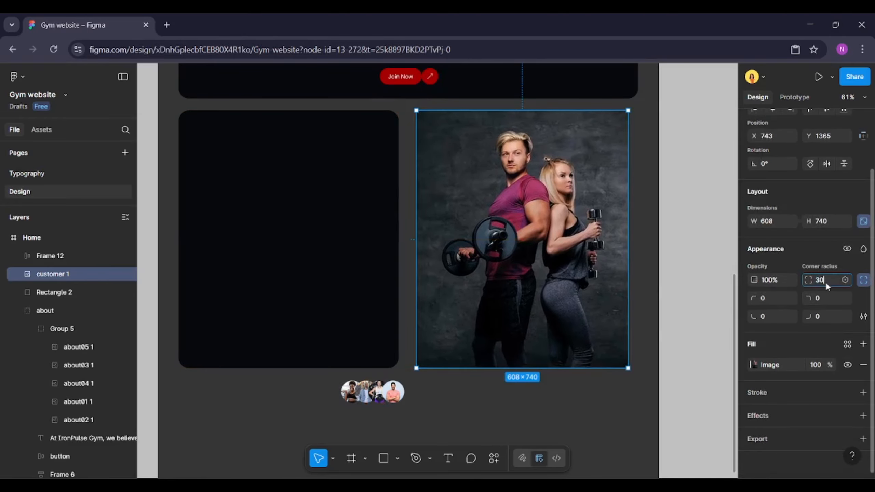
left_click(864, 316)
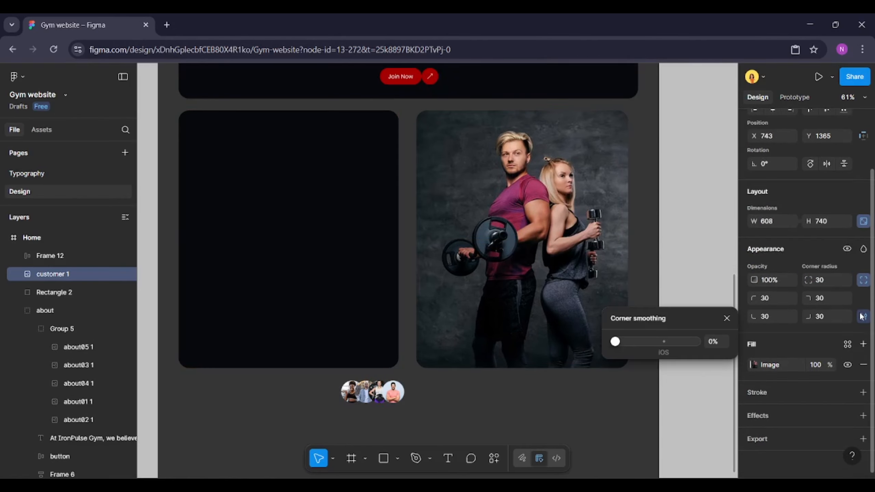
left_click(662, 342)
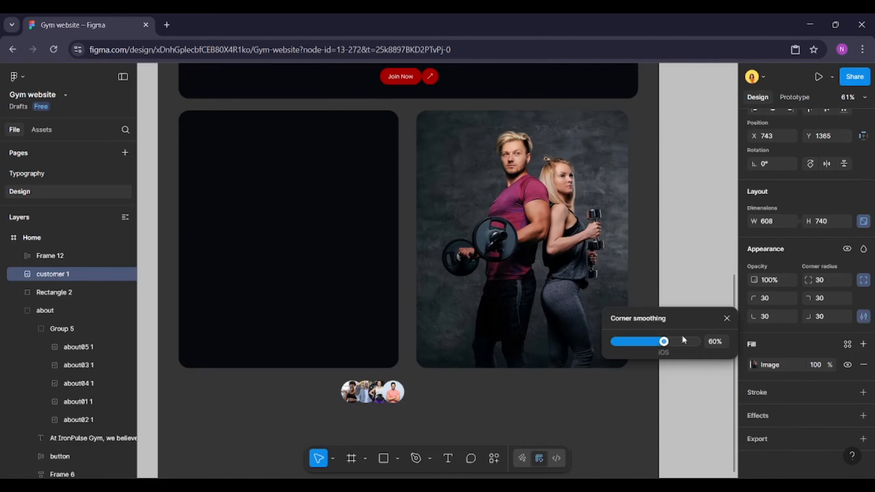
left_click(726, 319)
Place the avatar row over the bottom-left corner of the customer photo
left_click(348, 395)
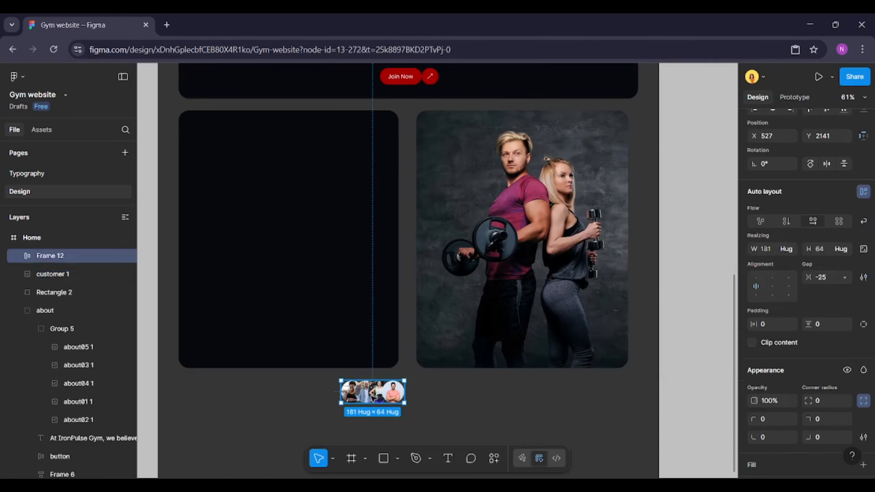
left_click_drag(399, 388, 491, 342)
Align the customer photo to the About section's right edge
left_click(582, 137)
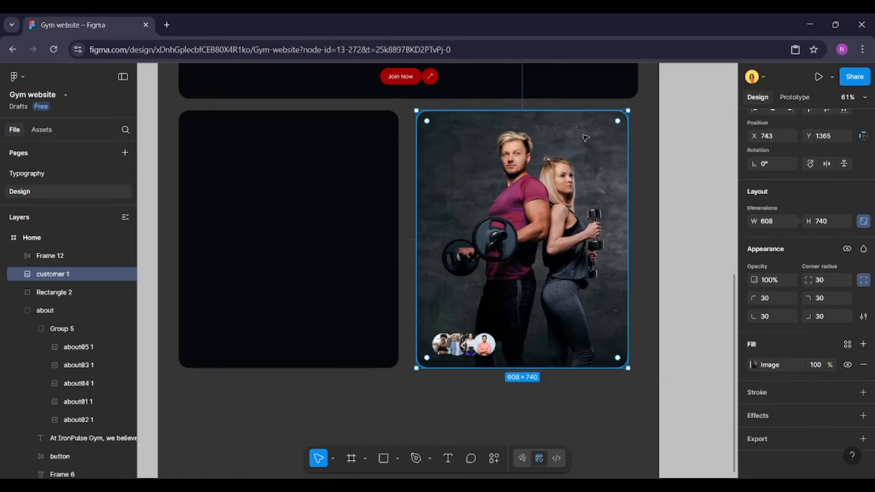
left_click(608, 98, "shift")
key("alt+d")
Set the new rectangle's width to 692
scroll(357, 333, "up", 1)
left_click(357, 333)
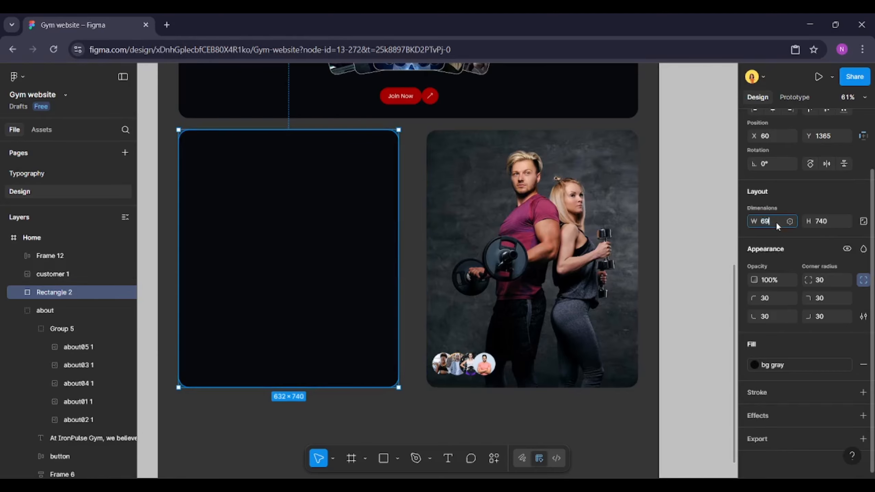
key("Return")
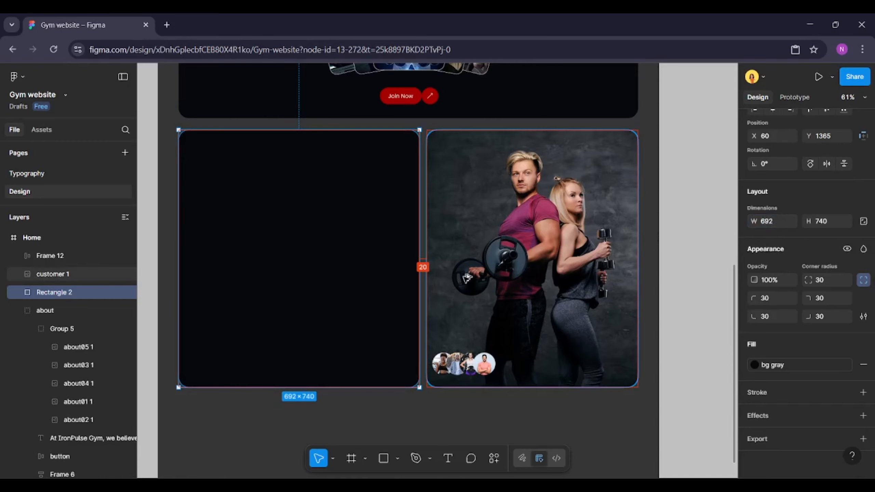
left_click(447, 304)
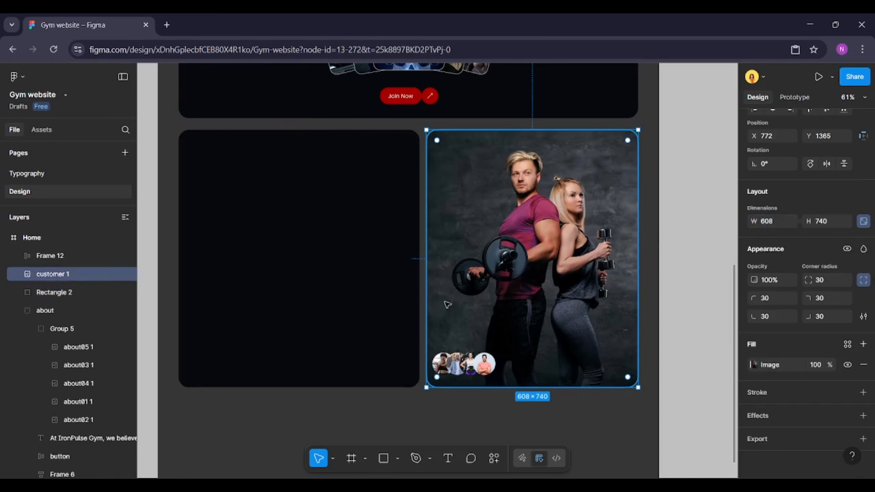
Paste the services description paragraph below the Our Services heading and left-align its text
left_click(391, 395)
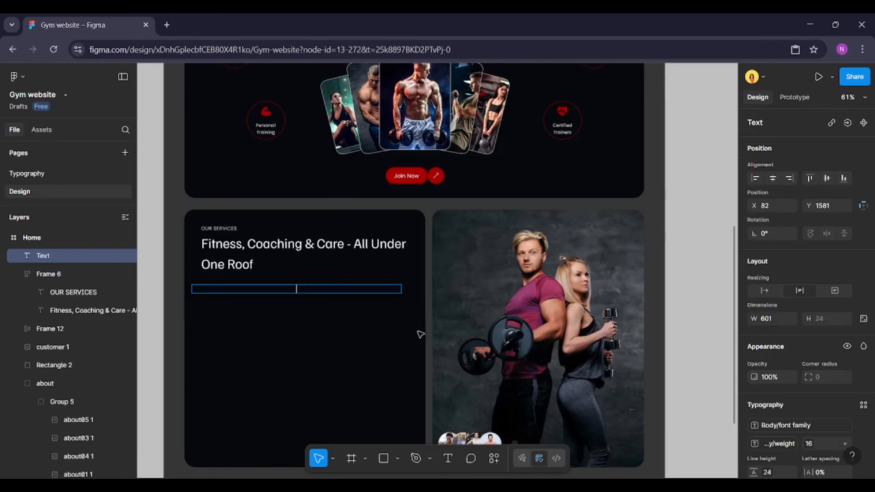
type("At IronPulse Gym, we offer a full range of fitness and wellness services to help you reach your goals — whether you're just starting or pushing your limits.")
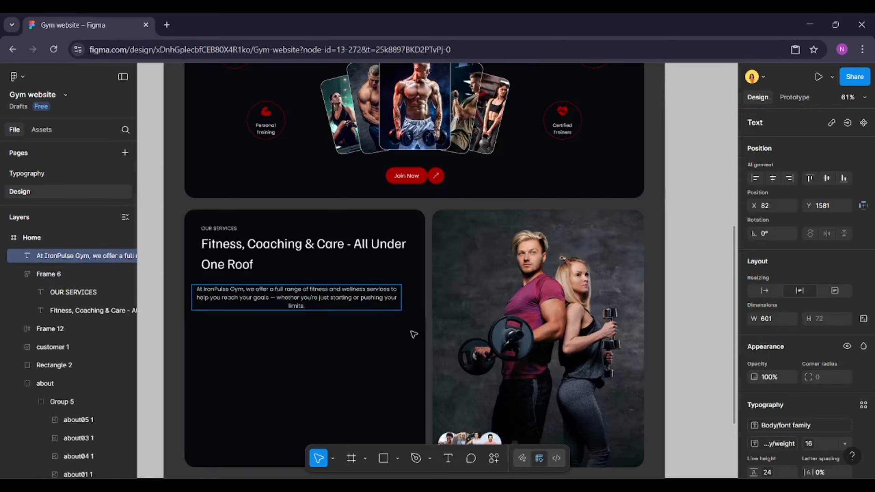
key("ctrl+a")
scroll(765, 380, "down", 4)
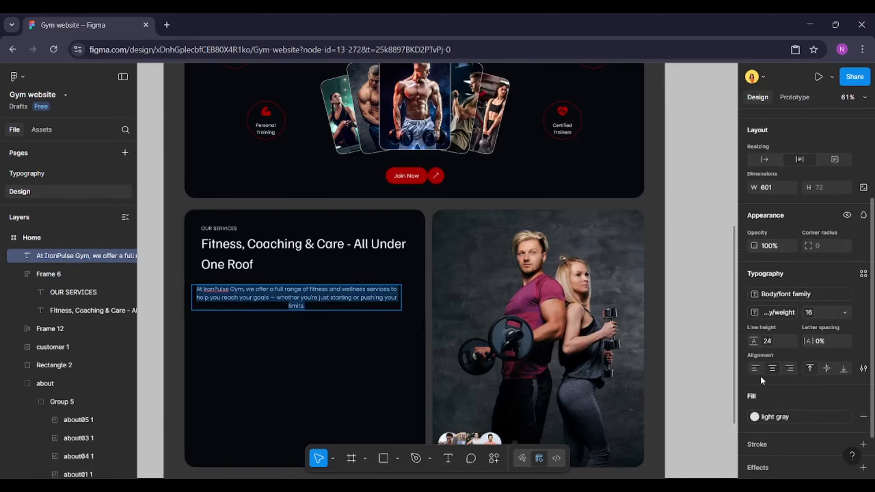
left_click(759, 367)
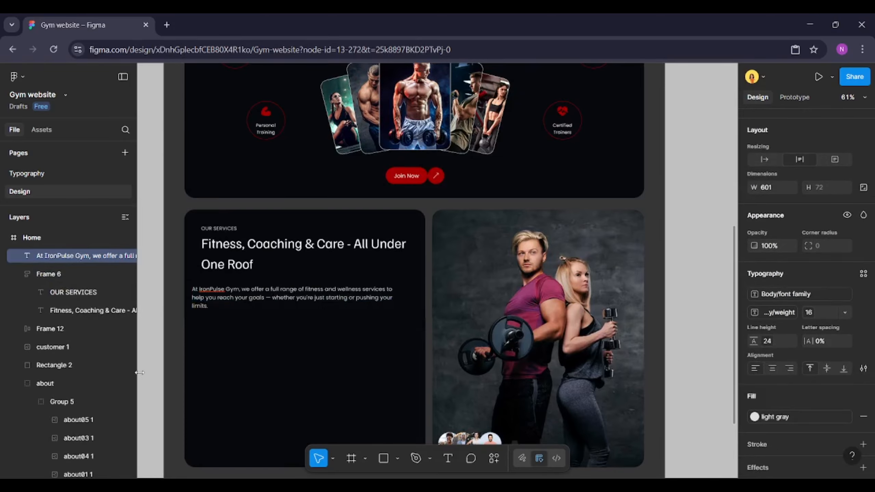
key("Escape")
left_click_drag(268, 304, 279, 303)
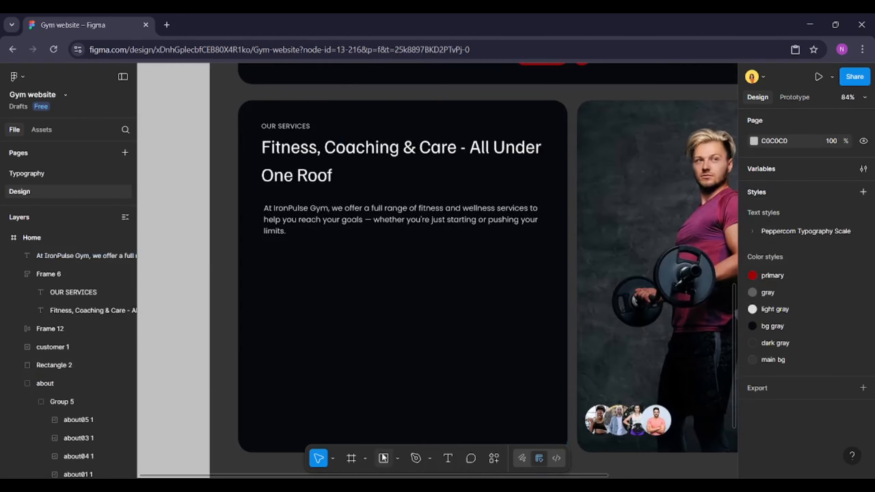
Draw a 296 × 200 rectangle under the paragraph with 20 corner radius and the dark gray fill style
left_click(384, 458)
mouse_move(259, 265)
left_mouse_down()
mouse_move(345, 332)
mouse_move(416, 342)
left_mouse_up()
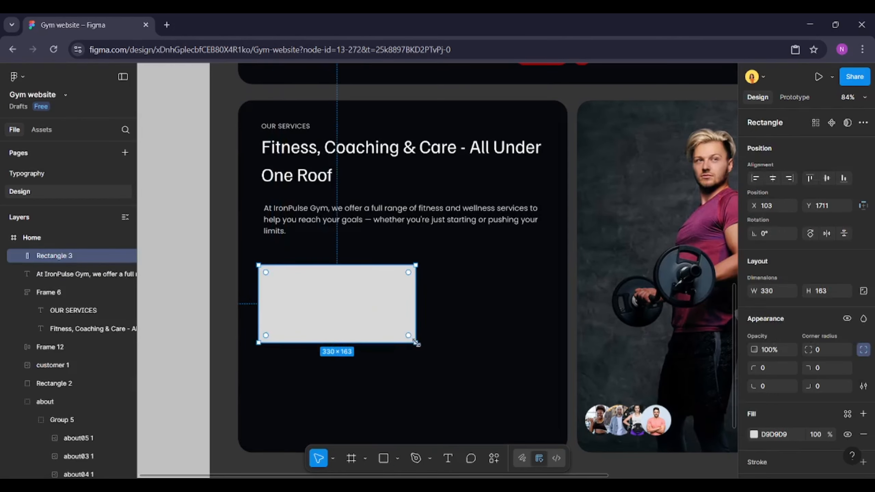
left_click(825, 351)
type("20")
key("Return")
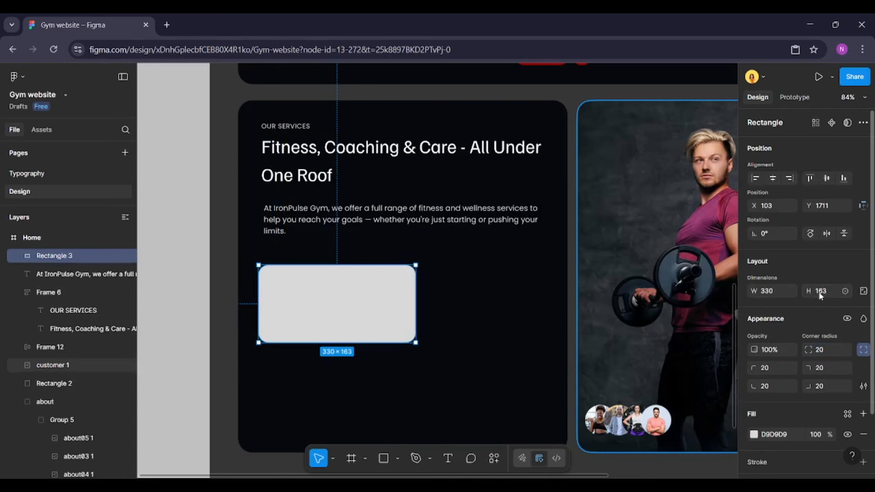
type("200")
key("Return")
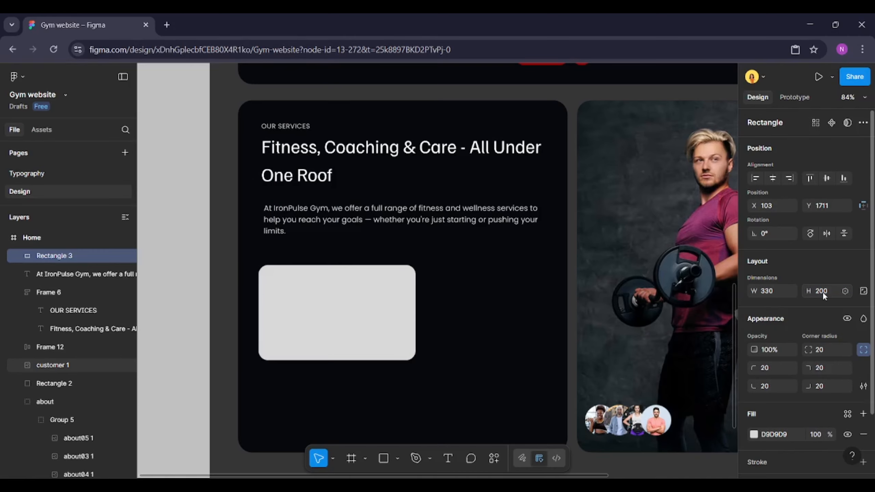
left_click(774, 291)
type("296")
key("Return")
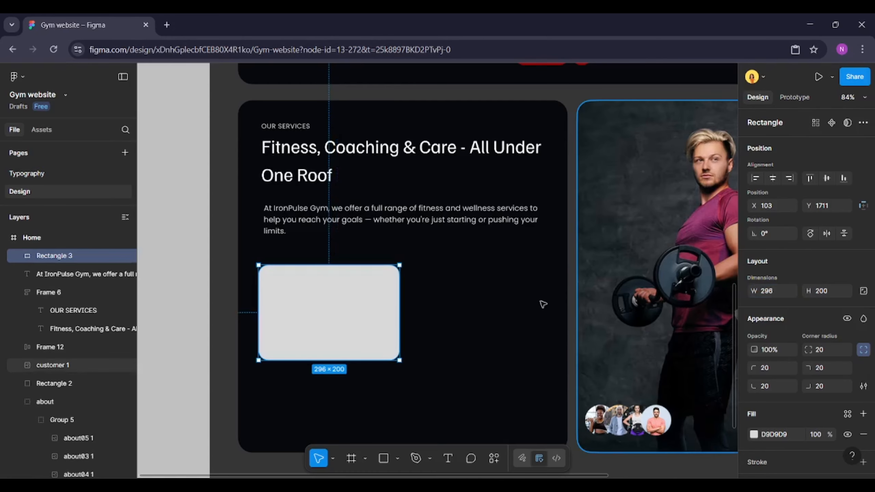
left_click(846, 412)
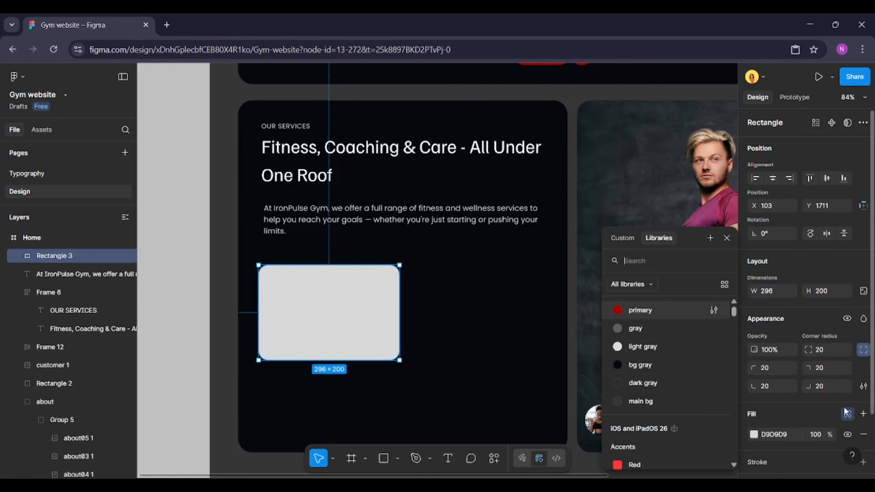
left_click(635, 384)
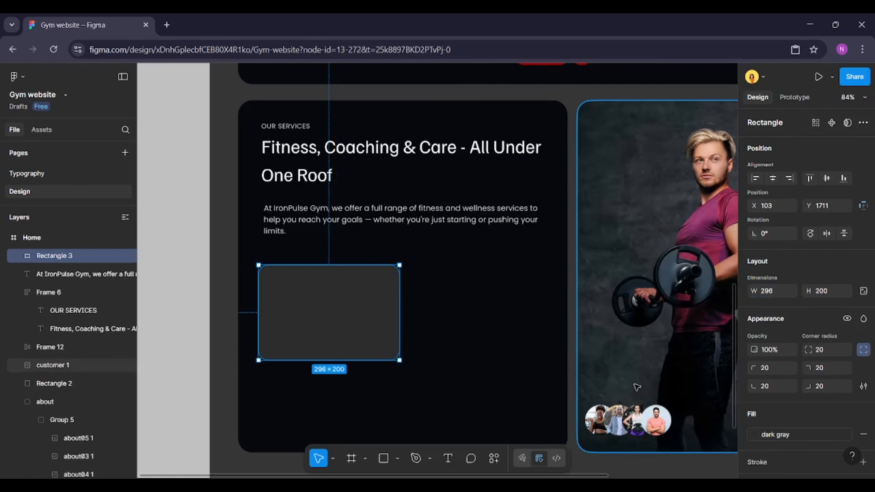
Set the vertical spacing to 24 between heading block and paragraph, and 20 between paragraph and card
left_click(54, 384)
left_click(489, 181)
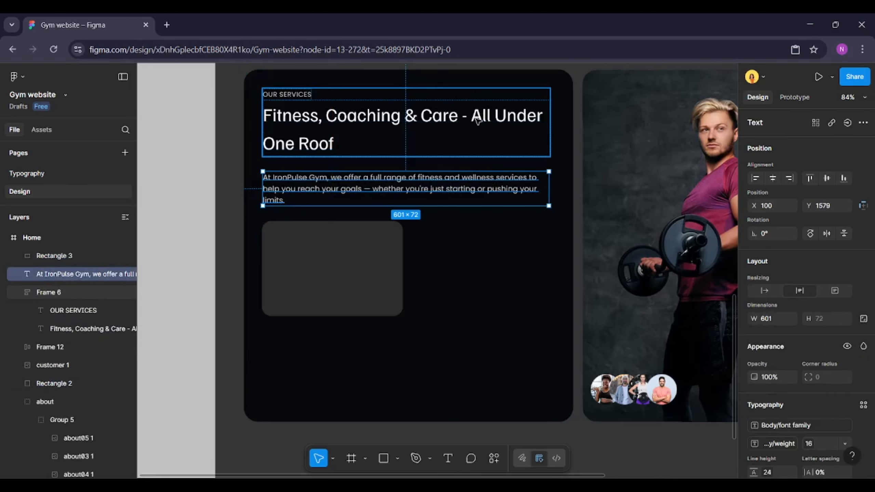
left_click(413, 134, "shift")
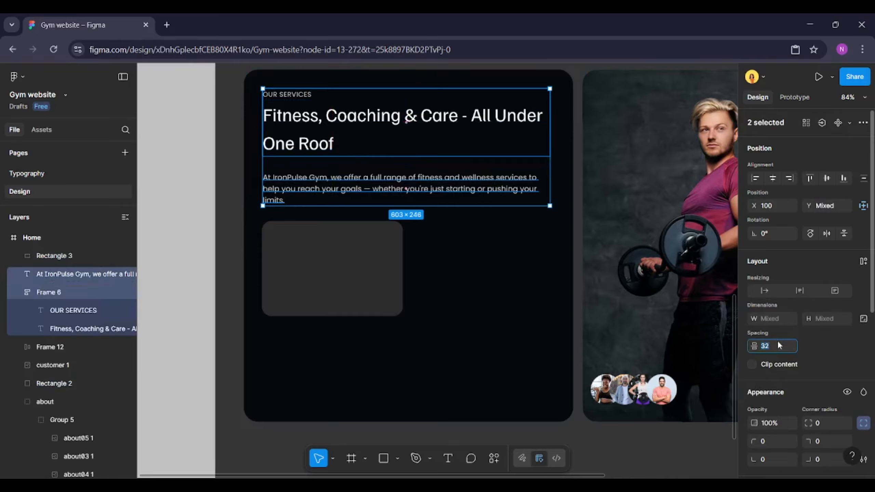
key("Return")
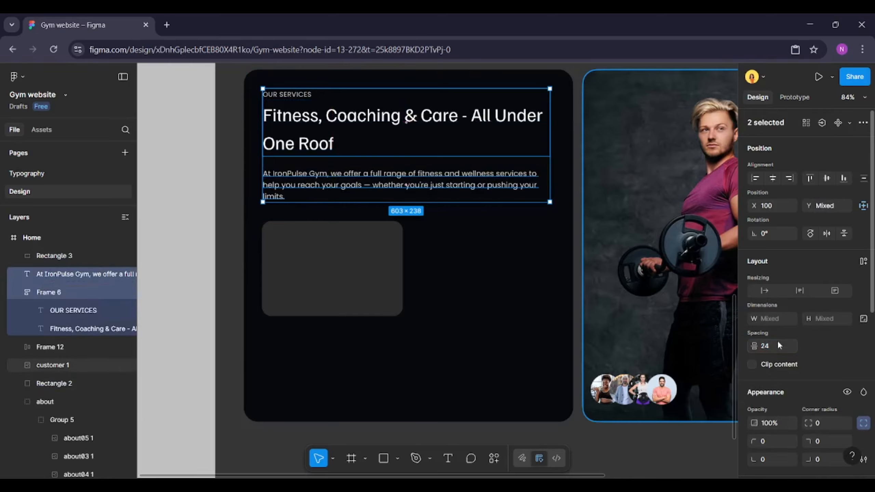
left_click(363, 274)
left_click(413, 170, "shift")
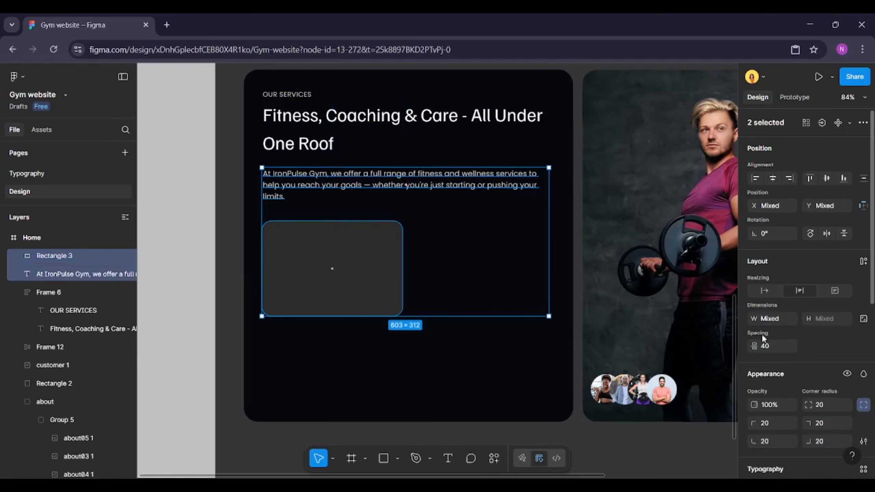
key("Return")
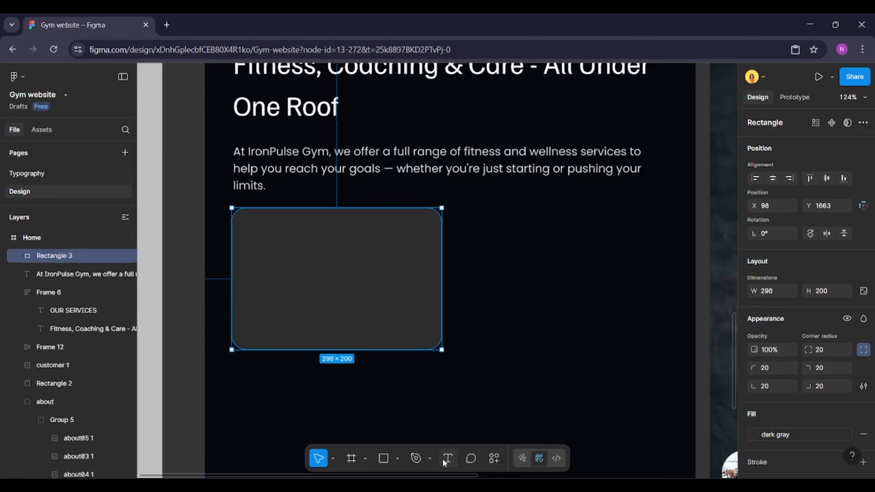
Add the title text "Personal Training" inside the card
left_click(443, 460)
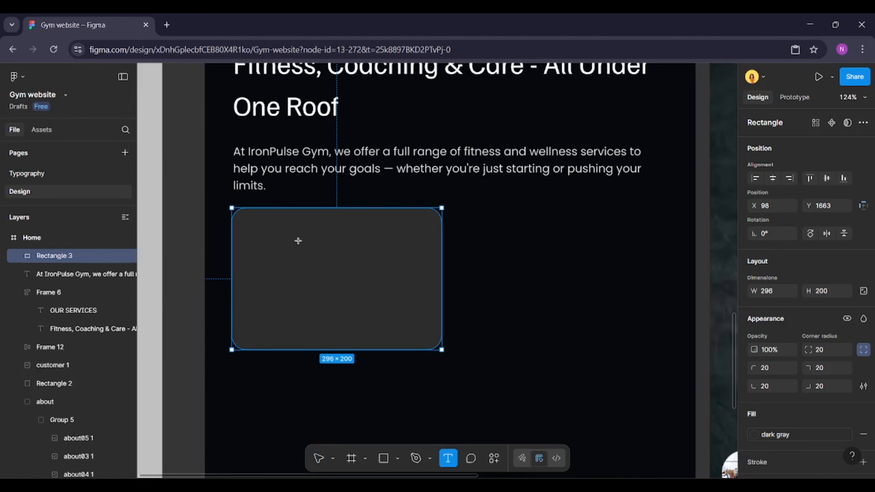
left_click(277, 223)
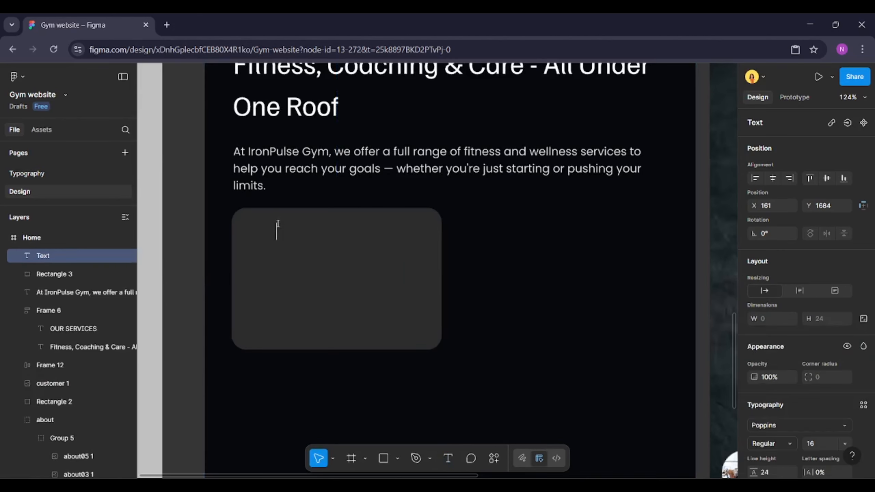
type("Personal Training")
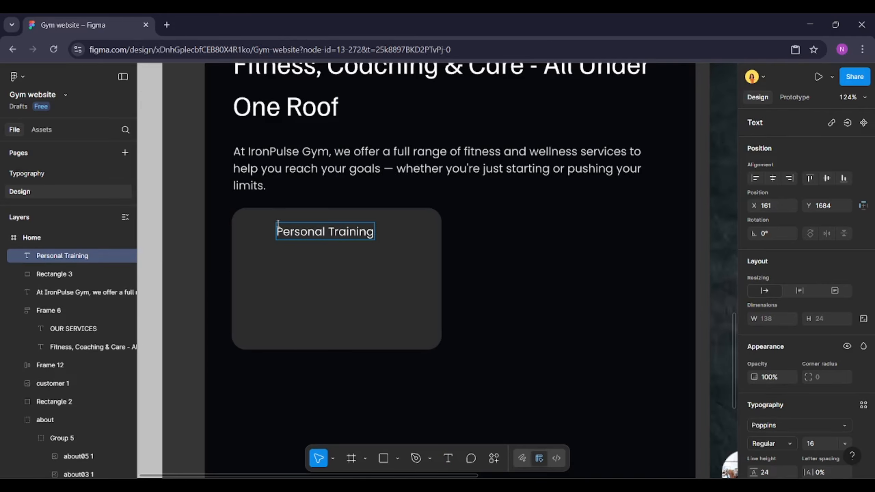
left_click(314, 276)
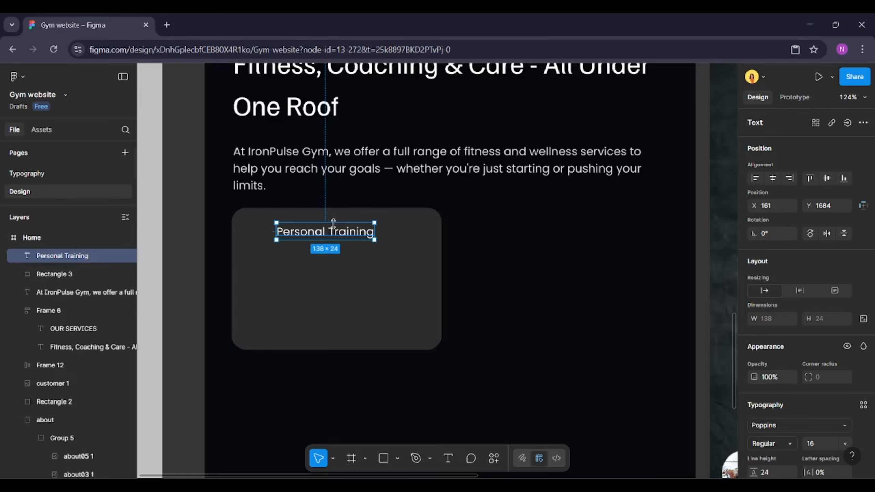
left_click(345, 181)
Duplicate the title below, replace it with the pasted service description, and apply the Caption text style
left_click(340, 227)
left_click_drag(339, 224, 338, 258)
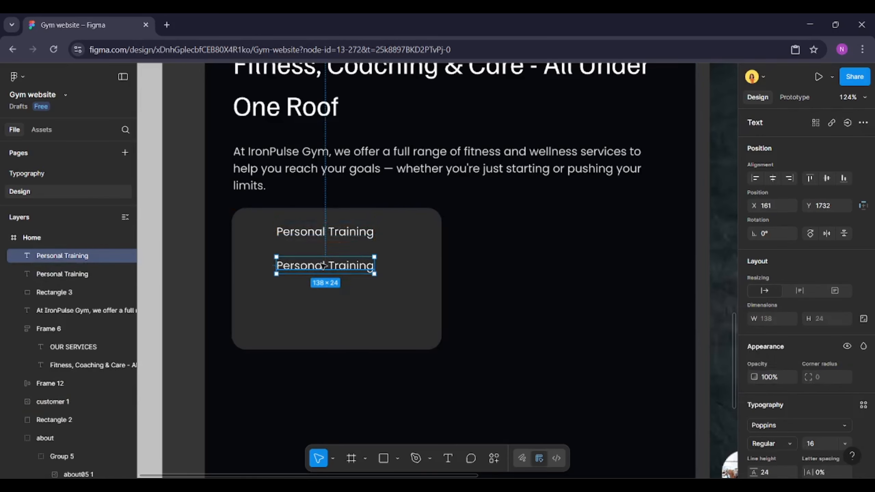
double_click(347, 266)
key("ctrl+v")
key("ctrl+a")
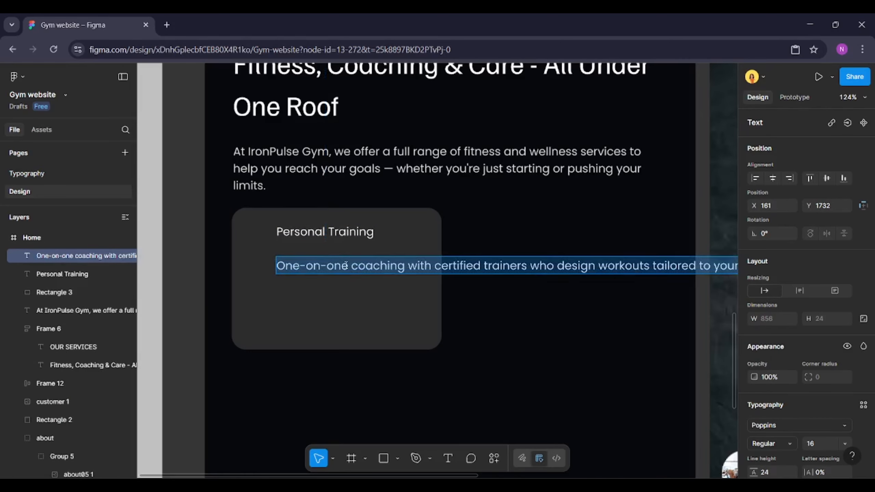
scroll(830, 412, "down", 2)
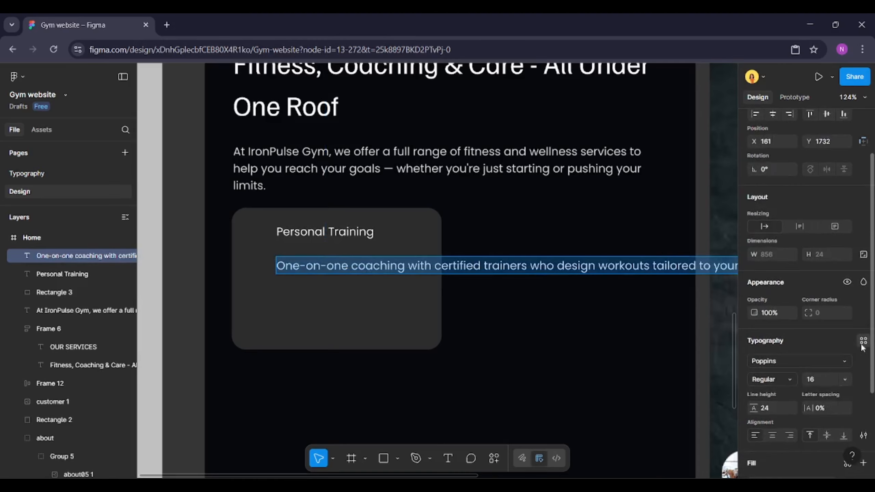
left_click(863, 342)
scroll(662, 394, "down", 3)
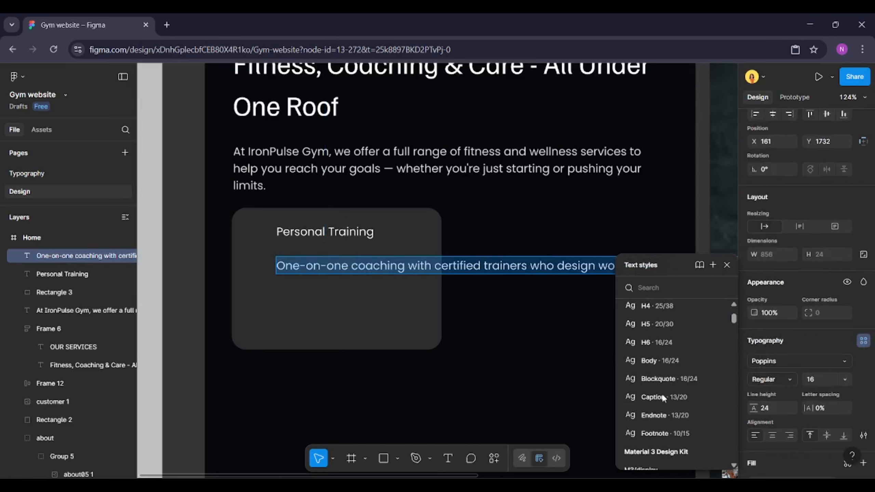
left_click(669, 397)
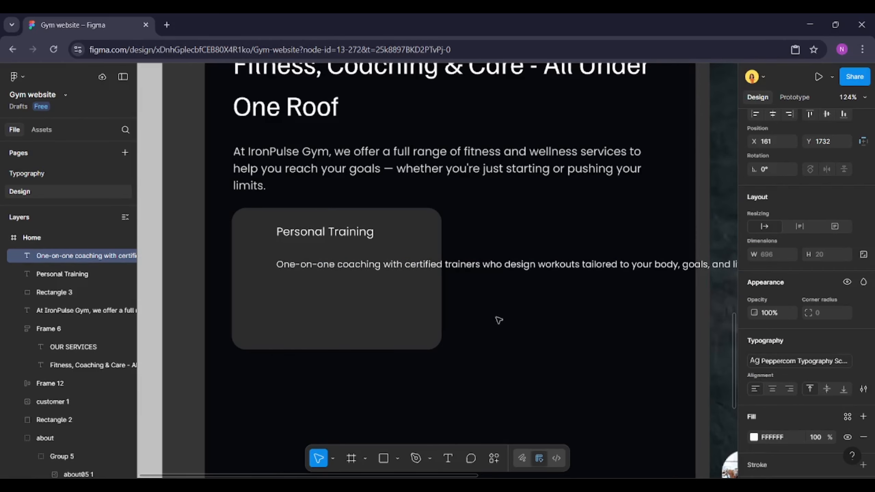
key("Escape")
Set the Personal Training title's font weight to Medium
left_click(325, 232)
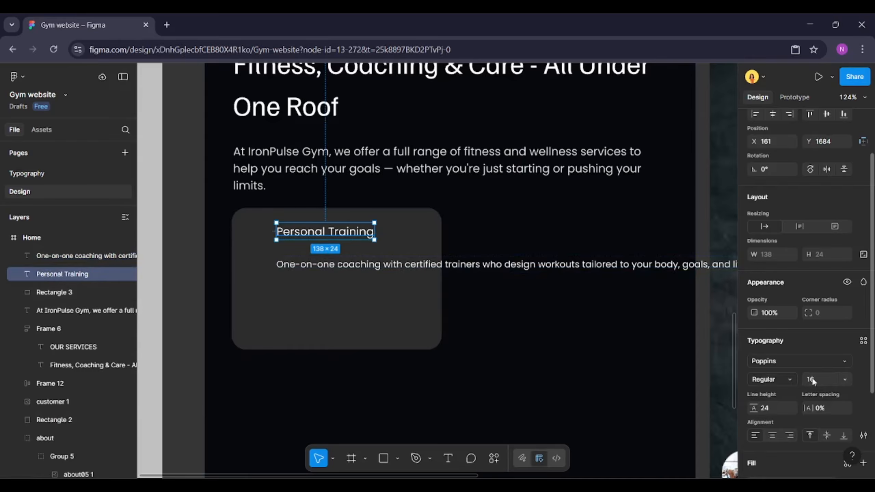
left_click(794, 378)
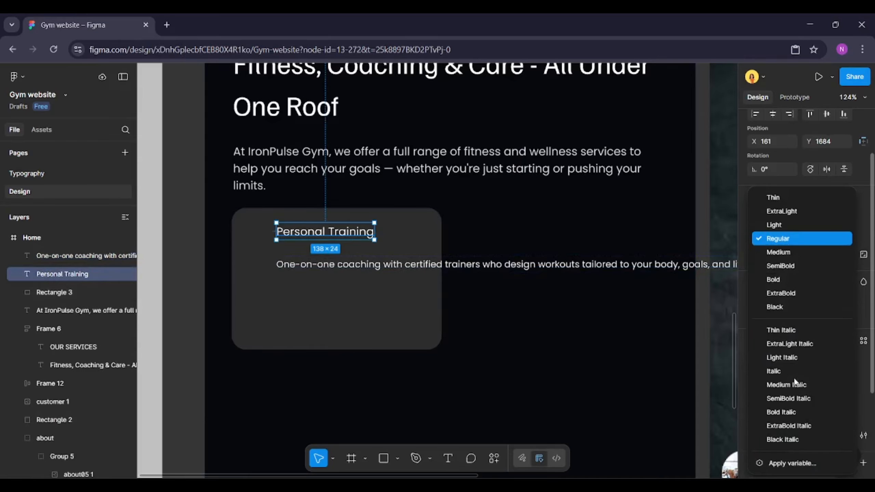
left_click(779, 252)
Wrap the description into a narrow column and move the title and description left to x 143
left_click(427, 266)
scroll(428, 274, "right", 5)
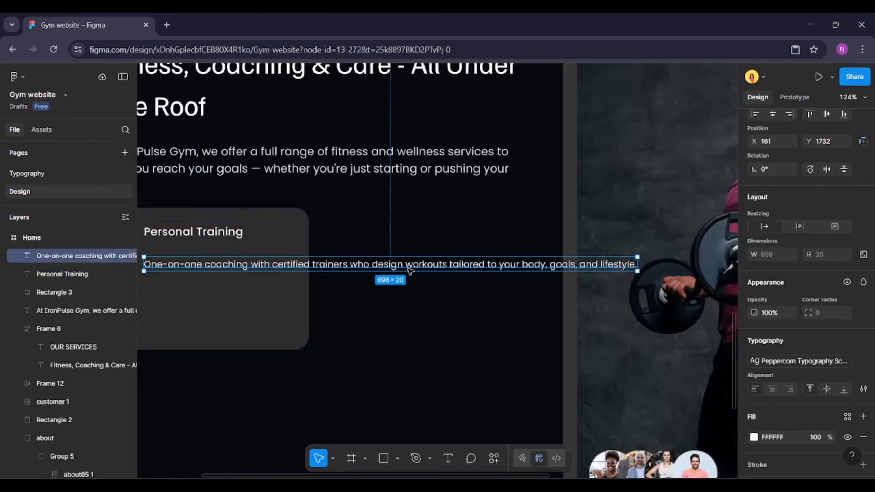
left_click_drag(392, 264, 329, 256)
scroll(331, 248, "left", 2)
left_click(310, 238, "shift")
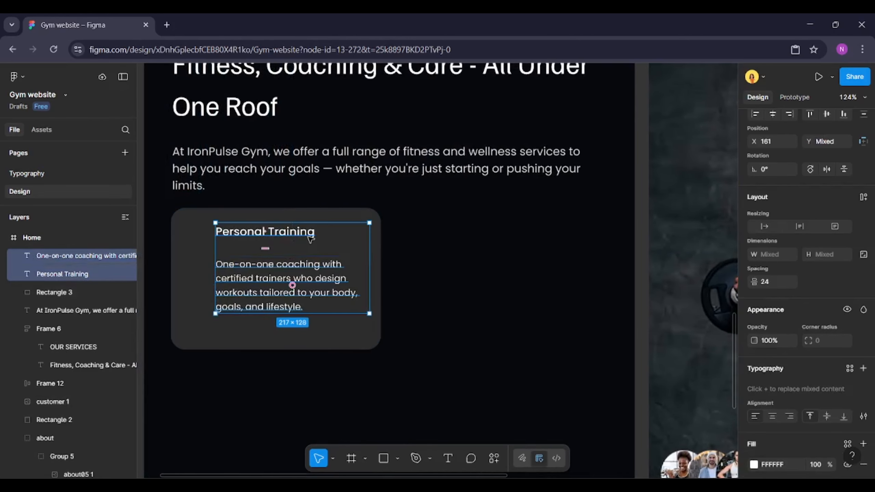
left_click_drag(262, 266, 248, 266)
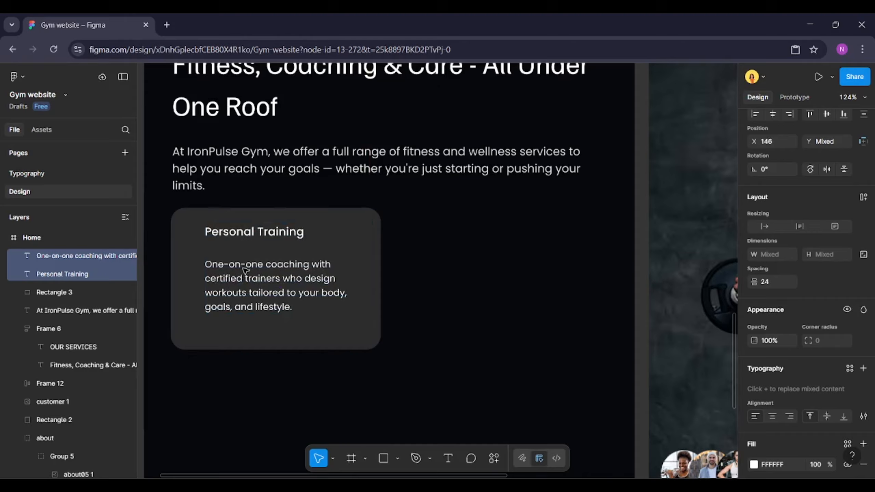
Widen the description to 235 and move it slightly lower in the card
left_click(291, 291)
left_click_drag(357, 285, 370, 285)
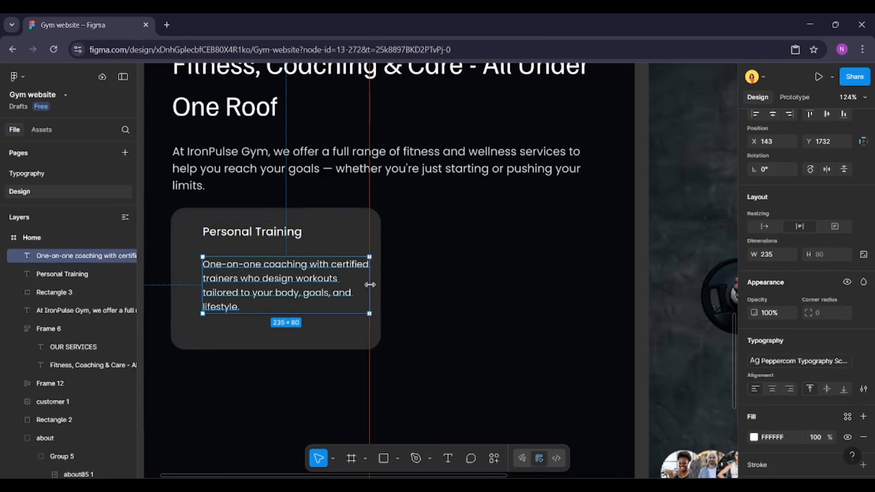
scroll(596, 335, "left", 3)
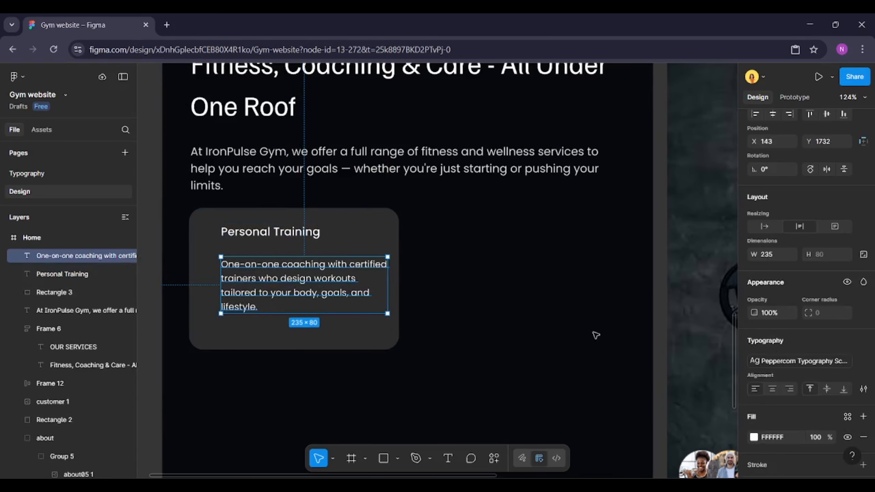
left_click(363, 336)
scroll(364, 337, "up", 1)
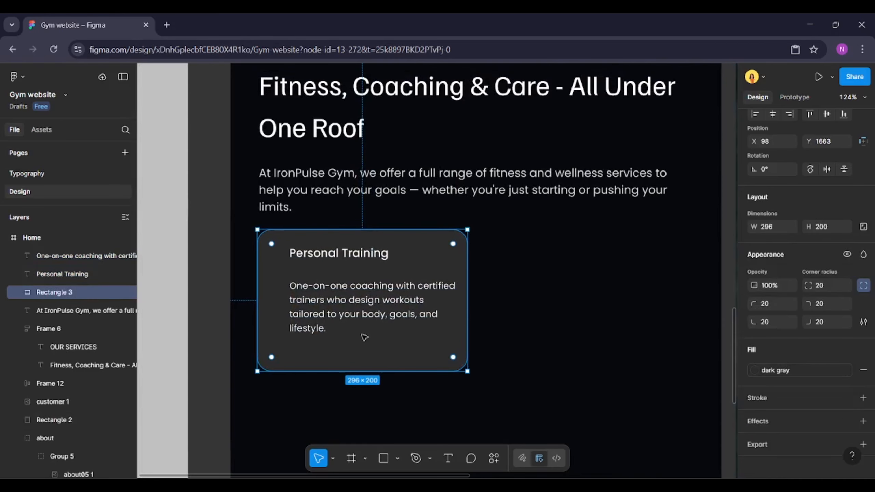
scroll(364, 337, "up", 1)
left_click(361, 310)
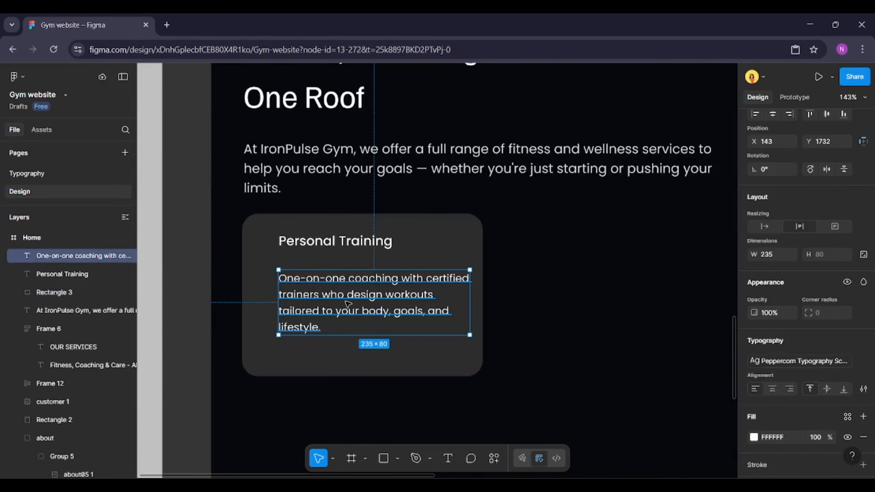
left_click_drag(348, 303, 346, 313)
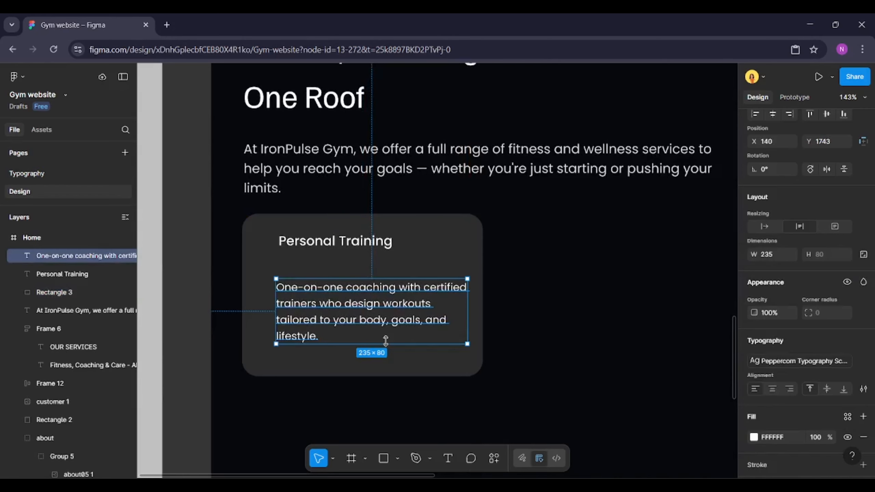
Draw a circle beside the Personal Training title, lock its ratio at 36 × 36, and fill it with the primary colour
left_click(399, 458)
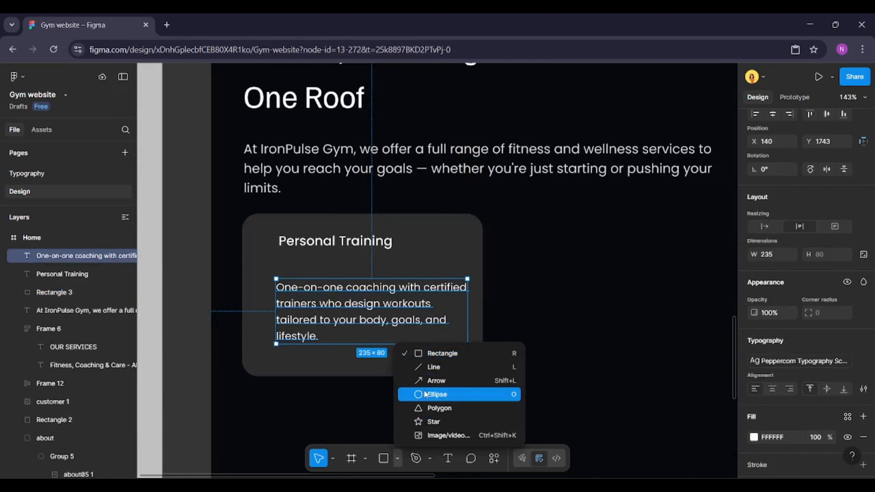
left_click(437, 395)
left_click_drag(256, 232, 277, 259)
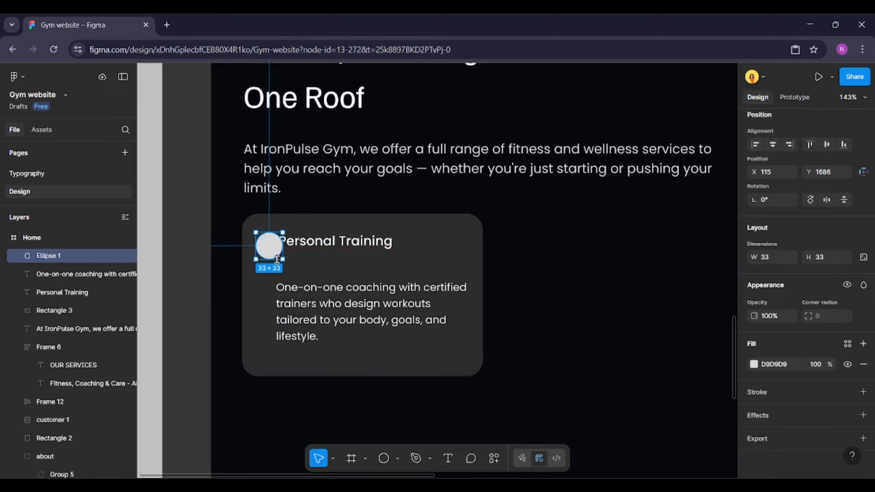
left_click(864, 258)
left_click(822, 258)
type("2")
type("6")
key("Return")
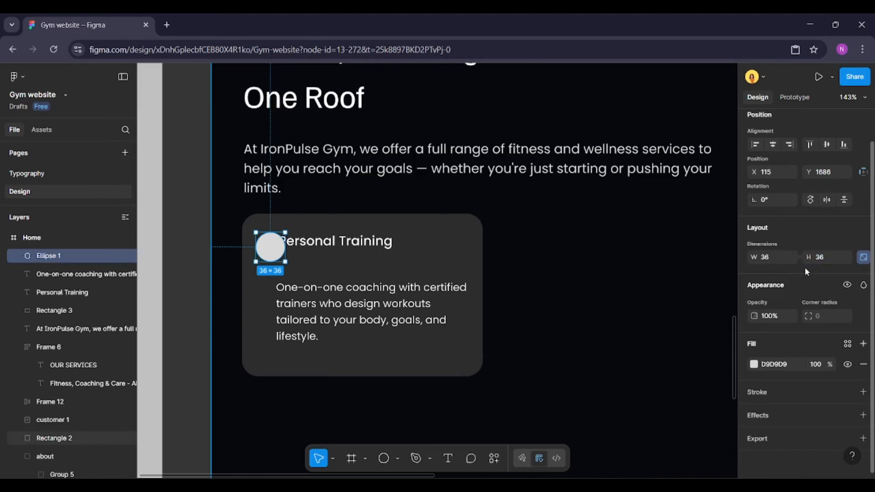
left_click(848, 344)
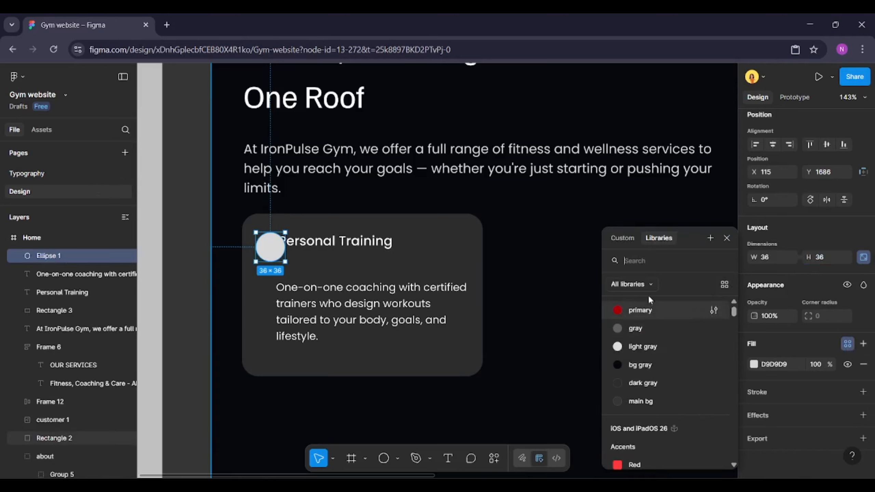
left_click(641, 311)
Shift the title right of the circle and move the description left to line up with the circle
mouse_move(325, 243)
left_mouse_down()
mouse_move(347, 249)
mouse_move(342, 244)
left_mouse_up()
left_click(302, 305)
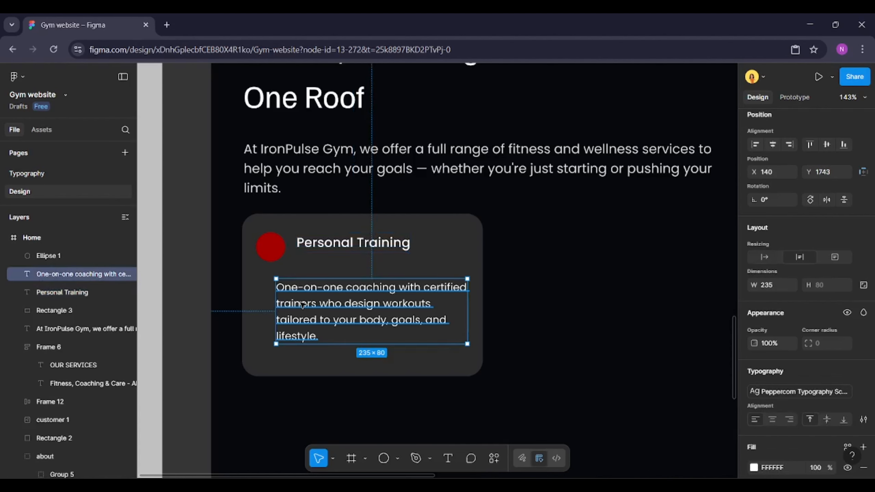
left_click_drag(301, 305, 281, 307)
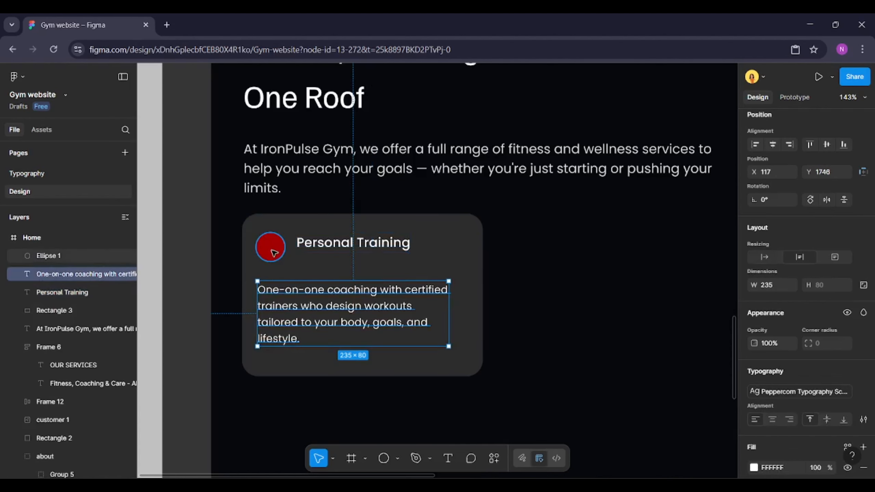
left_click(450, 255)
left_click(405, 304)
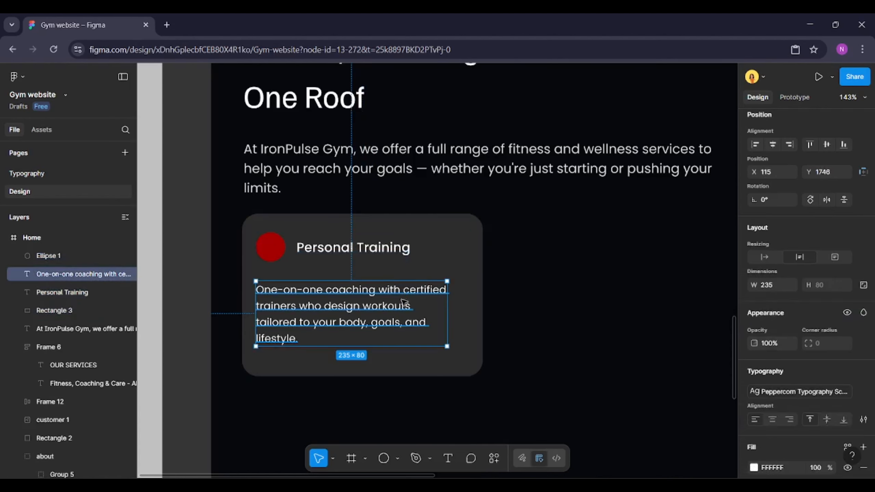
left_click(384, 255)
left_click(281, 251, "shift")
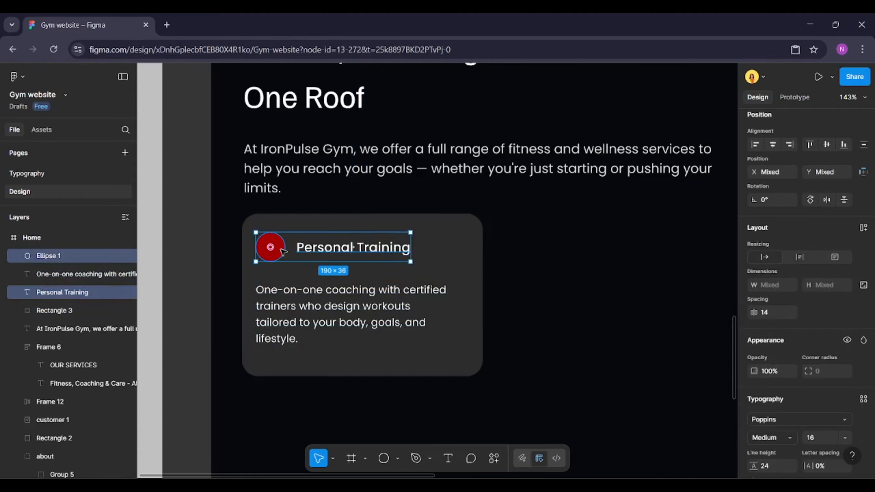
Group the circle with the title and set the spacing between that group and the description to 32
key("ctrl+g")
left_click(297, 292)
left_click(334, 250, "shift")
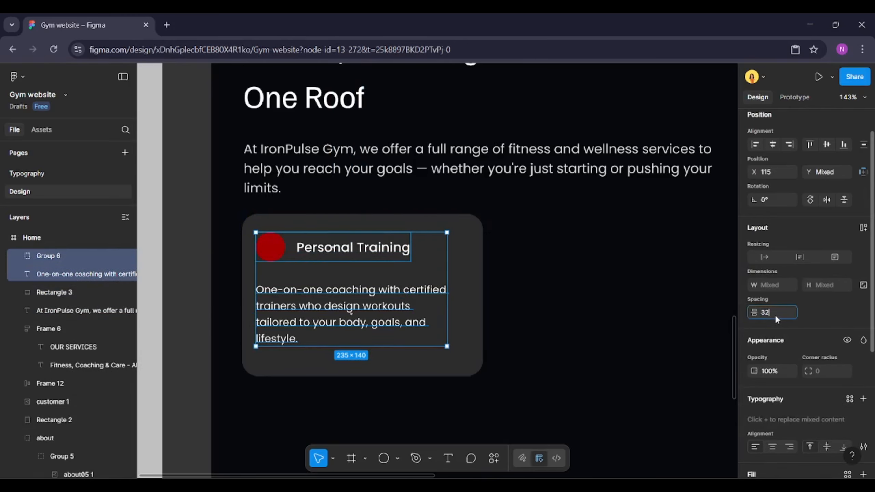
key("Return")
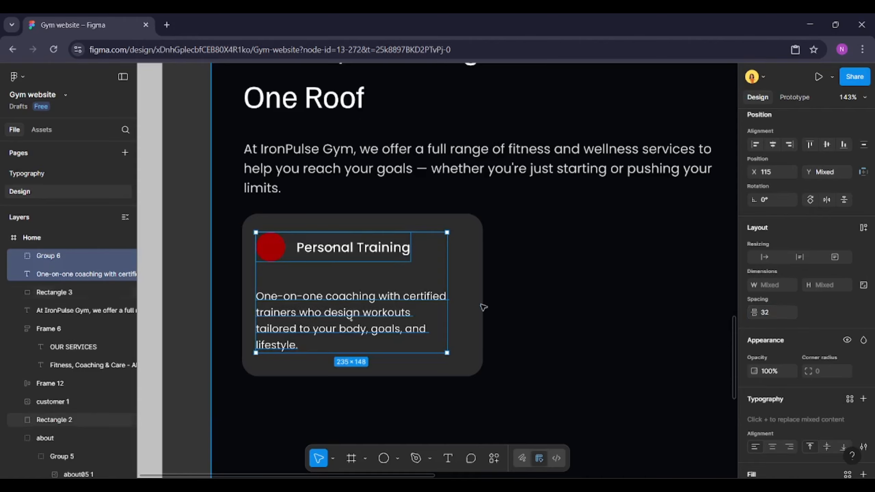
Group the header and description, then apply vertical auto layout to the card with content centred
left_click(480, 306, "shift")
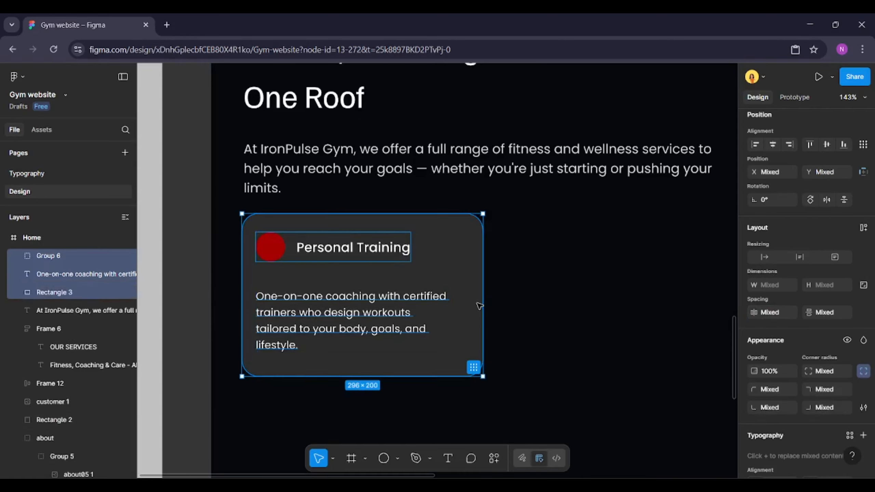
left_click(368, 313)
left_click(369, 247, "shift")
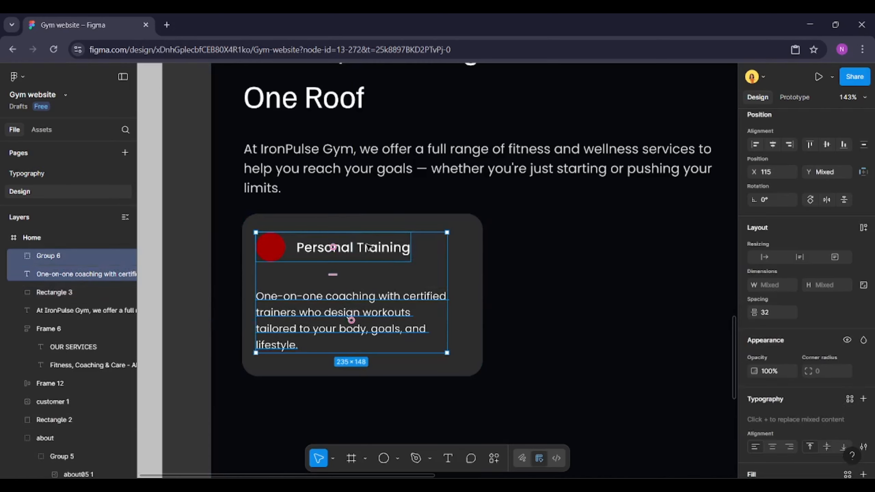
right_click(369, 247)
left_click(407, 253)
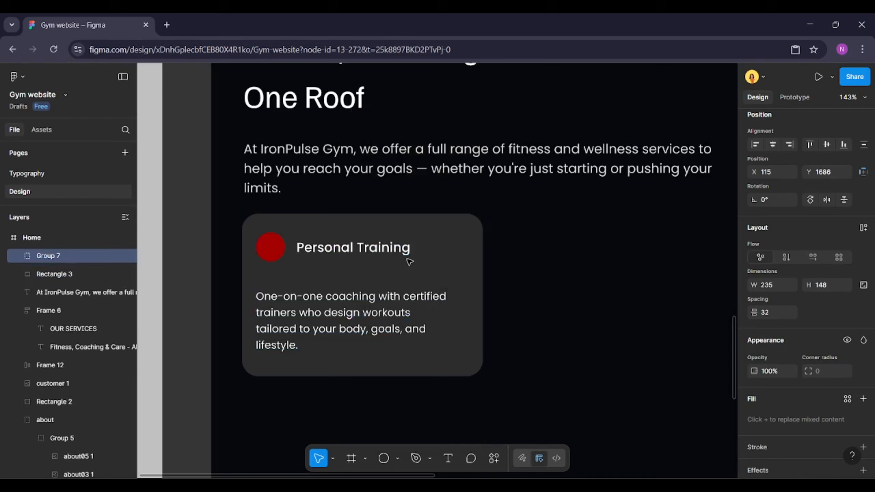
left_click(463, 238, "shift")
left_click(863, 227)
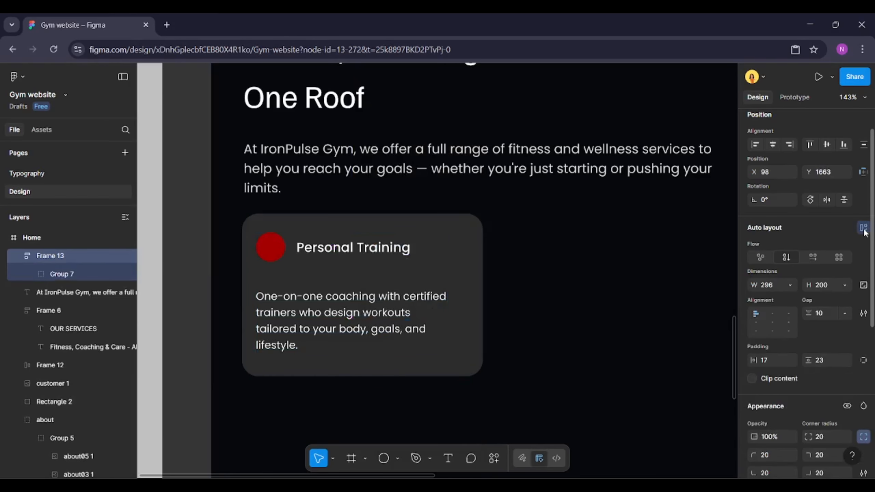
left_click(773, 324)
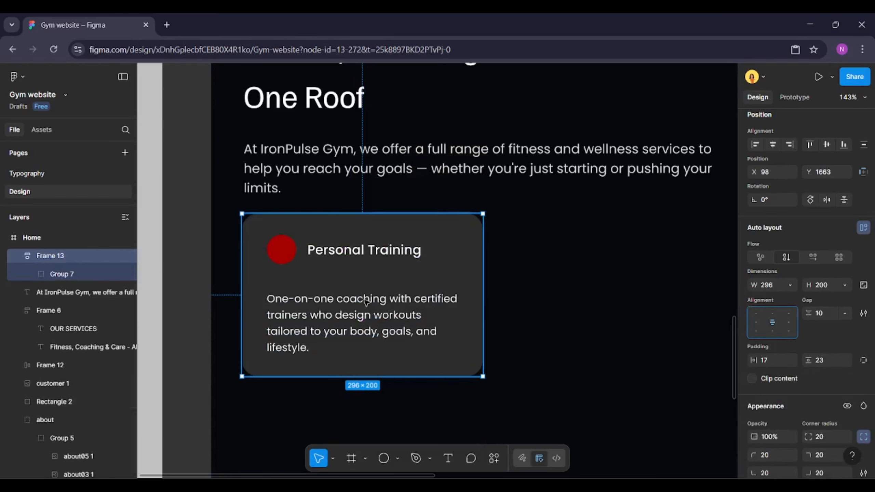
Apply horizontal auto layout to the circle-and-title header and set its spacing to the description to 20
left_click(325, 250)
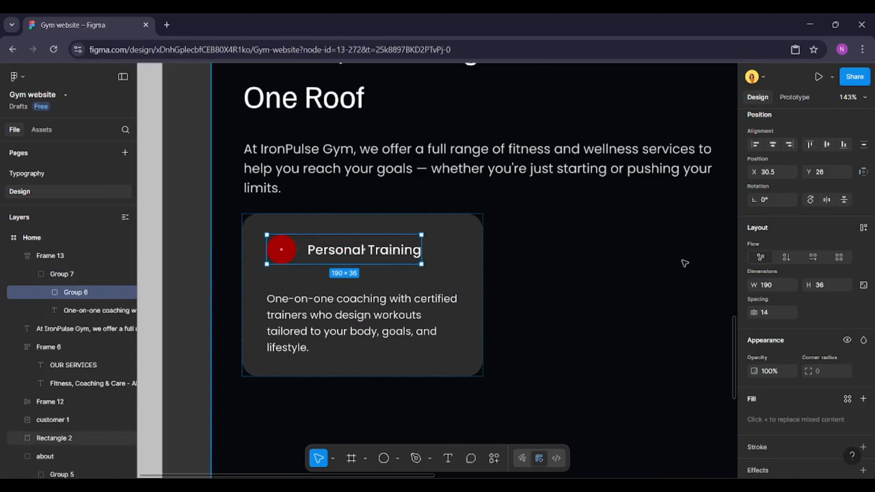
left_click(863, 228)
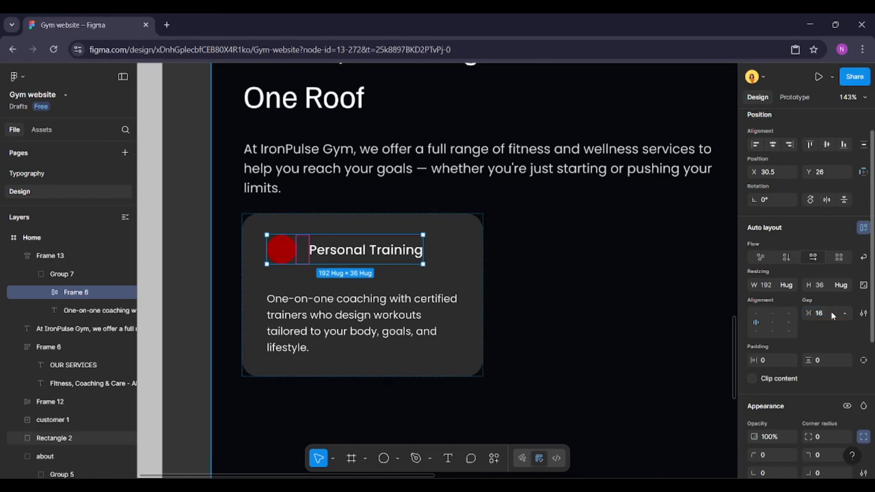
left_click(489, 402)
key("shift+2")
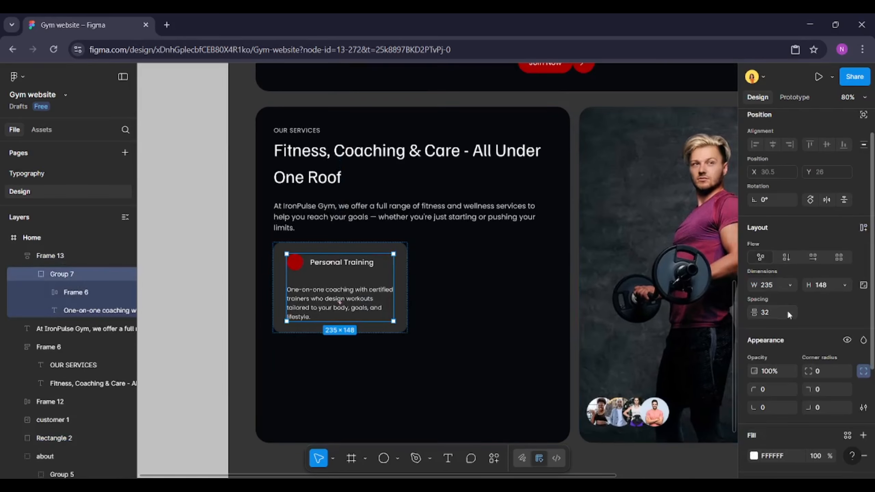
type("4")
key("Return")
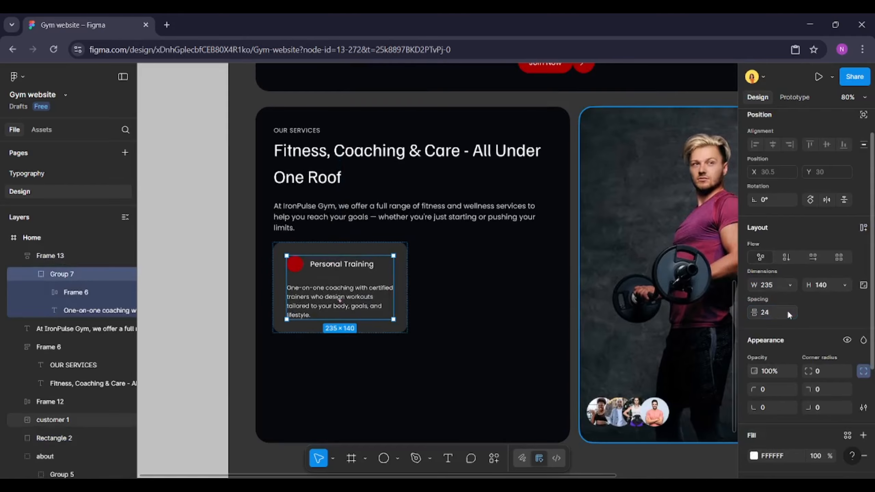
left_click(788, 313)
type("20")
key("Return")
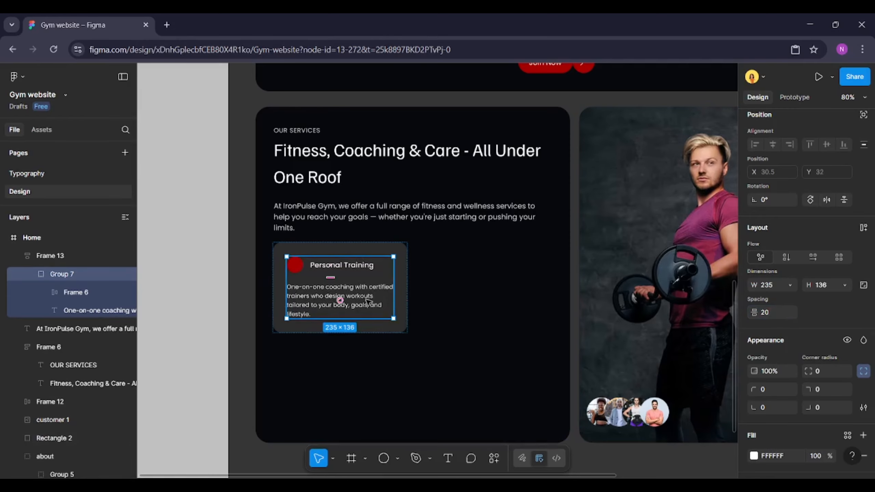
Select the card's circle and open the Iconify plugin
left_click(449, 313)
left_click(300, 246)
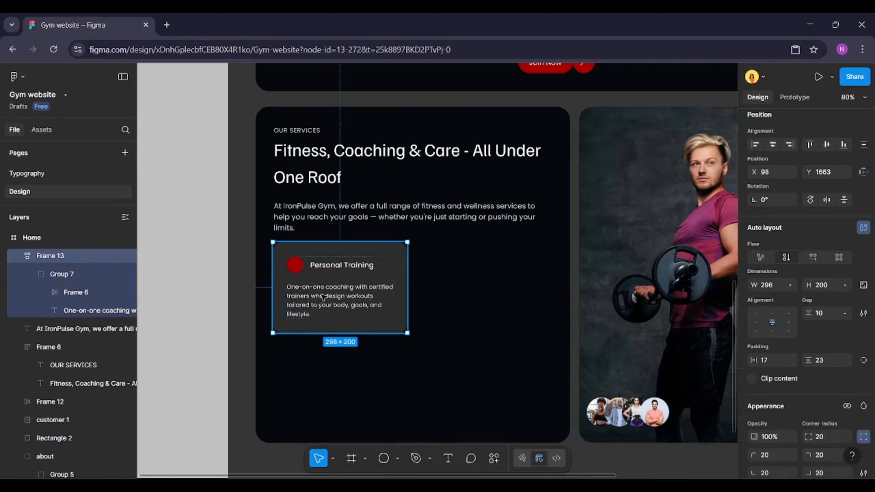
left_click(297, 271, "ctrl")
scroll(296, 271, "up", 5)
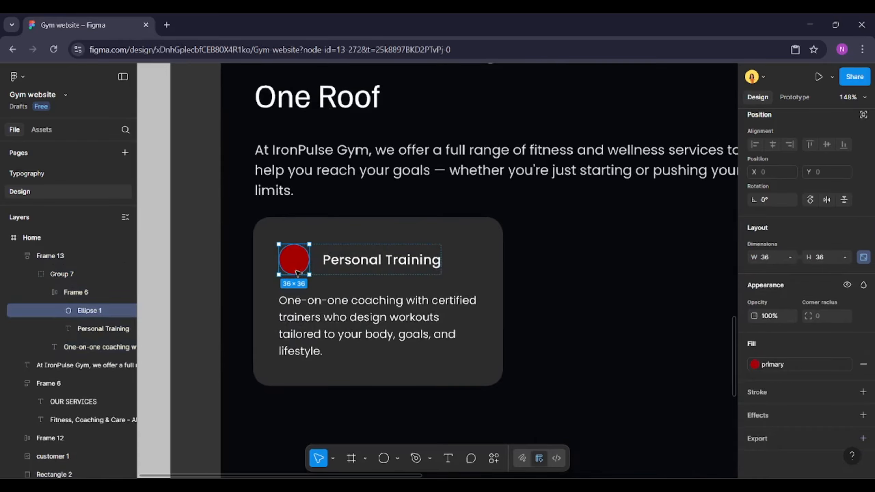
left_click(494, 458)
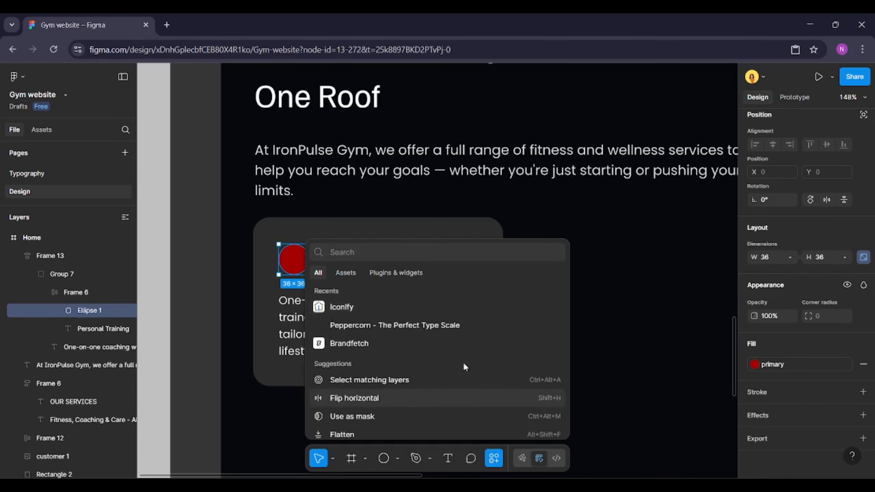
left_click(433, 306)
left_click_drag(425, 96, 603, 98)
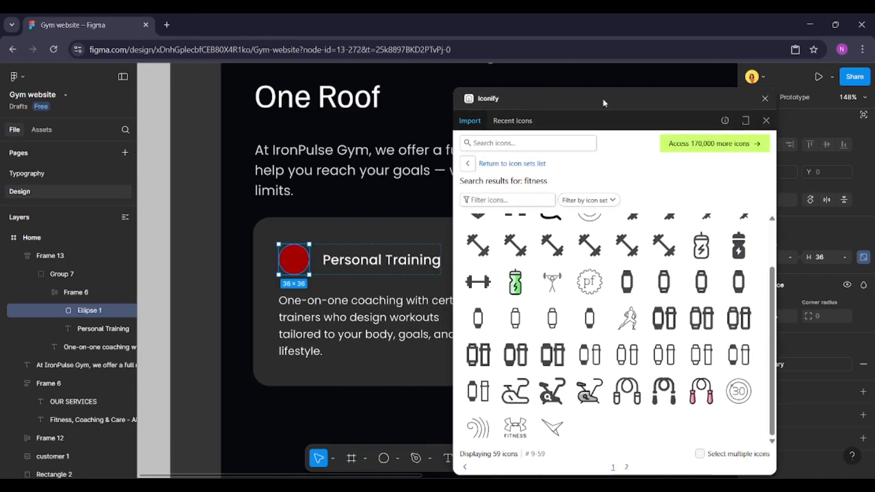
Search Iconify for heart and import the hand-heart-fill icon onto the canvas
left_click(527, 144)
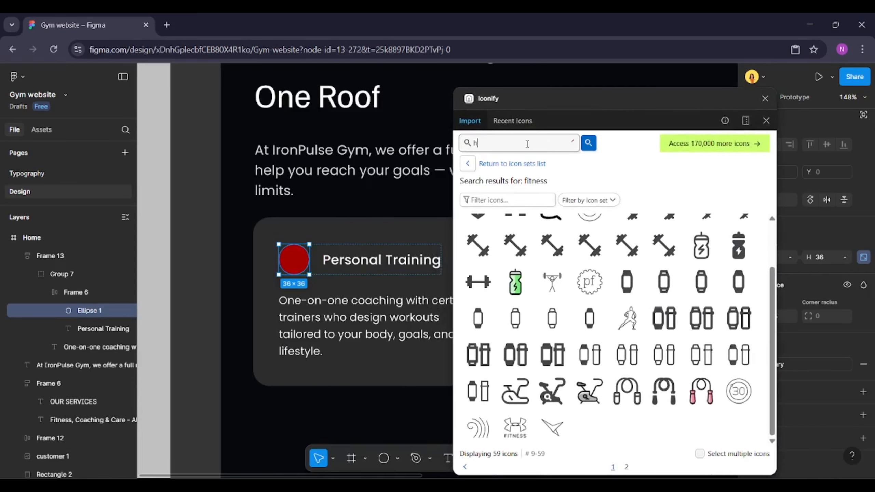
key("Return")
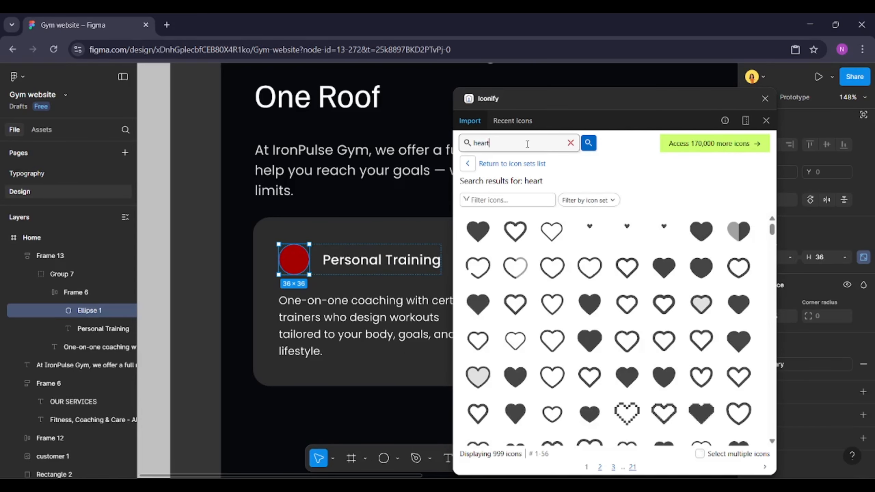
scroll(600, 382, "down", 15)
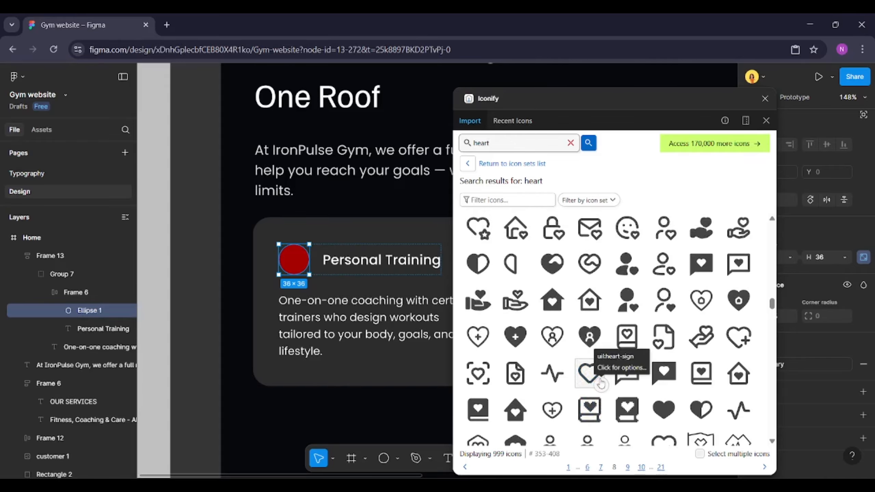
scroll(600, 383, "down", 5)
scroll(600, 382, "down", 2)
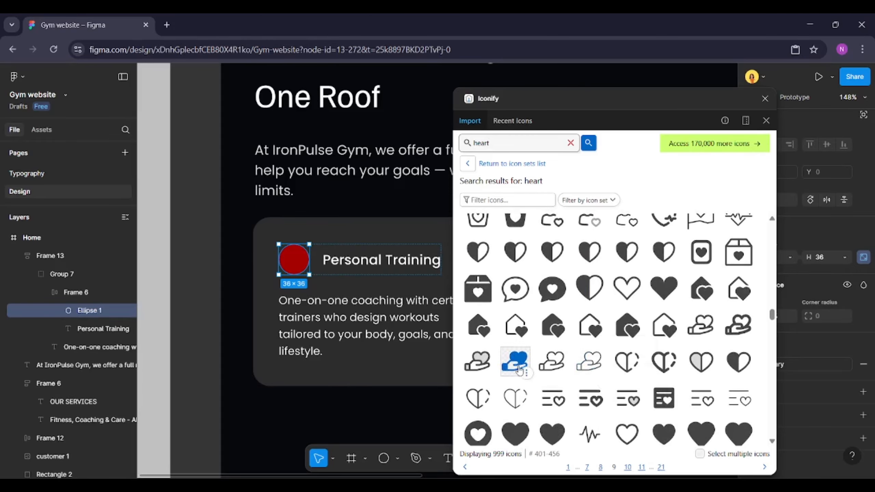
left_click_drag(515, 361, 157, 310)
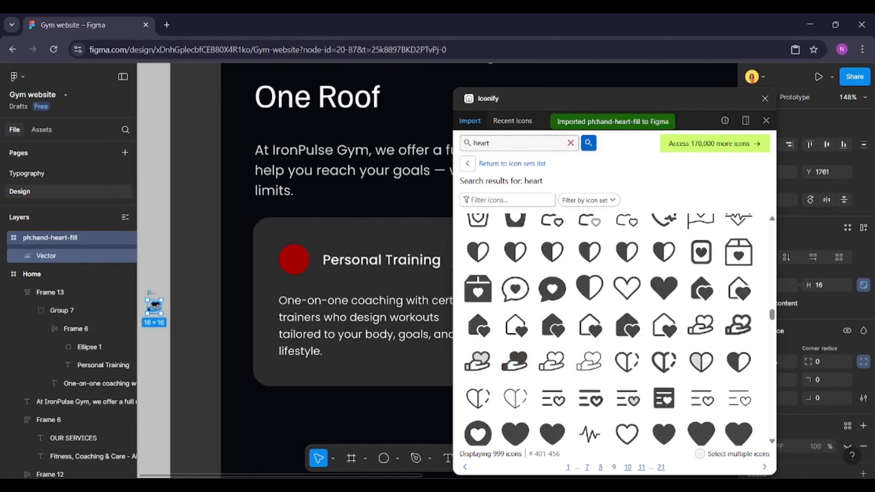
Search Iconify for support and import the filled person-support icon onto the canvas
double_click(508, 142)
type("cu")
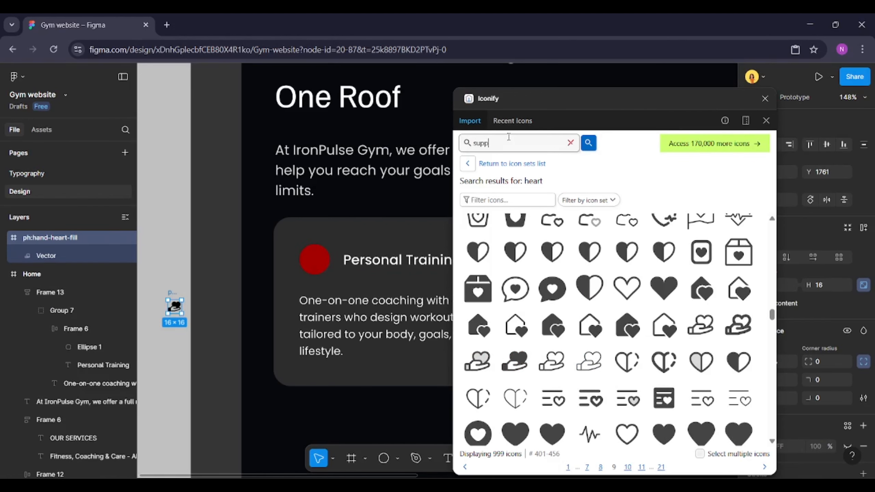
type("pport")
key("Return")
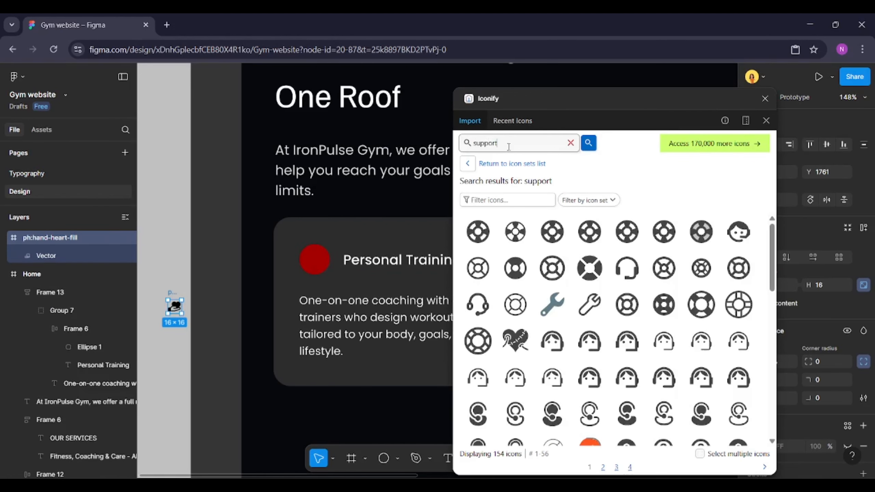
scroll(625, 322, "down", 1)
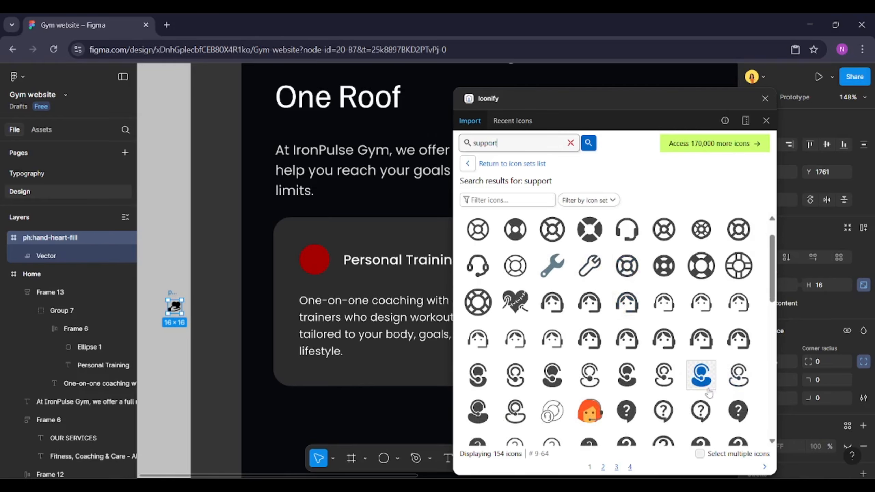
left_click_drag(704, 379, 160, 352)
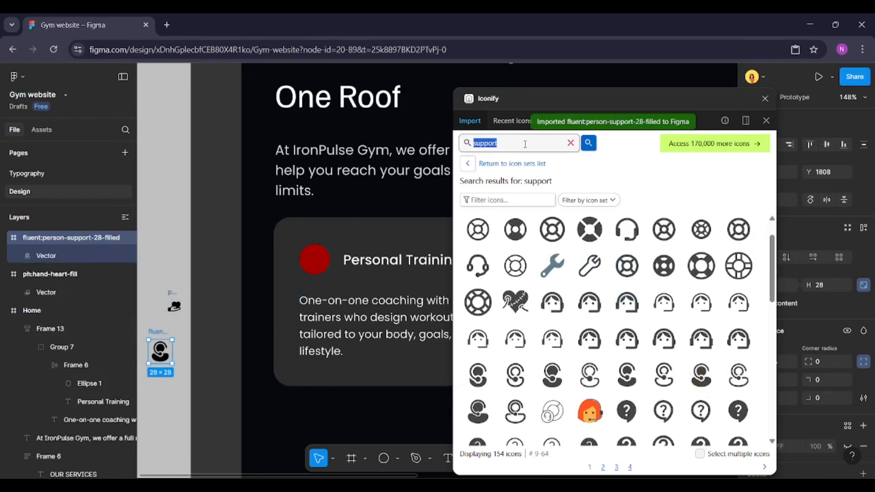
Search Iconify for food and import the pot-of-food icon onto the canvas
key("BackSpace")
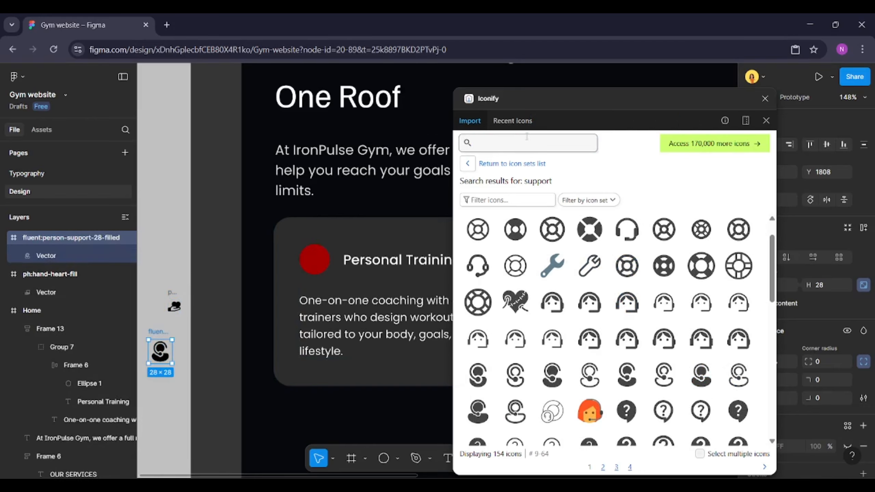
key("Return")
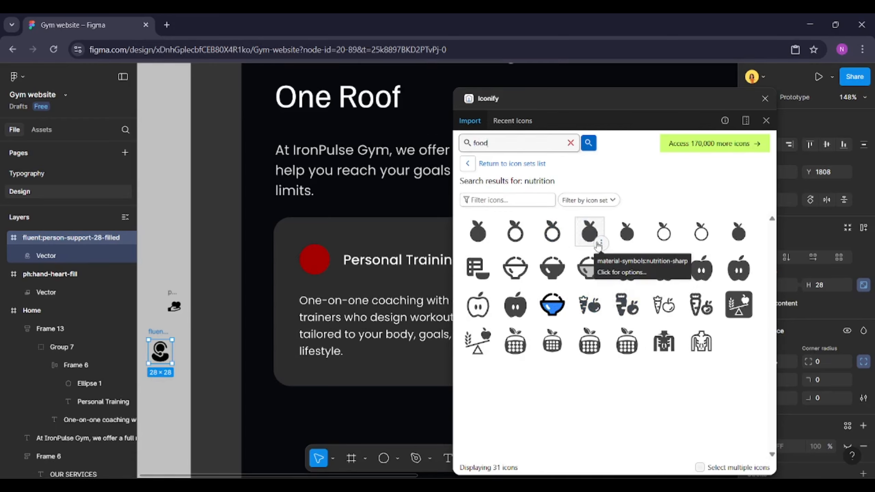
key("Return")
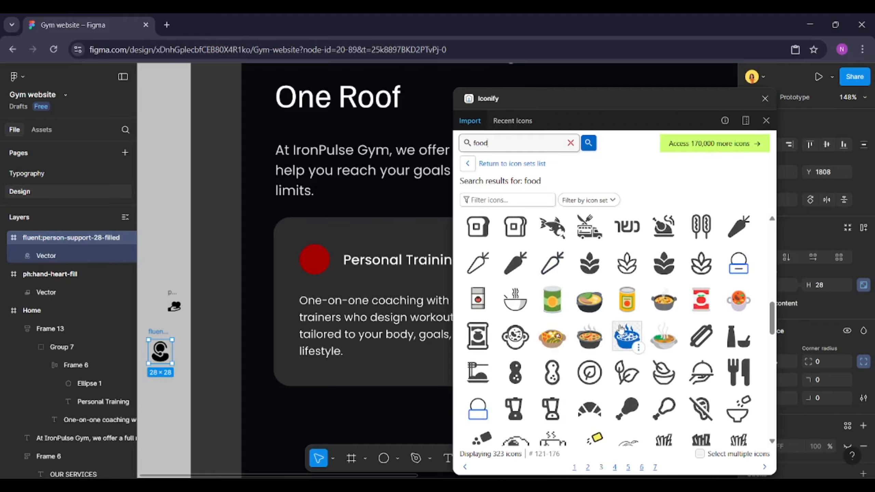
left_click_drag(620, 329, 159, 385)
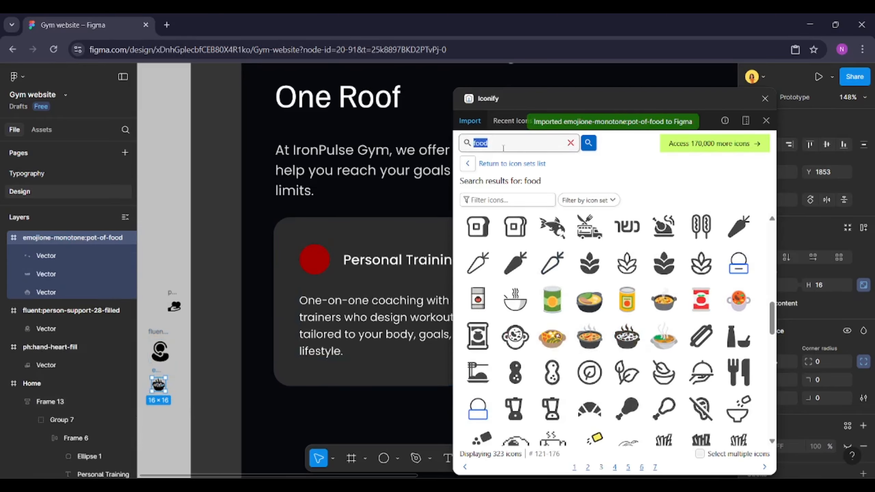
Search Iconify for group and import the filled group-3 icon onto the canvas
type("group")
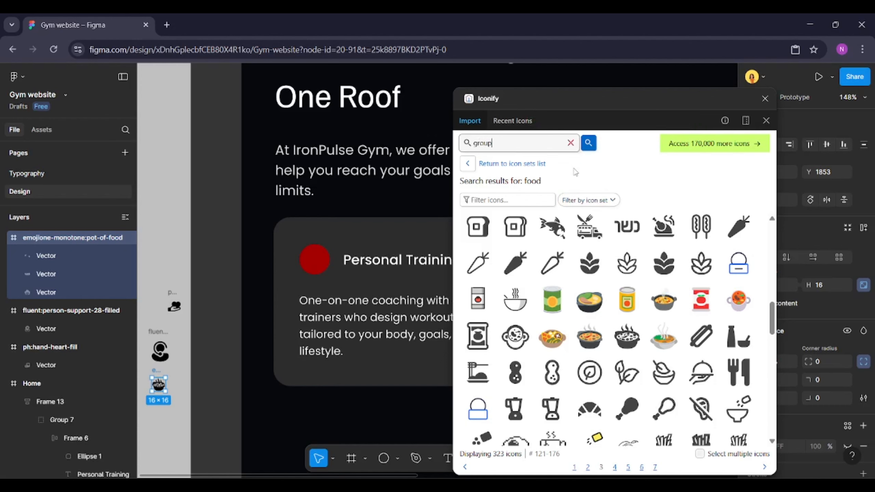
key("Return")
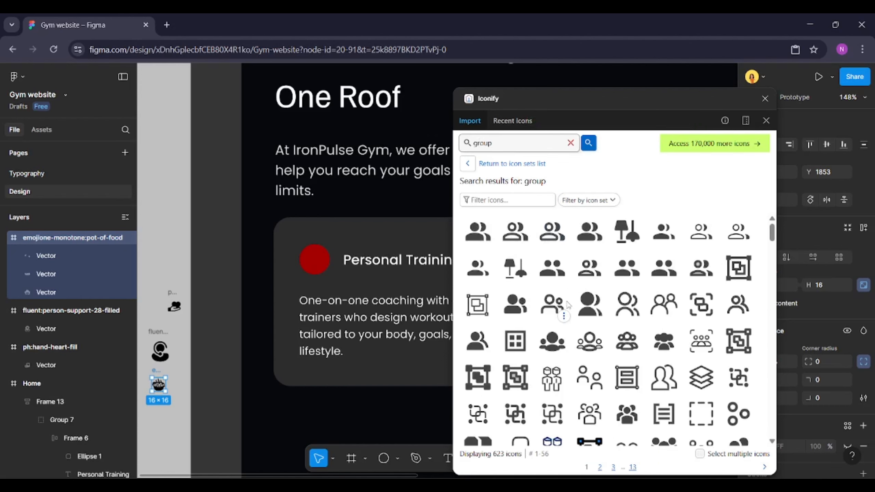
scroll(568, 305, "down", 4)
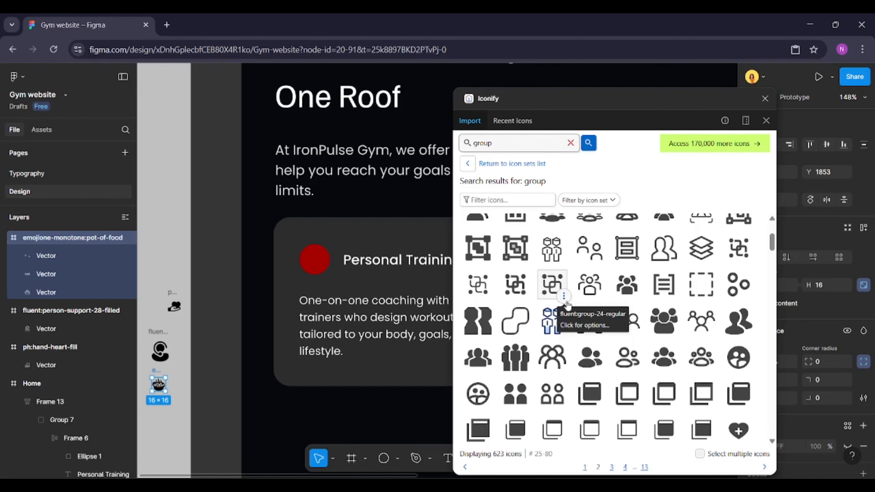
scroll(568, 304, "down", 1)
left_click_drag(478, 315, 518, 314)
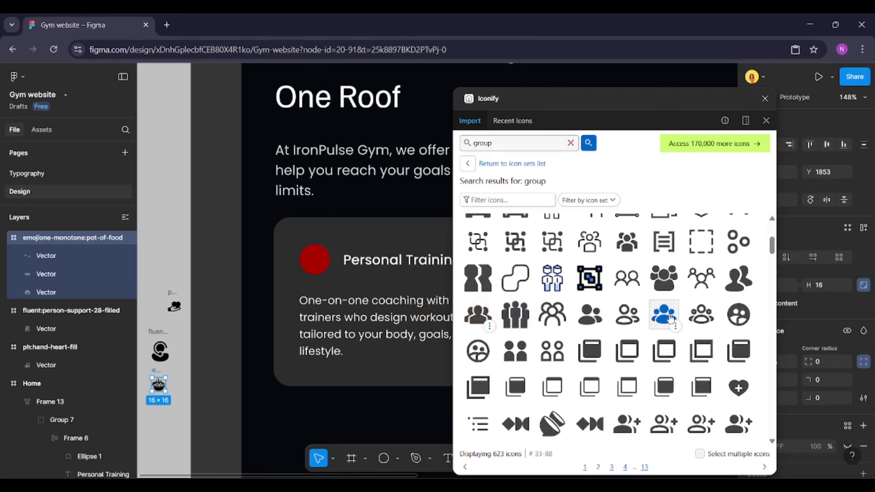
left_click(671, 320)
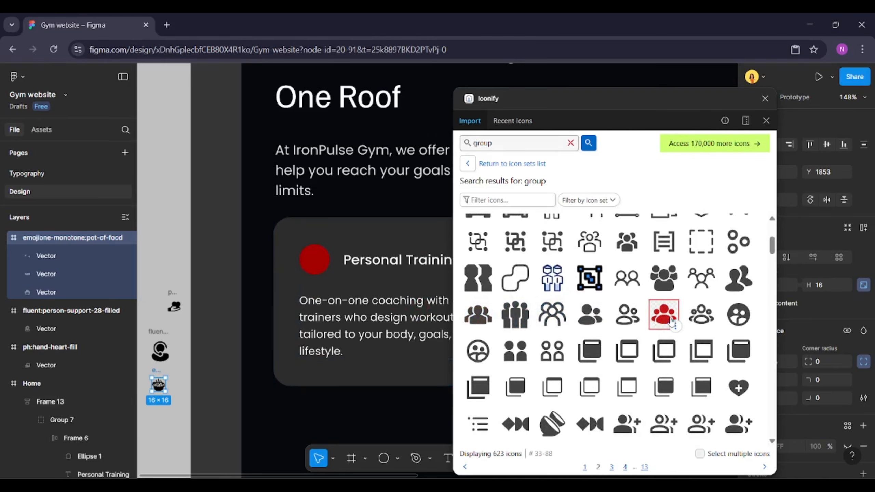
left_click_drag(670, 320, 175, 235)
Select the four imported icons, close the plugin, and change their selection colour to white FFFFFF
left_click_drag(222, 203, 295, 417)
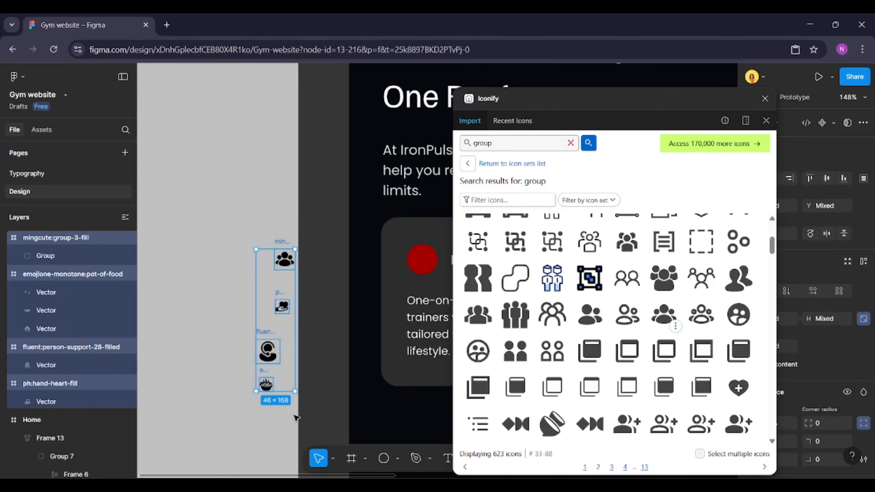
left_click(765, 99)
scroll(853, 339, "down", 5)
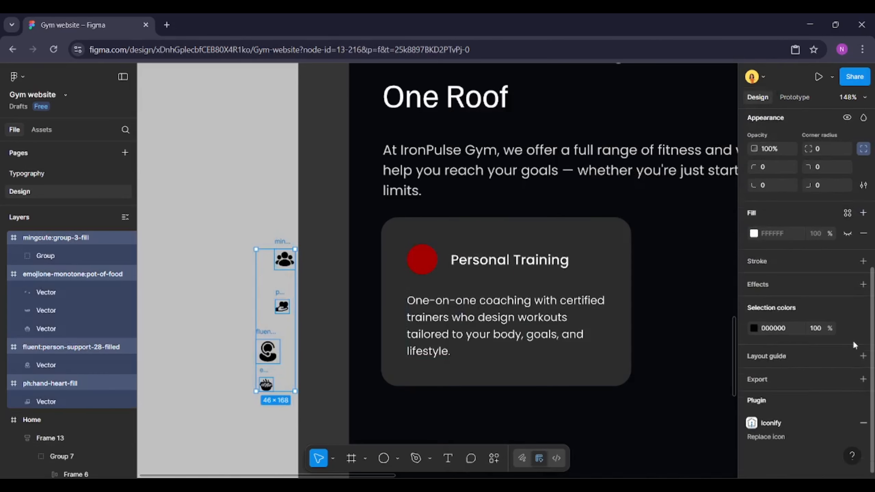
left_click(753, 329)
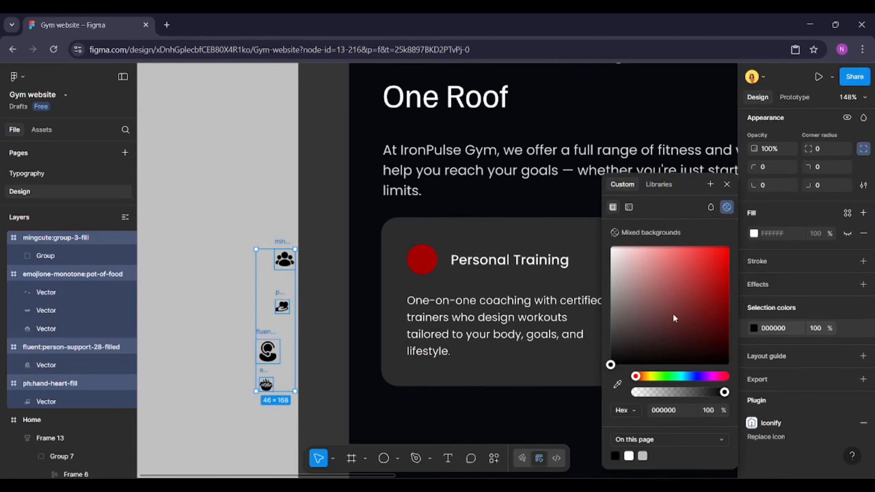
left_click_drag(673, 312, 584, 222)
Resize the four icons to 24 by 24
scroll(824, 206, "up", 5)
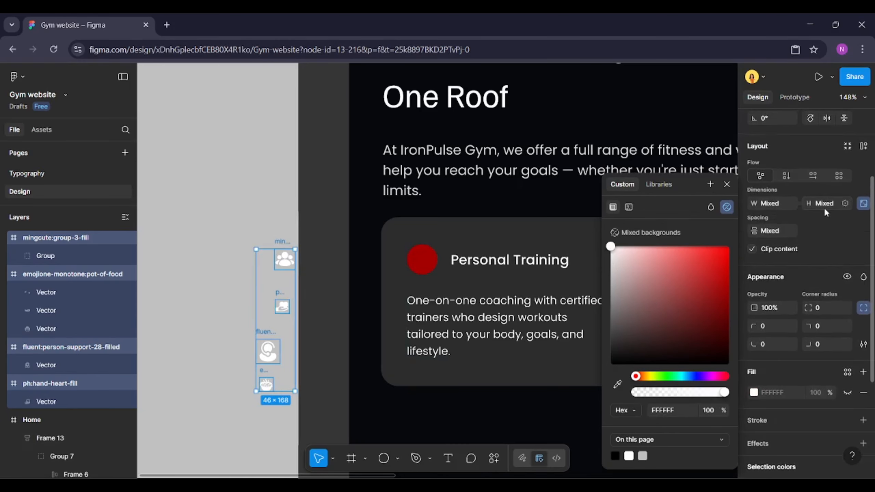
left_click(834, 205)
type("32")
key("Return")
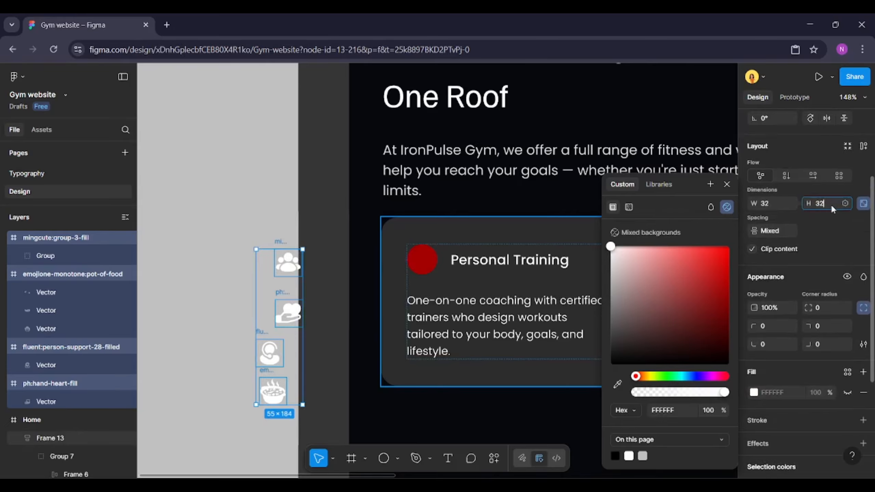
type("24")
key("Return")
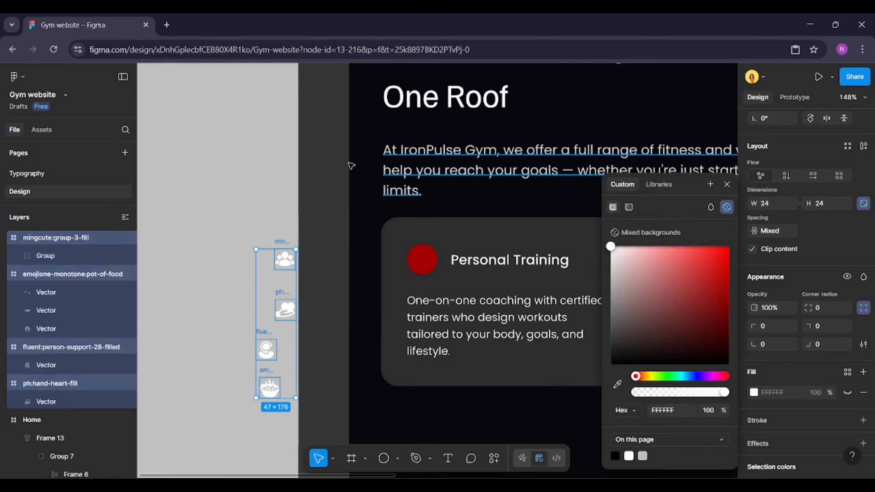
Group the card's red circle and paste the person-support icon into that group on the circle
left_click(277, 240)
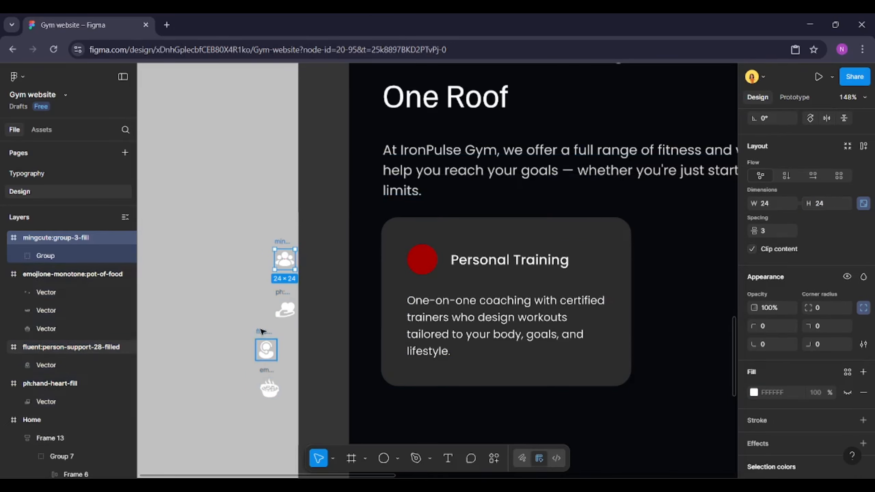
left_click(262, 332)
key("Escape")
left_click(430, 255)
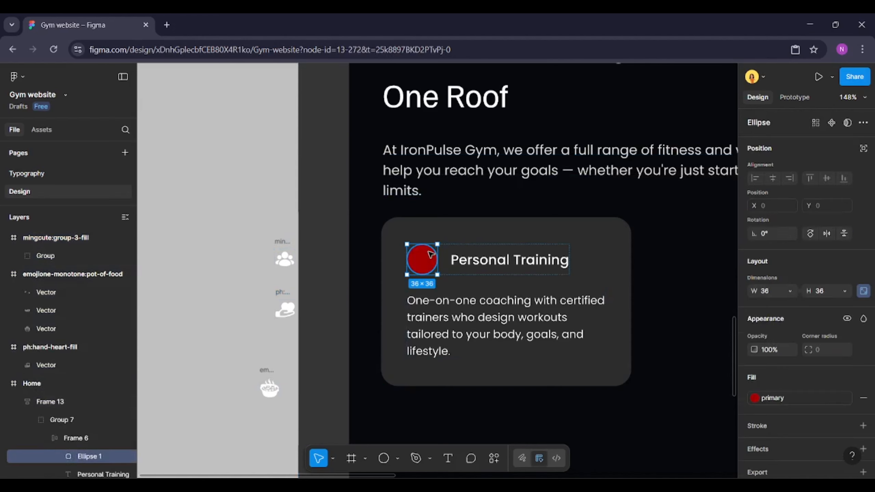
right_click(431, 255)
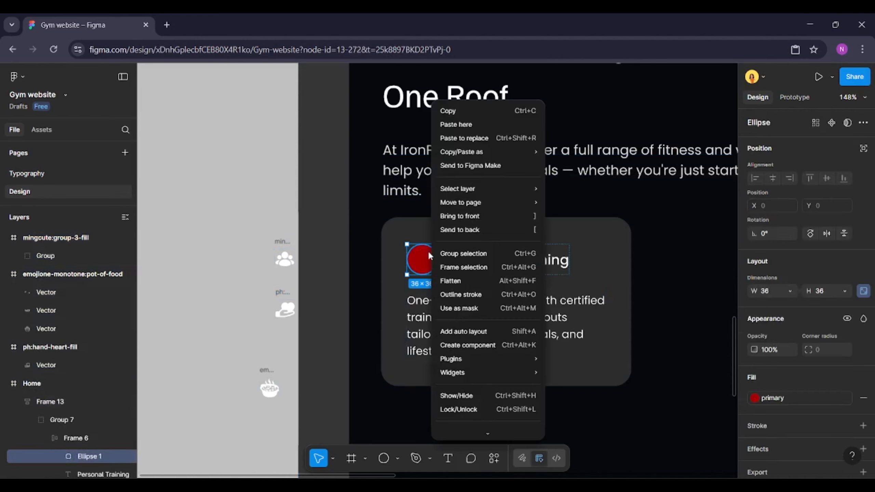
left_click(459, 253)
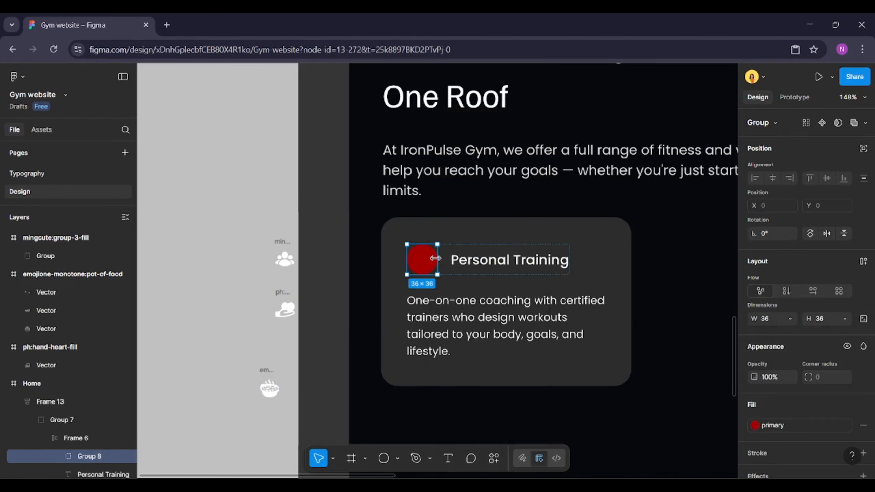
double_click(433, 258)
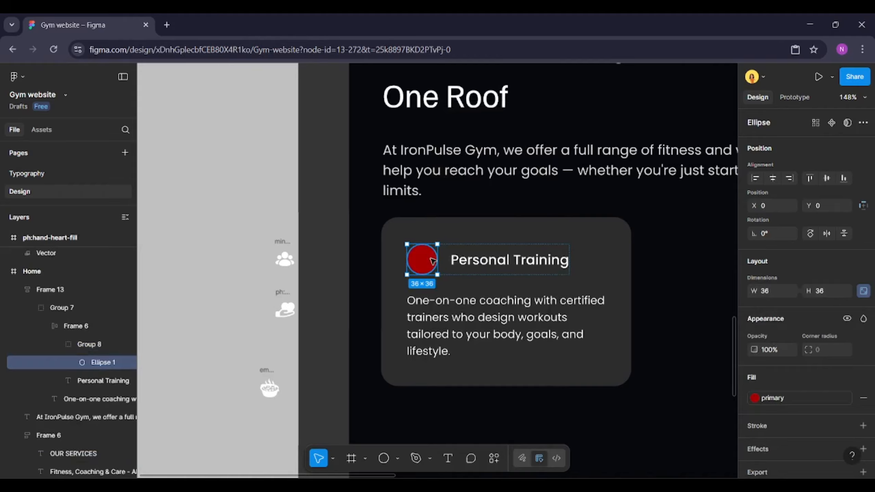
key("ctrl+v")
left_click(250, 272)
Apply the light gray colour style to the card's description text
scroll(250, 271, "right", 2)
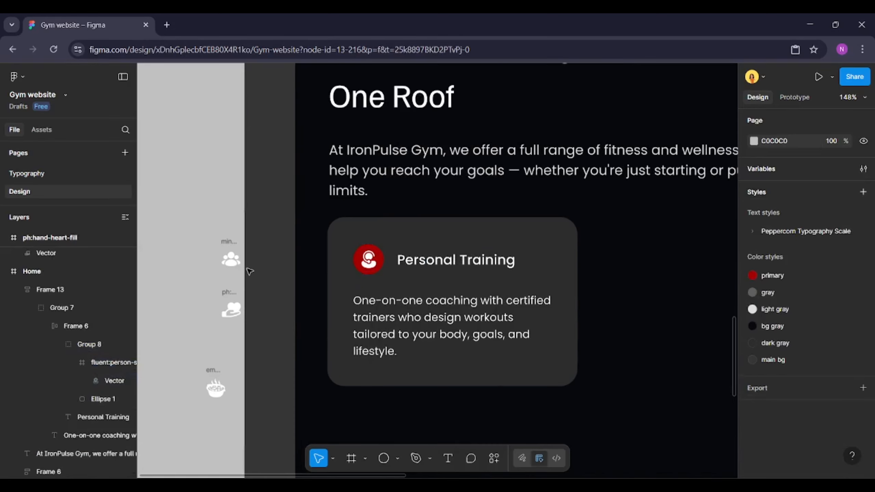
scroll(249, 272, "down", 3)
left_click(362, 283)
scroll(363, 284, "down", 3)
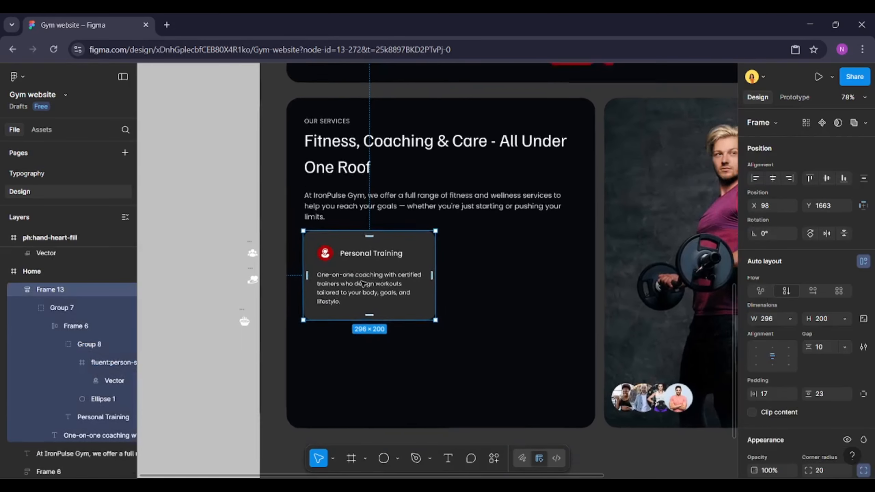
double_click(362, 283)
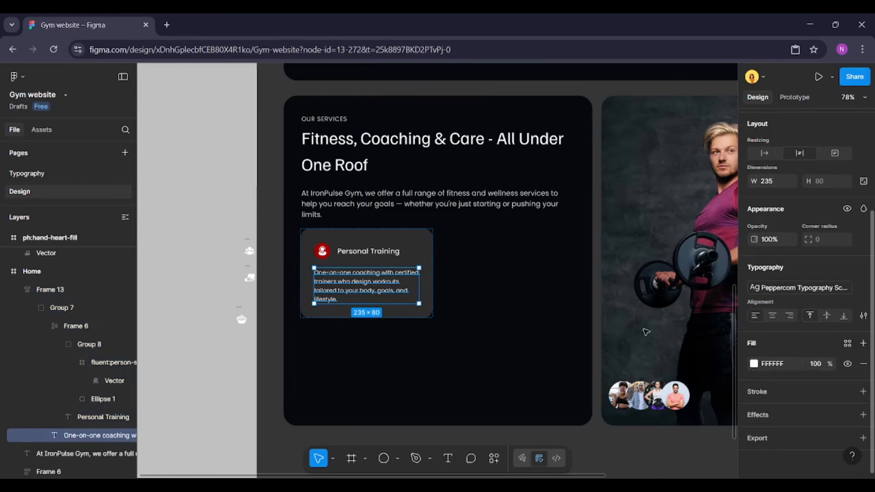
left_click(848, 344)
left_click(629, 348)
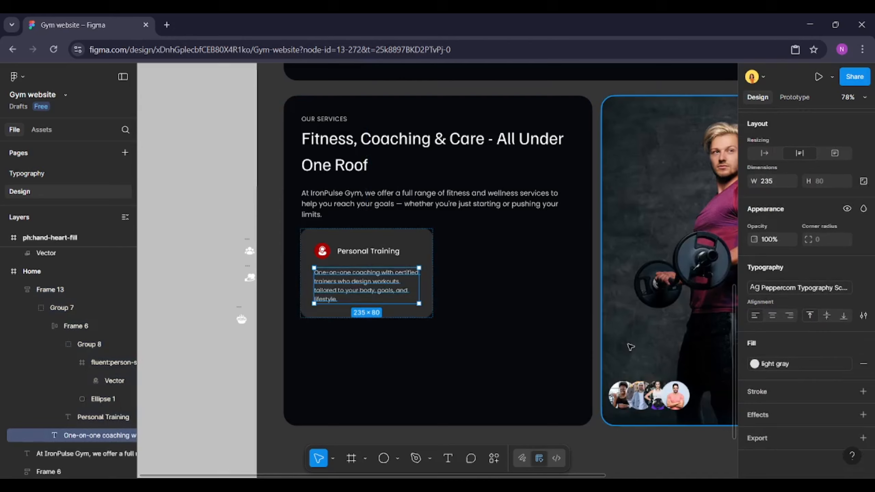
left_click(223, 377)
Duplicate the service card beside the original
left_click(375, 285)
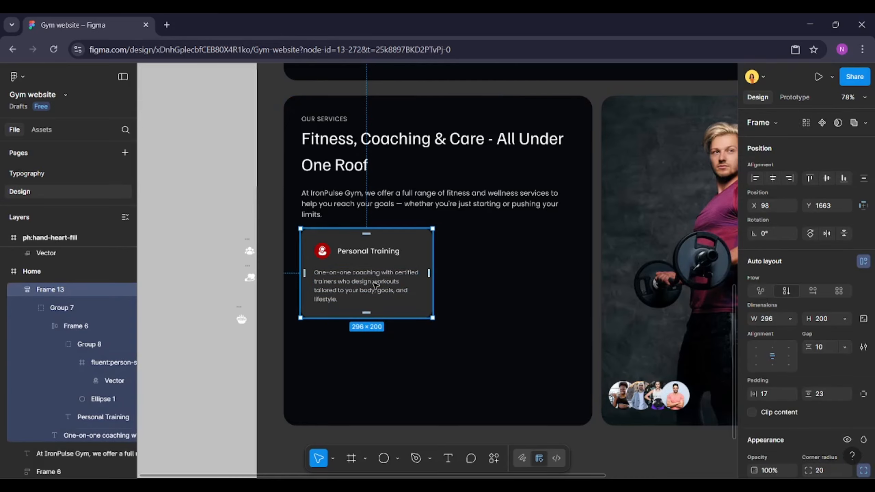
key("ctrl+d")
left_click_drag(356, 270, 356, 380)
key("ctrl+z")
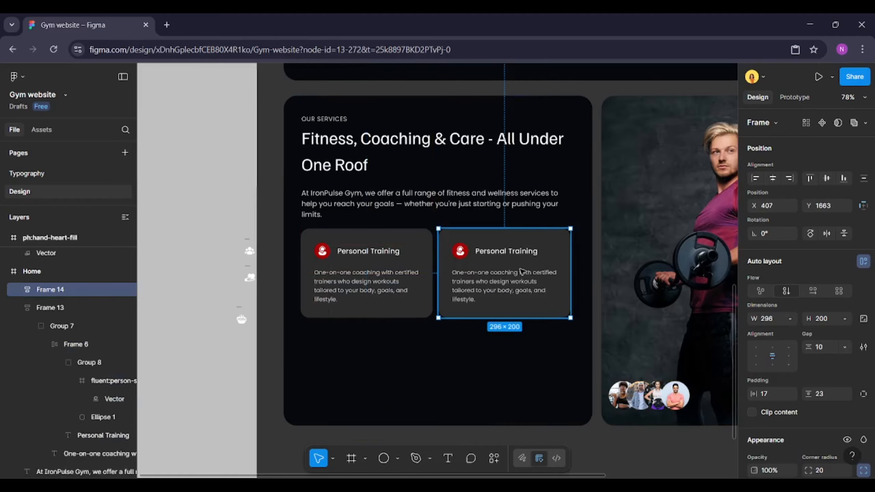
Duplicate the card twice more to form a two-by-two grid of service cards
key("ctrl+d")
left_click_drag(629, 272, 353, 370)
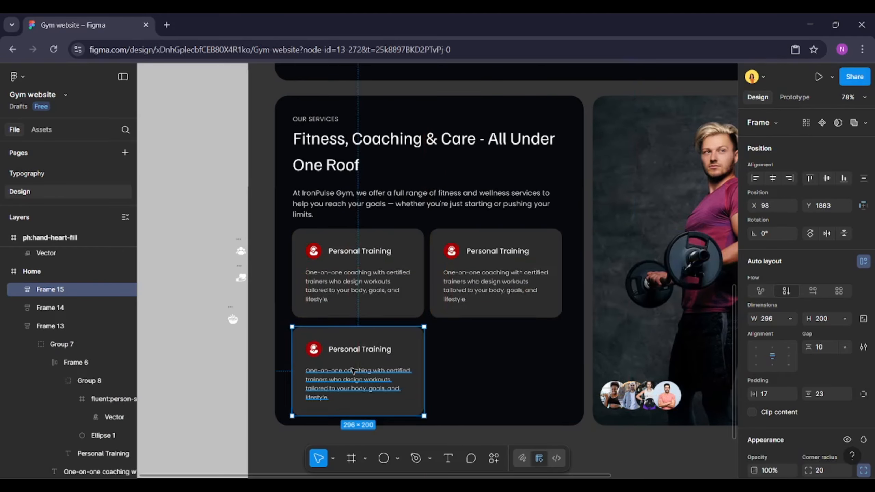
key("ctrl+d")
left_click_drag(273, 397, 553, 295)
Select all four cards and tidy them into an evenly spaced grid
left_click(527, 245, "shift")
left_click(379, 224, "shift")
left_click(414, 290, "shift")
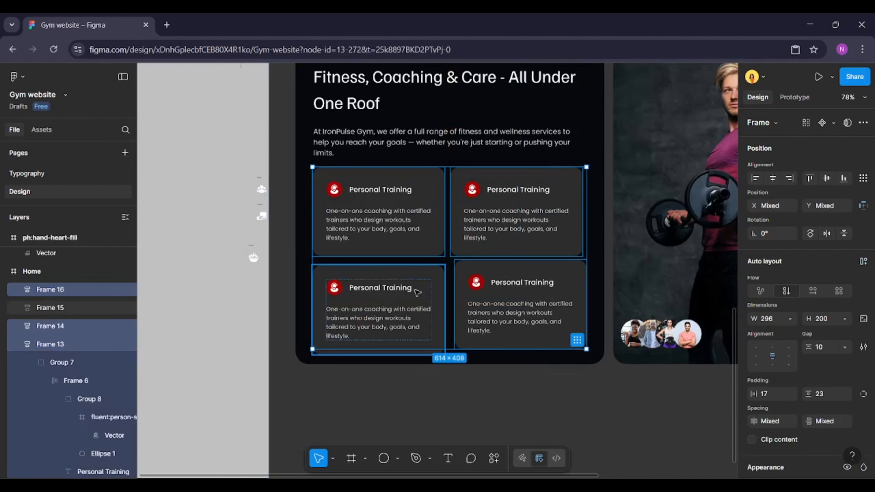
left_click(577, 345)
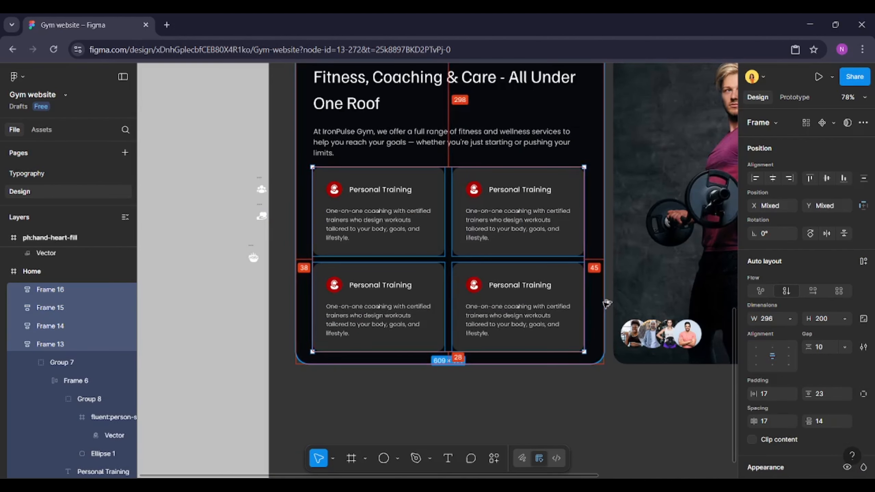
Nudge the four-card grid up and left to align it with the section text
scroll(585, 328, "up", 2)
key("Up")
key("Up")
key("Up")
key("Up")
key("Up")
key("Up")
key("Up")
key("Up")
key("Up")
key("Up")
key("Up")
key("Up")
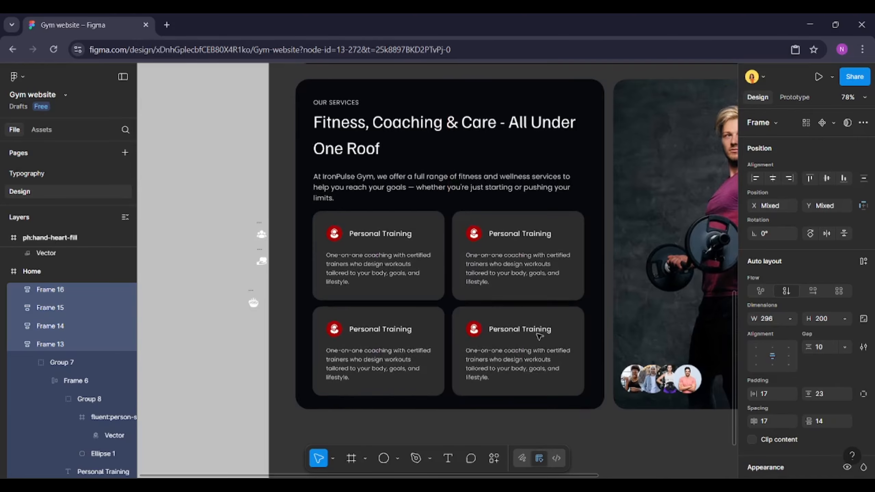
key("alt")
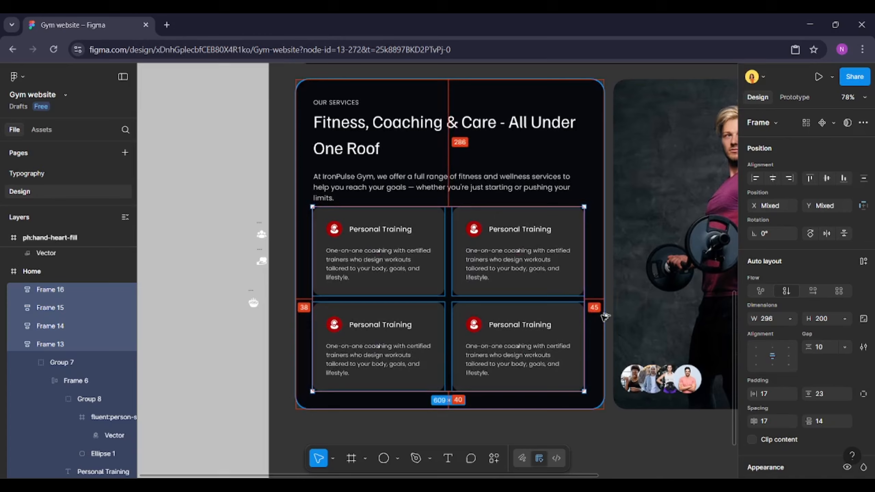
left_click(576, 320)
key("ctrl+z")
key("Left")
key("Left")
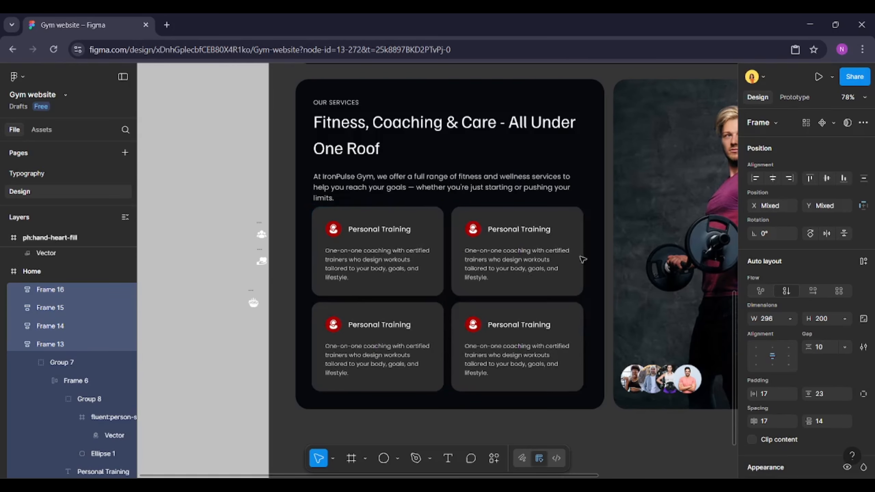
Widen the heading frame to about 612 so it lines up with the card grid
left_click(538, 140)
key("alt")
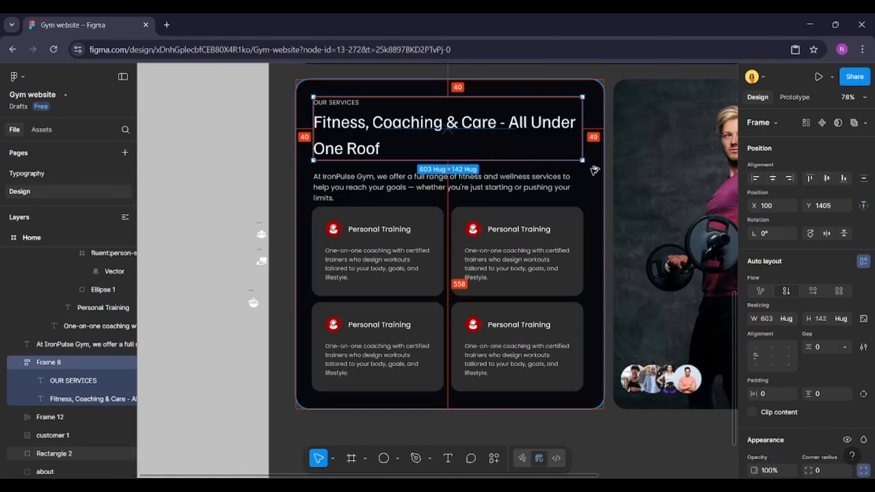
left_click_drag(582, 139, 586, 139)
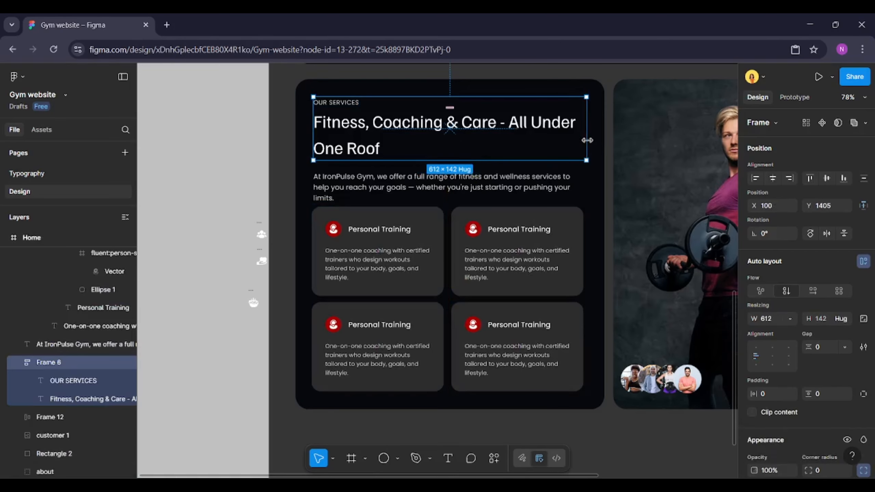
key("alt")
Select all four cards and check their distances to the section's edges
left_click(553, 231)
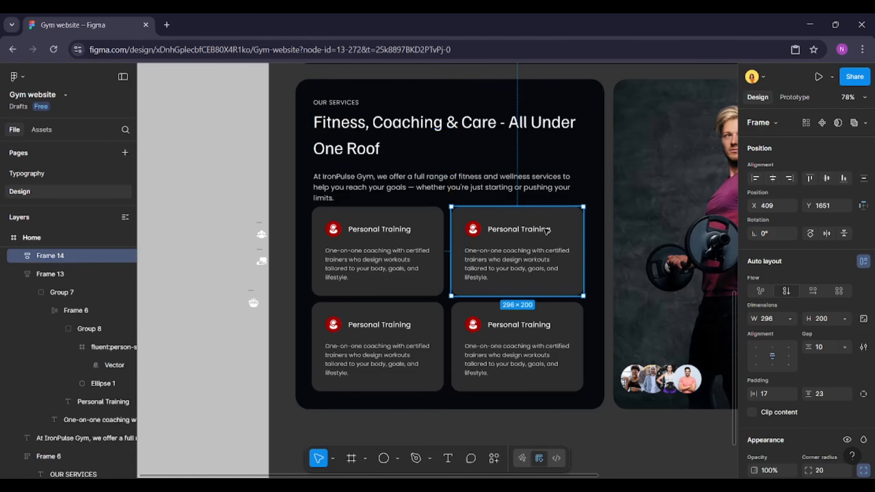
left_click(414, 250, "shift")
left_click(418, 314, "shift")
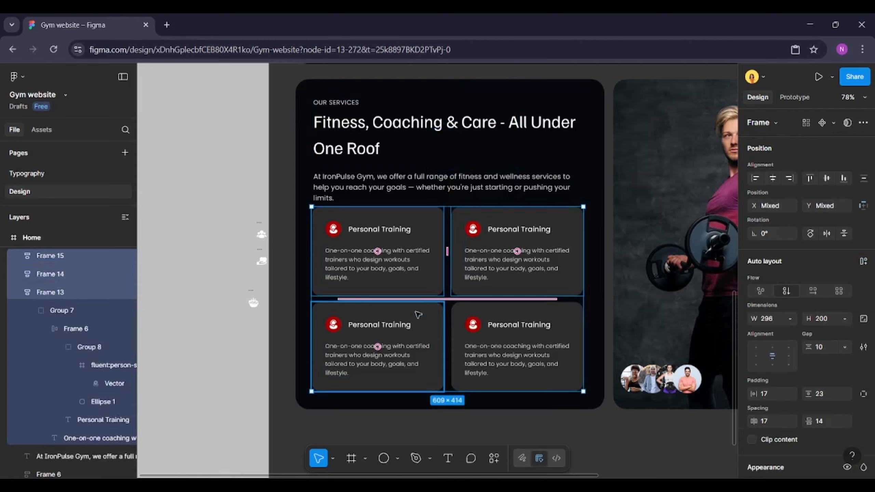
left_click(490, 330, "shift")
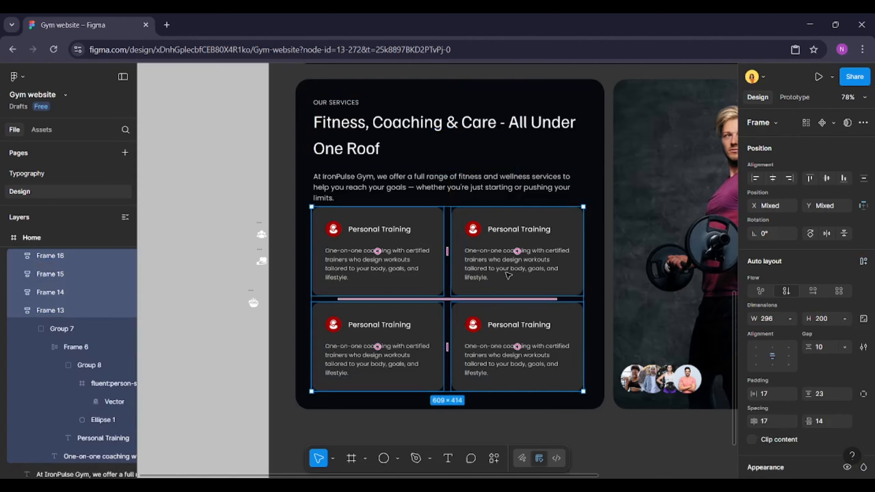
key("alt")
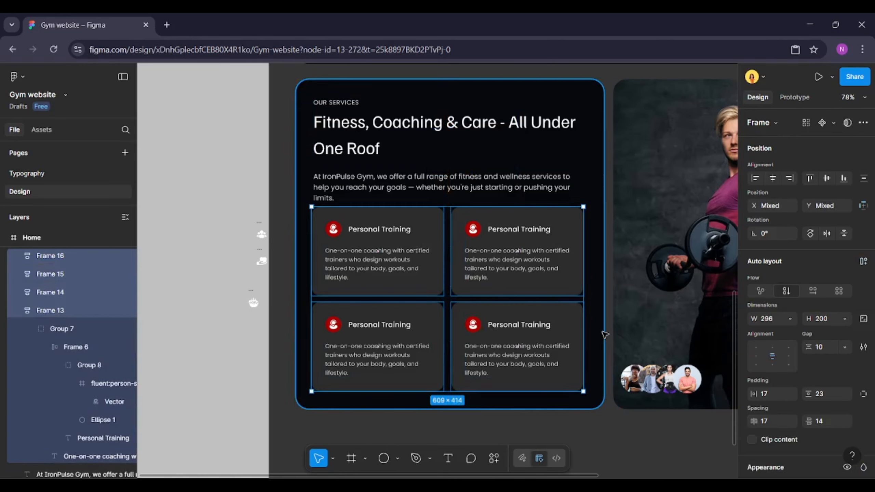
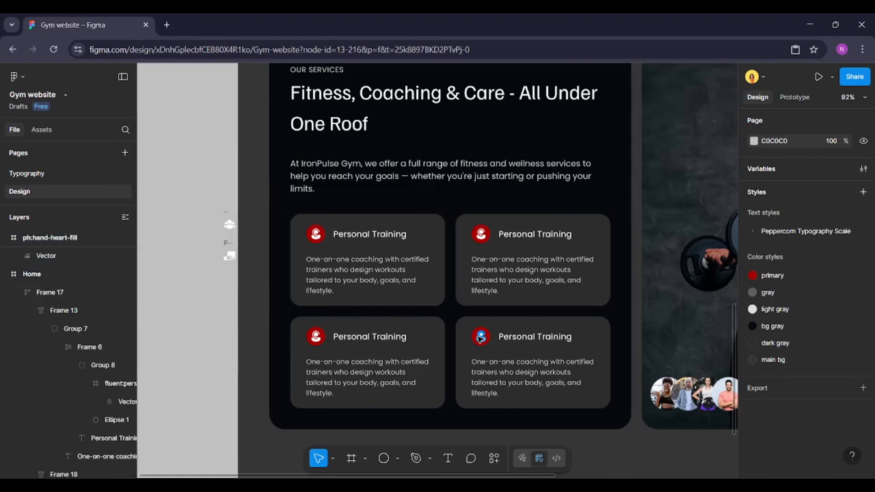
Replace the second service card's icon with the nutrition bowl icon from the clipboard
scroll(489, 340, "up", 1)
left_click(482, 227, "ctrl")
left_click(102, 342)
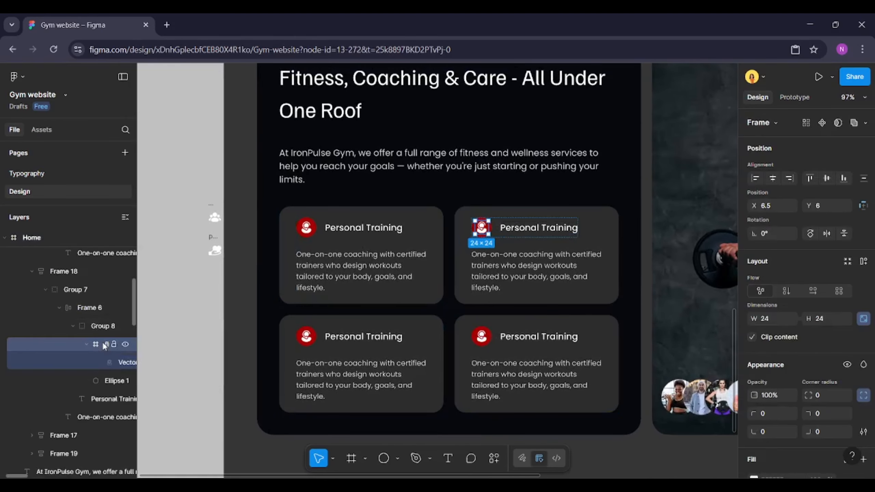
key("ctrl+shift+r")
Cut the hand-heart icon from beside the frame and paste it in place of the third card's icon
left_click(213, 238)
key("ctrl+x")
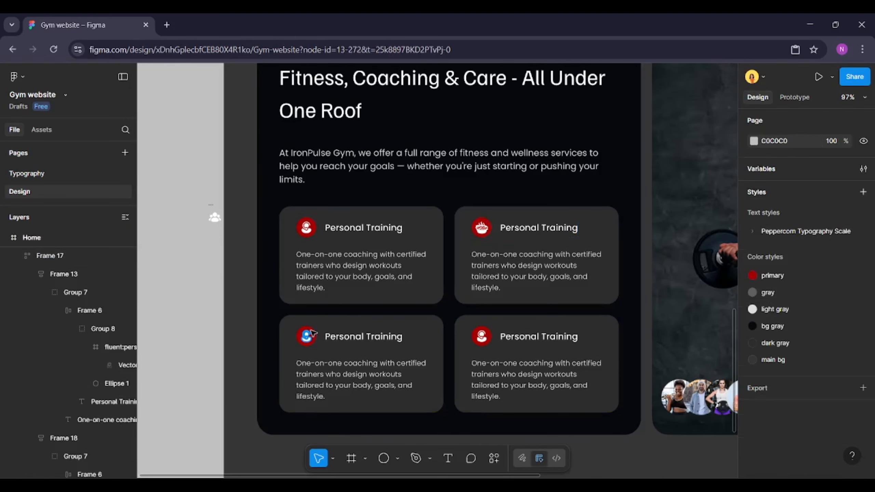
left_click(307, 336, "ctrl")
left_click(94, 348)
key("ctrl+shift+r")
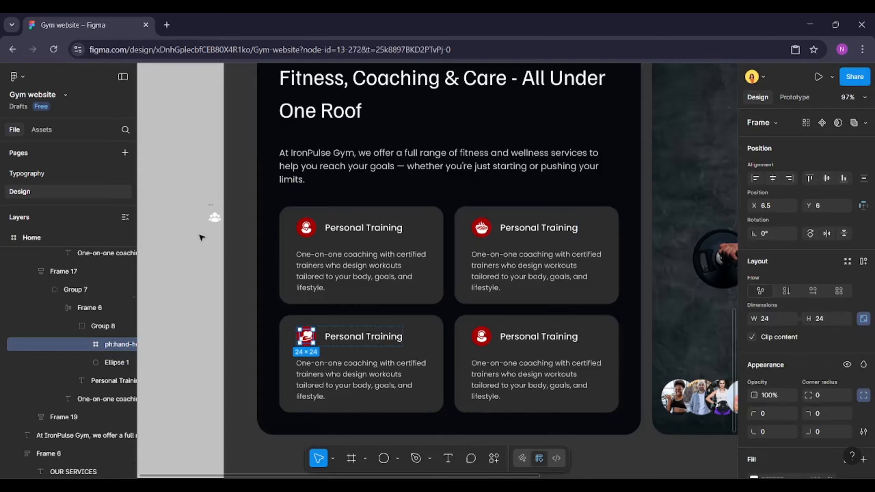
Cut the group icon from beside the frame and paste it in place of the fourth card's icon
left_click(215, 217)
key("ctrl+x")
left_click(482, 336, "ctrl")
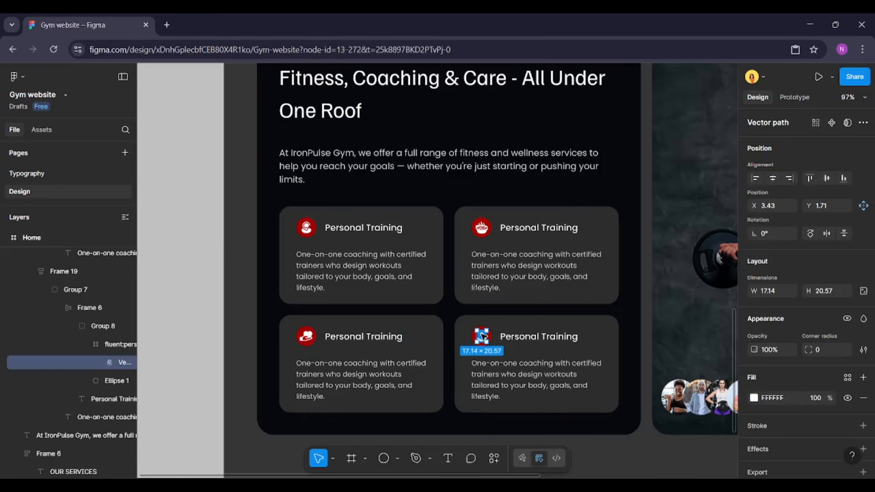
left_click(102, 346)
key("ctrl+shift+r")
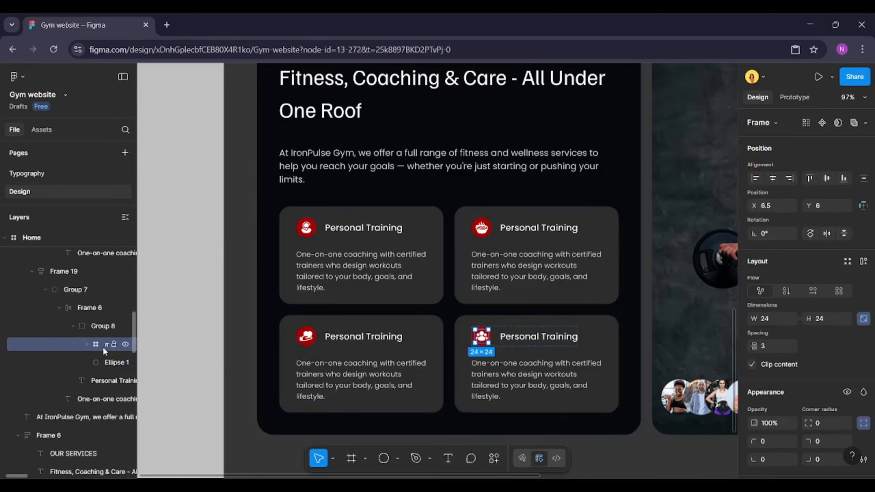
Retitle the second card as "Nutritional Support", correcting the spelling
double_click(535, 231)
type("Nut")
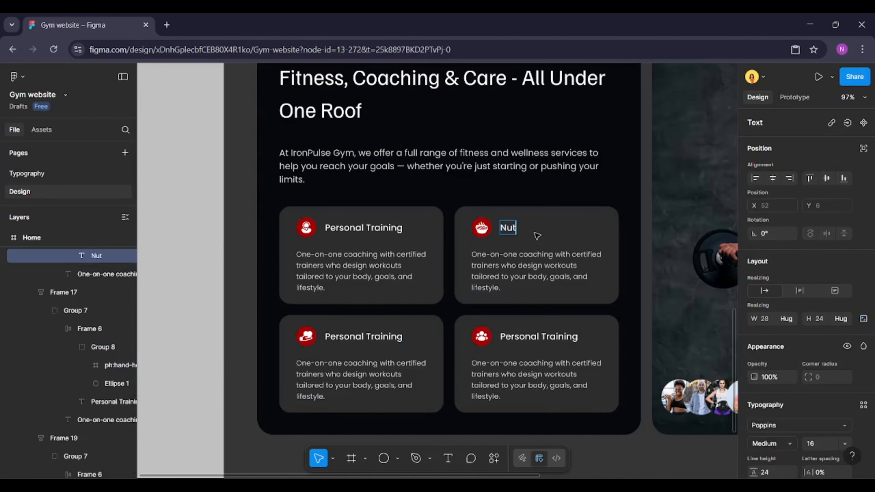
type("ritonal Support")
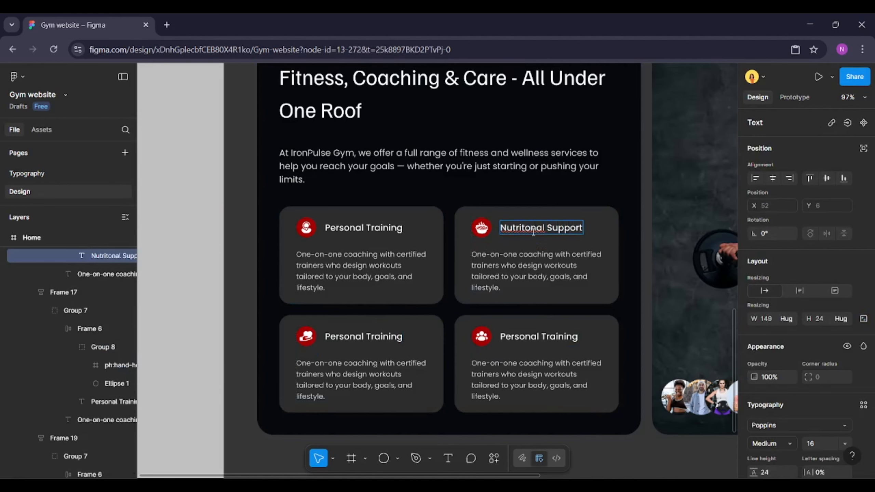
right_click(533, 233)
left_click(552, 237)
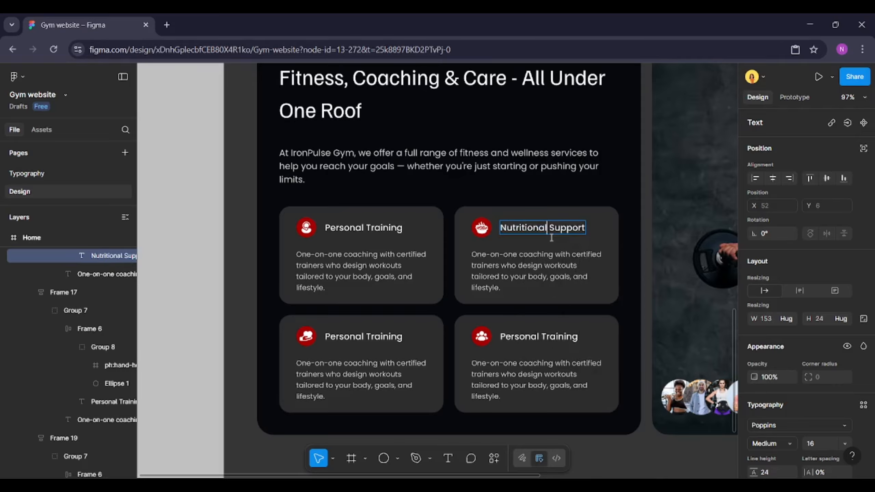
Retitle the third card as "Strength & Cardio"
double_click(374, 332)
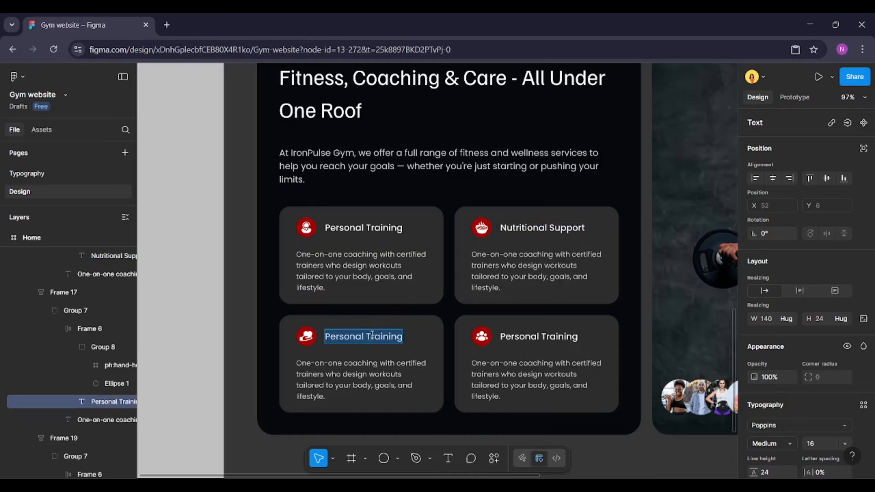
type("S")
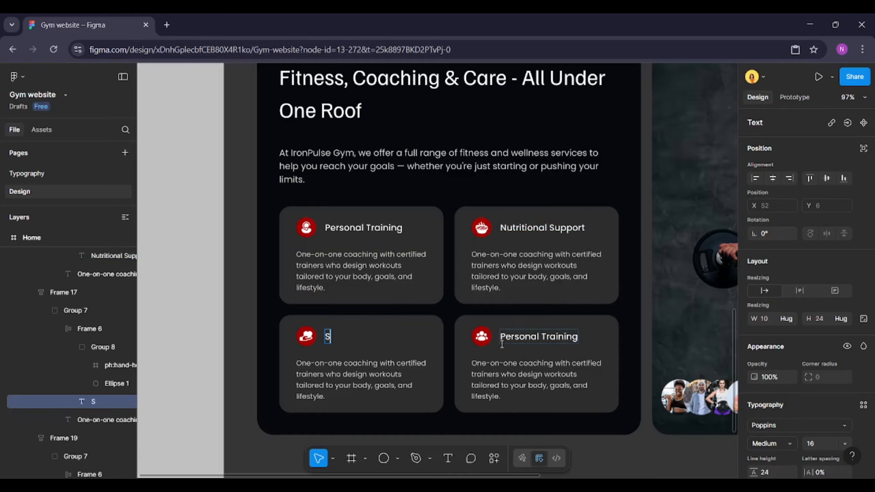
type("treng")
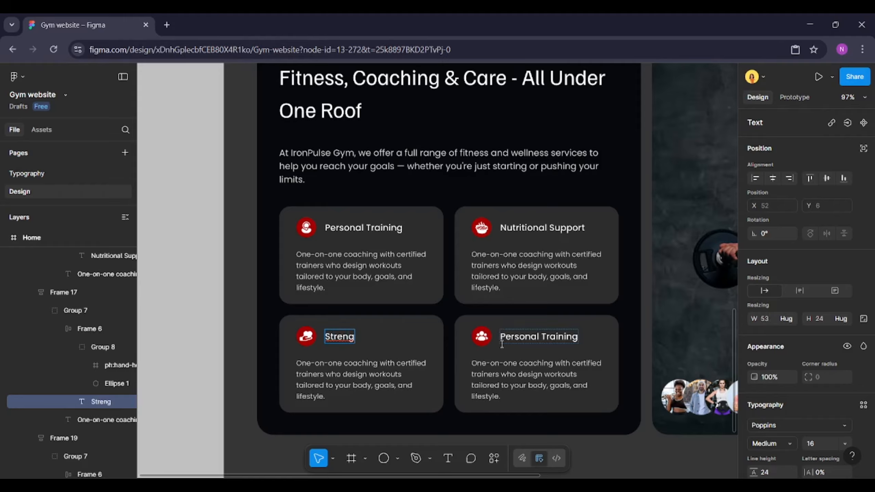
type("th & Cardio")
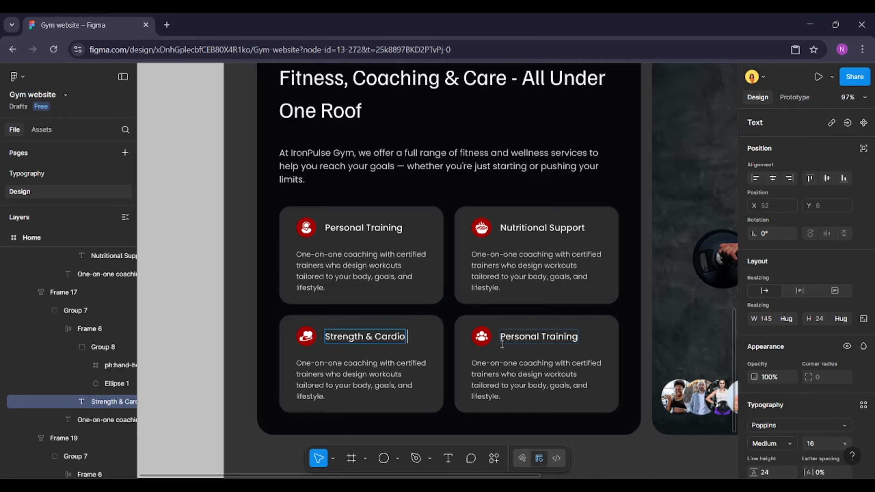
Retitle the fourth card as "Group Classes"
double_click(530, 336)
type("Gro")
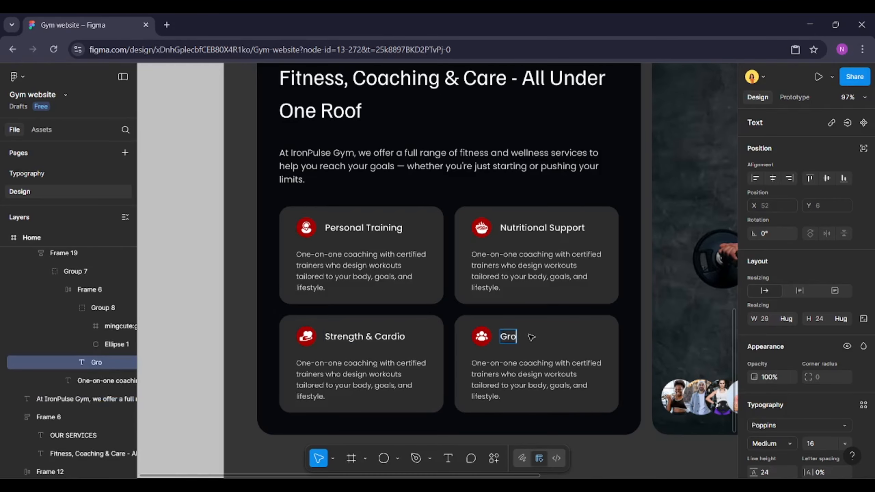
type("up Classes")
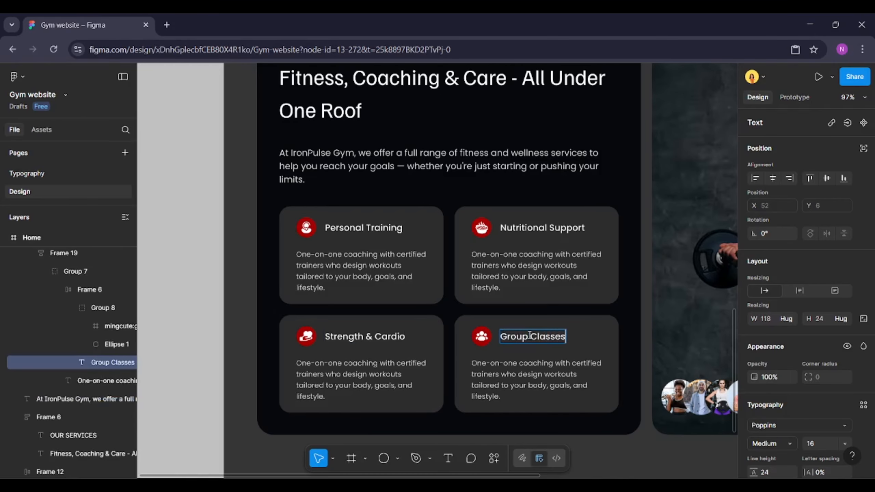
left_click(196, 335)
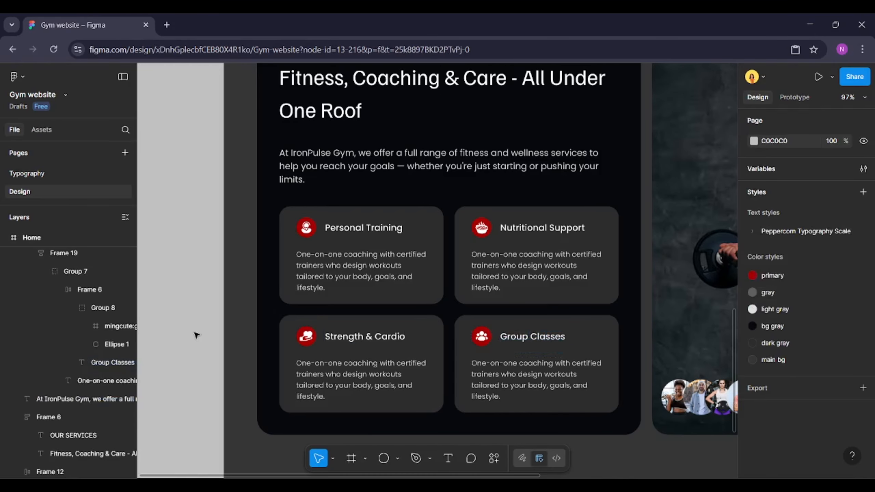
Nudge the avatar group on the gym photo slightly to the right
scroll(195, 335, "right", 2)
scroll(195, 335, "down", 2)
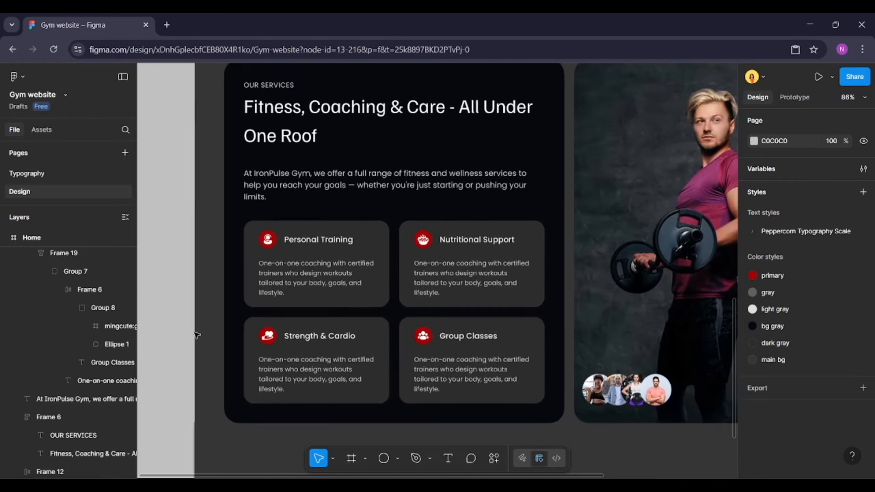
scroll(196, 335, "down", 3)
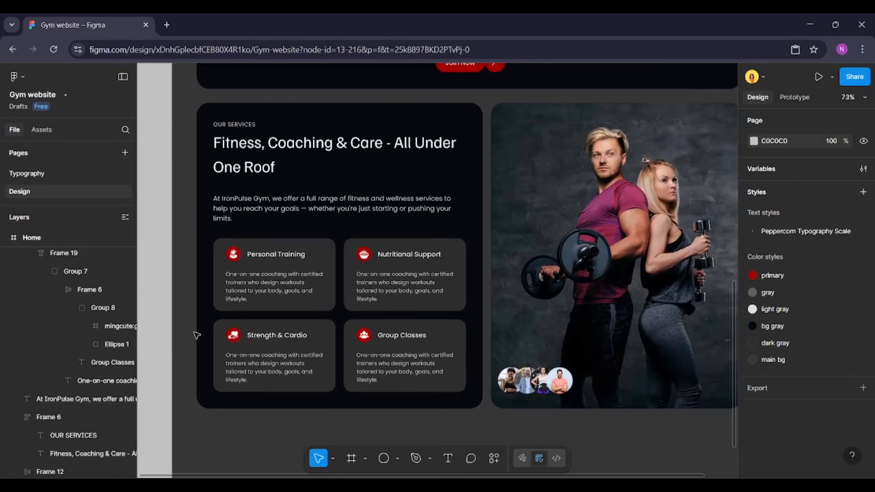
scroll(196, 335, "right", 2)
scroll(197, 335, "down", 2)
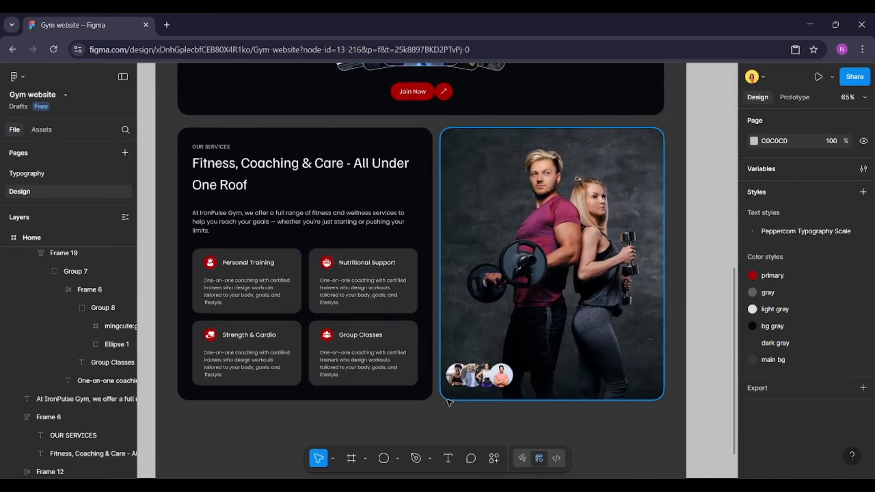
mouse_move(479, 375)
left_mouse_down()
mouse_move(498, 377)
mouse_move(492, 379)
left_mouse_up()
left_click(534, 435)
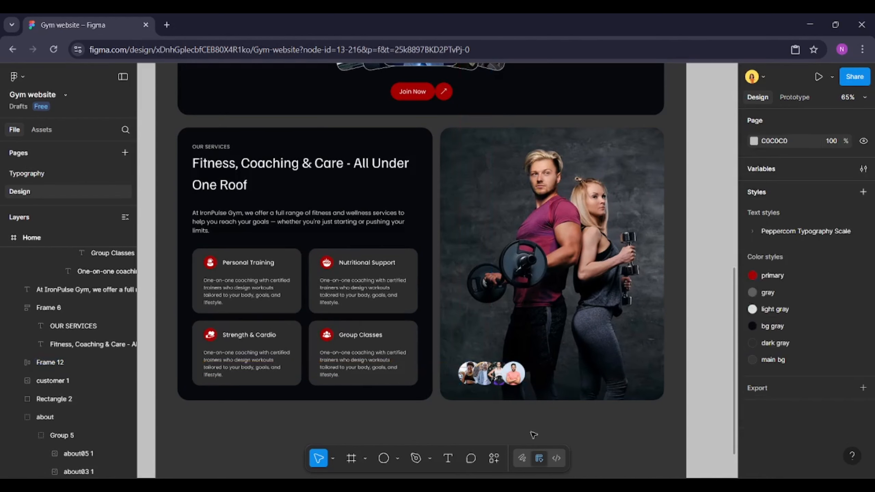
Draw a square rectangle about 217 × 217 on the gym photo above the avatar group
left_click(397, 458)
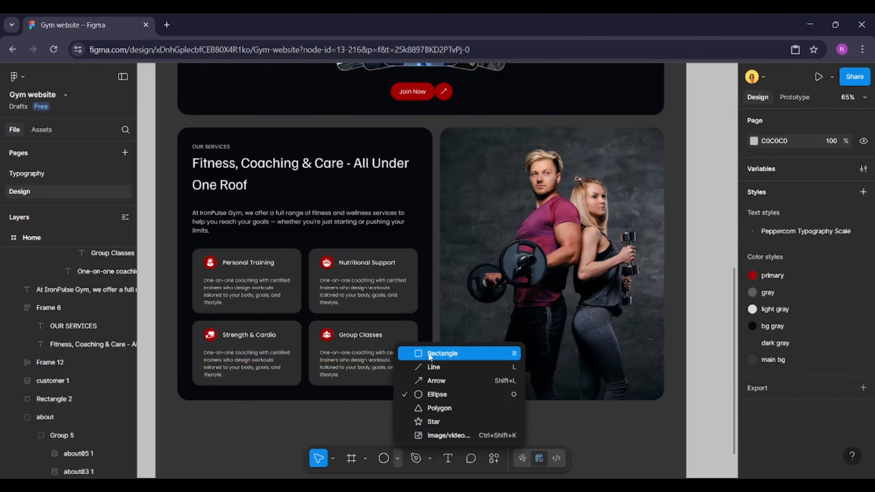
left_click(430, 356)
left_click_drag(454, 275, 531, 348)
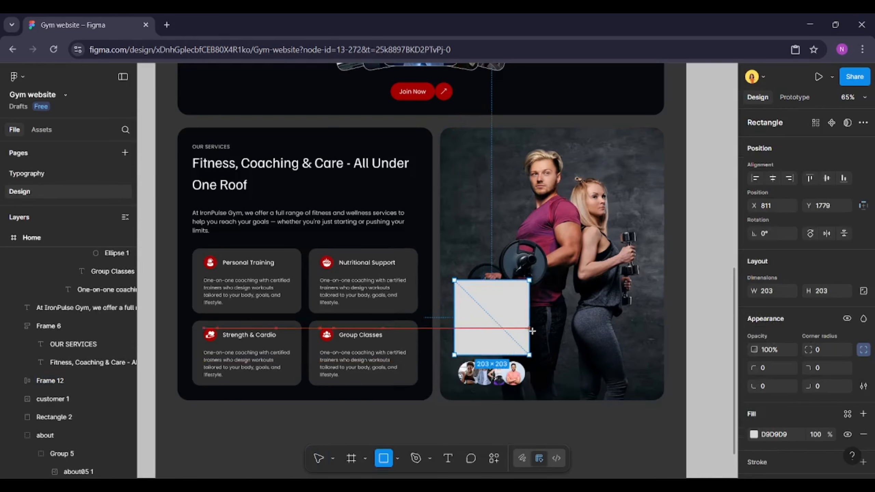
left_click_drag(489, 326, 489, 308)
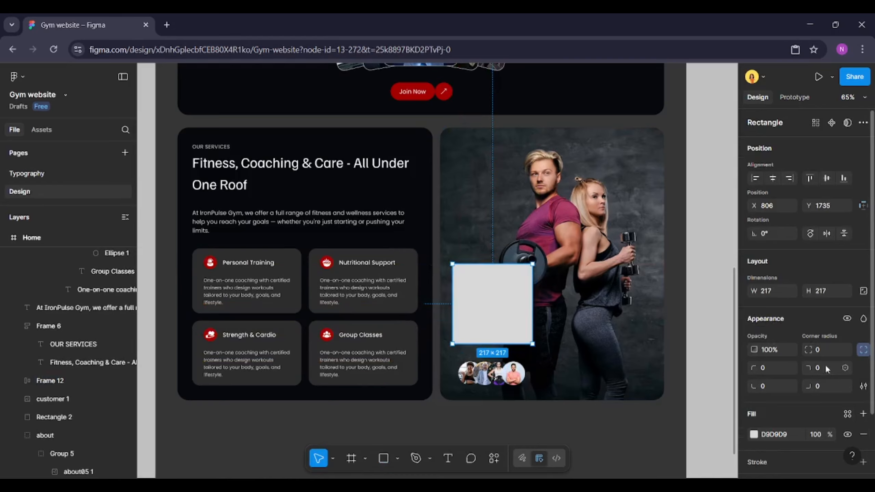
Set the rectangle's corner radius to 20 and its fill to white
left_click(825, 349)
type("20")
key("Return")
left_click(754, 434)
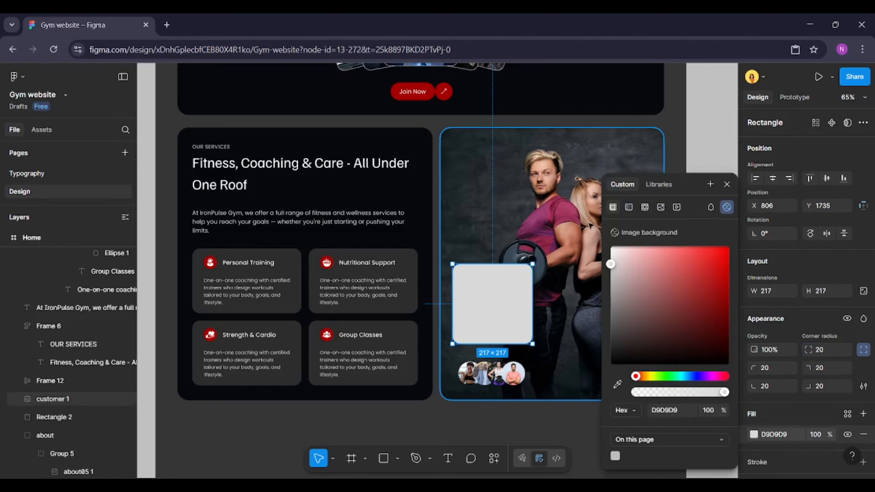
left_click_drag(611, 264, 600, 229)
Add a background blur effect to the rectangle with blur 100
scroll(795, 354, "down", 2)
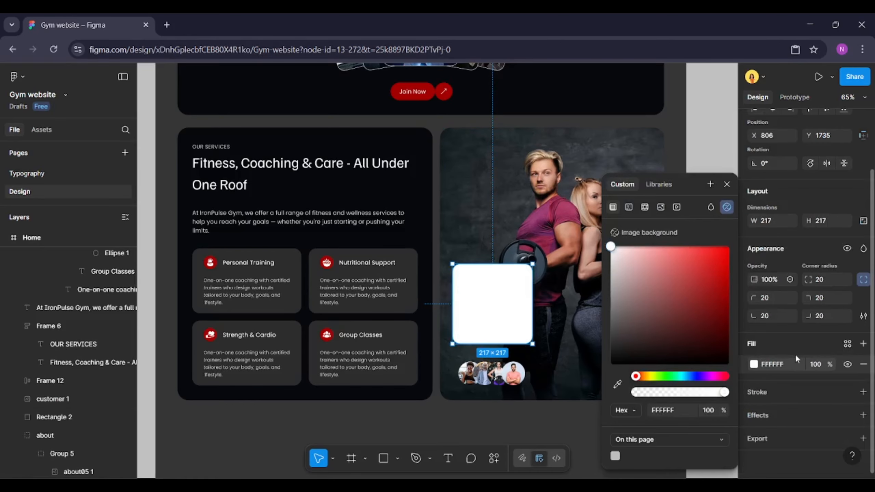
left_click(766, 412)
left_click(642, 355)
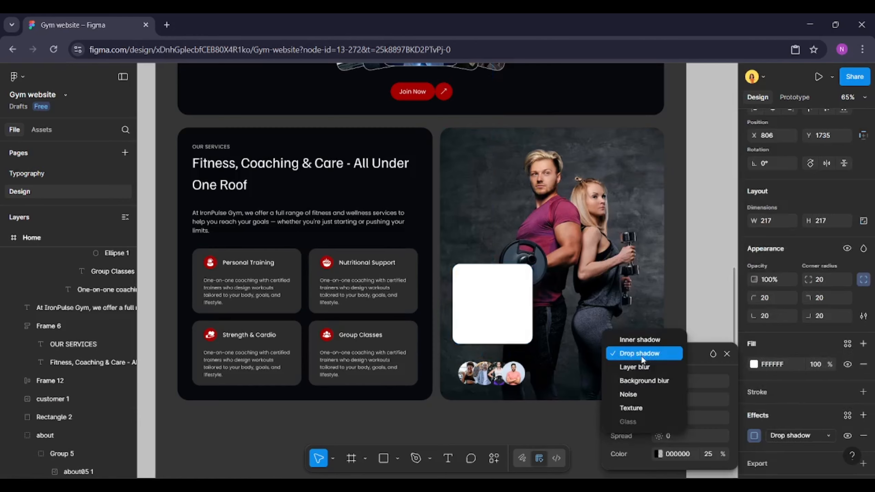
left_click(652, 380)
left_click(676, 394)
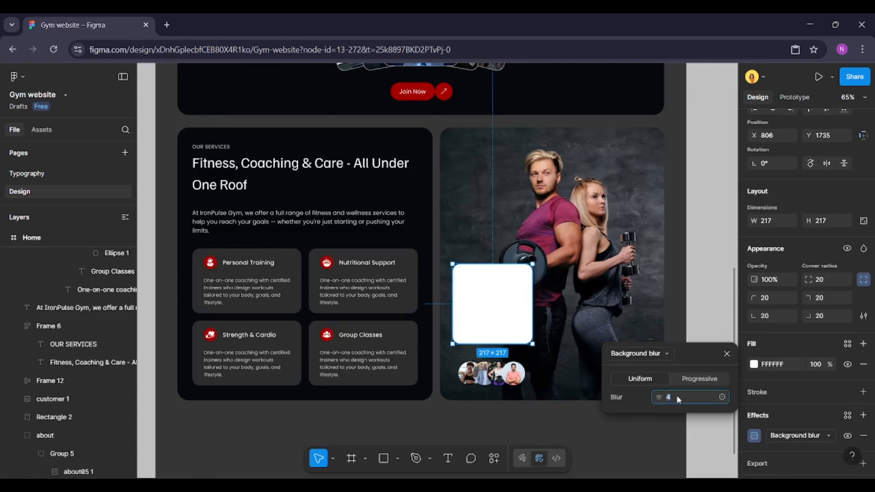
type("100")
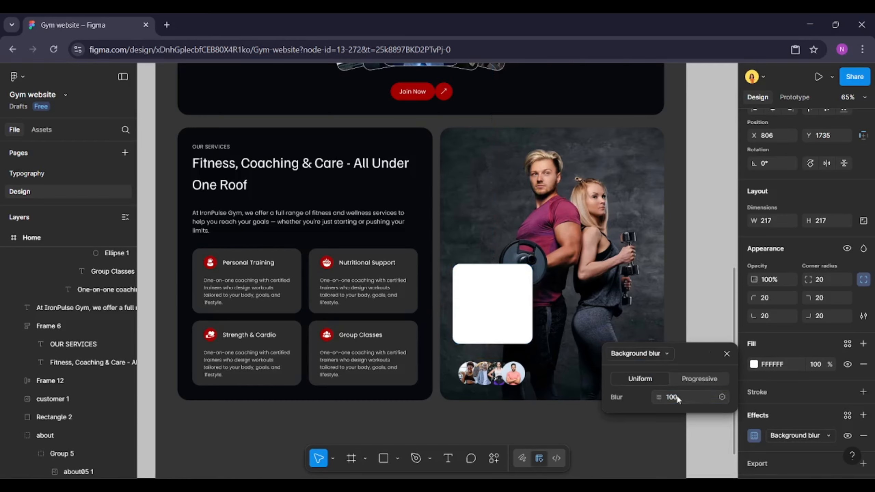
Set the rectangle's fill opacity to 20%
left_click(816, 364)
type("20")
key("Return")
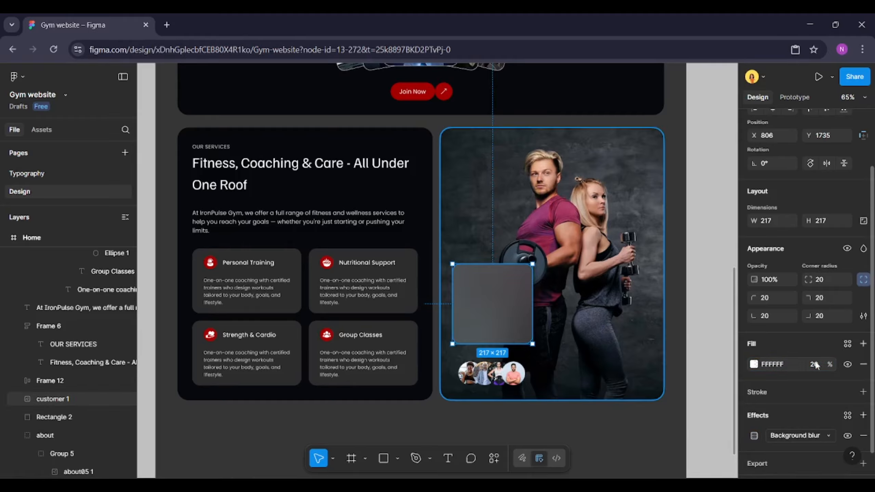
Set the rectangle's background blur to 50
left_click(754, 435)
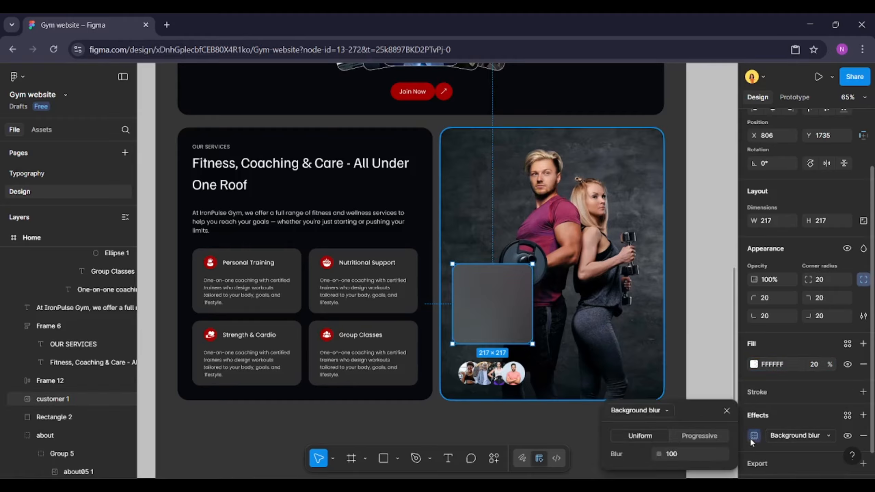
left_click_drag(659, 454, 534, 449)
left_click(697, 458)
type("5")
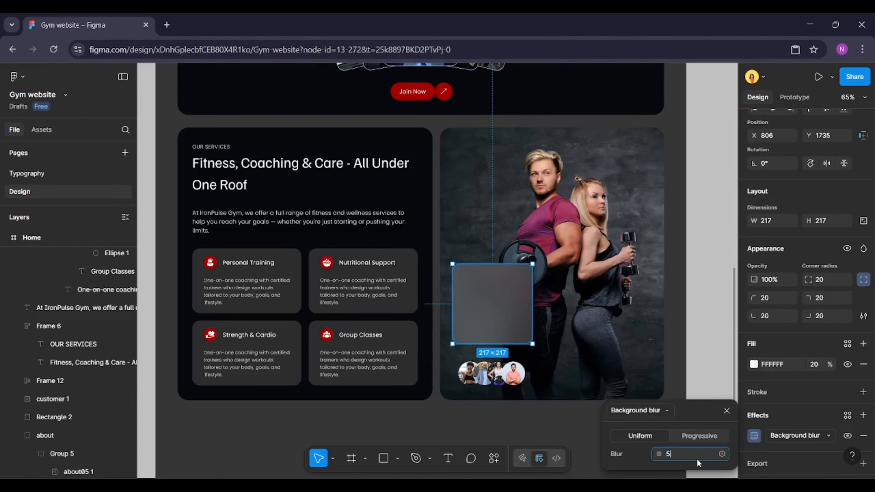
type("0")
key("Return")
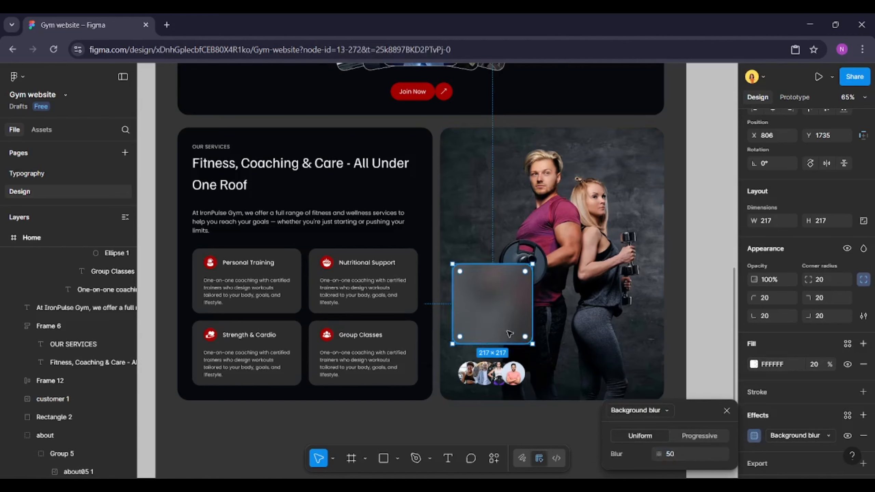
Move the avatar group up onto the lower part of the blurred rectangle and bring it to front
left_click(502, 372)
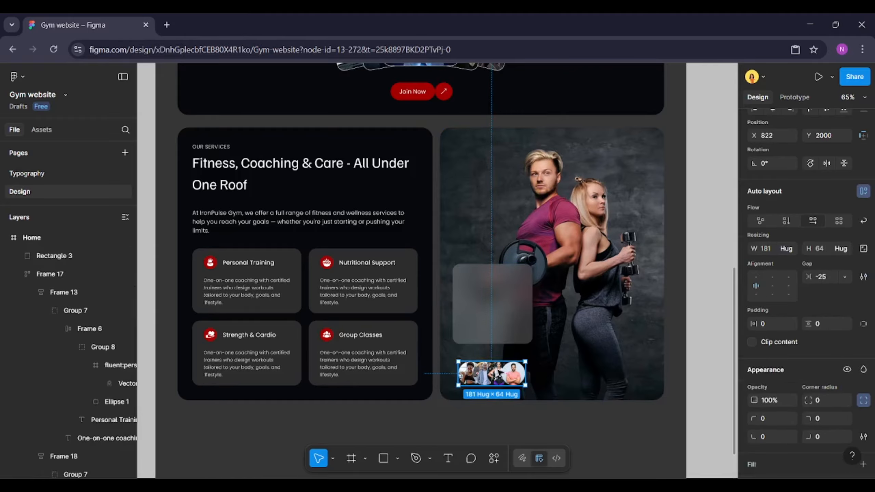
left_click_drag(499, 379, 500, 339)
right_click(500, 338)
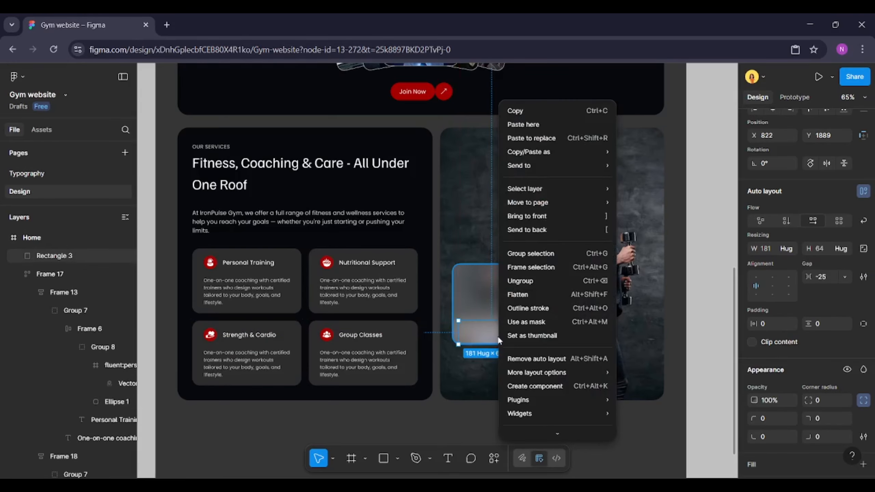
left_click(544, 216)
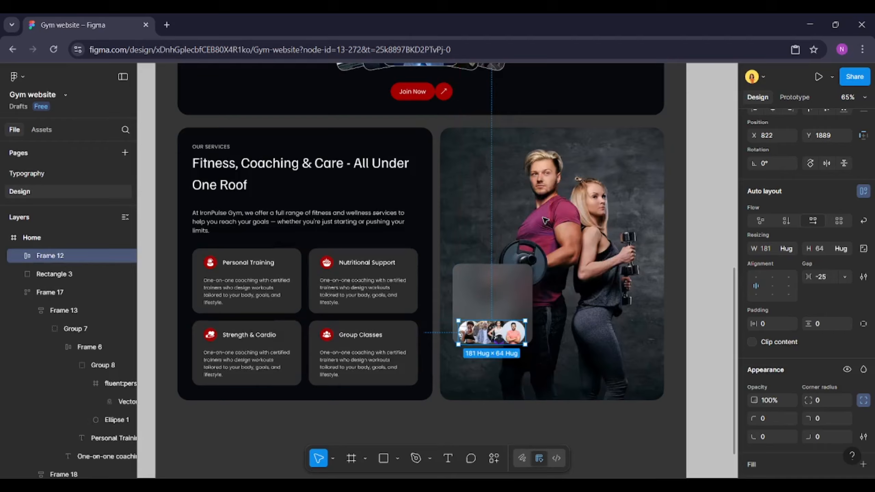
left_click(505, 305)
key("Escape")
scroll(534, 287, "up", 10)
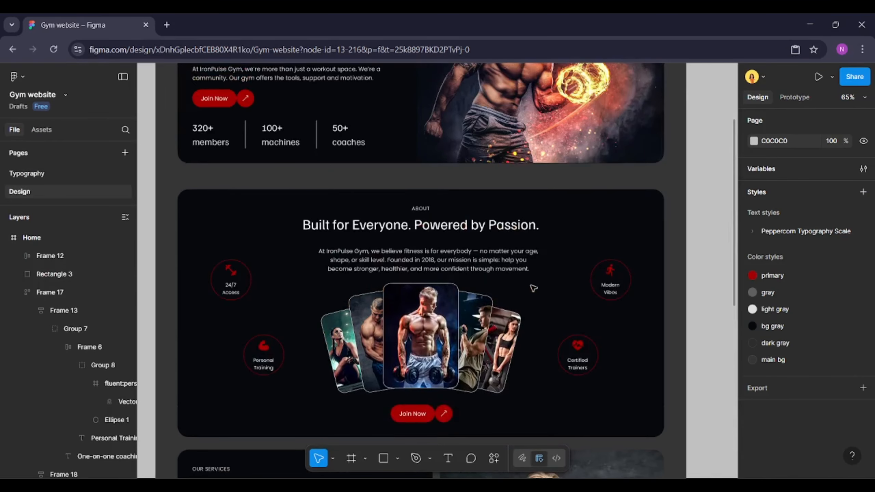
Copy the 50+ coaches stat text from the hero section onto the blurred glass card
left_click(340, 199)
left_click(340, 199)
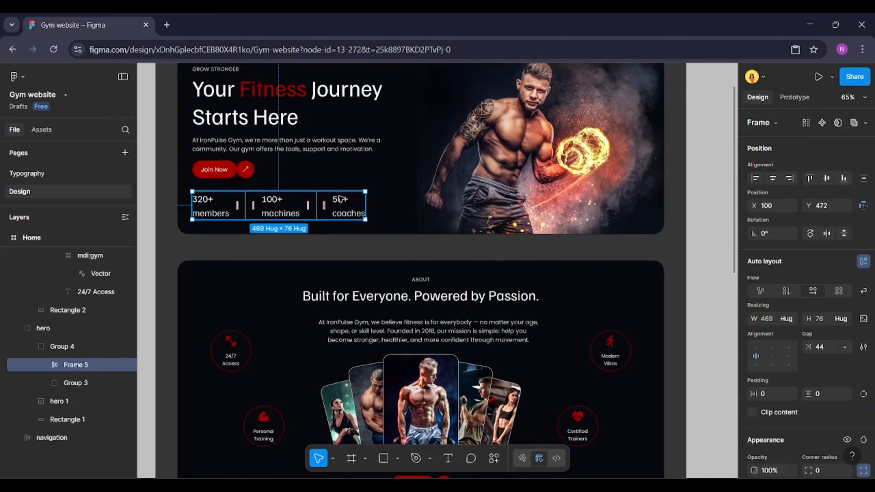
left_click(342, 202)
scroll(342, 201, "down", 10)
left_click_drag(342, 202, 507, 218)
scroll(482, 233, "up", 5)
Change the copied text's word coaches to customers
double_click(487, 245)
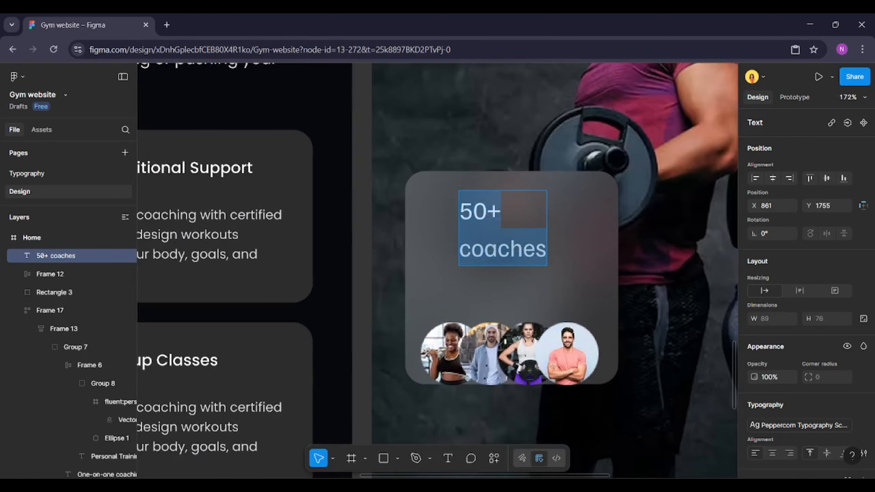
double_click(487, 244)
type("customers")
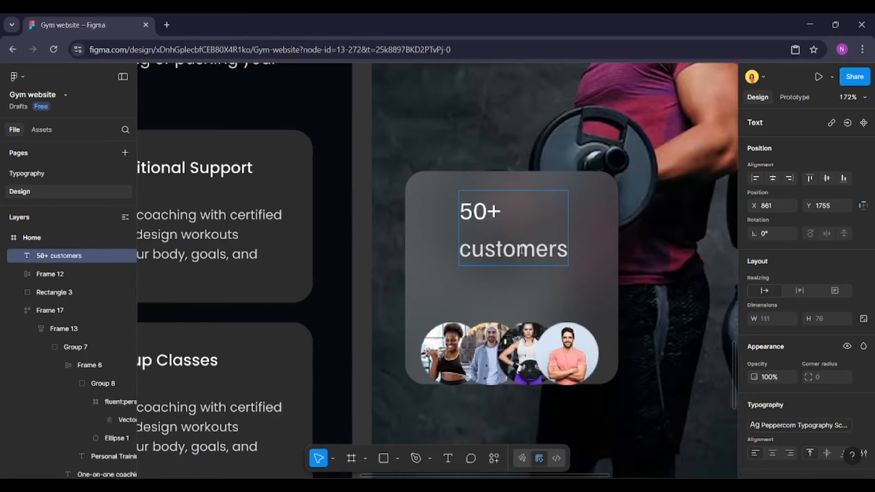
Apply the H2 text style to the card's 50+ customers text
key("ctrl+a")
scroll(863, 242, "down", 5)
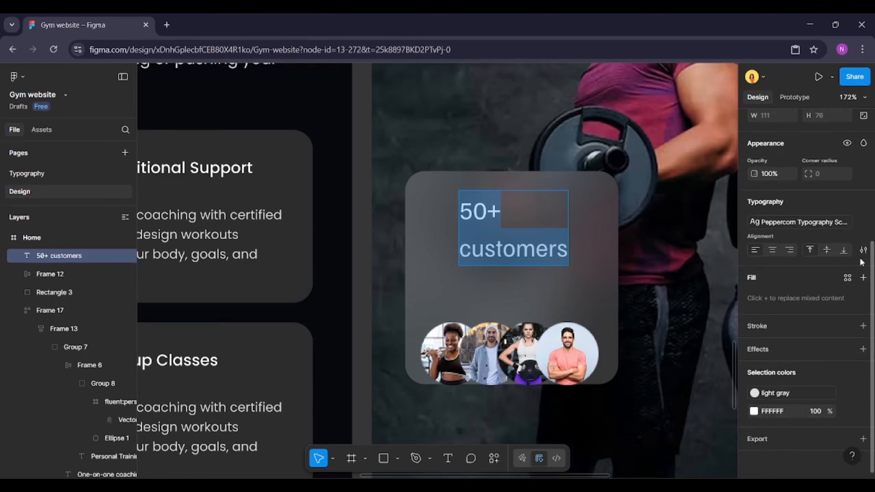
left_click(864, 222)
left_click(864, 202)
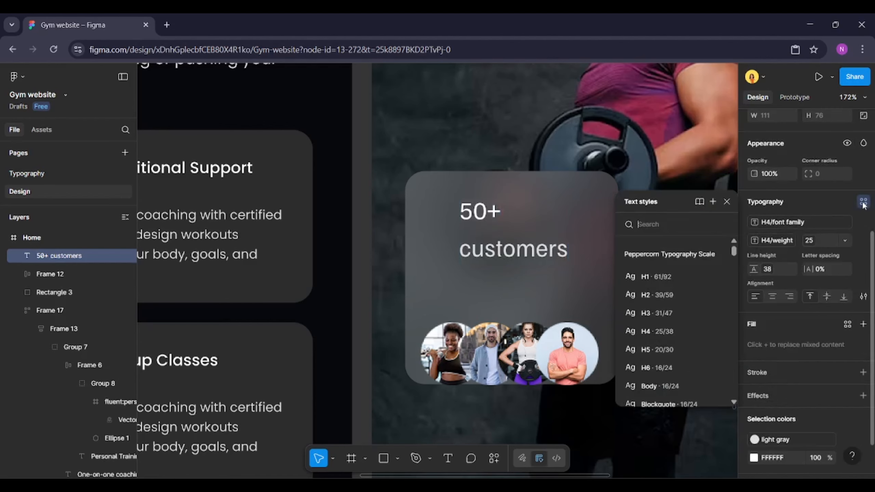
left_click(668, 295)
key("Escape")
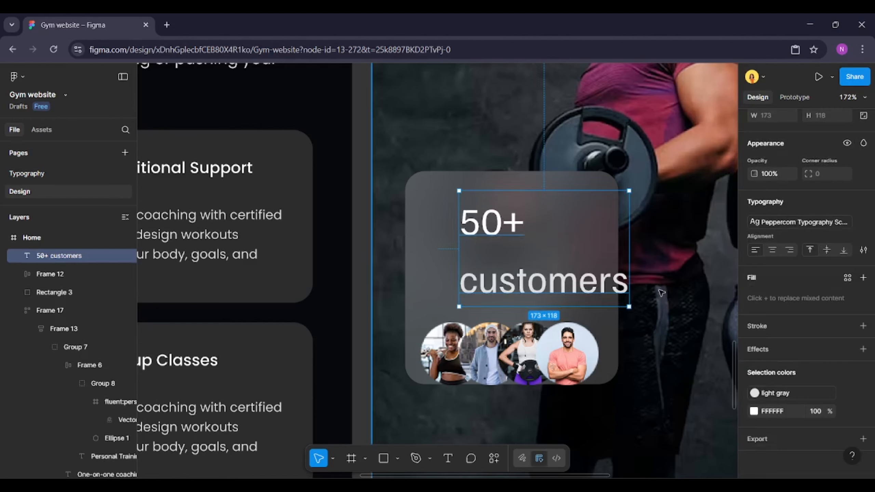
Wrap the text and avatar group in a vertical auto layout with a 24 gap
left_click(556, 323, "shift")
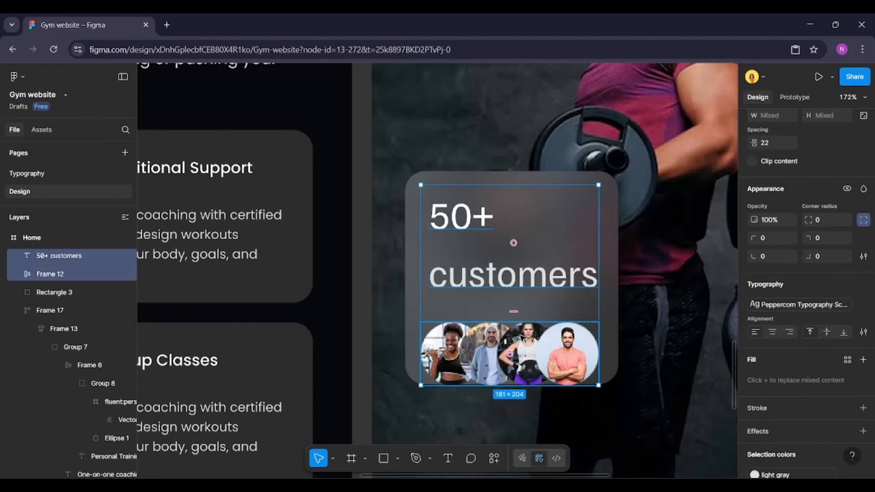
key("alt+a")
scroll(826, 241, "up", 4)
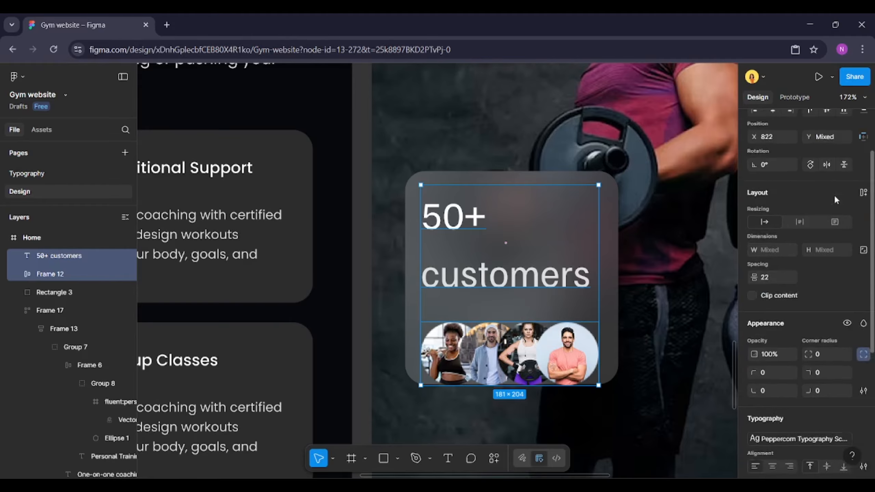
left_click(863, 199)
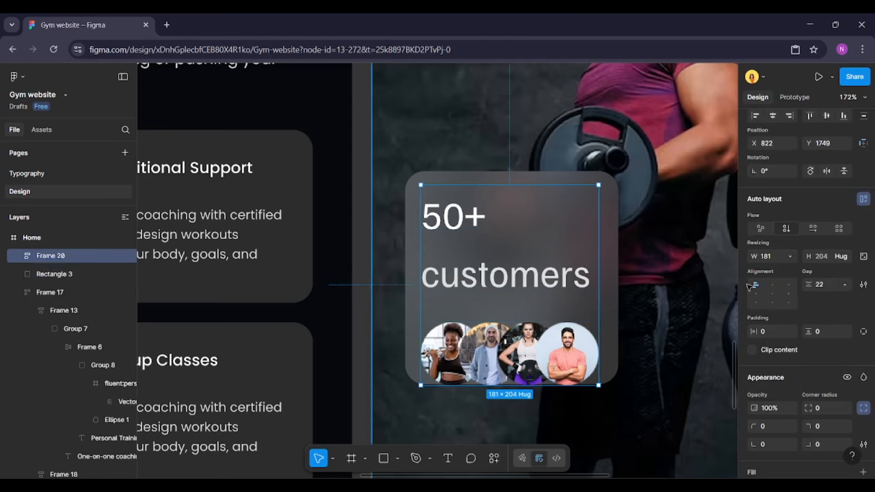
left_click(827, 282)
type("24")
key("Return")
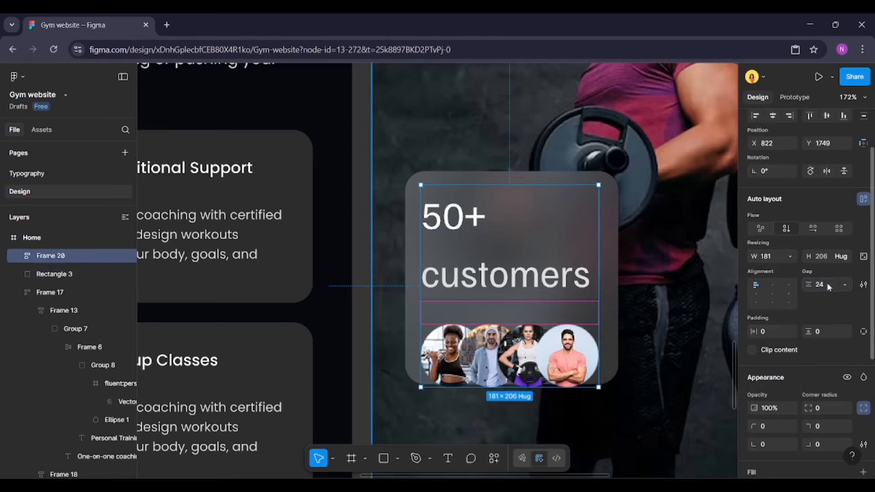
Center the content on the blurred rectangle and combine both into one auto layout card frame
left_click(620, 325, "shift")
left_click(781, 181)
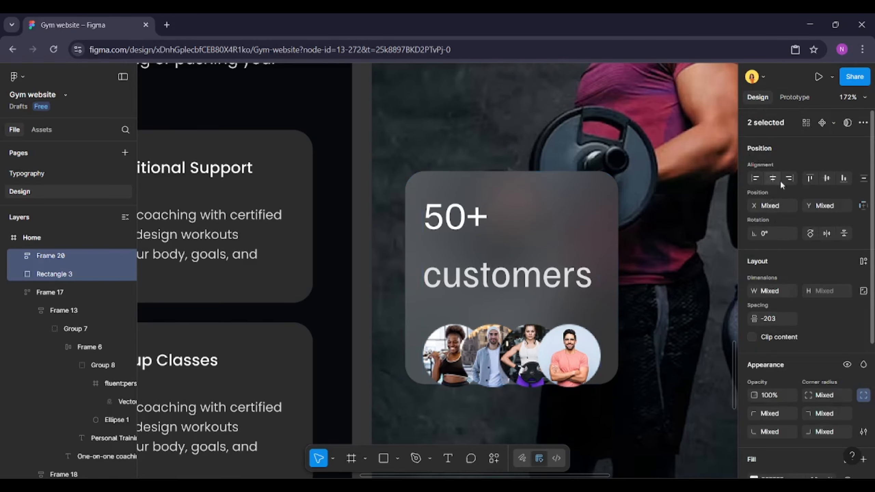
left_click(826, 177)
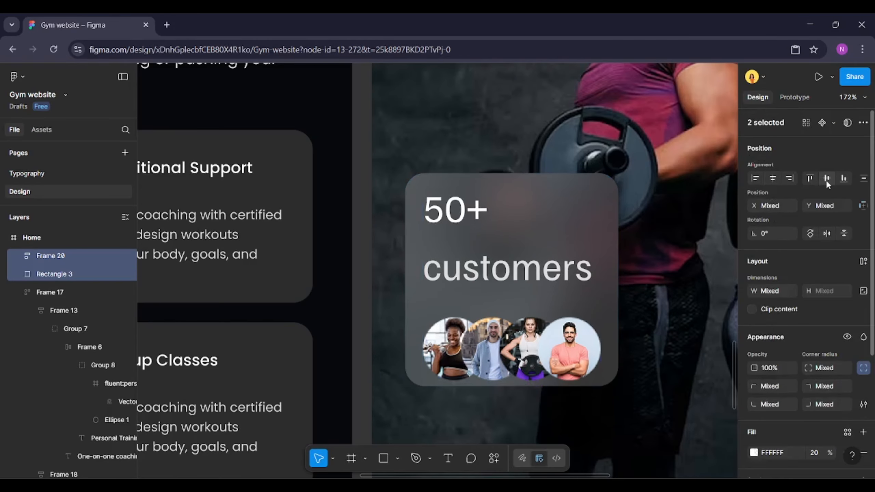
left_click(864, 261)
Set the card frame to hug its contents with 24 padding horizontally and vertically
scroll(822, 321, "down", 2)
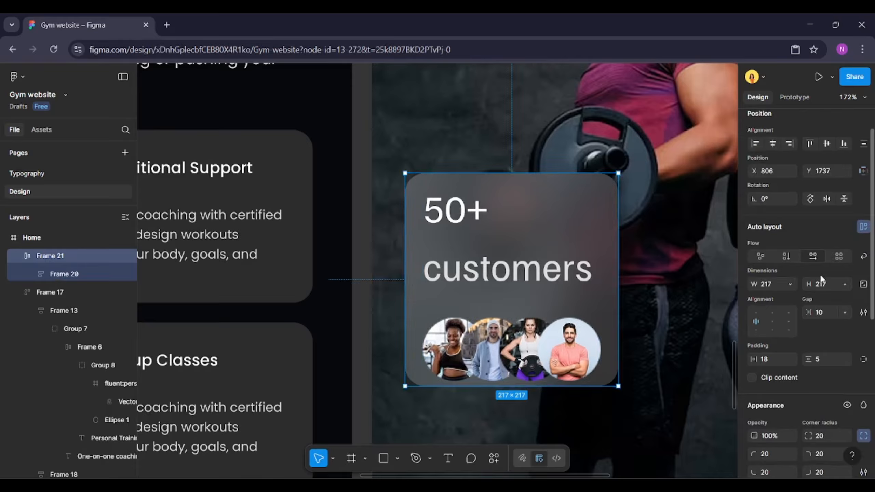
left_click(845, 284)
left_click(787, 299)
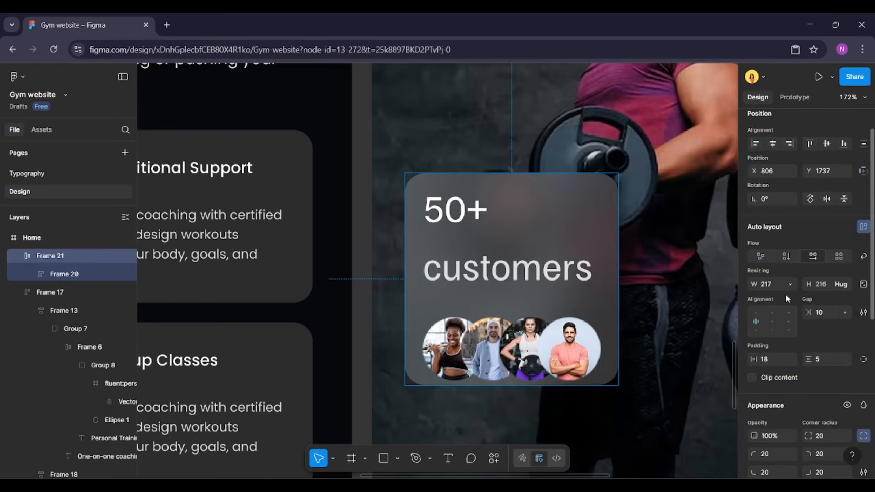
left_click(790, 284)
left_click(781, 296)
left_click(774, 355)
type("24")
key("Tab")
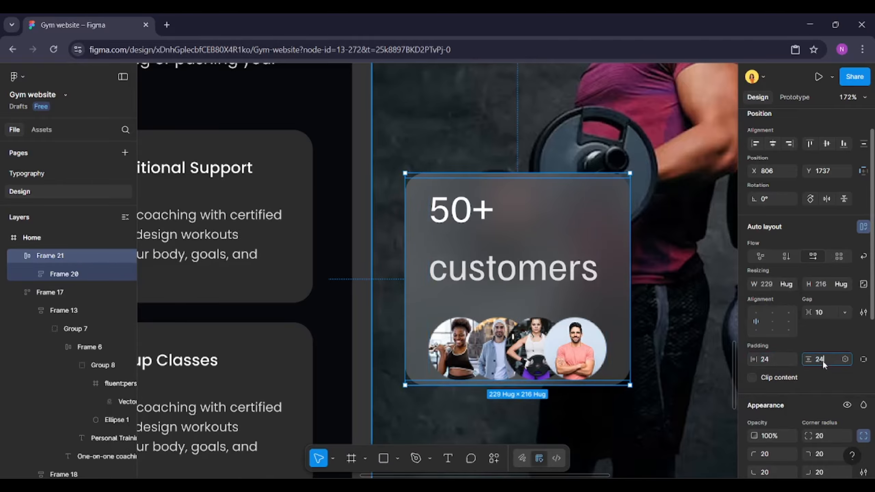
type("24")
key("Return")
Switch the card's 50+ customers text to a smaller text style
scroll(529, 316, "down", 6)
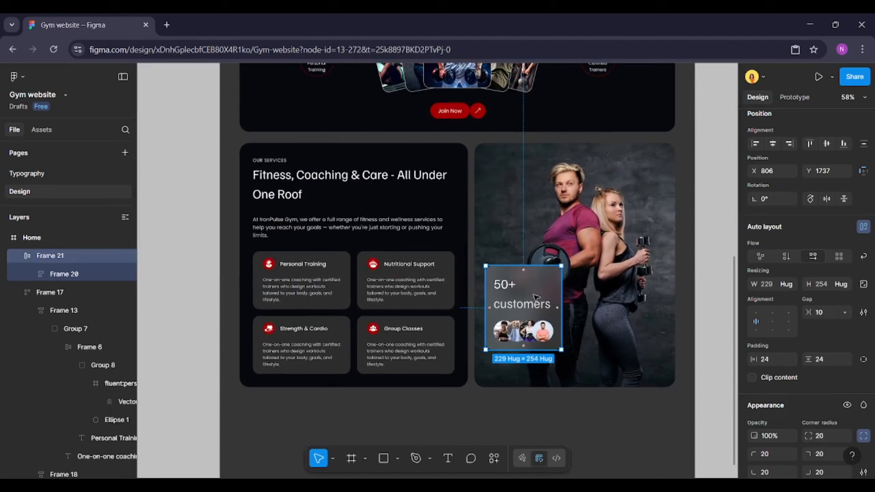
left_click_drag(535, 298, 535, 326)
double_click(527, 325)
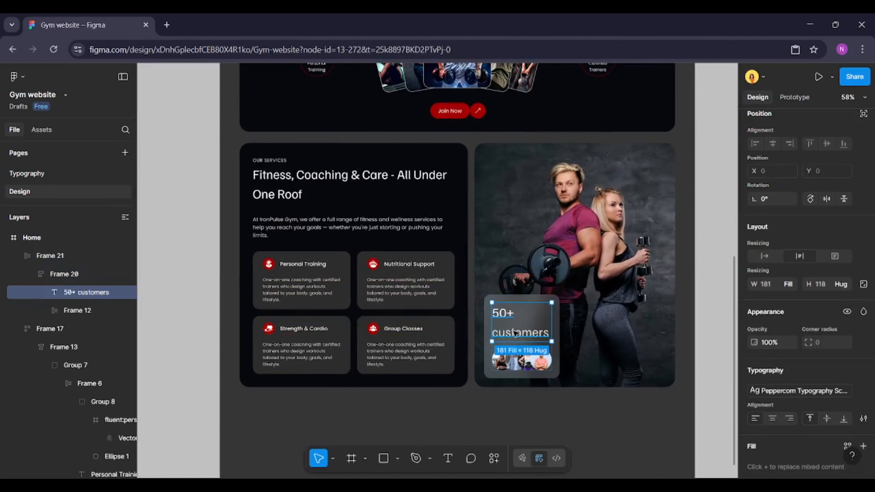
left_click(863, 393)
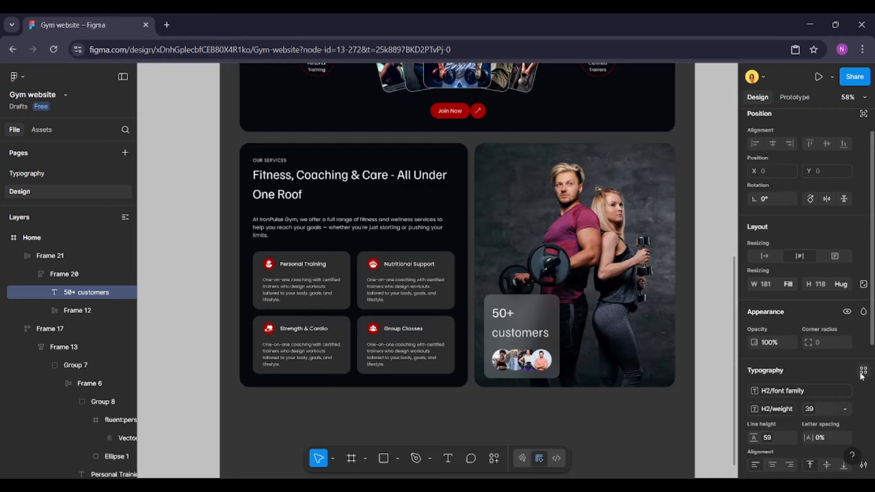
left_click(863, 372)
left_click(654, 388)
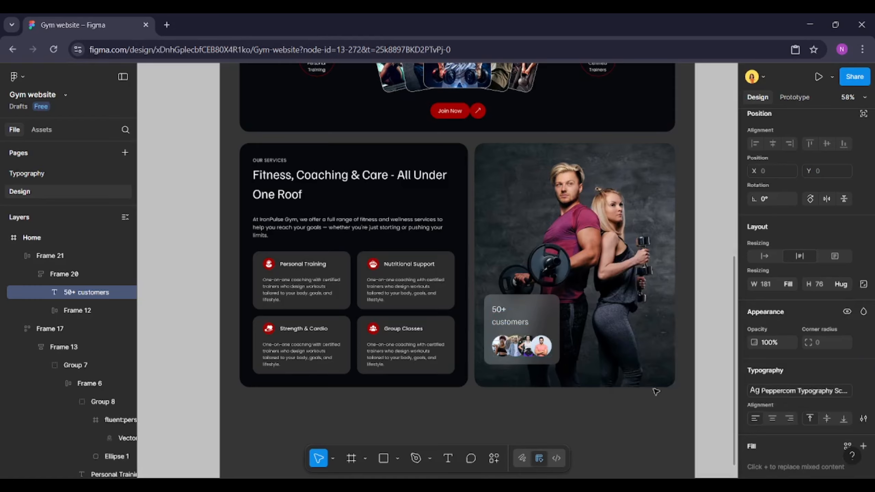
Move the glass card to sit 40 px from the photo's left and bottom edges
left_click(553, 358)
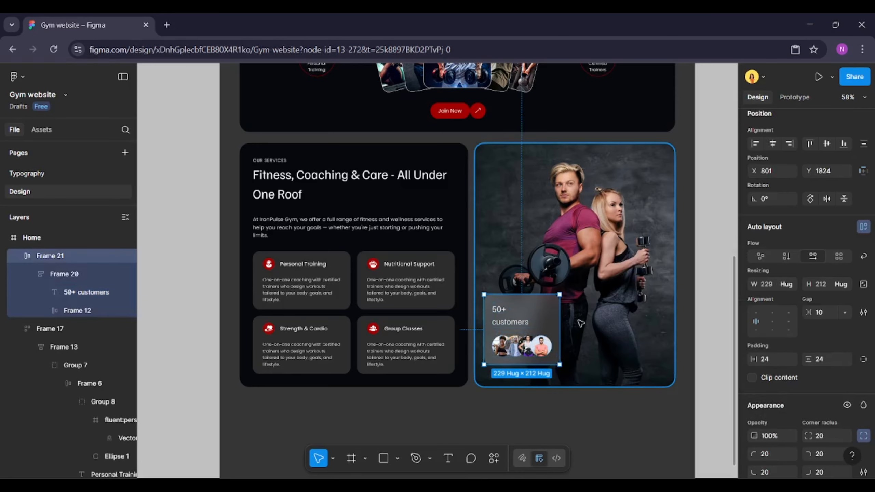
key("alt")
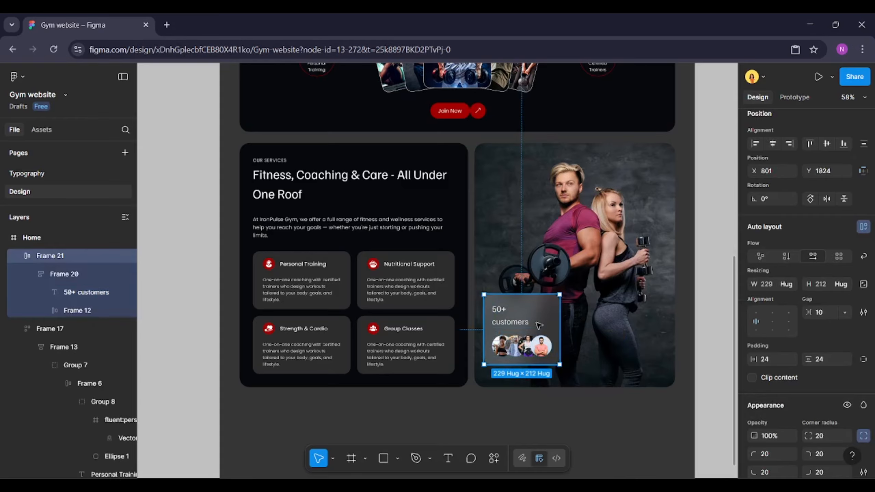
left_click_drag(533, 323, 552, 340)
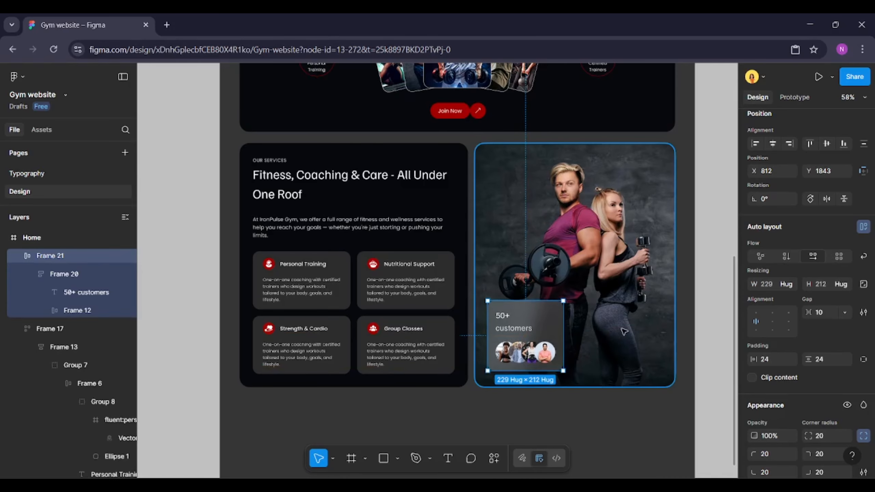
key("alt")
key("shift+Down")
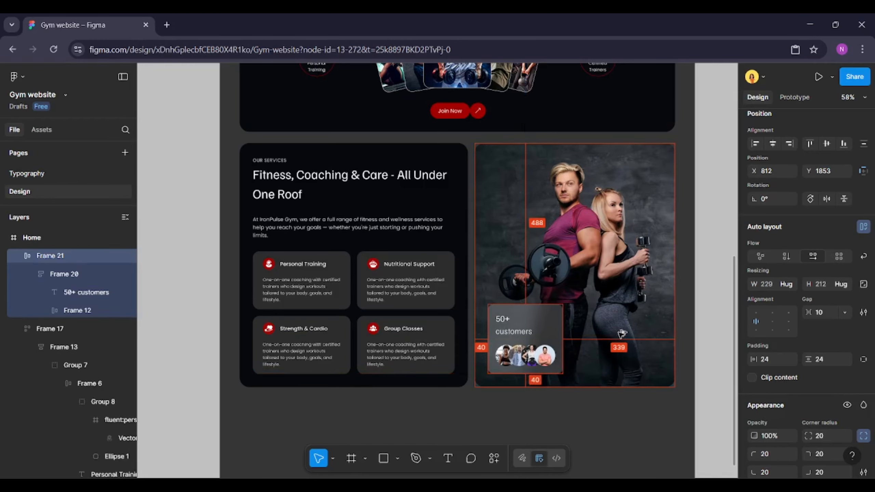
key("Escape")
Group the glass card together with the services photo
scroll(664, 320, "up", 2)
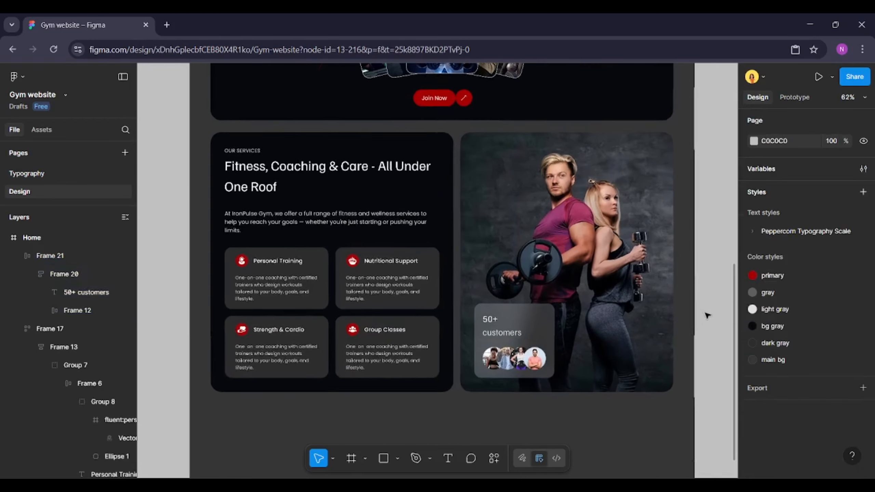
left_click(595, 316)
left_click(541, 325, "shift")
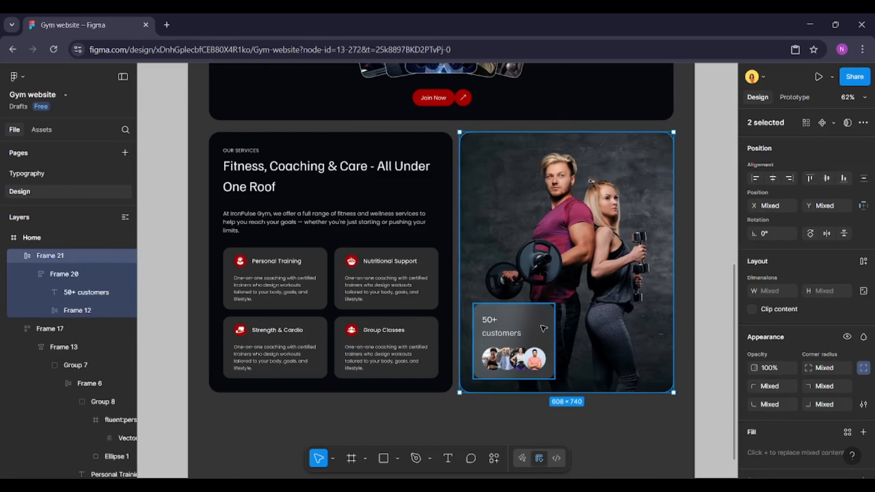
right_click(541, 325)
left_click(577, 255)
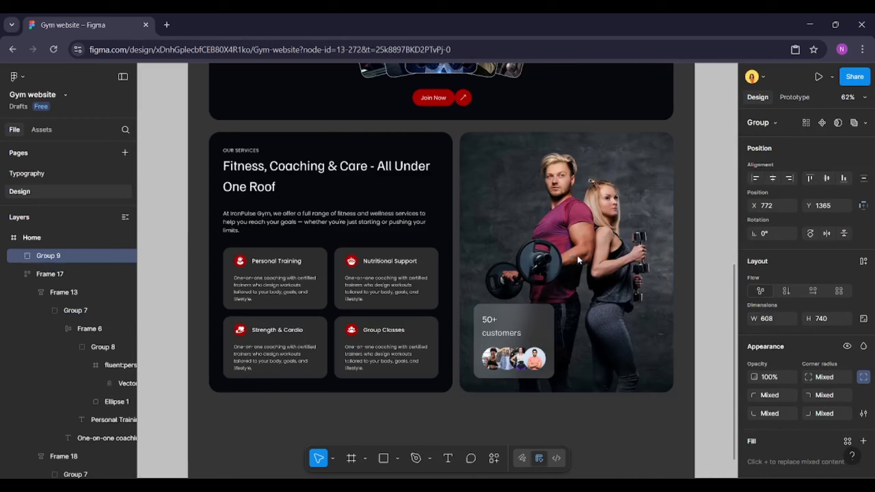
Group the Our Services heading, description and four service cards
left_click(300, 263)
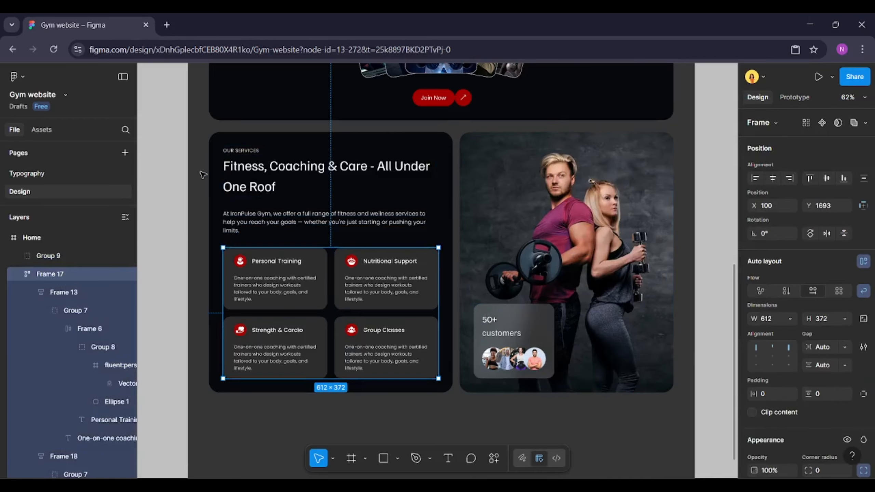
left_click_drag(206, 135, 446, 403)
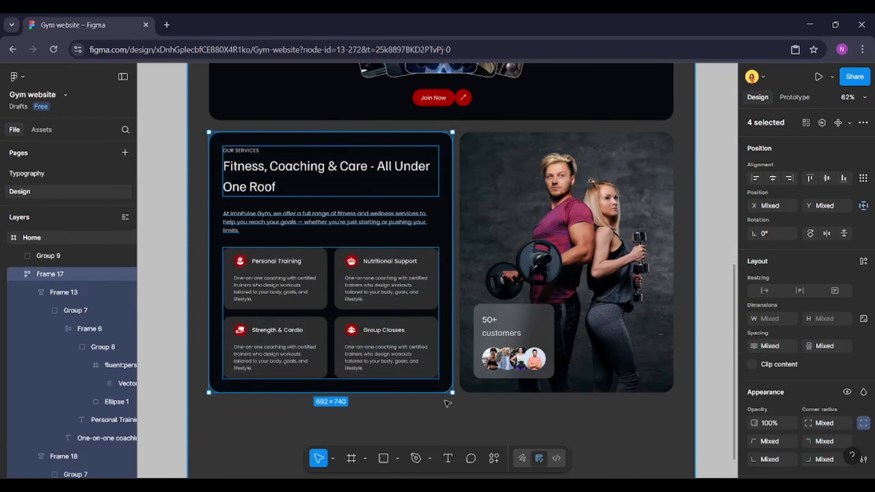
right_click(394, 224)
left_click(421, 240)
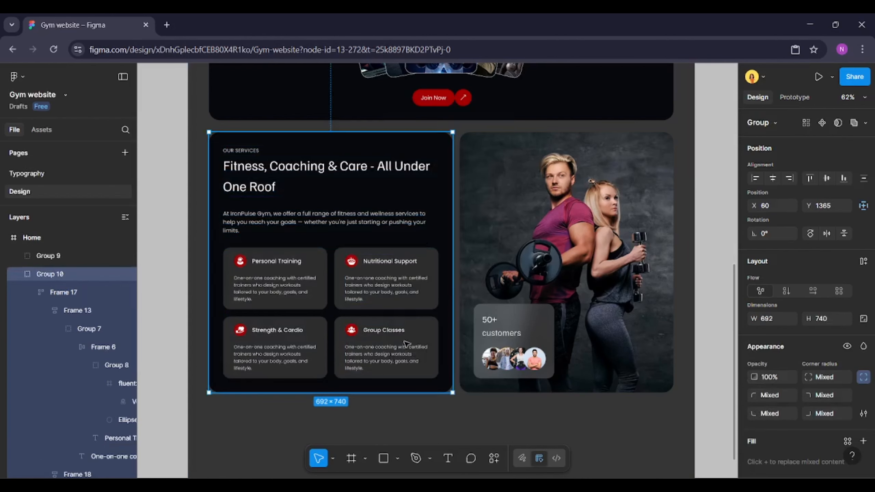
Group both halves of the section and name the group services
left_click(524, 277, "shift")
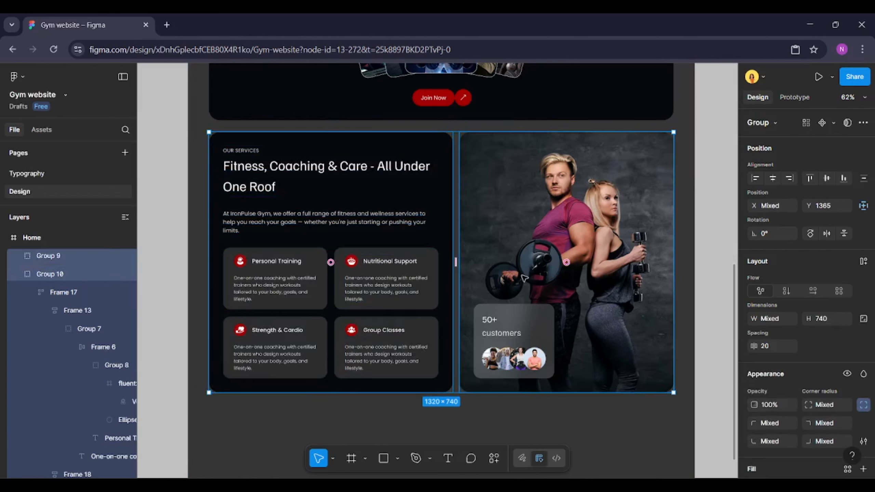
key("ctrl+g")
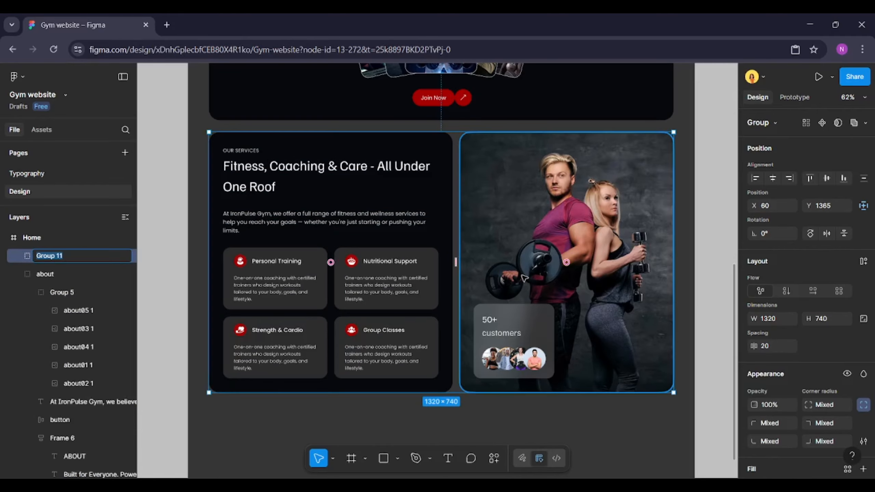
type("services")
key("Return")
key("alt")
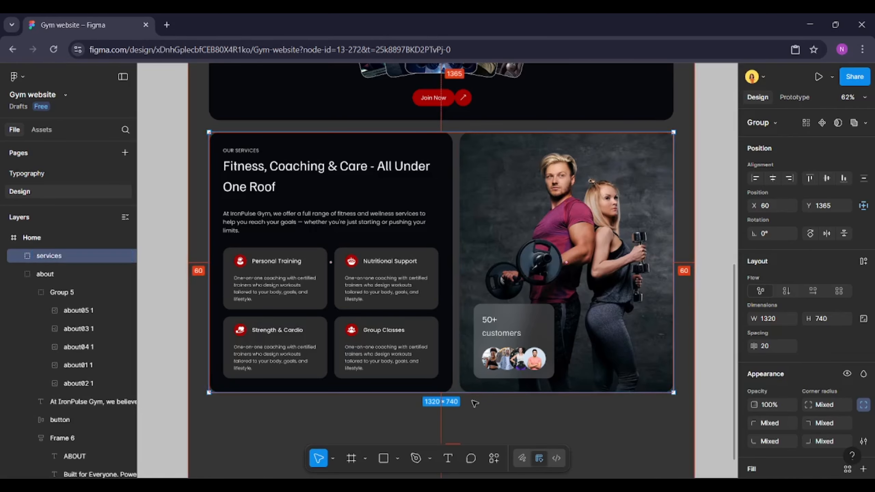
Extend the Home frame's height to 3639 to make room below the services section
scroll(475, 403, "up", 1)
scroll(484, 366, "down", 3)
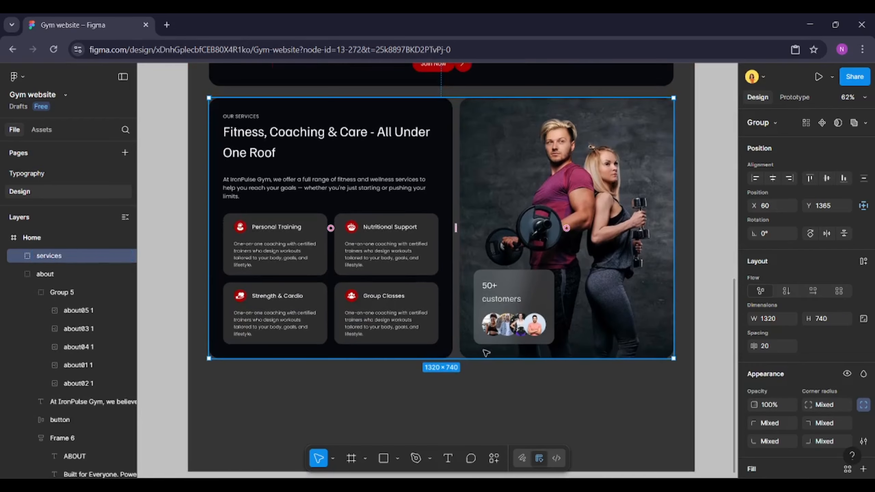
scroll(486, 351, "down", 3)
left_click(495, 340)
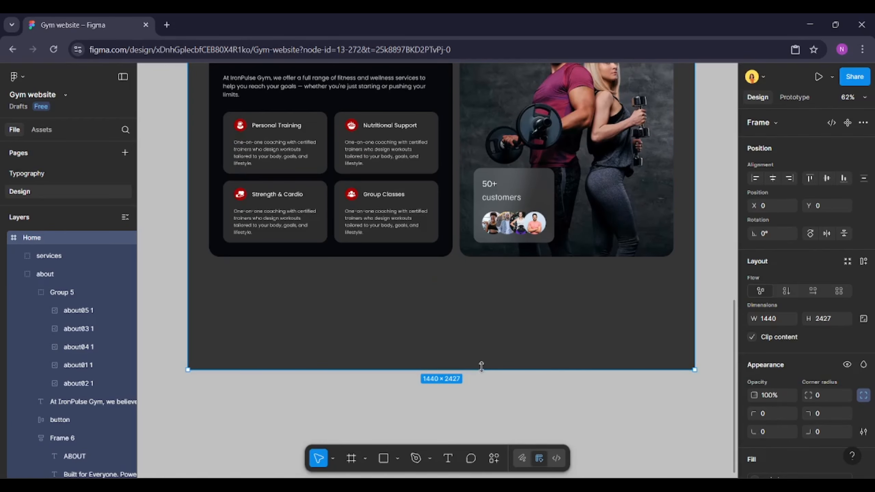
left_click_drag(484, 368, 486, 477)
scroll(557, 216, "up", 4)
scroll(557, 215, "up", 3)
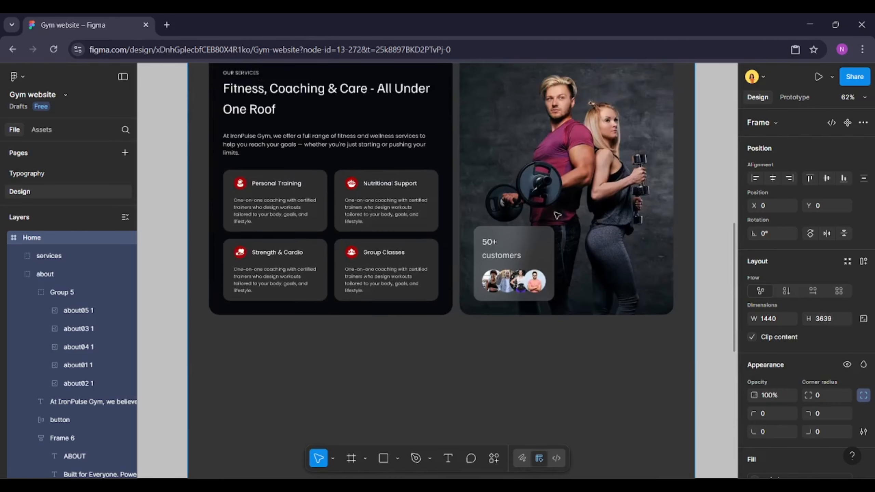
Import banner.png from the GYM-HOME folder into the Home frame below the services section
left_click(501, 354)
scroll(501, 353, "down", 3)
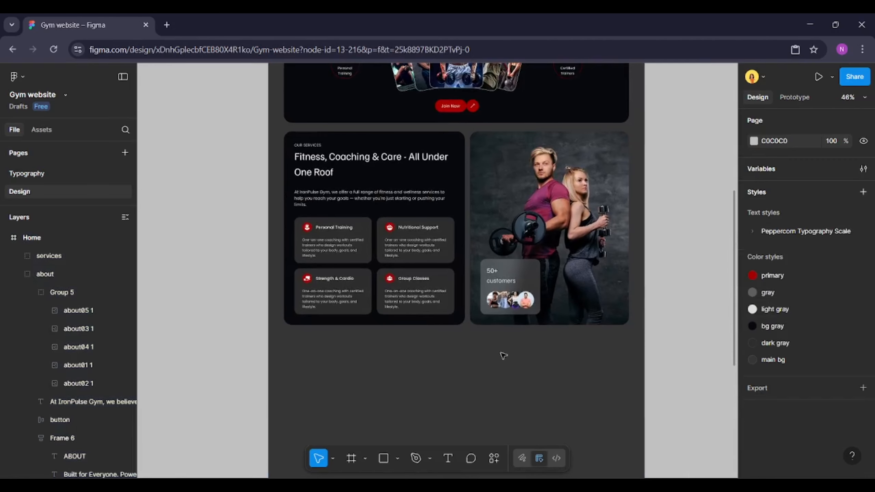
scroll(401, 336, "up", 2)
scroll(400, 336, "down", 3)
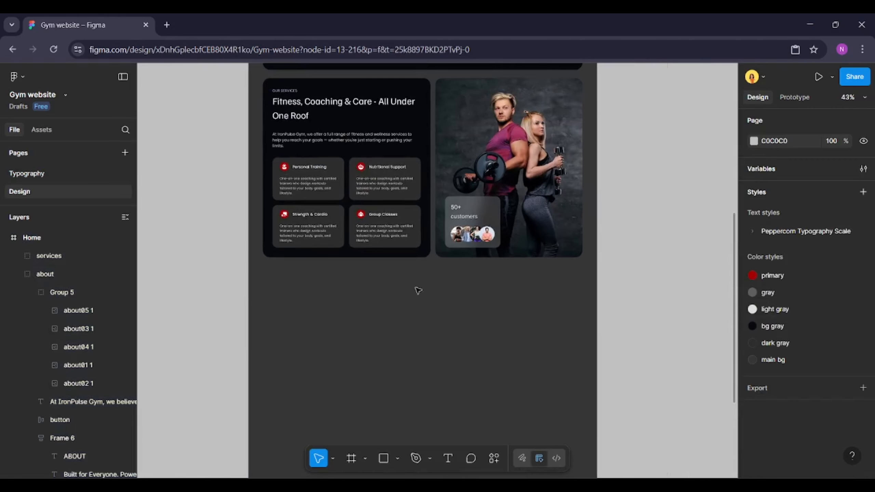
key("alt+Tab")
left_click(463, 330)
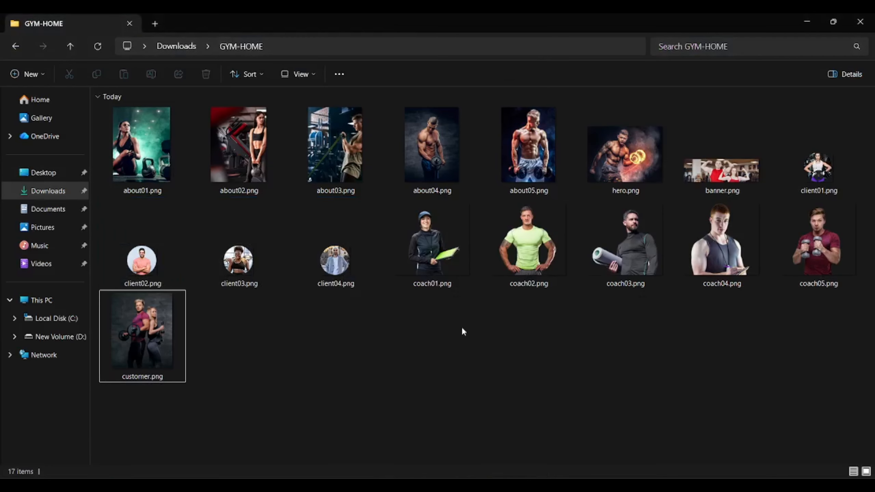
left_click_drag(726, 154, 382, 331)
key("alt+Tab")
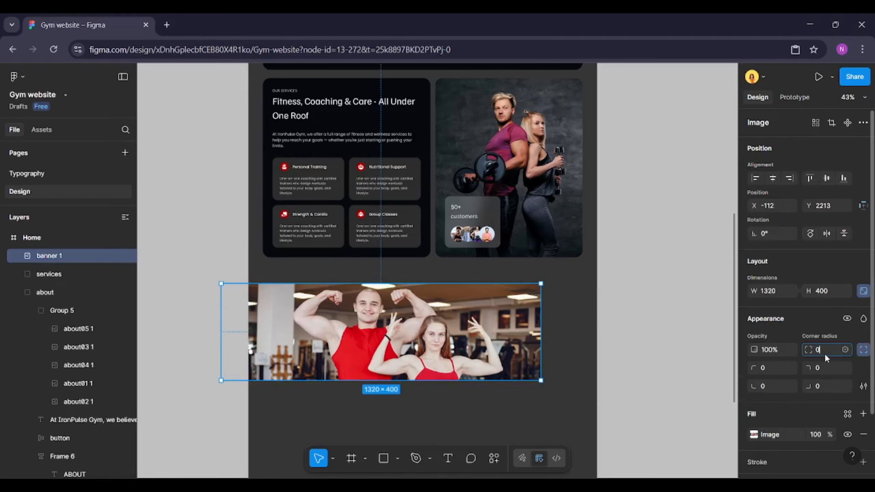
Set the banner image's corner radius to 30 and position it directly below the services section
key("Return")
left_click_drag(320, 316, 361, 309)
scroll(361, 309, "up", 2)
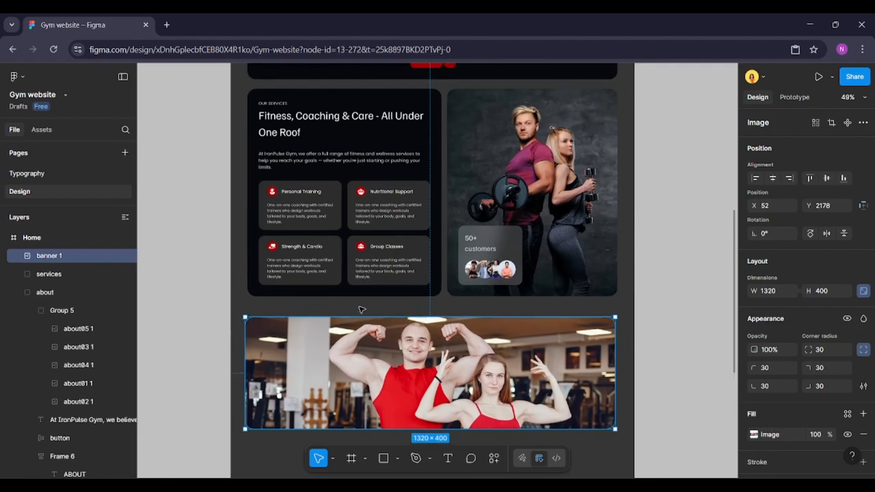
Copy the About heading, description and Join Now button and paste them below the banner
left_click(273, 105, "ctrl")
scroll(400, 111, "up", 5)
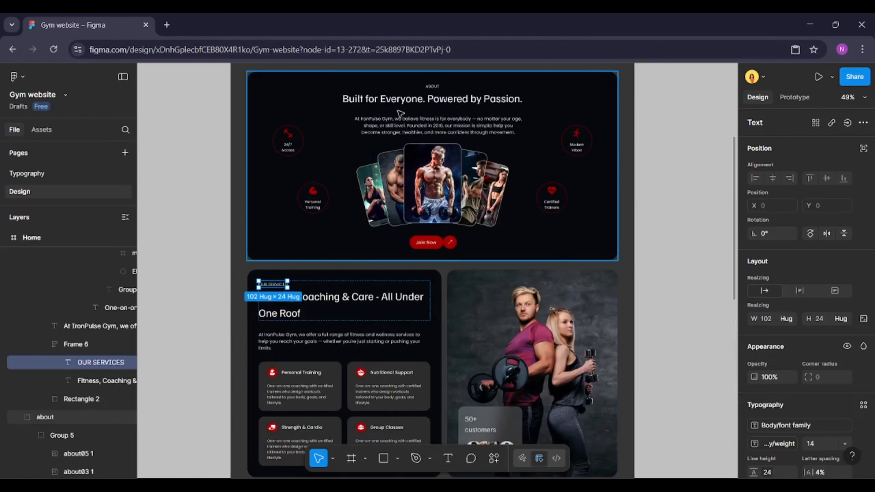
scroll(399, 113, "up", 4)
left_click(445, 129, "ctrl")
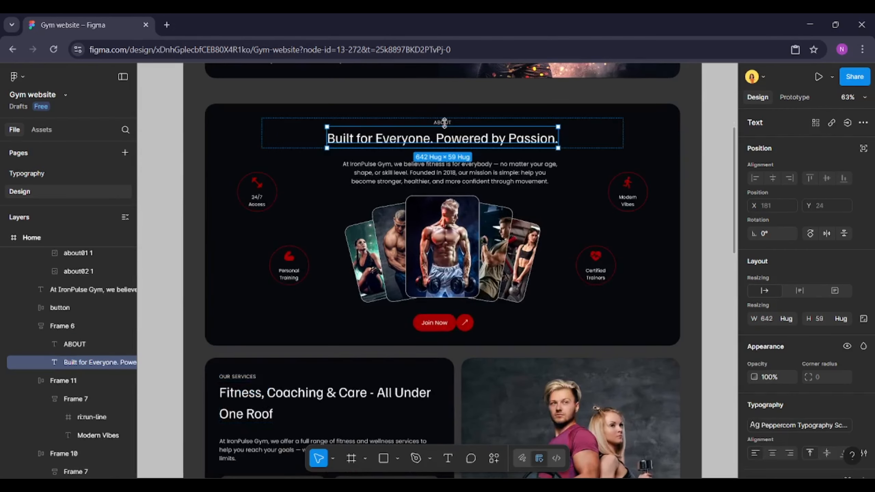
left_click(522, 168, "ctrl")
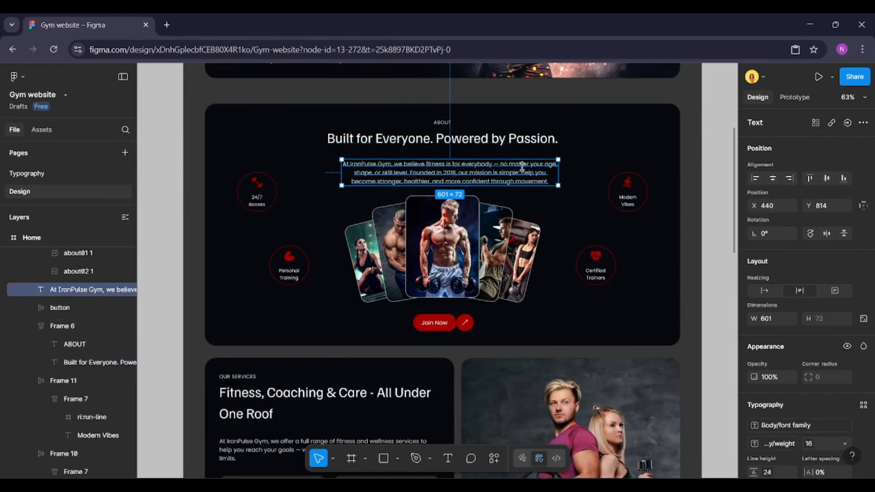
left_click(521, 138, "shift")
left_click(448, 317, "shift")
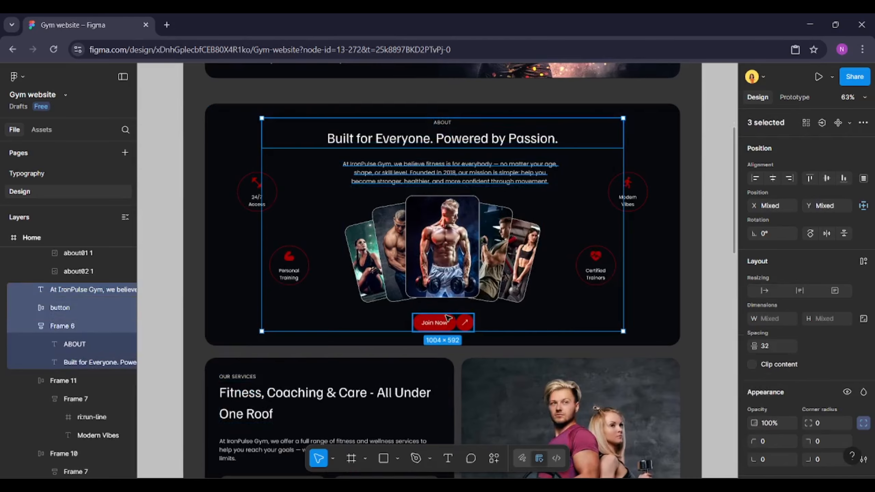
scroll(448, 316, "down", 12)
scroll(446, 303, "up", 1)
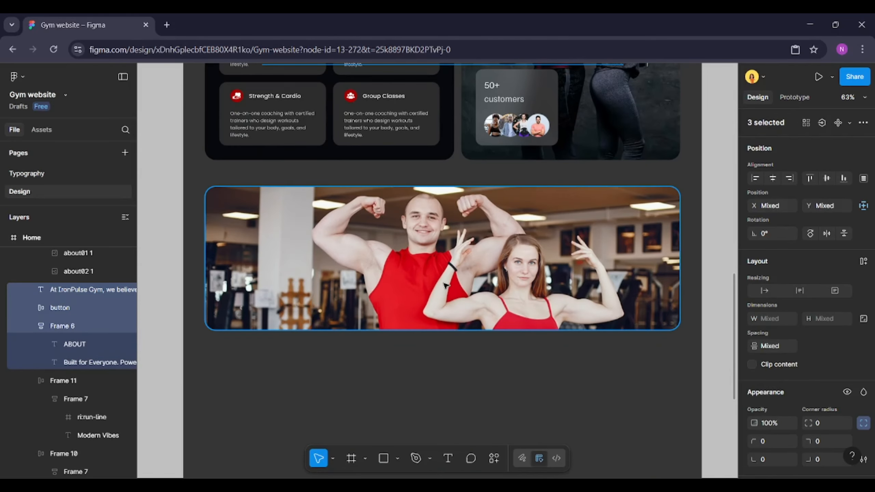
left_click(444, 279, "shift")
key("ctrl+v")
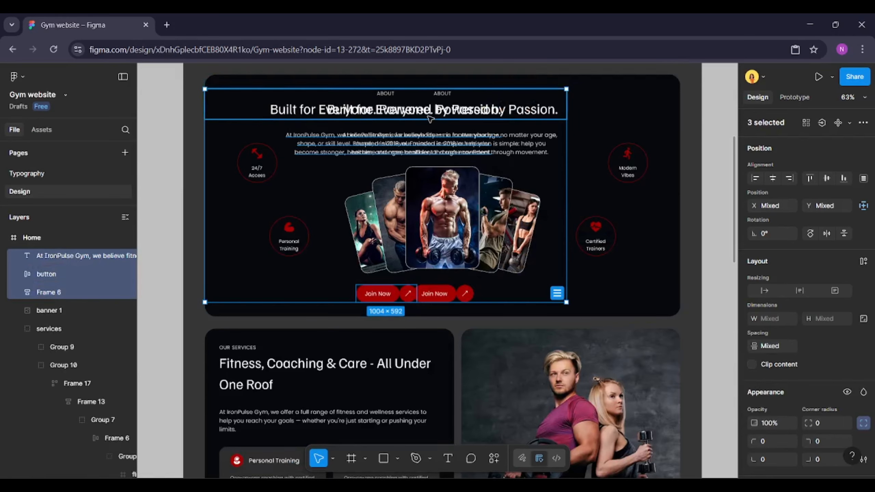
left_click_drag(430, 117, 404, 315)
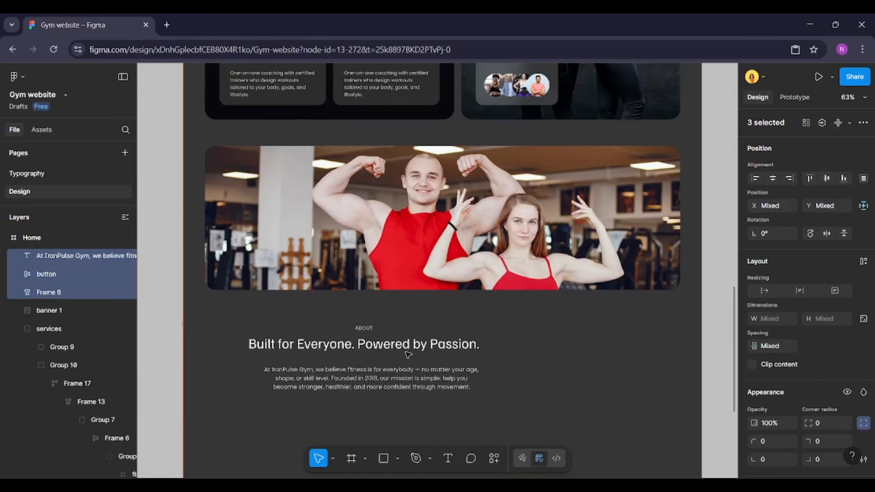
Move the pasted heading and description onto the banner image
left_click(395, 376)
left_click(413, 350, "shift")
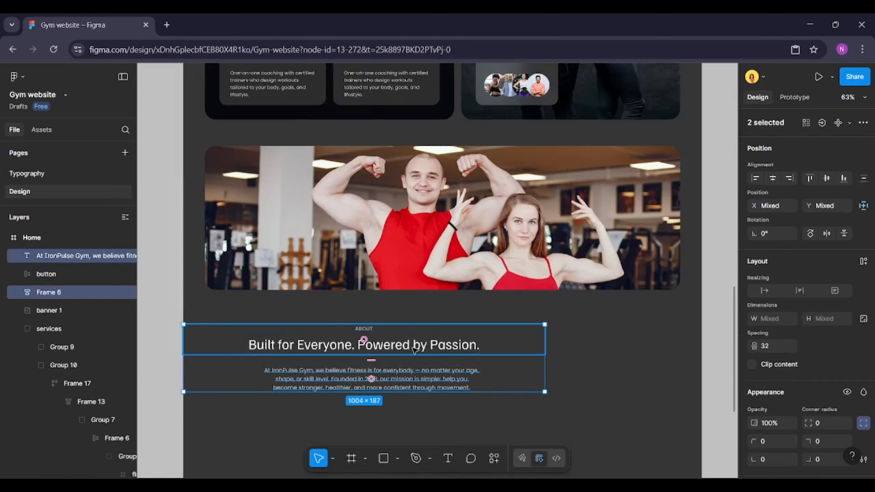
left_click_drag(402, 349, 438, 200)
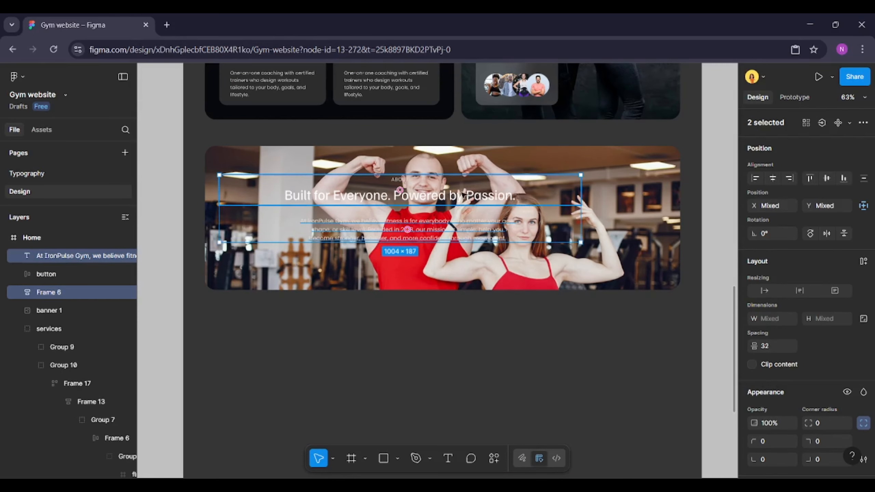
Left-align the heading frame's contents and set its width to hug contents
left_click(437, 199)
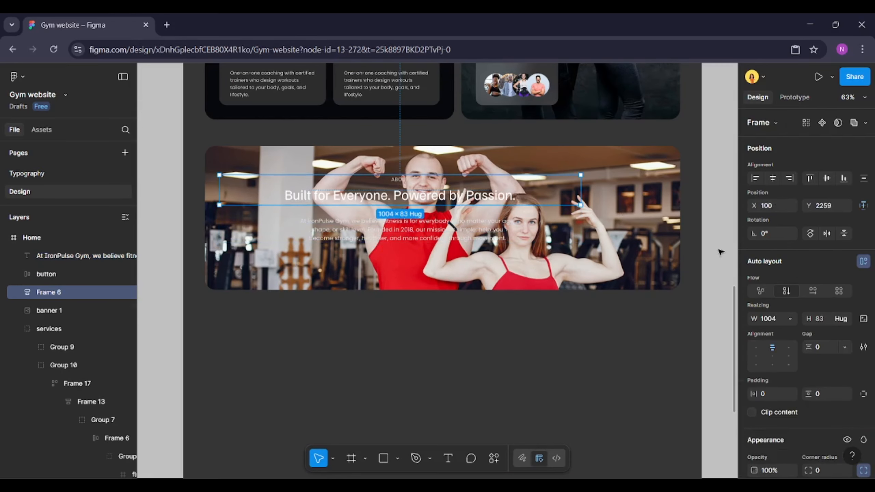
left_click(761, 361)
left_click(790, 319)
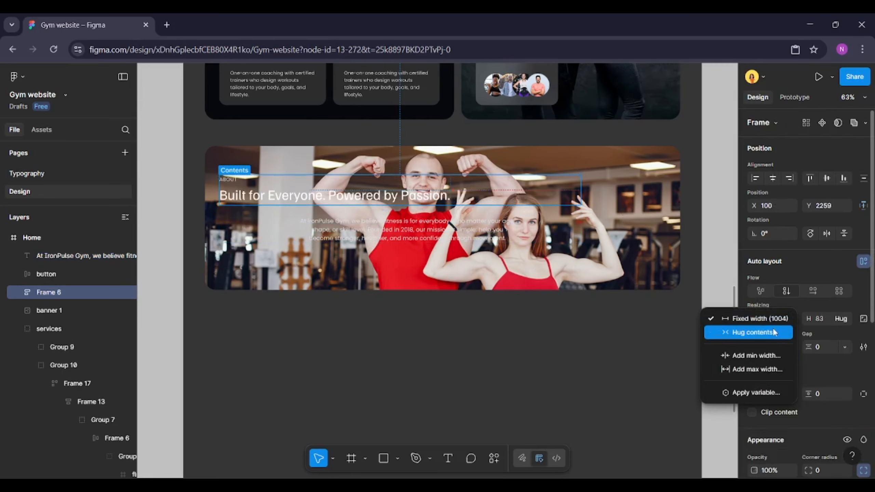
left_click(741, 331)
Left-align the description text and move the heading and description toward the banner's left edge
left_click(448, 221, "shift")
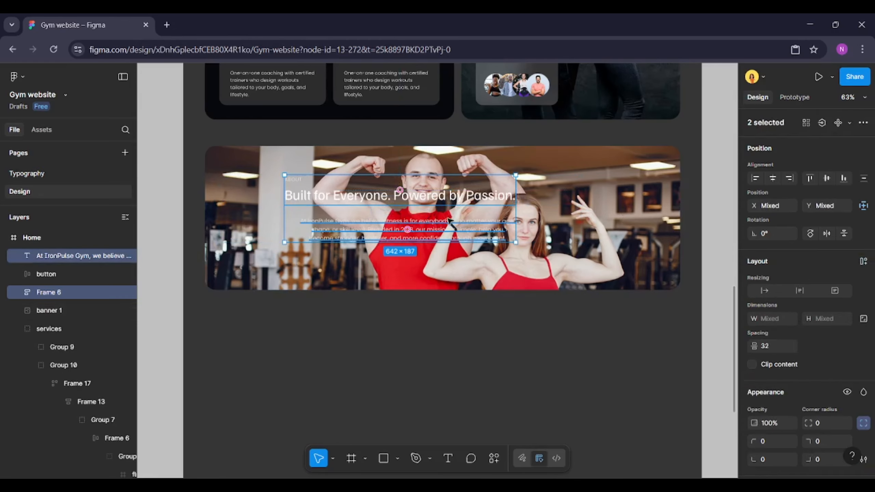
left_click(448, 221)
scroll(841, 372, "down", 5)
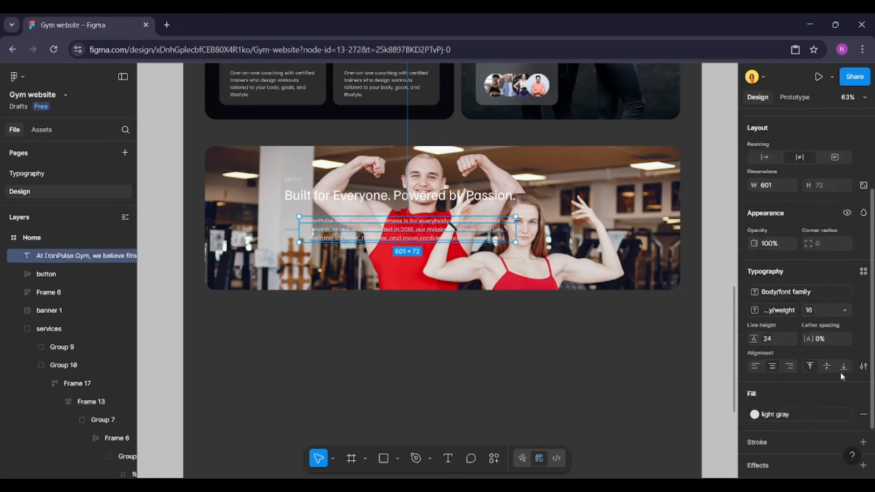
left_click(753, 318)
left_click(361, 194, "shift")
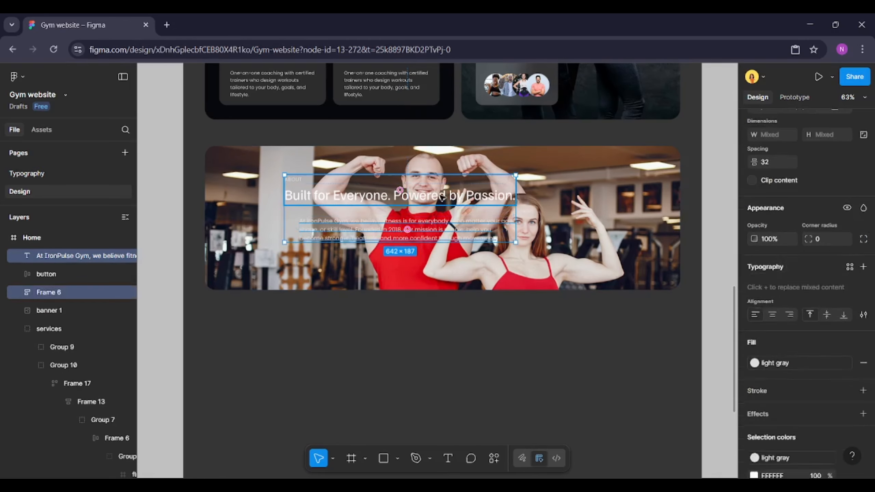
left_click_drag(361, 194, 309, 191)
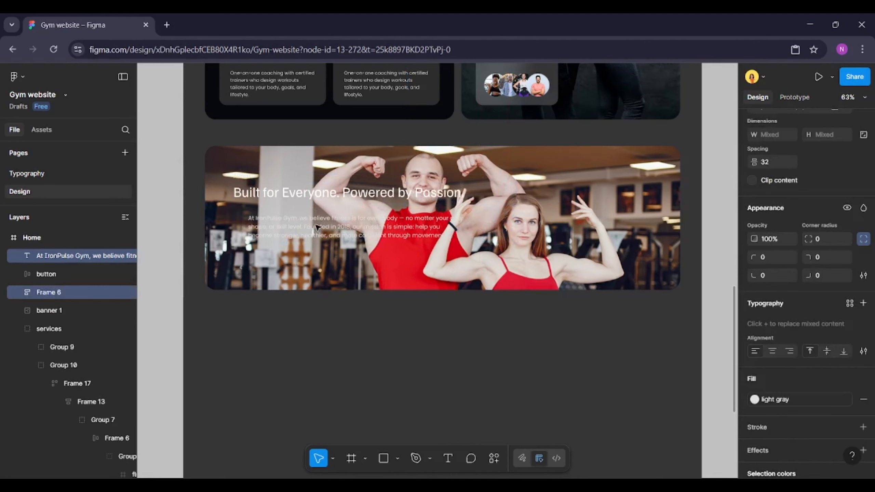
Move the pasted Join Now button onto the banner below the description
scroll(317, 227, "down", 5)
left_click(386, 326)
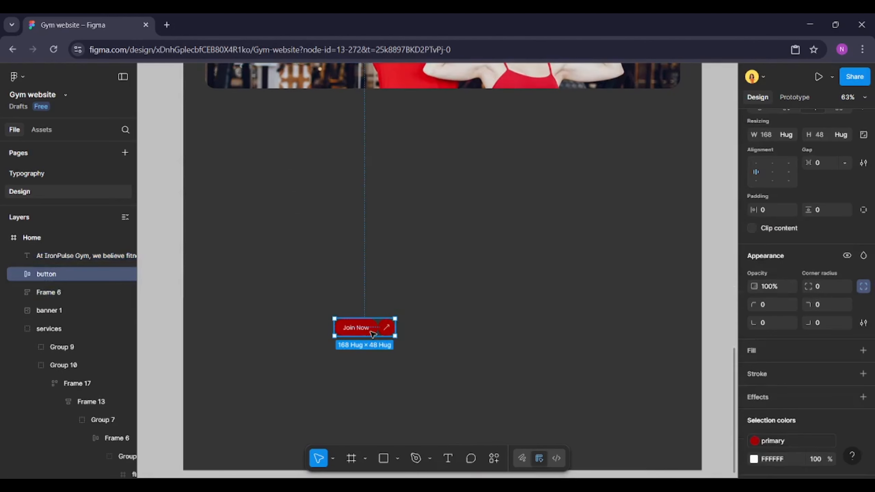
scroll(367, 341, "up", 1)
left_click_drag(367, 341, 283, 87)
scroll(283, 87, "up", 4)
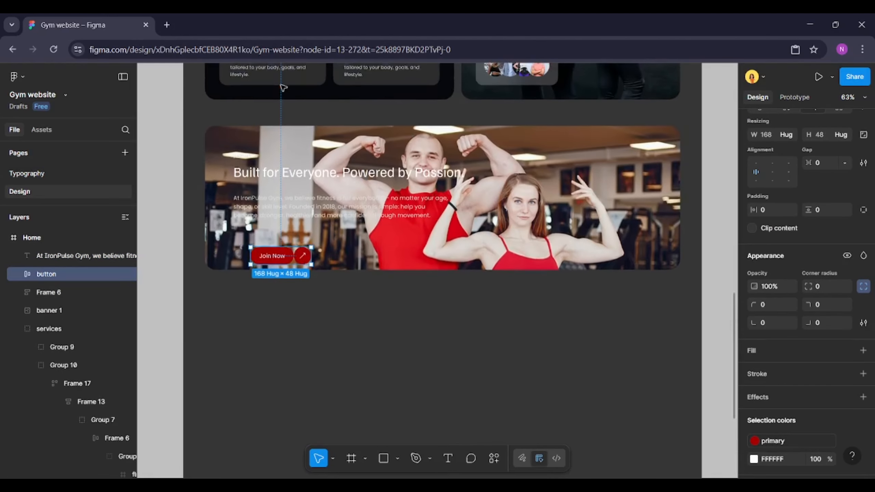
Adjust the spacing and alignment of the banner's heading, description and Join Now button
left_click(266, 280, "shift")
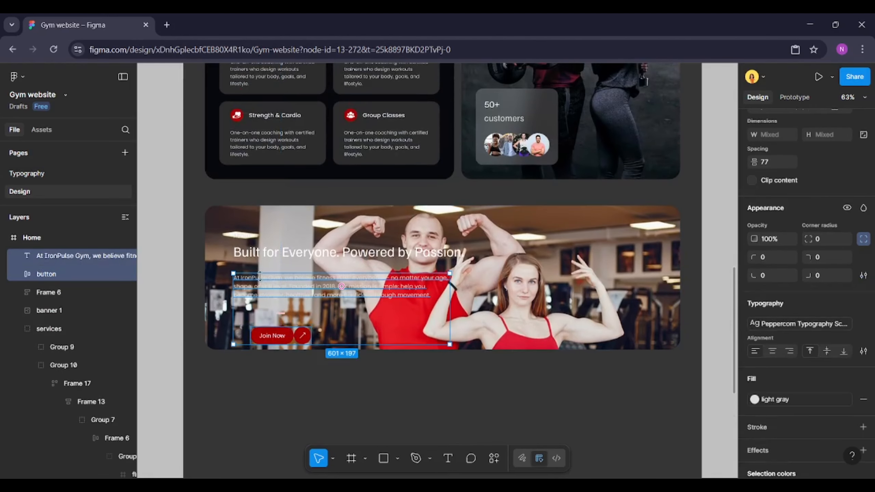
left_click(274, 258, "shift")
left_click(455, 334)
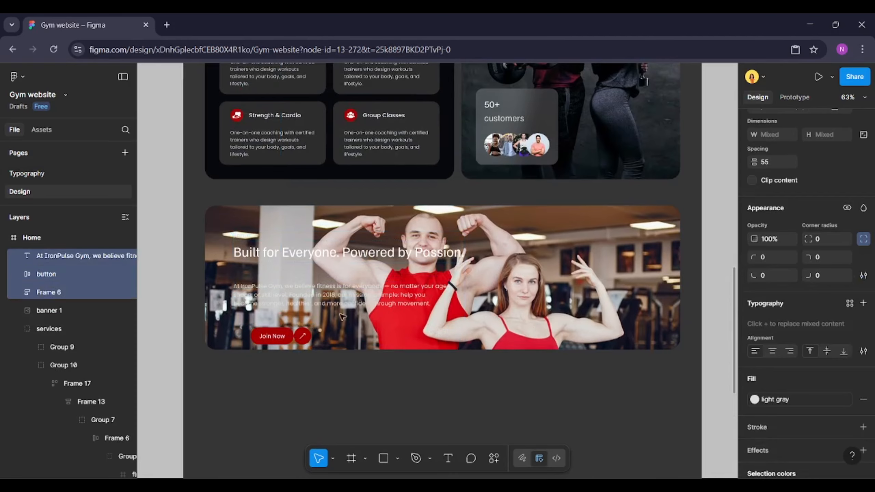
Add a black linear gradient fill over the banner image, with stop opacities of 100% and 0%
left_click(533, 283)
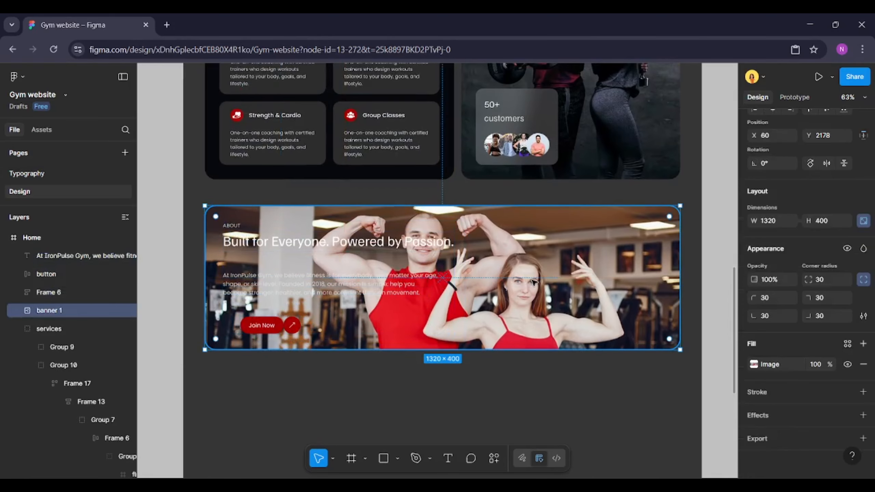
left_click(864, 344)
left_click(629, 207)
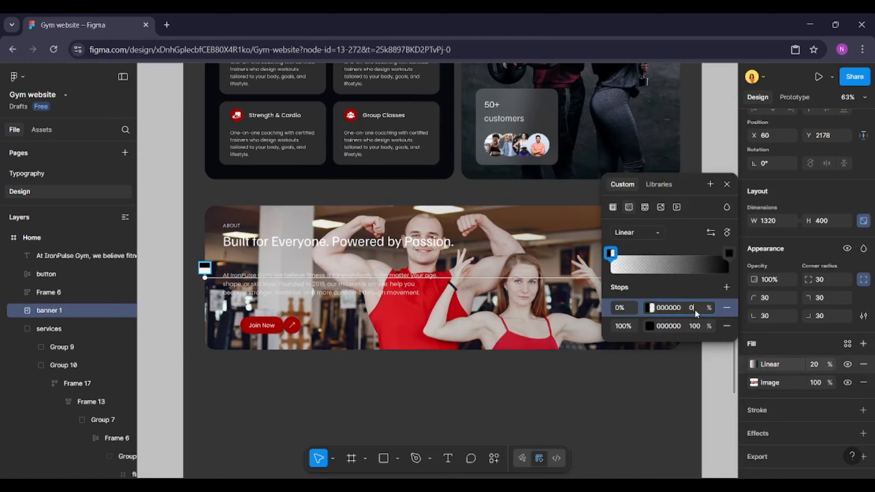
type("100")
key("Return")
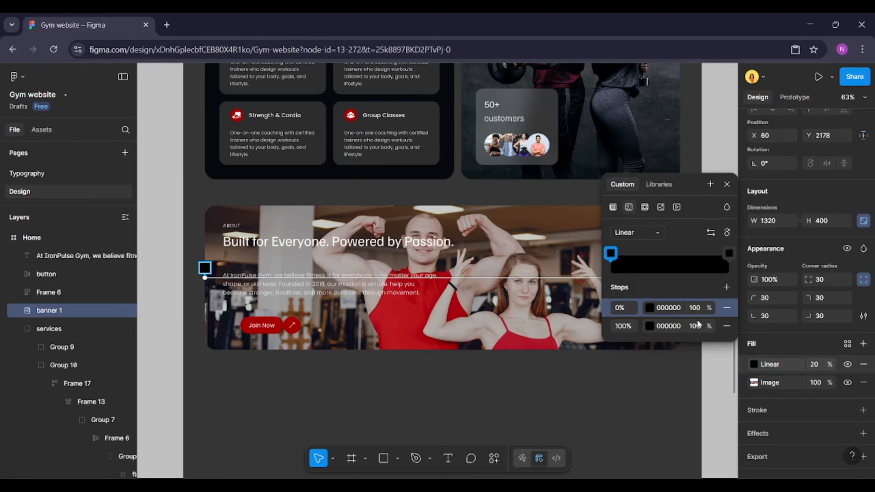
left_click(696, 326)
type("0")
key("Return")
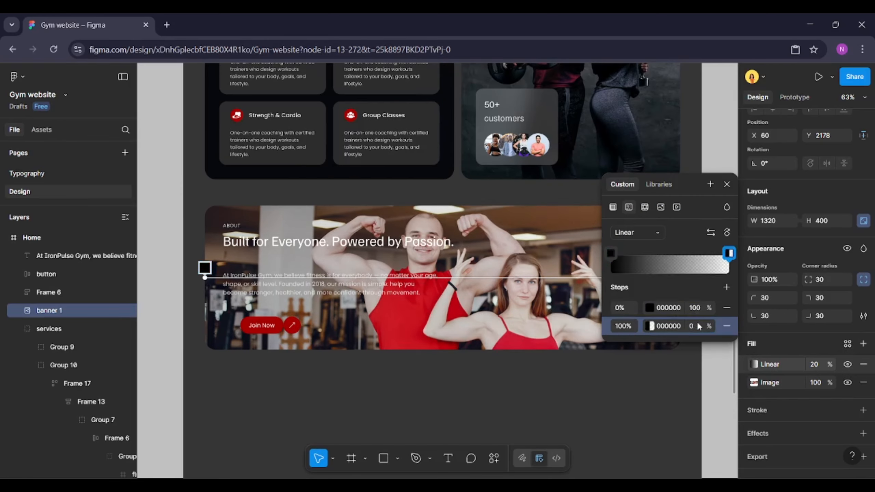
Set the gradient fill's opacity to 50%
left_click(631, 307)
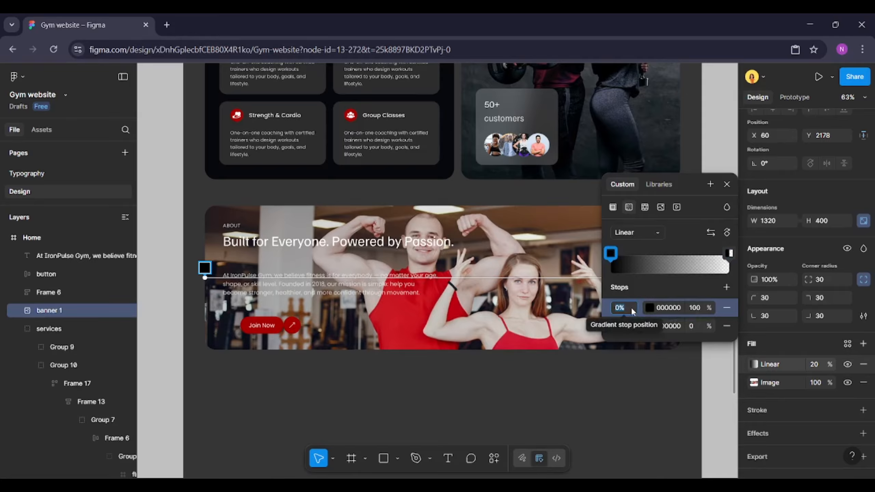
left_click(817, 364)
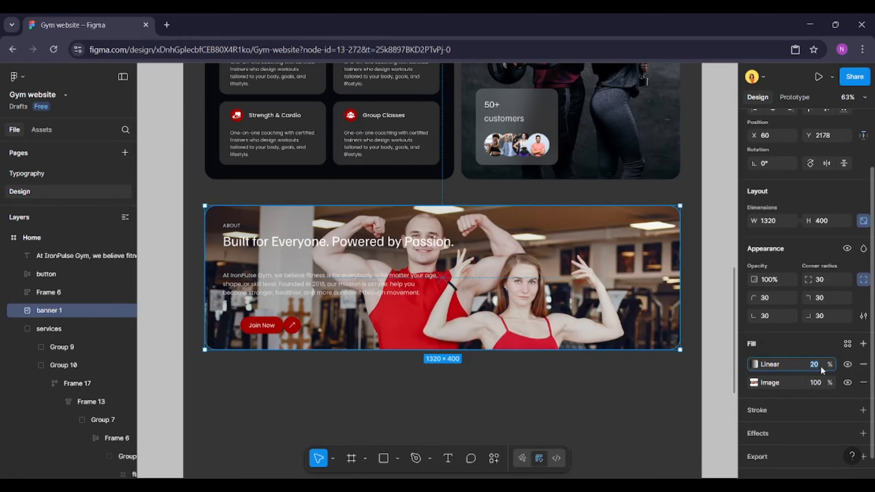
type("50")
key("Return")
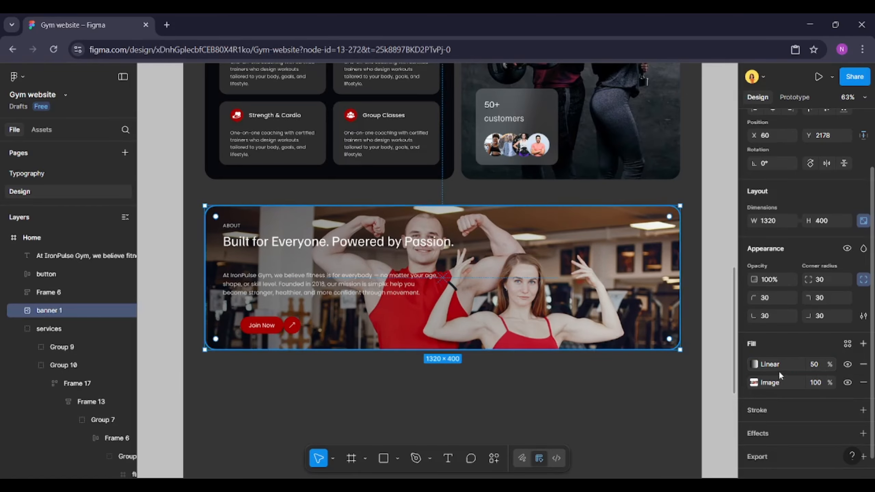
Move the gradient's start point toward the middle of the banner
left_click(755, 365)
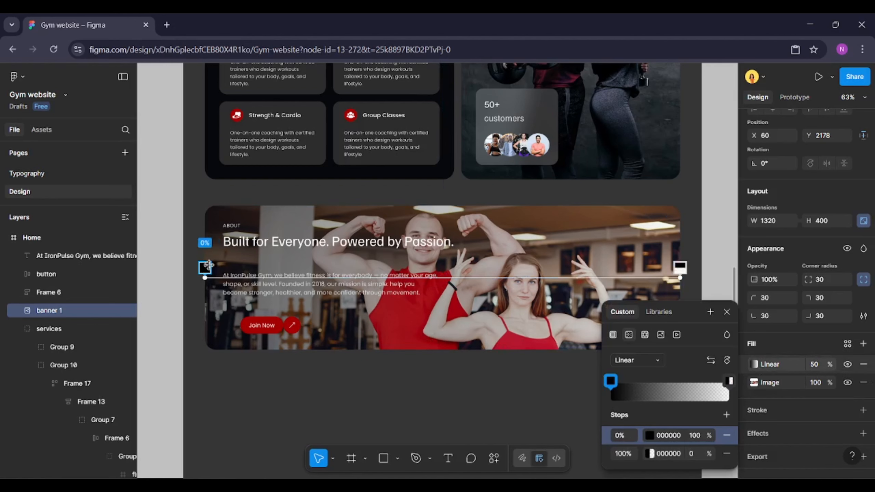
left_click_drag(205, 276, 393, 278)
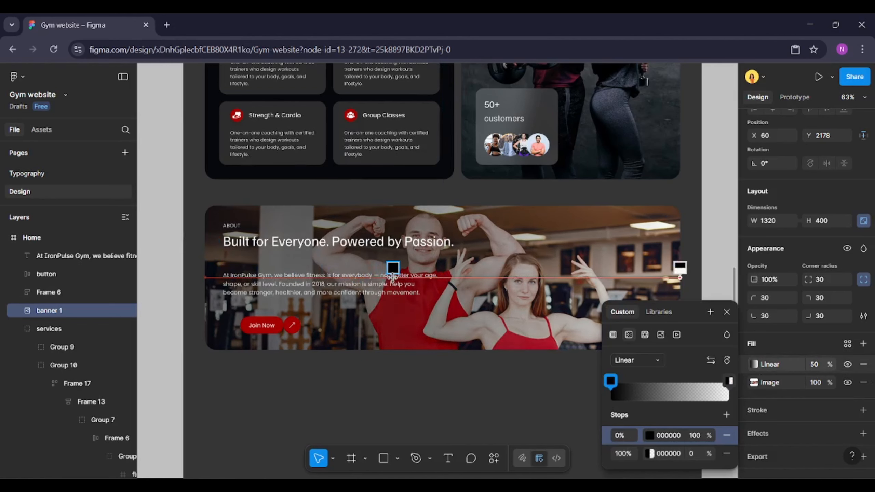
left_click(416, 361)
Rewrite the banner heading as "Step into the World of IronPulse Gym"
scroll(417, 361, "up", 3, "ctrl")
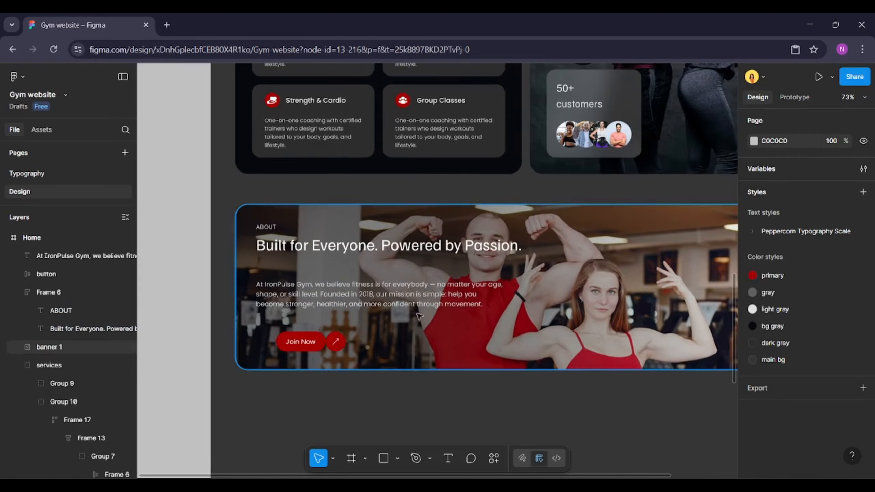
left_click(389, 245)
type("Step the")
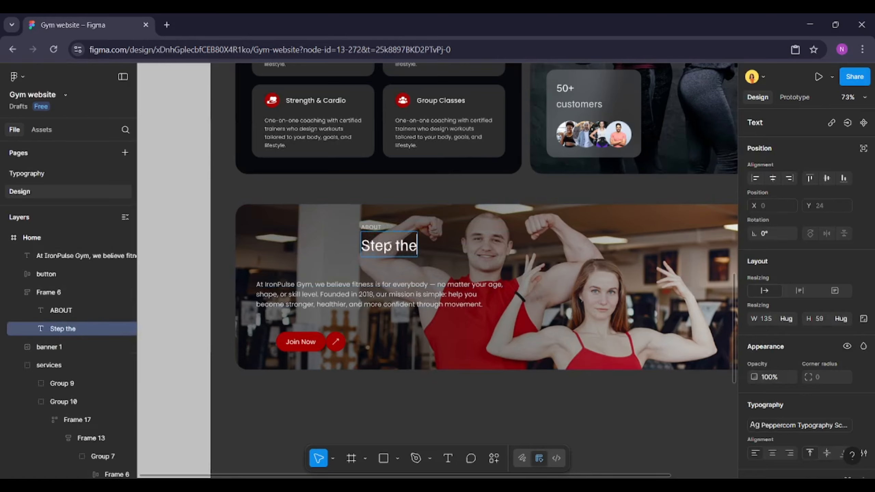
key("BackSpace")
key("BackSpace")
key("BackSpace")
type("into the worl")
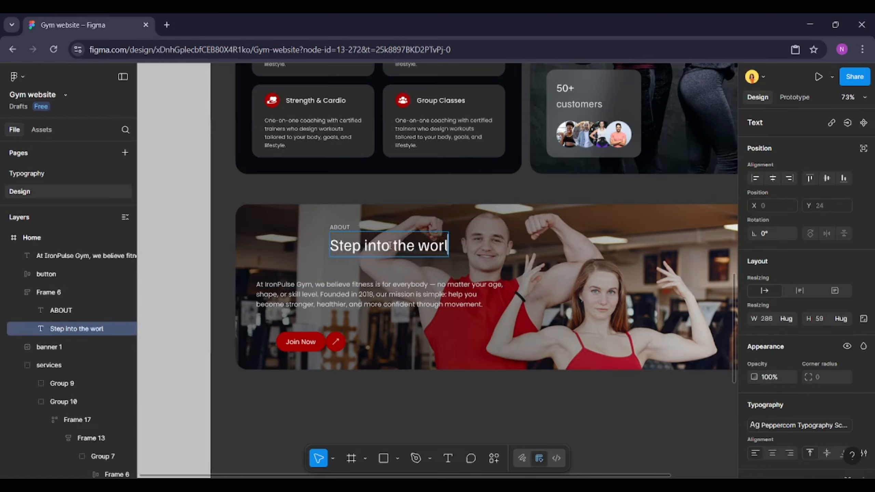
type("d of IronP")
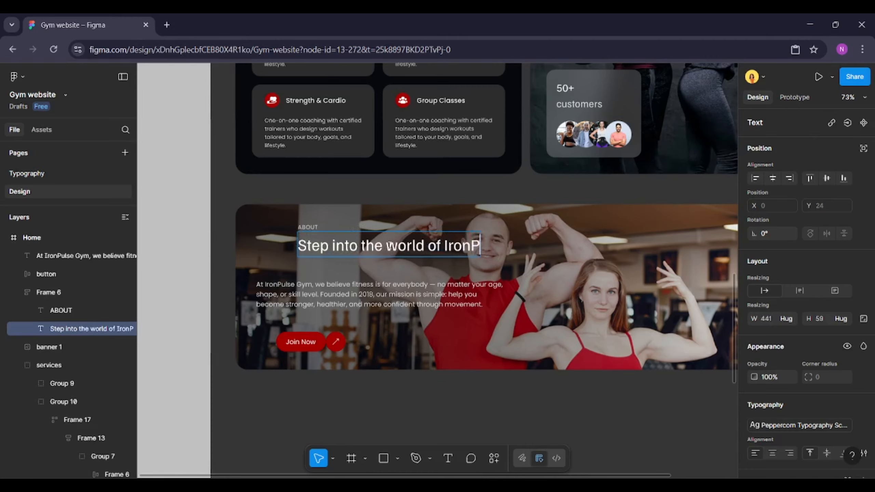
type("ulse GYm")
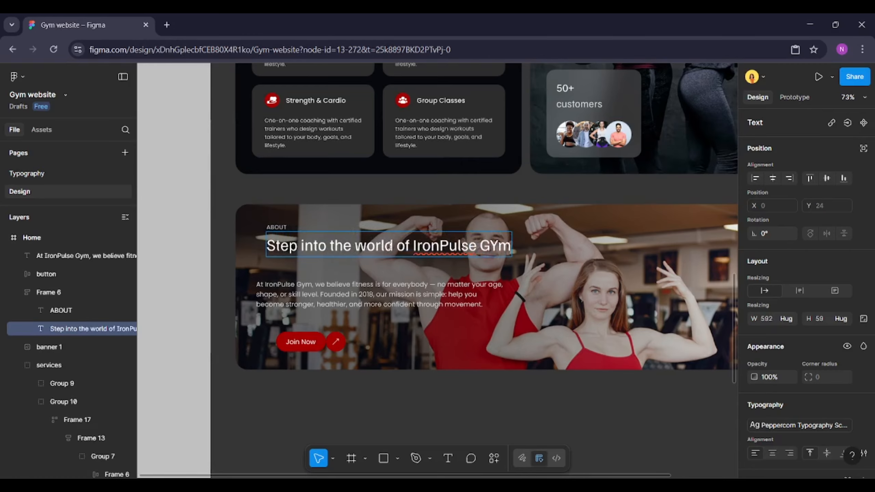
key("BackSpace")
key("BackSpace")
type("ym")
left_click(385, 246)
key("BackSpace")
type("W")
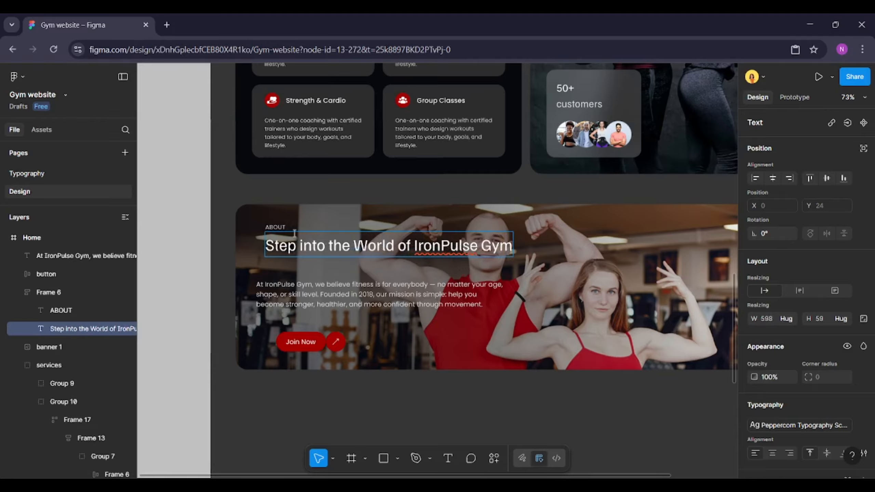
Change the small label to "LOOK INSIDE" and replace the description with pasted text about modern spaces and equipment
double_click(275, 228)
type("LL")
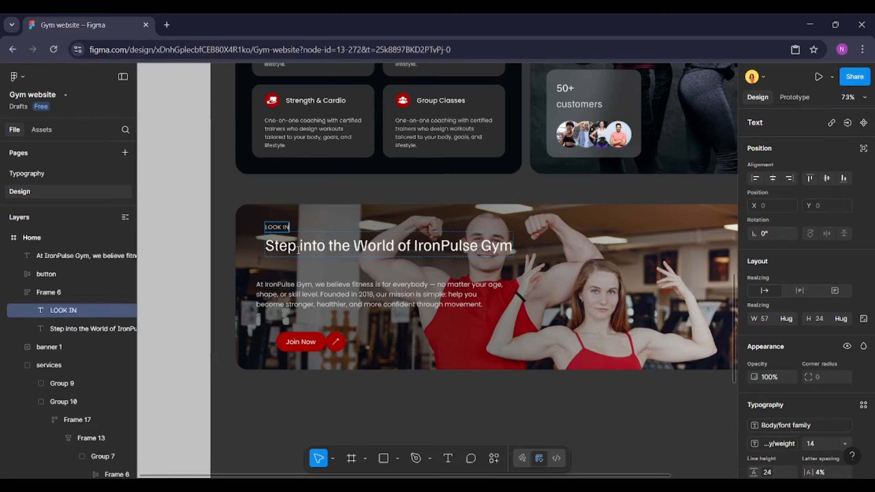
left_click(342, 297)
double_click(342, 297)
key("BackSpace")
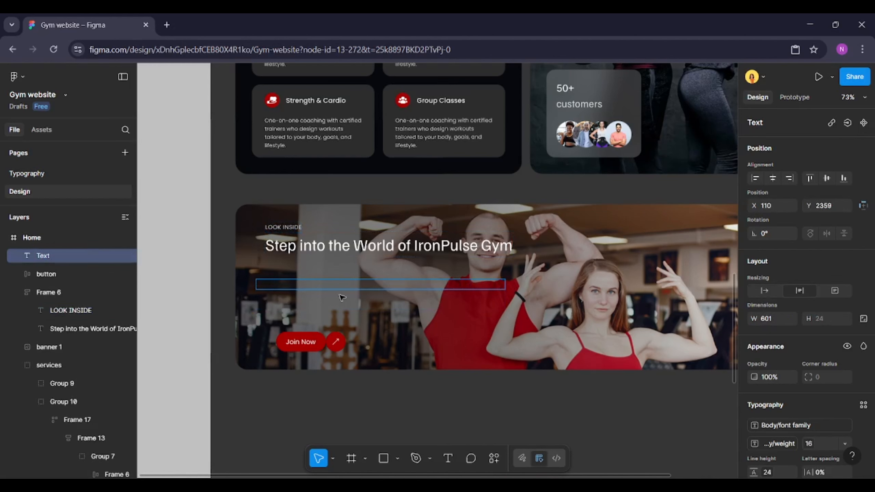
type("Explore our modern spaces, top equipment, and vibrant class zones — all built to keep you moving.")
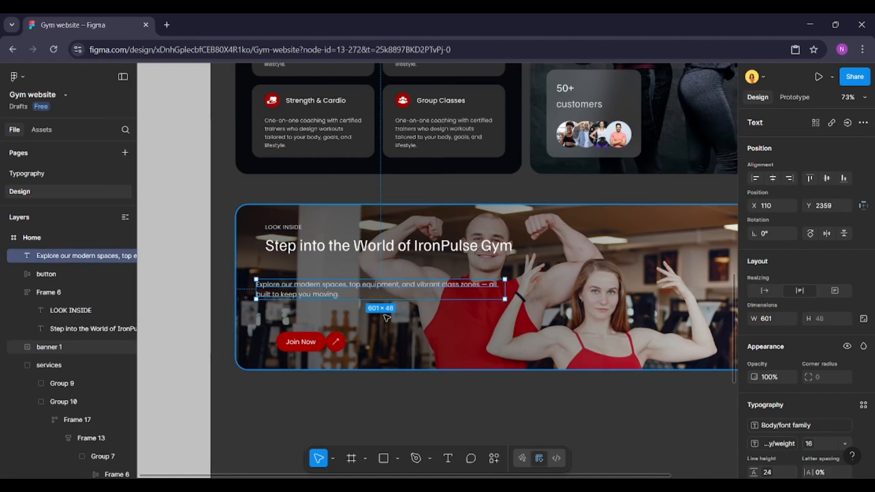
Set the spacing between the heading group, description and Join Now button to 32
left_click(329, 257, "shift")
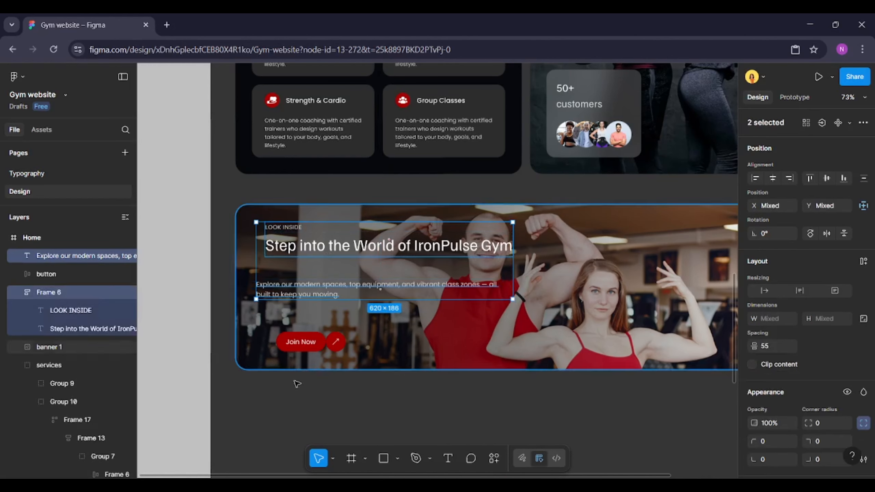
left_click(300, 342, "shift")
left_click(754, 179)
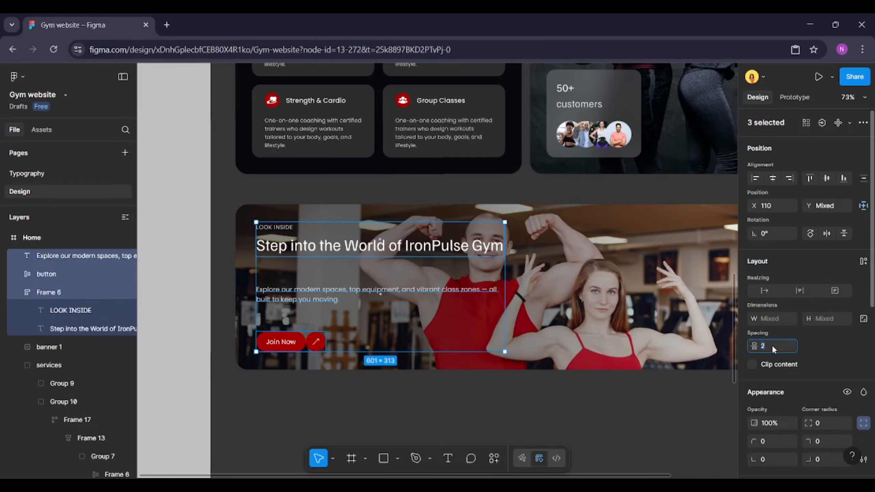
key("Return")
type("32")
key("Return")
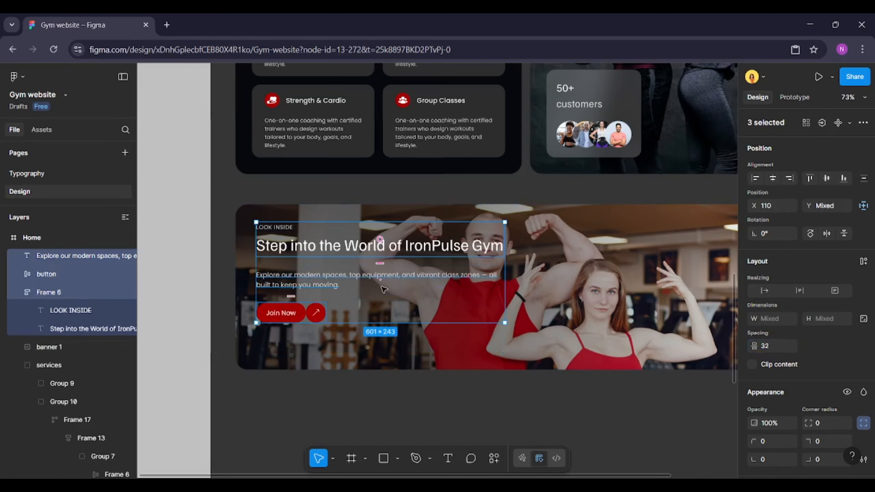
Narrow the heading's text box to about 358 px wide so it breaks onto two lines
left_click_drag(344, 273, 333, 288)
scroll(462, 267, "right", 2)
left_click(454, 261)
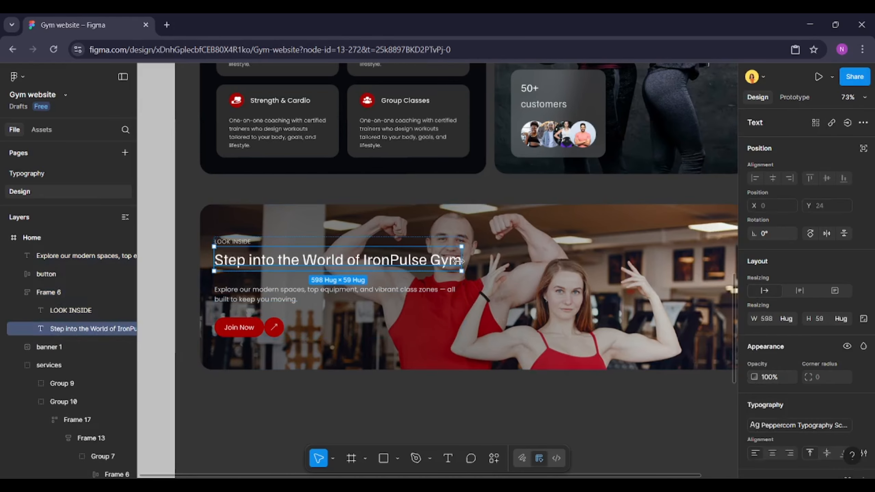
left_click_drag(459, 260, 376, 255)
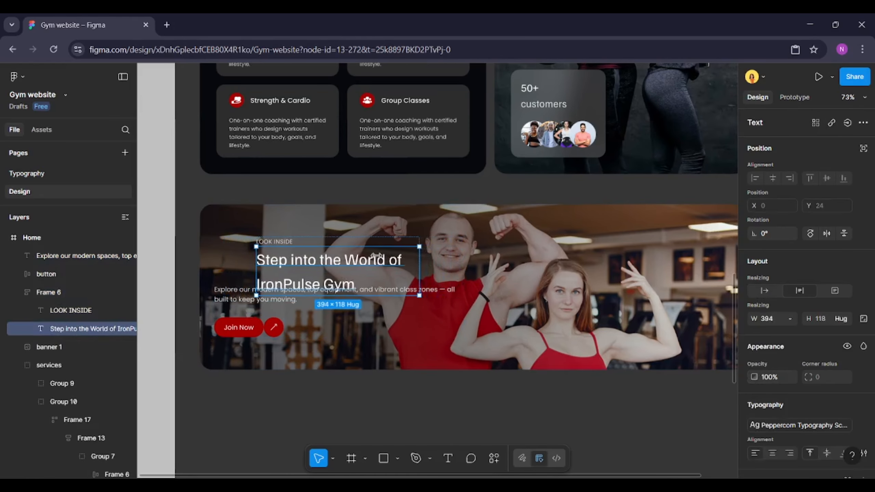
Move the heading group to line up with the description, and narrow the description to the heading's width
left_click(268, 312)
left_click(282, 294)
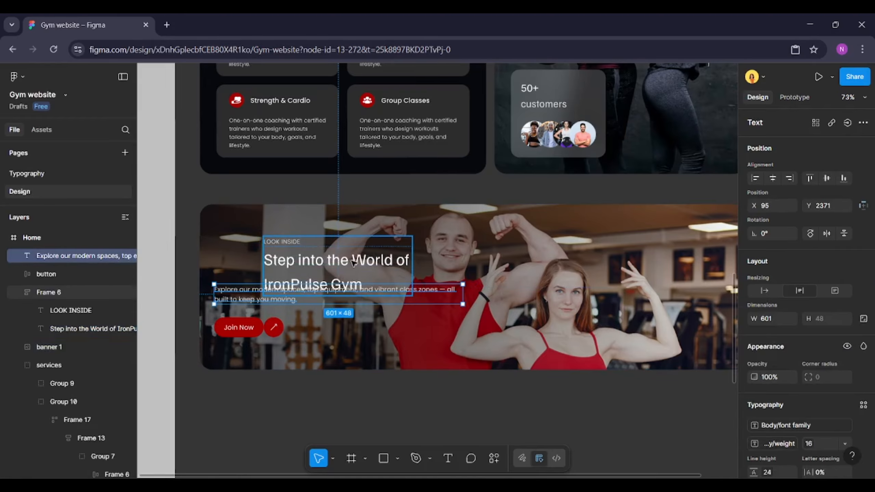
left_click(352, 261)
left_click_drag(352, 261, 308, 246)
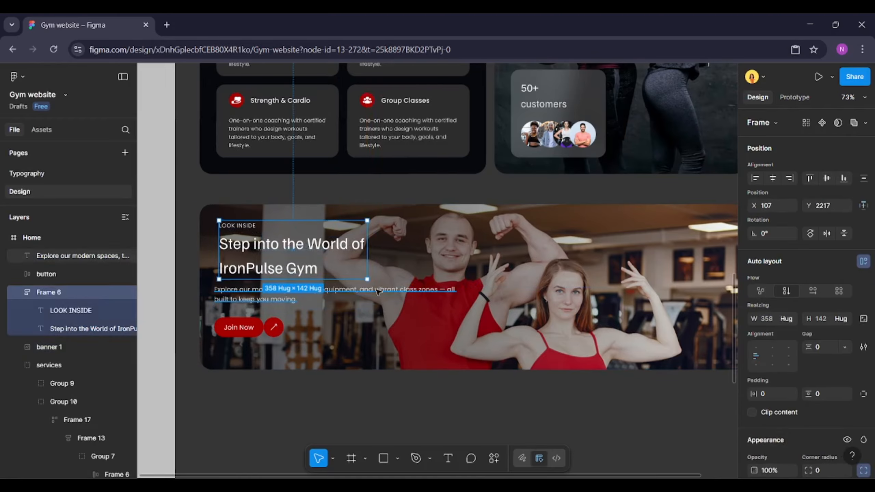
left_click(327, 293)
left_click_drag(461, 292, 366, 288)
Wrap the heading group, description and button in an auto layout frame with a 20 gap
left_click(256, 327, "shift")
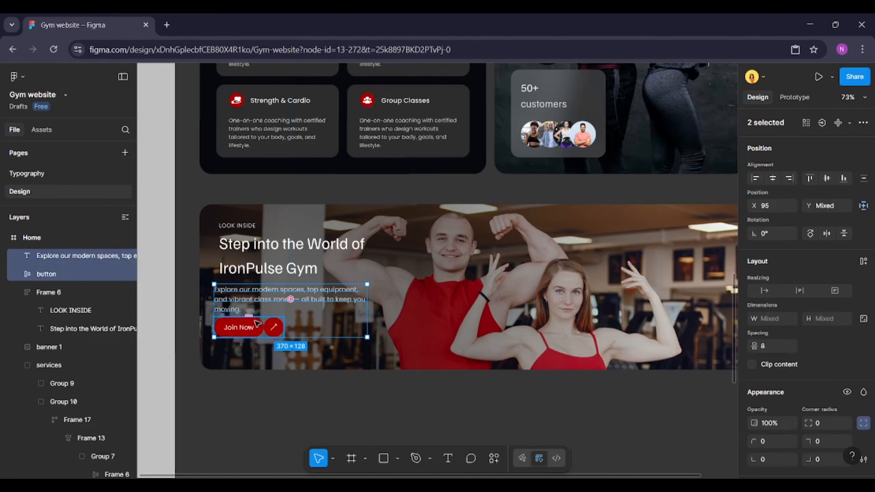
left_click(260, 257, "shift")
key("alt+a")
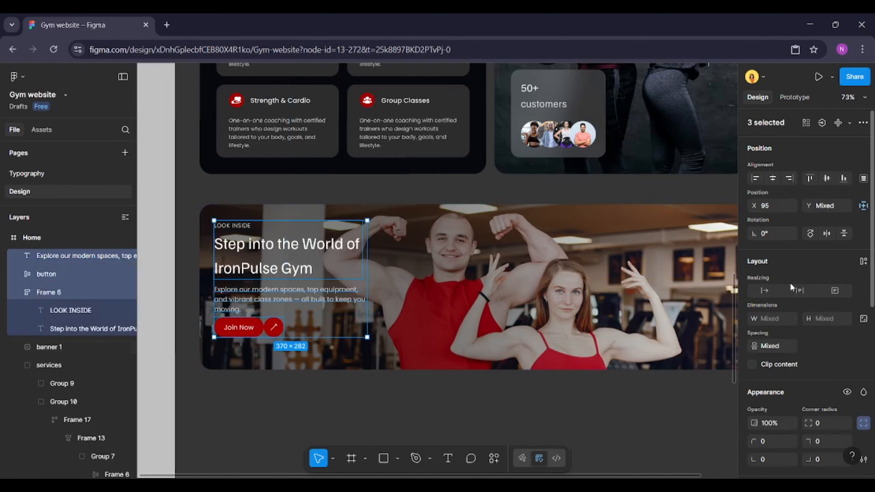
left_click(864, 261)
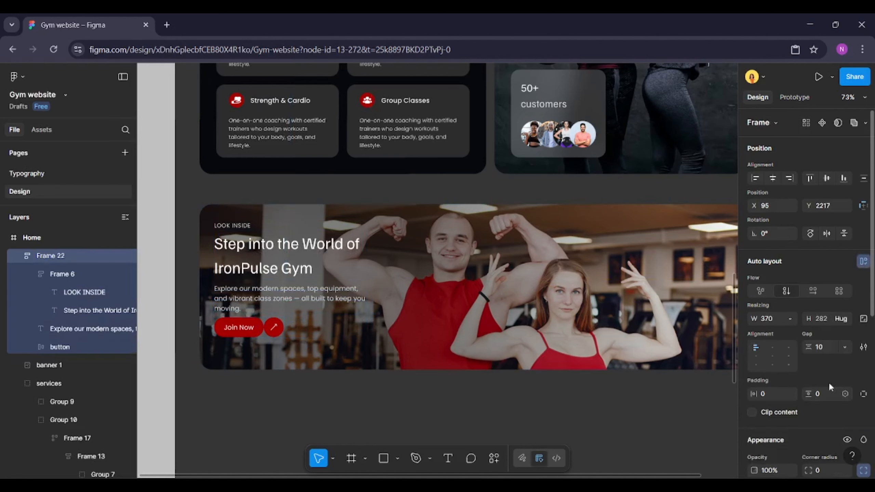
left_click(825, 346)
type("20")
key("Return")
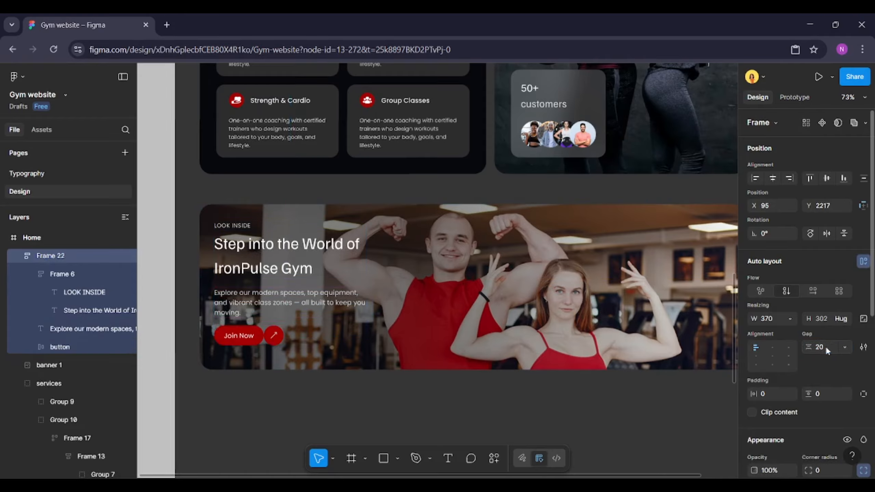
Align the text block vertically within the banner image, undoing one alignment attempt
left_click(390, 368)
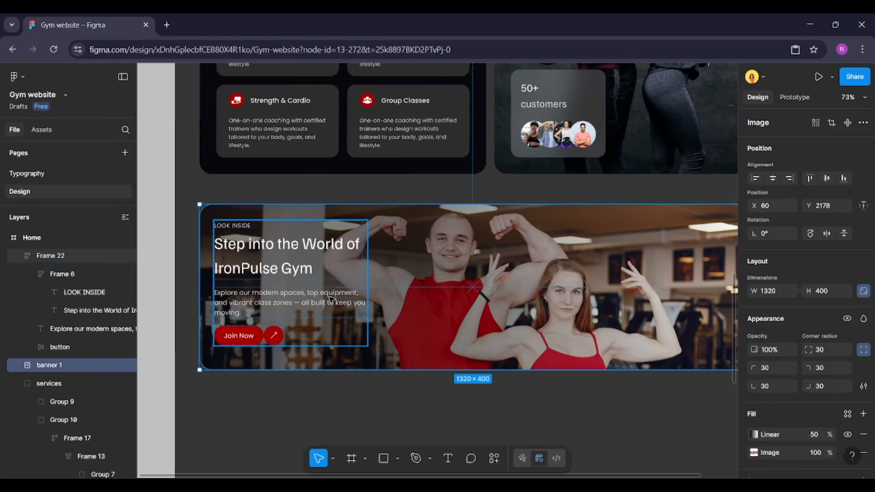
left_click(291, 303)
left_click(437, 298, "shift")
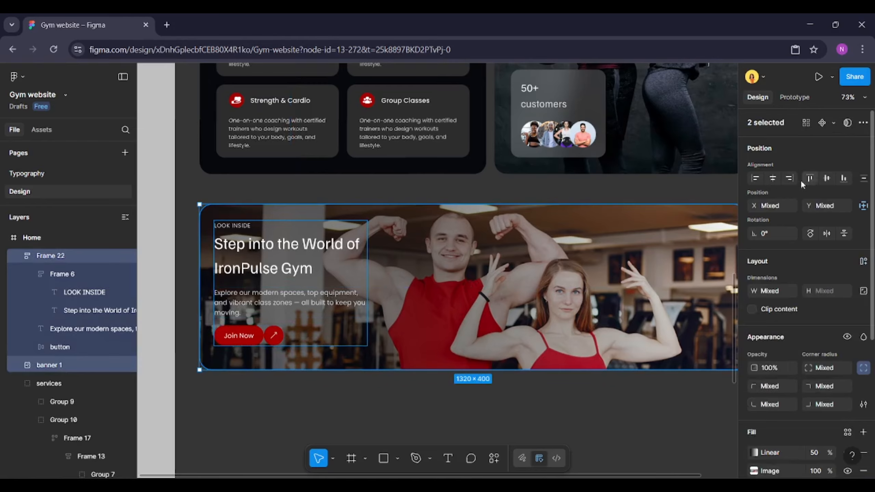
left_click(774, 178)
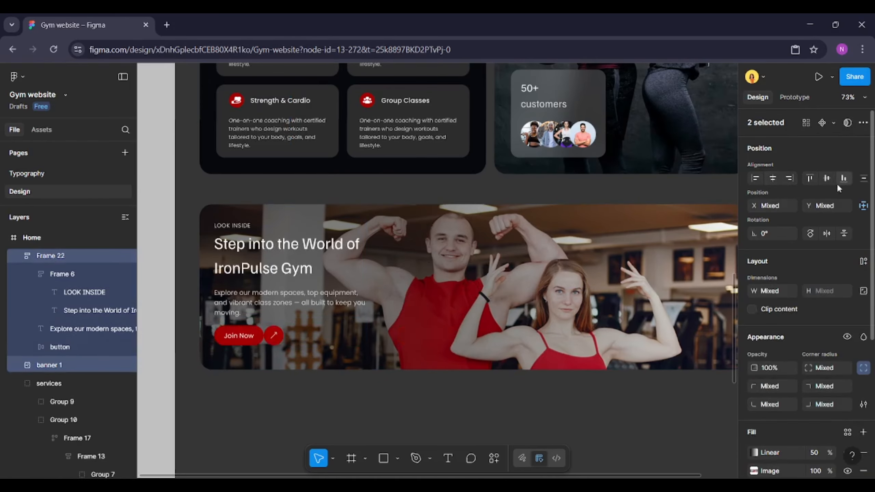
key("ctrl+z")
left_click(430, 304)
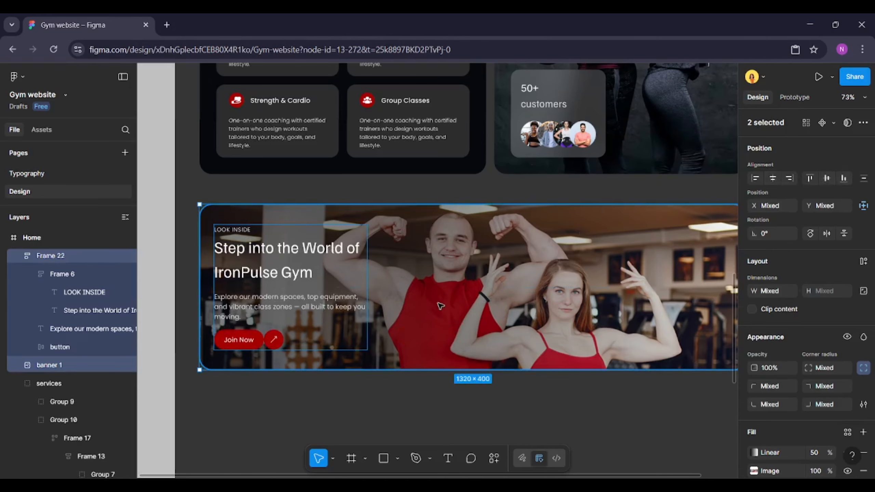
Drag the gradient's start point further left toward the text block
left_click(755, 435)
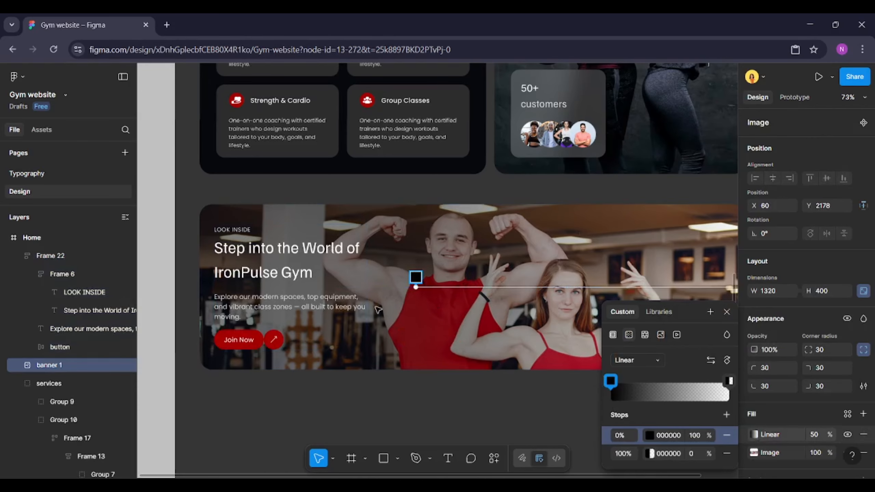
scroll(378, 309, "down", 2)
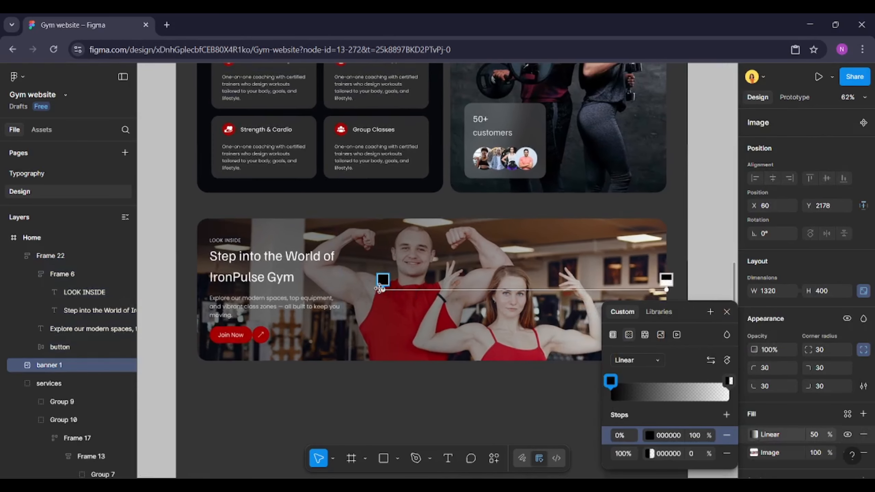
left_click_drag(383, 289, 347, 290)
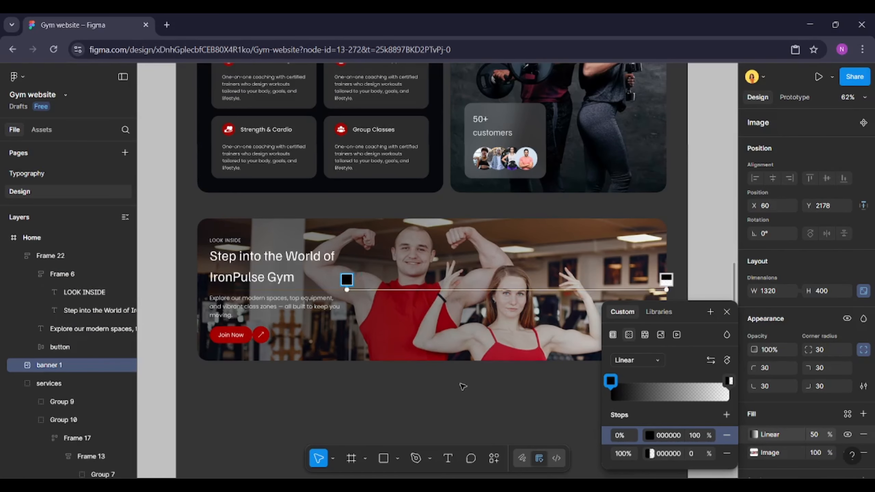
Set the gradient fill's opacity to 70%
left_click(820, 439)
type("60")
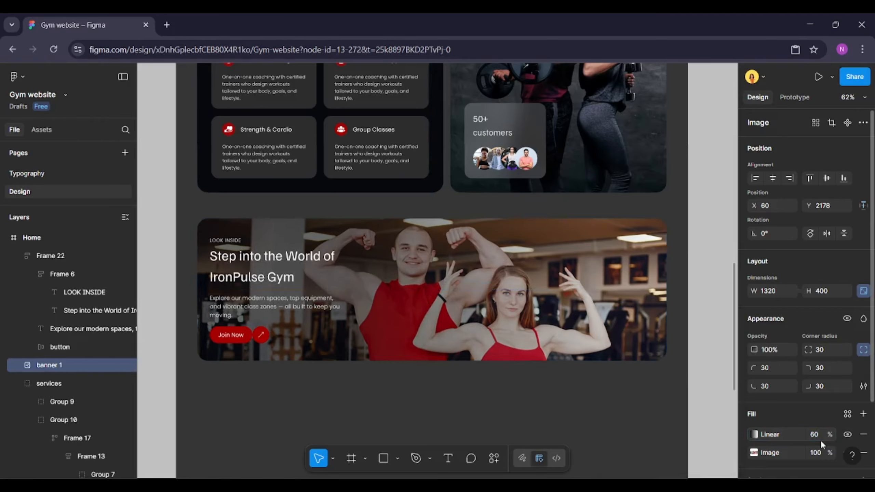
key("Return")
type("8")
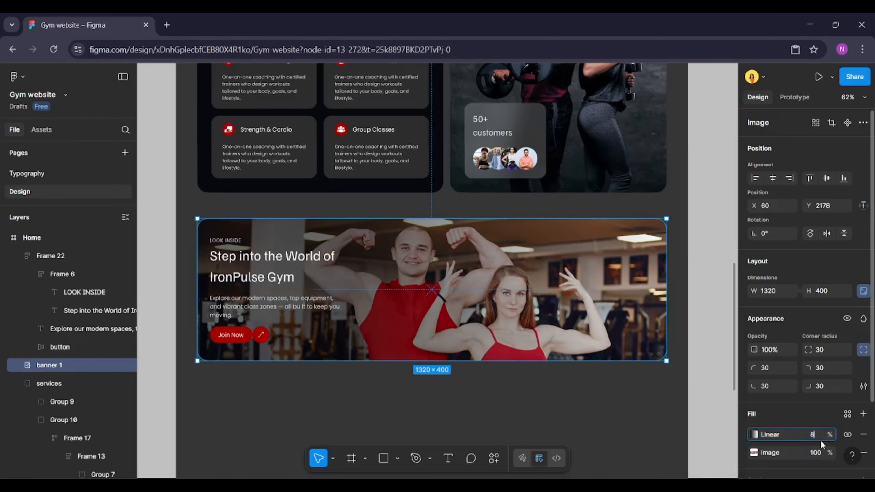
type("0")
key("Return")
type("70")
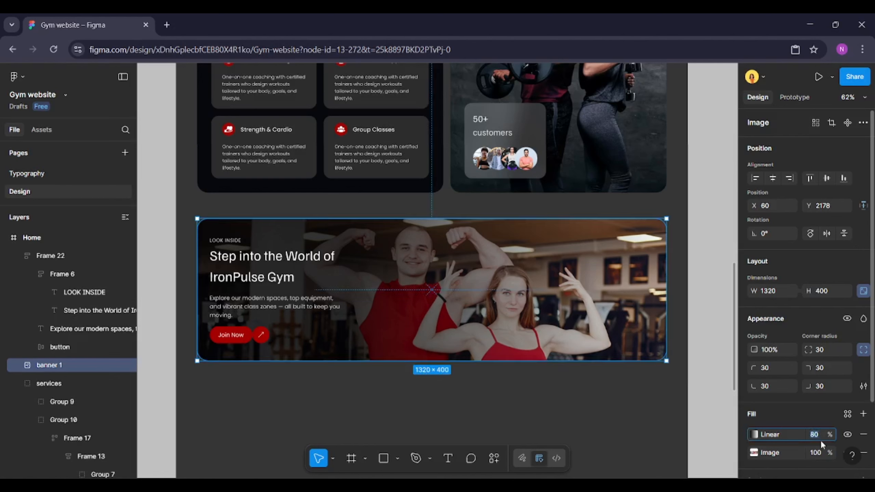
key("Return")
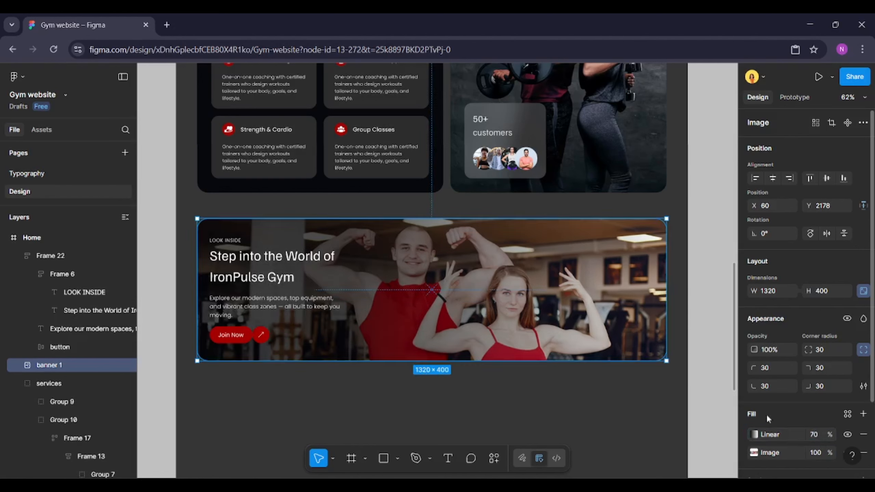
Move the gradient's start point a little further left and close the gradient editor
left_click(753, 435)
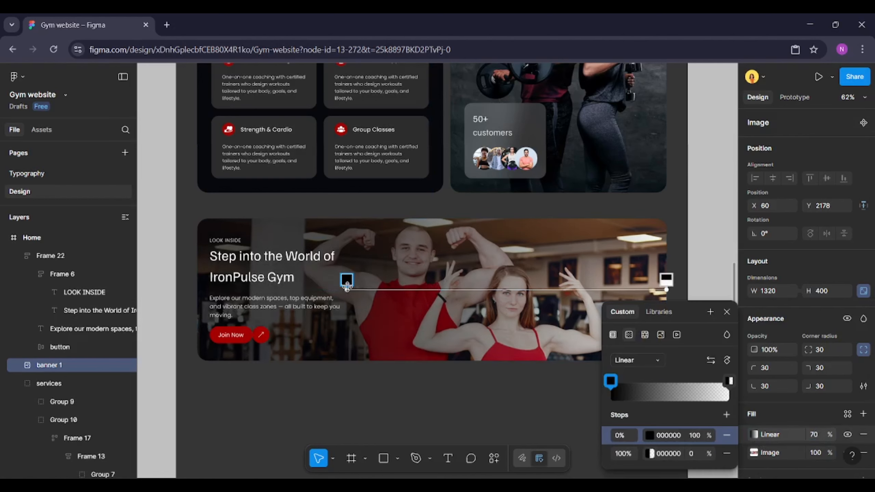
left_click_drag(346, 287, 326, 289)
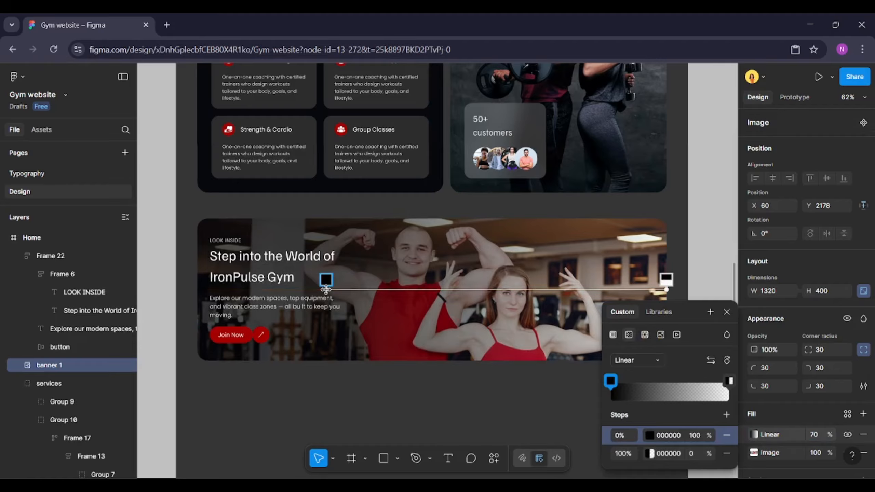
left_click(331, 379)
left_click(332, 380)
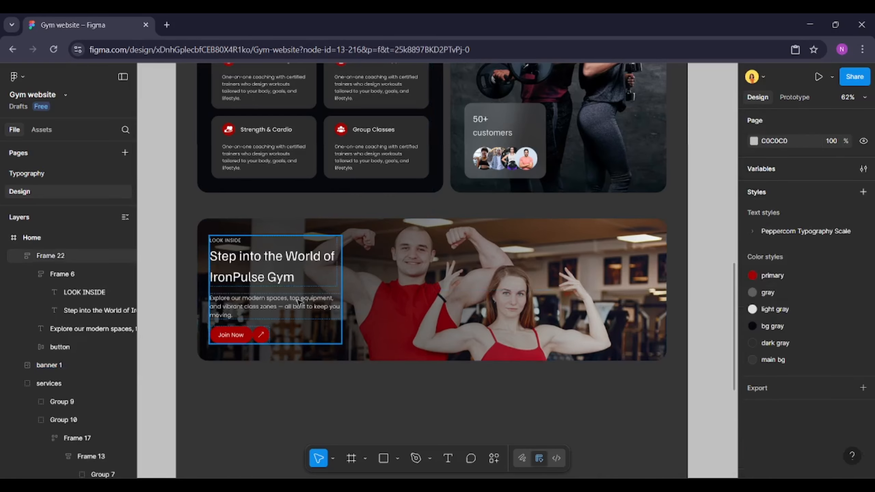
Shift the banner's text block slightly right to X 100 inside the banner image
left_click(301, 302)
left_click(392, 282, "shift")
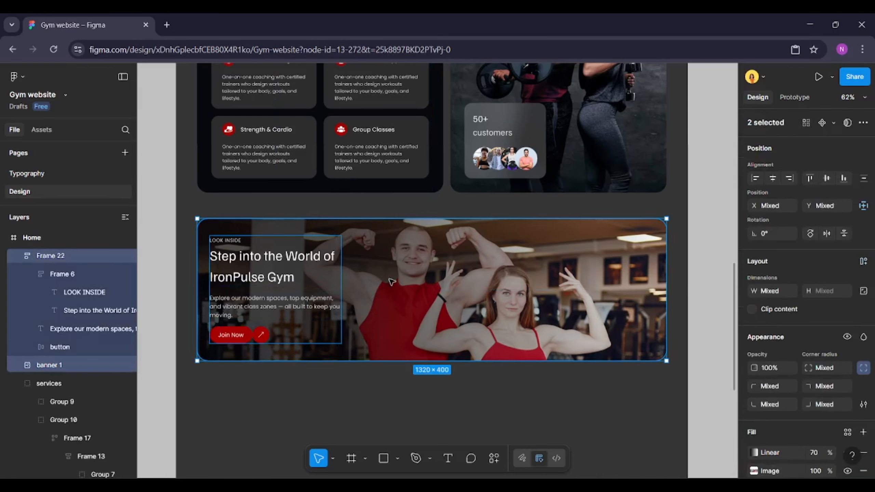
left_click(303, 311)
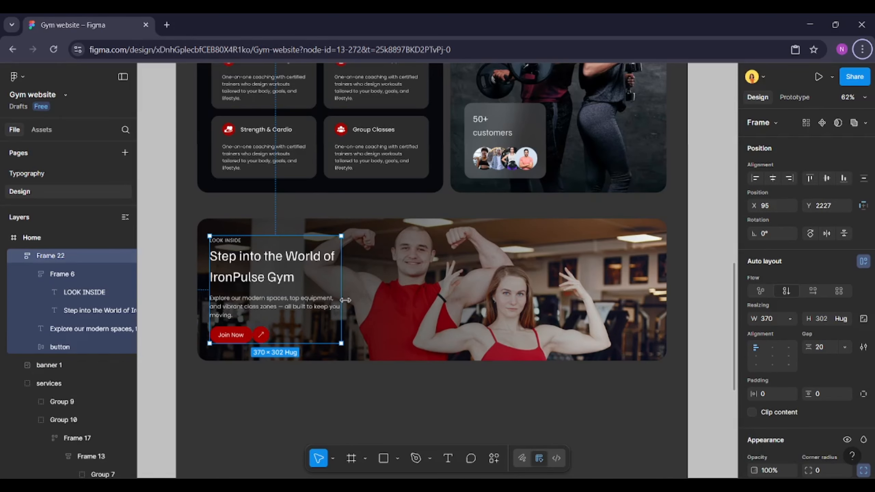
left_click_drag(323, 312, 324, 313)
key("alt")
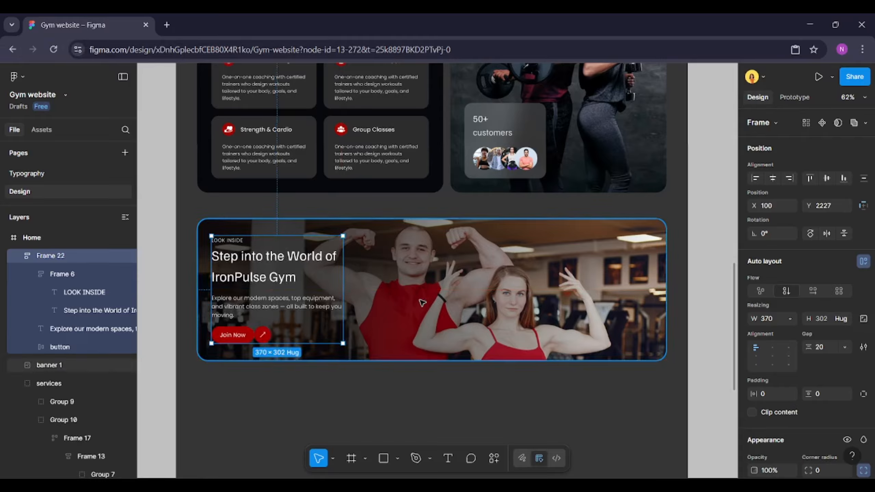
Group the text block with the banner image and rename the group banner
left_click(423, 302, "shift")
right_click(422, 302)
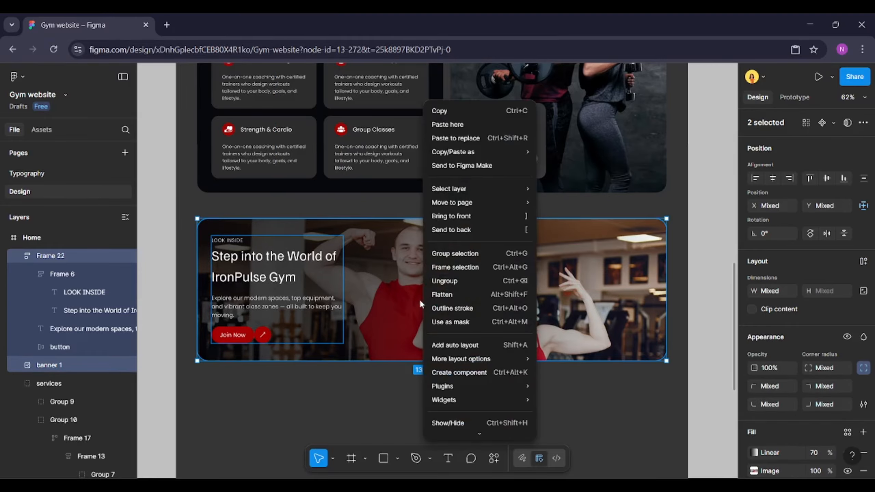
left_click(460, 254)
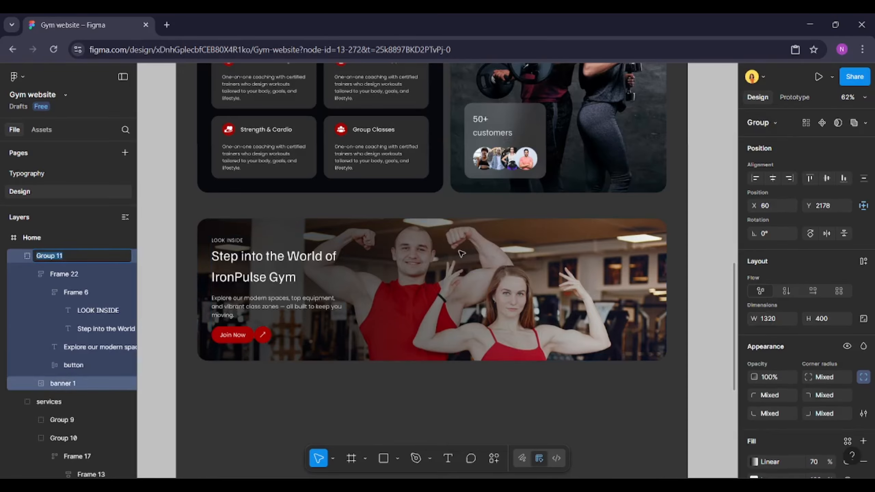
type("banner")
key("Return")
Copy the About section's label-and-heading frame and paste it below the banner
scroll(357, 274, "down", 3)
left_click(357, 274)
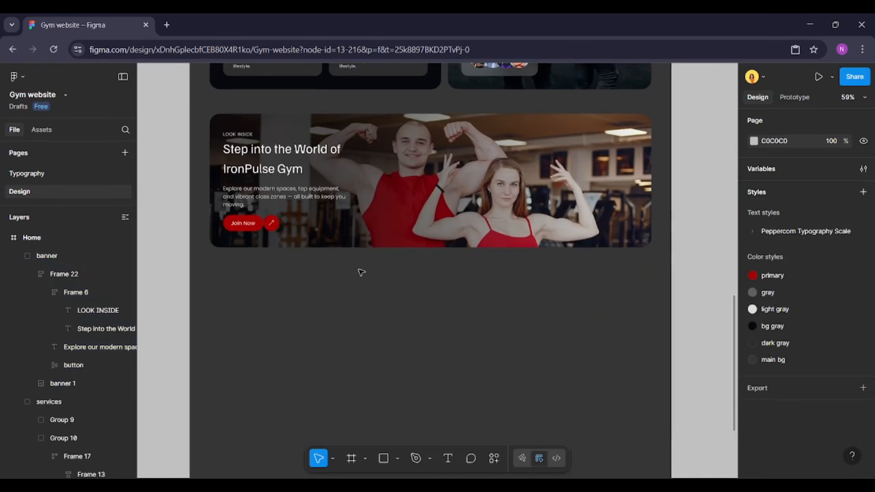
left_click(255, 132, "ctrl")
scroll(421, 158, "up", 10)
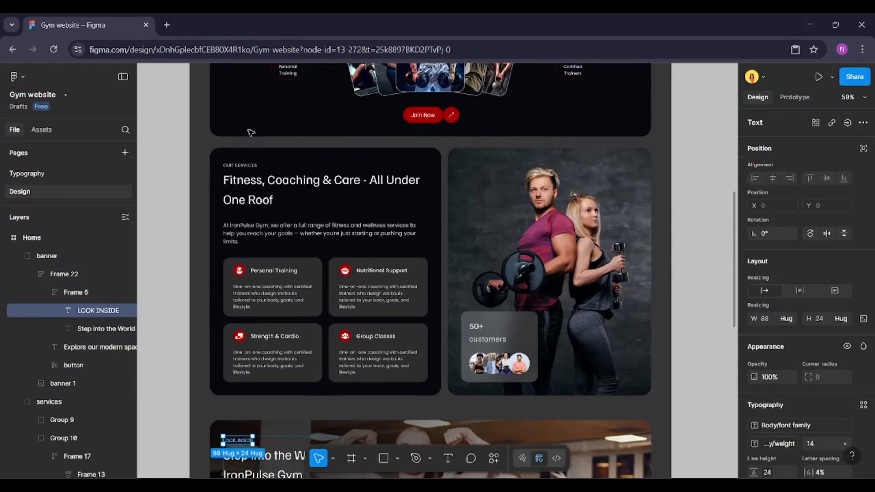
left_click(420, 159, "ctrl")
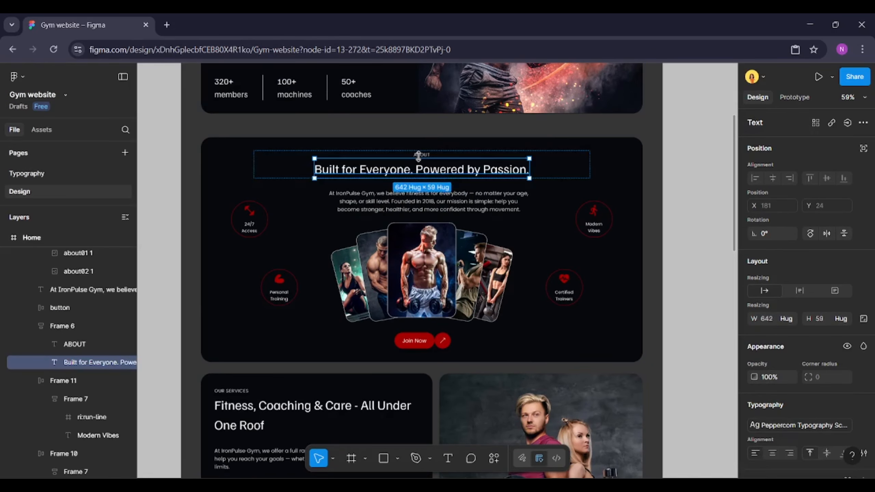
left_click(285, 170, "ctrl")
scroll(286, 170, "down", 10)
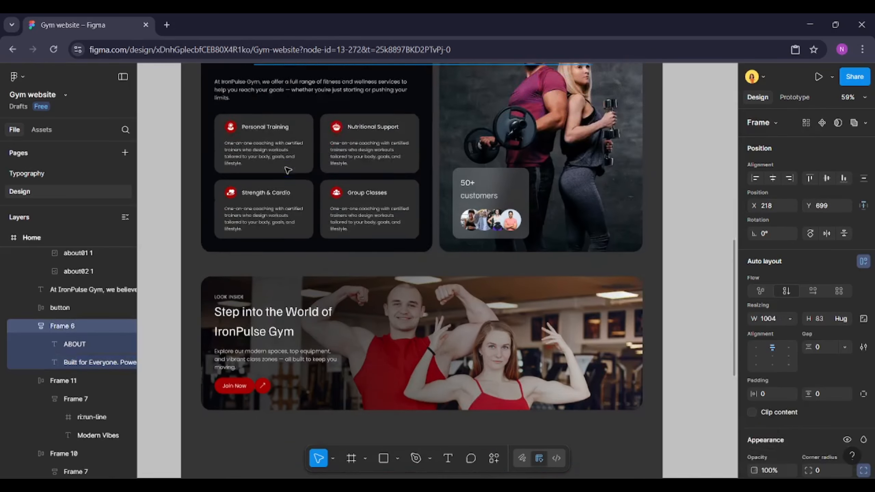
key("ctrl+v")
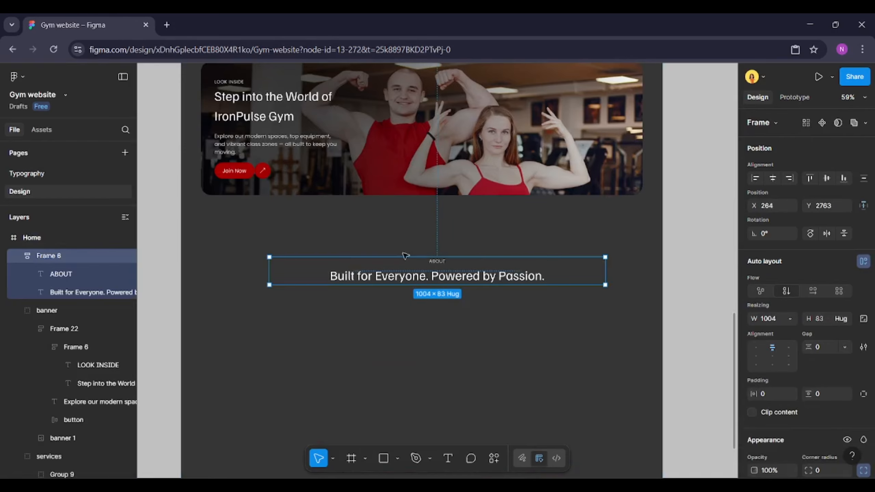
Change the pasted heading text to "The People Behind the Power."
double_click(445, 274)
double_click(454, 275)
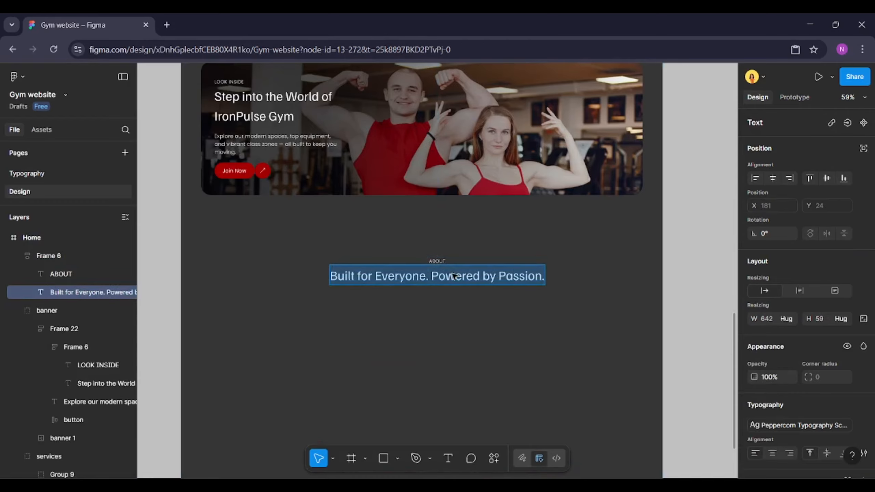
type("The Pe")
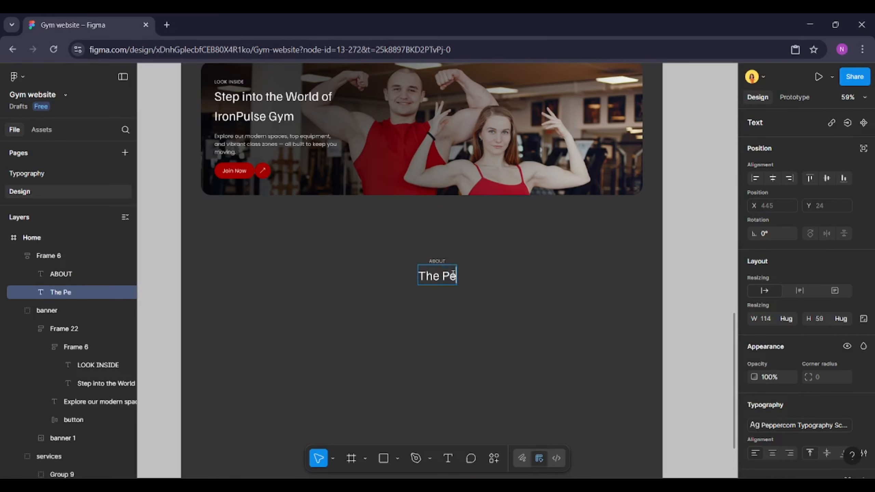
type("ople Behind the Power")
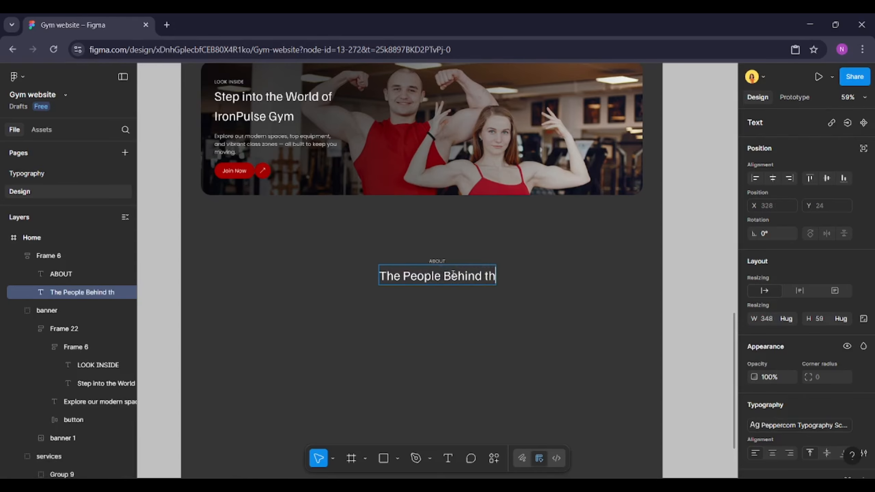
scroll(436, 259, "up", 3)
type(".")
Change the pasted label text to "FEATURED COACHES"
left_click(434, 261)
type("F")
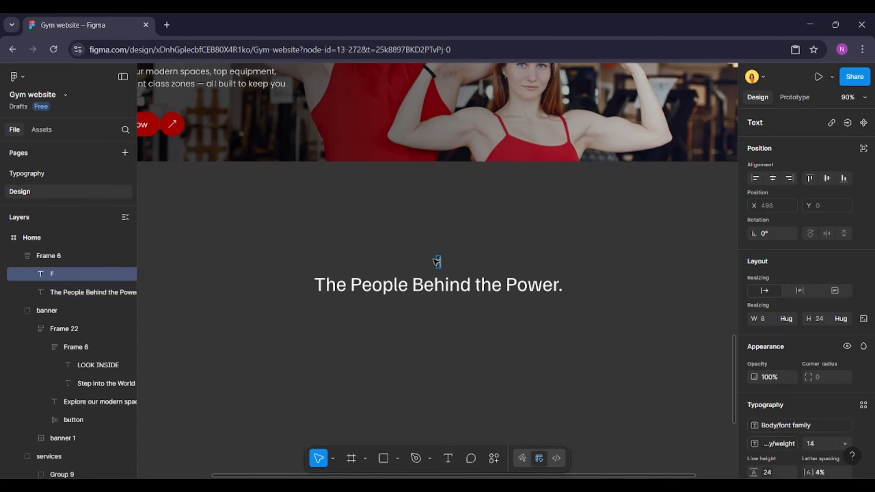
type("EATURED COACHES")
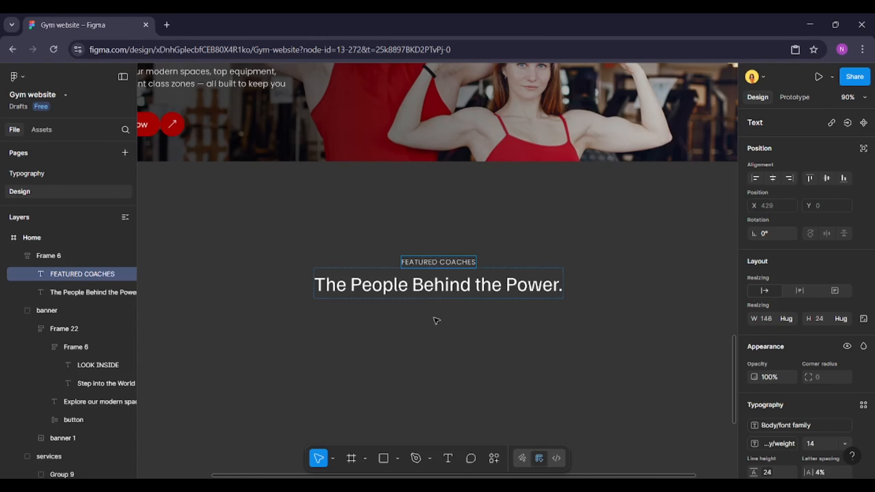
Set the heading frame's width to hug its contents
left_click(513, 283)
left_click(467, 259, "shift")
left_click(598, 275)
scroll(598, 276, "down", 4)
scroll(598, 276, "up", 2)
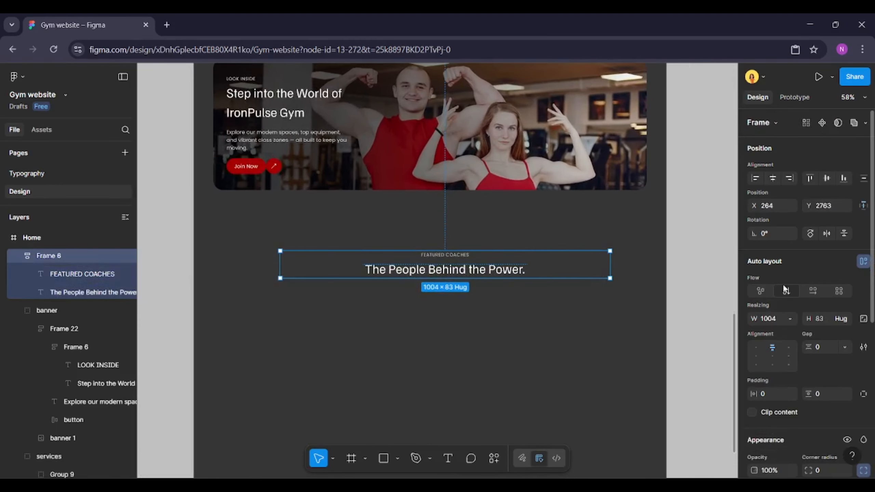
left_click(790, 319)
left_click(772, 332)
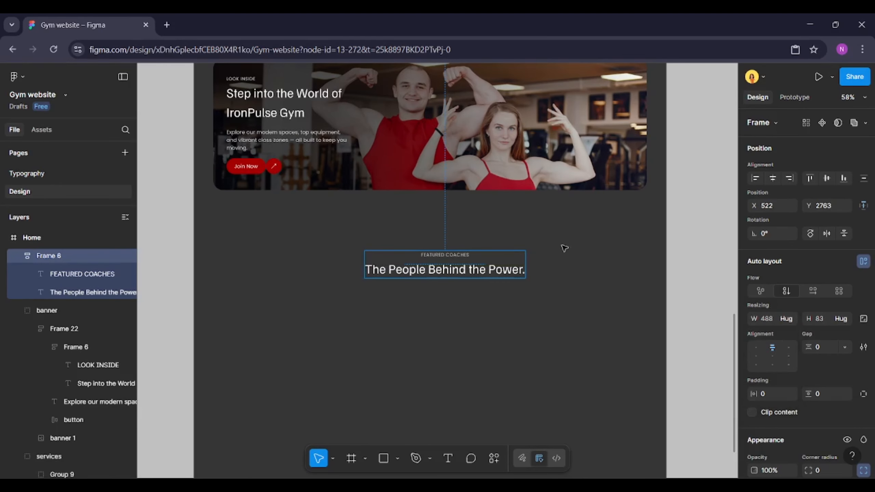
Center the heading frame horizontally and set 50 spacing between it and the banner above
left_click(774, 178)
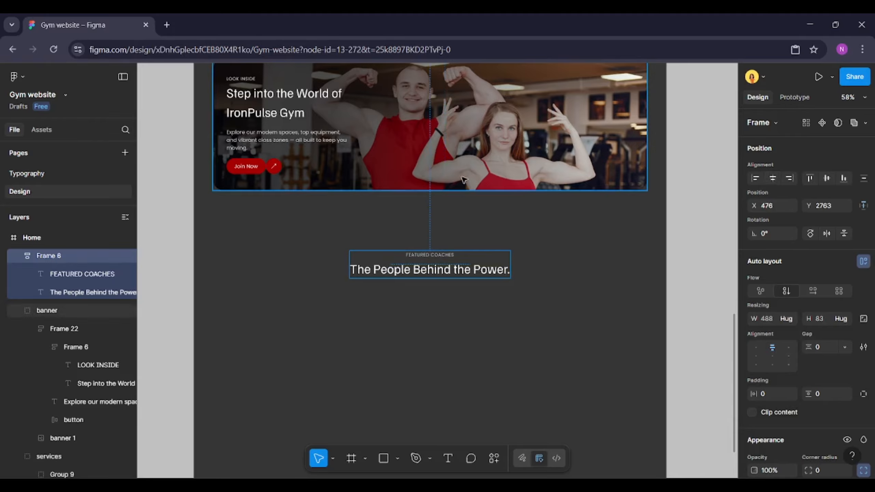
left_click(544, 183, "shift")
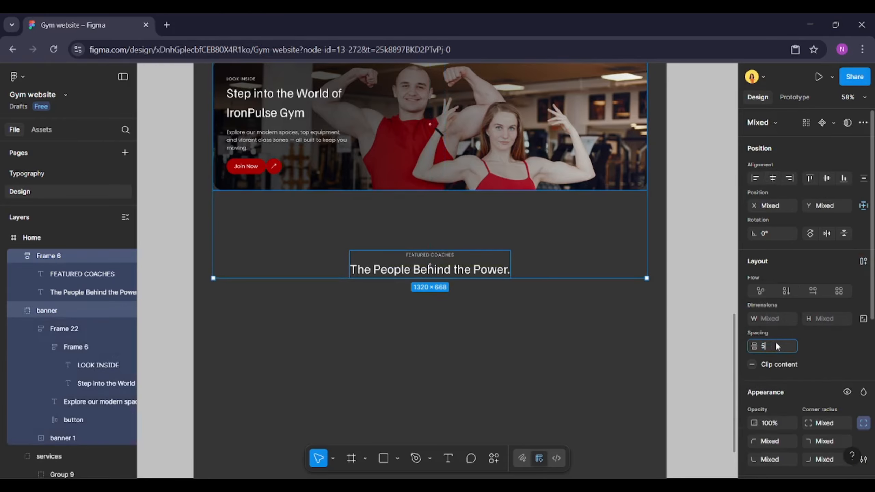
key("Return")
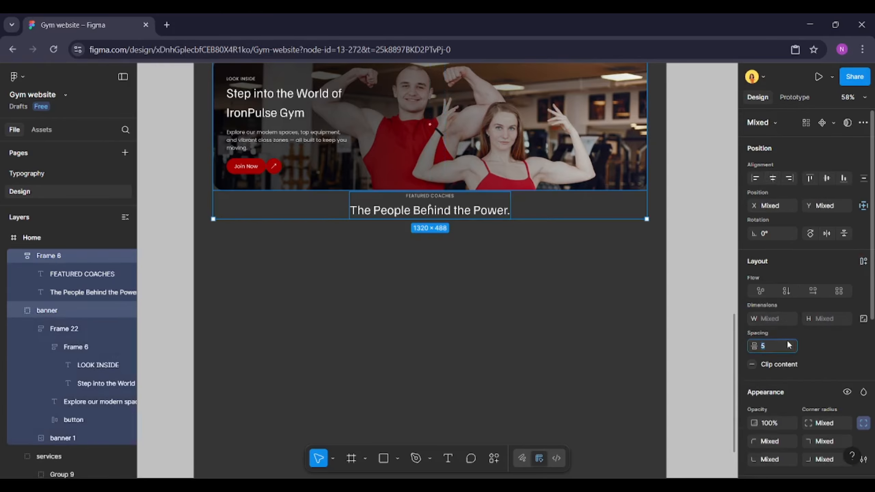
type("50")
key("Return")
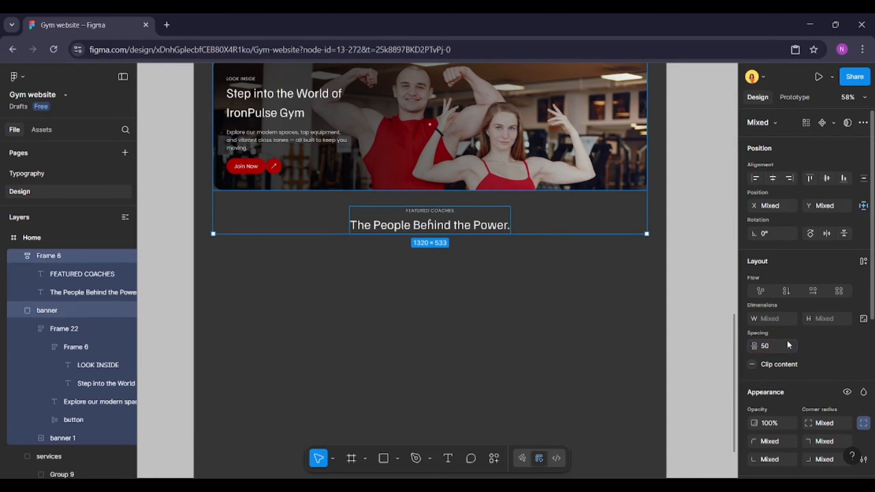
Switch to the file explorer and drag images coach01 to coach05 from the GYM-HOME folder onto the canvas below the heading
left_click(502, 308)
scroll(503, 307, "up", 1)
scroll(502, 307, "left", 1)
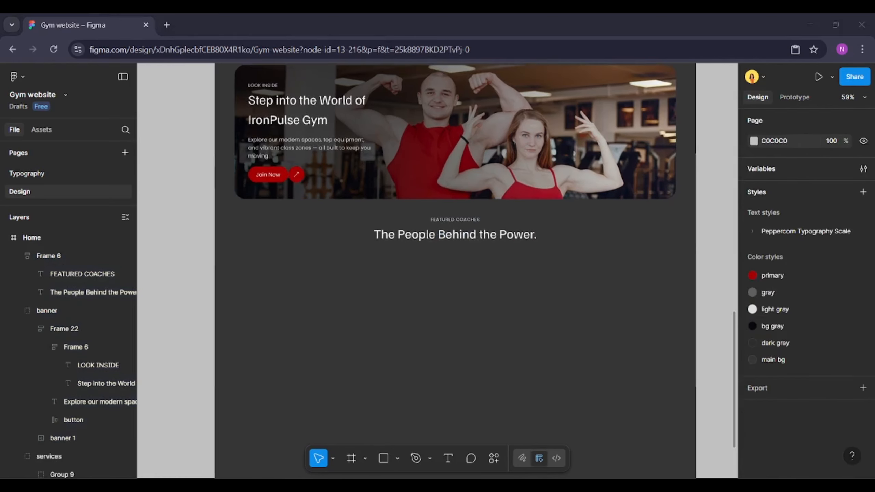
key("alt+Tab")
left_click(414, 264)
left_click(824, 262, "shift")
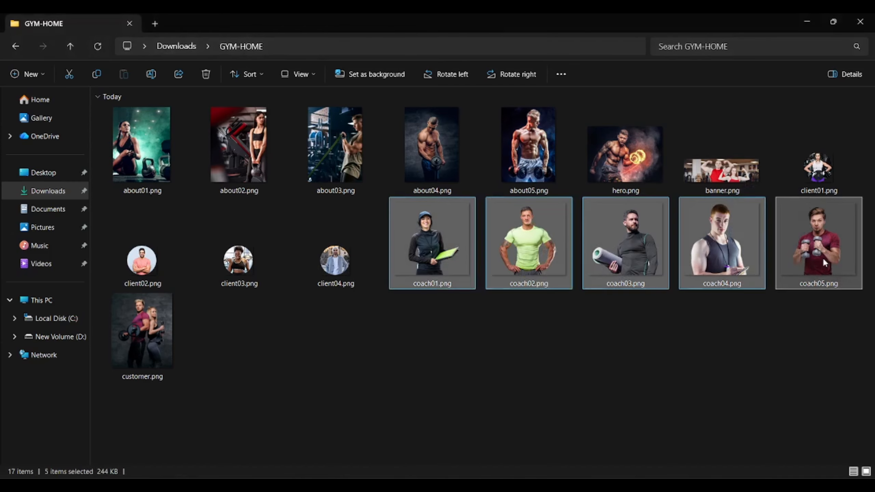
left_click_drag(822, 257, 404, 336)
left_click(468, 364)
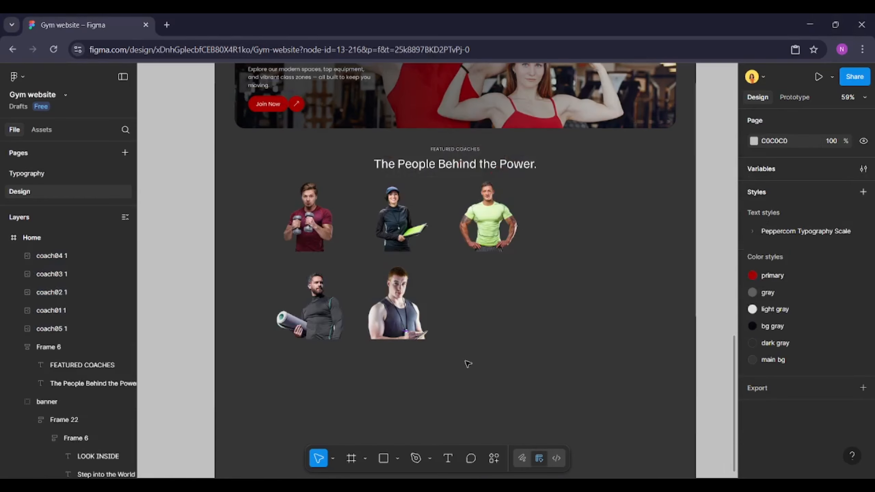
Draw a rectangle beside the coach images and set its size to 248 × 376
left_click(383, 460)
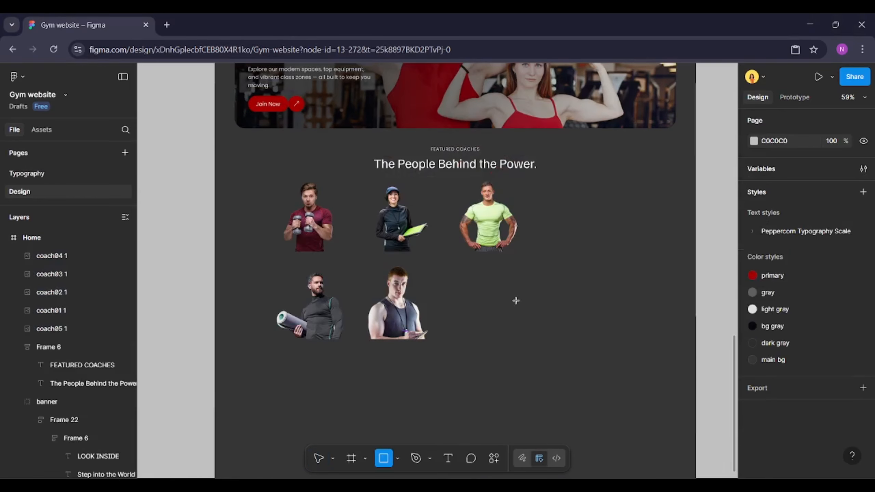
mouse_move(507, 282)
left_mouse_down()
mouse_move(573, 364)
mouse_move(575, 386)
left_mouse_up()
left_click(780, 291)
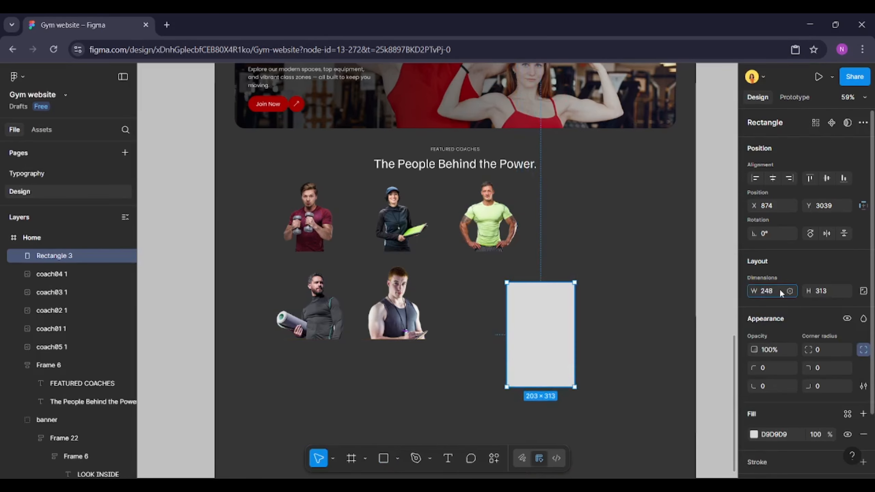
key("Return")
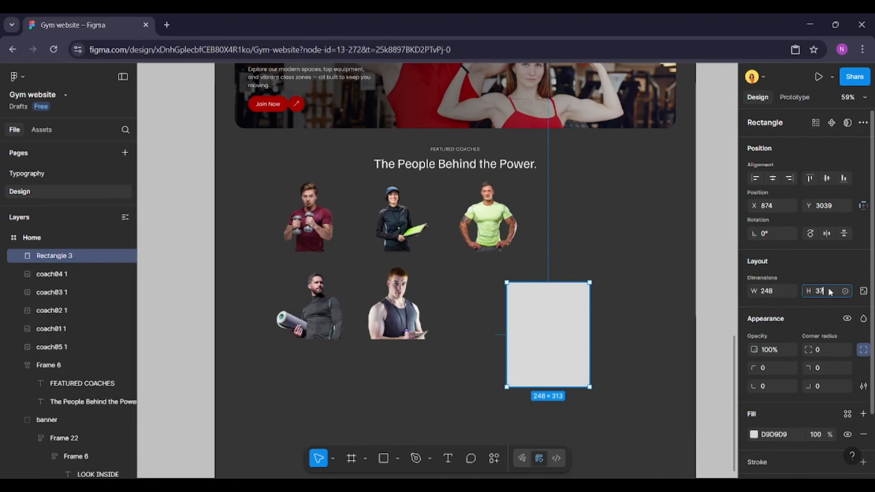
key("Return")
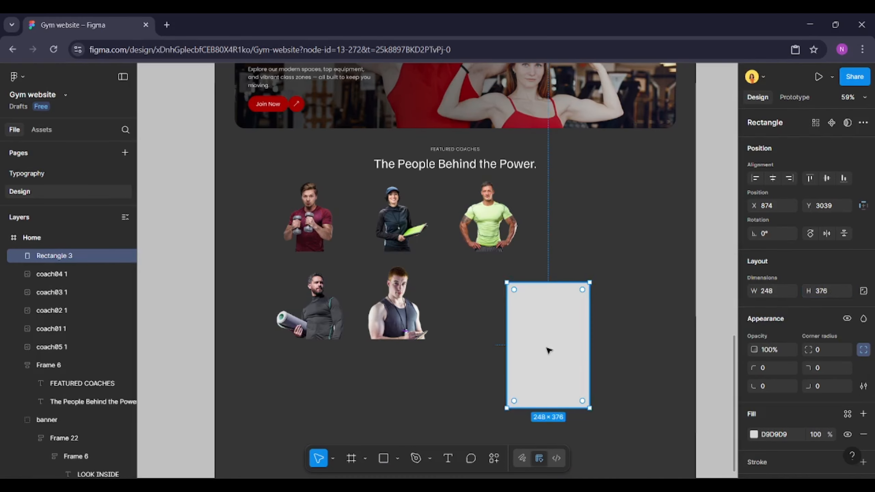
Move the rectangle slightly left and set its corner radius to 30
scroll(548, 350, "up", 2)
left_click_drag(531, 323, 507, 322)
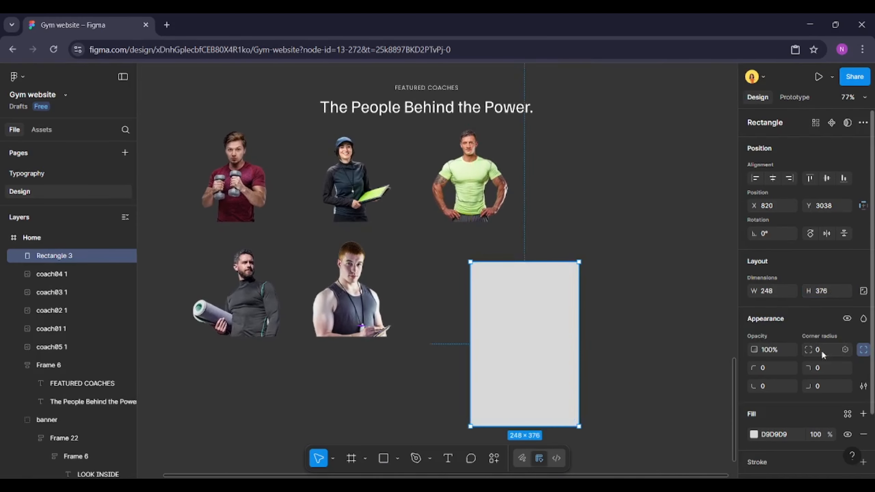
type("30")
key("Return")
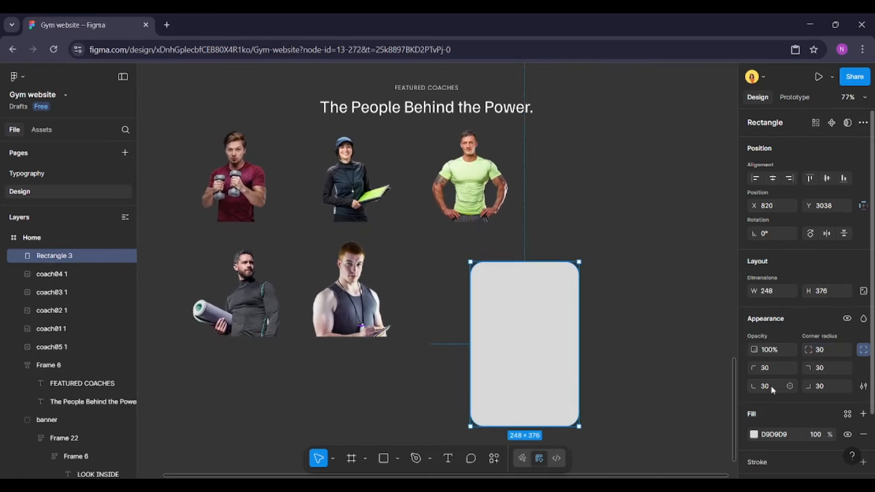
Fill the rectangle with the bg gray color style
scroll(827, 374, "down", 2)
left_click(848, 353)
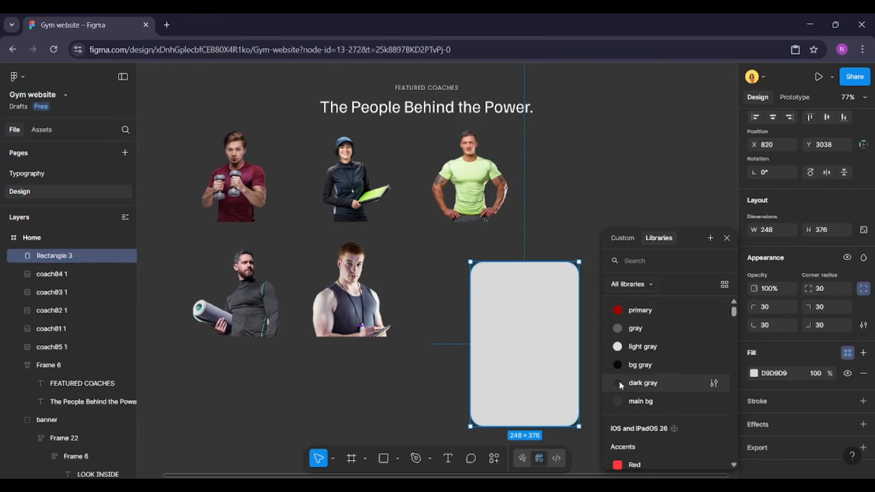
left_click(637, 364)
scroll(544, 360, "left", 3)
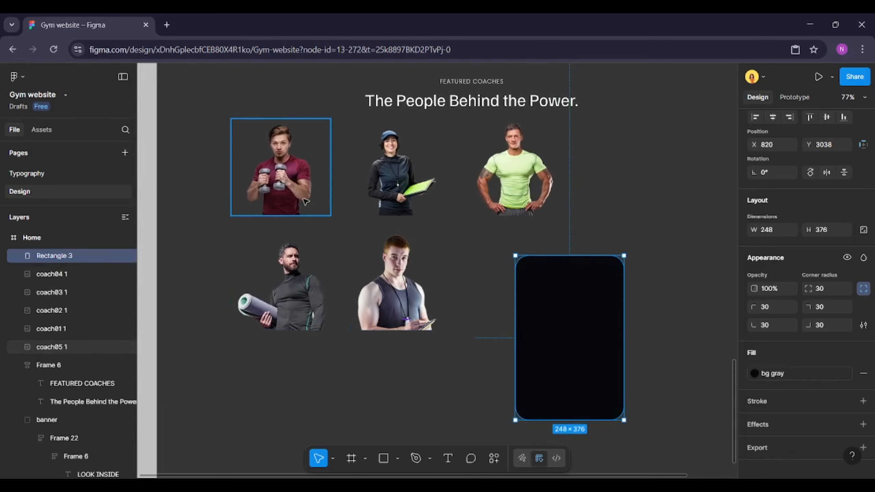
Move the coach05 image onto the dark card rectangle by cutting and pasting it over the card
left_click(284, 160)
left_click_drag(284, 161, 568, 299)
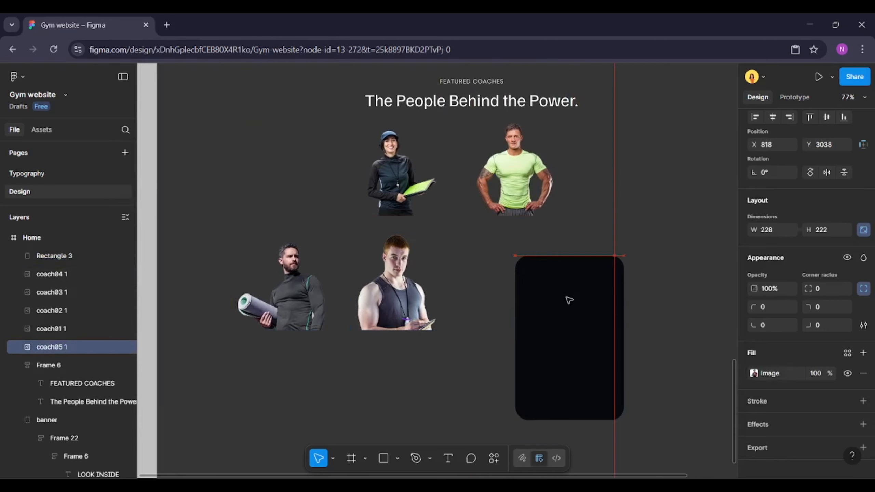
key("ctrl+x")
left_click(569, 299)
key("ctrl+v")
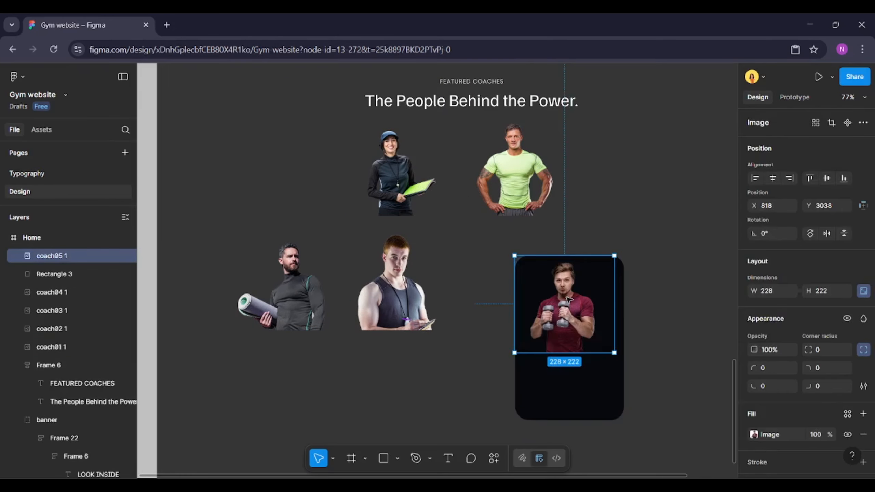
Center the coach05 image horizontally on the dark card rectangle
left_click(594, 363, "shift")
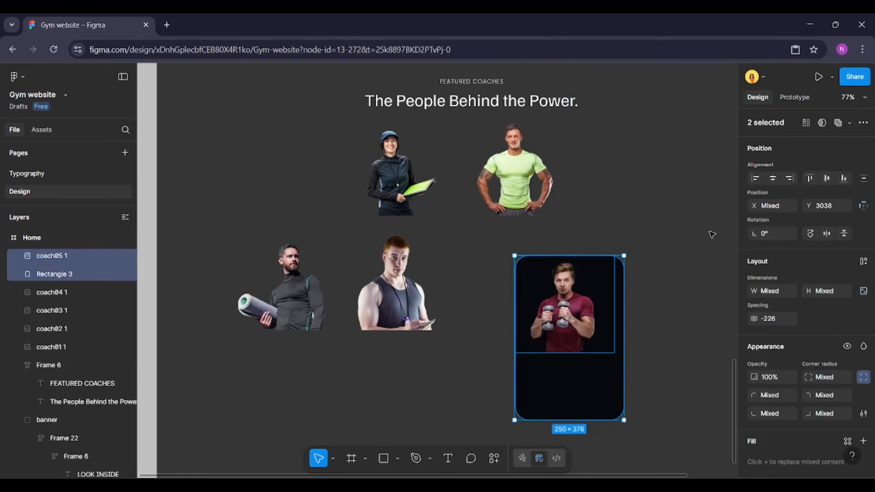
left_click(773, 177)
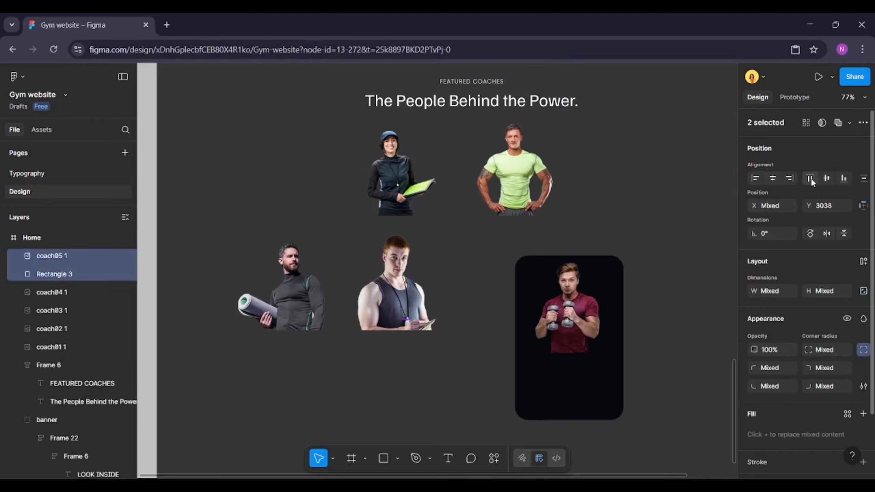
left_click(571, 322)
scroll(571, 322, "up", 5)
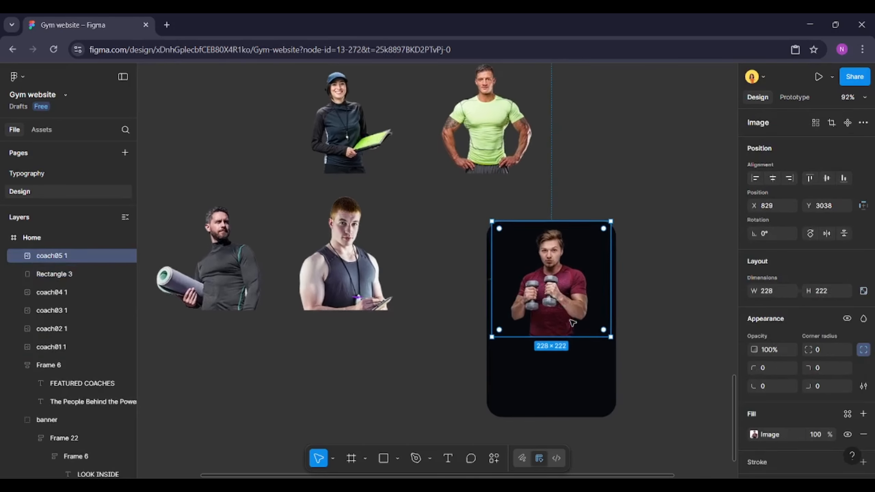
Set the card rectangle's width to 228 and re-center the coach image horizontally on it
left_click(516, 357)
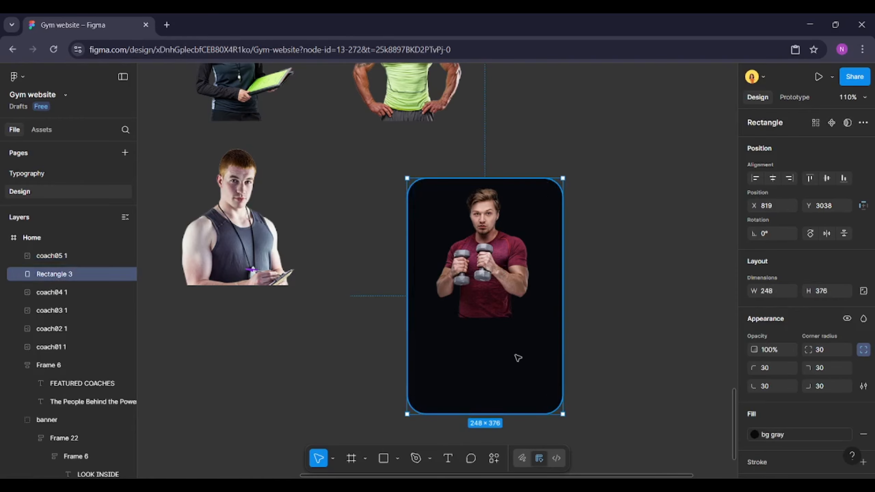
left_click(775, 292)
type("228")
key("Return")
left_click(416, 295, "shift")
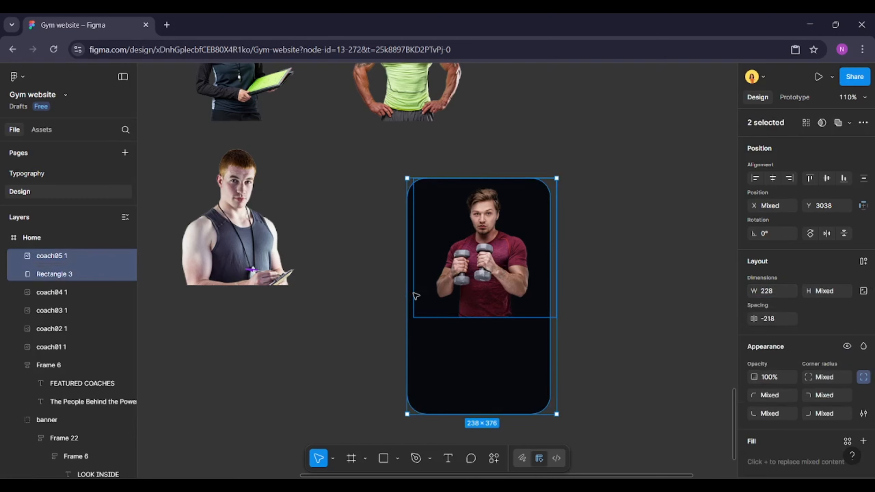
key("alt+h")
left_click(505, 291)
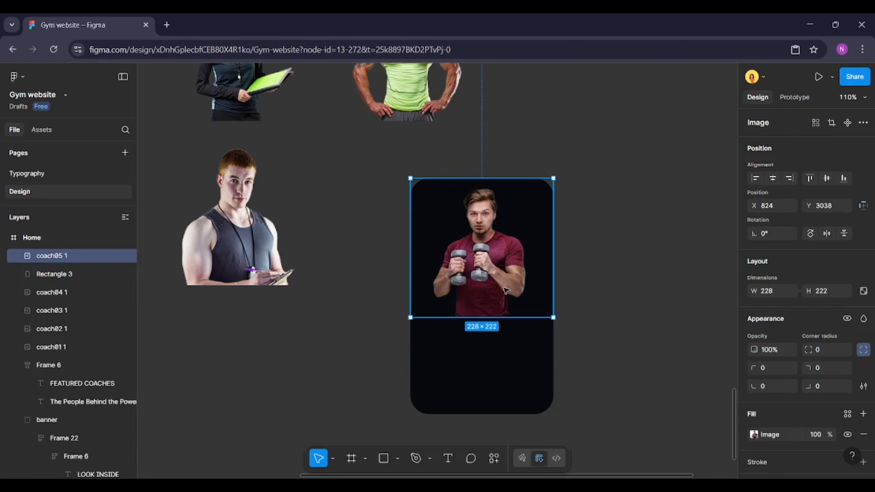
Add a linear gradient fill to the coach image and set its first stop color to 262626
scroll(792, 379, "down", 2)
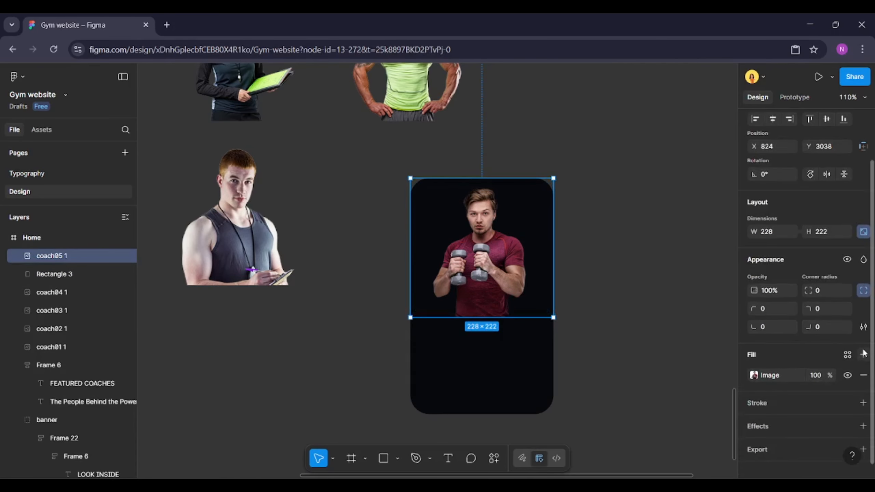
left_click(864, 354)
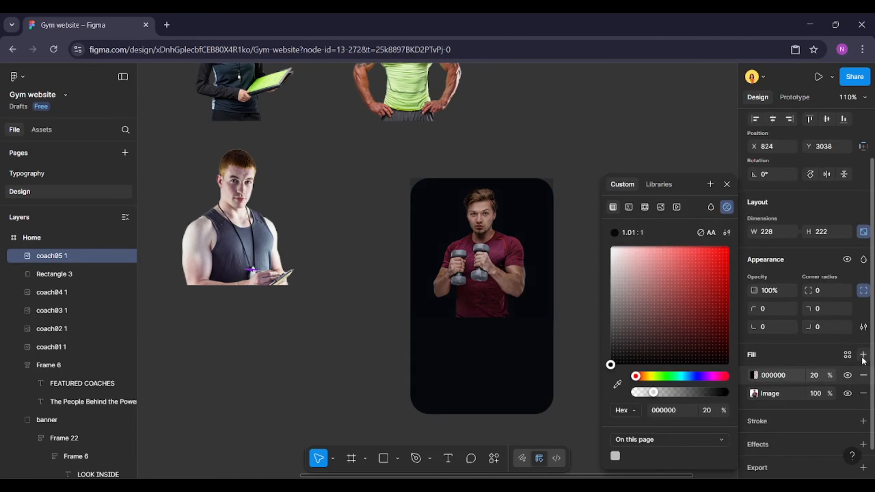
left_click(629, 207)
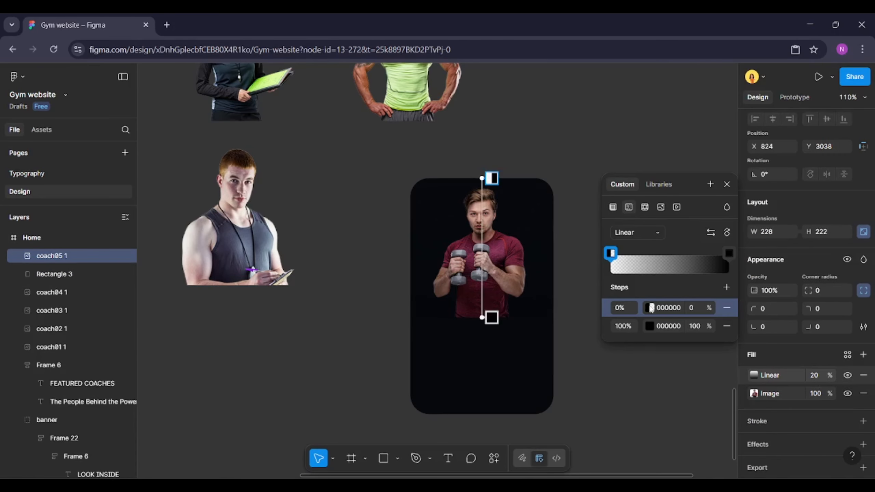
left_click(668, 308)
type("262626")
key("Return")
left_click(629, 308)
type("100")
key("Return")
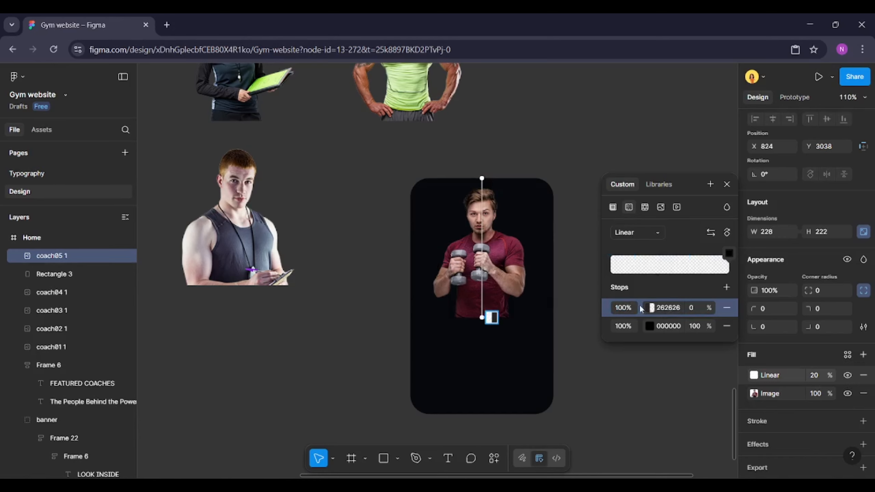
key("ctrl+z")
Set the first gradient stop's opacity to 100%
left_click(694, 312)
type("100")
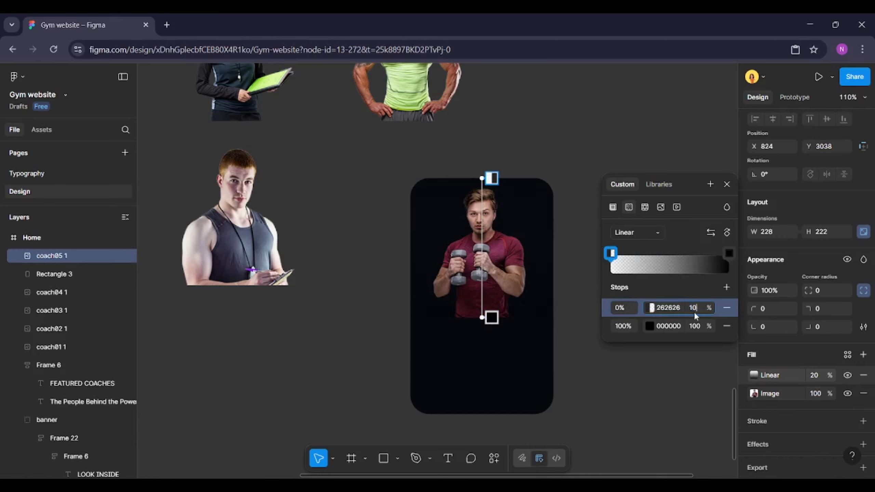
key("Return")
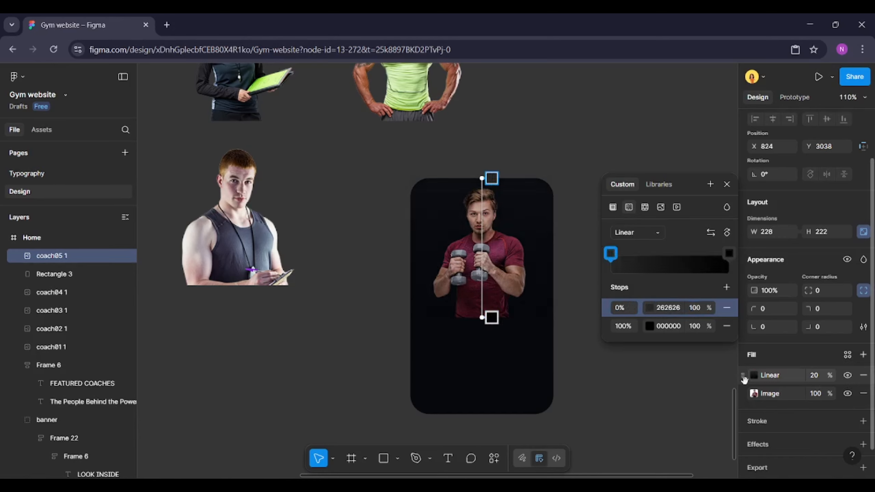
Move the gradient fill beneath the image fill and set the gradient fill's opacity to 100%
left_click_drag(743, 375, 744, 398)
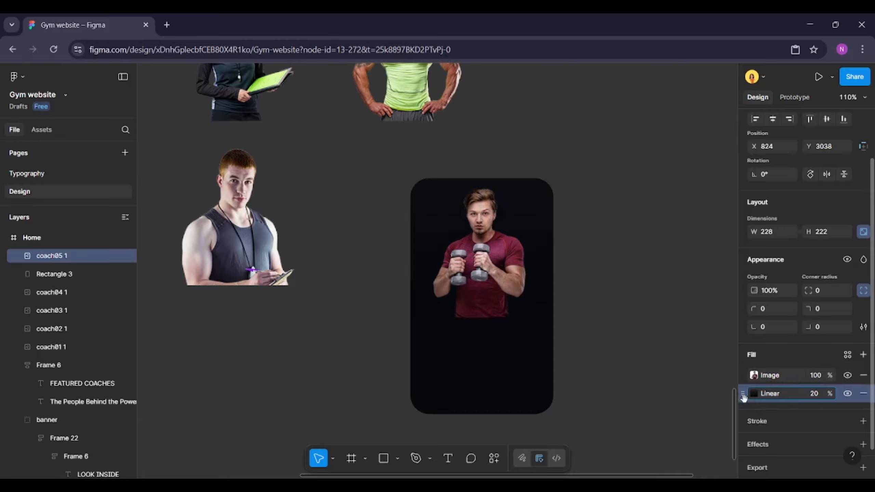
left_click(821, 394)
type("100")
key("Return")
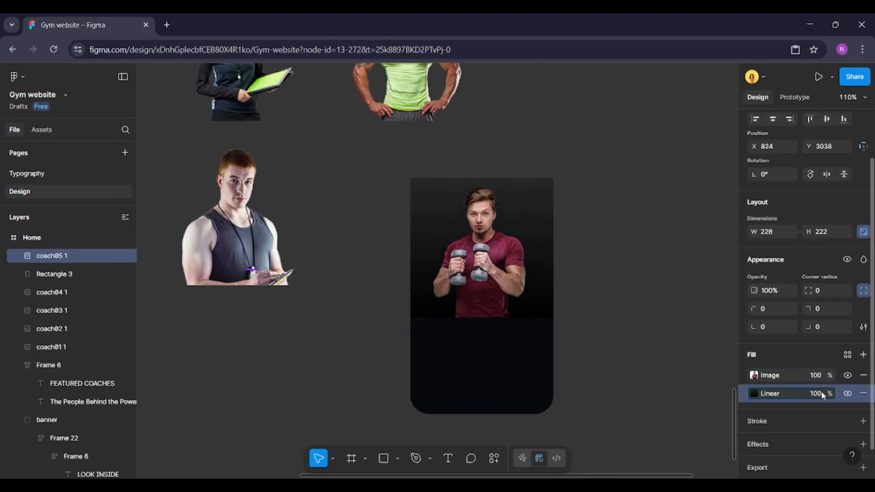
Round the coach image's top-left and top-right corners to 30
left_click(826, 291)
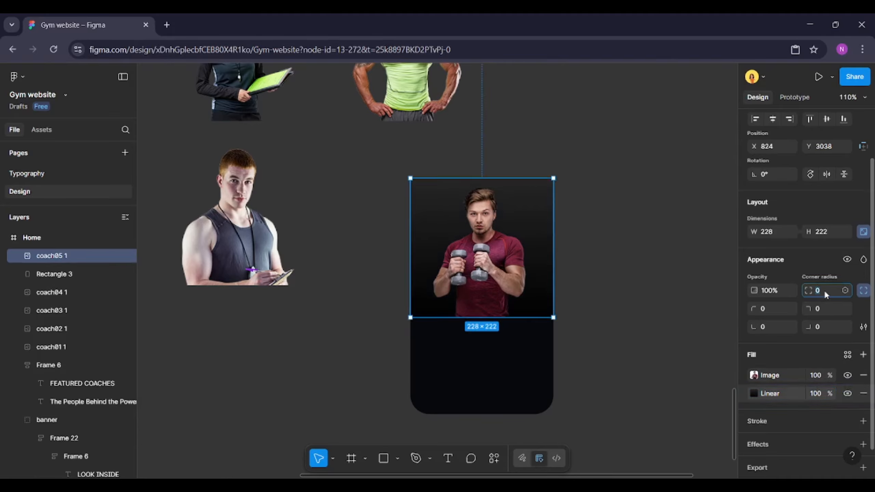
left_click(825, 309)
type("30")
key("Return")
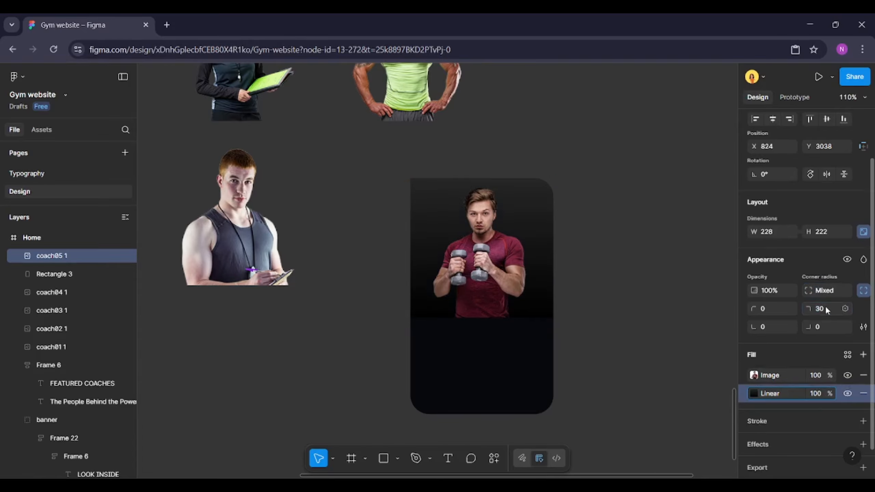
left_click(773, 308)
type("30")
key("Return")
Add a text "Ravi - HIIT Coach" on the card below the coach image
left_click(519, 333)
left_click(569, 319)
scroll(568, 319, "down", 2)
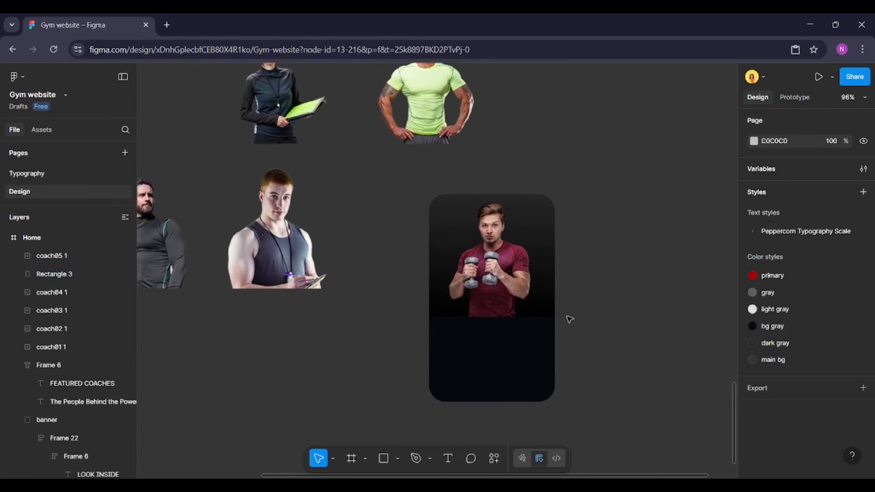
scroll(569, 318, "up", 2)
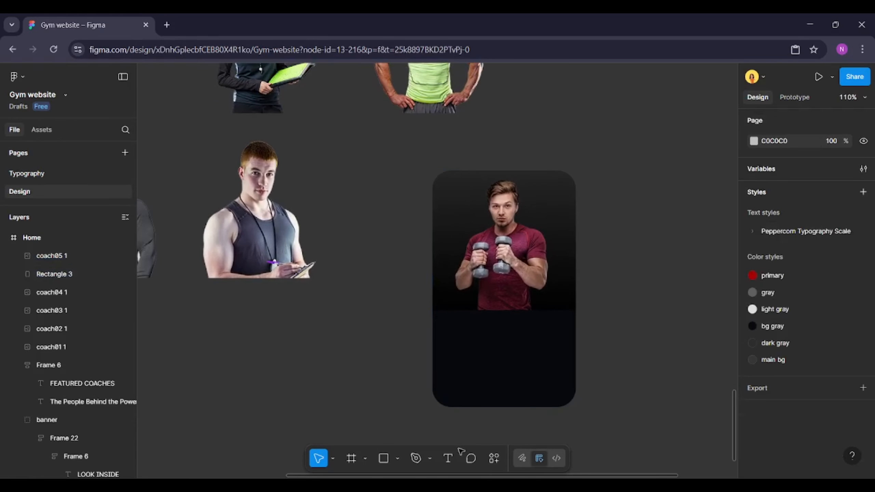
left_click(457, 459)
left_click(461, 331)
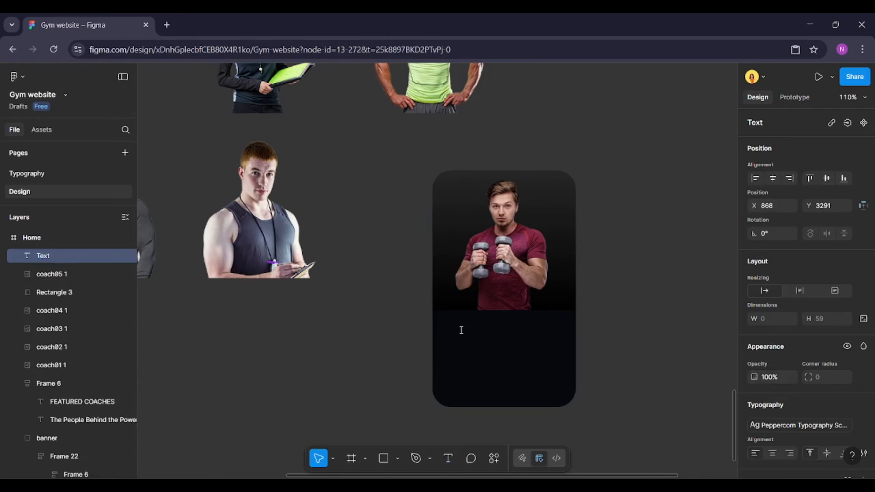
type("rAVI")
key("ctrl+a")
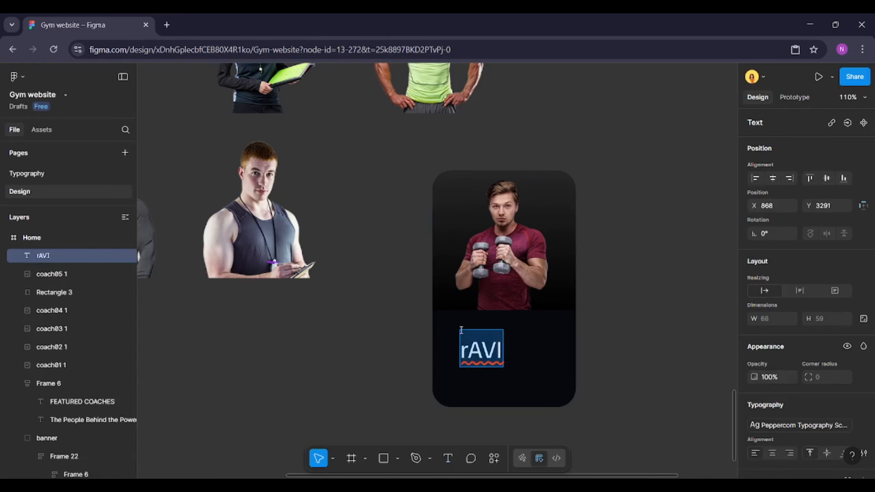
type("Ravi")
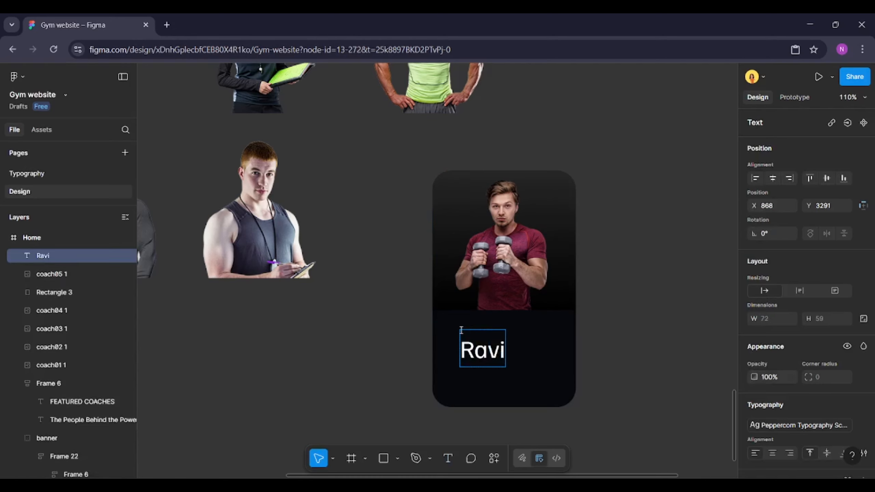
type(" - H")
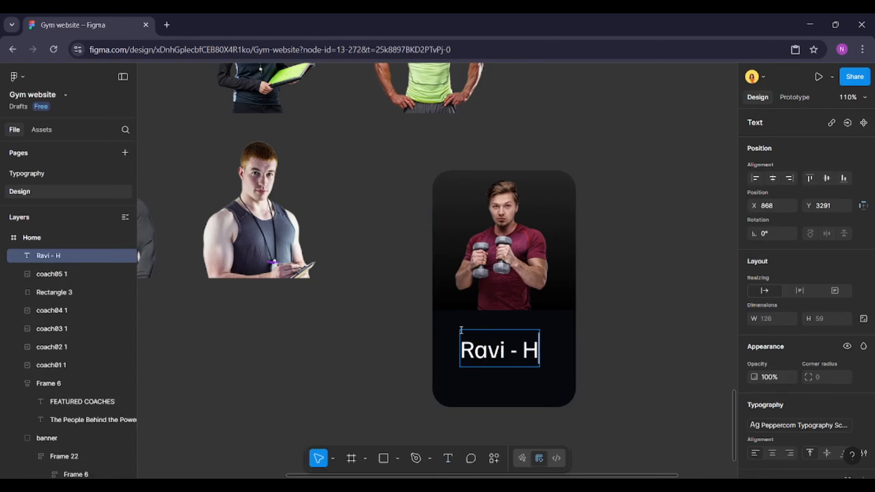
type("IIT C")
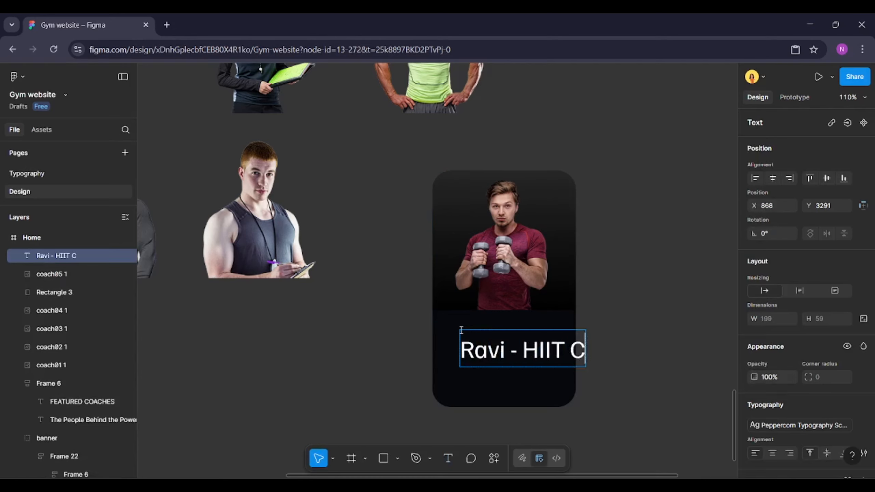
type("oach")
key("ctrl+a")
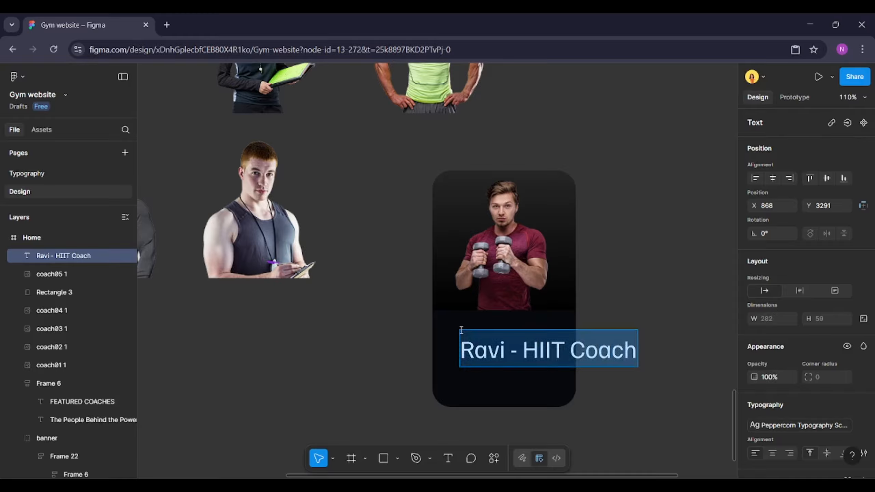
Apply a smaller text style from the document's text styles to the coach title
left_click(863, 426)
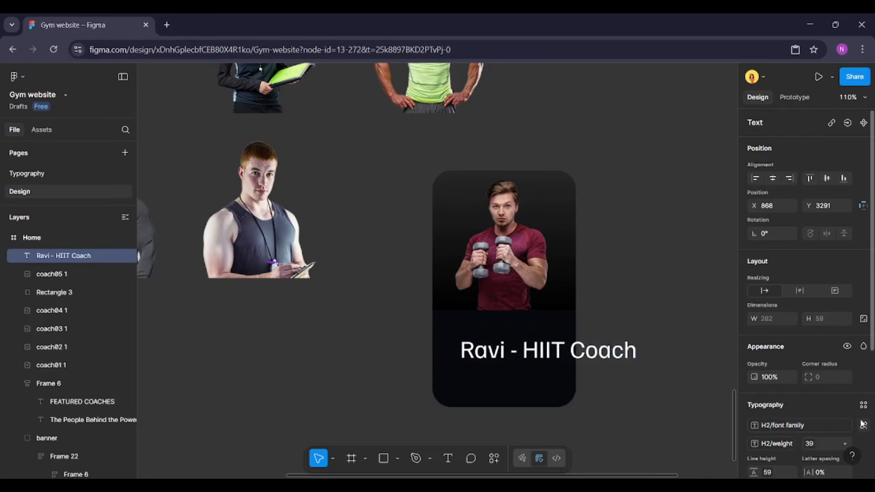
left_click(864, 405)
scroll(707, 401, "down", 3)
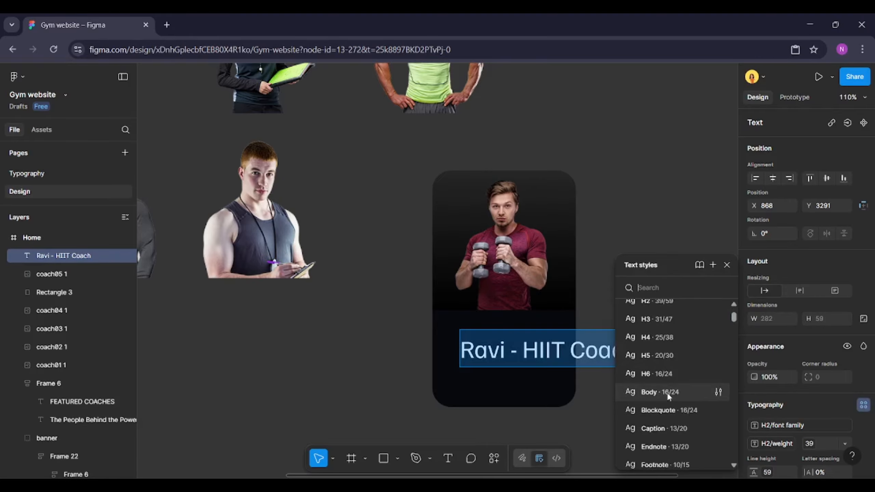
left_click(666, 336)
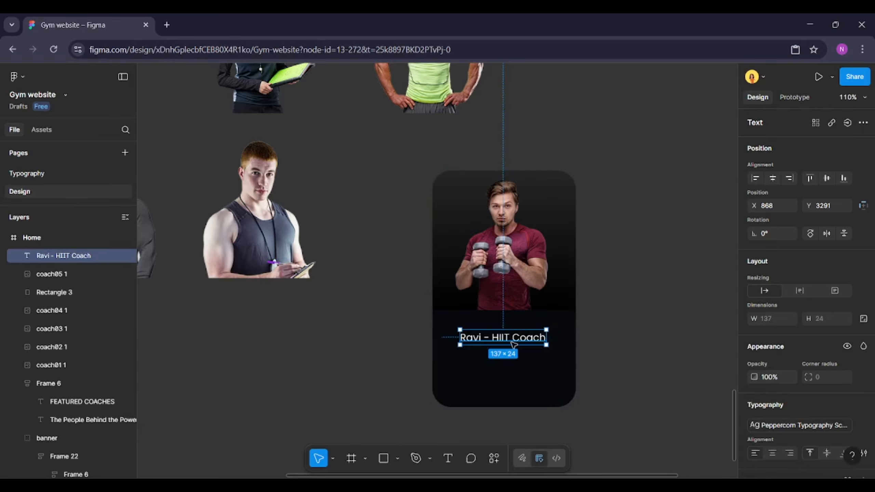
Duplicate the title below itself, change it to "High-intensity training, fast results", and narrow it to wrap inside the card
scroll(496, 333, "up", 2)
left_click_drag(493, 331, 492, 351)
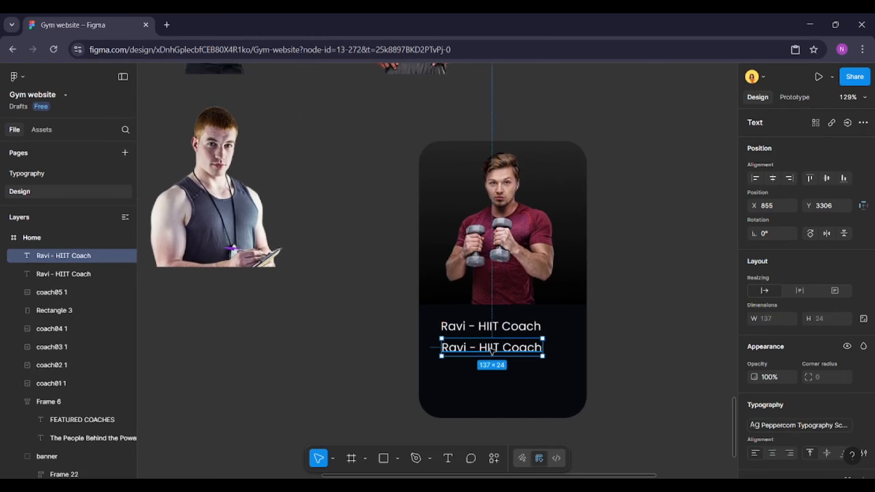
double_click(494, 350)
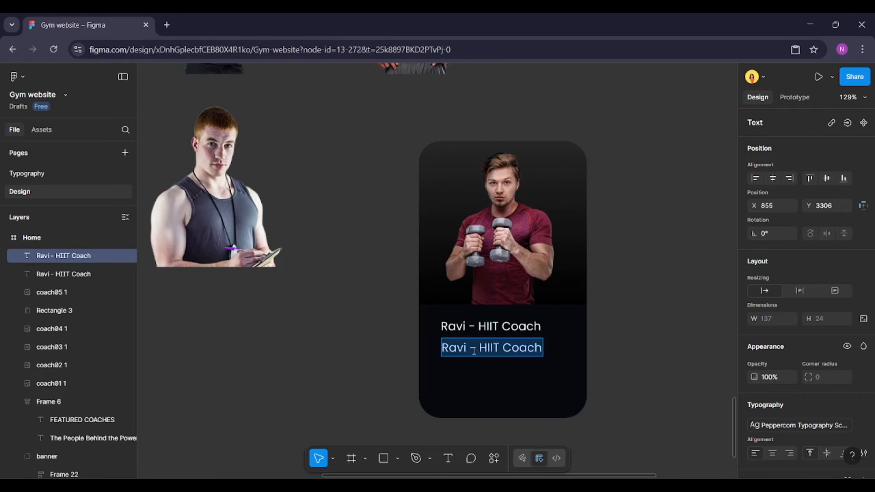
type("High-")
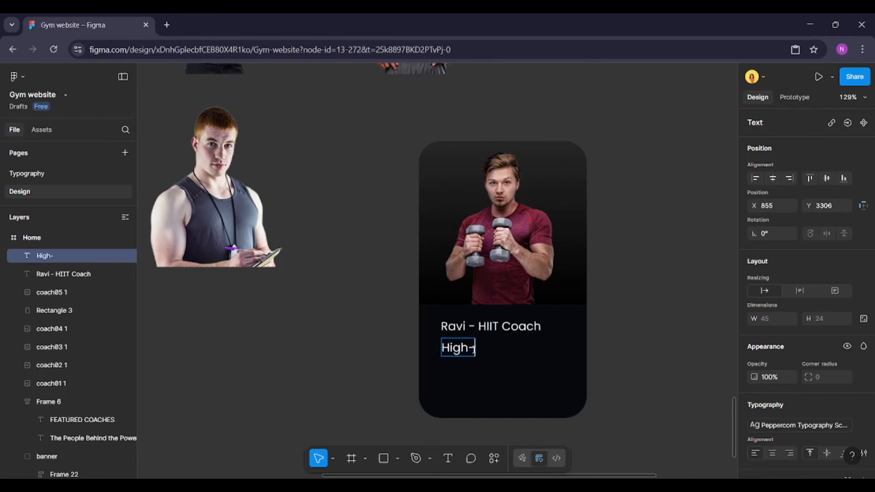
type("intensity training,")
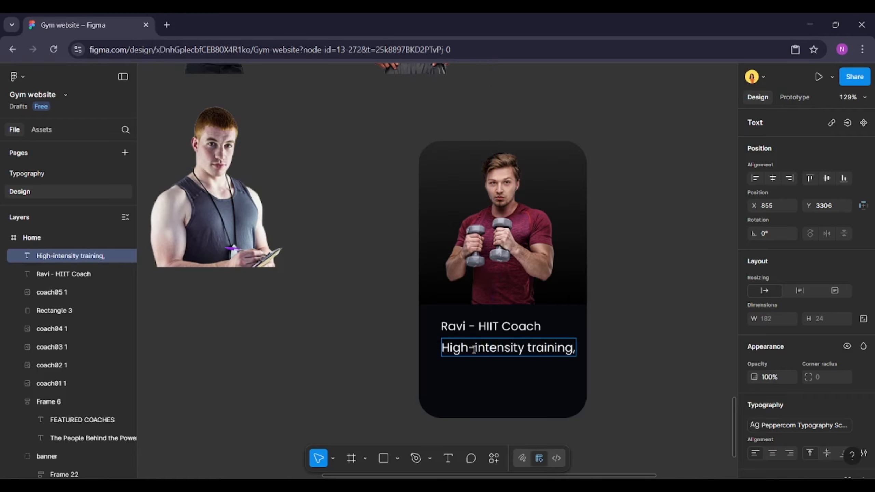
type(" fast results")
key("Escape")
left_click_drag(648, 350, 575, 350)
Center-align the text of both the coach title and description
left_click(534, 330, "shift")
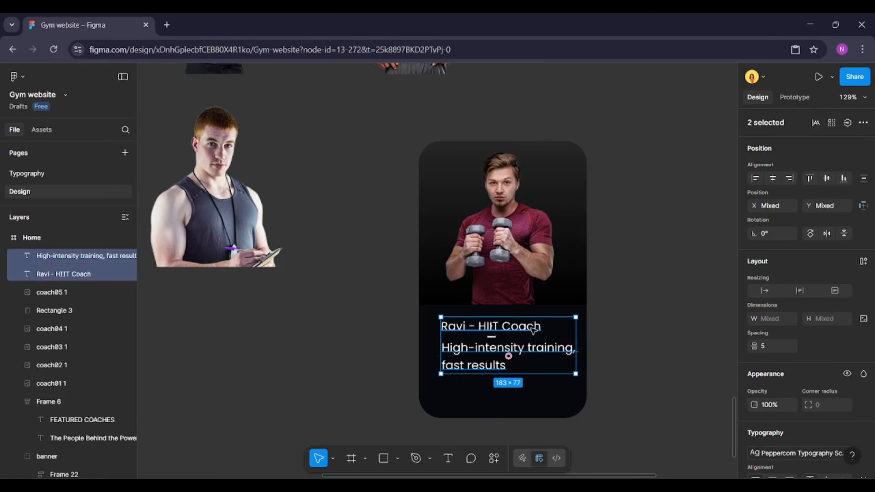
scroll(770, 294, "down", 5)
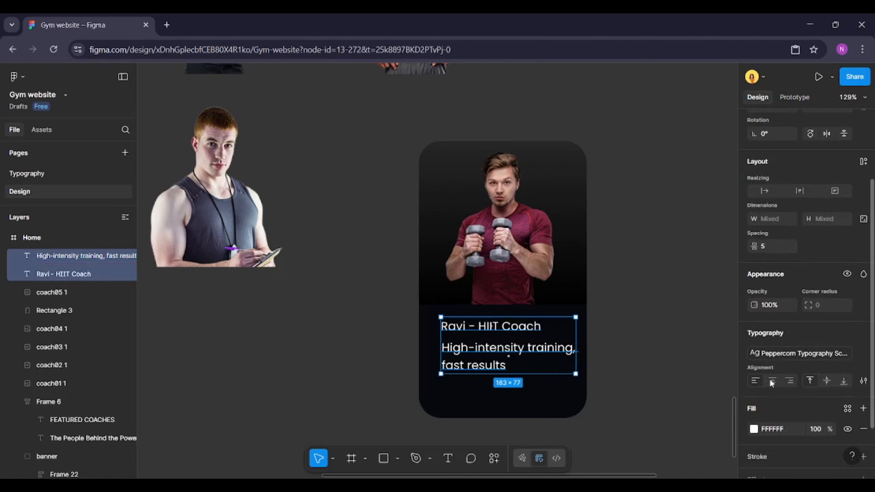
left_click(772, 380)
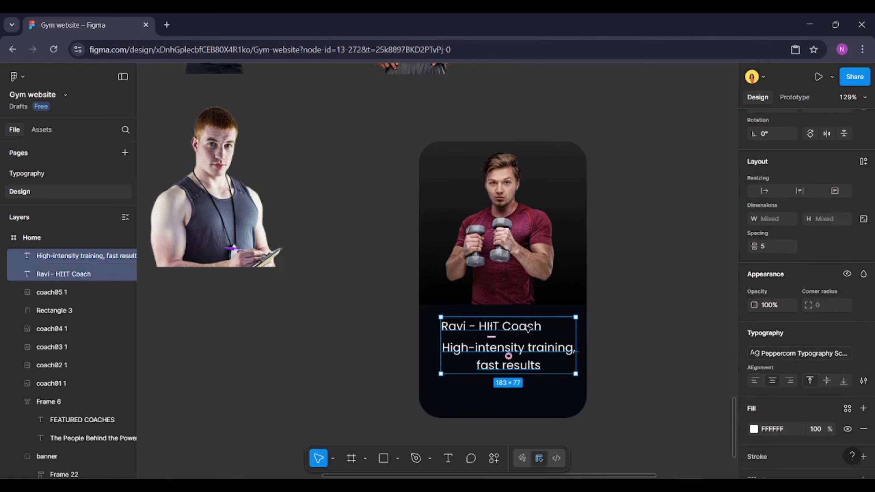
Center-align the coach title and description horizontally to each other
left_click(527, 329)
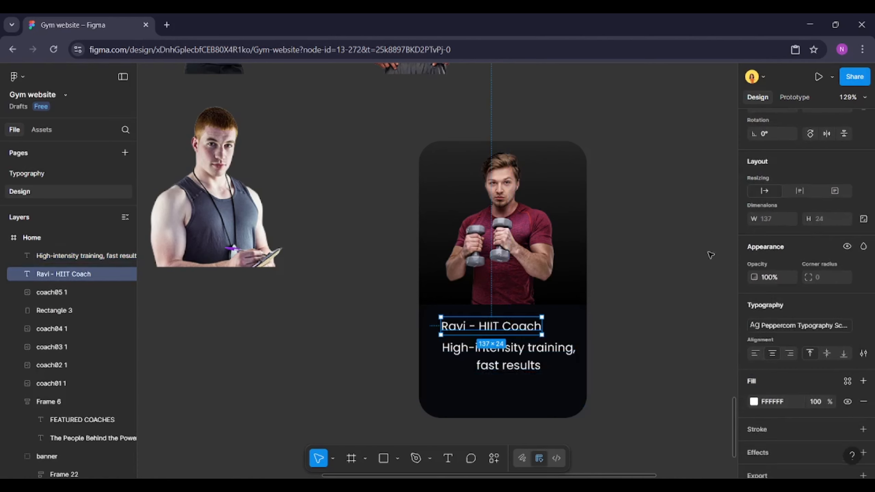
left_click(549, 354, "shift")
scroll(791, 242, "up", 3)
left_click(771, 179)
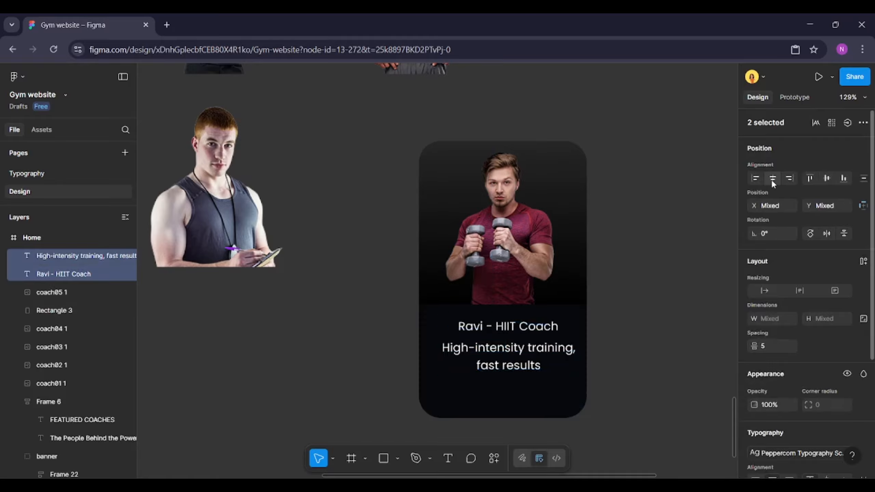
Apply the Caption 13/20 text style from the document's text styles to the coach description
left_click(506, 358)
scroll(847, 367, "down", 4)
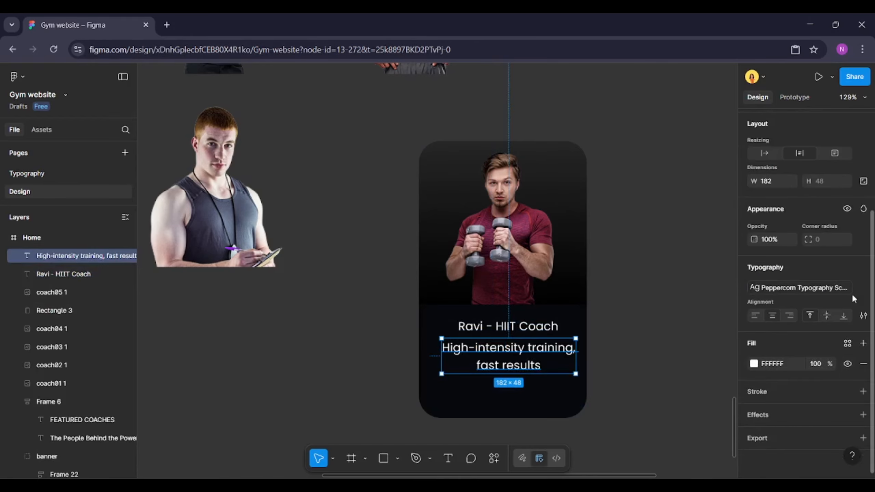
left_click(863, 288)
left_click(863, 268)
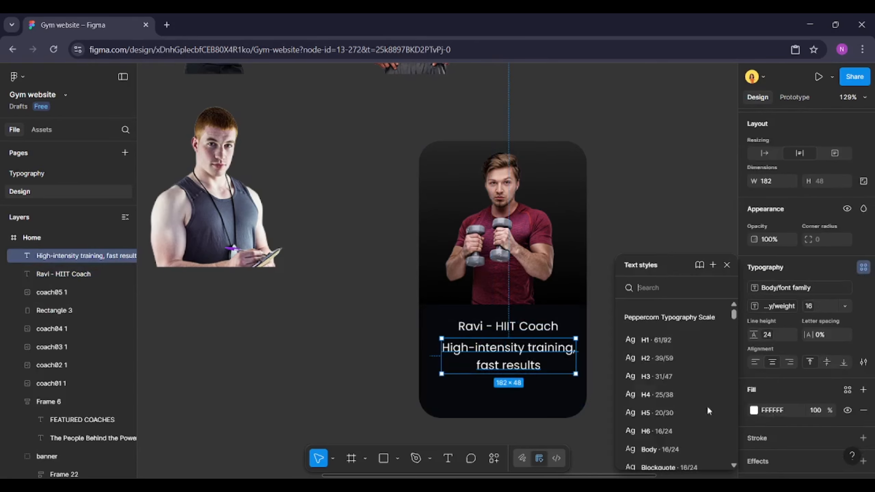
scroll(669, 429, "down", 2)
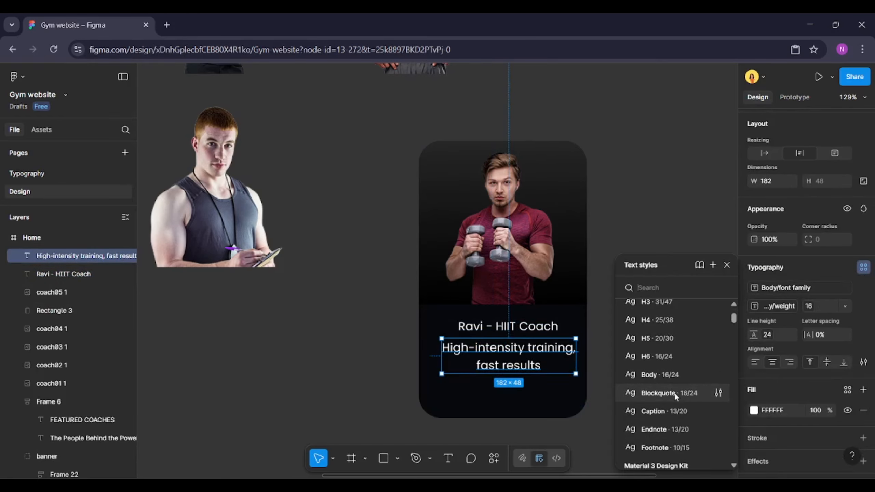
left_click(668, 412)
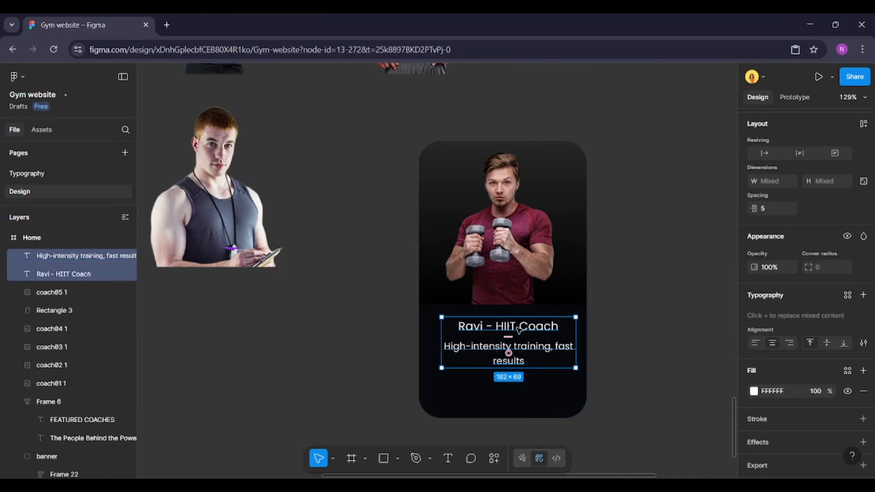
Detach the coach title's text style and set its font weight to SemiBold
left_click(500, 326)
left_click(863, 288)
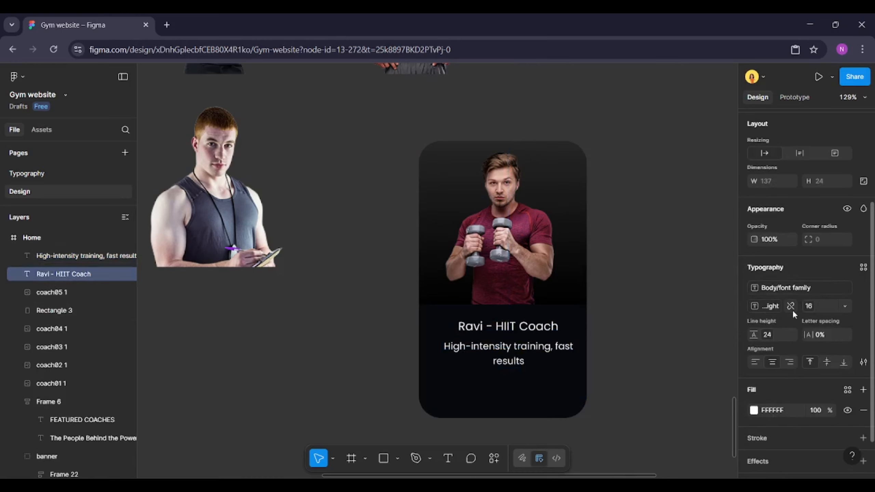
left_click(791, 307)
left_click(788, 307)
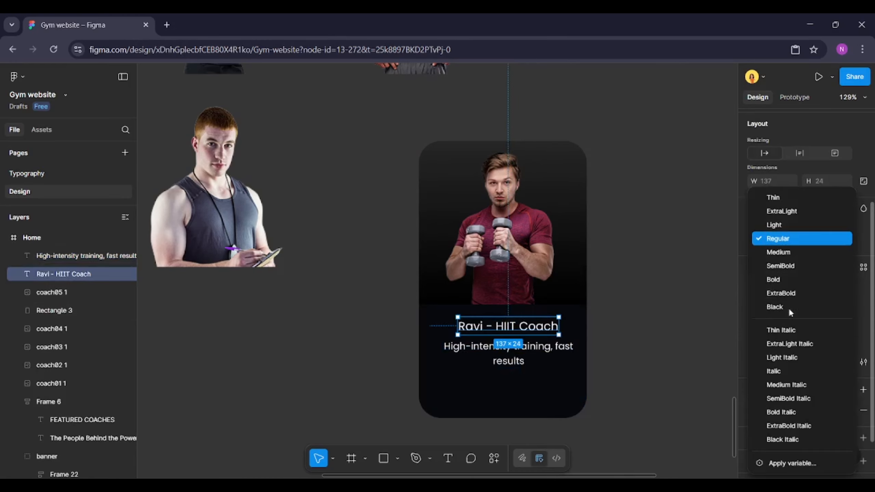
left_click(780, 254)
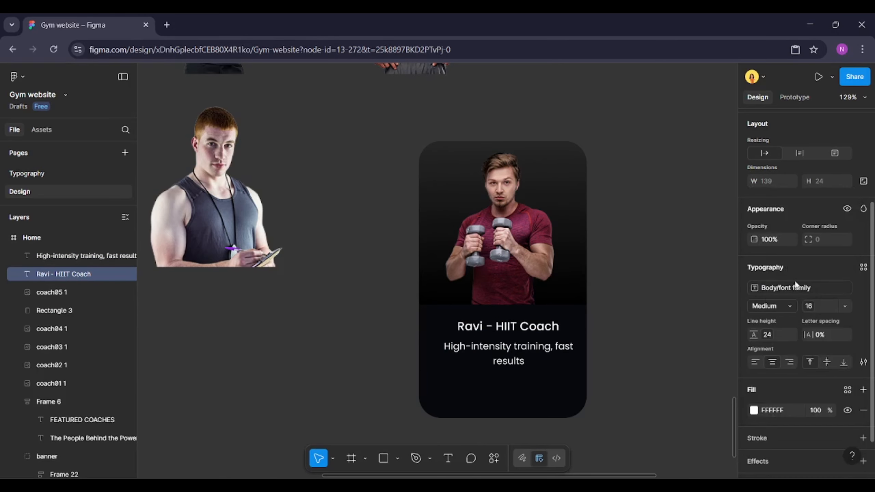
left_click(790, 305)
left_click(779, 266)
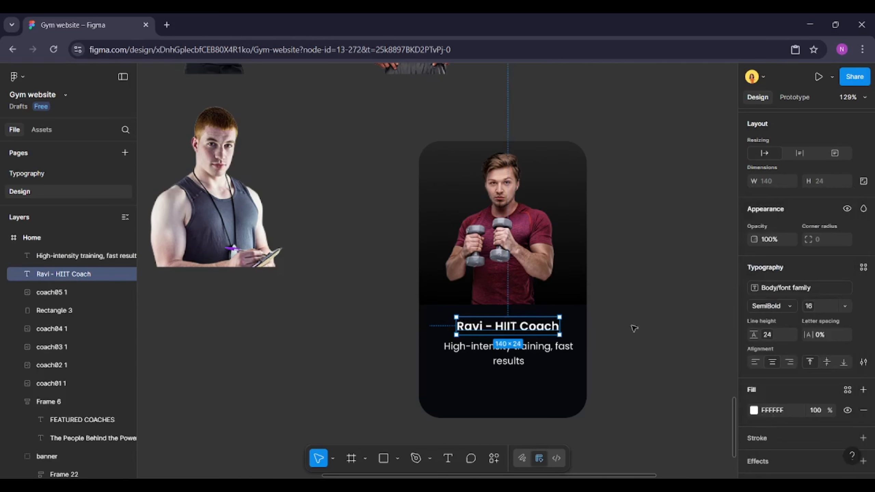
Set the spacing between the coach title and description to 8 and group the two texts
left_click(548, 348, "shift")
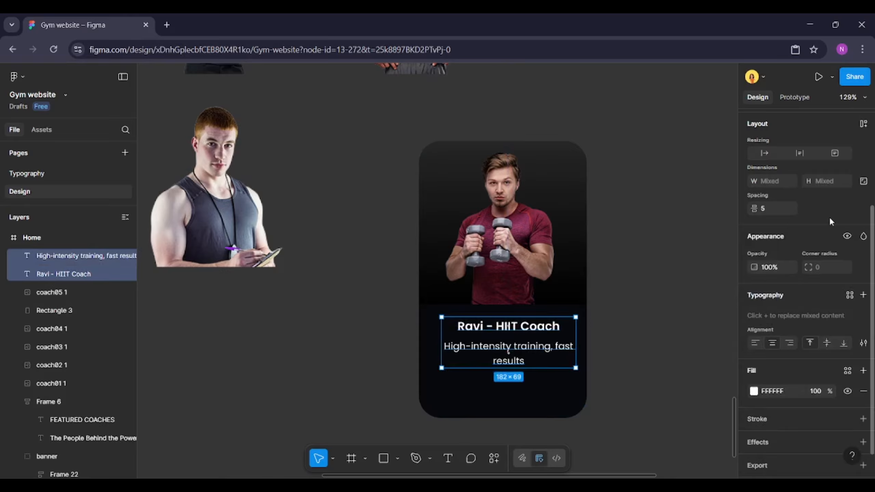
type("8")
key("Return")
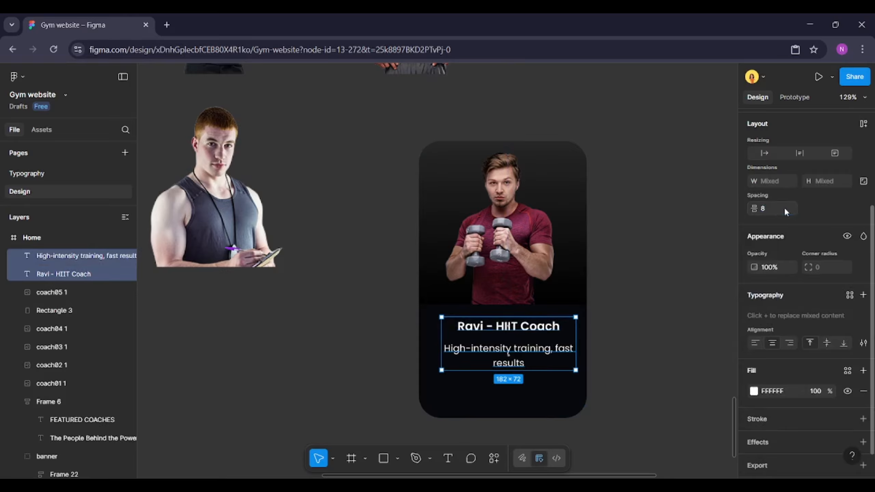
key("ctrl+g")
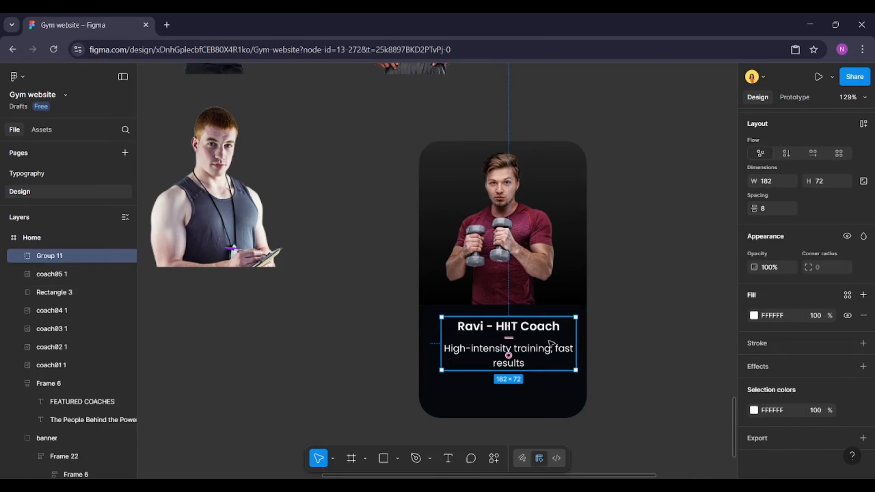
Open the Iconify plugin, search for facebook and place a Facebook icon on the canvas beside the card
left_click_drag(540, 351, 535, 355)
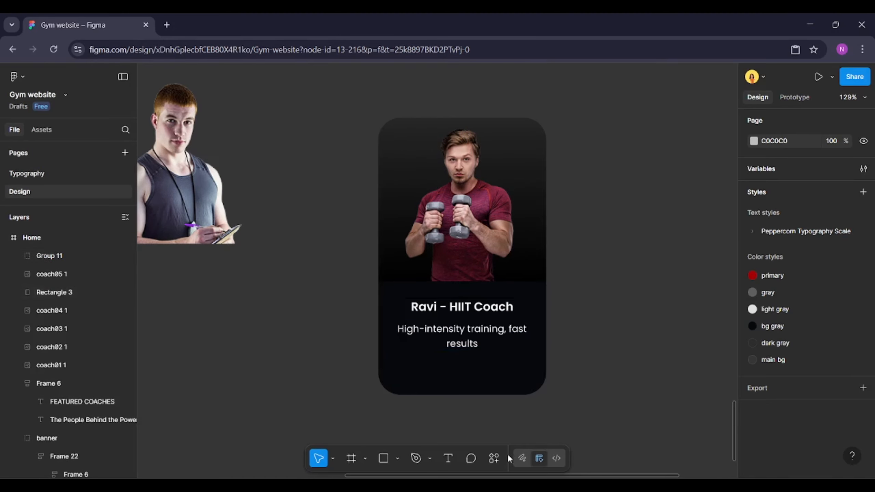
left_click(495, 463)
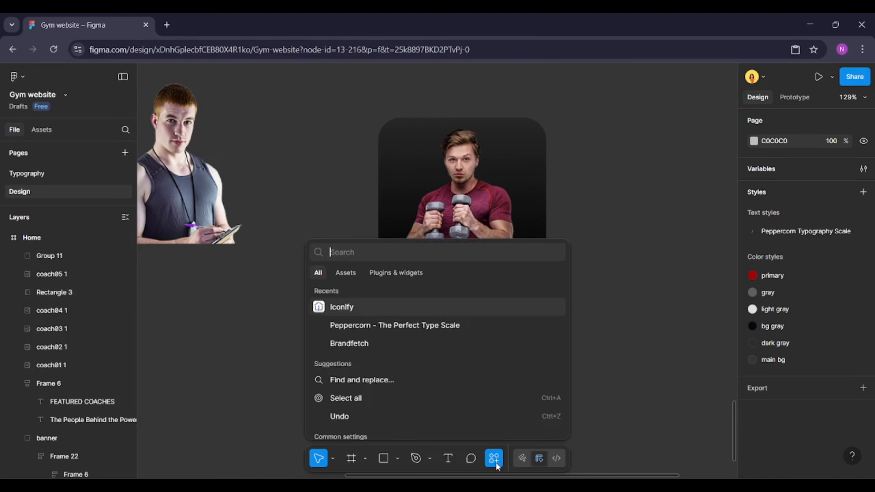
left_click(455, 307)
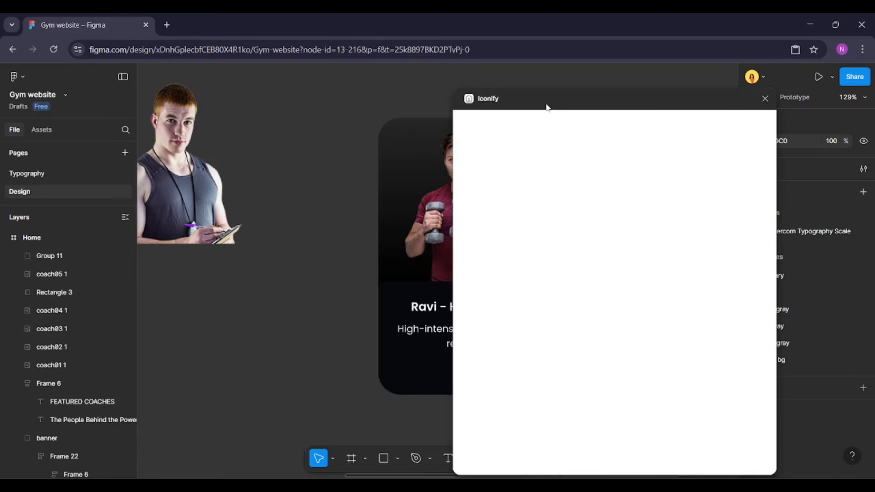
left_click_drag(547, 106, 668, 76)
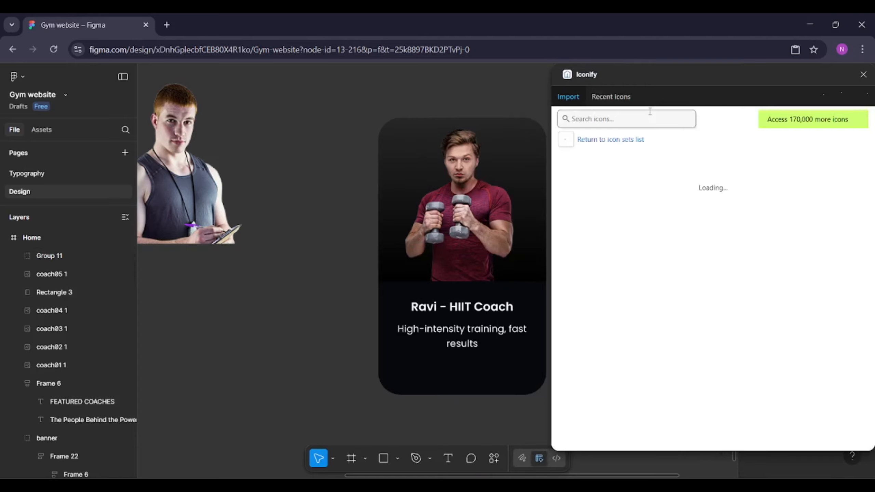
left_click(636, 121)
type("fac")
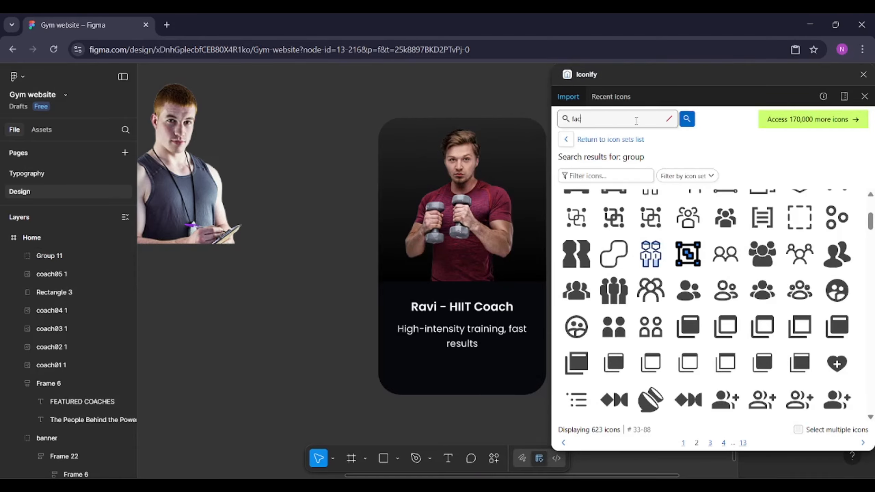
type("ebook")
key("Return")
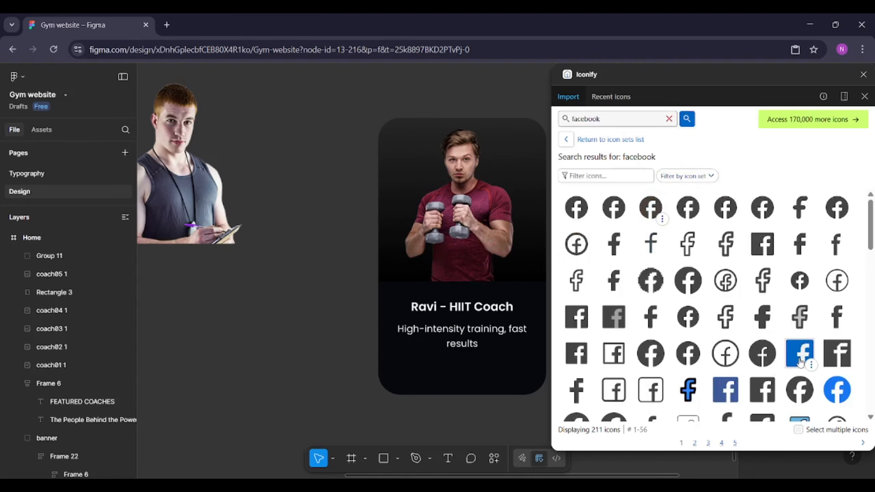
left_click_drag(800, 362, 298, 340)
Search Iconify for insta and linkedin, place an Instagram and a LinkedIn icon beside the Facebook icon, and close the plugin
double_click(617, 118)
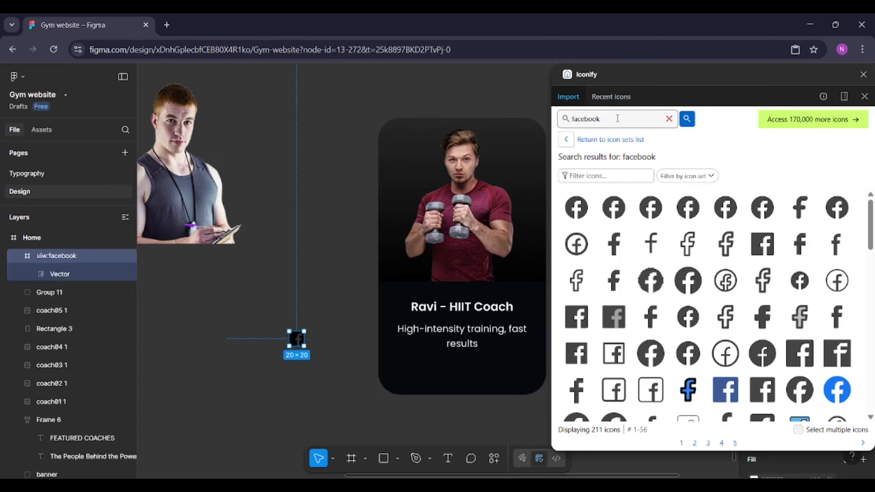
type("insta")
key("Return")
scroll(762, 268, "down", 2)
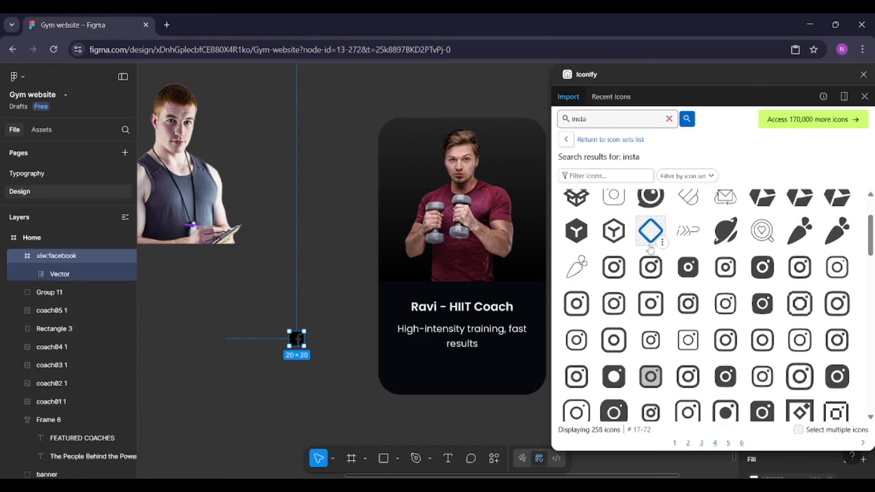
left_click_drag(762, 267, 333, 373)
double_click(592, 118)
type("link")
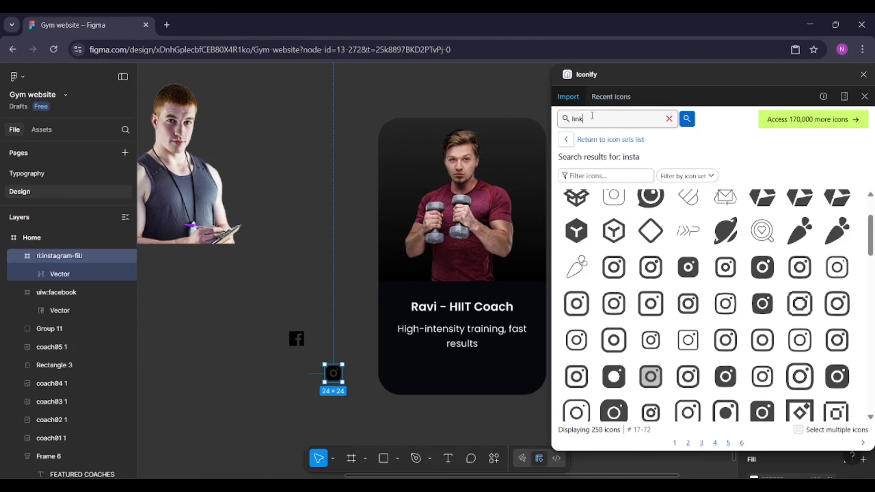
type("edin")
key("Return")
left_click_drag(576, 207, 360, 378)
left_click(863, 75)
Select the Facebook, Instagram and LinkedIn icons and align them along their tops
left_click(333, 373, "shift")
left_click(296, 339, "shift")
scroll(323, 360, "up", 2)
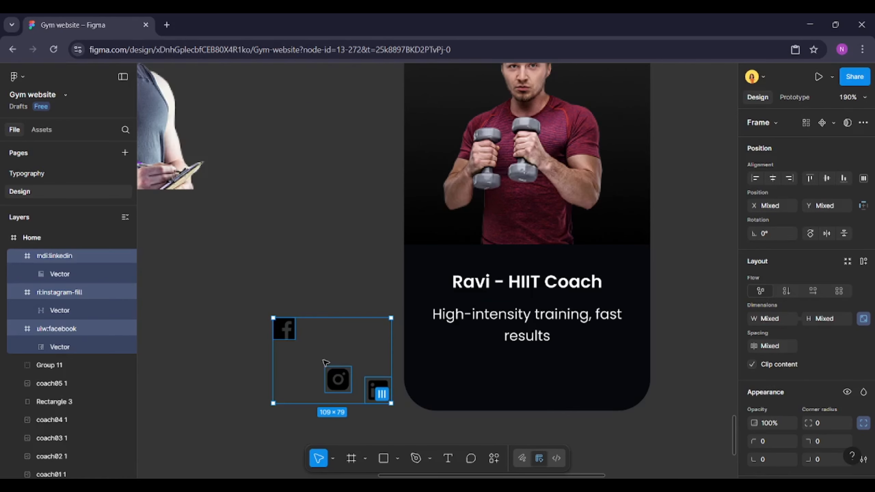
left_click(382, 393)
key("alt+w")
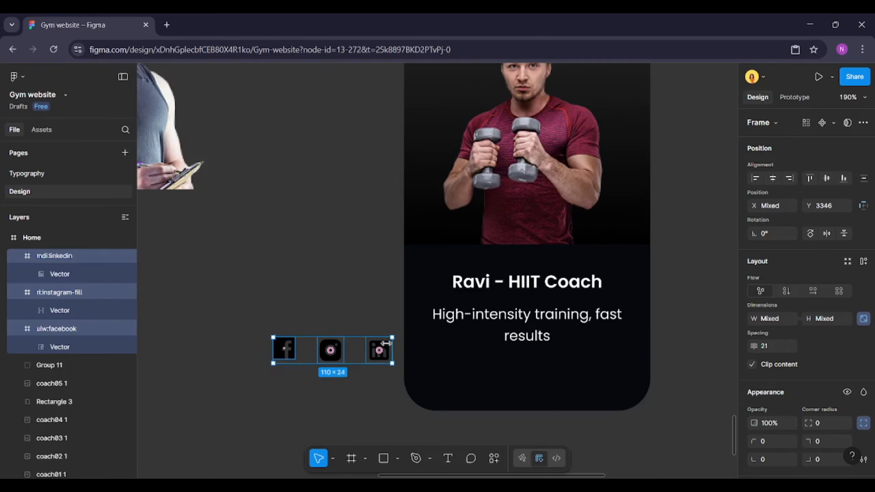
Move the Instagram icon's vector out of its icon frame and delete the empty frame
scroll(332, 353, "up", 5)
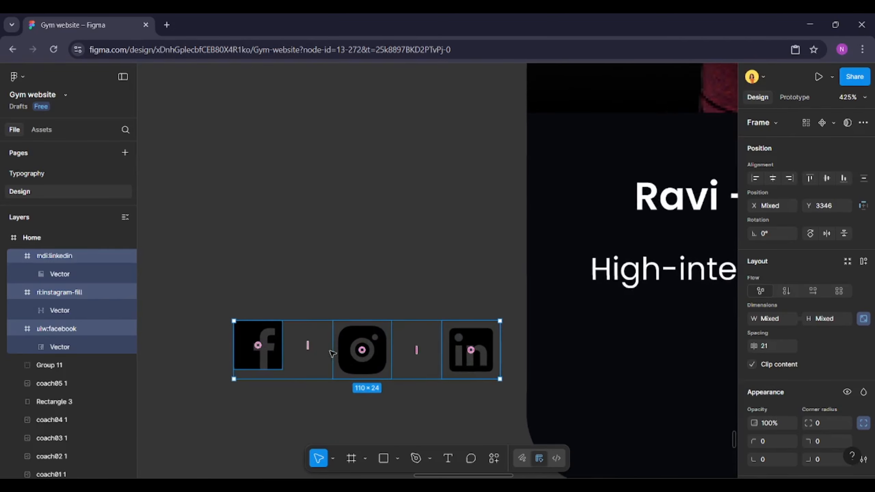
left_click(275, 358)
scroll(274, 357, "up", 1)
left_click(380, 351)
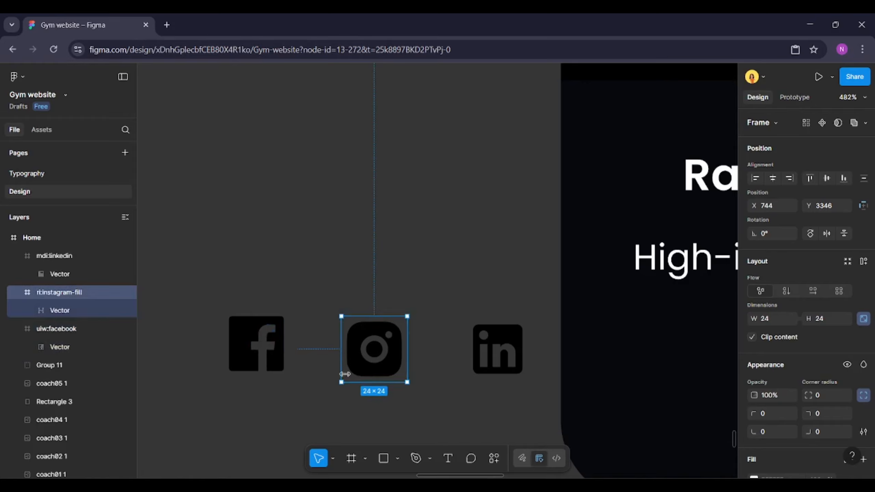
double_click(389, 359)
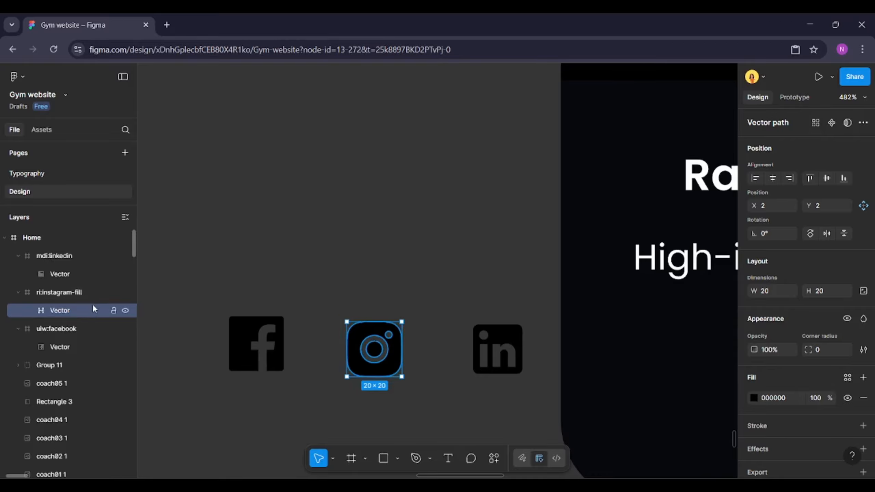
mouse_move(69, 311)
left_mouse_down()
mouse_move(73, 301)
mouse_move(57, 288)
mouse_move(59, 299)
left_mouse_up()
left_click(59, 310)
key("Delete")
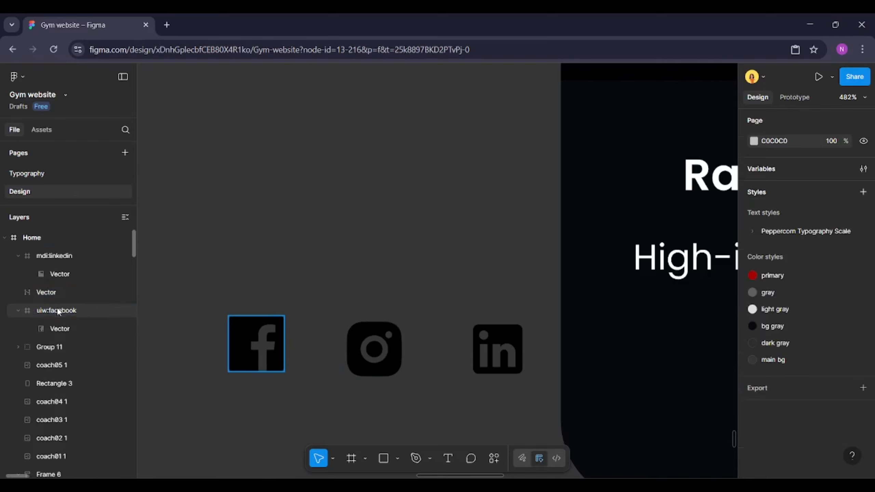
Replace the LinkedIn icon frame with its bare vector by removing the frame and pasting the vector back
left_click(373, 340)
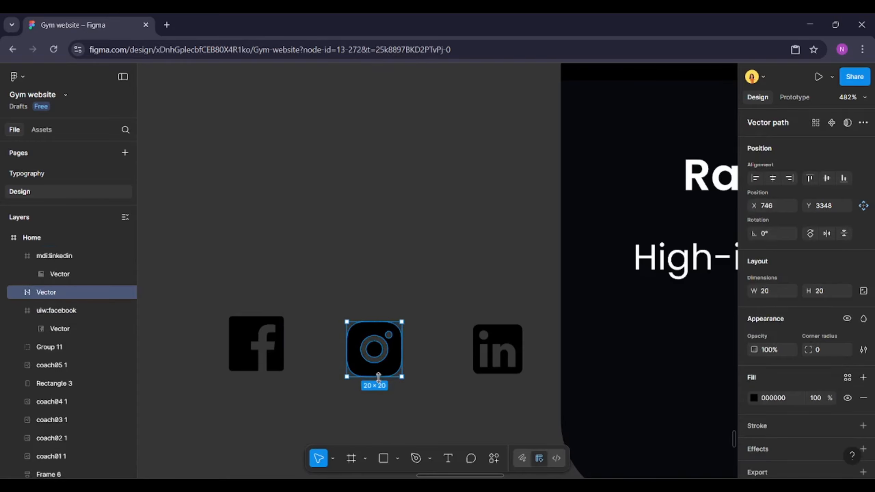
left_click(517, 362)
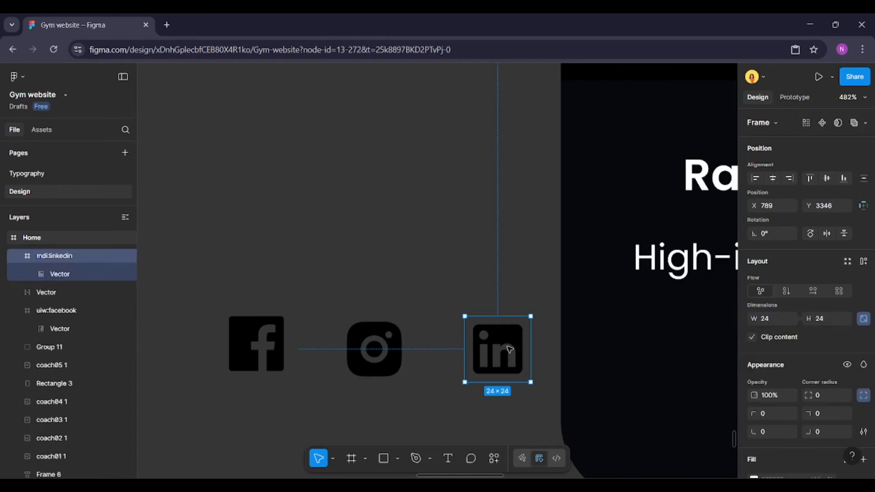
key("Escape")
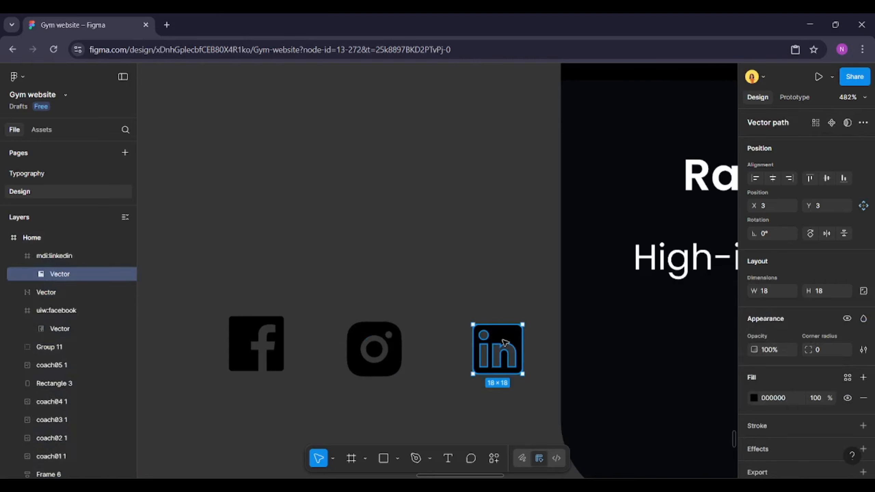
key("Delete")
left_click(493, 332)
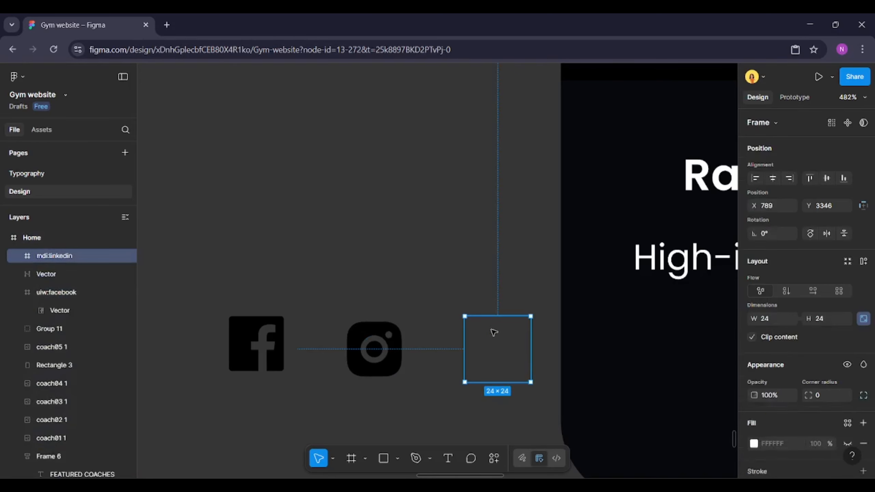
key("Delete")
key("ctrl+v")
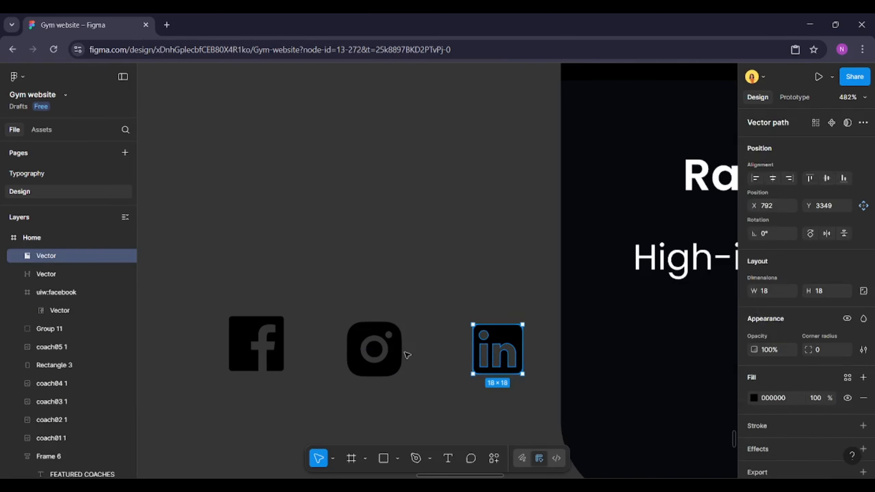
Select the three social icons and distribute them with even spacing of 24
left_click(390, 355, "shift")
left_click(277, 347, "shift")
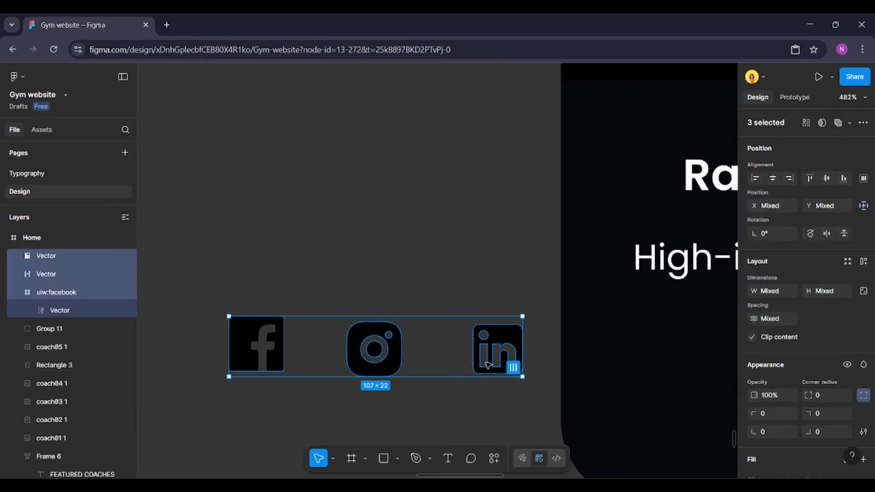
left_click(514, 368)
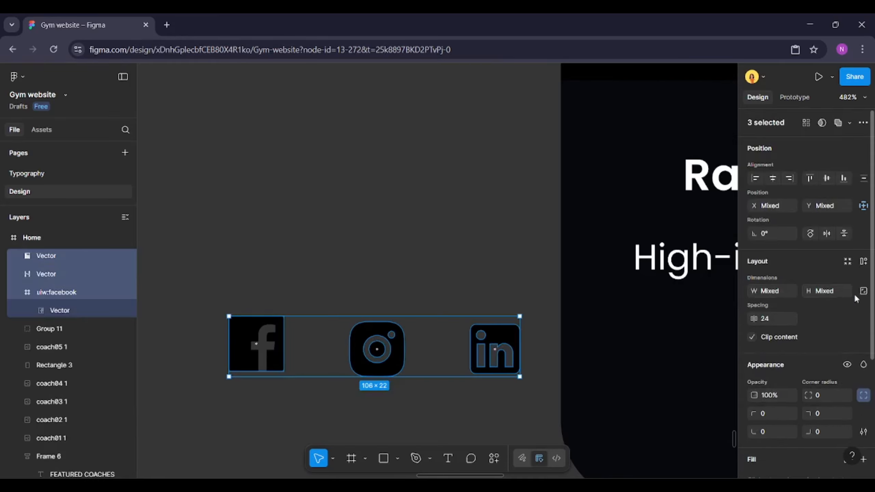
Resize the three selected social icons to 24 × 24
scroll(865, 293, "down", 2)
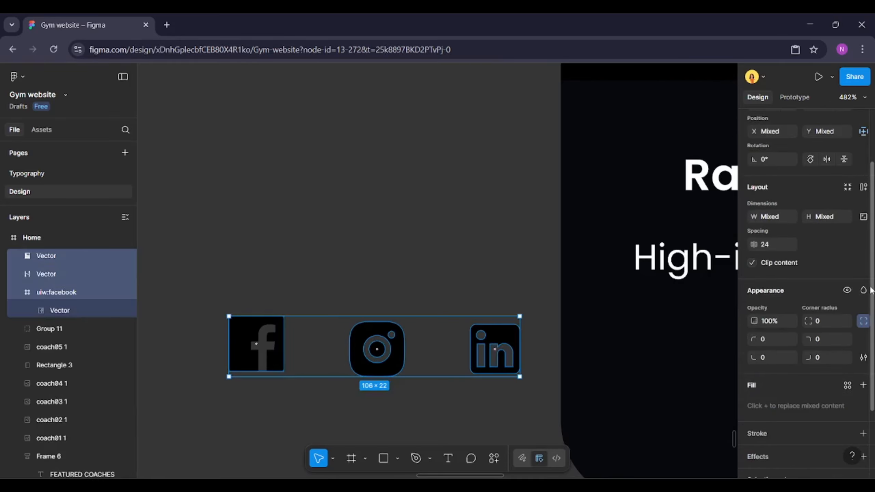
left_click(867, 219)
type("24")
key("Return")
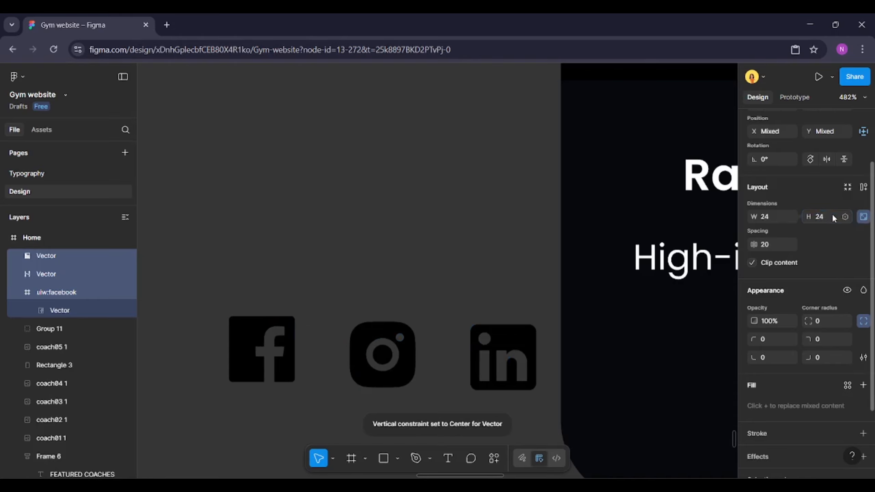
Wrap the three social icons in a horizontal auto layout frame
left_click(864, 189)
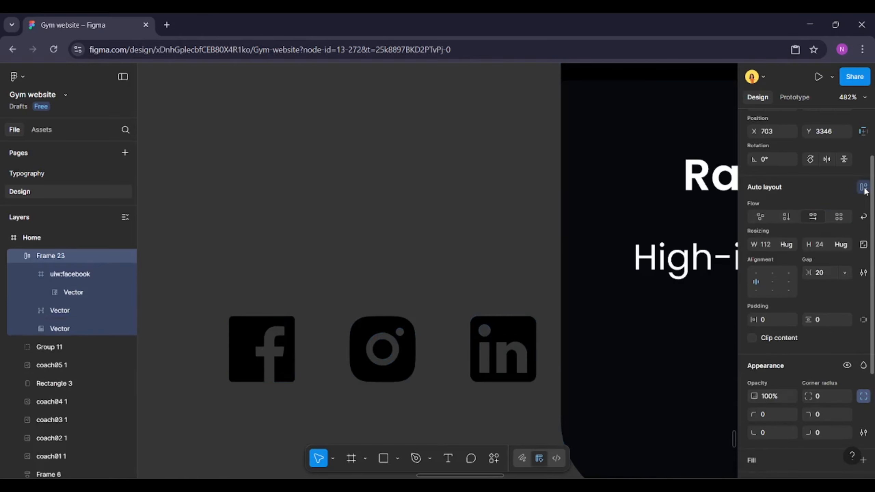
scroll(345, 352, "down", 5, "ctrl")
left_click_drag(361, 351, 527, 374)
scroll(527, 374, "right", 2)
scroll(846, 380, "down", 5)
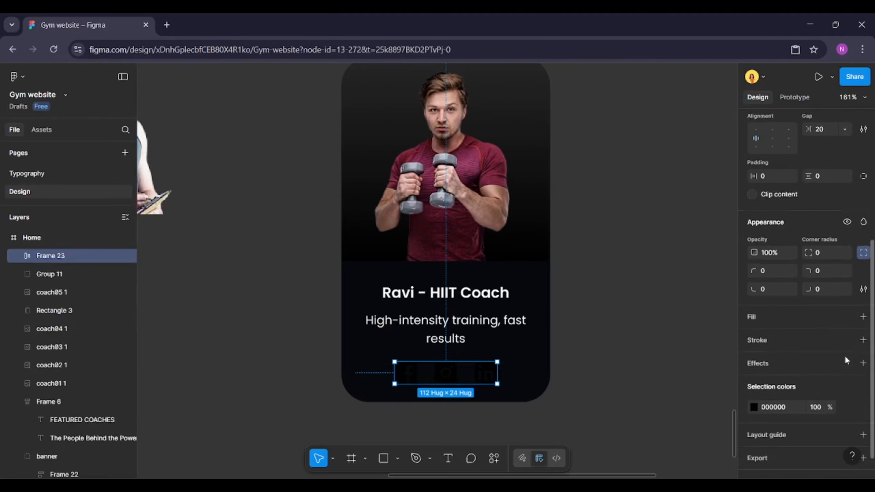
Recolor the social icons with the gray color from the library
left_click(848, 388)
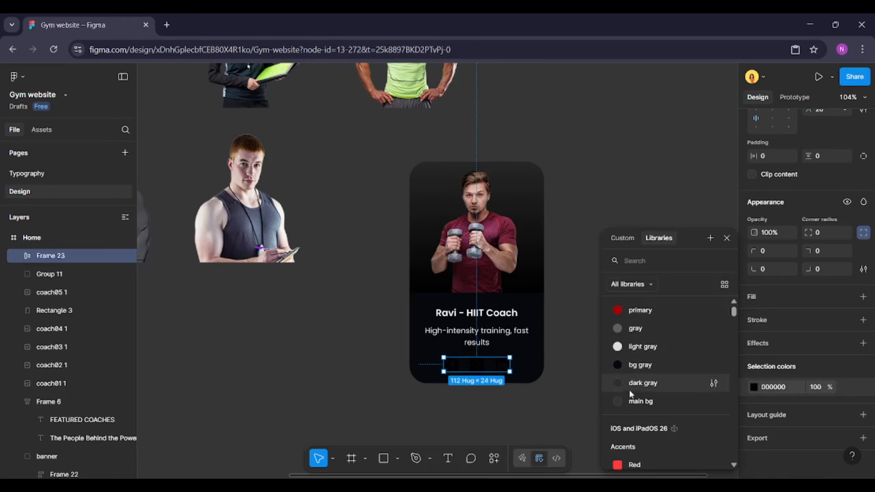
left_click(635, 331)
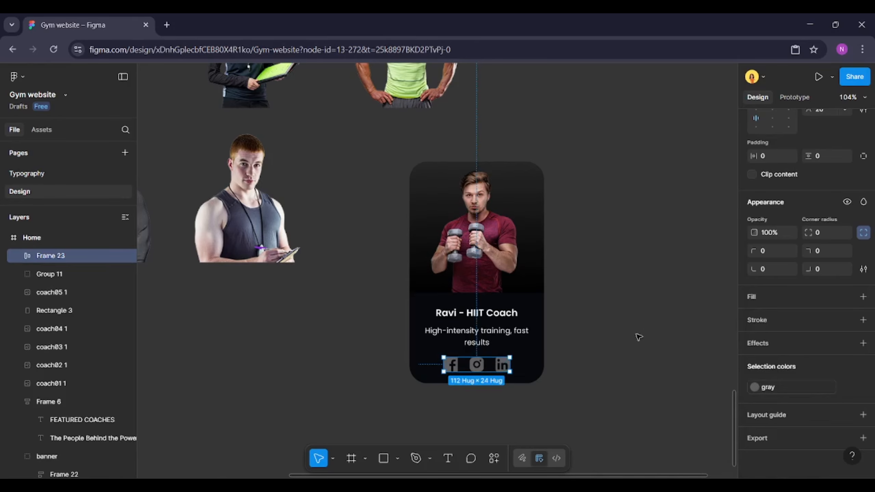
left_click(638, 337)
scroll(640, 337, "down", 1)
key("ctrl+z")
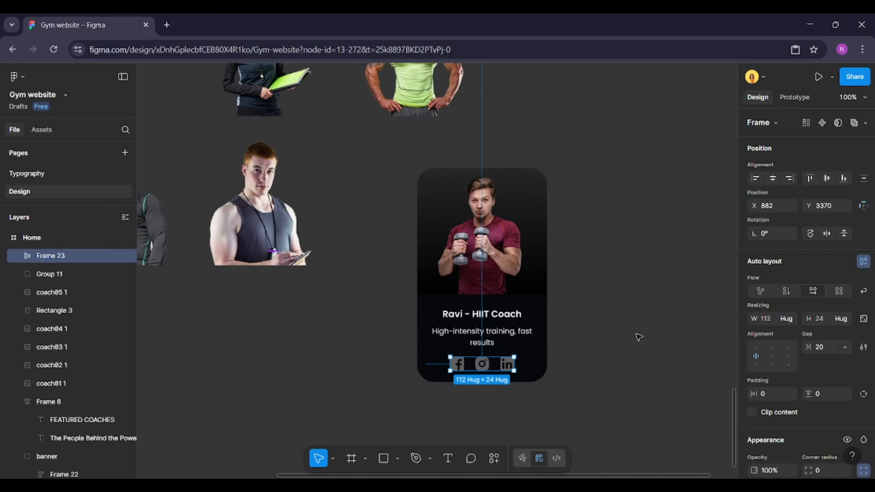
Select the icon frame together with the coach name and description group
left_click(518, 333)
left_click(486, 364, "shift")
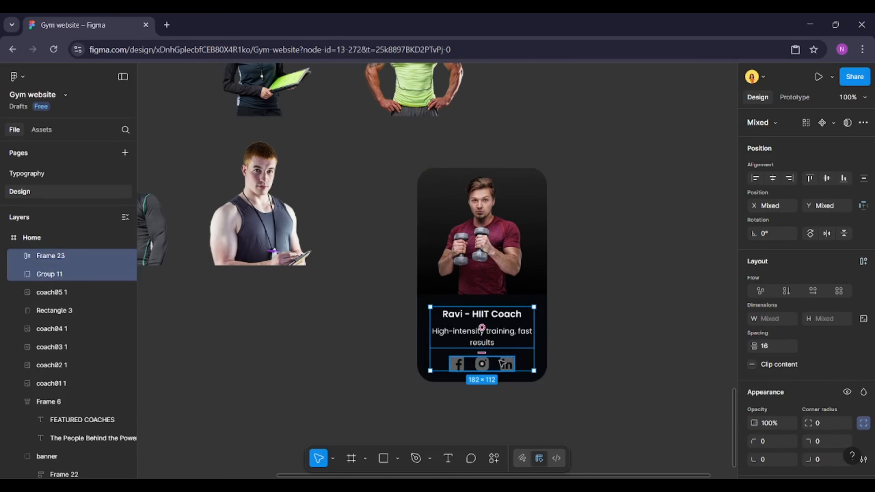
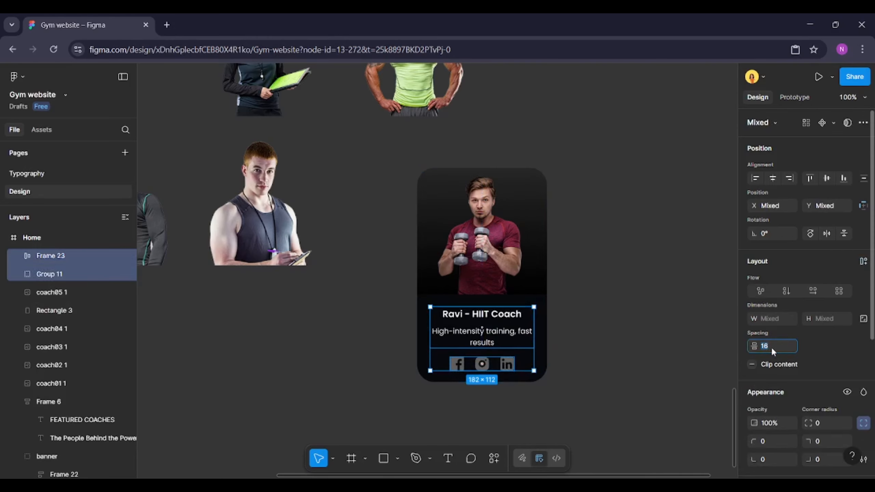
Wrap the coach card's text group and social icons together in a vertical auto layout frame
left_click(482, 333)
left_click(506, 366, "shift")
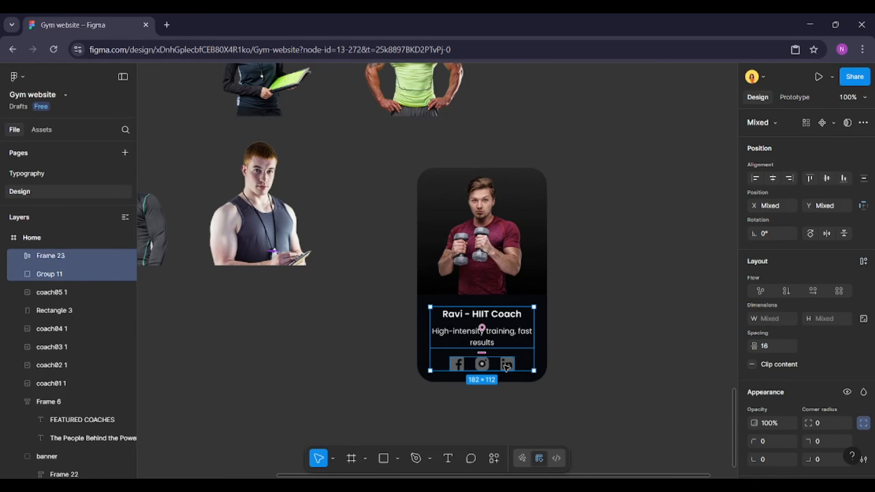
left_click(863, 262)
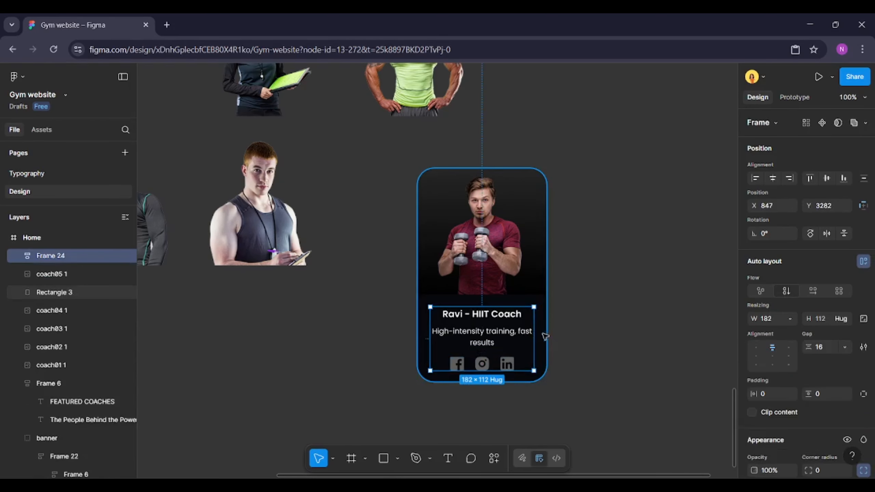
Resize the three social media icons to 20 × 20
left_click(507, 364, "ctrl")
scroll(499, 372, "up", 3)
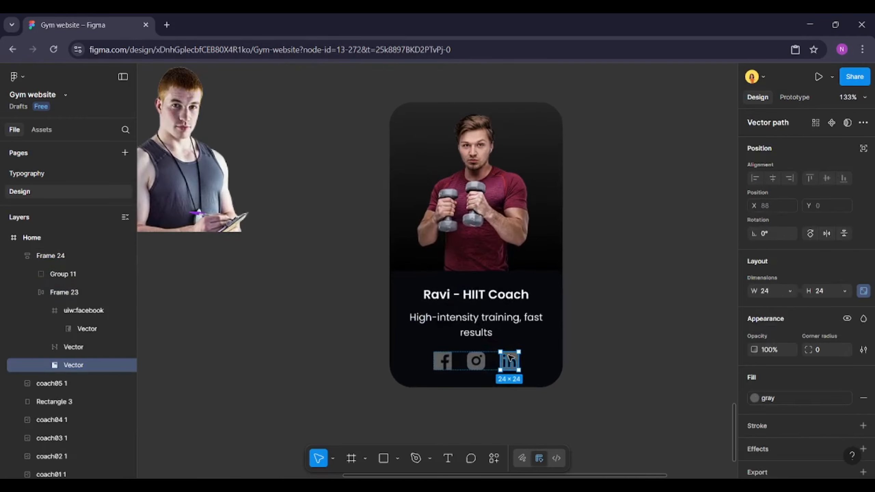
left_click(477, 362, "shift")
left_click(443, 362, "shift")
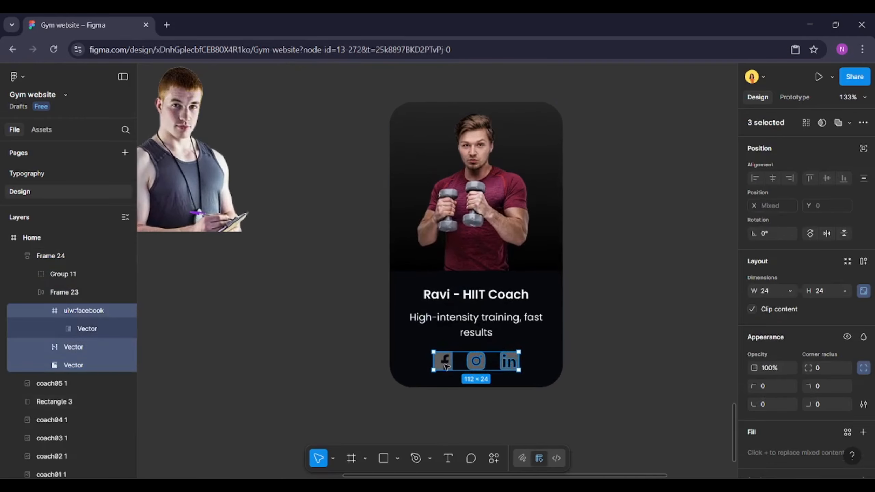
left_click(834, 288)
type("20")
key("Return")
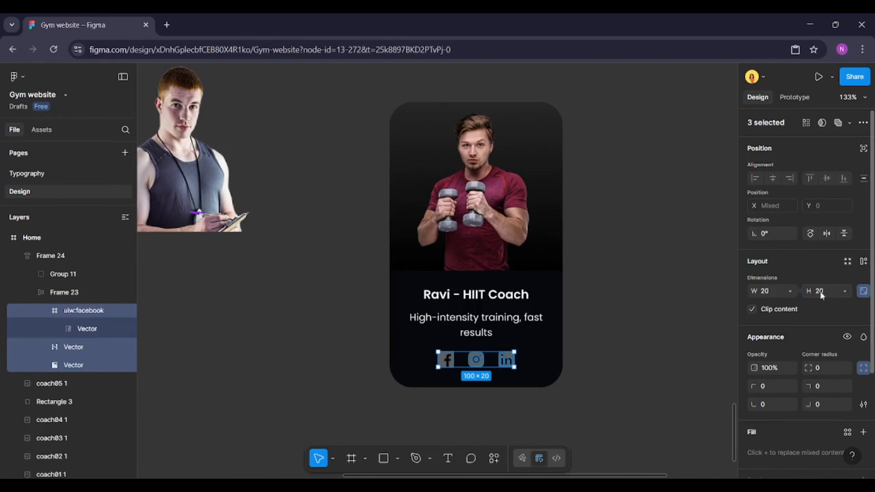
Nudge the text-and-icons auto layout frame about 6 px lower inside the card
left_click(632, 340)
left_click(504, 361)
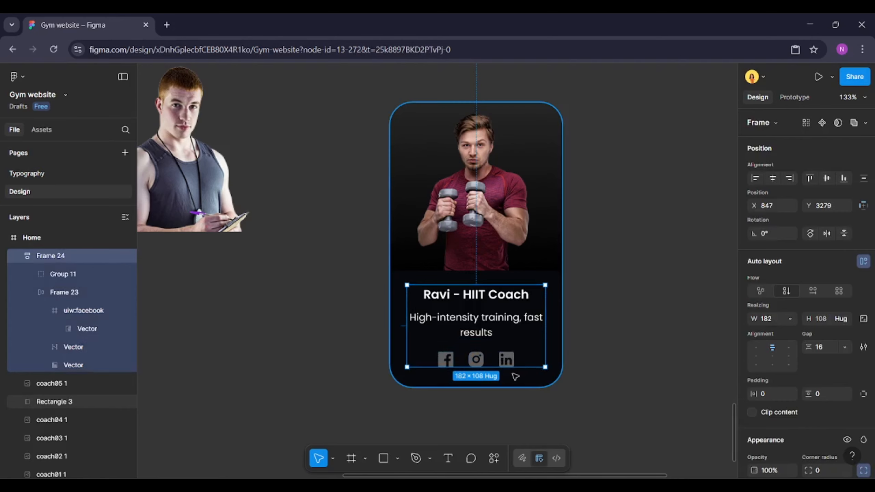
key("alt")
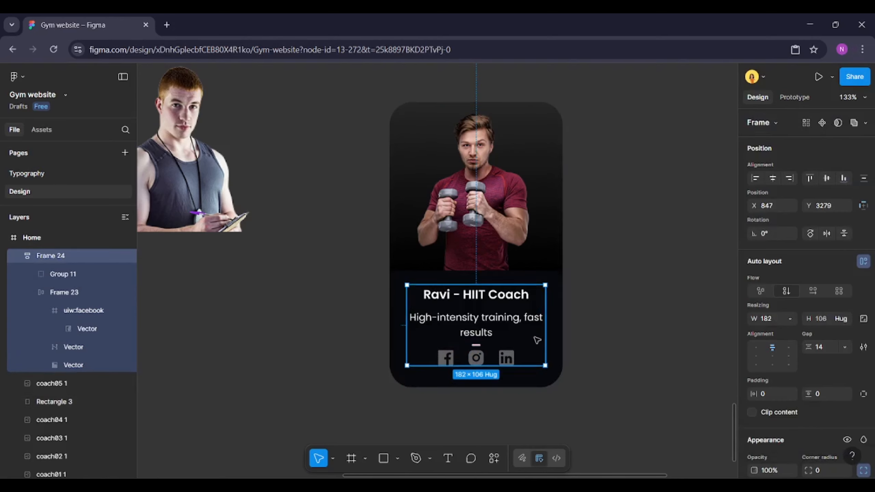
key("Down")
key("Down")
key("Down")
key("Down")
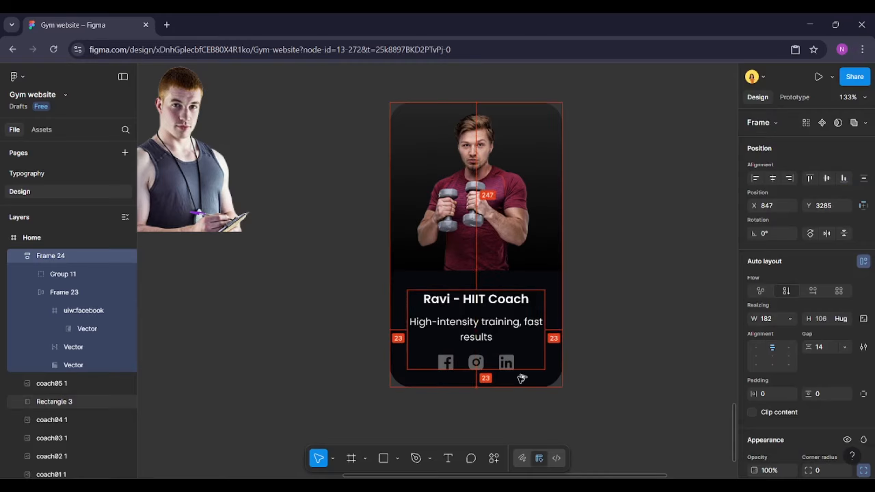
key("Down")
key("Down")
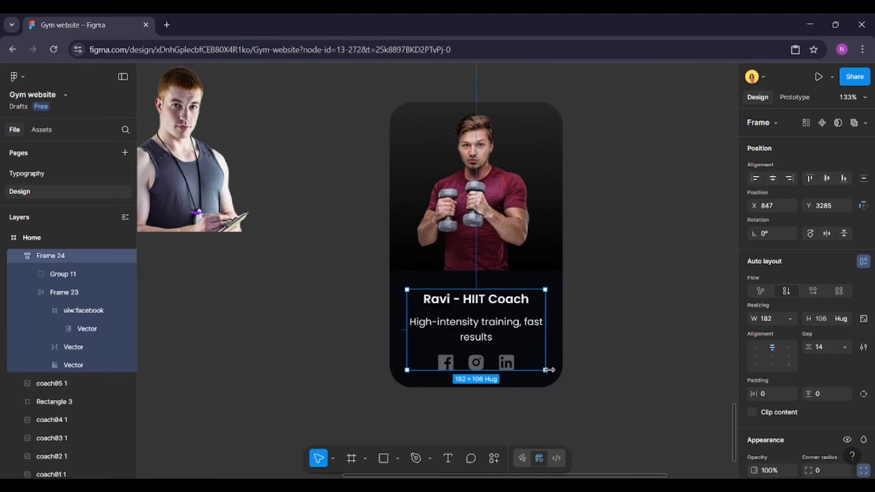
Group all elements of the coach card together
left_click(597, 333)
scroll(597, 333, "down", 3)
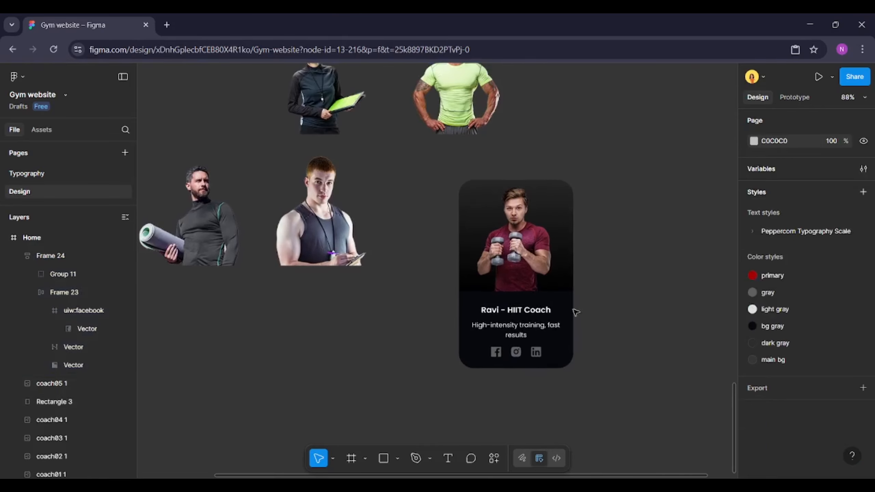
scroll(456, 169, "up", 1)
left_click_drag(456, 169, 594, 385)
key("ctrl+g")
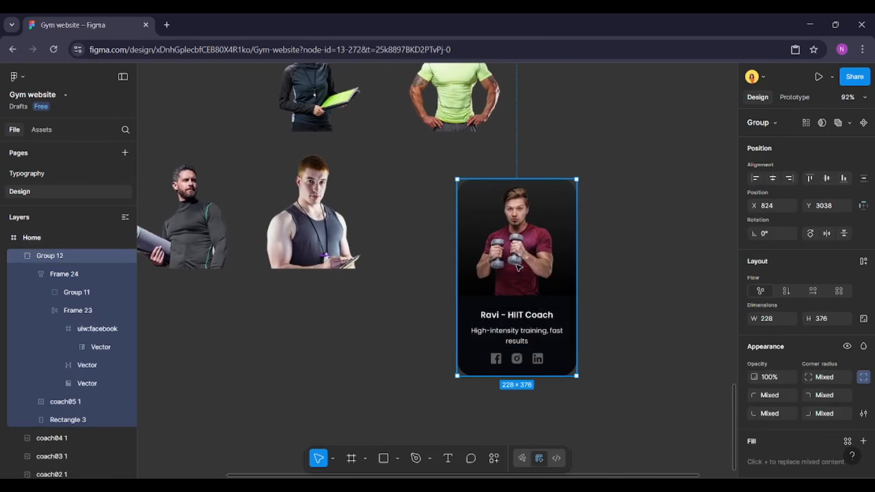
Move the grouped coach card to the left side of the featured coaches section, below the heading
scroll(517, 267, "down", 3)
left_click_drag(533, 245, 303, 139)
scroll(303, 139, "up", 5)
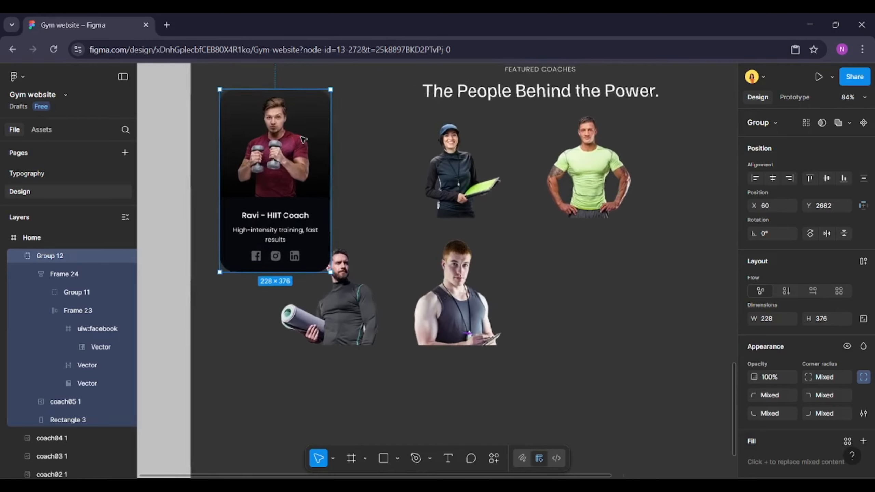
left_click(295, 254, "ctrl")
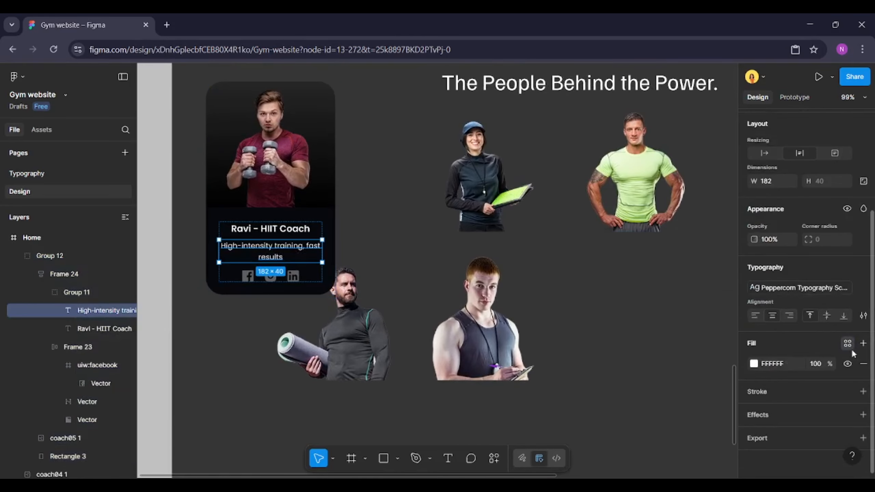
left_click(851, 347)
left_click(648, 350)
left_click(405, 237)
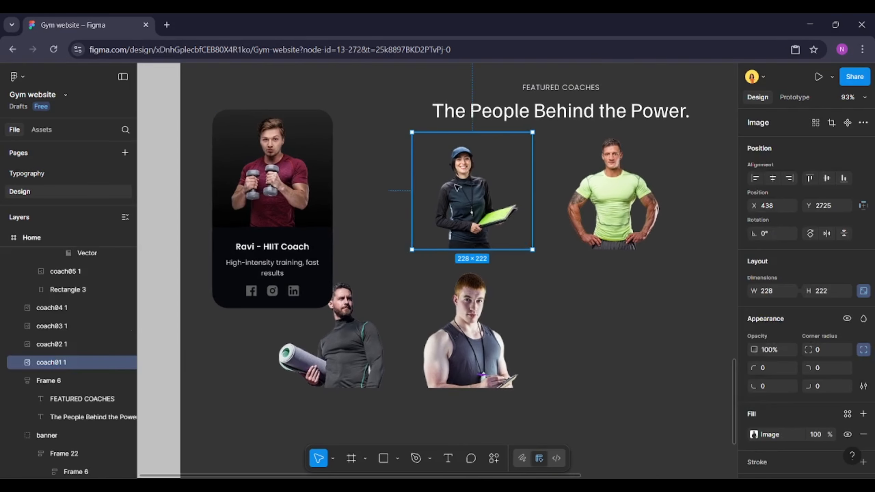
Move the woman coach and the green-shirt coach images down into a row beside the other coaches
left_click_drag(472, 187, 553, 319)
left_click(579, 188)
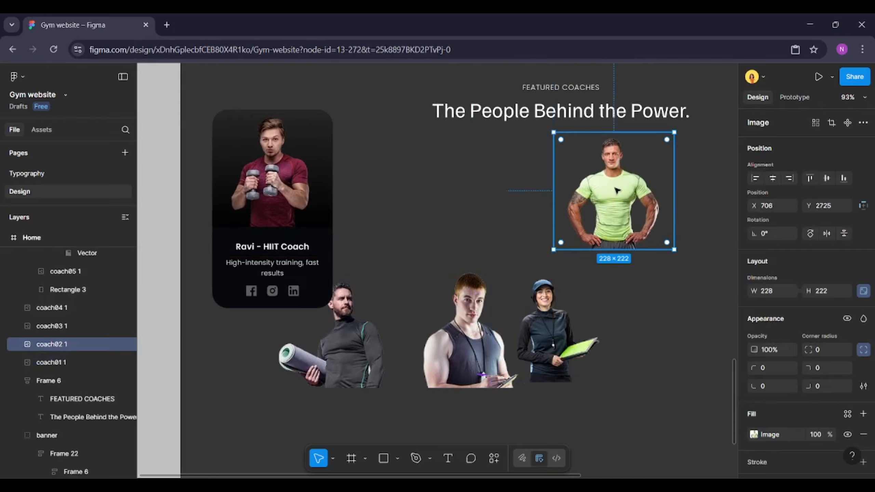
left_click_drag(617, 190, 653, 343)
Set the gap between the social icons to 12
left_click(263, 291)
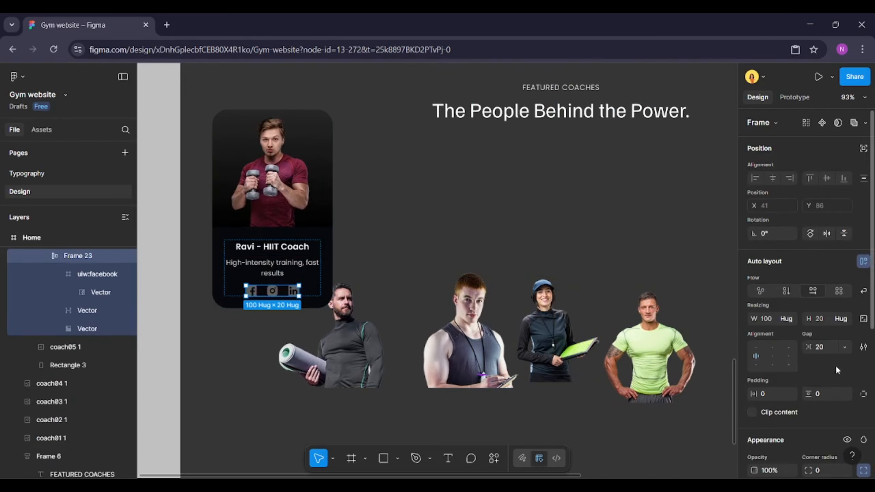
left_click(831, 345)
type("12")
key("Return")
Move the bearded coach image lower beneath the card
left_click(476, 276)
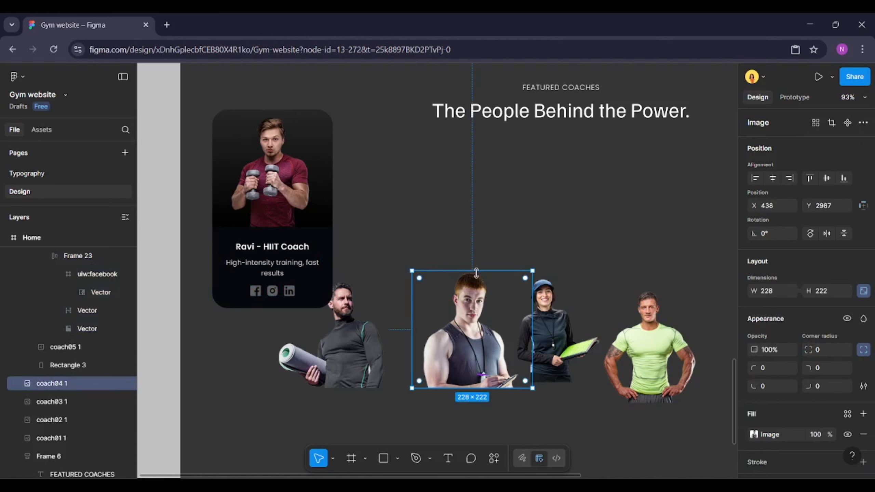
left_click(400, 243)
scroll(401, 242, "up", 1)
left_click(347, 343)
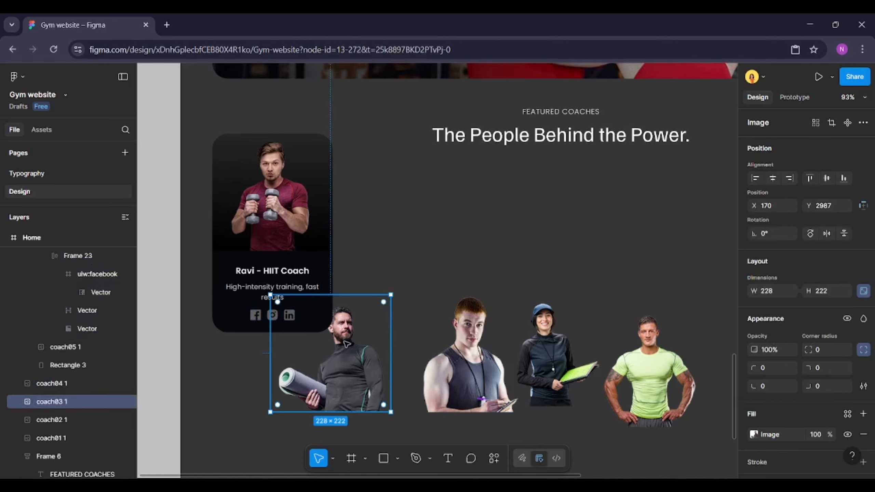
left_click_drag(350, 361, 352, 421)
Widen the card's background rectangle to 248
scroll(307, 276, "up", 2)
double_click(344, 297)
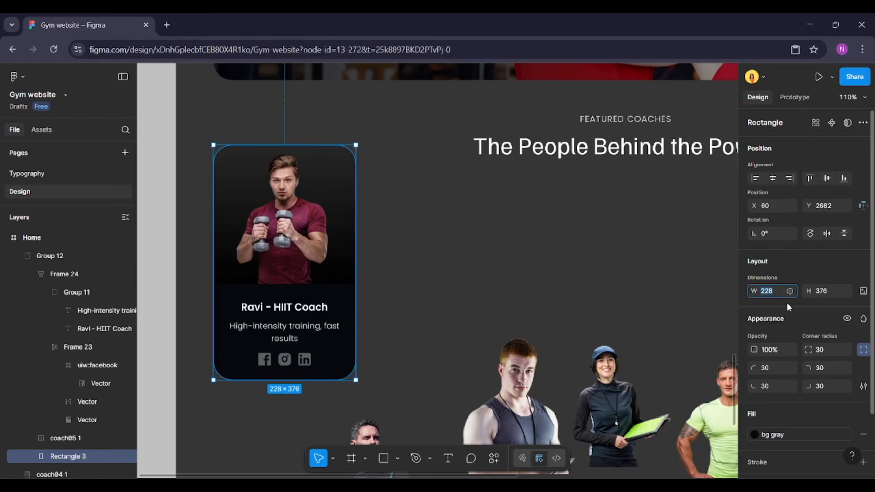
type("248")
key("Return")
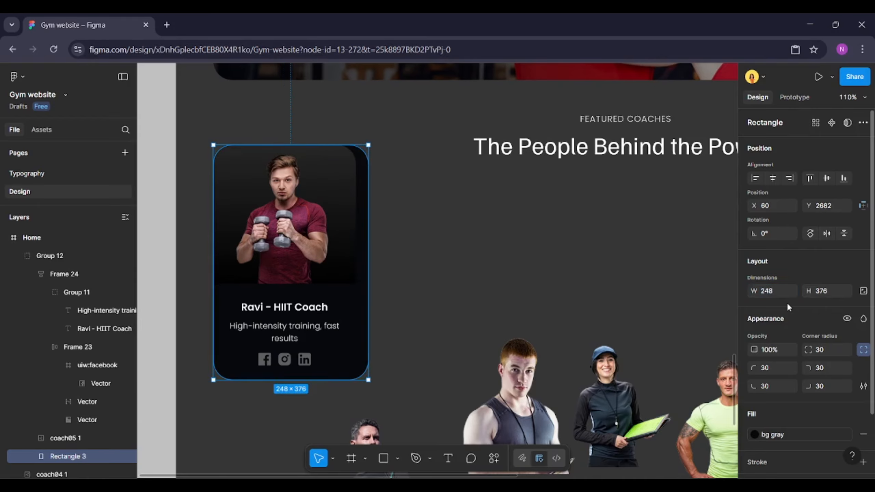
Set the coach photo's corner radius to 30 on all corners
left_click(339, 255)
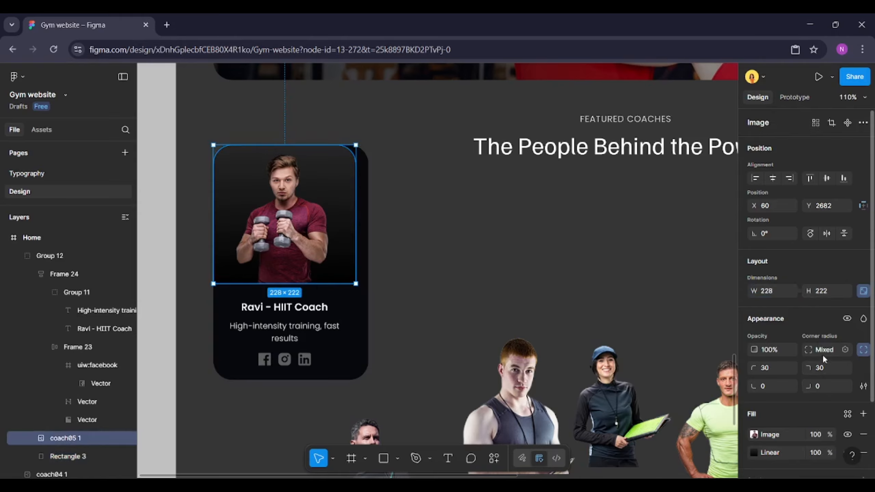
type("30")
key("Return")
Center the coach photo, text frame and card background horizontally with each other
left_click(307, 322, "shift")
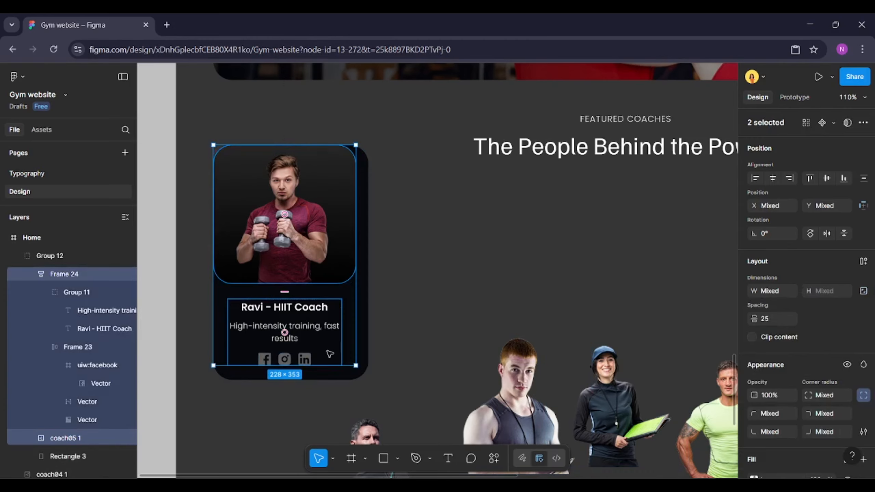
left_click(359, 372, "shift")
left_click(773, 178)
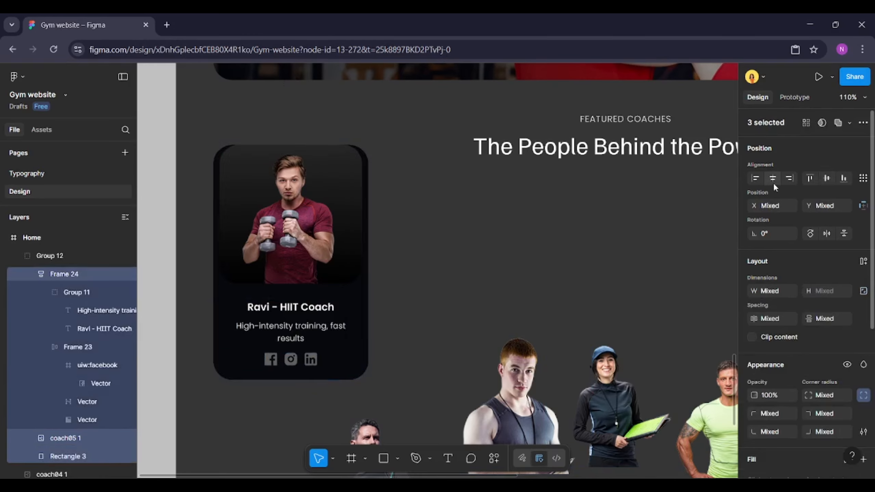
Add a drop shadow to the card background and set its colour to the file's red primary colour
left_click(351, 273)
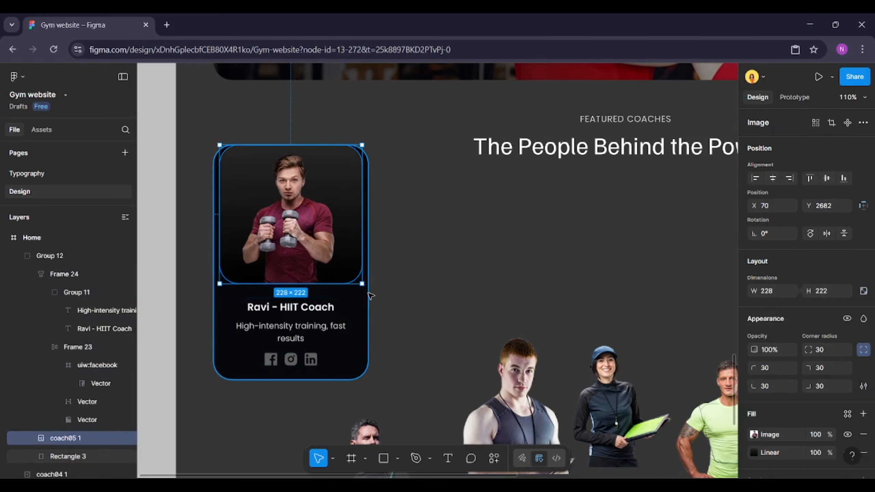
key("shift+Down")
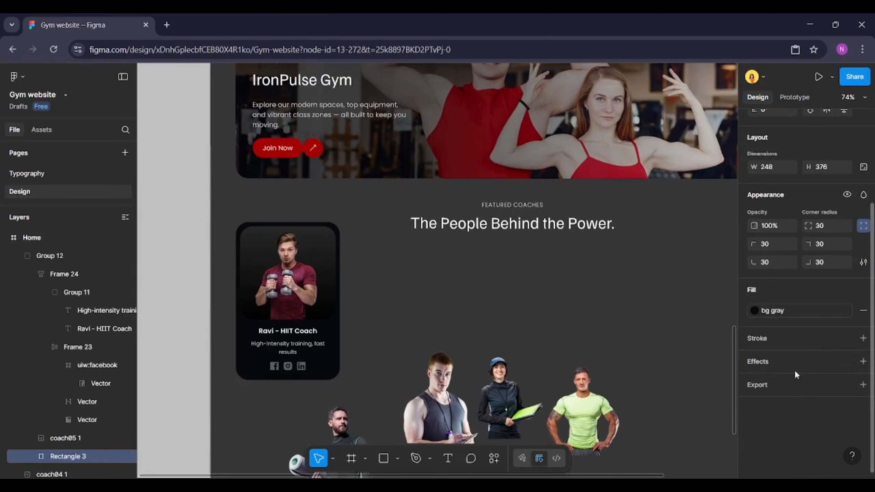
left_click(781, 363)
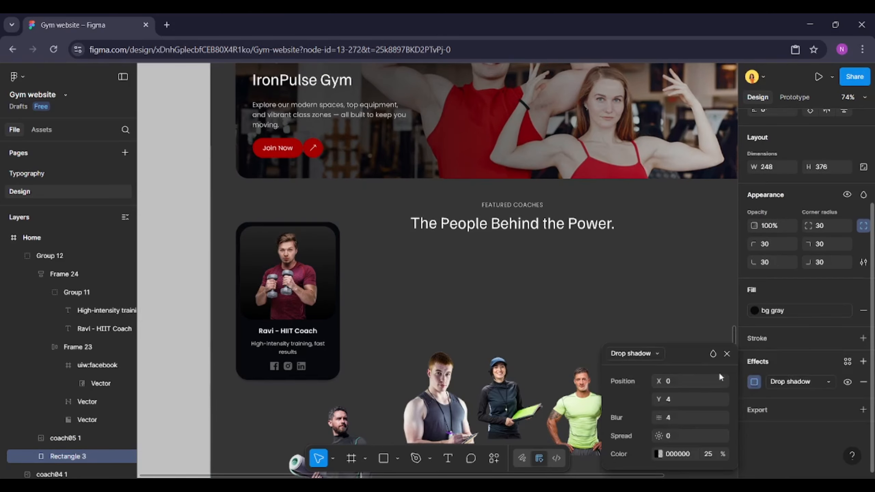
left_click(658, 454)
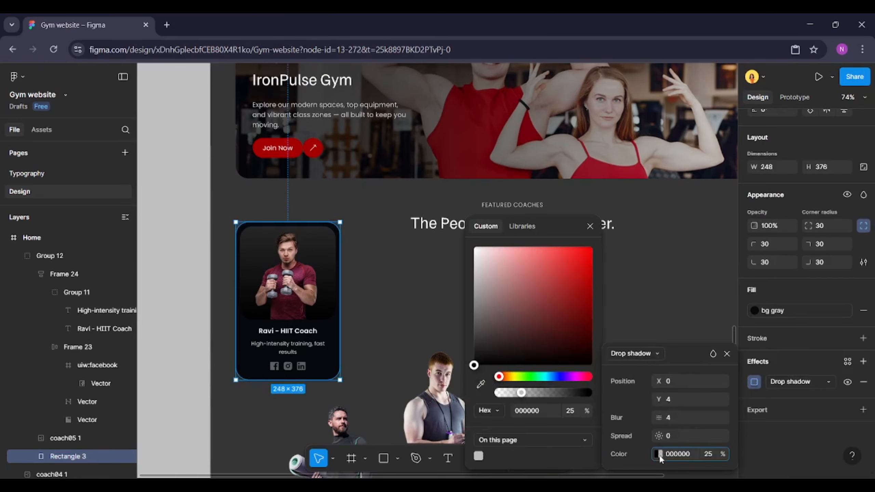
left_click(498, 442)
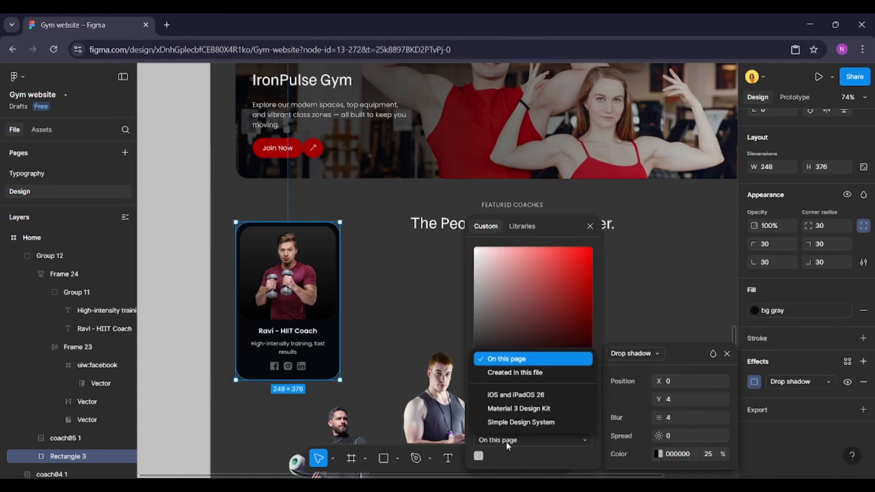
left_click(518, 374)
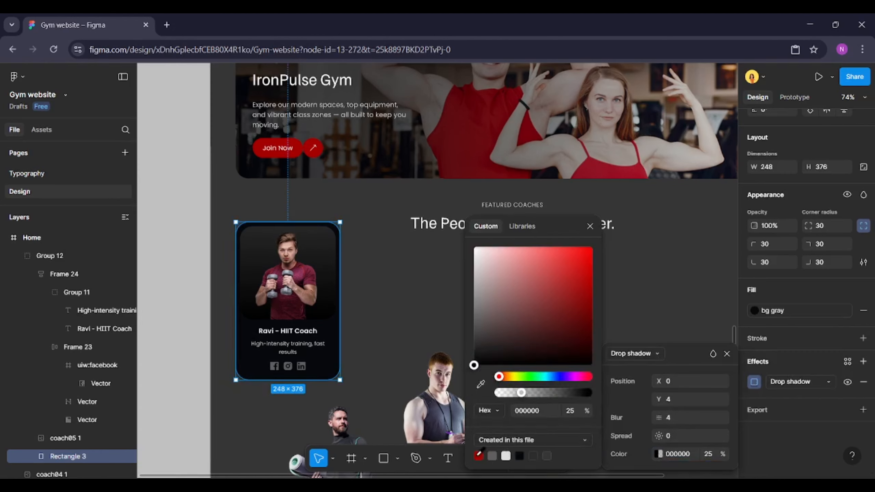
left_click(479, 455)
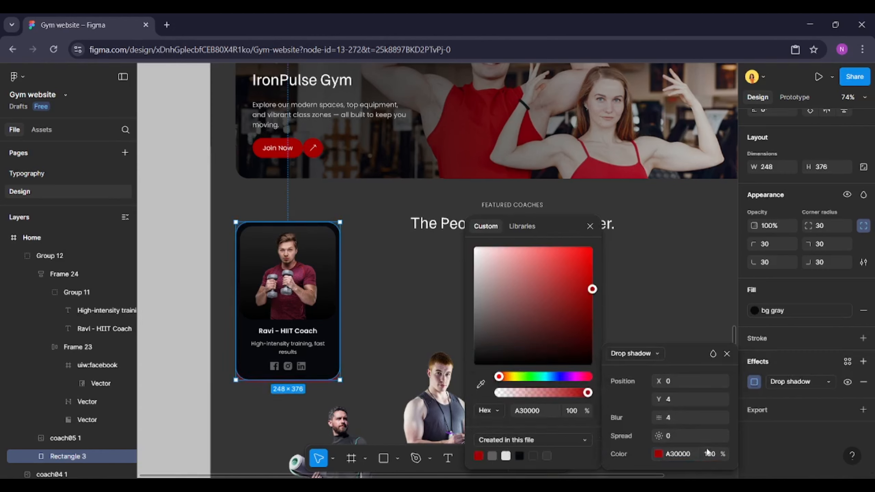
Set the drop shadow colour's opacity to 30% and close the shadow settings
left_click(716, 455)
type("50")
key("Return")
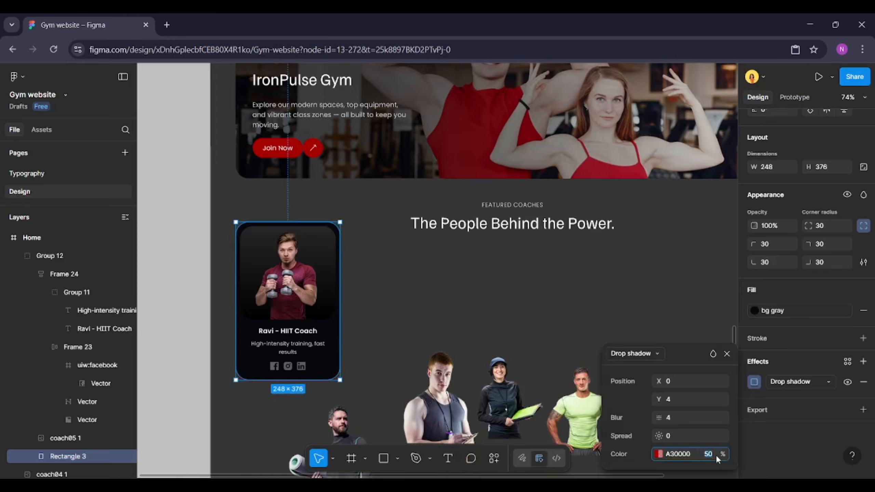
type("12")
key("Return")
type("30")
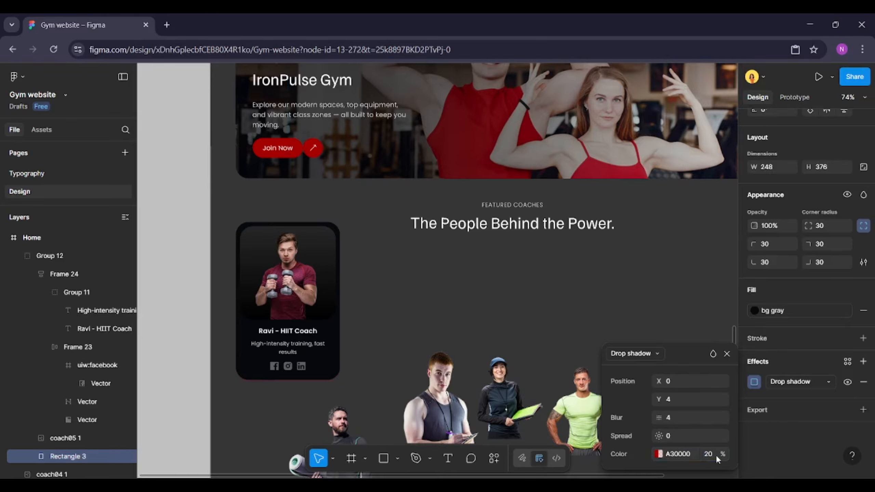
key("Return")
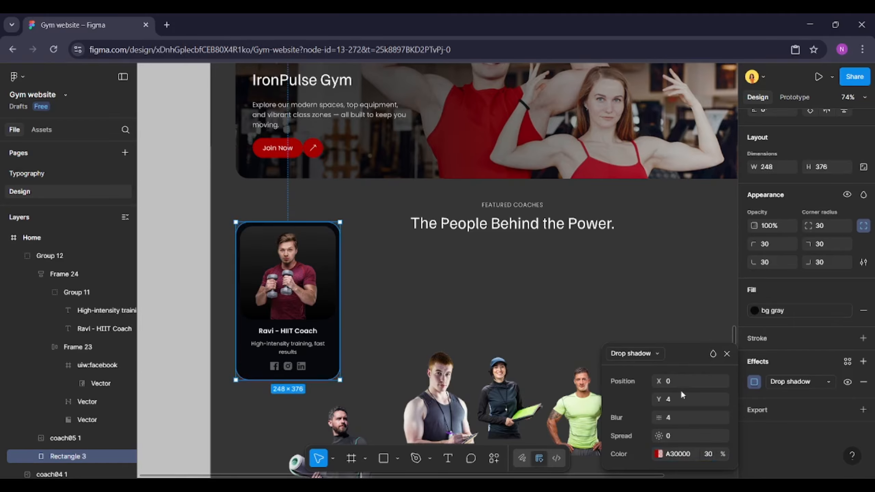
left_click(727, 355)
left_click(379, 274)
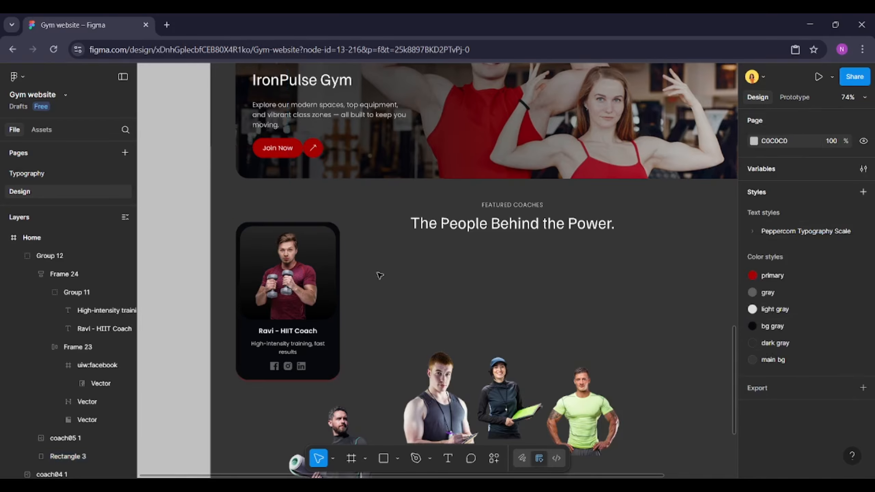
scroll(379, 274, "down", 2)
left_click(272, 286)
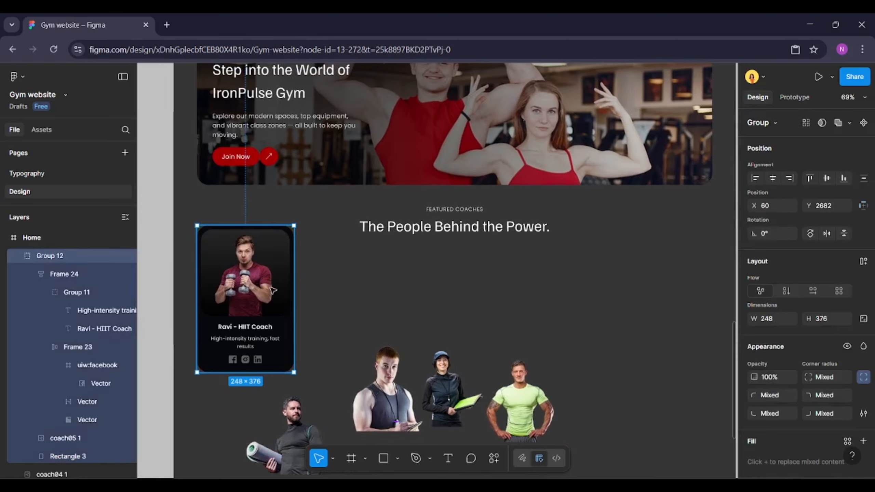
Duplicate the coach card to the right to make a row of five identical cards
left_click_drag(272, 291, 380, 297)
key("ctrl+d")
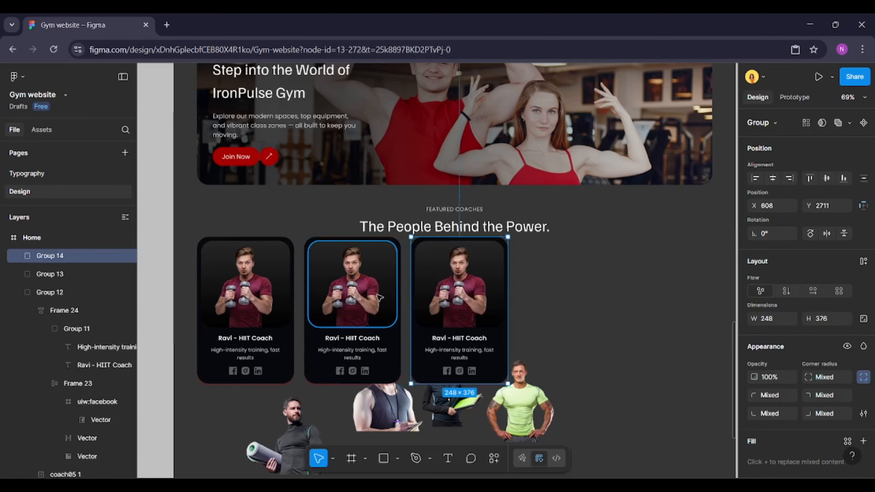
key("ctrl+d")
key("ctrl+d")
Replace the second card's photo with the coach holding a yoga mat, removing the loose image
scroll(341, 359, "down", 1)
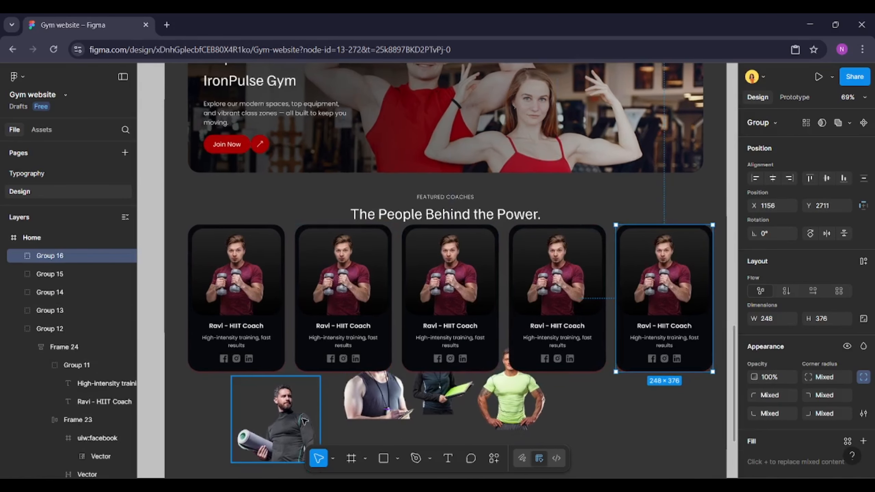
left_click(304, 420)
right_click(304, 420)
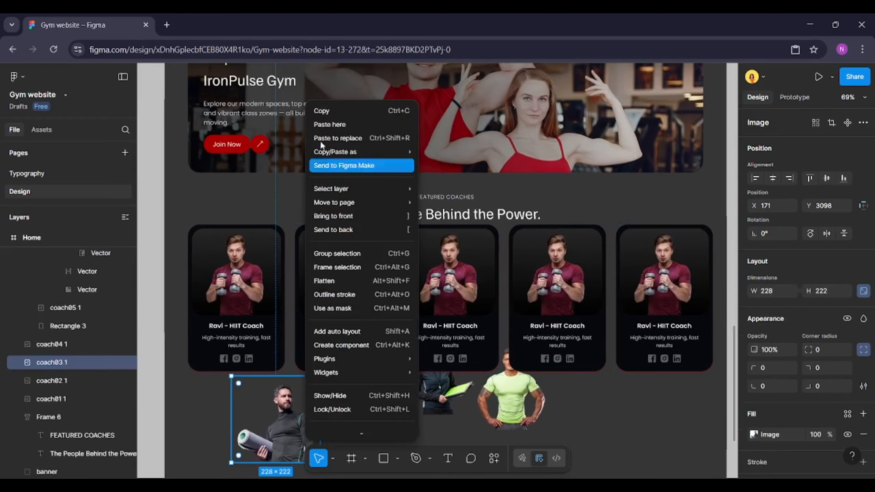
left_click(331, 114)
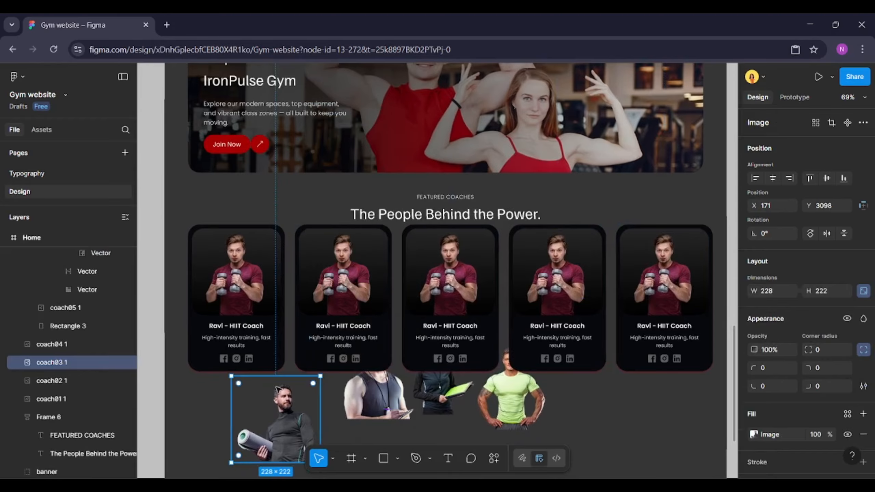
key("Delete")
double_click(368, 262)
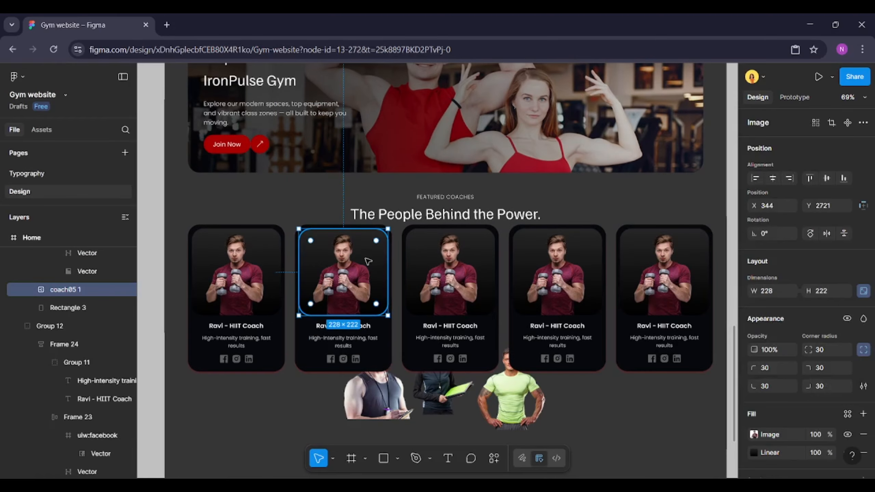
right_click(368, 261)
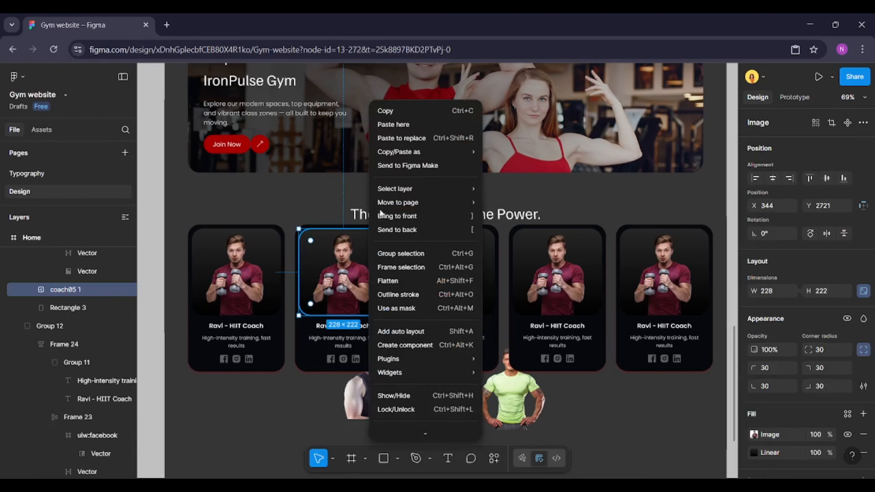
left_click(420, 137)
Replace the third card's photo with the coach holding a tablet, removing the loose image
left_click(383, 388)
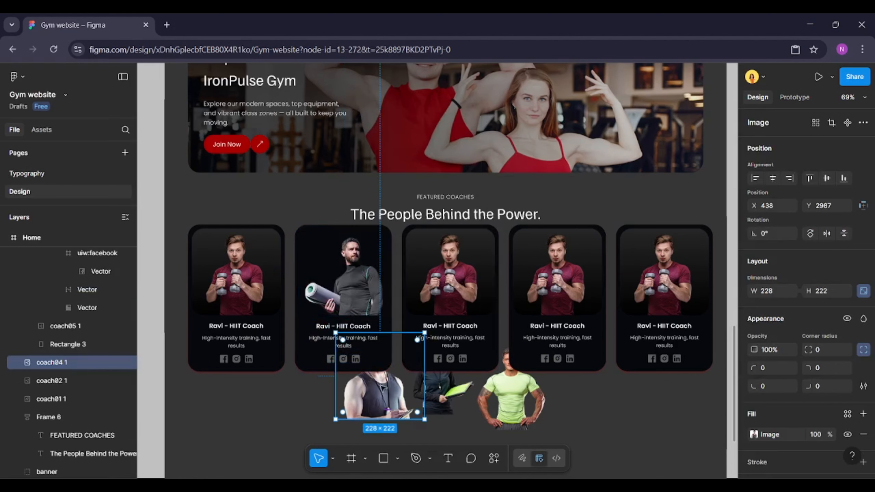
key("Delete")
double_click(465, 254)
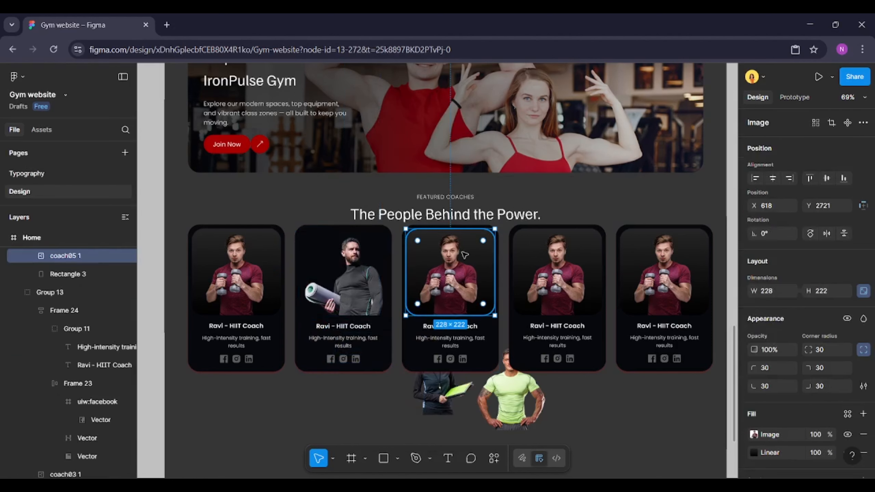
key("ctrl+shift+r")
Replace the fourth card's photo with the female coach holding a clipboard
left_click(440, 392)
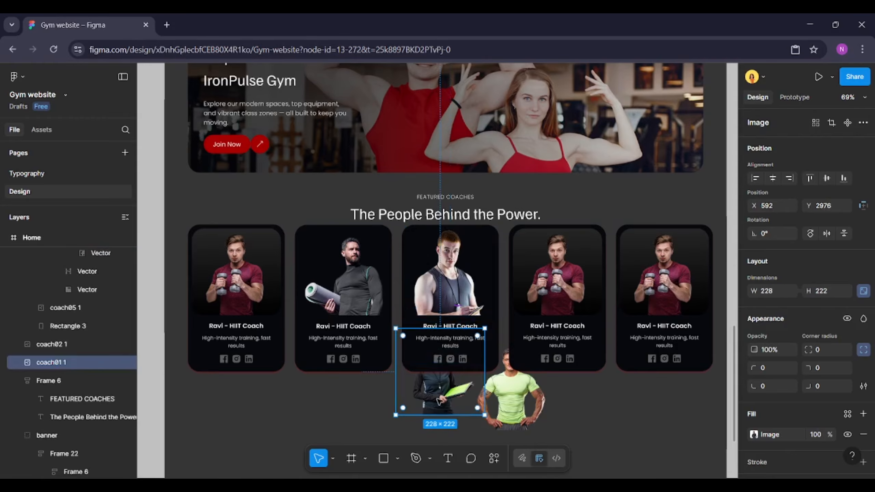
key("ctrl+x")
double_click(545, 282)
key("ctrl+shift+r")
Replace the fifth card's photo with the coach in the green shirt
left_click(513, 424)
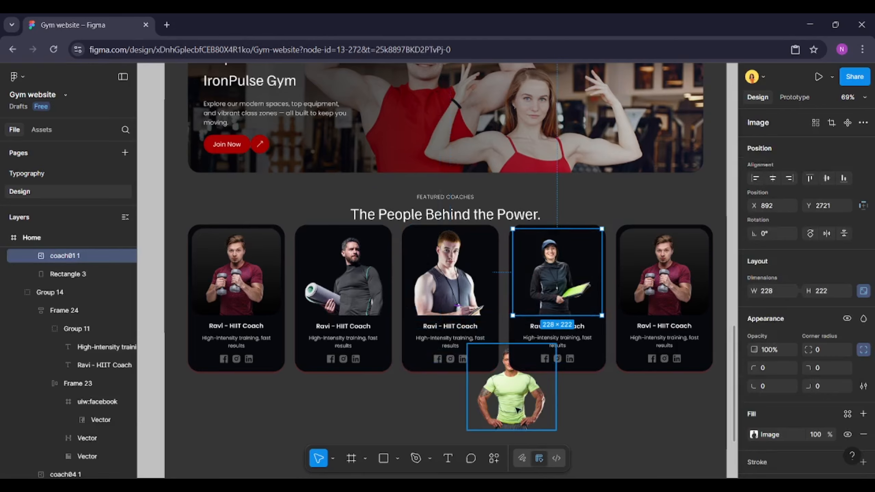
key("ctrl+x")
double_click(652, 279)
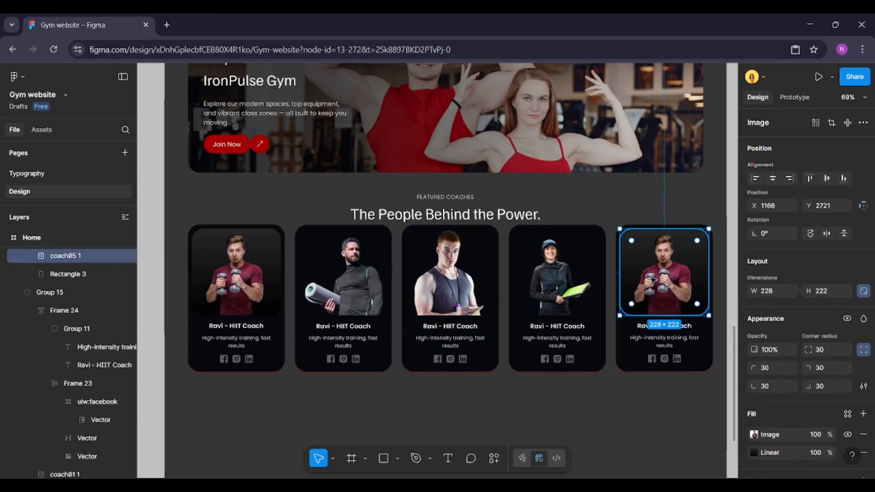
key("ctrl+shift+r")
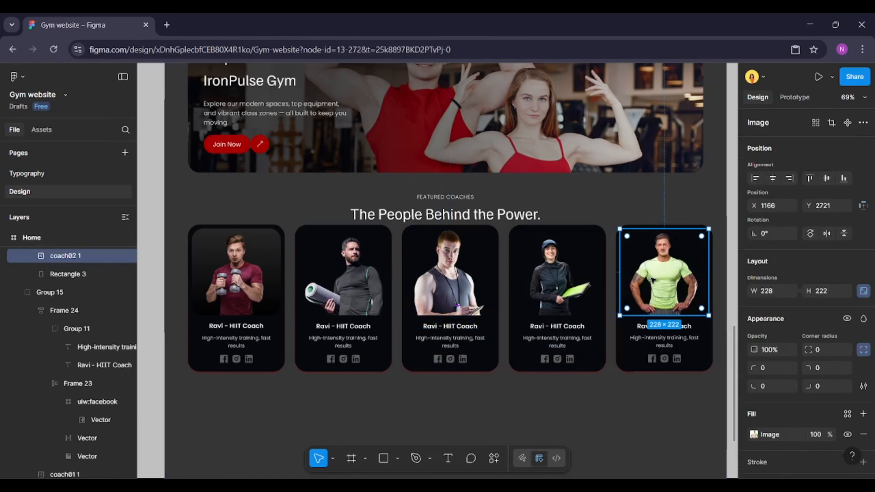
Copy the first photo's linear gradient fill and paste it onto the other four coach photos
left_click(243, 271)
scroll(851, 345, "down", 3)
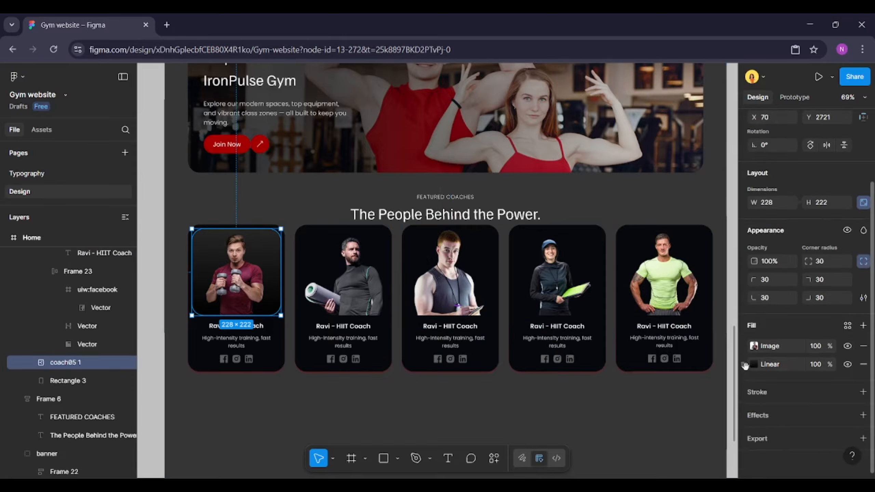
left_click(745, 365)
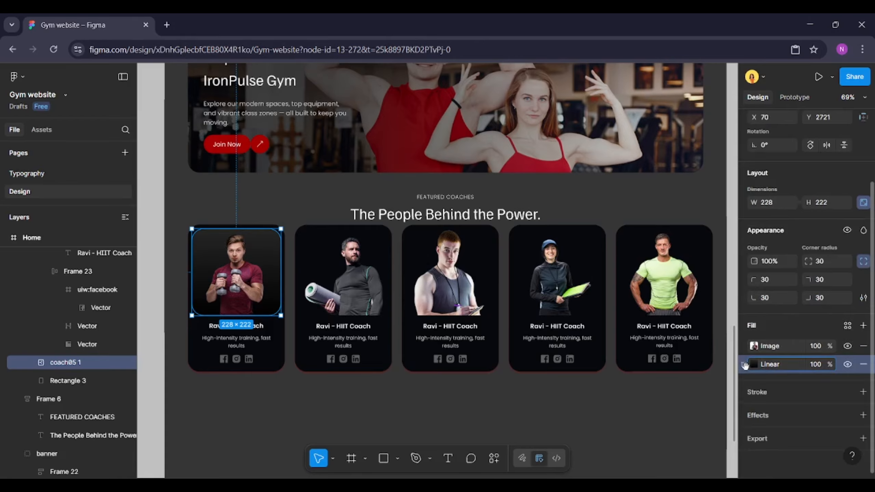
left_click(354, 283)
key("ctrl+v")
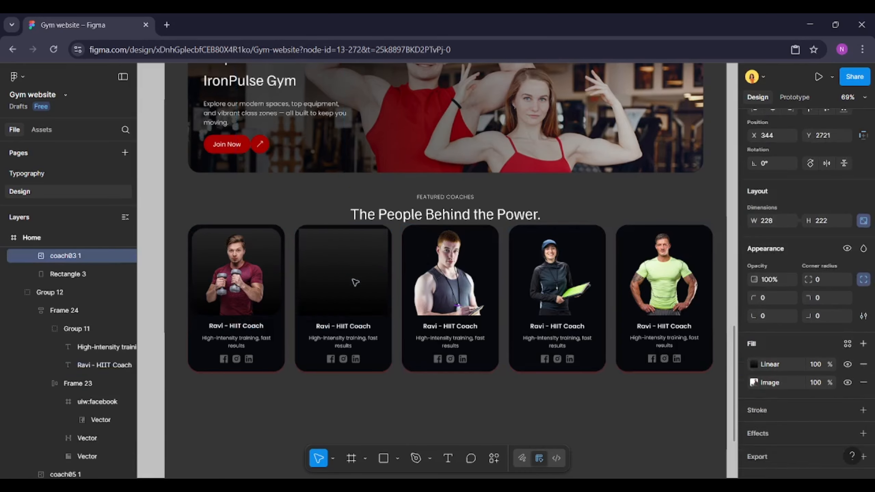
left_click(460, 285)
key("ctrl+v")
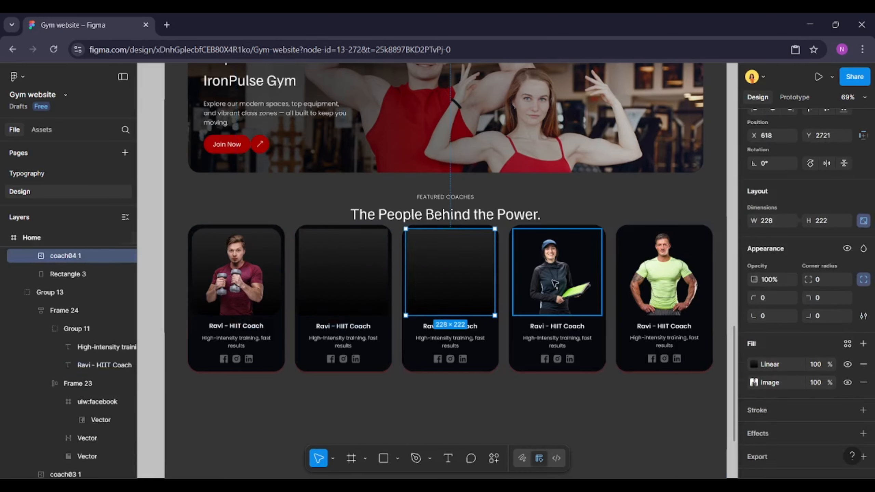
left_click(556, 283)
key("ctrl+v")
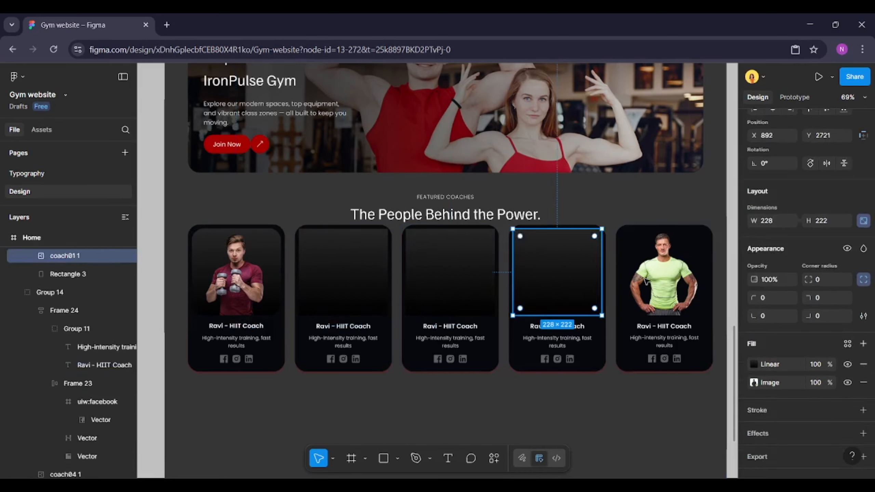
left_click(669, 281)
key("ctrl+v")
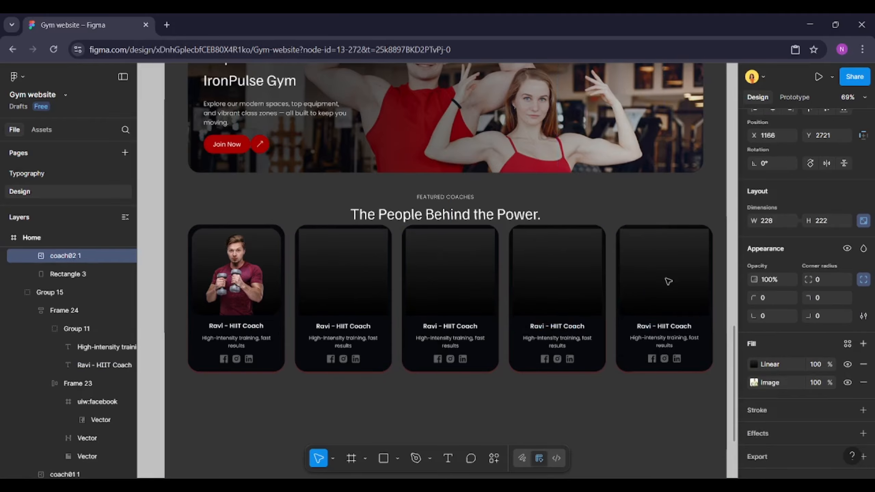
Move the gradient fill beneath the image fill on the other four coach photos
left_click_drag(742, 365, 742, 385)
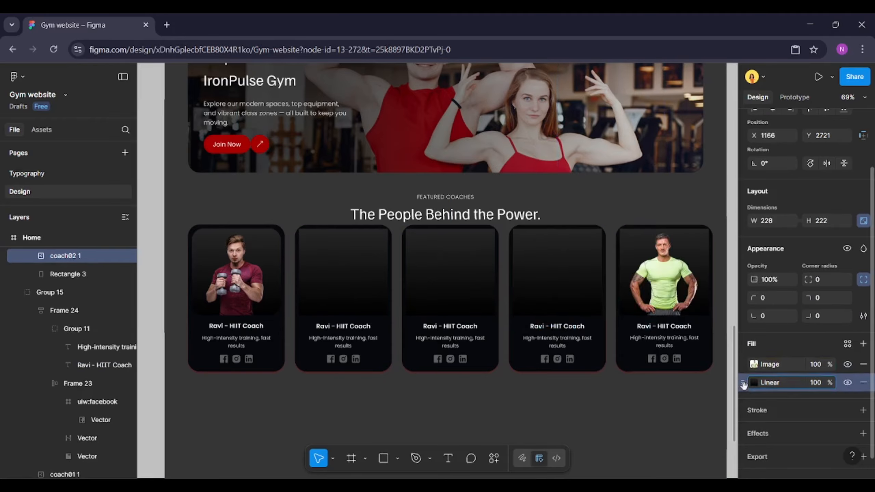
left_click(550, 267)
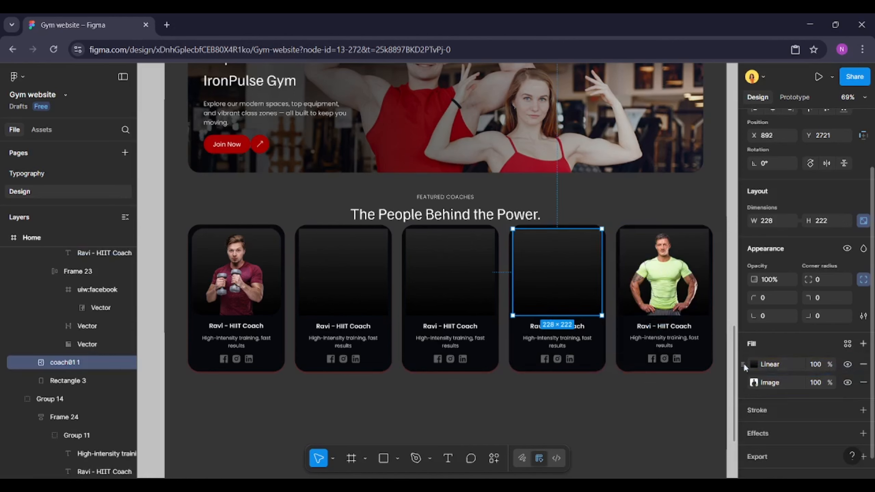
left_click_drag(743, 364, 745, 383)
left_click(450, 269)
left_click(350, 265)
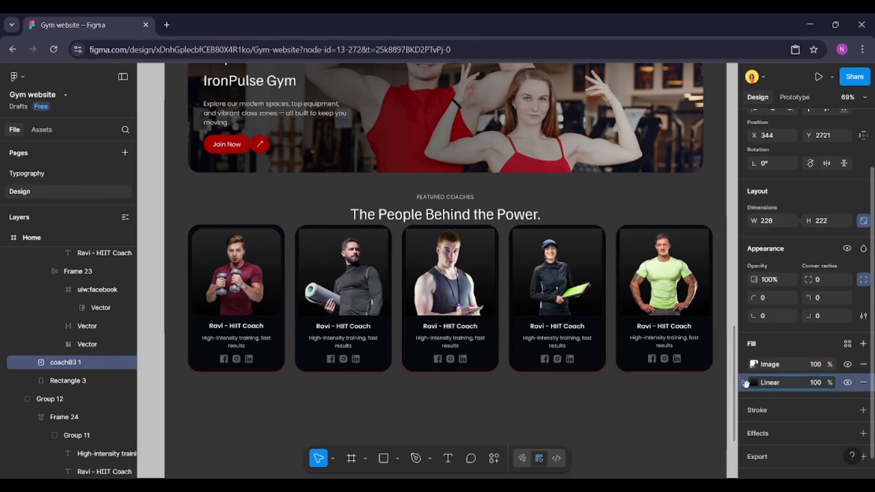
Select all five coach photos and set their corner radius to 20
left_click(662, 269)
left_click(551, 264, "shift")
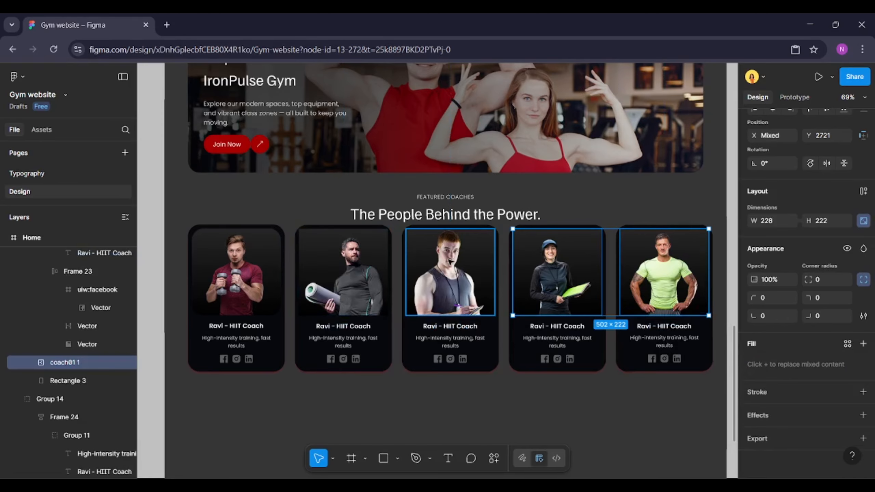
left_click(466, 264, "shift")
left_click(350, 275, "shift")
left_click(263, 277, "shift")
left_click(262, 277, "shift")
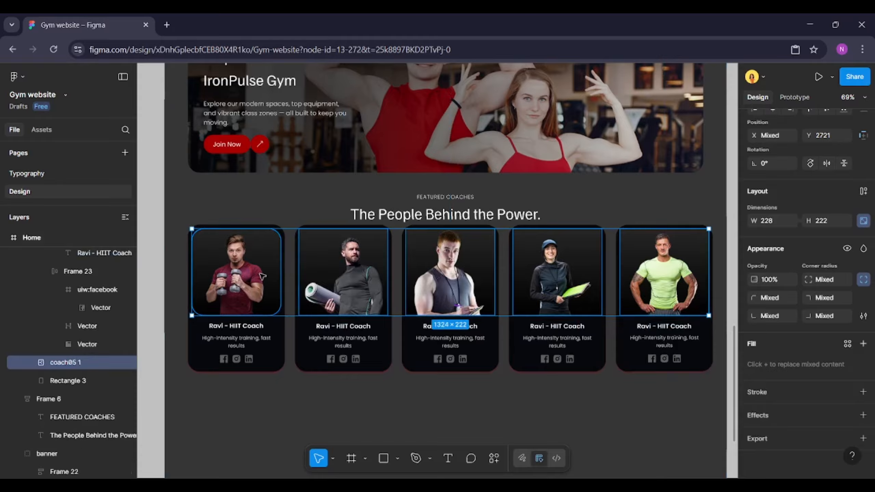
left_click(825, 279)
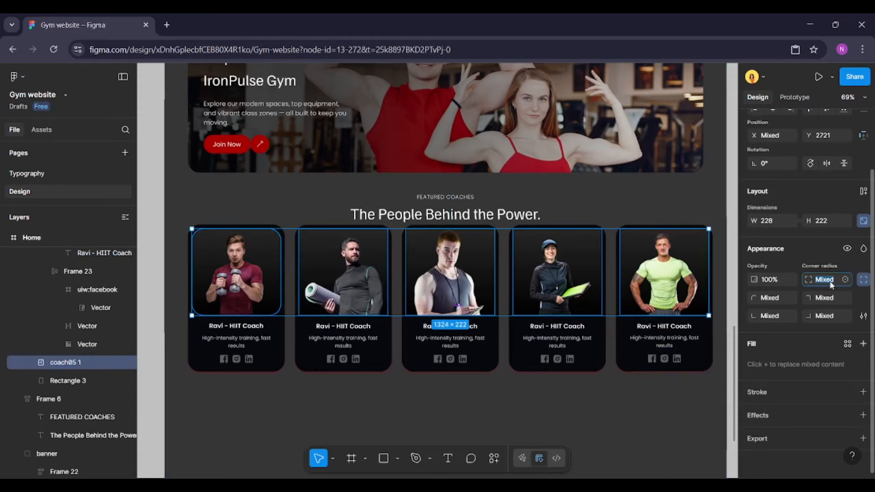
type("20")
key("Return")
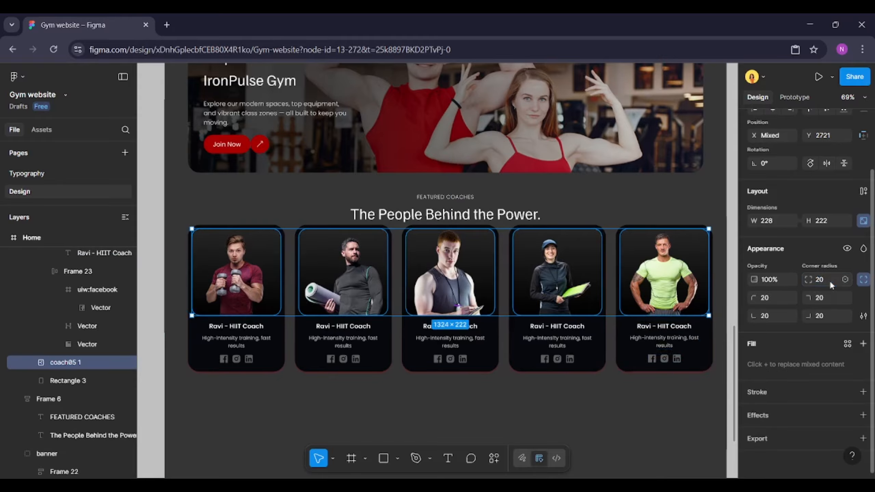
Rename the fourth card's coach title to "Maya - Yoga Instructor"
left_click(625, 360)
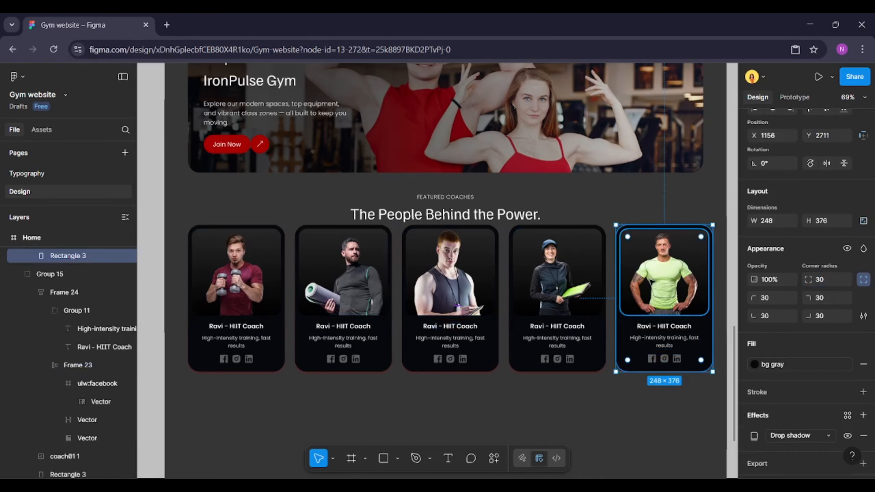
left_click(653, 283)
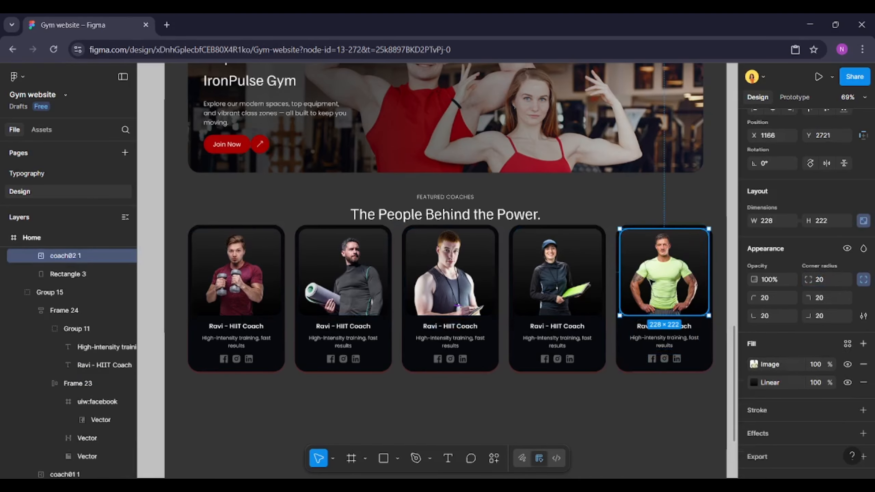
left_click(599, 394)
double_click(557, 326)
scroll(560, 326, "up", 3)
type("Maya - Yoga Instructor")
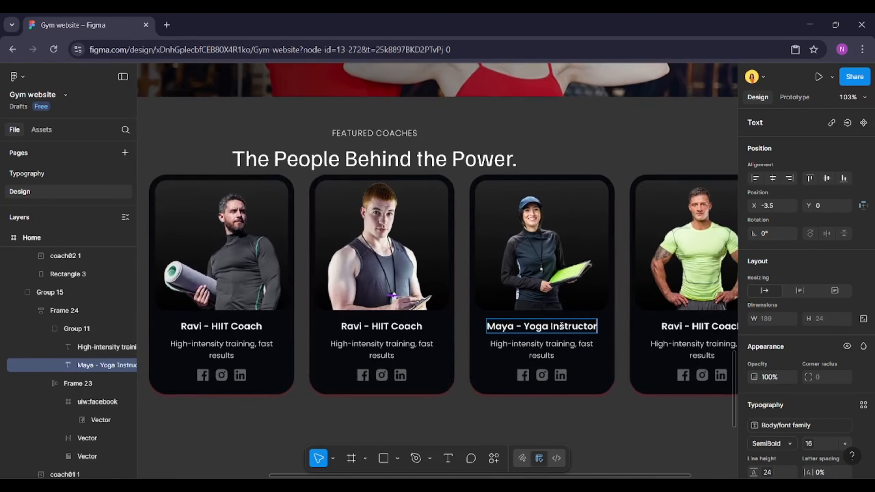
Rename the fifth card's coach title to "Kamal - Strength Trainer"
double_click(675, 326)
scroll(681, 333, "right", 3)
type("Kama")
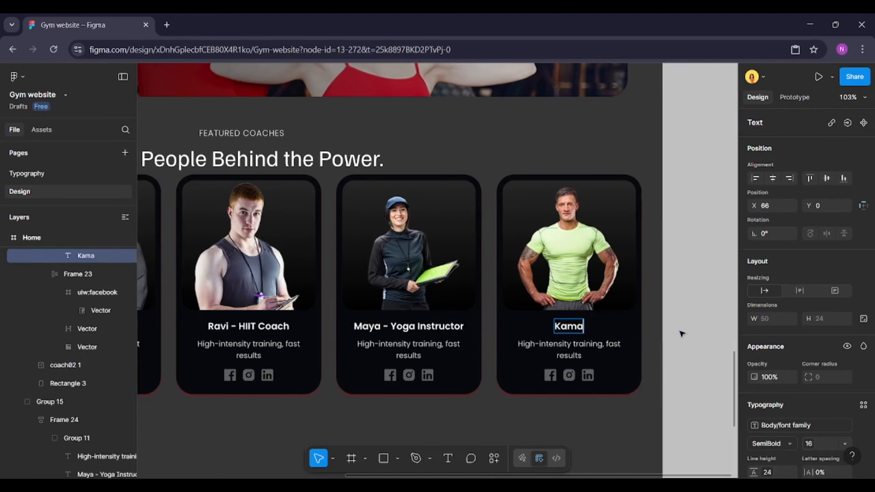
type("l - Strength Trainer")
Rename the second card's coach title to "Dan - Mindset Coach"
scroll(695, 342, "down", 3)
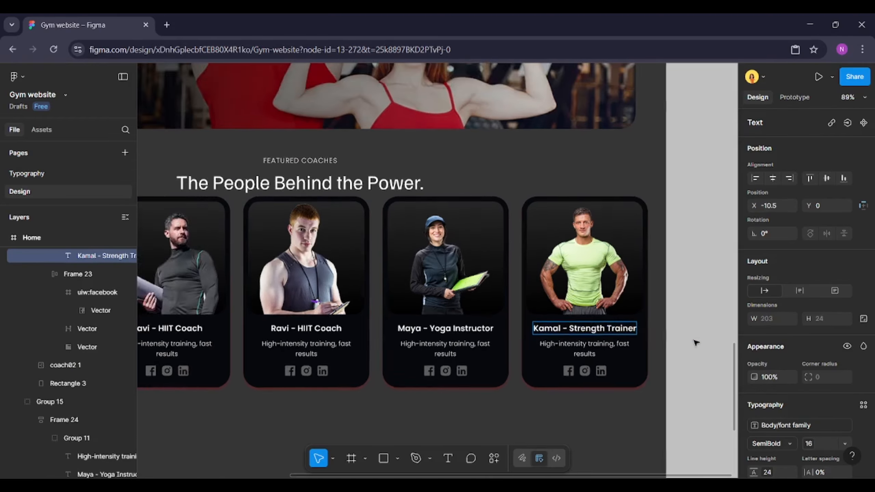
scroll(695, 342, "left", 4)
double_click(355, 300)
type("Dan - Mindset Coach")
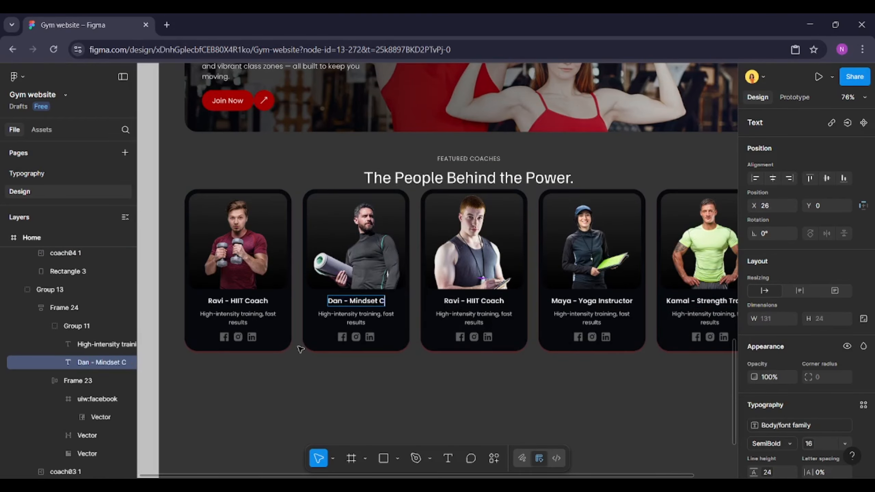
Rename the third card's coach title to "Ayesh - Cardio Expert"
double_click(478, 301)
type("Ayesh - Ca")
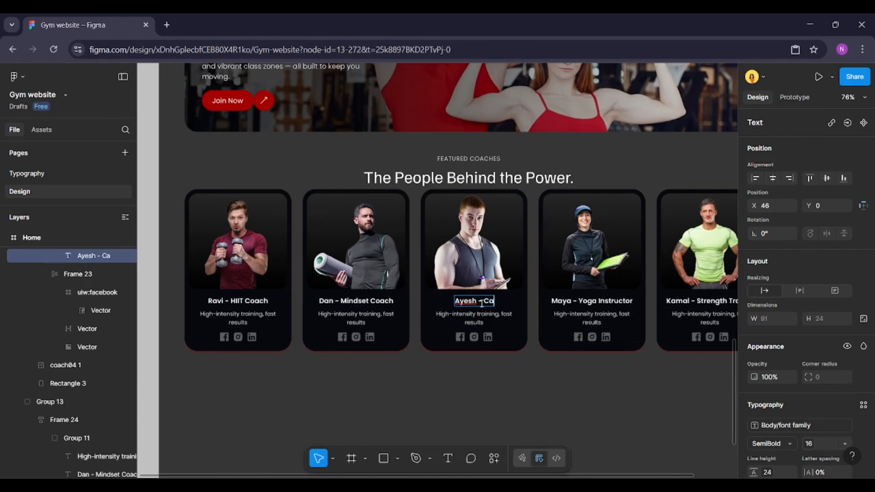
type("rdio Expert")
scroll(300, 311, "down", 3)
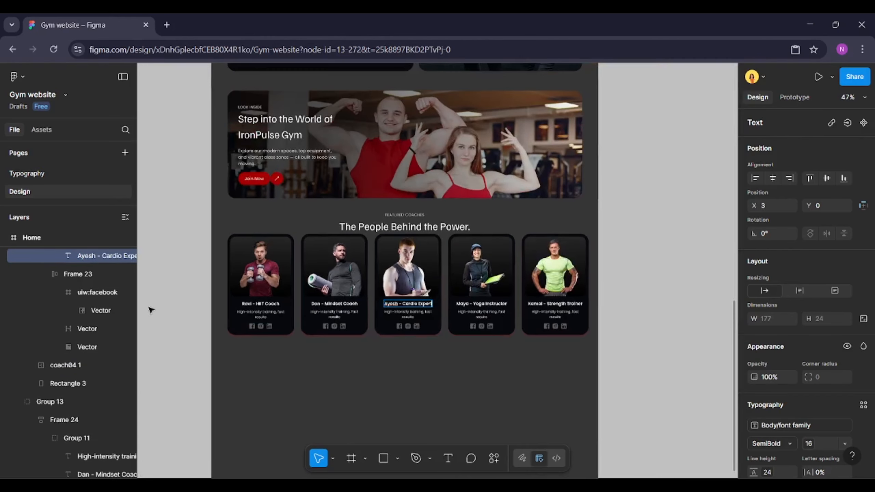
left_click(176, 313)
scroll(190, 313, "up", 3)
scroll(208, 313, "down", 3)
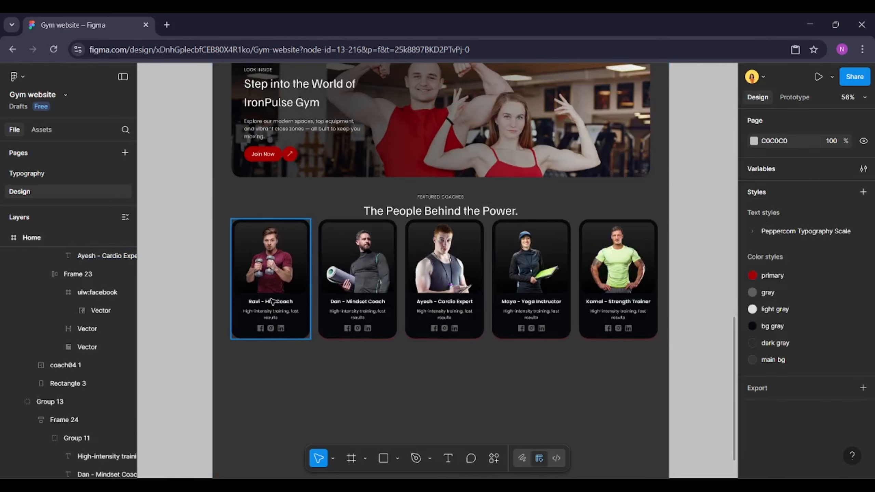
left_click_drag(209, 313, 614, 295)
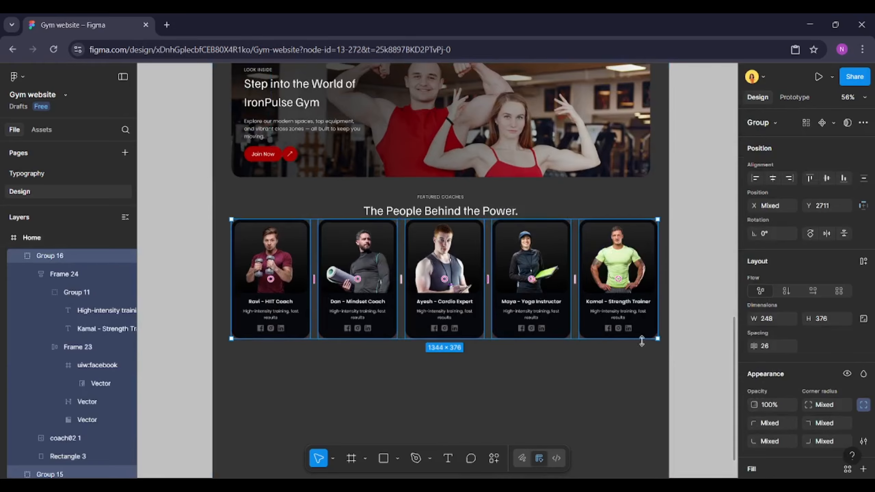
right_click(614, 310)
left_click(635, 274)
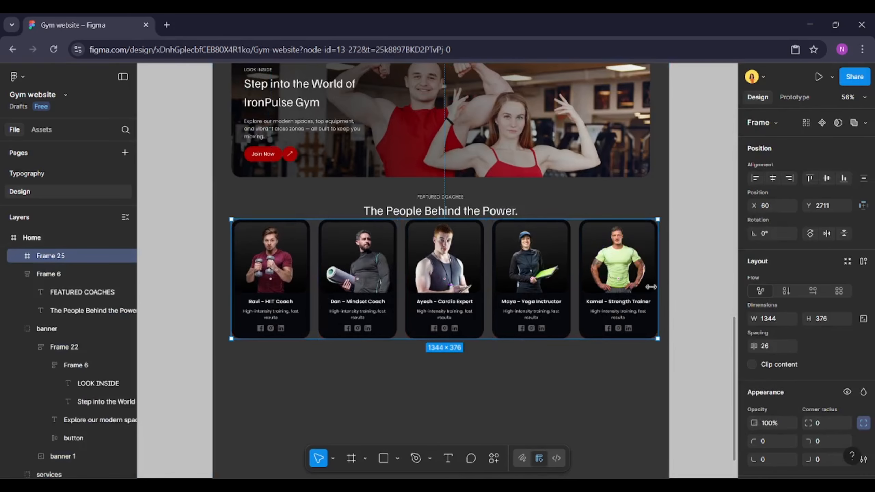
key("ctrl+z")
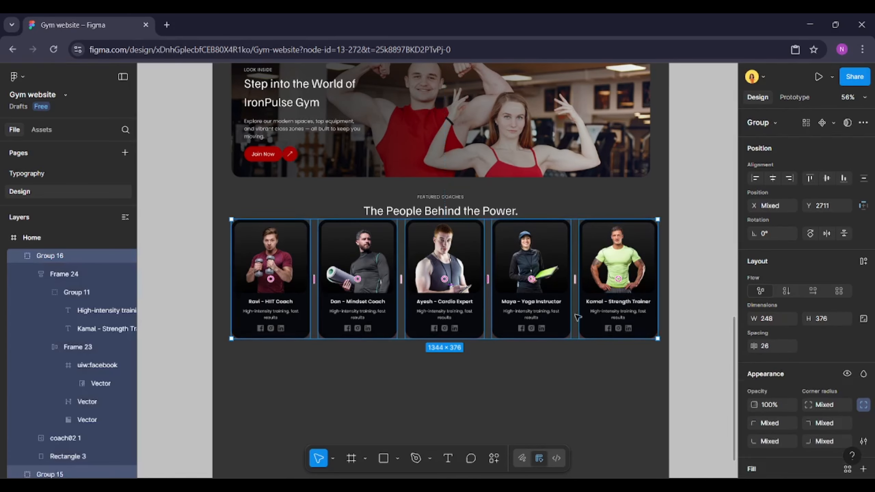
Add auto layout to the five selected coach cards and set the frame's width to 1320
left_click(862, 262)
left_click(776, 319)
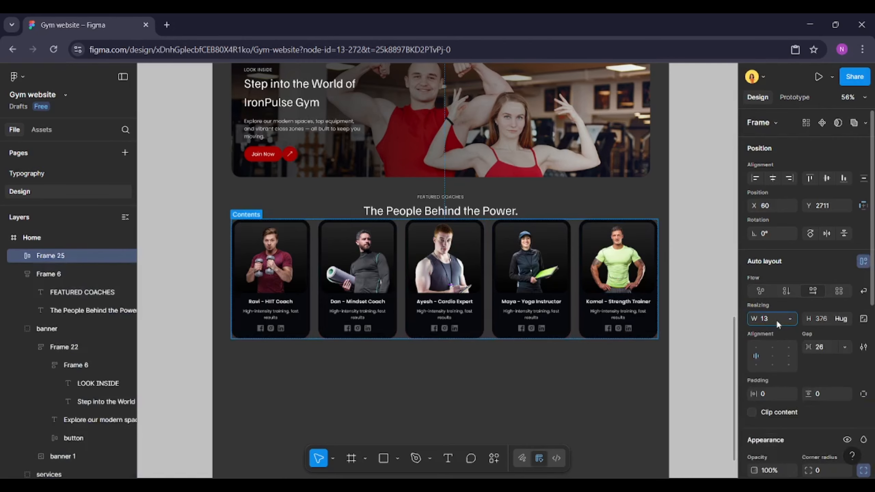
type("1320")
key("Return")
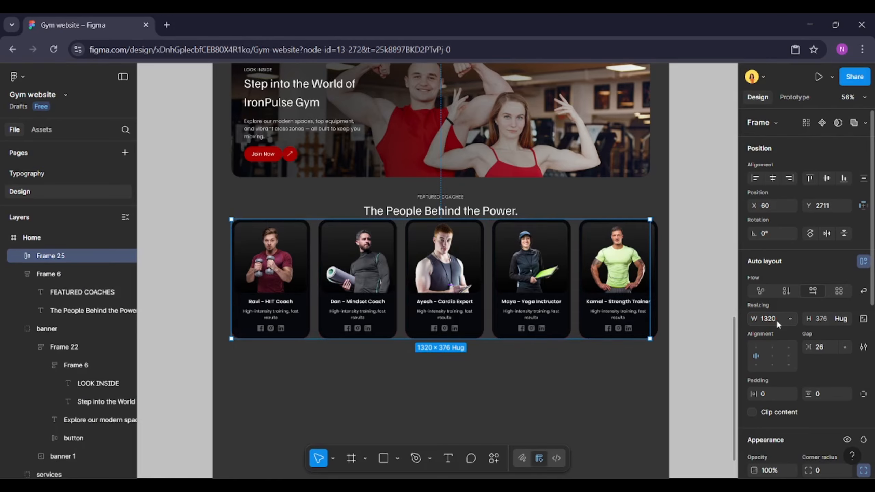
Show the layout guides and set the gap between the coach cards to Auto
key("ctrl+shift+4")
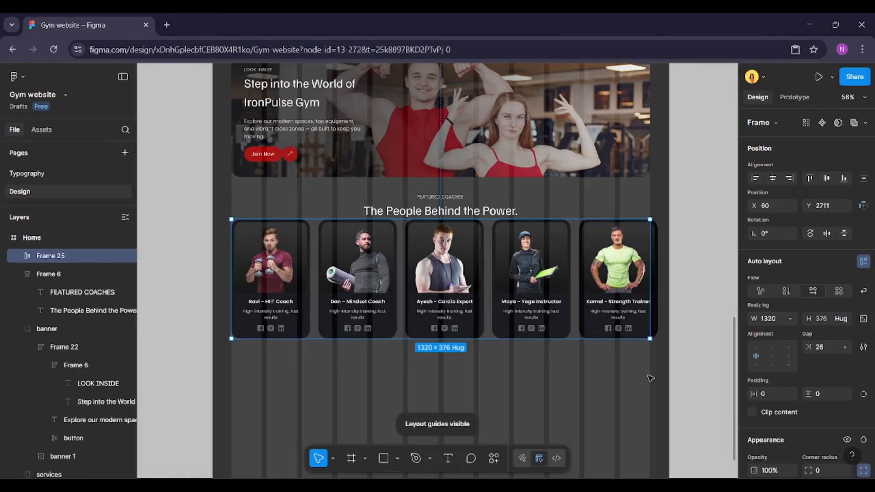
left_click(844, 346)
left_click(823, 363)
key("alt")
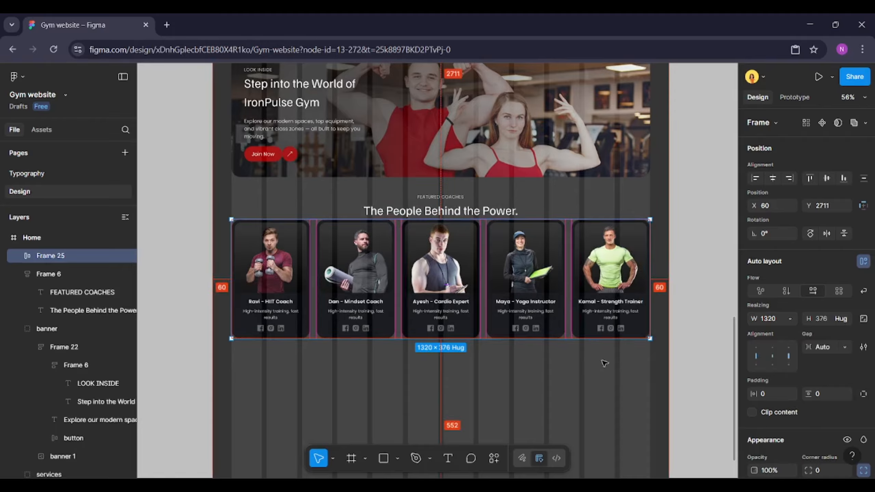
Select the section heading with the card row, space them 32 apart, and group them together
left_click(413, 204, "shift")
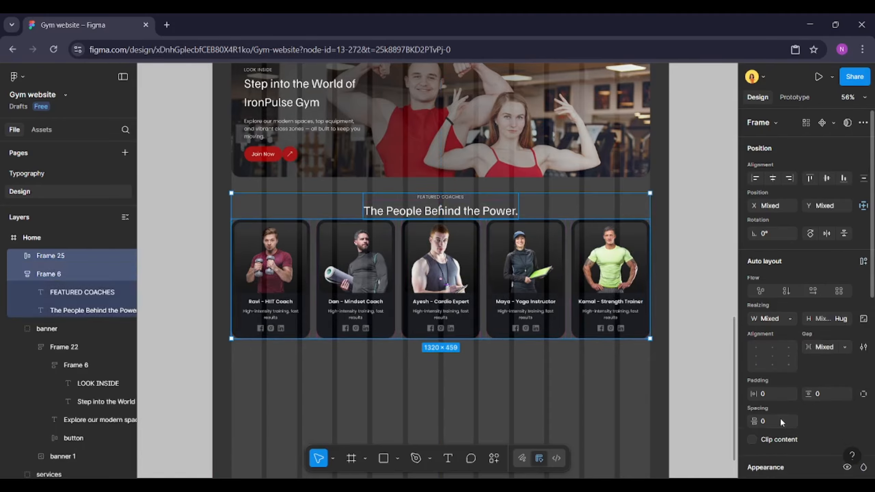
key("Return")
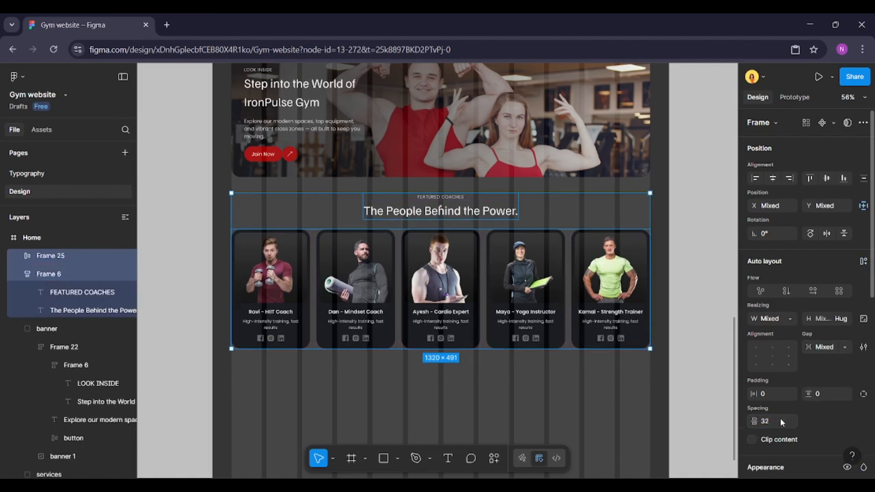
right_click(469, 271)
left_click(500, 258)
Hide the layout guides and rename the new group as coaches
key("ctrl+shift+4")
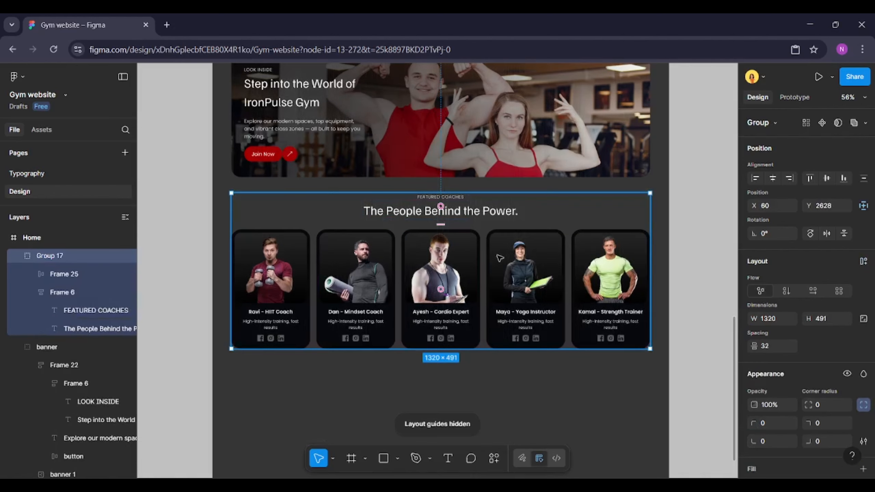
key("ctrl+r")
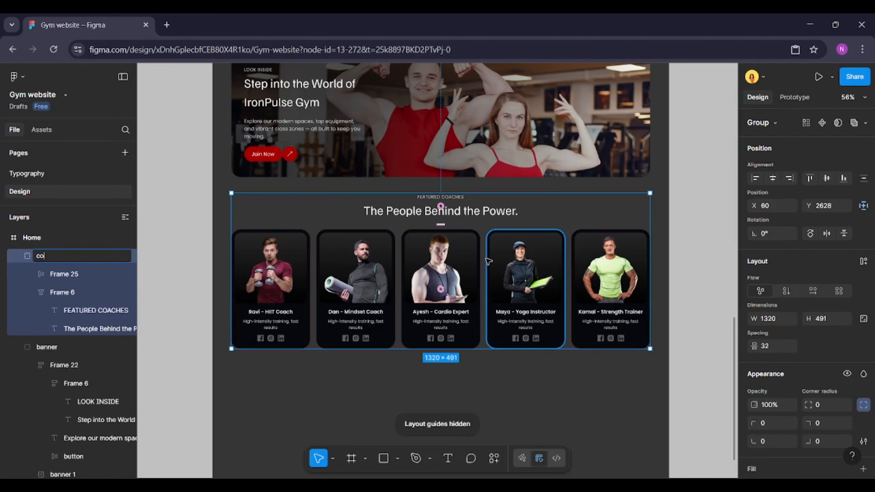
type("coaches")
key("Return")
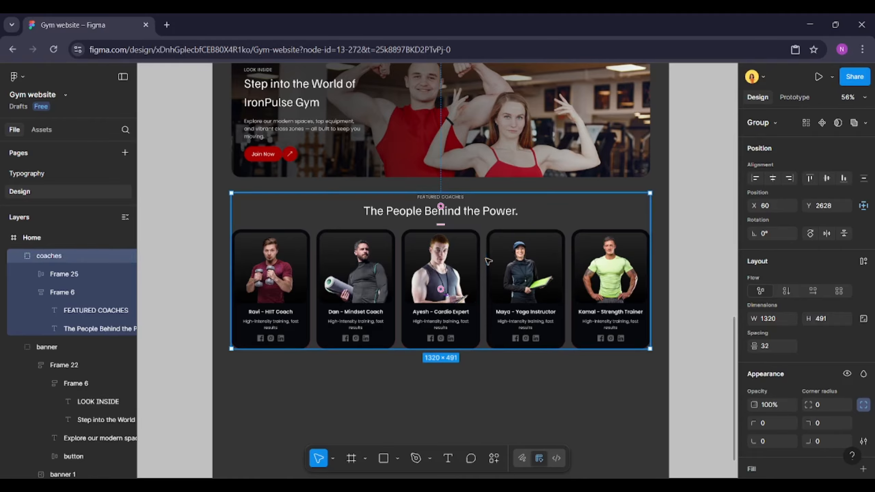
Review the finished coach cards and scroll up to the services section
left_click(677, 285)
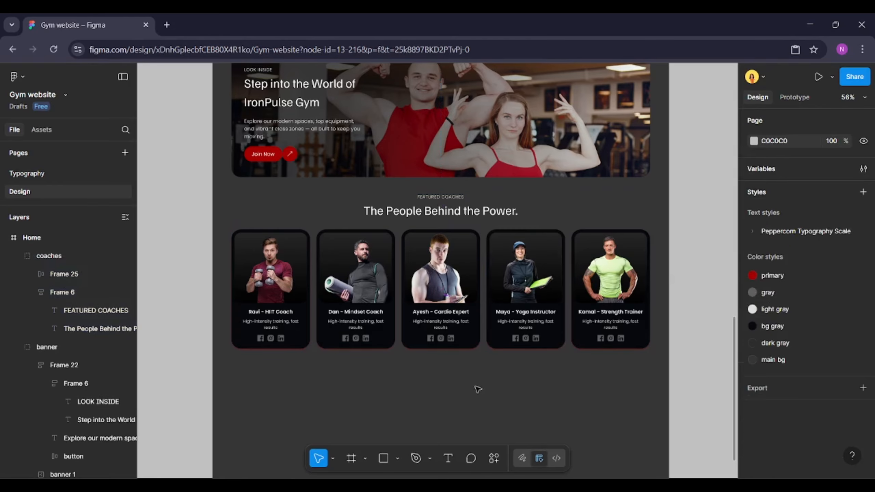
scroll(465, 388, "up", 2)
left_click(457, 308, "ctrl")
left_click(541, 308, "ctrl")
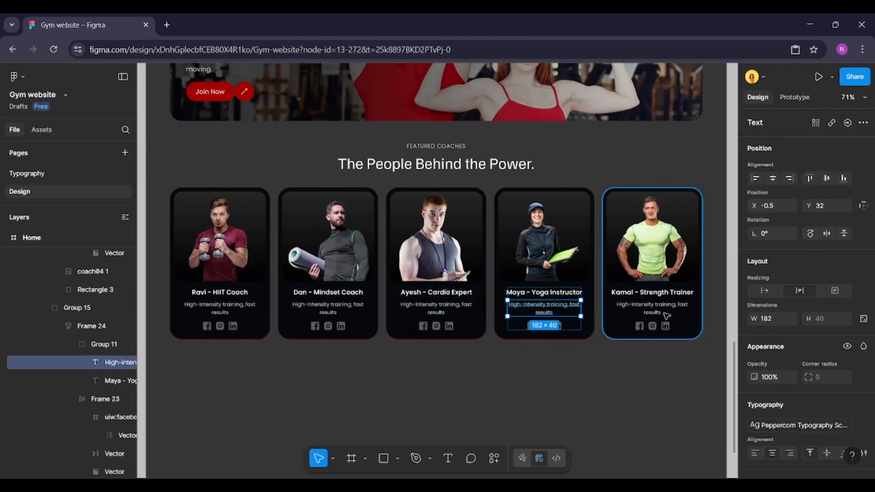
left_click(651, 308, "ctrl")
left_click(382, 376)
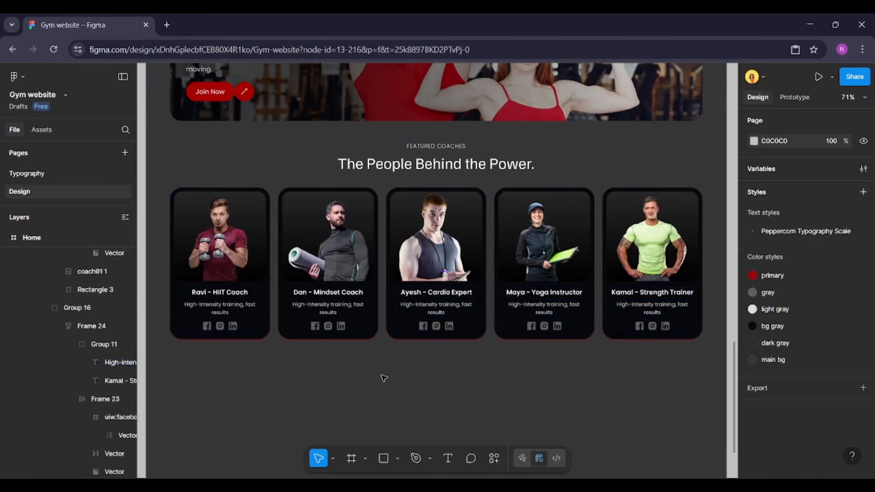
scroll(290, 375, "down", 1)
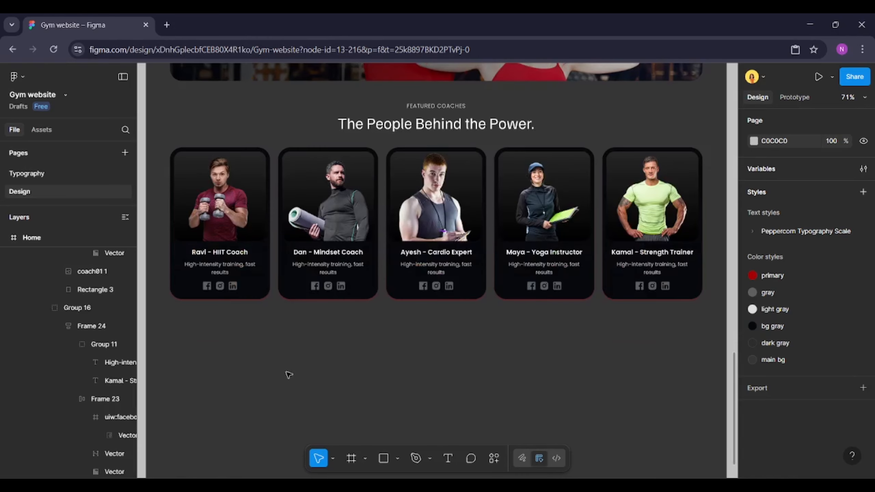
scroll(288, 375, "down", 5)
scroll(289, 375, "up", 1)
left_click(312, 354)
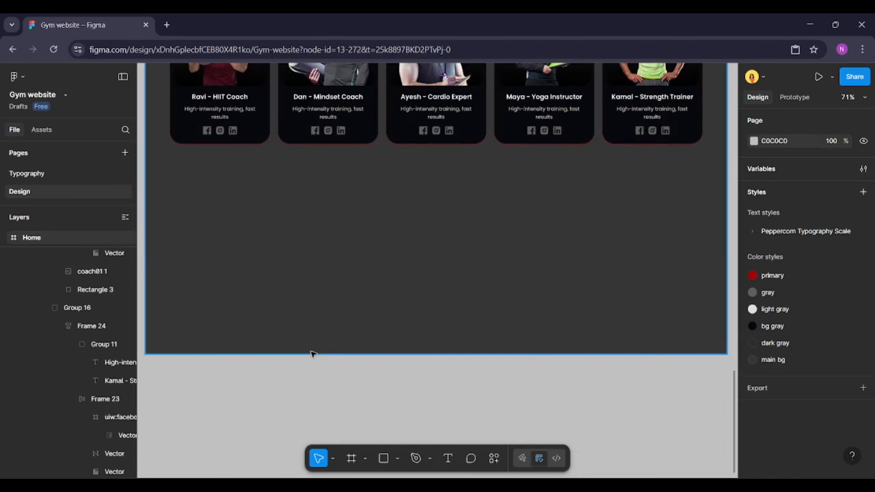
scroll(303, 328, "up", 4)
scroll(275, 295, "up", 3)
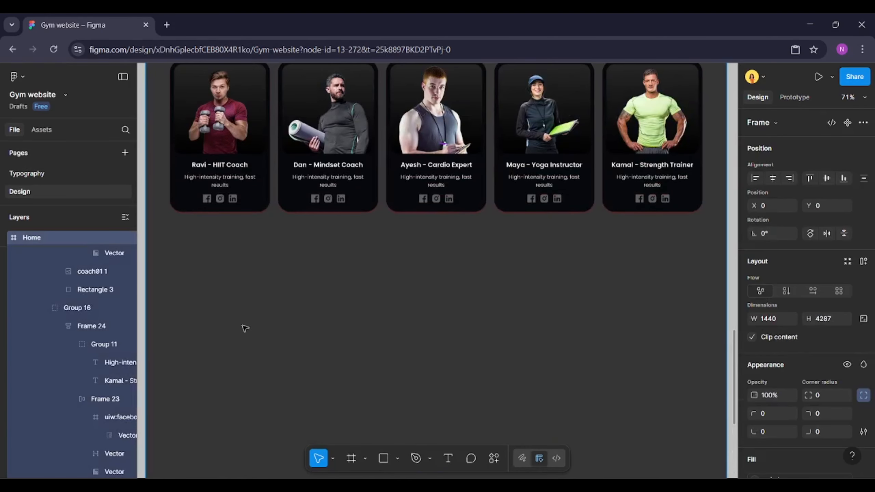
scroll(245, 328, "up", 10)
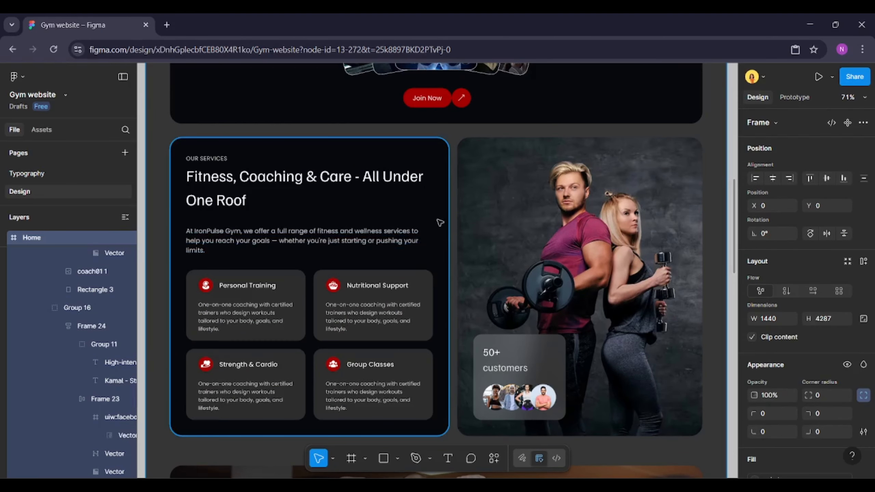
Copy the services box and its heading and paste them below the coaches section
left_click(440, 222)
left_click(240, 187, "shift")
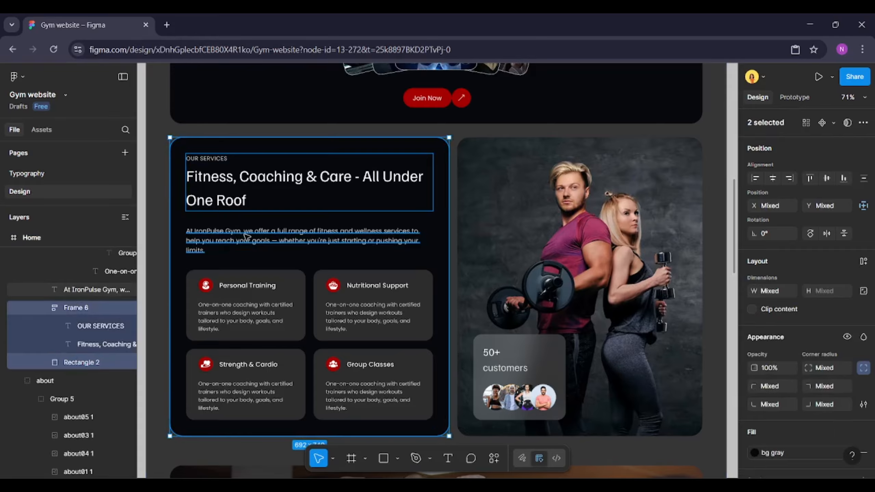
scroll(312, 235, "down", 15)
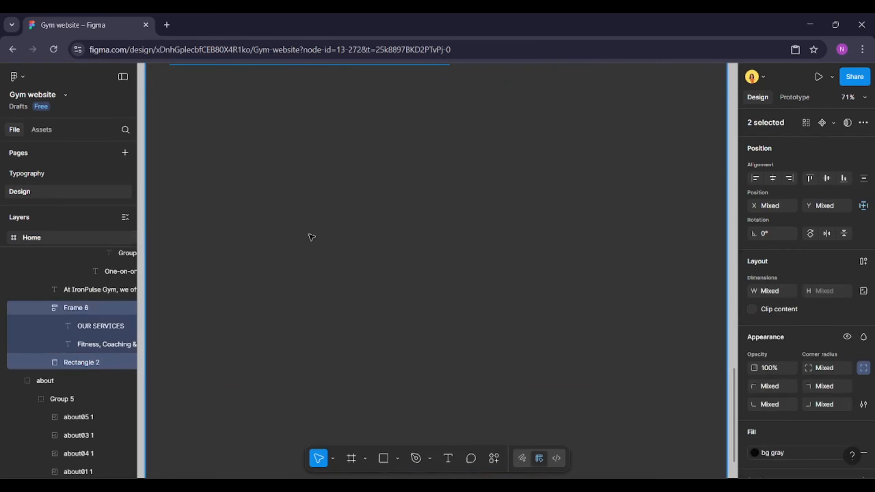
left_click(304, 234)
key("ctrl+v")
scroll(283, 204, "down", 4)
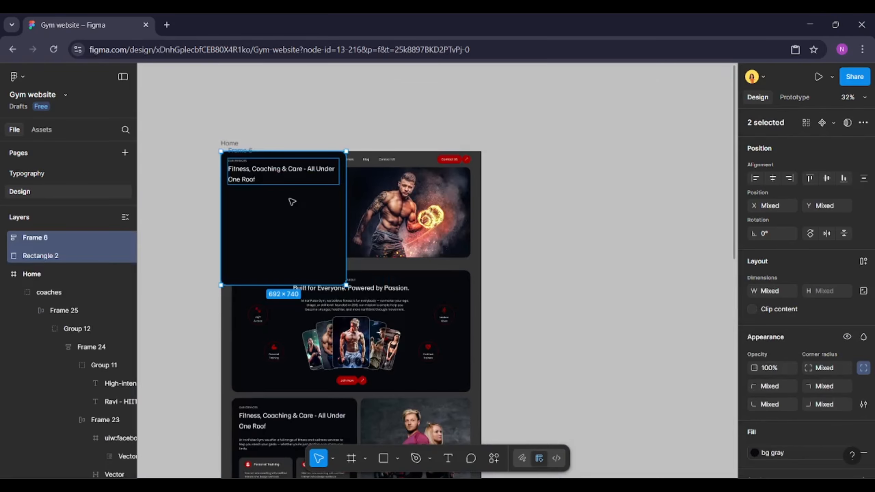
left_click_drag(292, 201, 298, 414)
Set the pasted rectangle's width to 1320
scroll(283, 382, "down", 2)
scroll(278, 369, "up", 2)
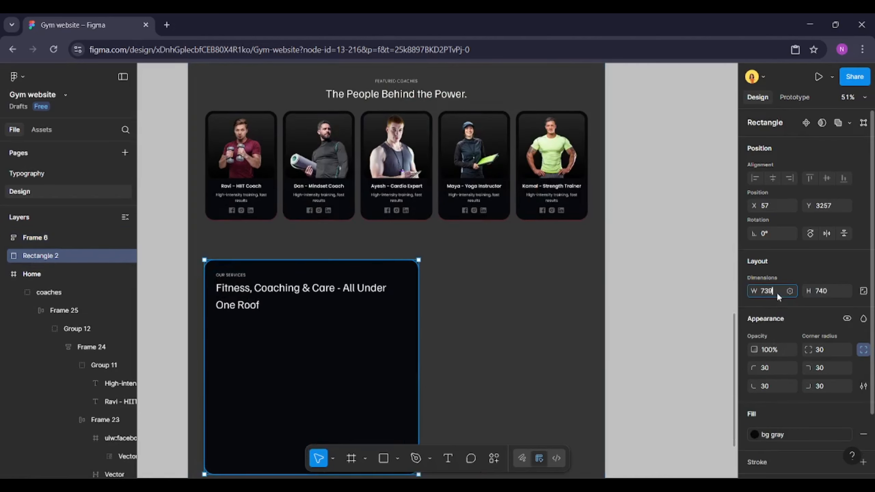
key("Return")
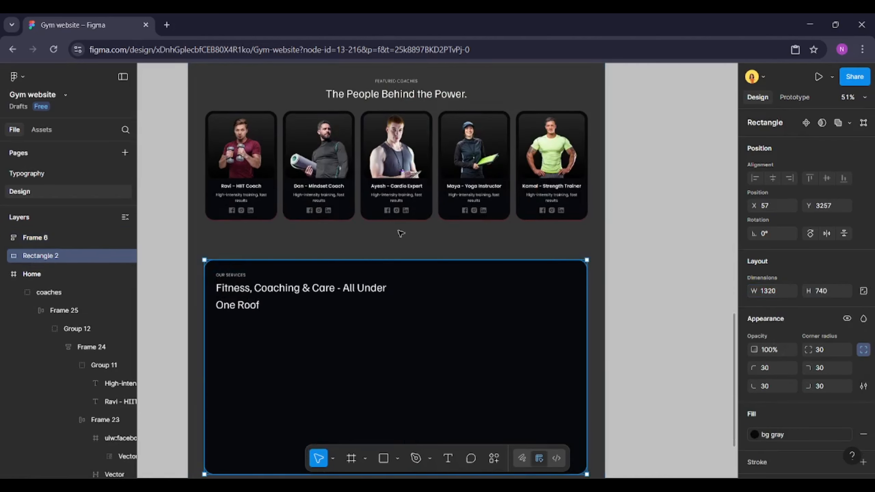
Move the pasted rectangle and heading layers into the Home frame
left_click(35, 238)
left_click(50, 256, "shift")
left_click_drag(59, 243, 51, 284)
scroll(310, 303, "down", 1)
left_click(339, 317)
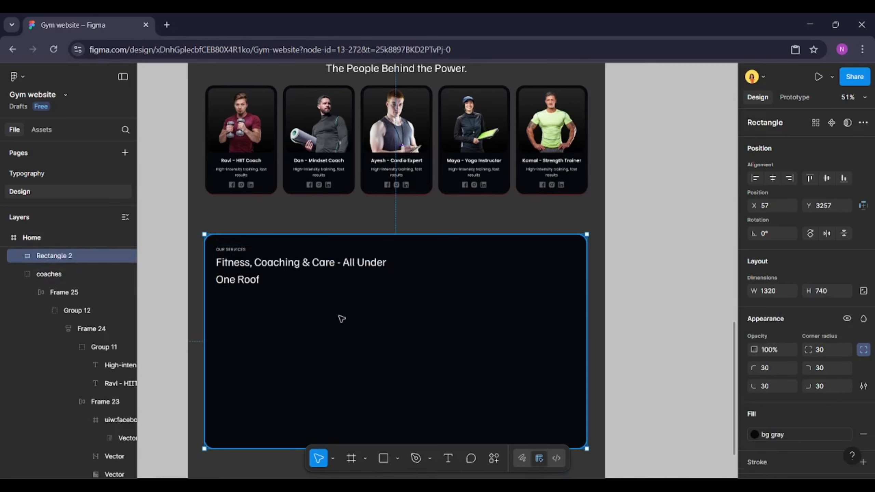
Delete the pasted services heading from the new dark box
left_click(266, 264)
scroll(276, 262, "up", 2)
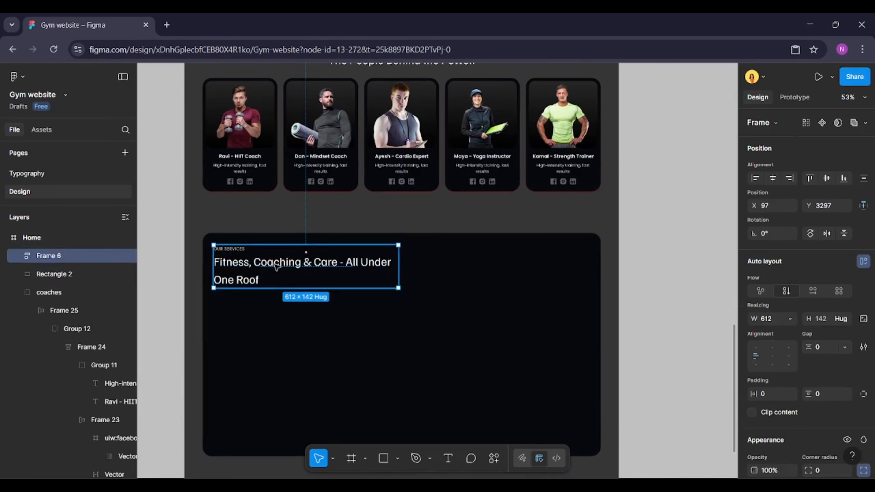
key("Delete")
Copy the coaches section heading and paste it centred near the top of the new dark box
scroll(310, 258, "up", 5)
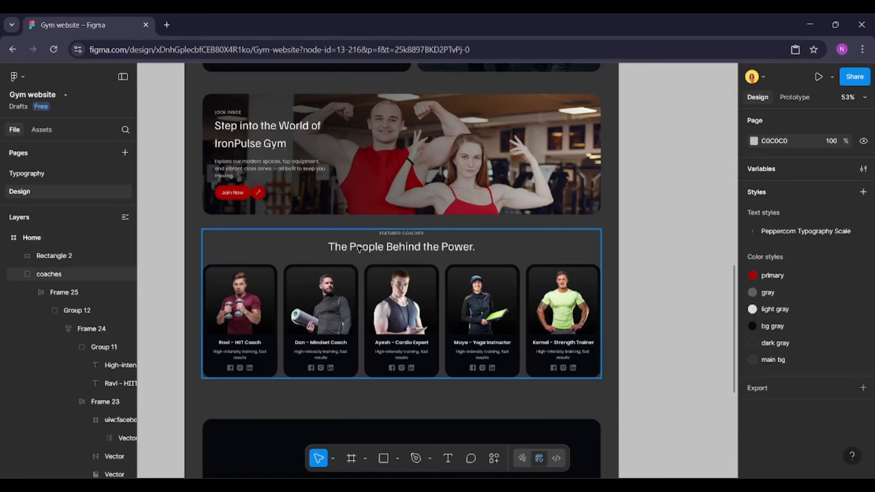
left_click(366, 246)
scroll(366, 246, "down", 6)
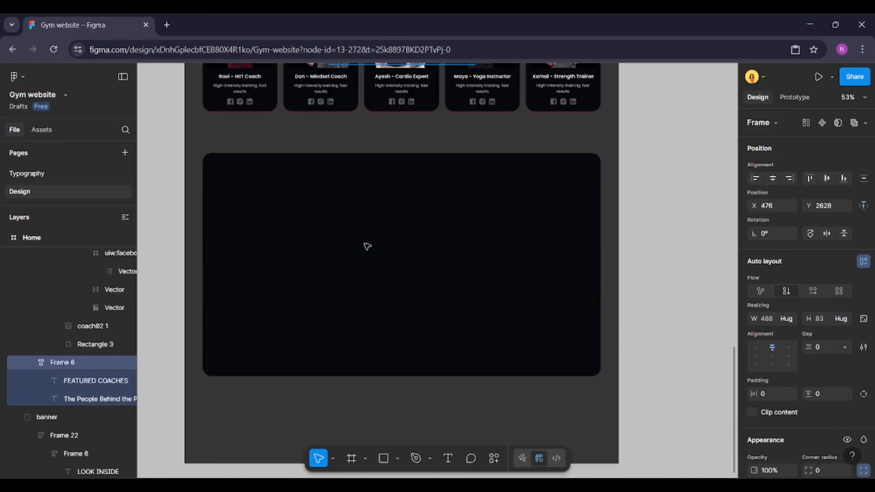
scroll(324, 209, "up", 2)
left_click(328, 210)
key("ctrl+v")
left_click_drag(458, 271, 442, 172)
key("alt")
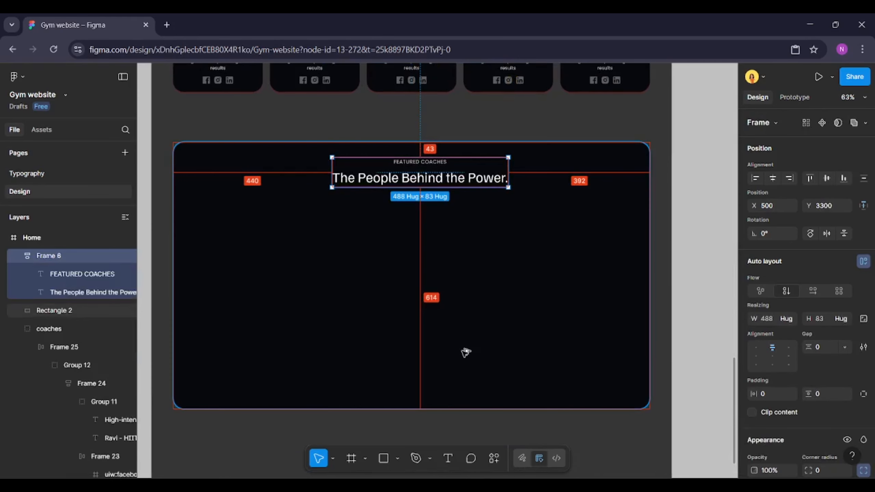
Change the pasted eyebrow label to "WHY US"
double_click(412, 162)
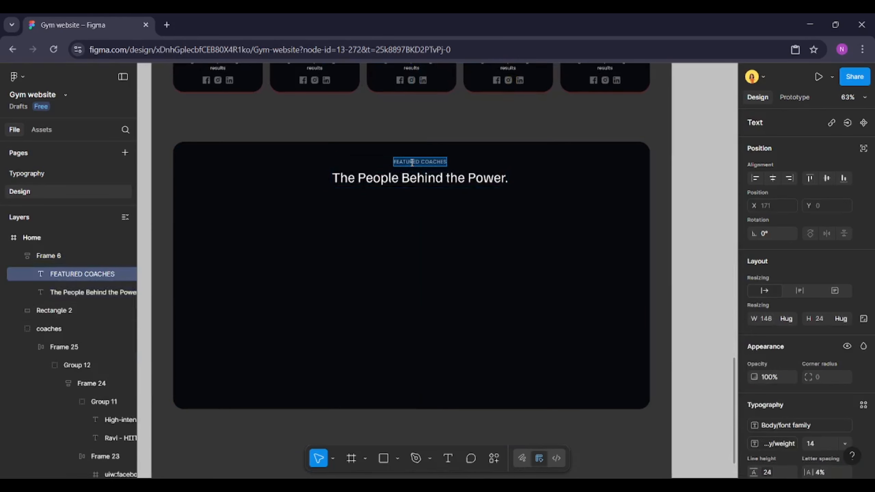
type("WHY")
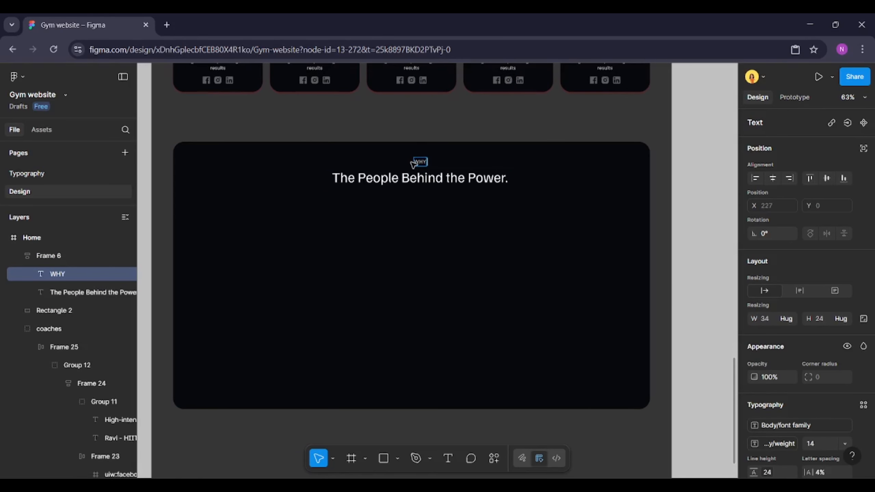
scroll(413, 164, "up", 5)
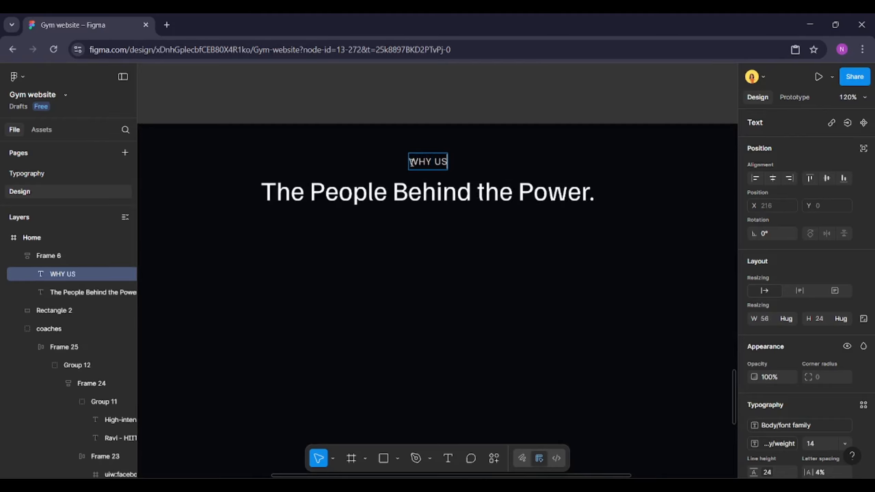
Rewrite the section heading as "Here's Why Members Love US."
double_click(410, 186)
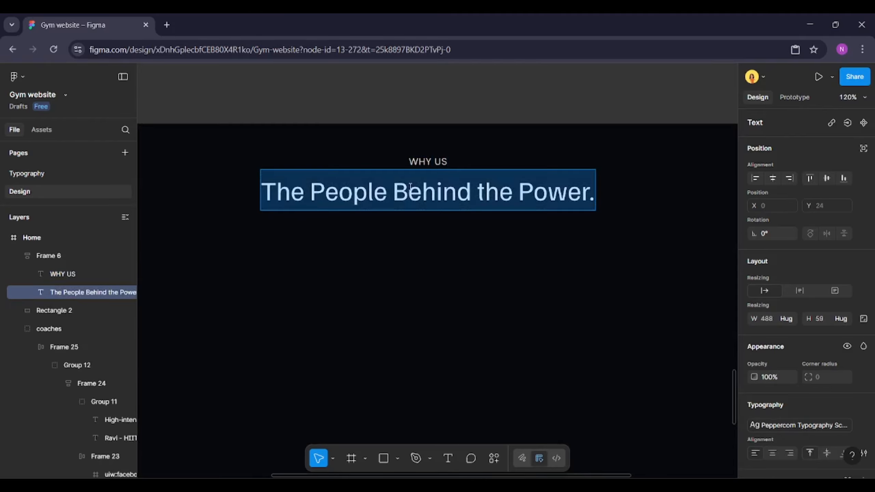
type("Here's Why")
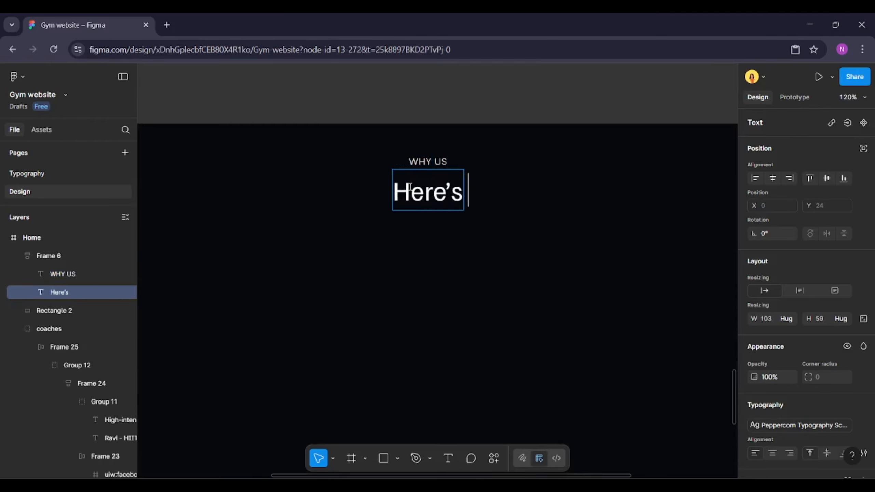
type(" Members")
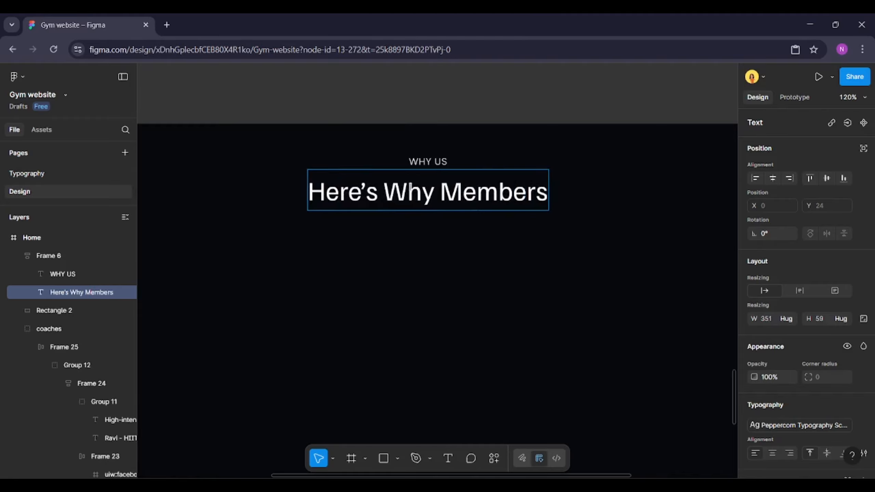
type(" Love US.")
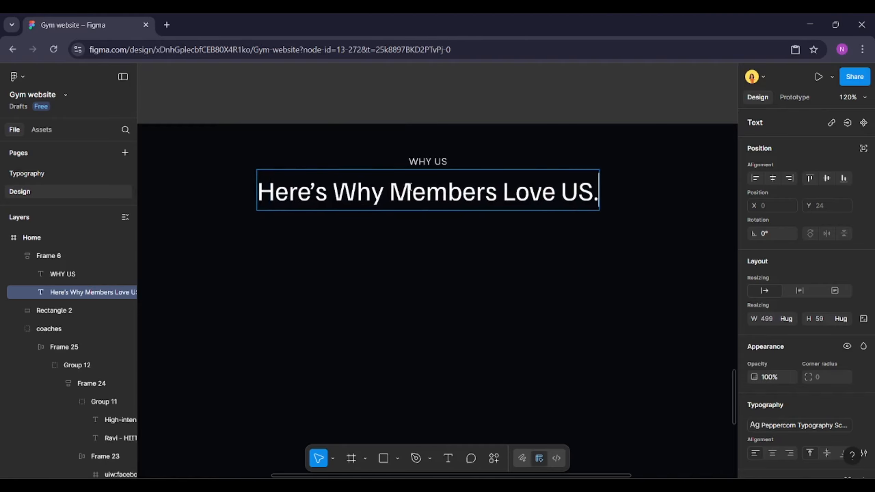
Examine the headings of the earlier banner and services sections for comparison
scroll(409, 189, "down", 5)
scroll(397, 207, "up", 8)
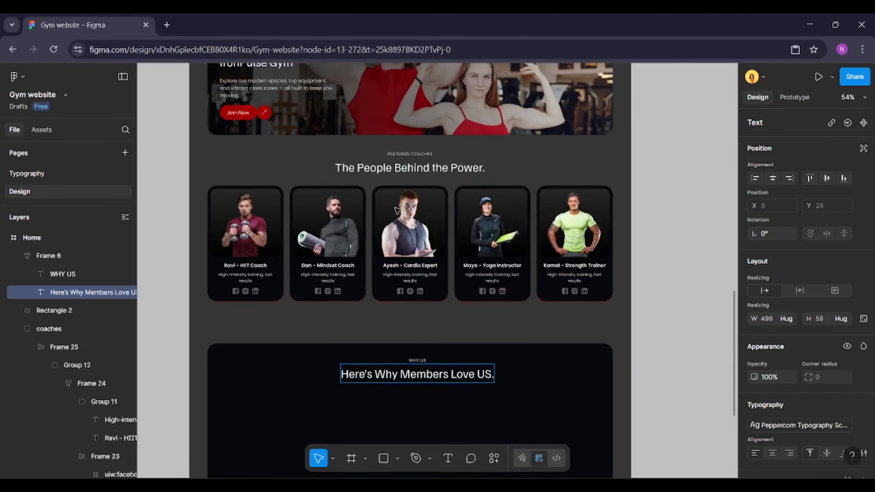
double_click(314, 184)
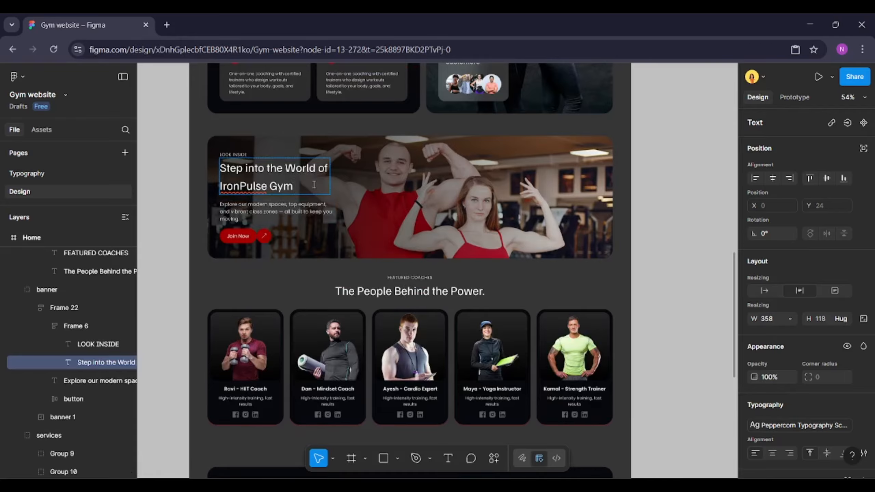
scroll(313, 184, "up", 5)
scroll(287, 189, "up", 3)
double_click(286, 188)
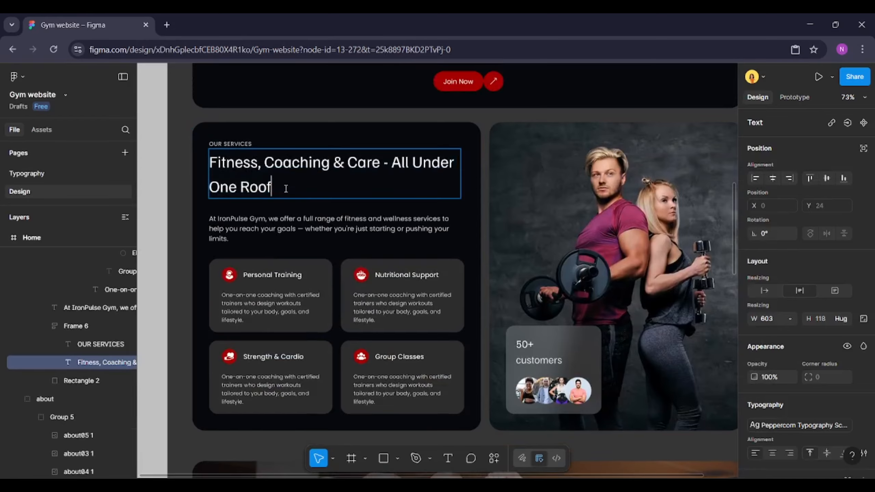
left_click(159, 207)
scroll(159, 206, "up", 2)
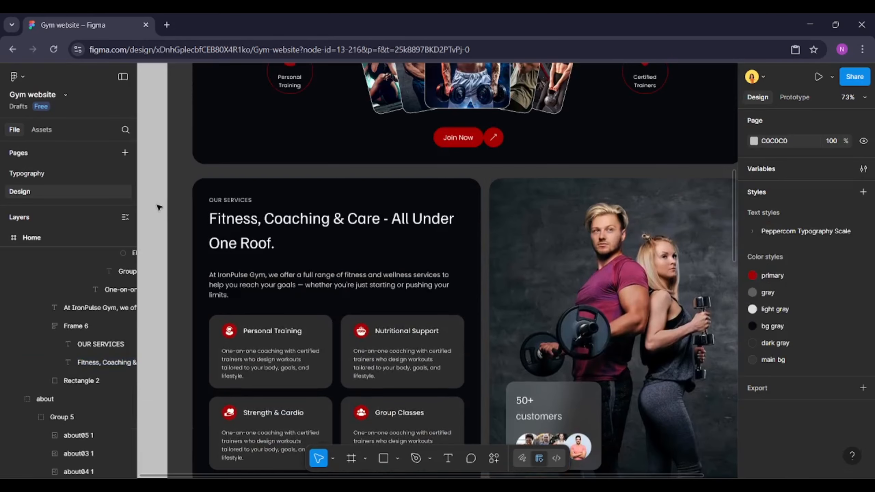
scroll(159, 207, "up", 5)
scroll(159, 208, "down", 2)
scroll(159, 208, "down", 1)
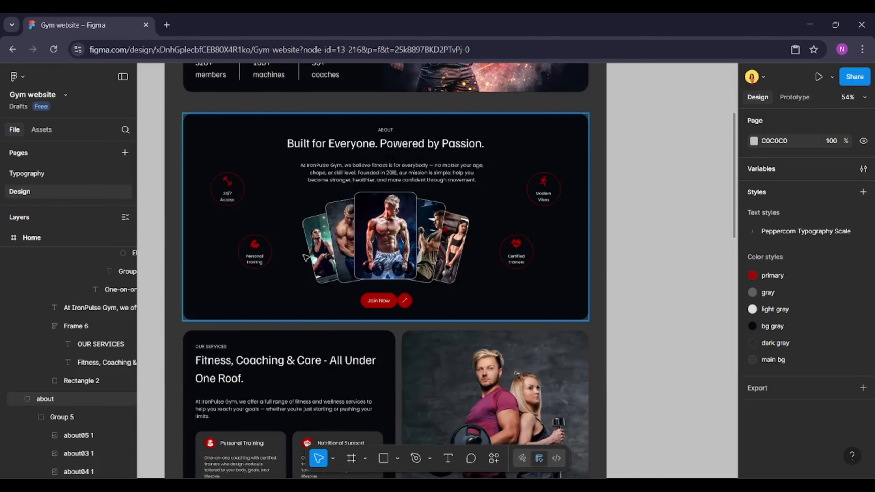
scroll(322, 255, "down", 4)
scroll(322, 255, "down", 10)
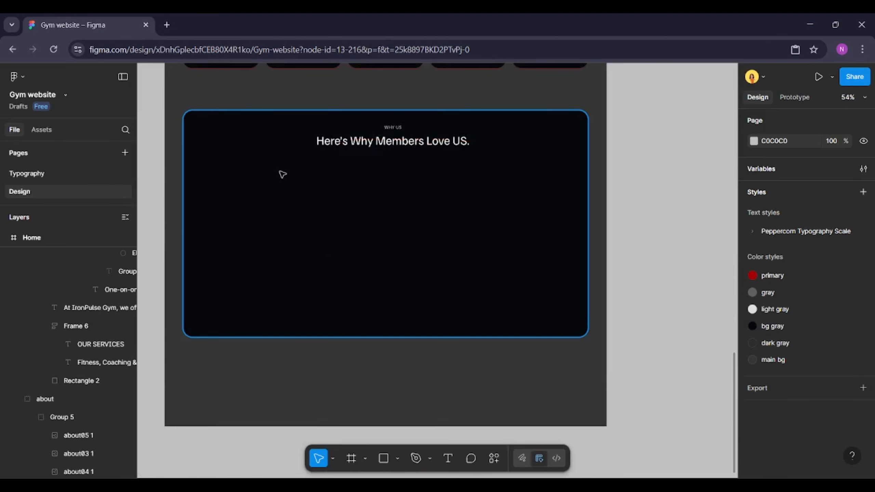
scroll(158, 155, "up", 3, "ctrl")
Centre the heading group horizontally within the dark box
left_click(457, 122)
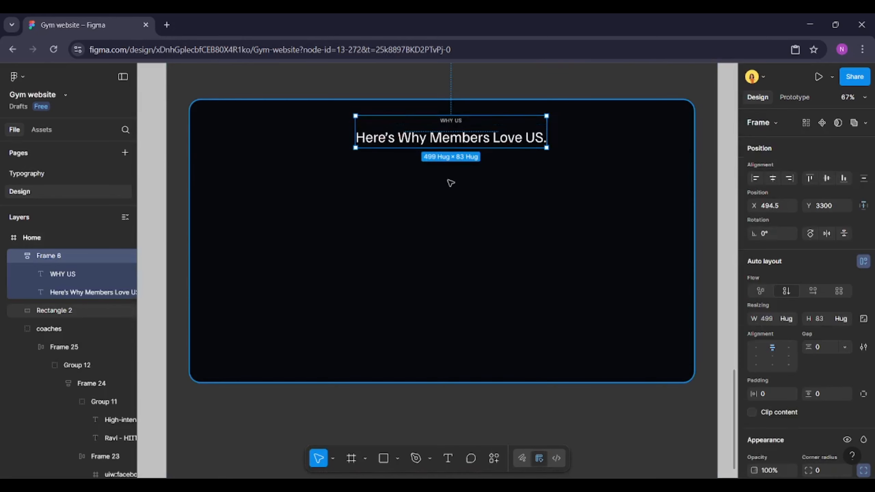
left_click(450, 181, "shift")
left_click(774, 179)
left_click(377, 145)
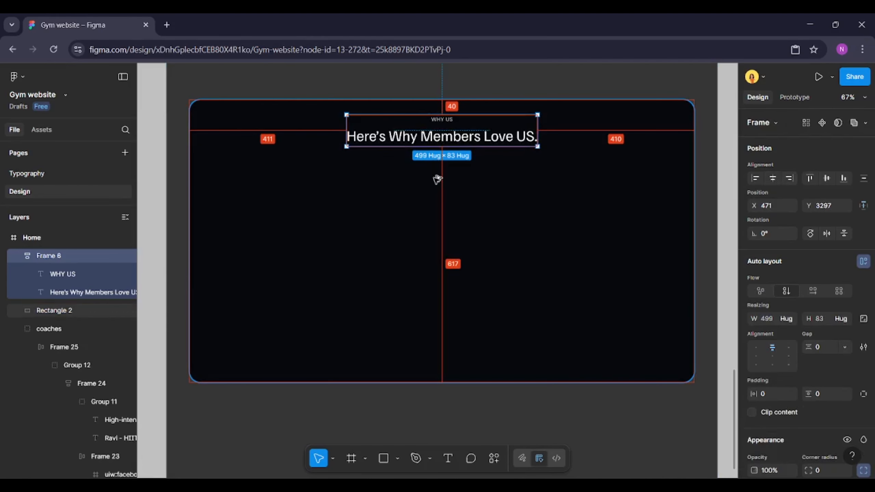
Shorten the dark box to about 533 px tall by moving its bottom edge up
left_click(442, 209)
left_click_drag(414, 382, 426, 300)
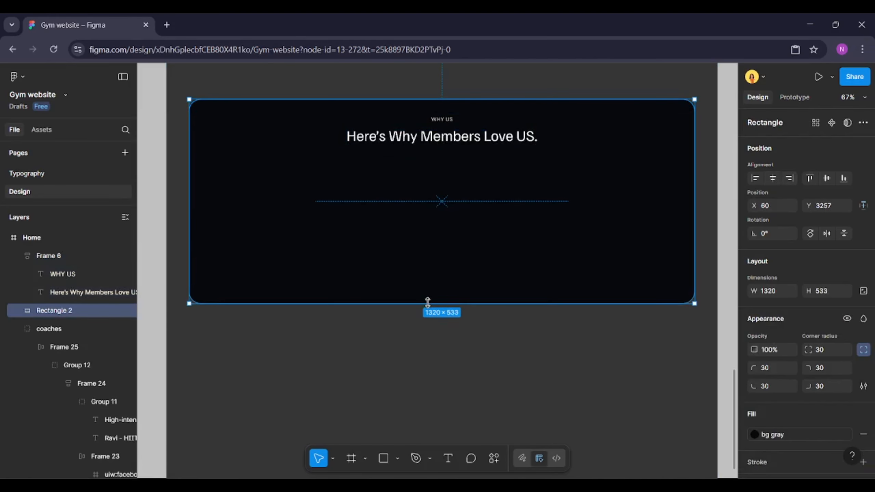
left_click(410, 345)
Draw a circle in the left part of the dark box and set its size to 80 × 80
scroll(371, 323, "up", 1, "ctrl")
scroll(381, 348, "up", 1, "ctrl")
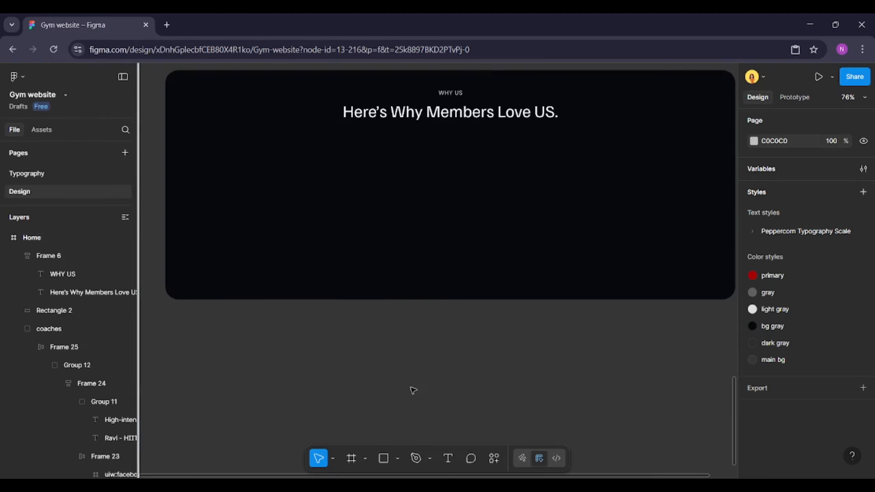
scroll(412, 407, "up", 1)
left_click(399, 458)
left_click(424, 395)
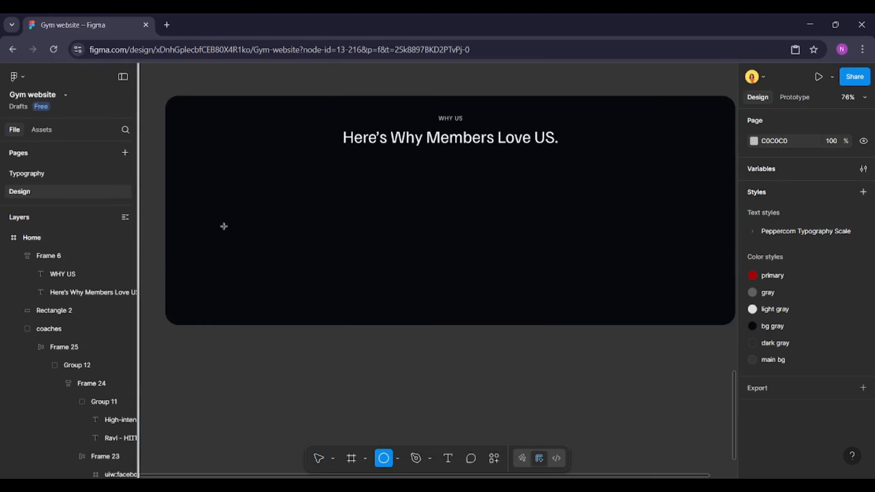
left_click_drag(235, 233, 251, 269)
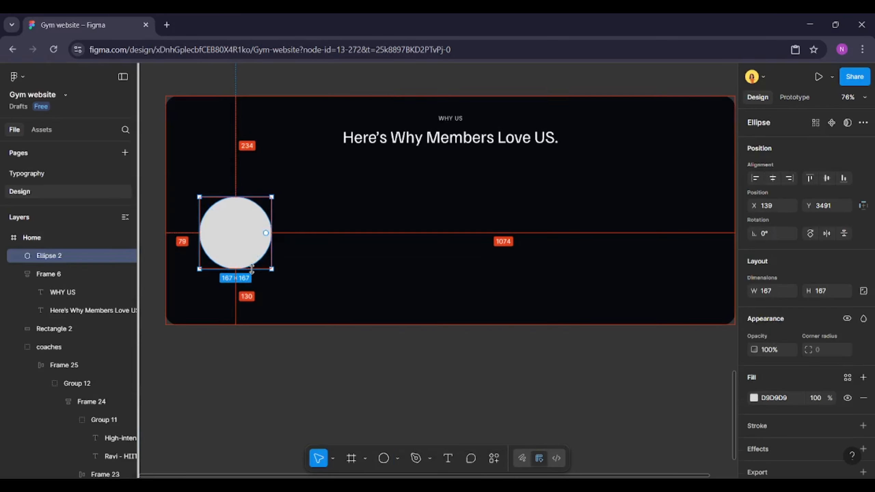
left_click(386, 269)
left_click(251, 259)
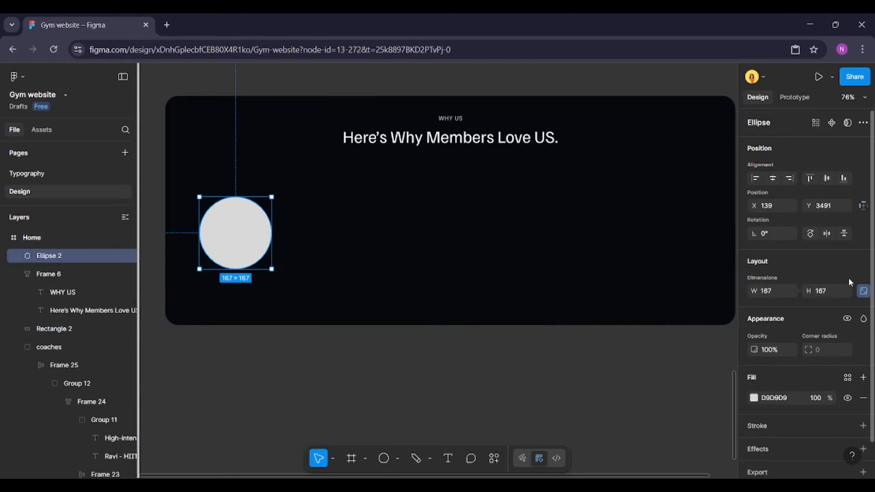
type("80")
key("Return")
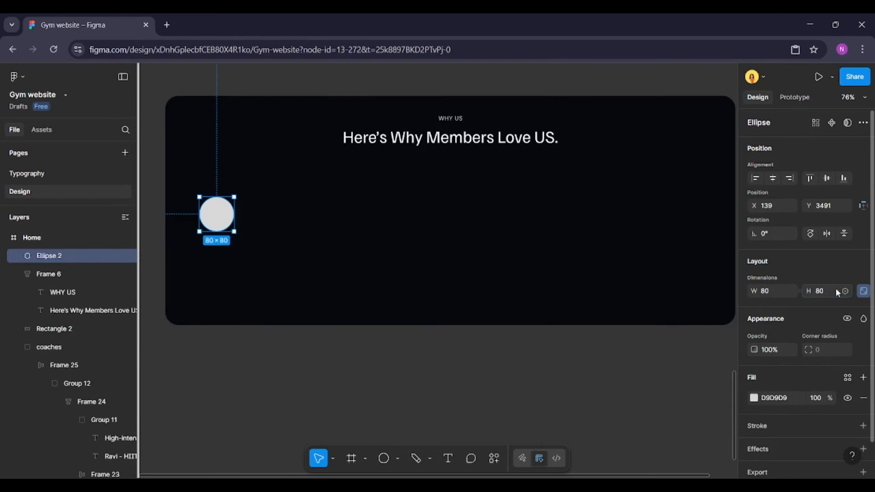
Fill the circle with the primary colour style
scroll(836, 287, "down", 1)
left_click(848, 344)
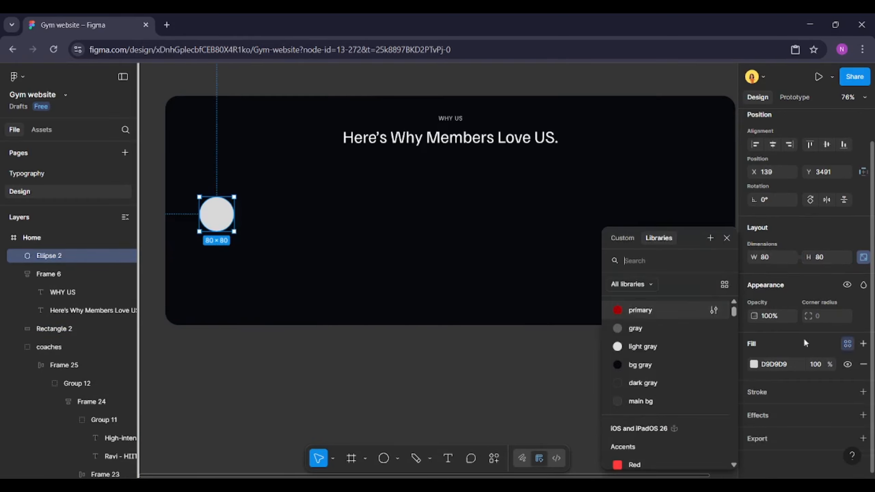
left_click(636, 311)
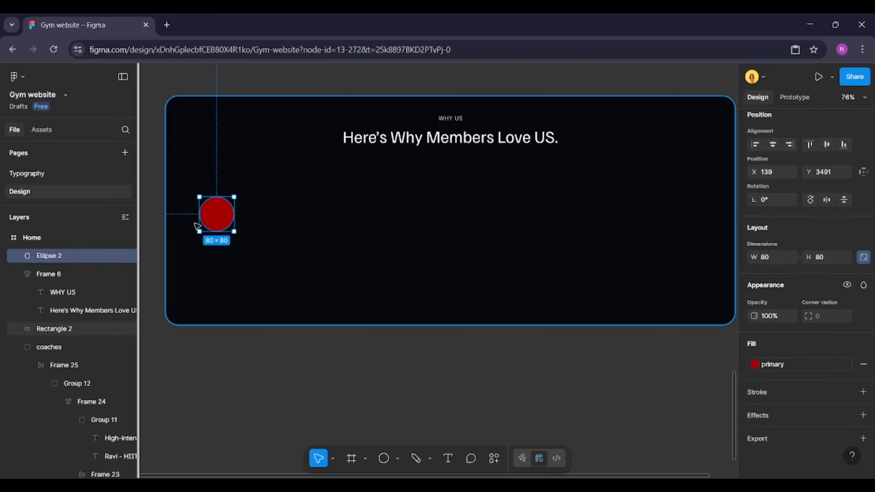
Add a text label "Friendly & Professional Staff" below the circle
scroll(151, 235, "up", 3)
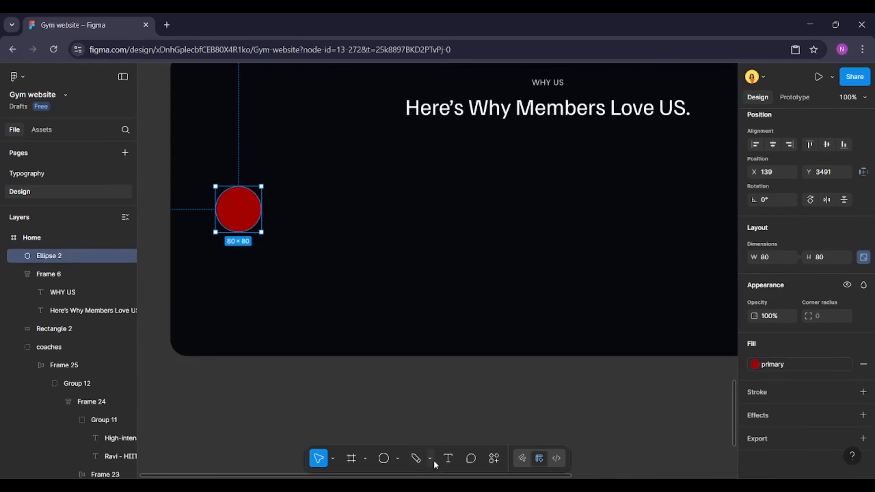
left_click(444, 458)
left_click(221, 257)
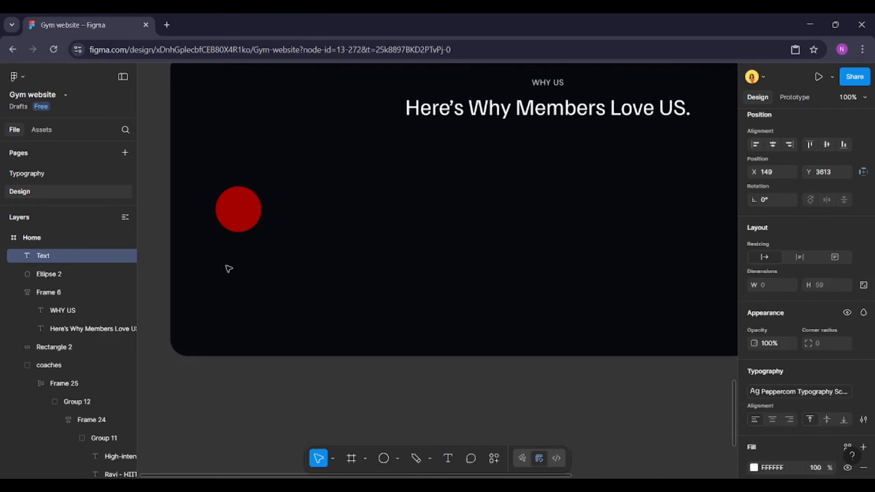
type("Friendly & Pr")
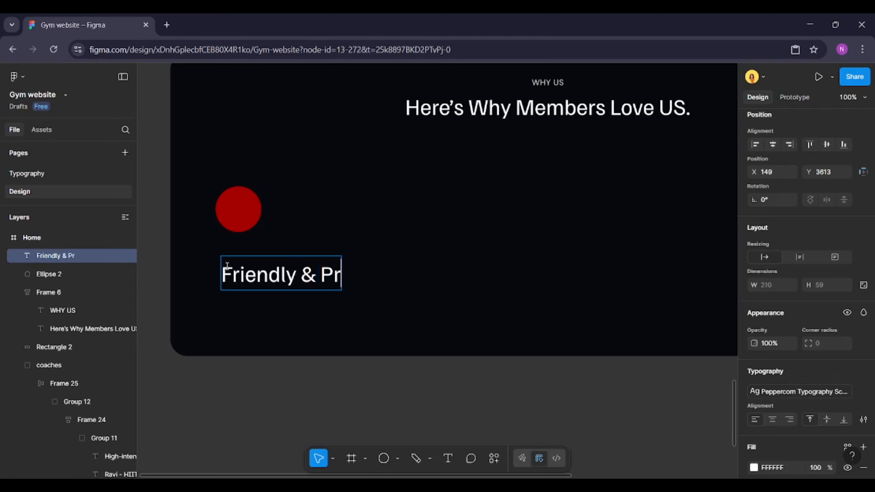
type("ofessional Staff")
Apply a smaller text style from the typography scale to the whole label
key("ctrl+a")
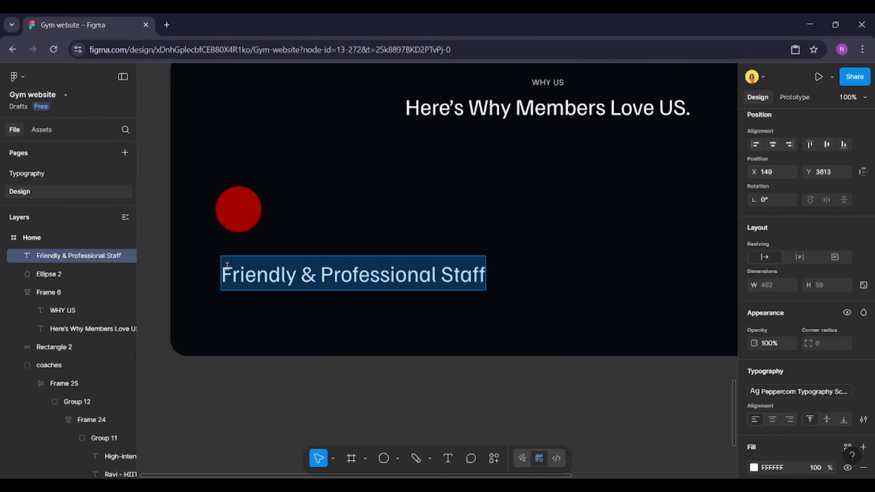
left_click(863, 392)
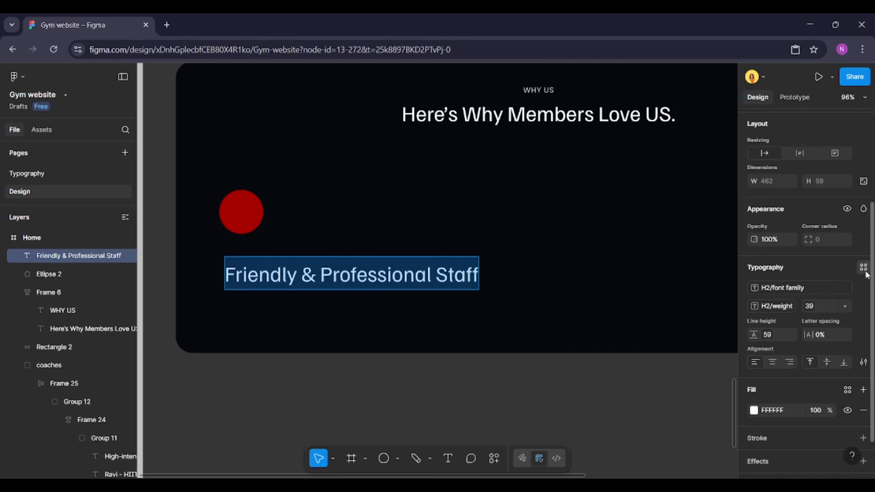
left_click(864, 268)
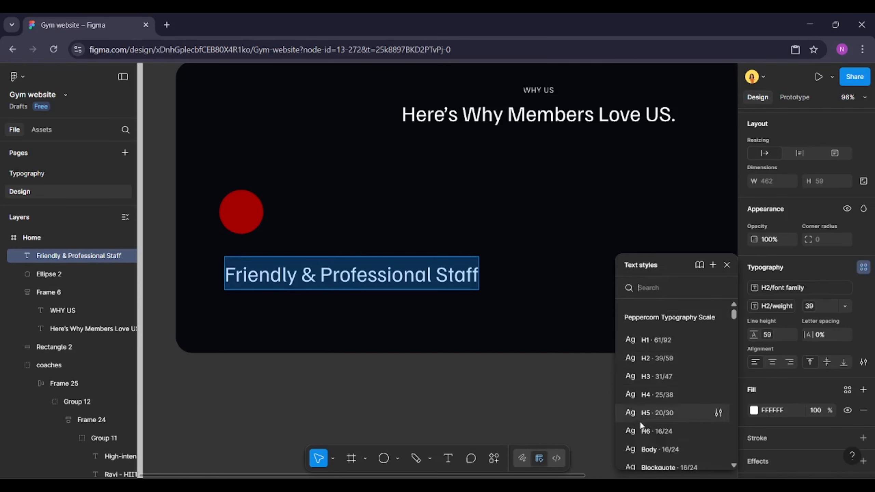
scroll(640, 421, "down", 3)
left_click(681, 395)
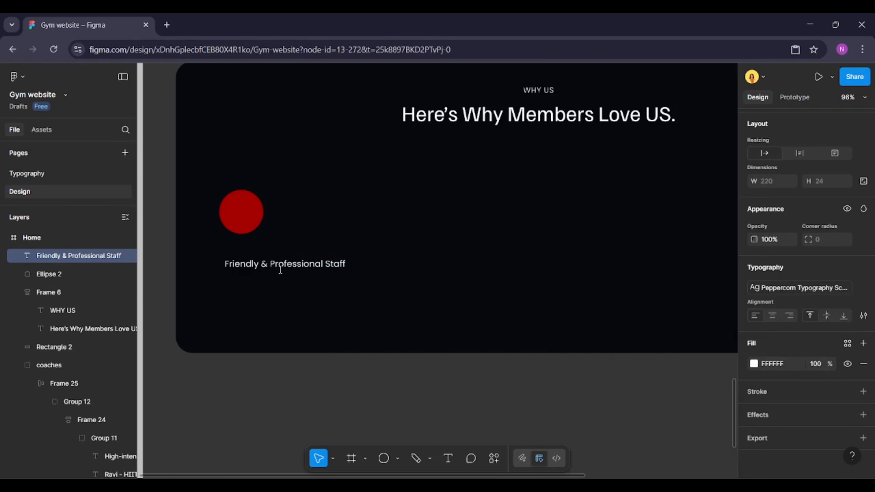
Wrap the circle and label in a vertical auto layout frame with a 20 px gap
left_click(249, 217, "shift")
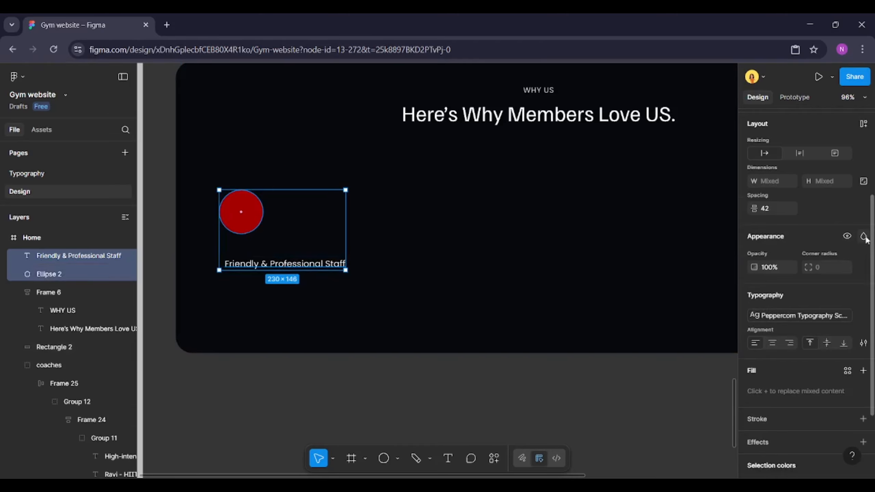
scroll(791, 235, "up", 3)
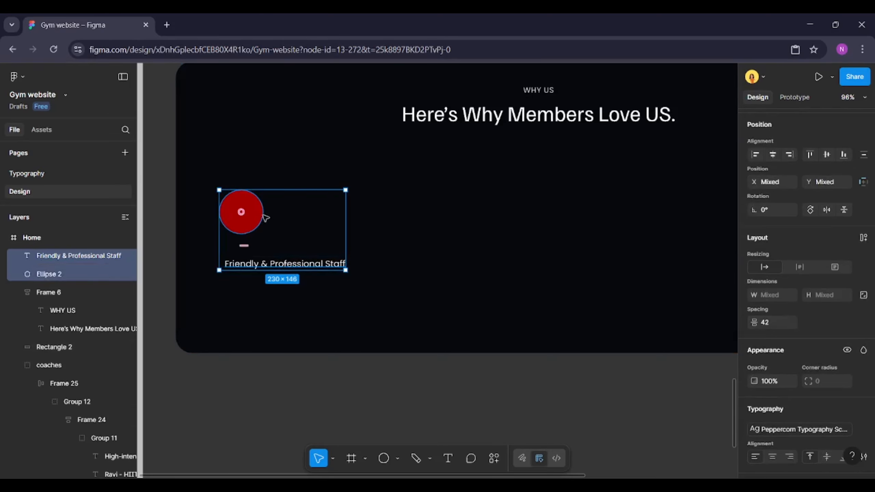
left_click(772, 324)
type("20")
key("Return")
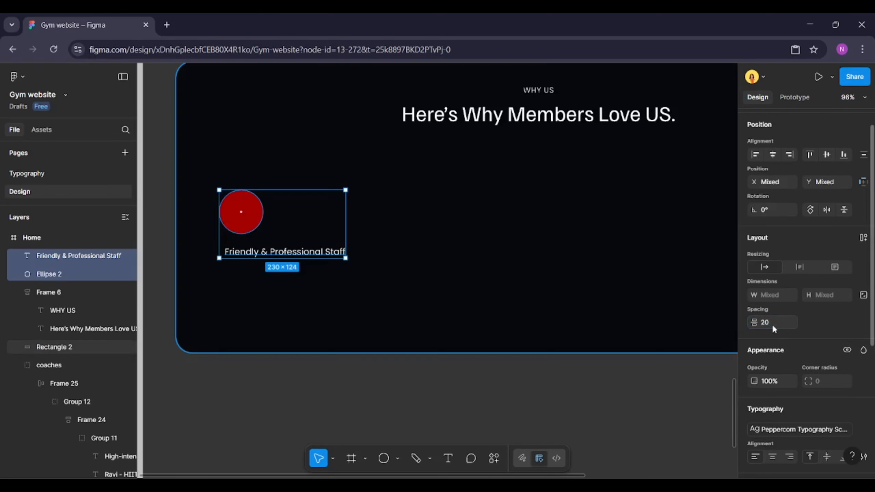
left_click(863, 238)
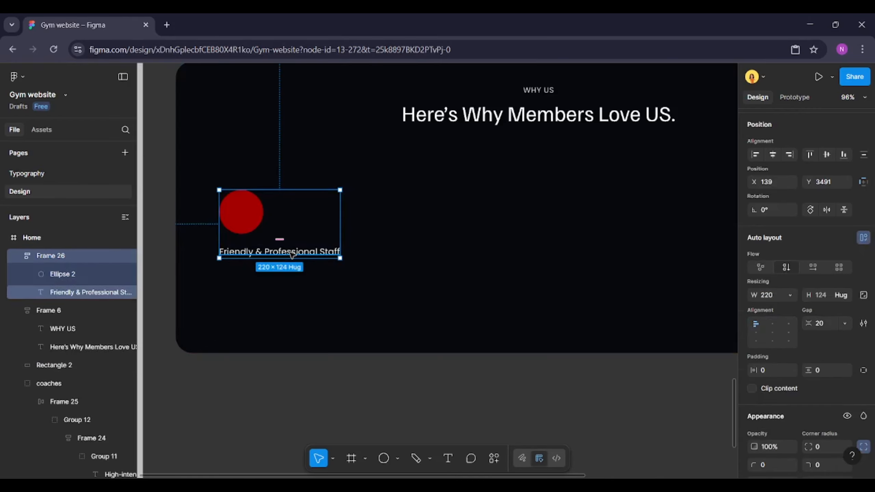
Narrow the label to about 140 px wide and centre-align its text
left_click(340, 252)
left_click_drag(341, 252, 296, 248)
scroll(782, 364, "down", 3)
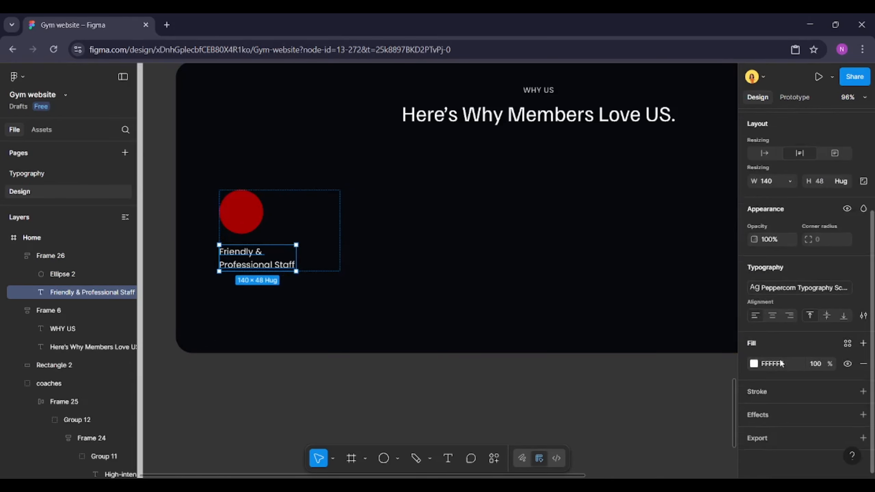
left_click(772, 318)
Set the new frame's width to hug its contents and centre its items
left_click(289, 213)
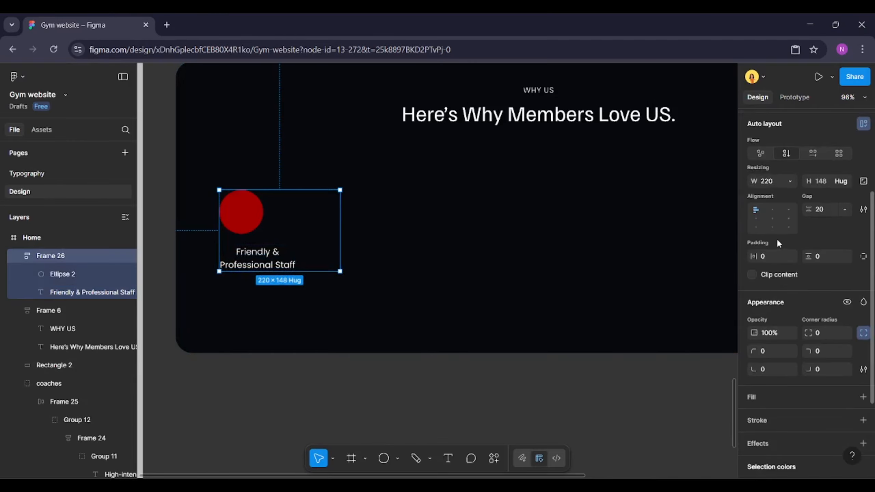
left_click(791, 182)
left_click(761, 194)
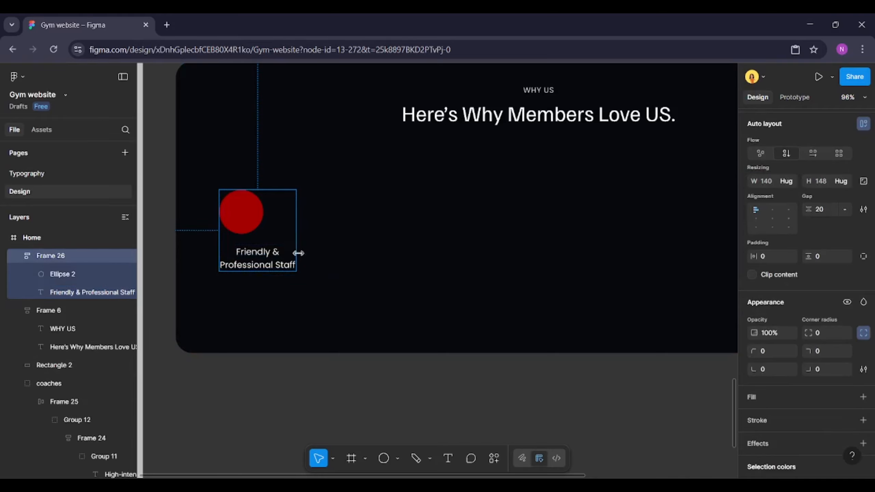
left_click(773, 211)
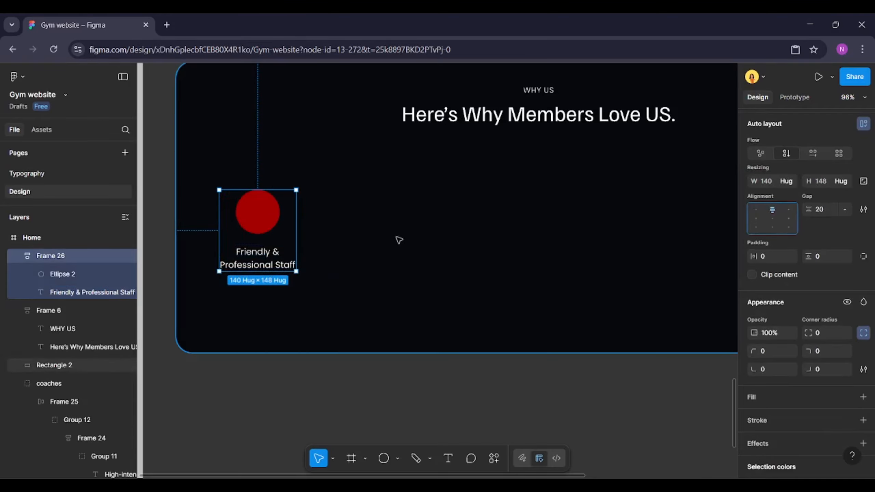
double_click(250, 211)
left_click(256, 299)
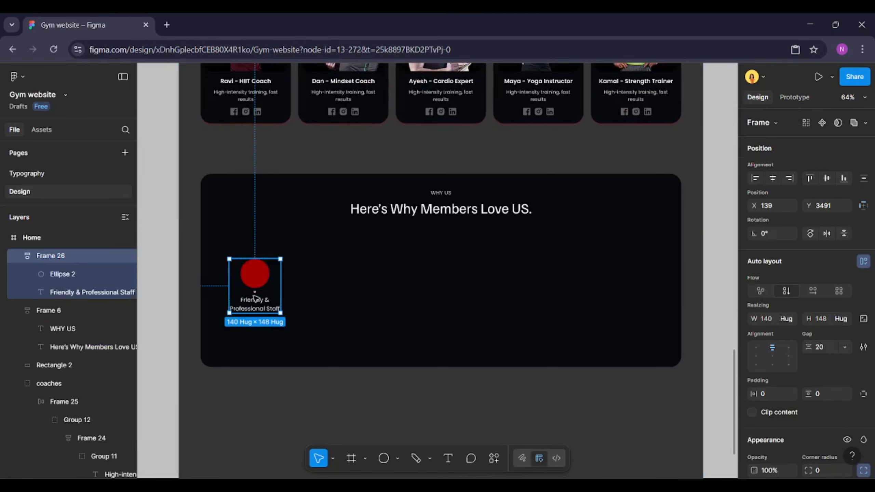
left_click(254, 277)
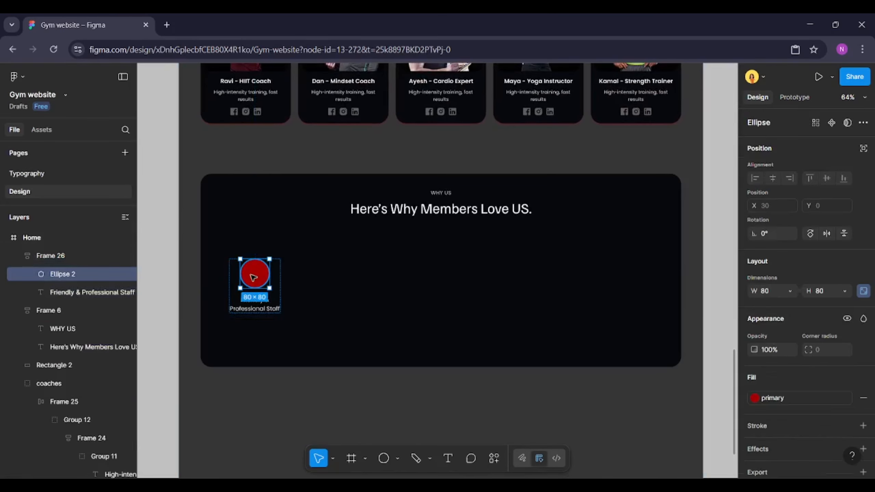
right_click(254, 277)
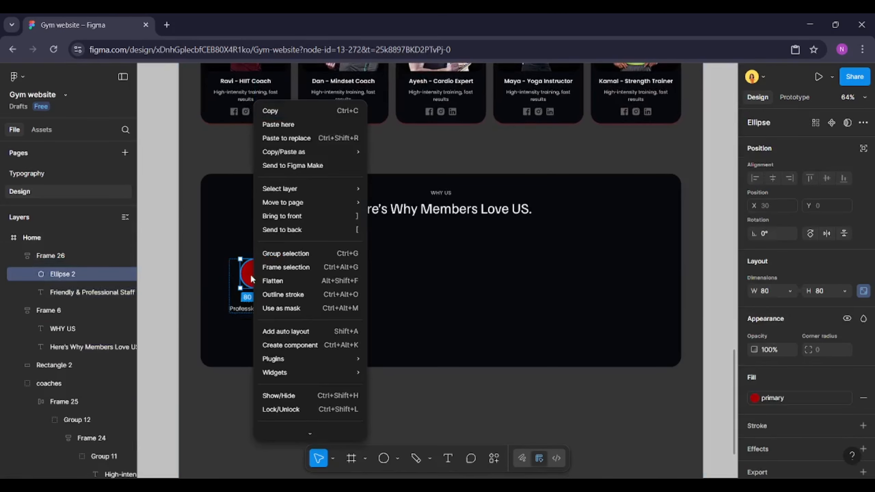
left_click(276, 257)
key("ctrl+z")
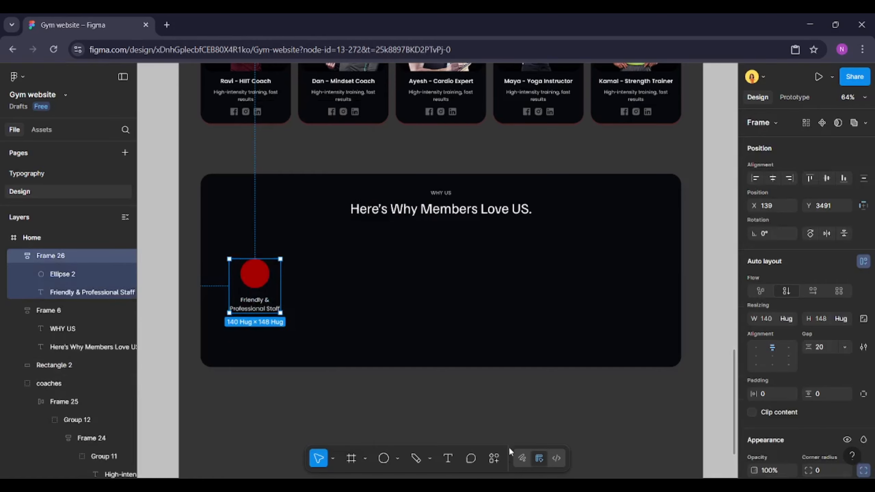
Open the Iconify plugin and search its icons for support and help symbols
left_click(494, 459)
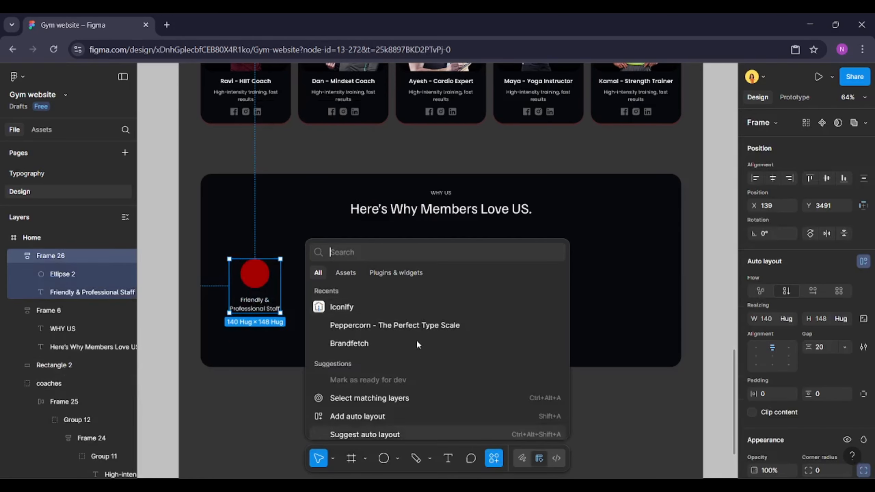
left_click(389, 308)
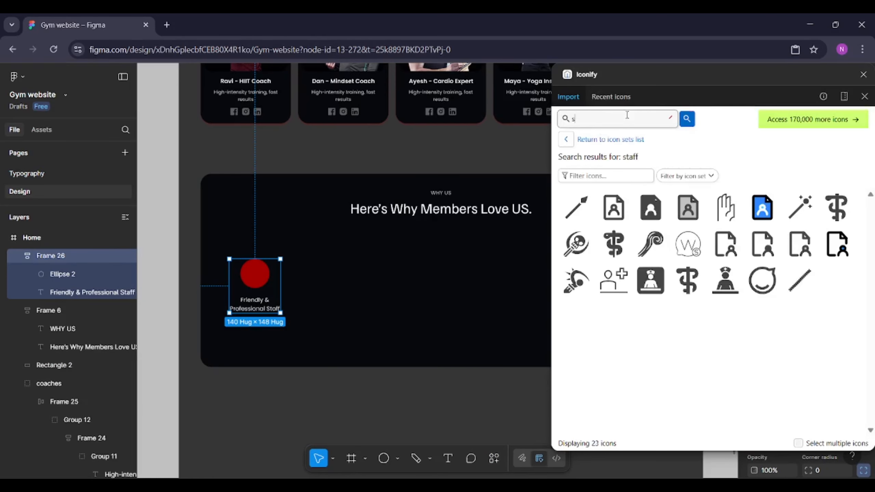
left_click(627, 115)
type("support")
key("Return")
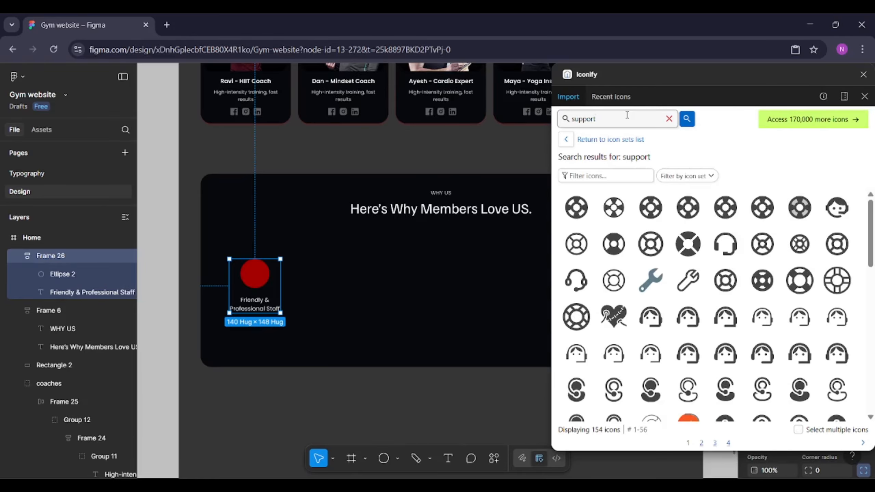
key("Return")
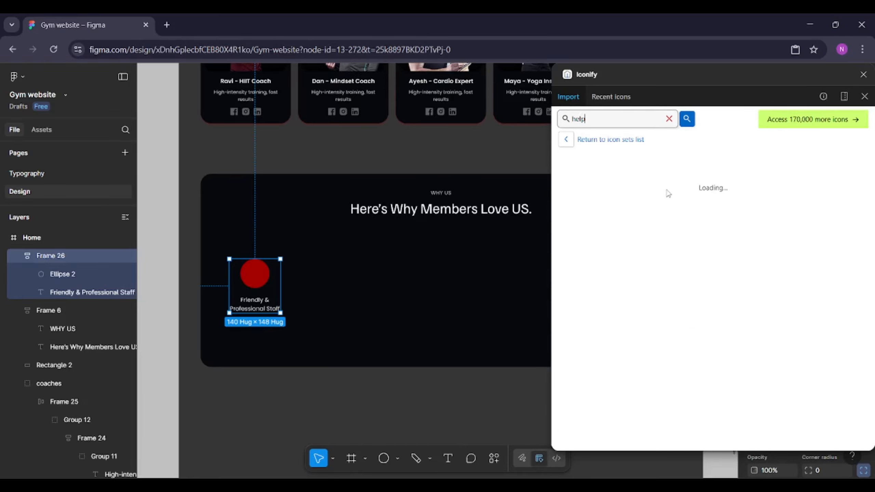
scroll(707, 329, "down", 2)
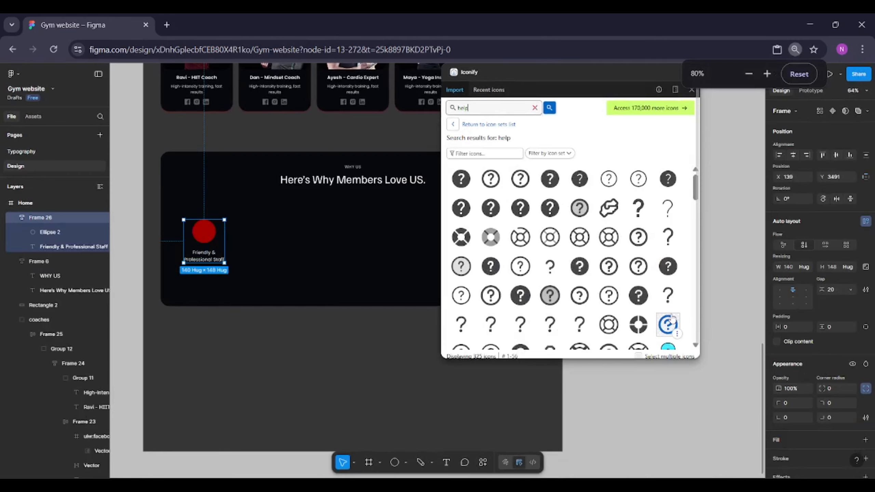
Search Iconify for handshake and import the filled handshake icon onto the canvas
left_click(805, 73)
left_click(395, 113)
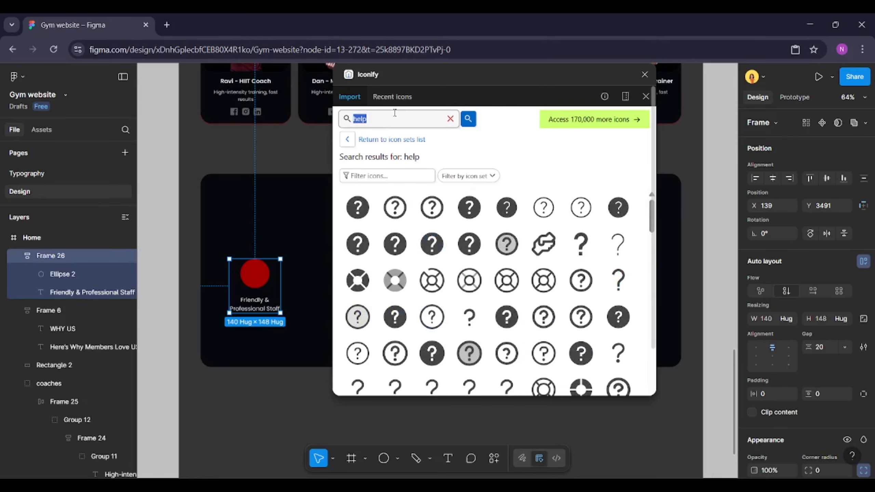
type("handshake")
key("Return")
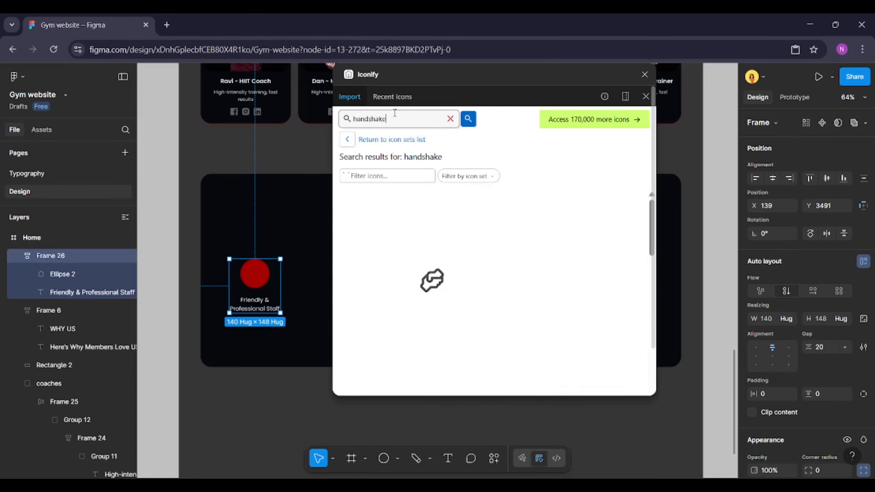
scroll(475, 297, "down", 2)
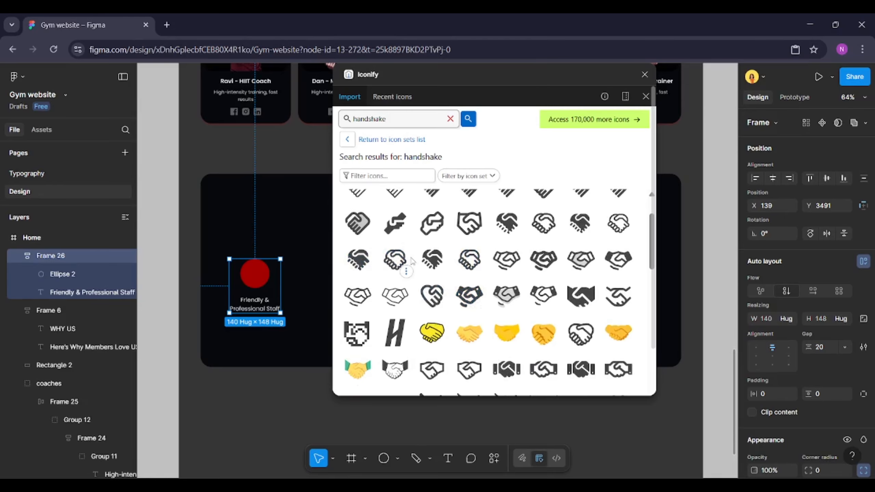
left_click(580, 223)
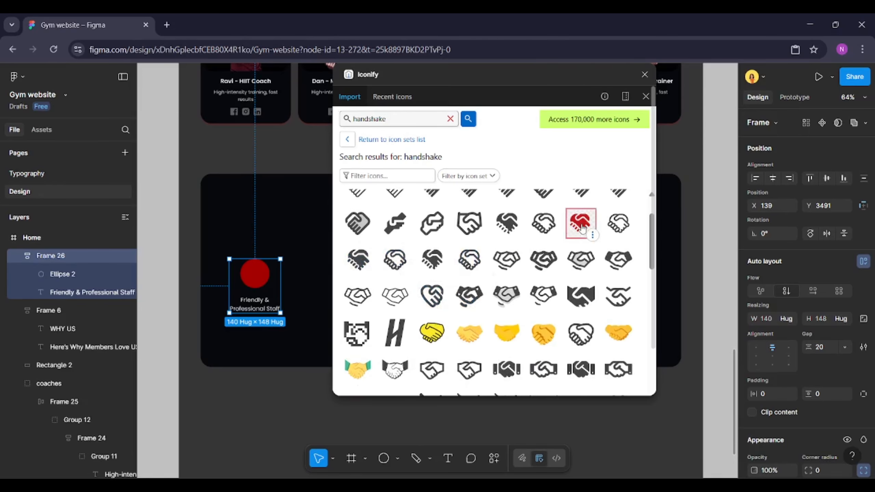
left_click_drag(255, 214, 255, 214)
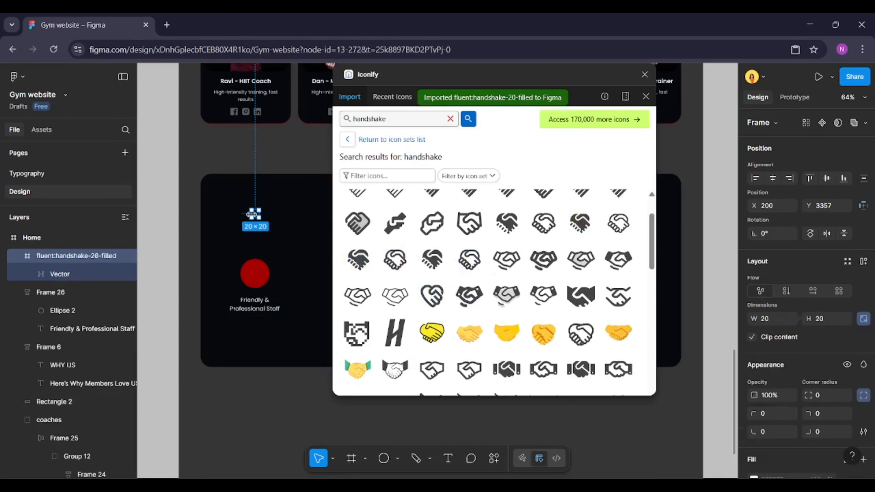
Change the handshake icon's colour to white
scroll(243, 215, "up", 2)
scroll(245, 218, "up", 3)
scroll(833, 401, "down", 5)
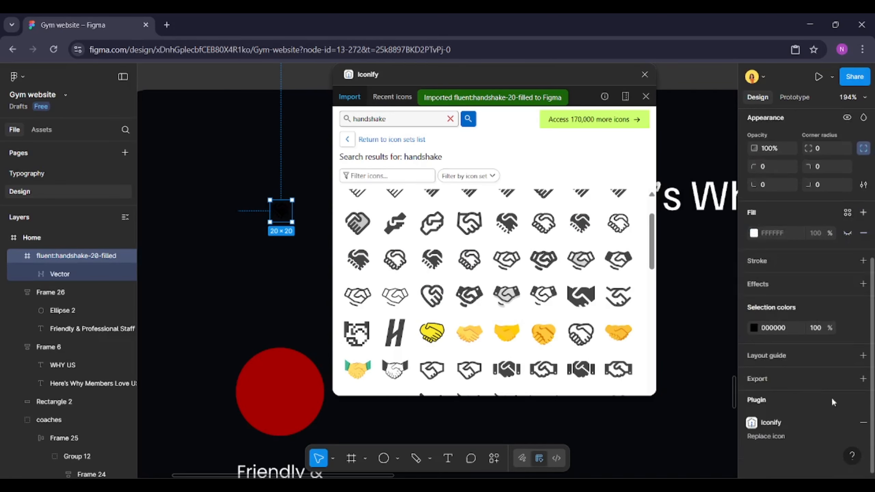
left_click(754, 329)
left_click_drag(639, 263, 609, 243)
left_click(727, 185)
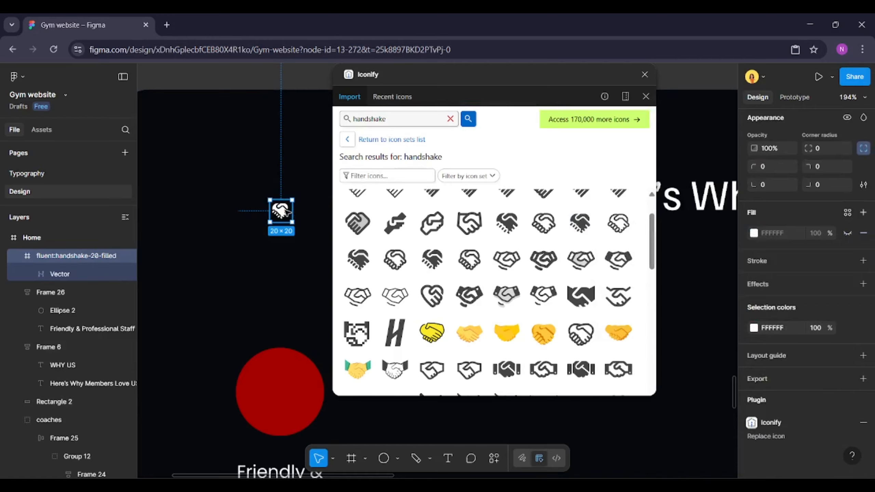
Put the circle in its own group and paste the handshake icon into that group over the circle
key("Delete")
left_click(279, 367)
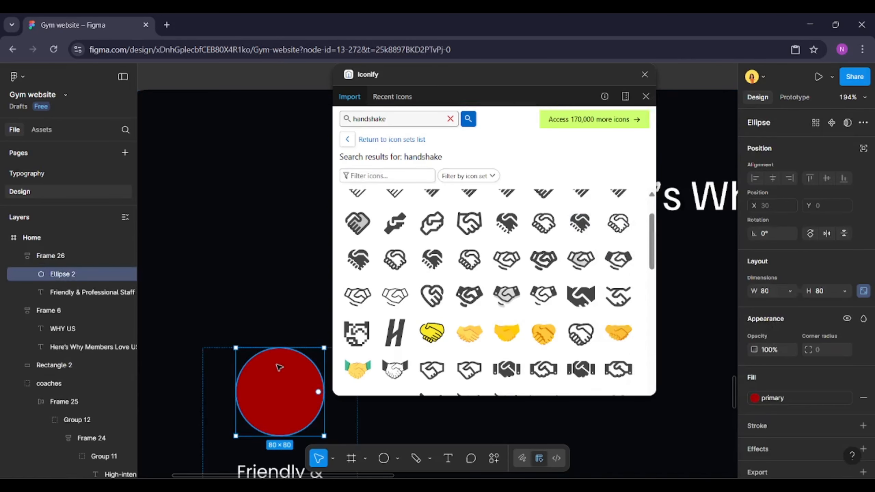
right_click(279, 367)
left_click(321, 254)
double_click(274, 366)
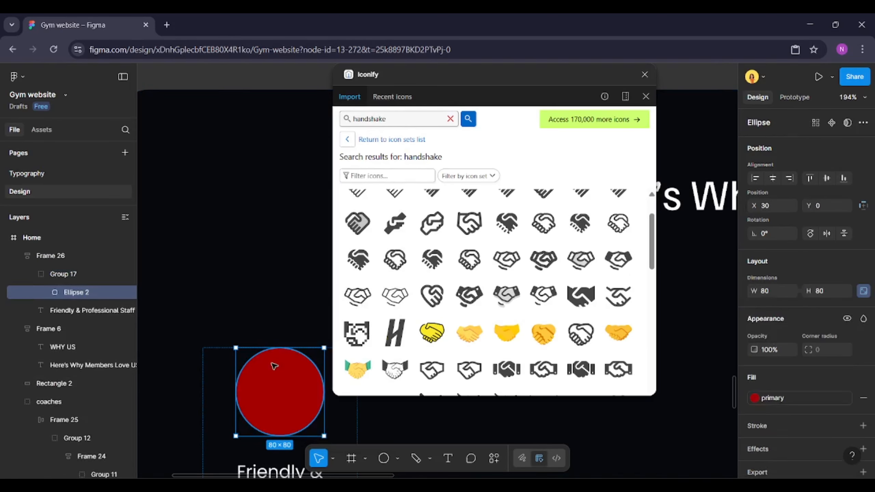
key("ctrl+v")
Resize the handshake icon to 48 × 48
scroll(258, 364, "down", 4)
scroll(258, 364, "up", 2)
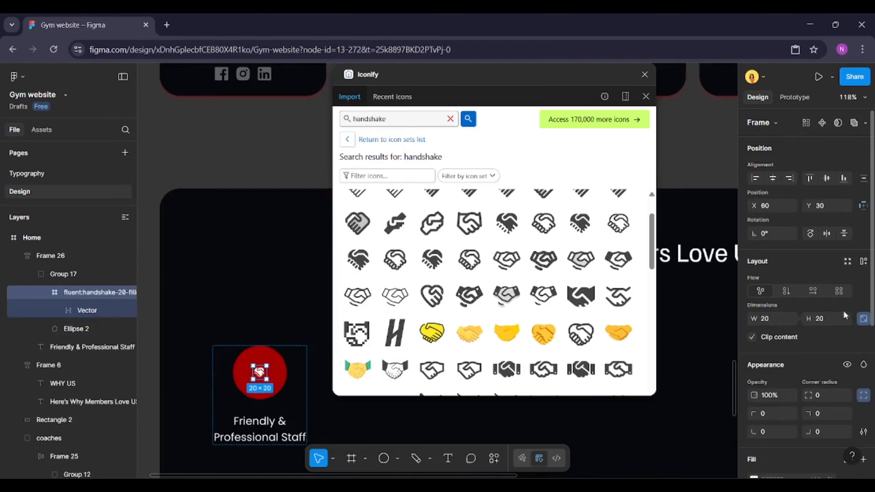
type("44")
key("Return")
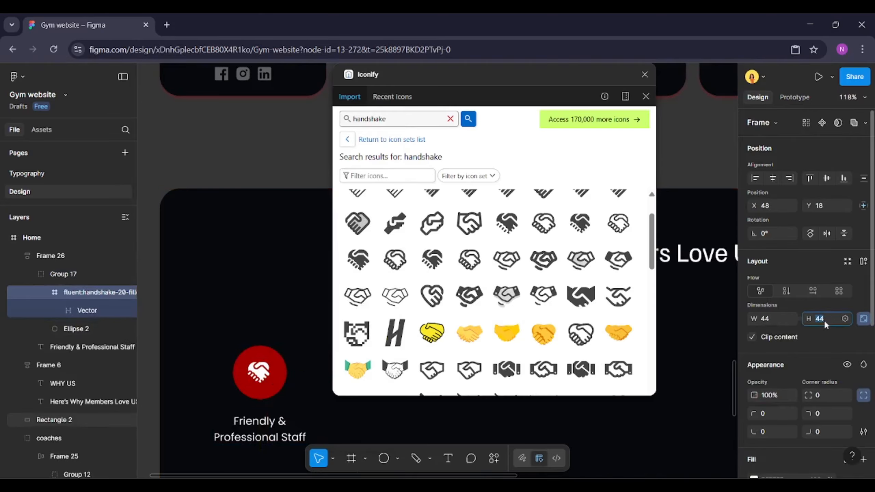
type("8")
key("Return")
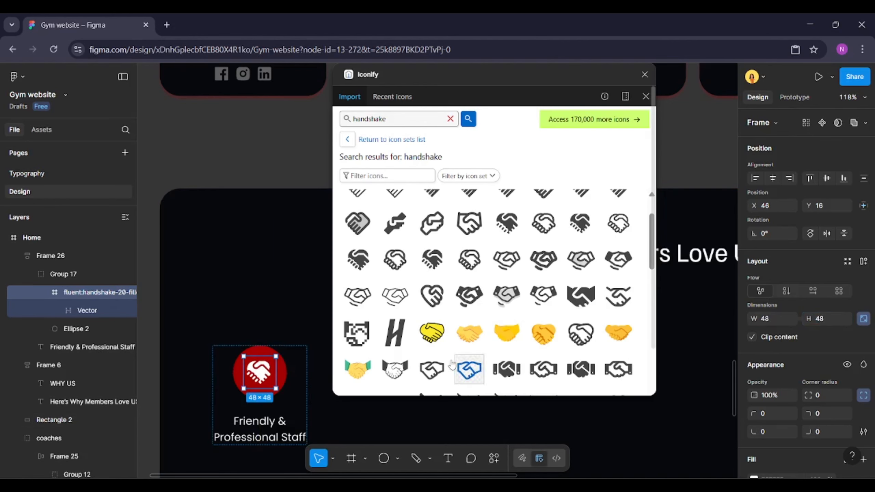
Close the plugin and duplicate the feature item into a horizontal row of five copies
left_click(297, 315)
scroll(255, 311, "down", 5)
left_click(262, 361)
scroll(262, 361, "up", 3)
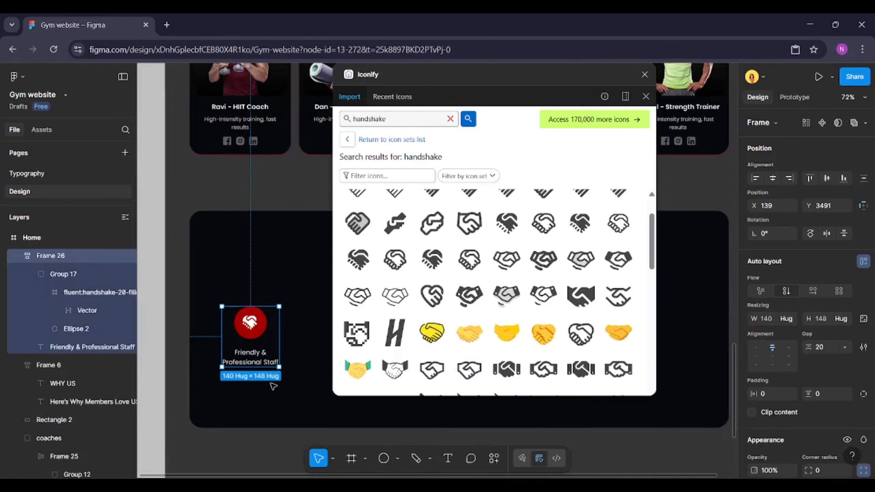
left_click(645, 75)
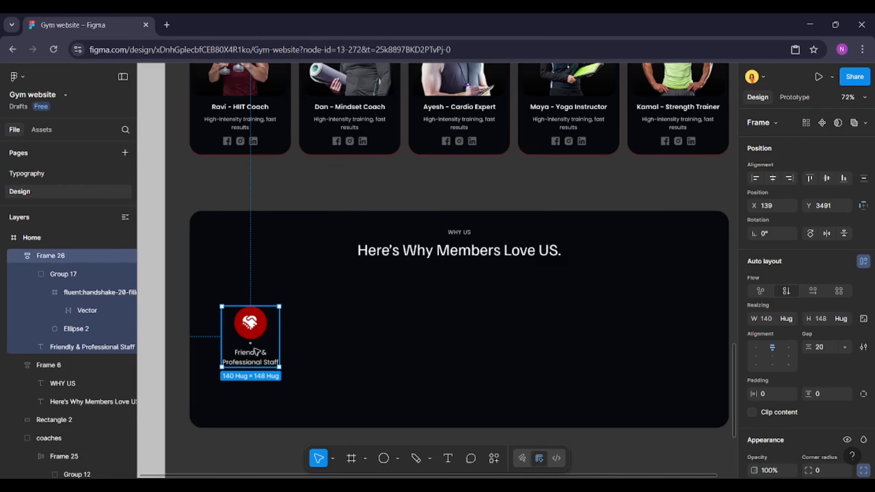
key("ctrl+d")
left_click_drag(250, 346, 329, 341)
key("ctrl+d")
key("ctrl+d")
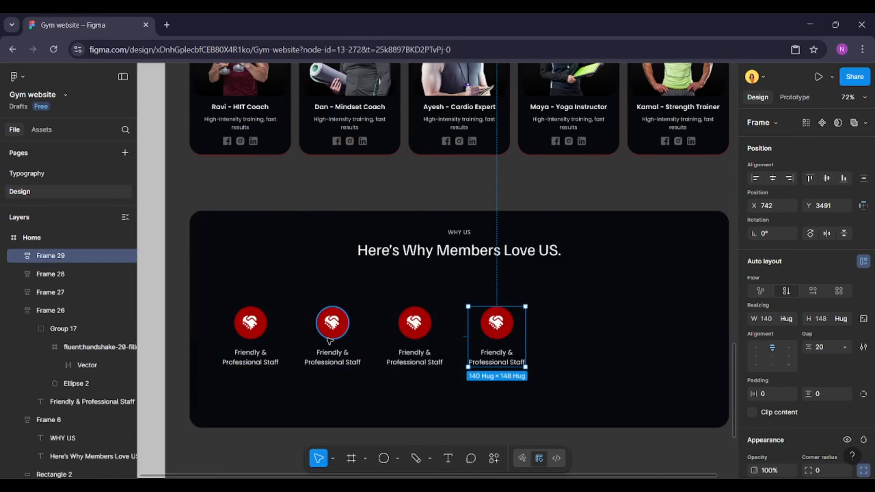
key("ctrl+d")
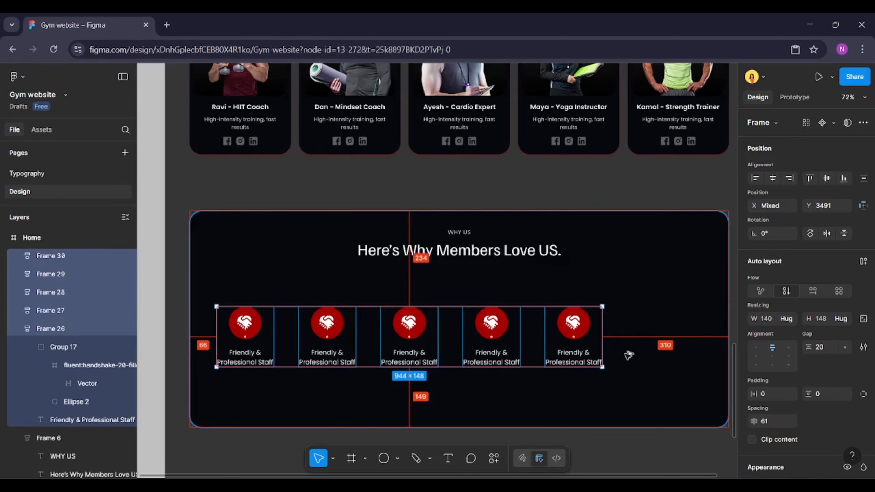
Shift the five items left and spread them to about 1224 px wide with about 131 px spacing
key("Left")
key("Left")
key("Left")
key("Left")
key("Left")
key("Left")
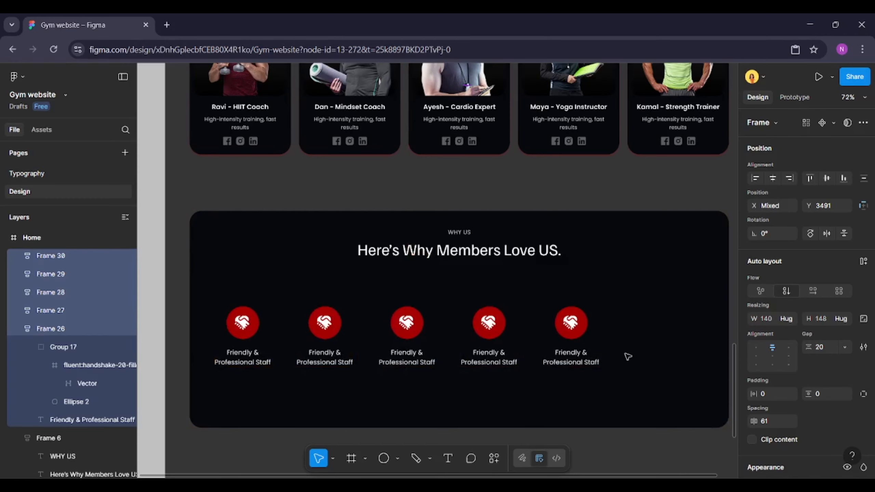
key("shift+Left")
key("shift+Left")
key("alt")
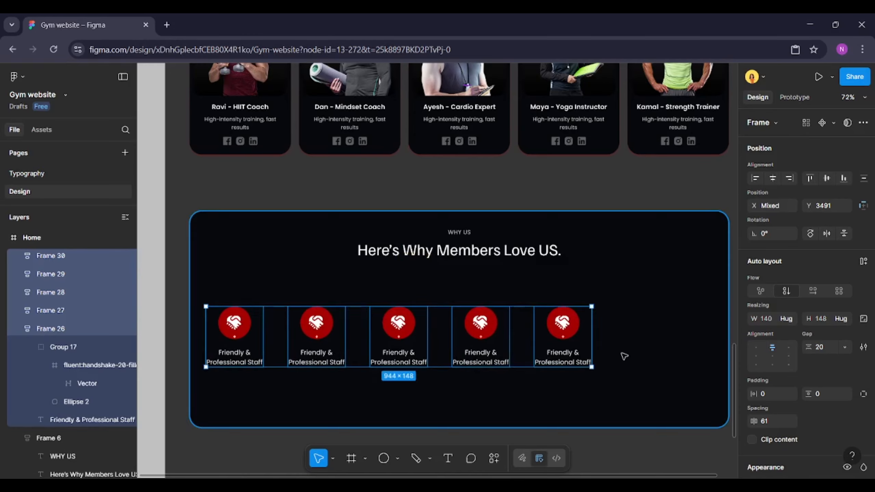
left_click_drag(522, 337, 620, 337)
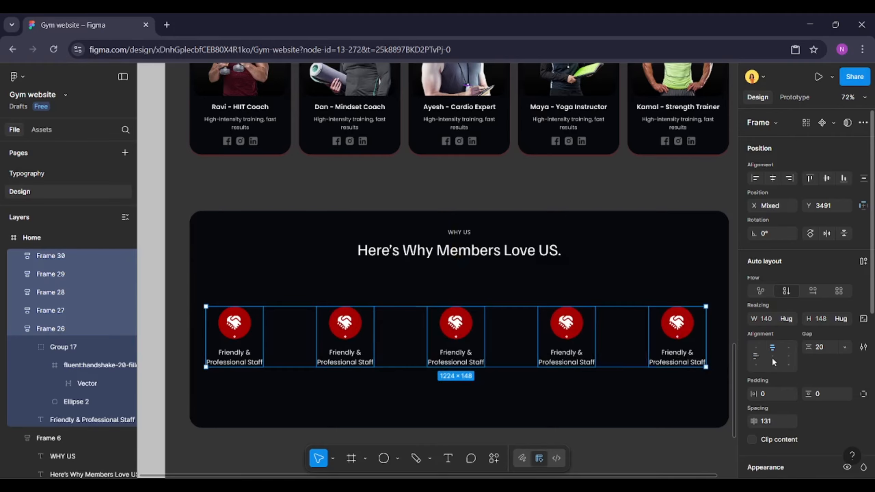
key("alt")
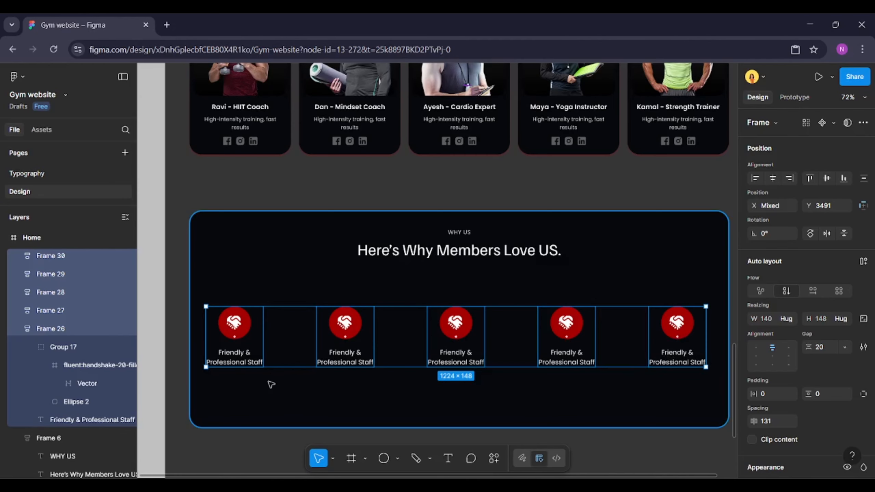
Group the five feature items and centre the group horizontally within the section background
scroll(247, 378, "down", 2)
scroll(304, 379, "down", 1)
scroll(276, 371, "up", 1)
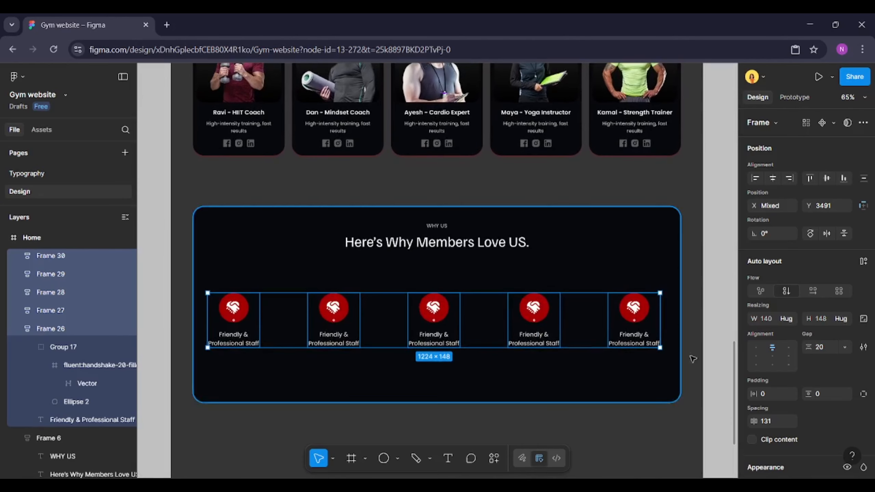
right_click(633, 343)
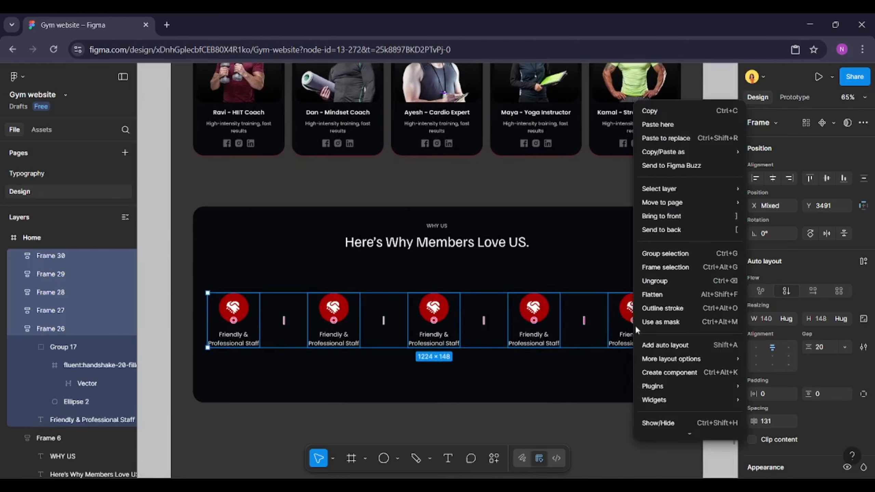
left_click(670, 254)
left_click(639, 365, "shift")
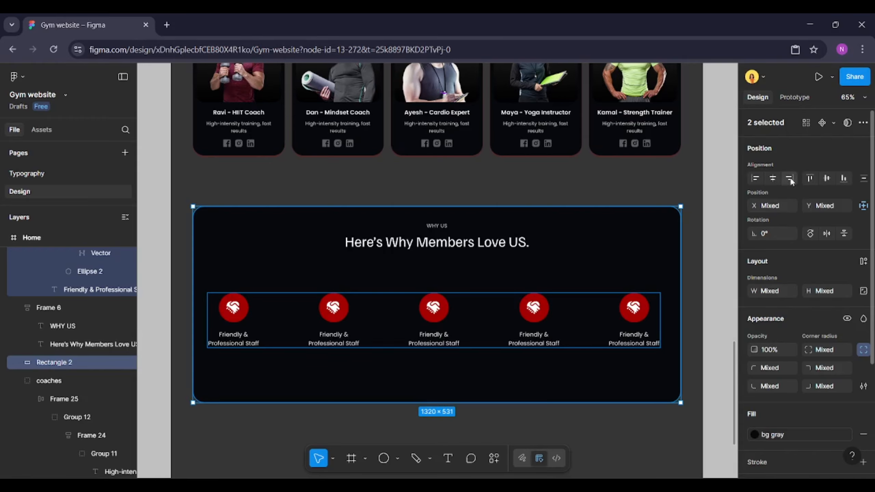
left_click(773, 178)
left_click(633, 366, "shift")
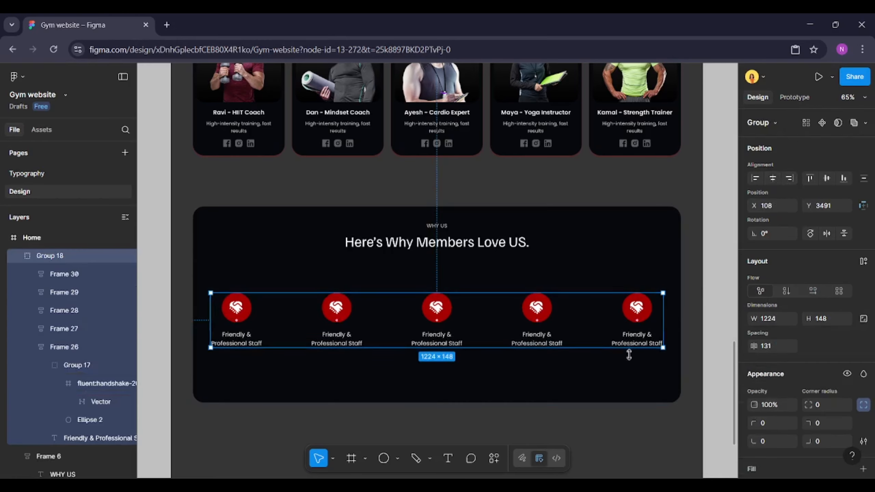
left_click(614, 423)
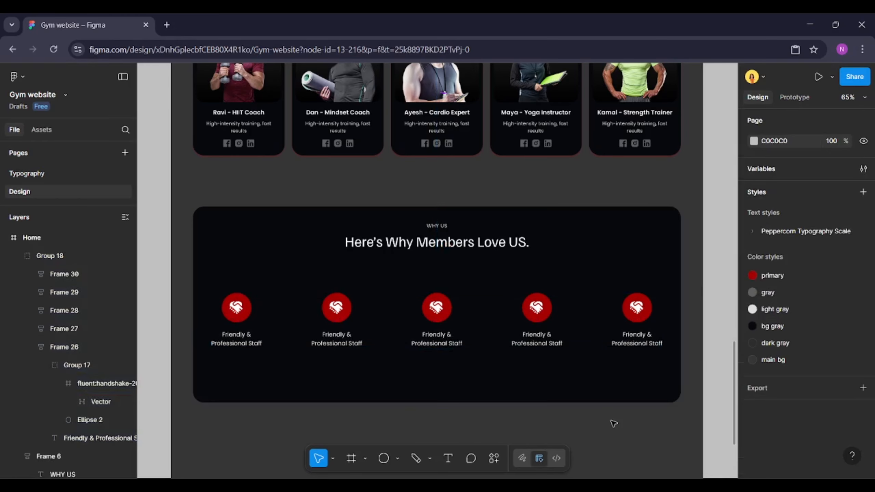
Set the spacing between the heading group and the feature row to 32
scroll(397, 399, "up", 1)
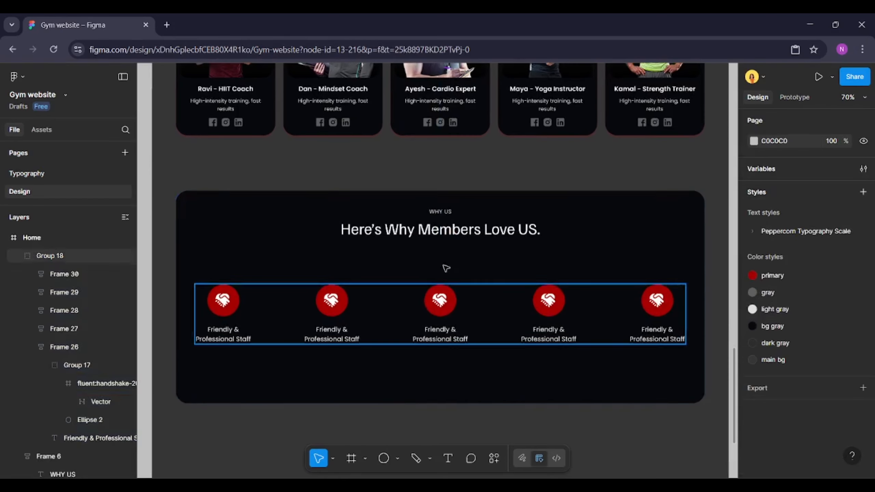
left_click(444, 229)
left_click(445, 327, "shift")
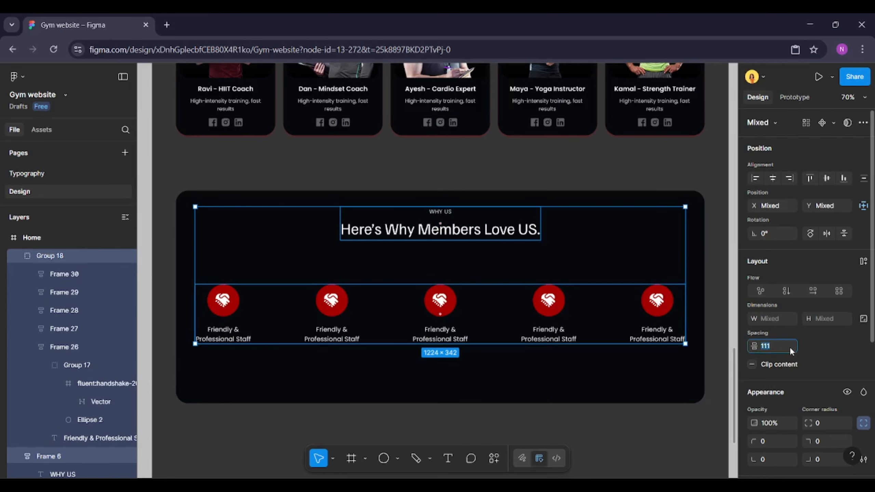
type("32")
key("Return")
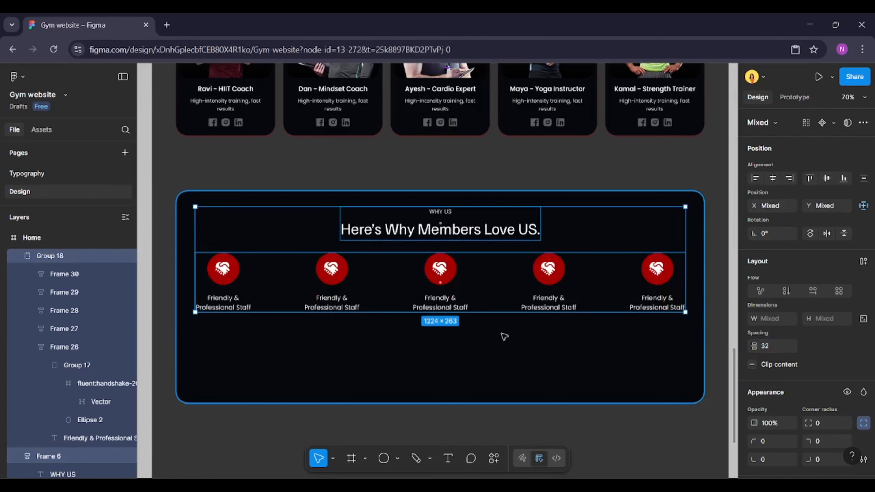
Wrap the section background, heading and feature row together into a vertical auto-layout frame
left_click(504, 336, "shift")
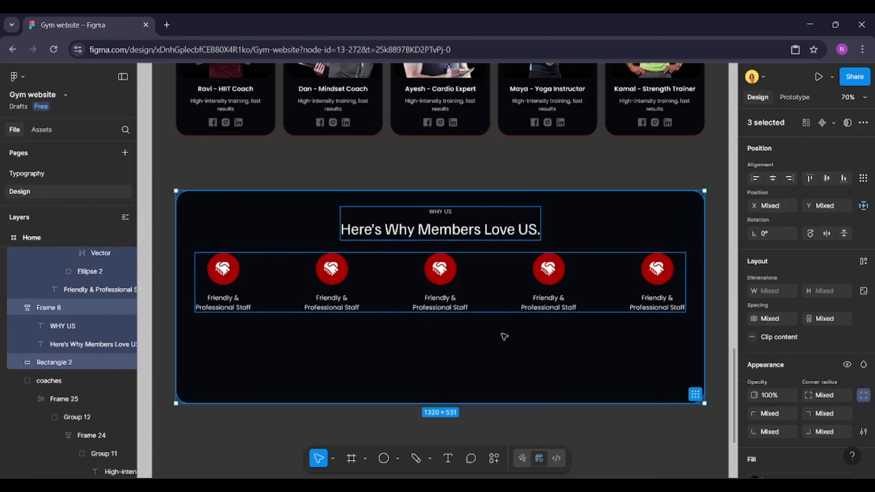
left_click(514, 289)
left_click(553, 286)
left_click(521, 235, "shift")
right_click(520, 235)
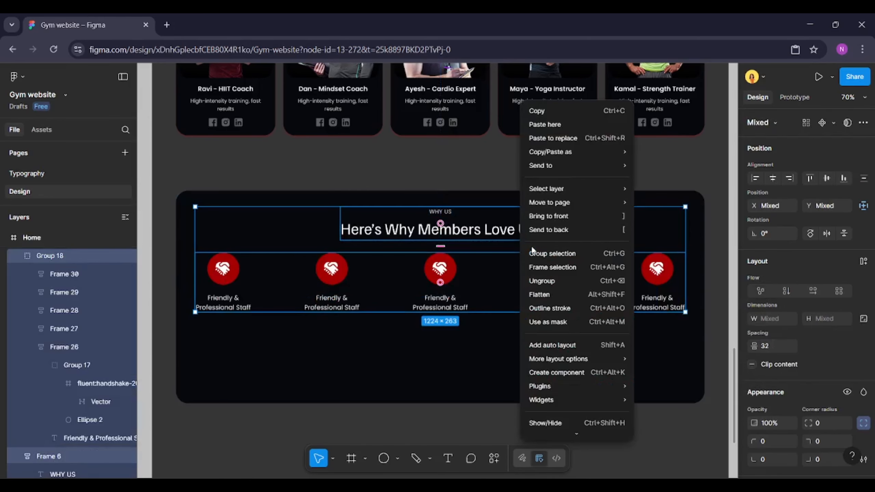
left_click(540, 255)
left_click(557, 355, "shift")
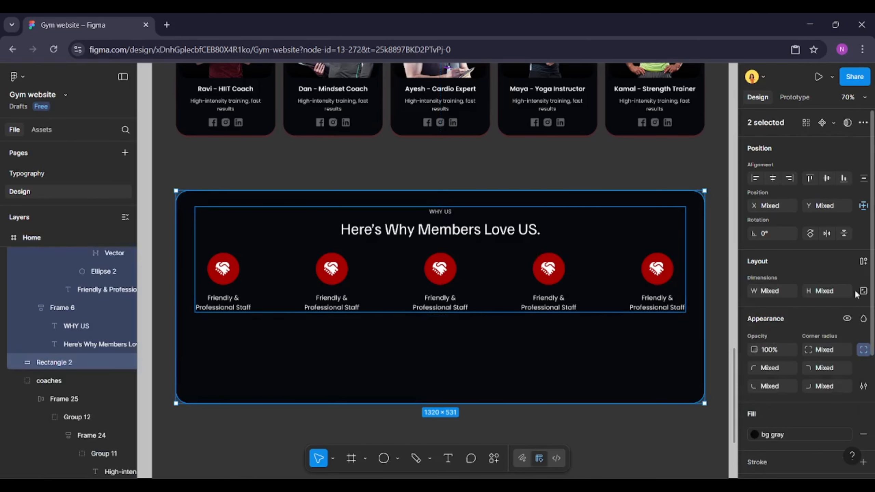
left_click(864, 261)
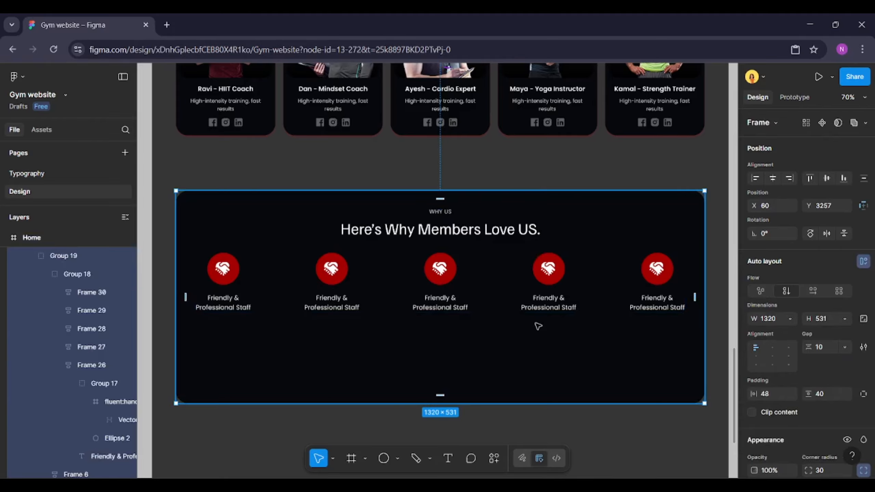
Set the section frame's height to hug its contents and its horizontal padding to 40
left_click(845, 319)
left_click(823, 332)
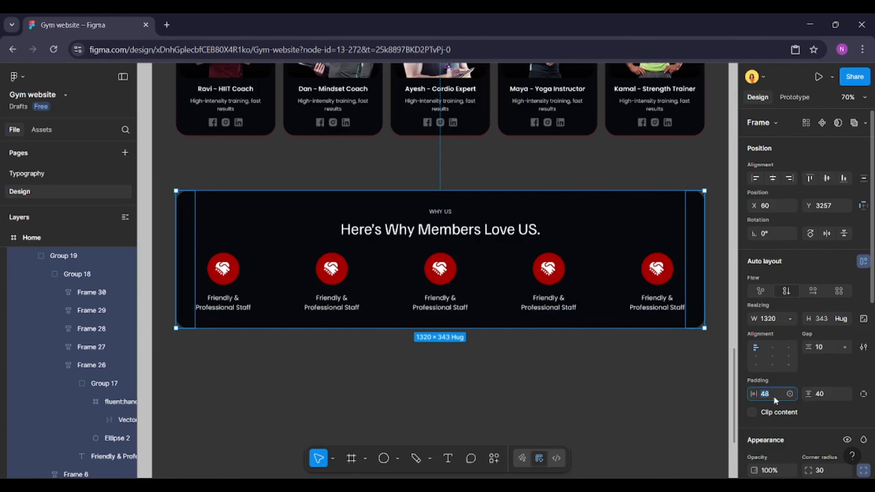
type("40")
key("Return")
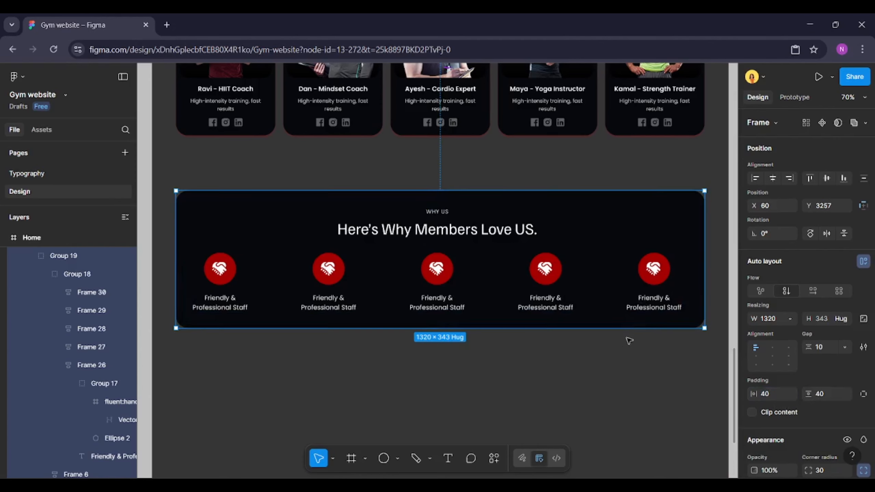
Turn the feature row group into a horizontal auto-layout frame with an Auto gap between items
double_click(548, 274)
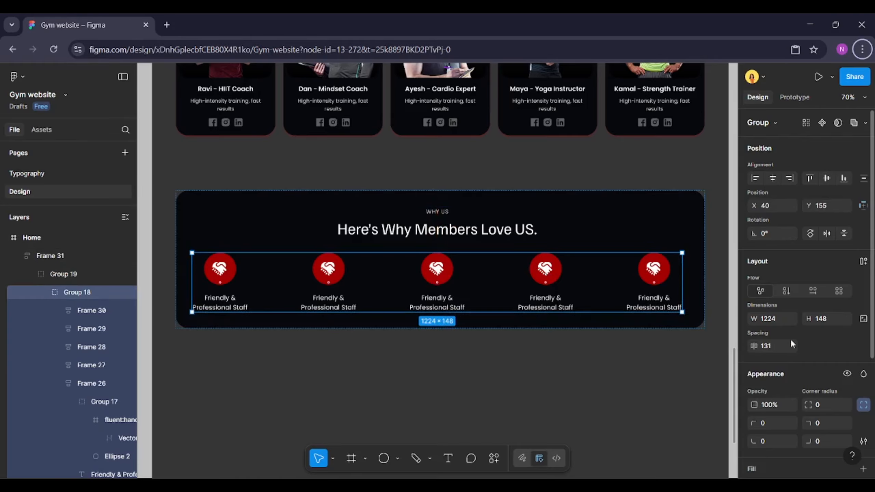
scroll(789, 322, "down", 3)
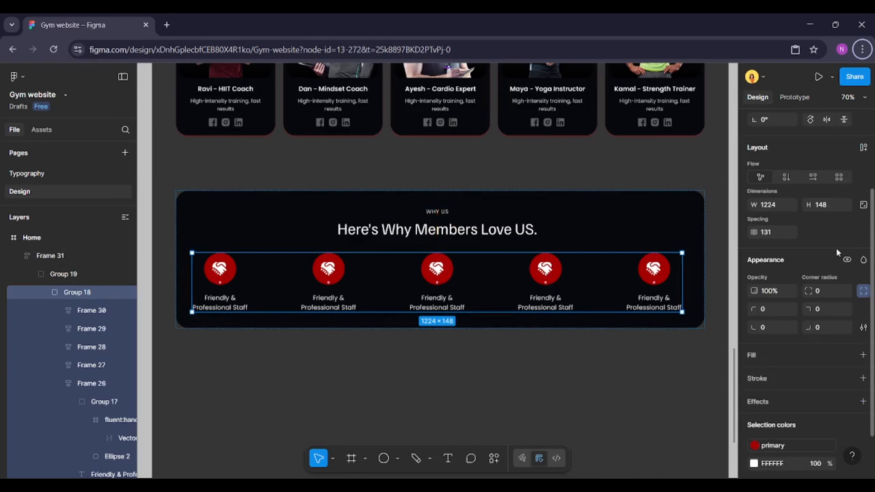
left_click(863, 148)
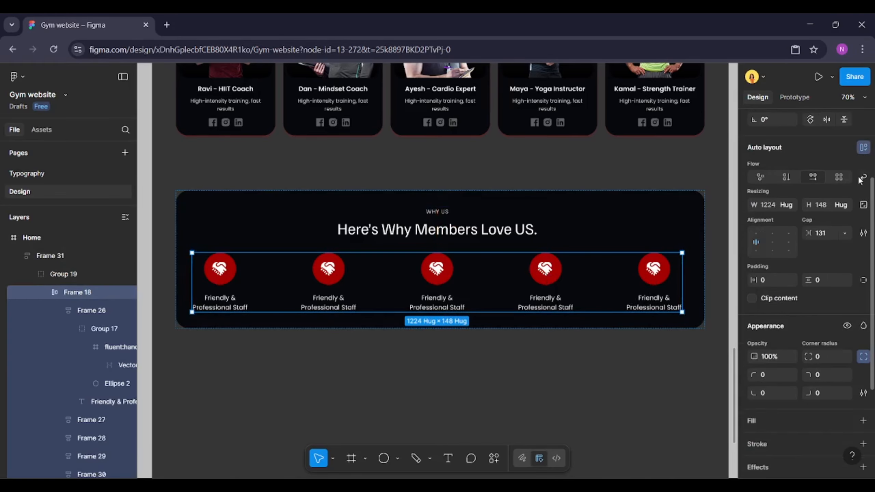
left_click(790, 205)
left_click(791, 206)
left_click(845, 234)
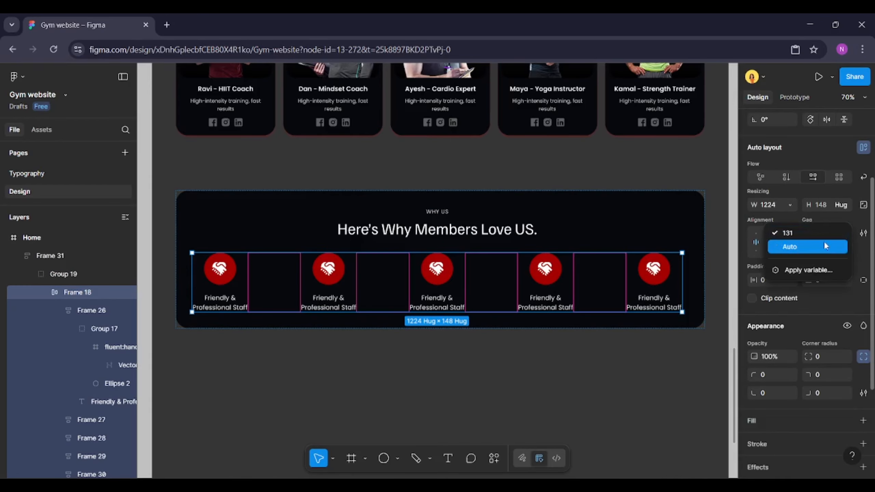
left_click(824, 241)
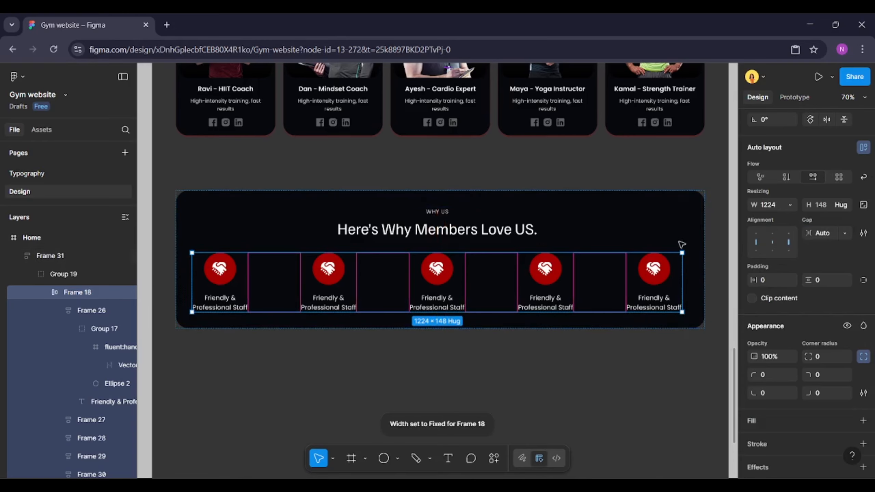
Turn the heading-and-row group into an auto-layout frame whose width fills the container
left_click(586, 234)
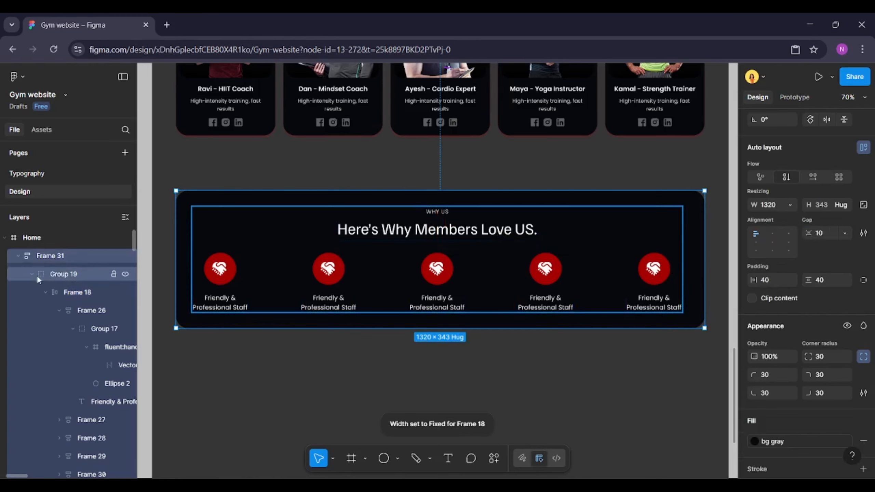
left_click(64, 274)
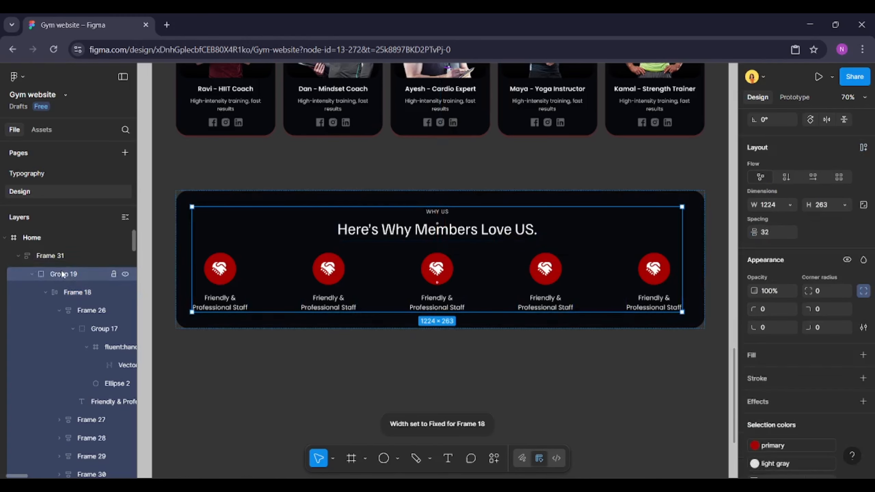
left_click(863, 148)
left_click(786, 205)
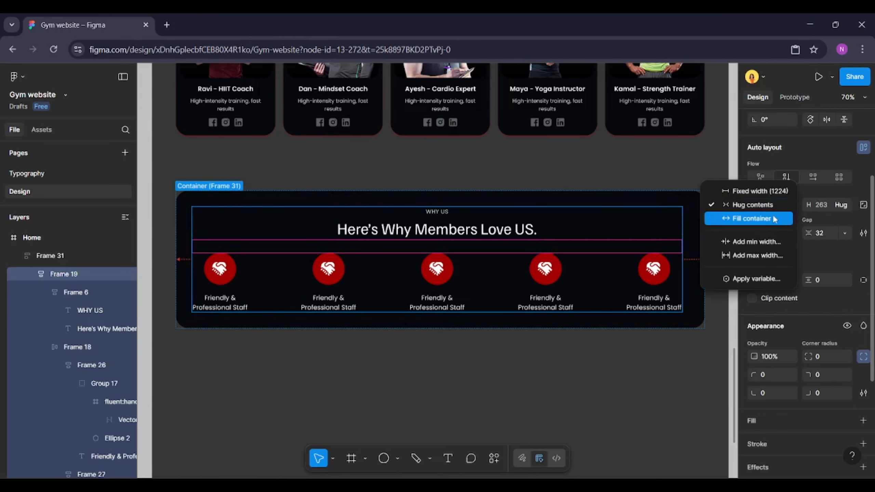
left_click(758, 217)
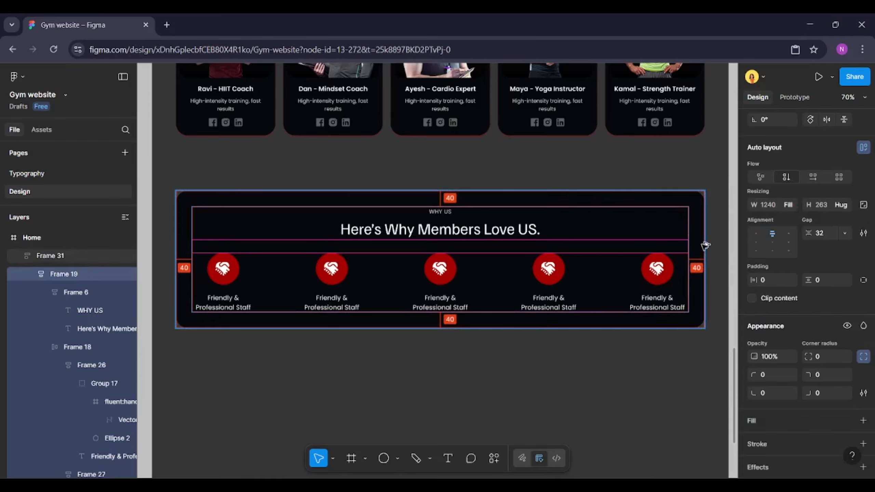
Set the feature row's width to fill its container
left_click(686, 258)
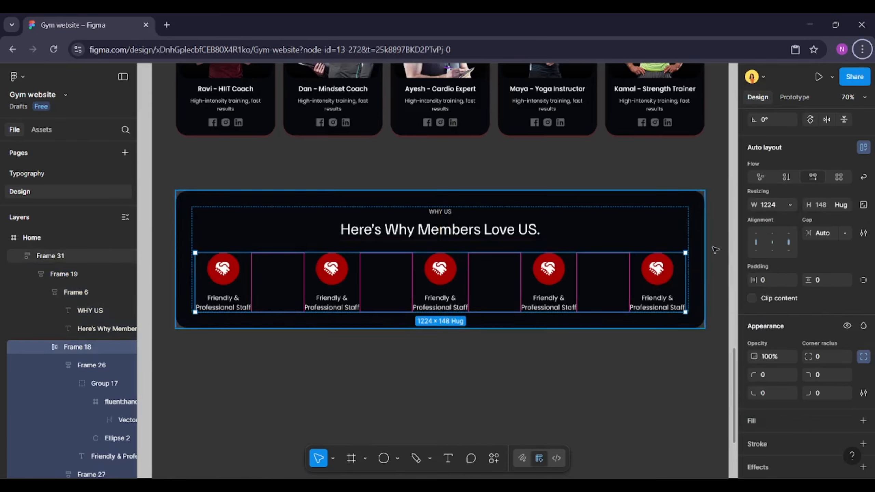
left_click(790, 205)
left_click(769, 233)
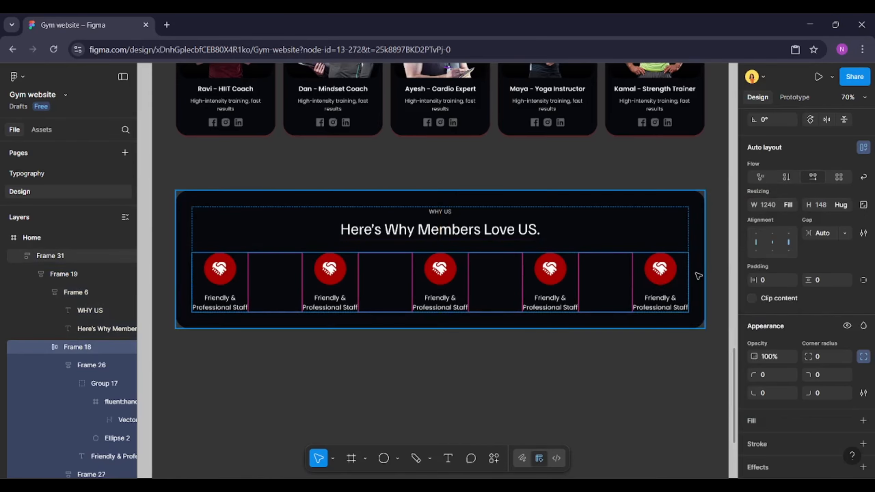
left_click(638, 339)
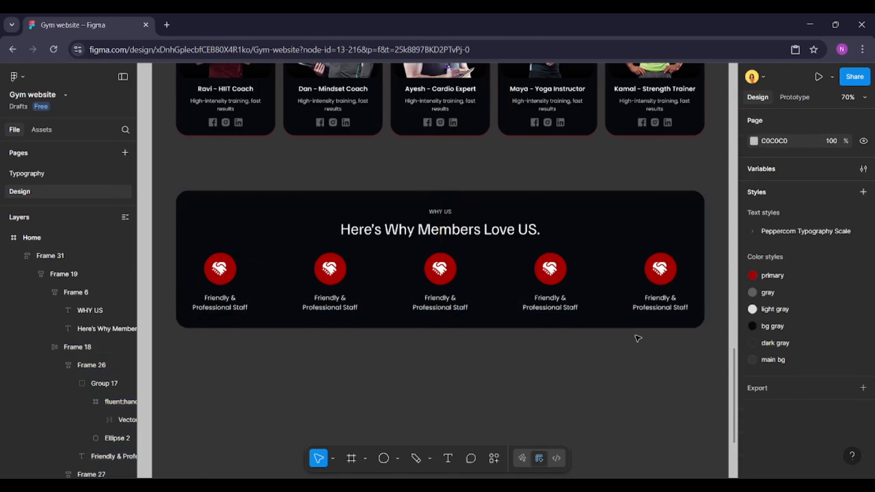
double_click(551, 260)
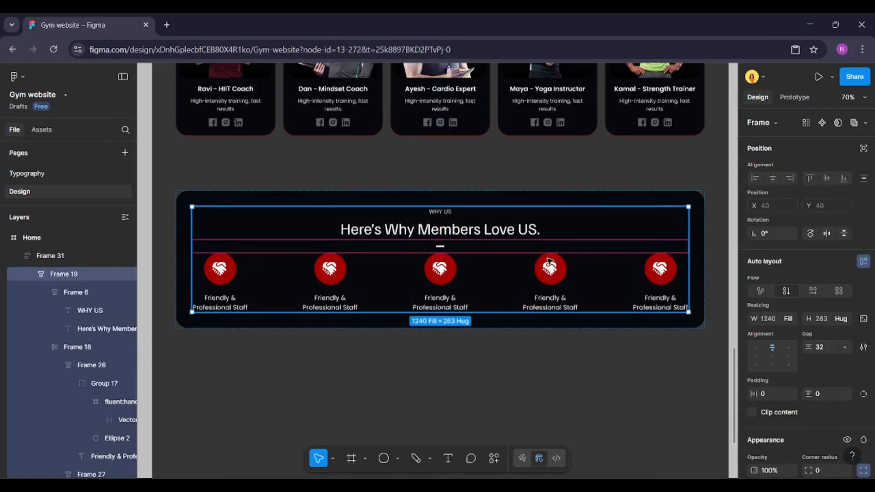
left_click(528, 337)
Change the second feature label to "Clean & Safe Environment"
scroll(363, 288, "up", 1)
double_click(341, 303, "ctrl")
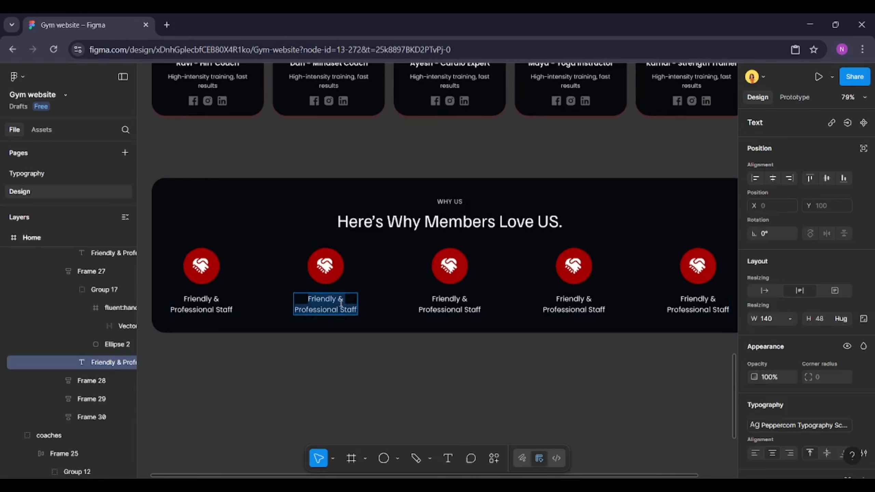
type("Clean & S")
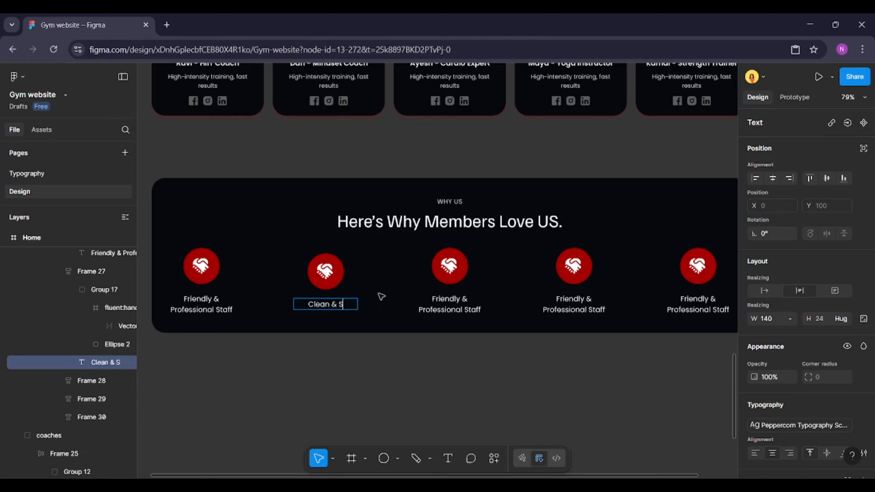
type("afe Environment")
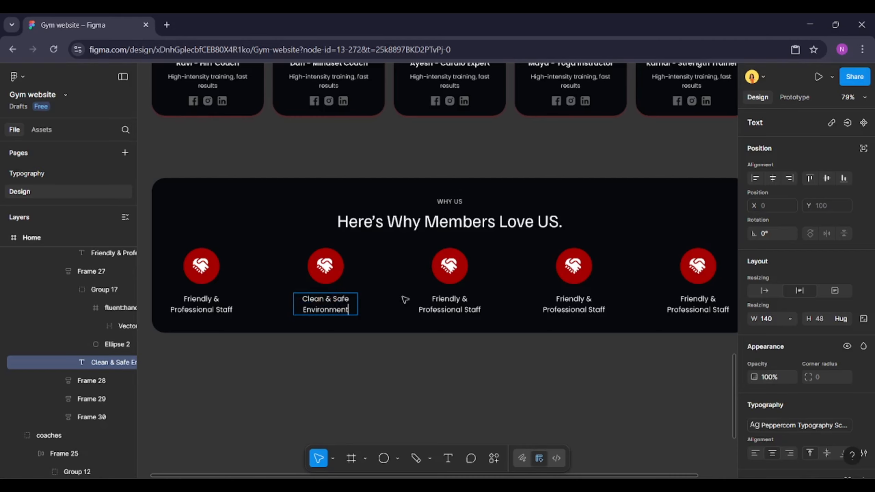
Change the third feature label to "Affordable Membership Plans"
left_click(425, 299)
double_click(426, 300)
type("Affor")
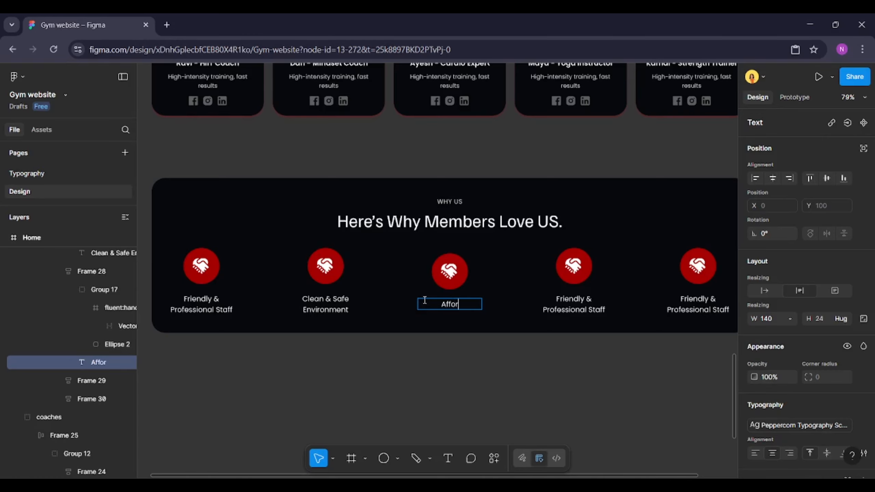
type("dable Membership Plans")
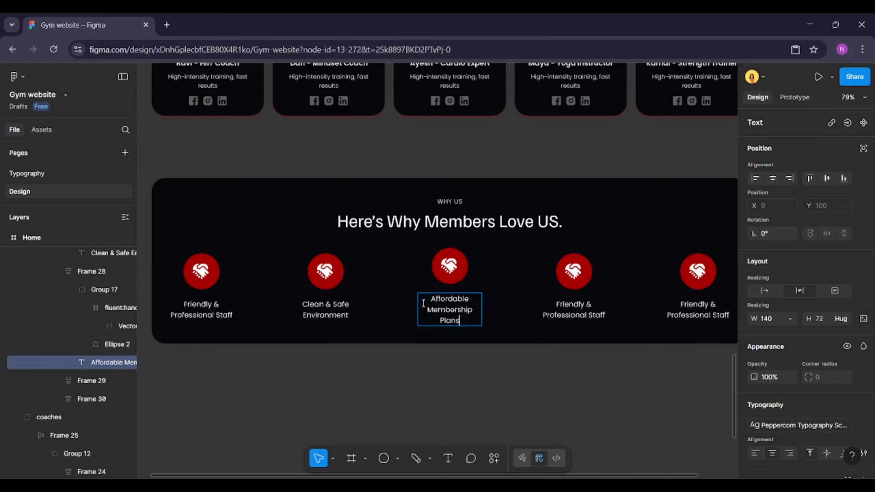
Change the fourth feature label to "Community Events & Challenges"
scroll(423, 303, "down", 1)
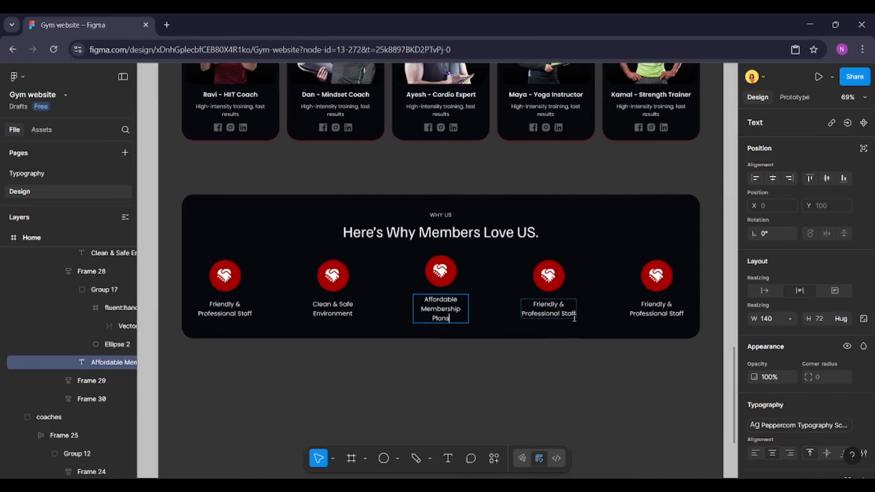
scroll(573, 315, "up", 1)
double_click(569, 315)
type("Communit")
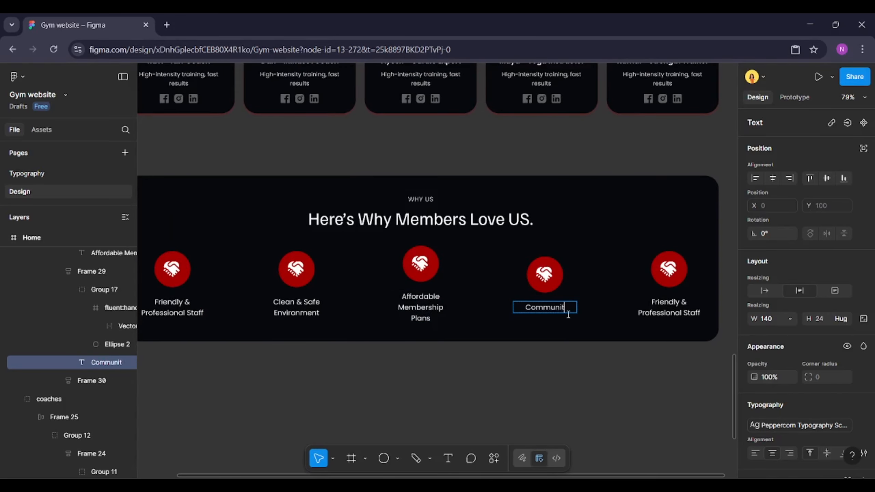
type("y Events")
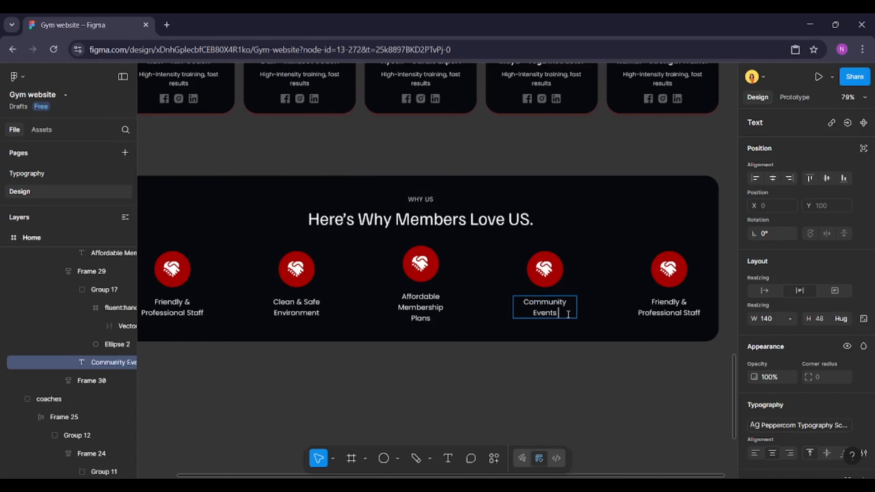
type(" & Challenges")
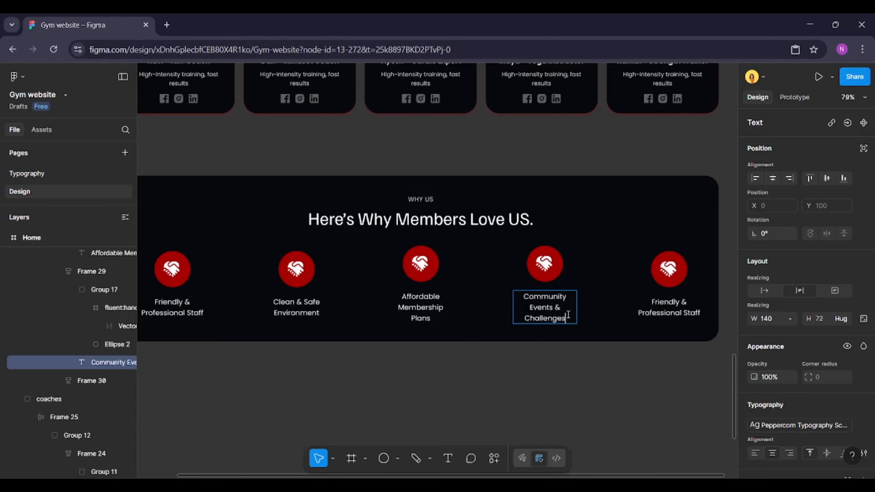
Change the fifth feature label to "Built for Results & Backed By Care"
double_click(649, 310)
type("Bu")
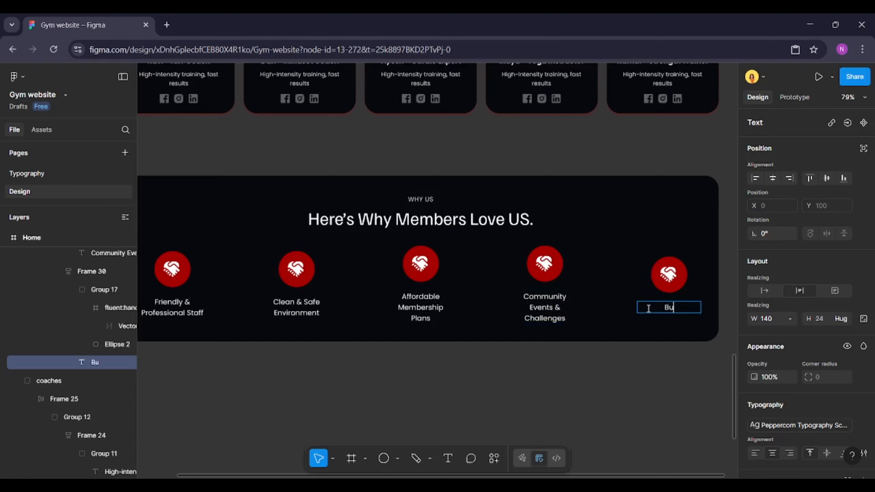
type("ilt for Results")
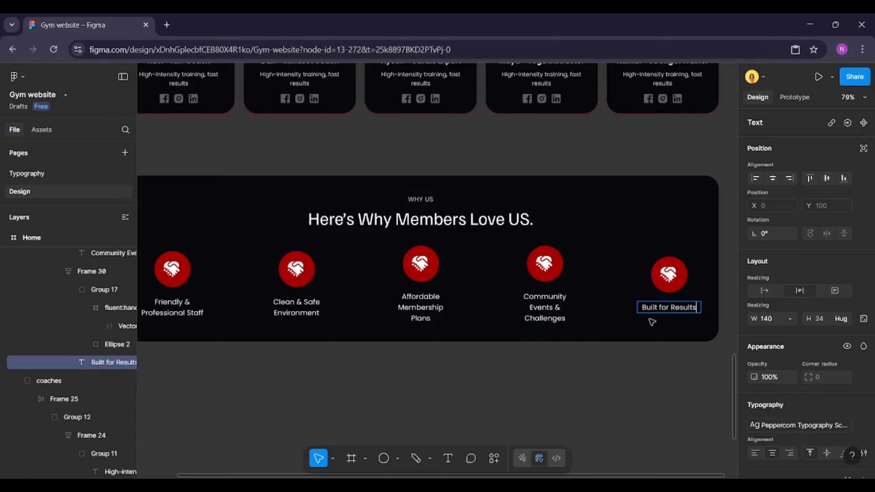
type(" & Bo")
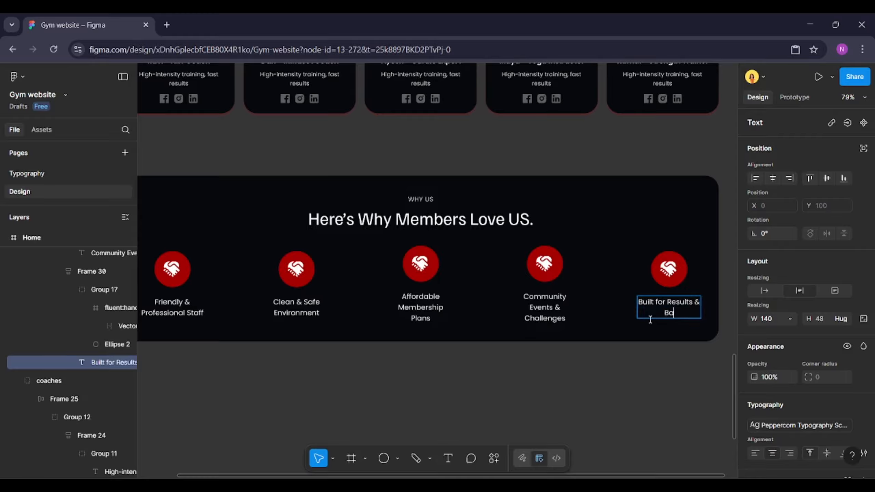
type("cked By Care")
left_click(612, 364)
Switch the third feature label to auto width, then narrow it so "Affordable Membership Plans" wraps onto two lines
scroll(607, 364, "down", 1)
left_click(450, 263)
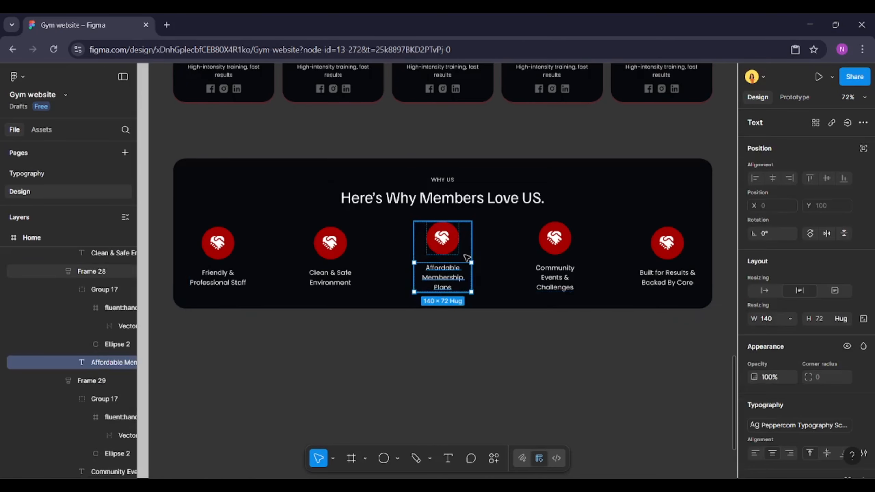
left_click(466, 257)
double_click(457, 278)
left_click(765, 290)
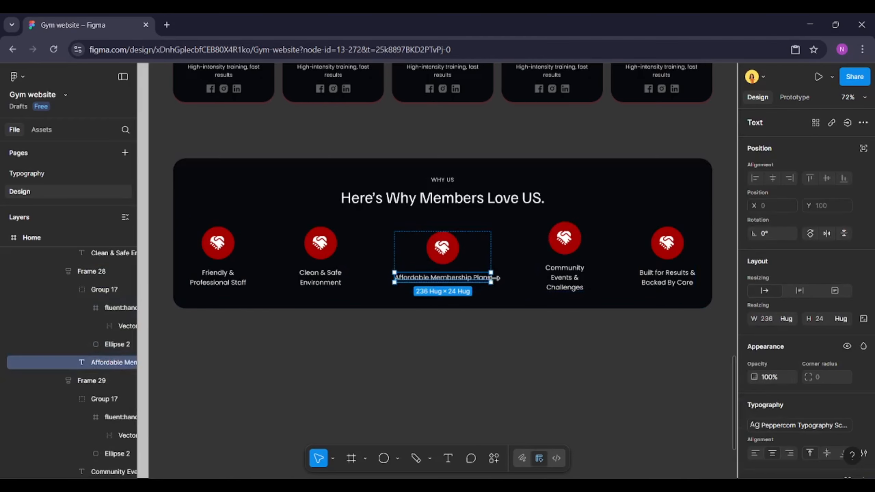
left_click_drag(488, 278, 475, 279)
Switch the fourth feature label to auto width, then narrow it to about 163 px so it wraps onto two lines
left_click(556, 278)
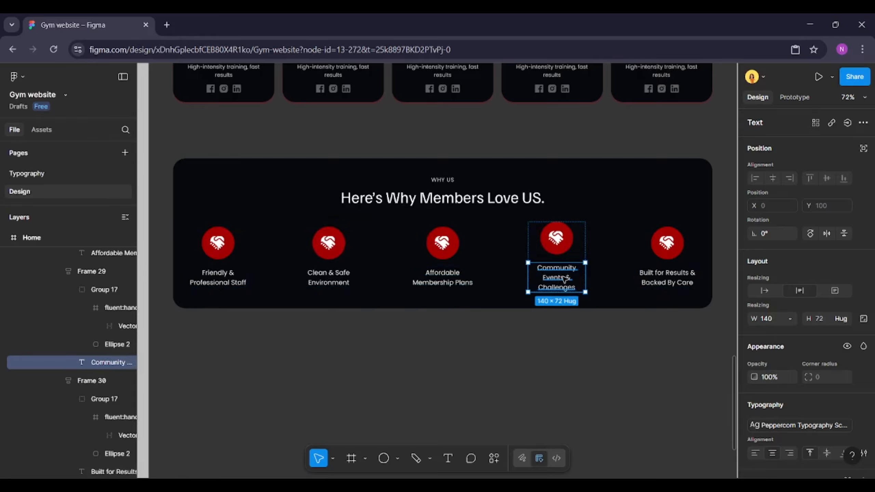
left_click(765, 291)
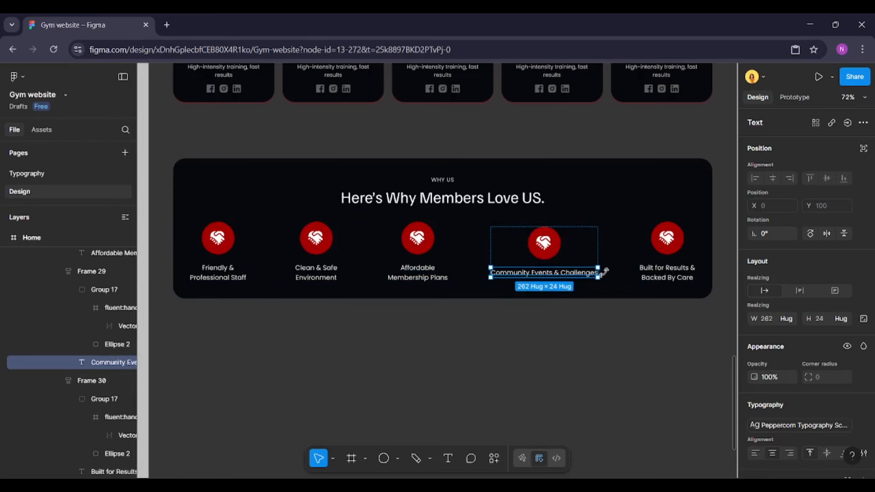
left_click_drag(601, 272, 578, 272)
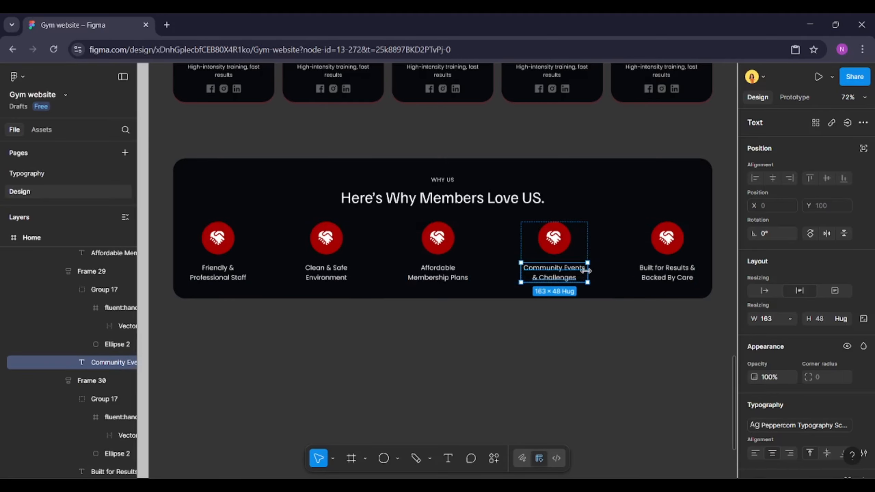
Select all five feature items and set their width to 164
left_click_drag(656, 297, 652, 309)
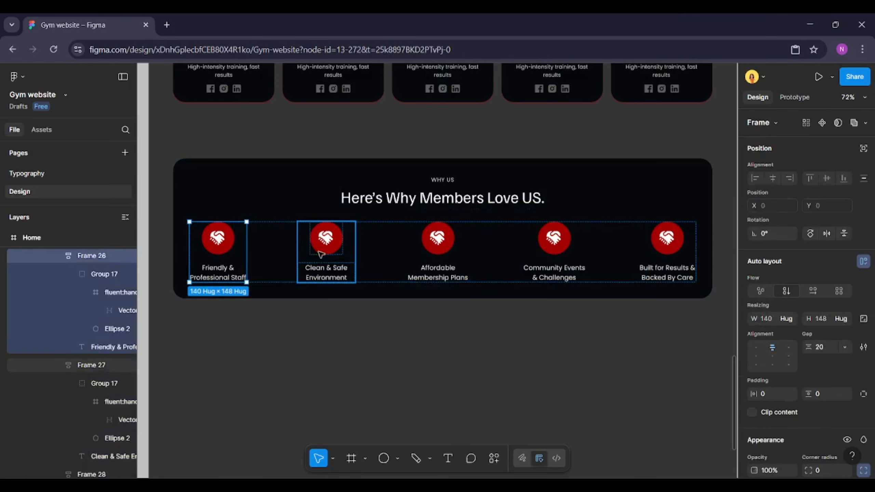
left_click(320, 254, "shift")
left_click(414, 250, "shift")
left_click(546, 251, "shift")
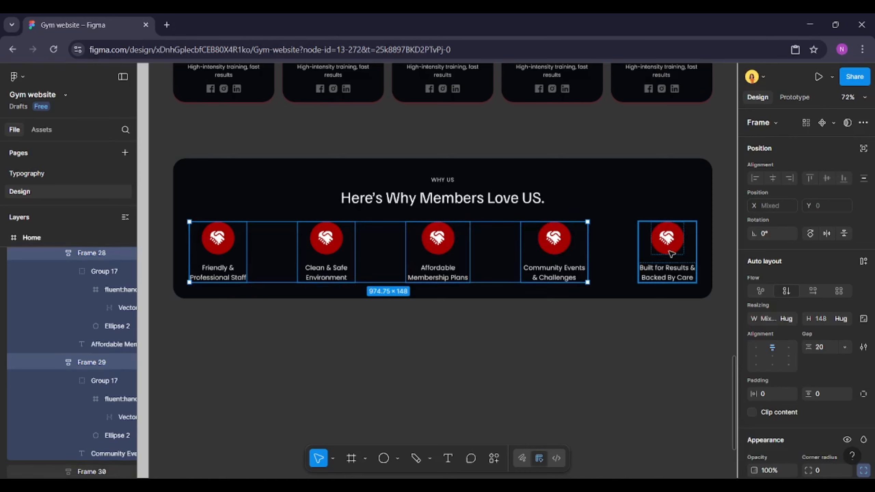
left_click(668, 246, "shift")
left_click(774, 319)
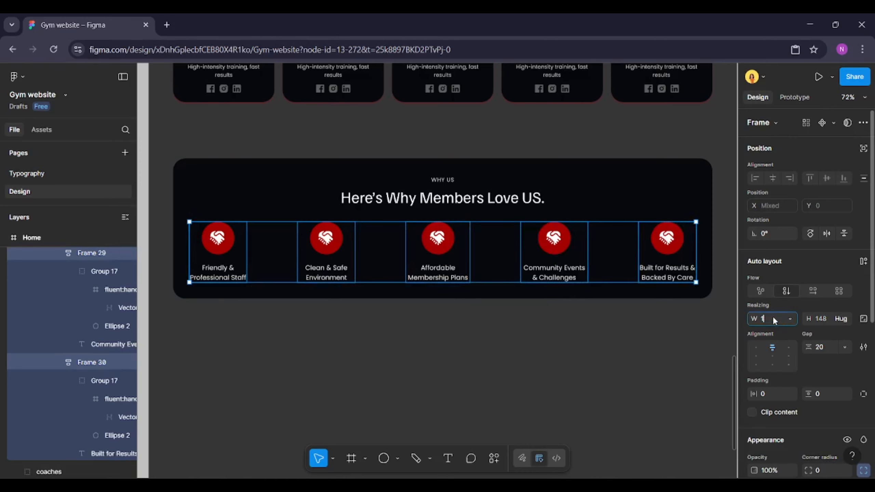
type("164")
key("Return")
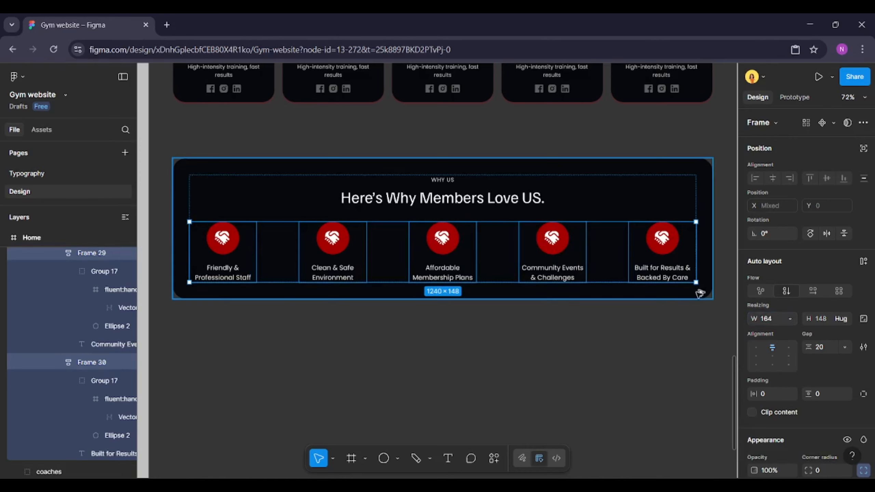
Duplicate the whole Why Us section and place the copy directly below the original
key("alt")
key("alt")
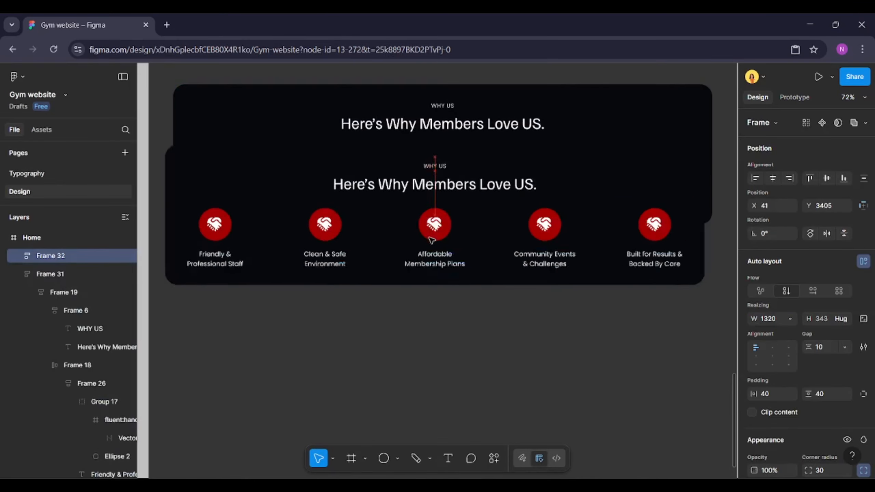
left_click_drag(432, 239, 442, 272)
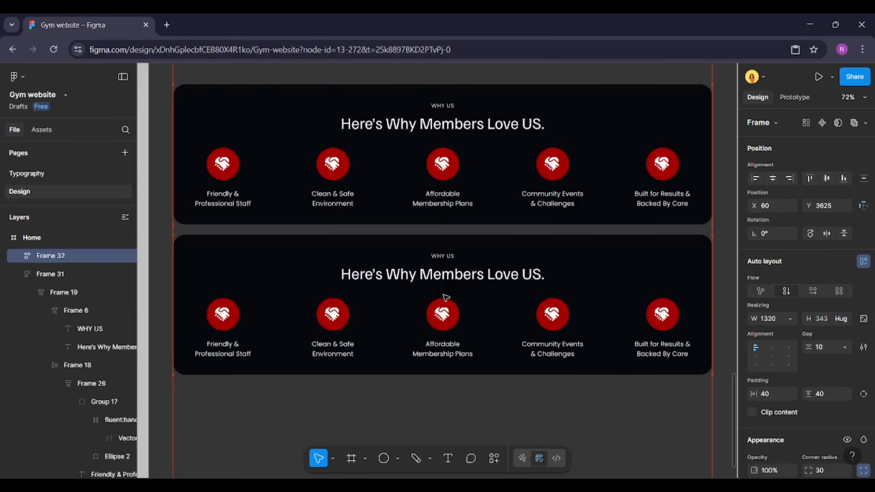
Change the duplicated section's small label to "OUR PARTNERS"
double_click(443, 273)
type("o")
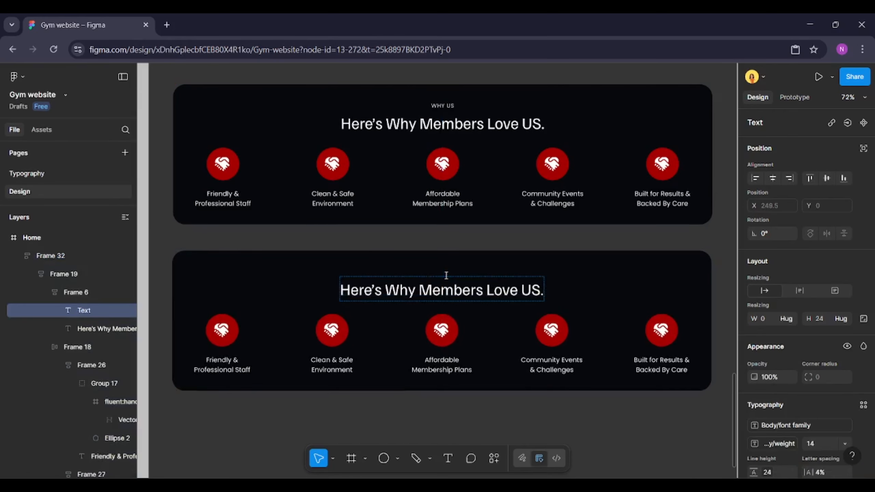
type("OUR PARTNERS")
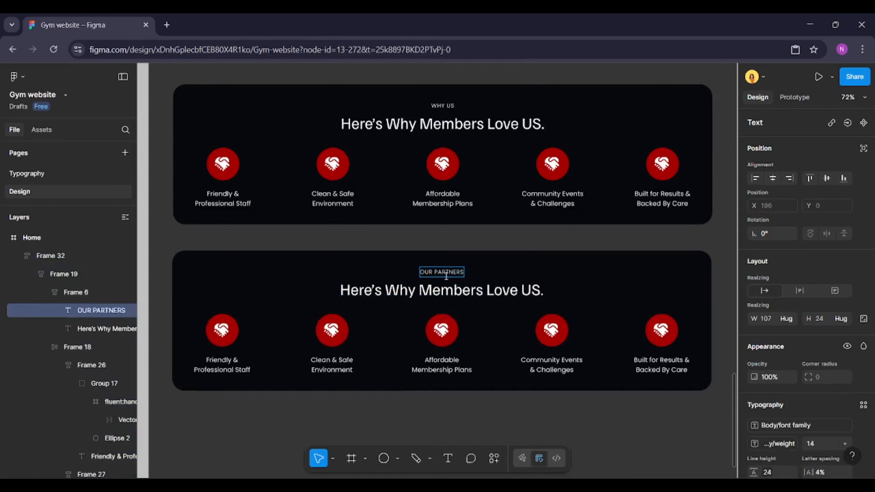
Change the duplicated section's heading to "Trusted By Leading Fitness Brands."
double_click(446, 284)
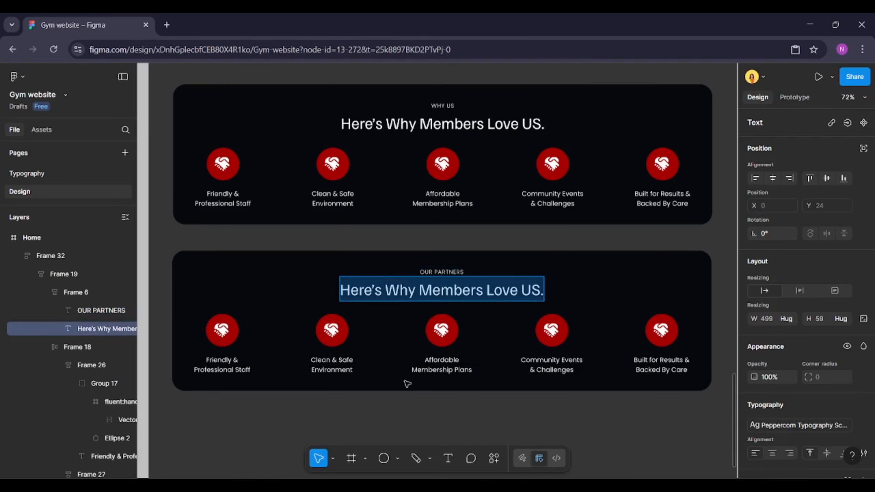
type("Trus")
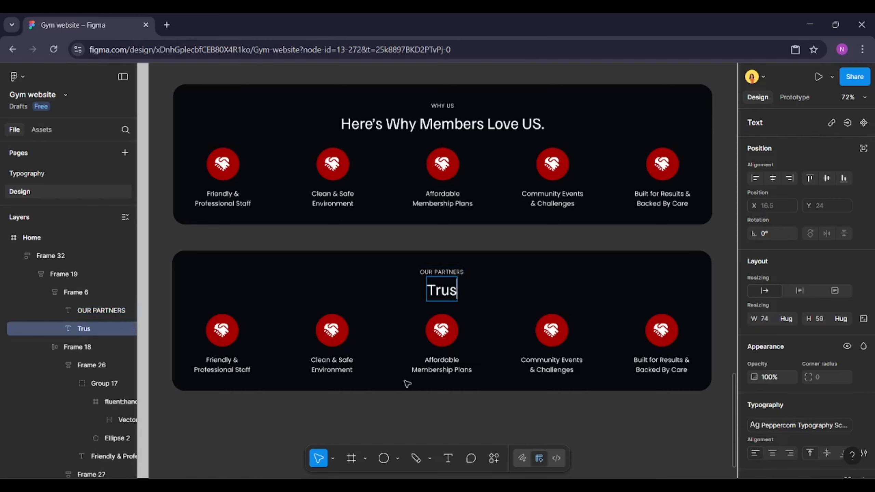
type("ted by")
key("BackSpace")
key("BackSpace")
type("B")
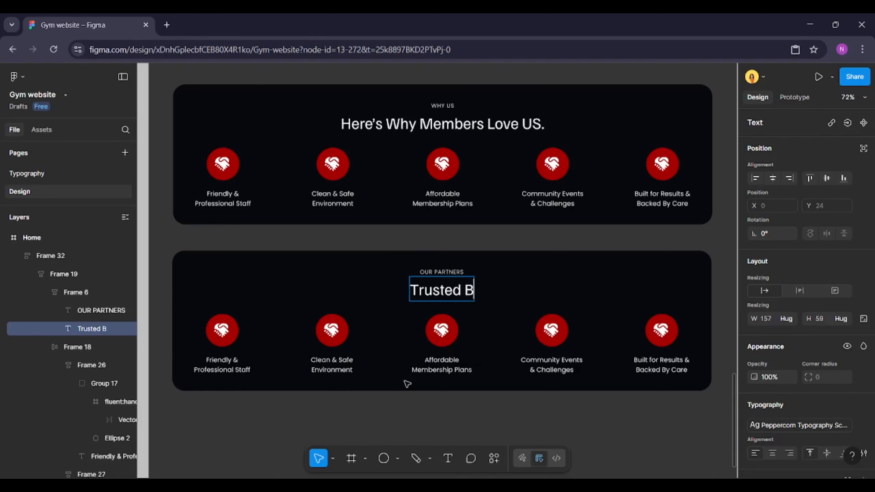
type("y Leading Fit")
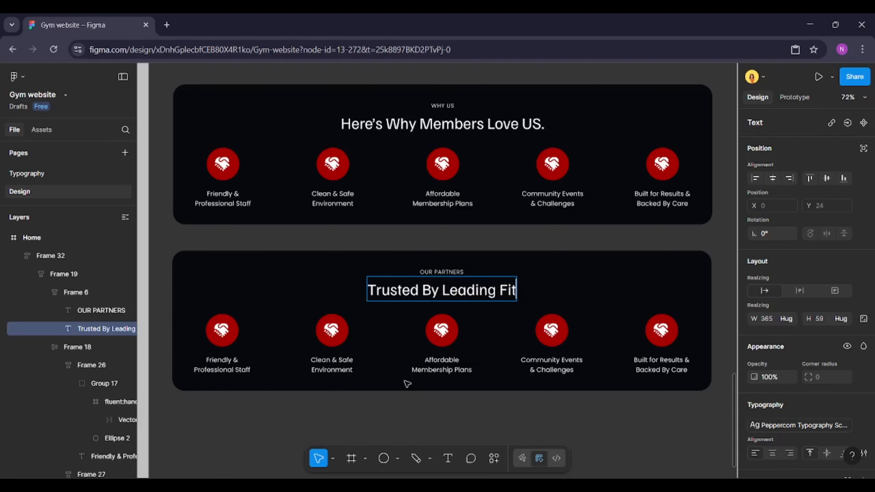
type("ness Brands")
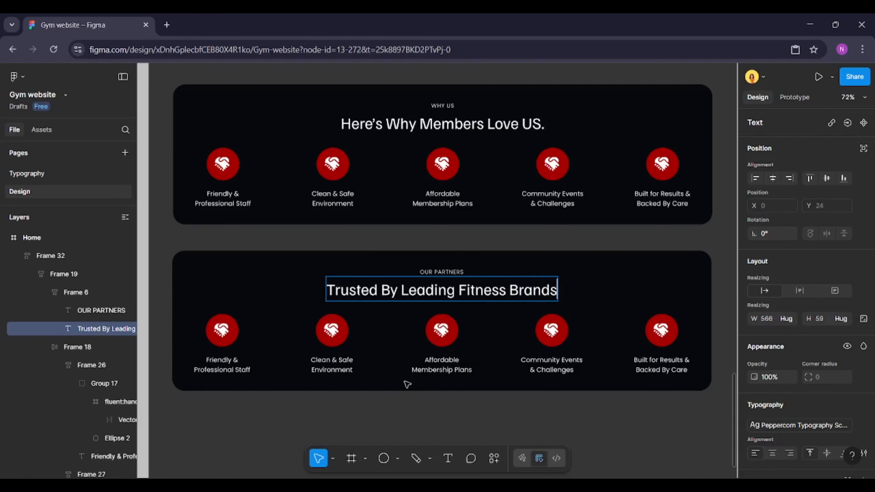
type(".")
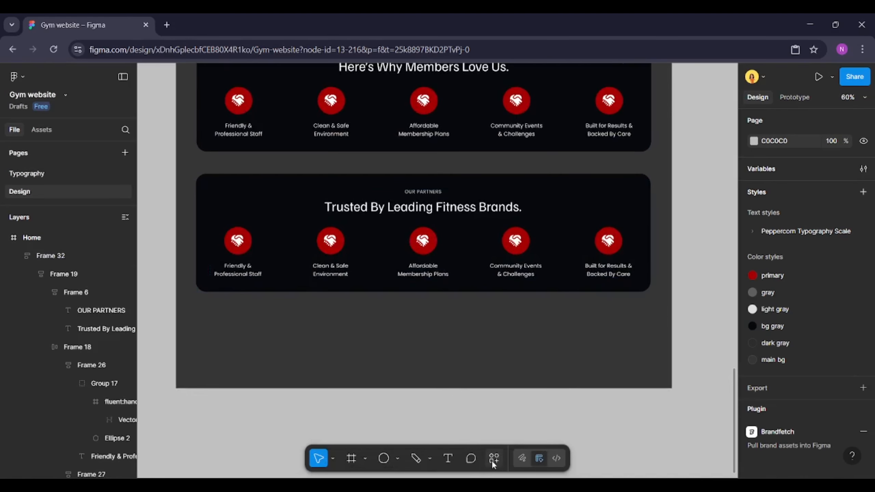
Search the plugins for Brandfetch and run it
left_click(494, 458)
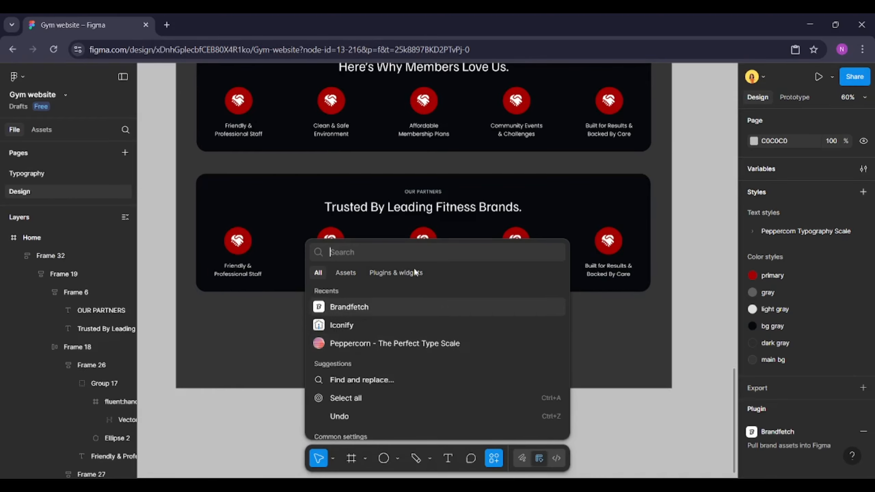
type("bran")
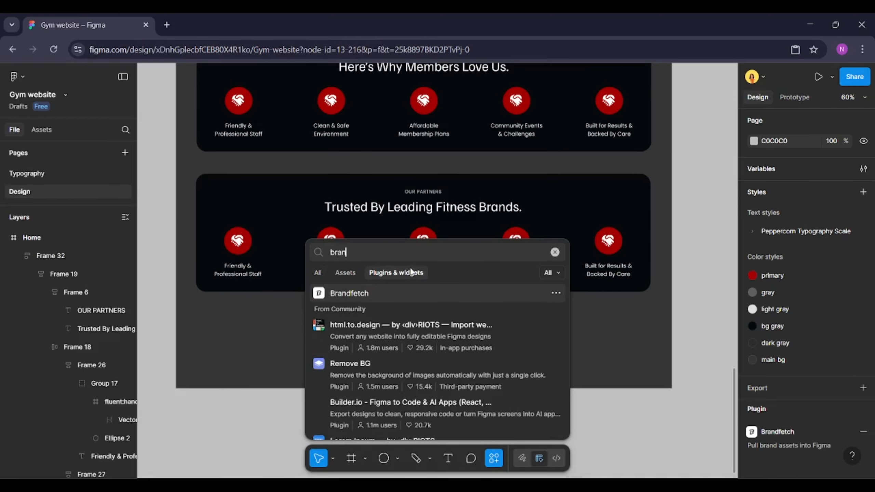
type("dfe")
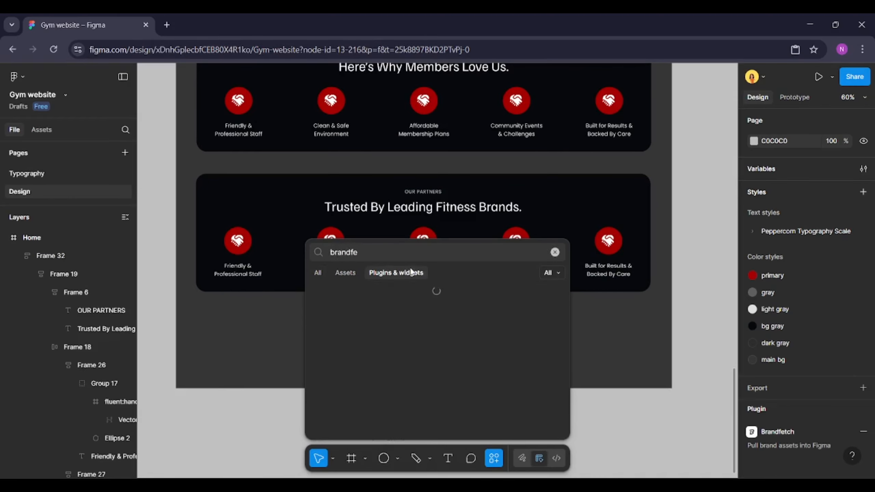
type("tch")
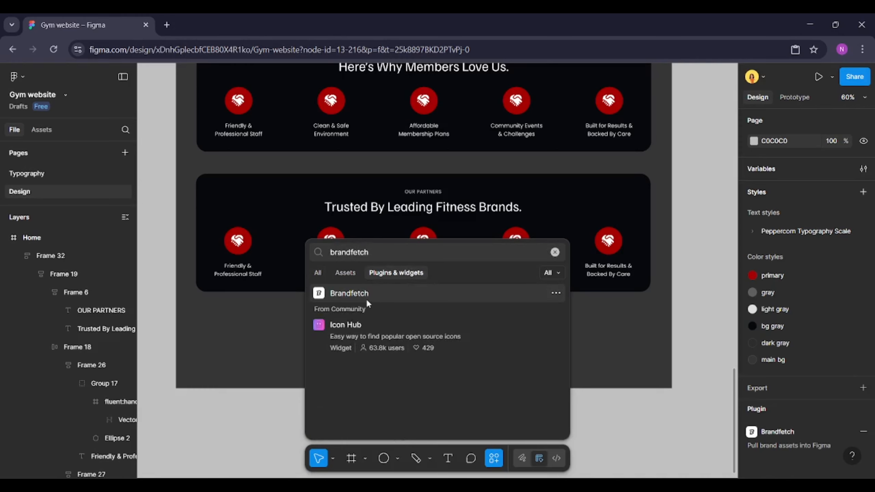
left_click(379, 294)
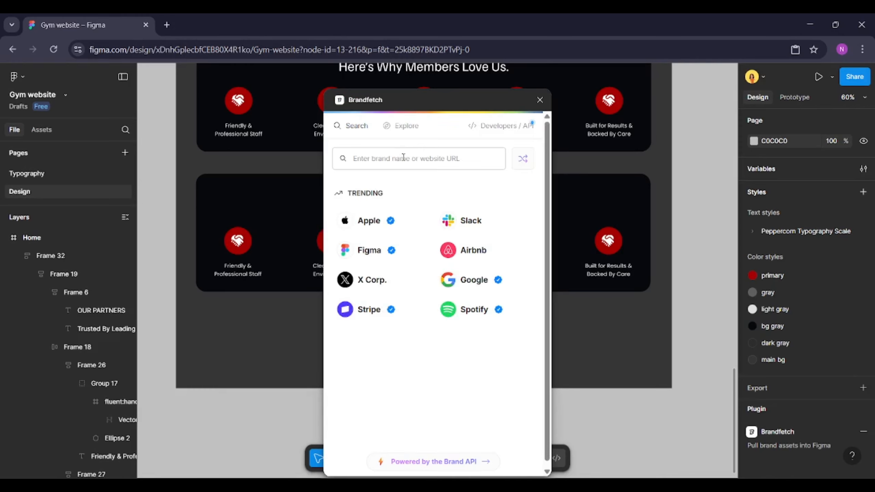
Search Brandfetch for technogym and place the Technogym SVG logo on the canvas below the page
type("te")
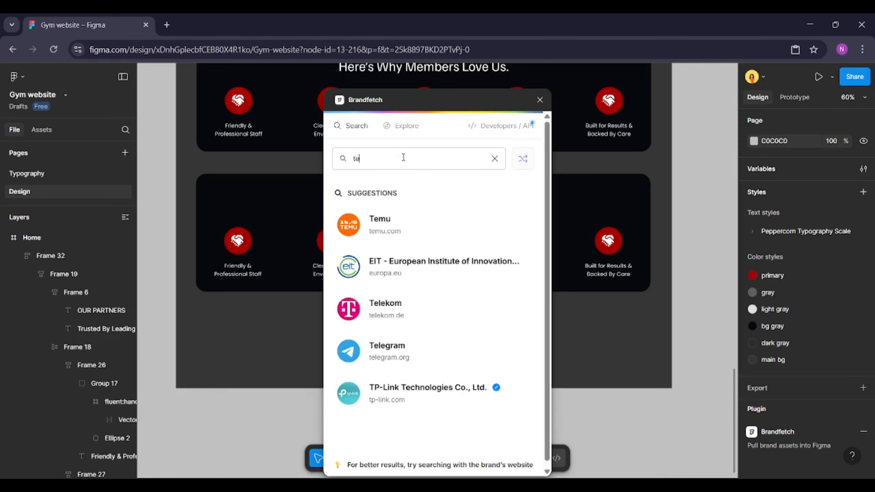
type("chnogym")
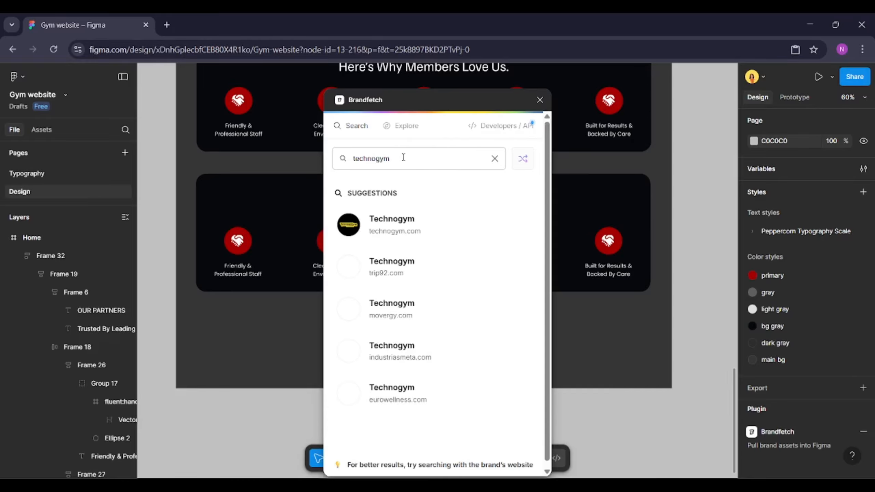
left_click(409, 226)
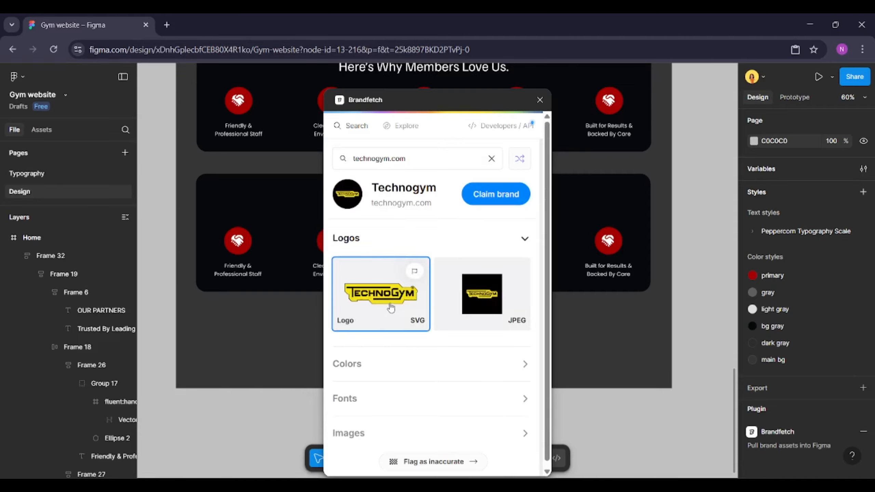
left_click_drag(389, 305, 200, 417)
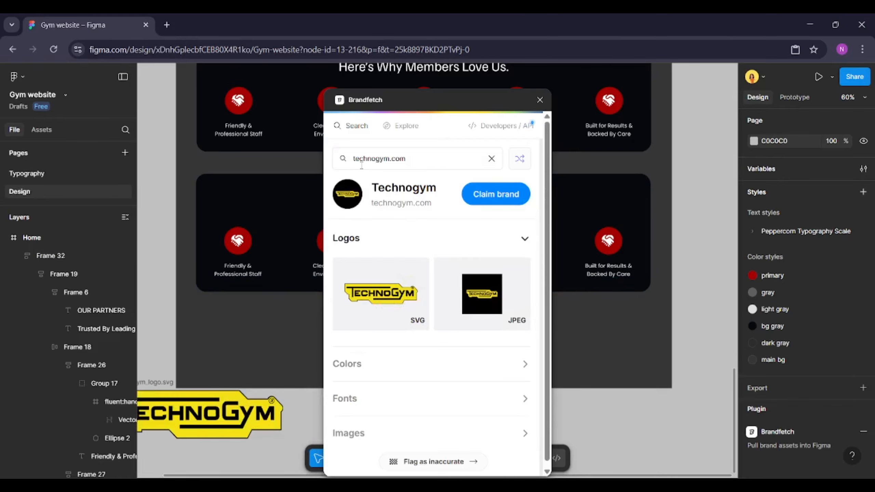
Search Brandfetch for geari, pick Gear Inc., and place its PNG logo on the canvas below Technogym
double_click(376, 159)
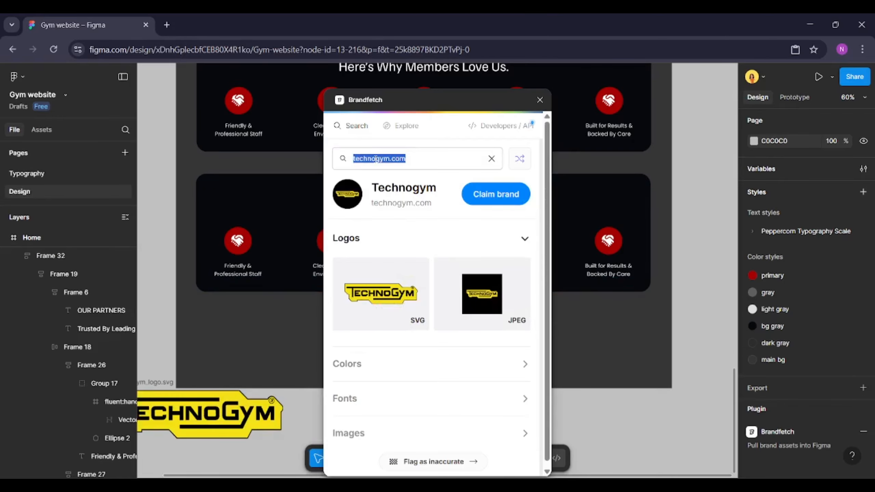
type("gear")
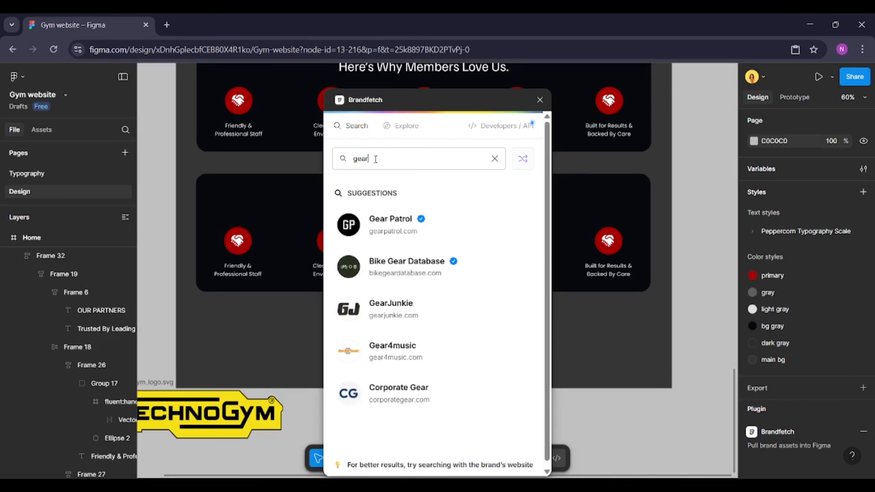
type("i")
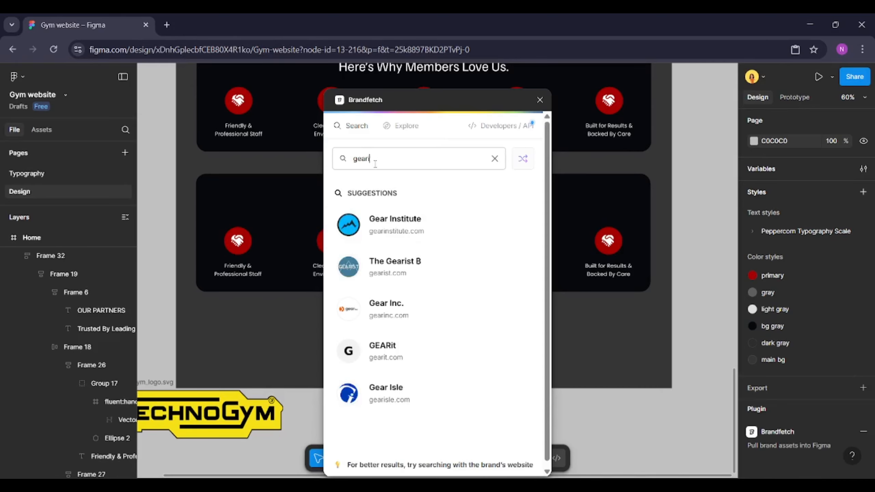
left_click(386, 309)
left_click_drag(385, 290, 170, 455)
Search Brandfetch for cybex, pick CYBEX, and place its SVG logo on the canvas below the others
scroll(169, 440, "down", 1)
scroll(215, 416, "down", 1)
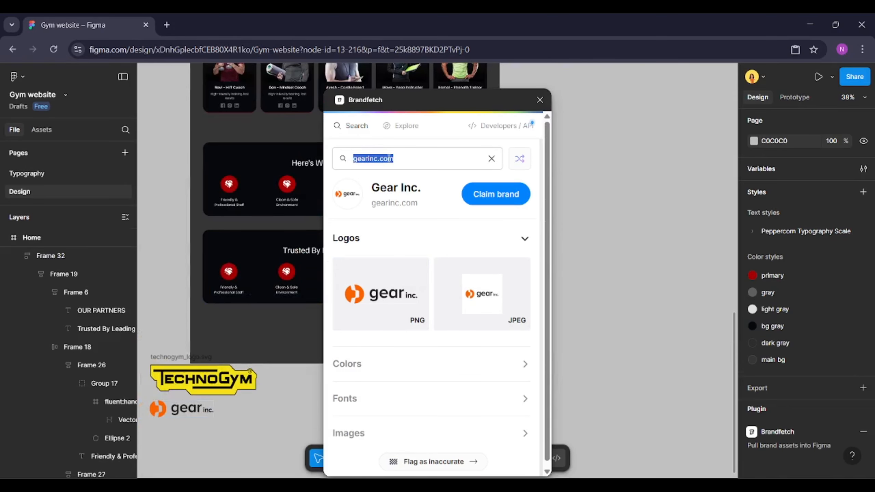
type("cybex")
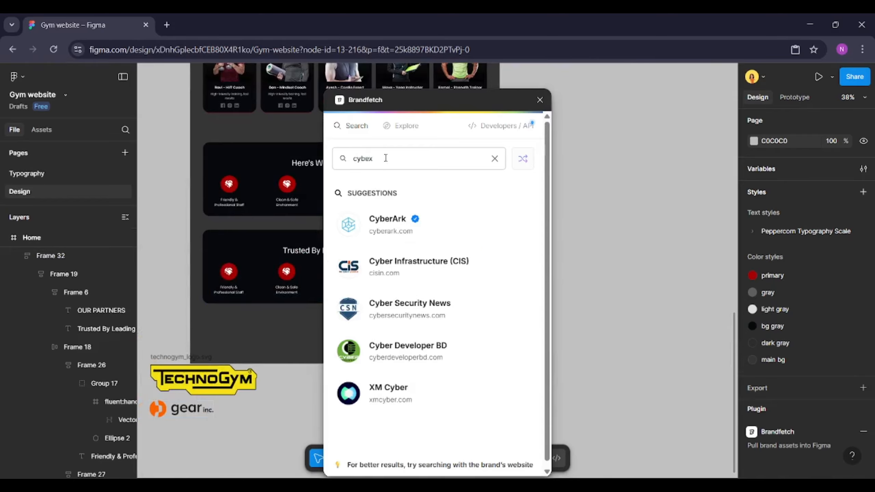
left_click(411, 231)
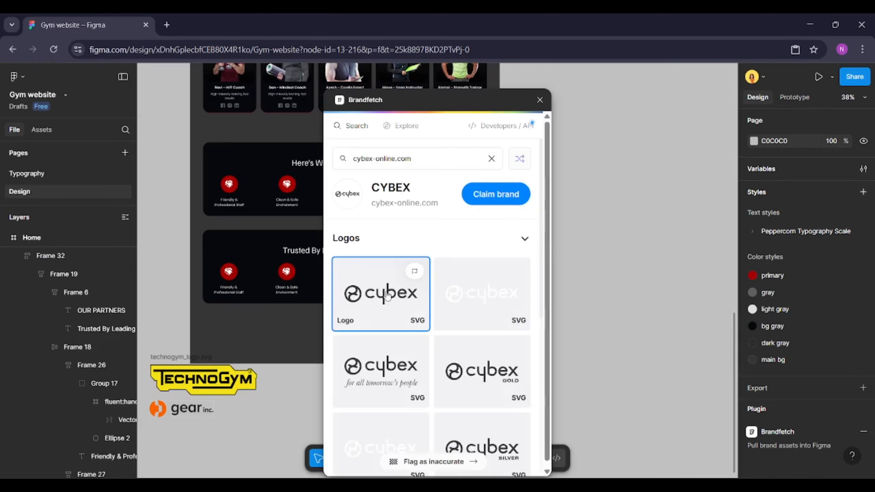
left_click_drag(388, 303, 196, 458)
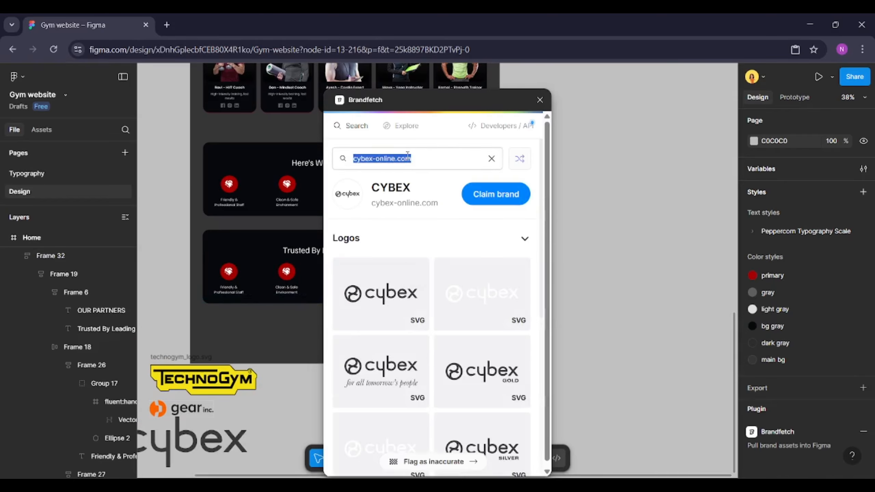
Search Brandfetch for myprot, pick Myprotein, and place its SVG logo on the canvas below the other logos
type("myprot")
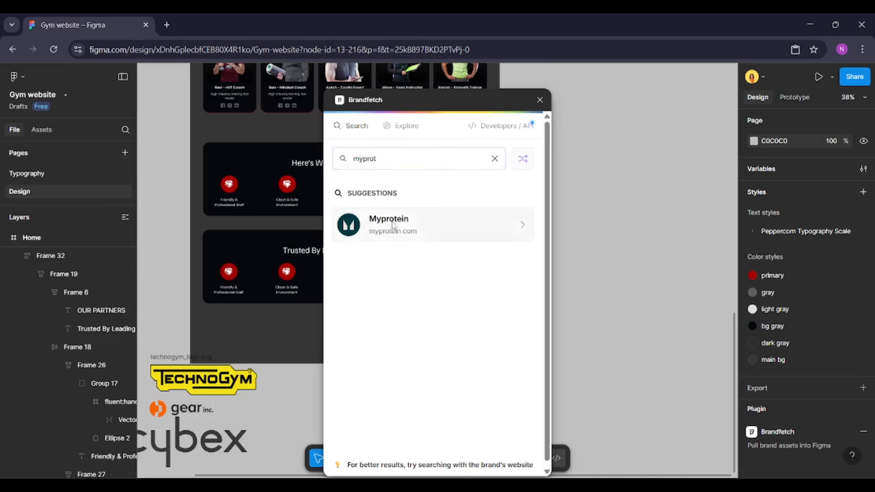
left_click(379, 222)
scroll(253, 348, "down", 5)
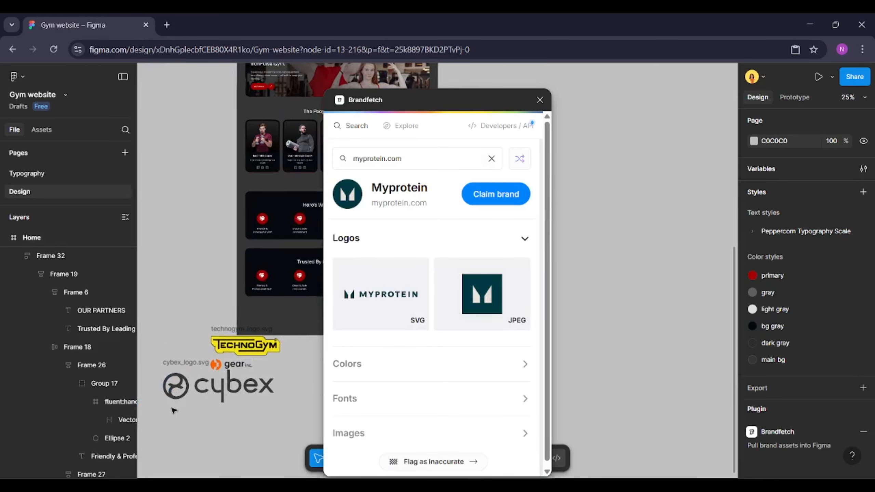
scroll(241, 343, "down", 1)
left_click_drag(350, 295, 211, 331)
Search Brandfetch for rogue, place the Rogue Fitness SVG logo below Myprotein, and delete the duplicate copies
double_click(401, 158)
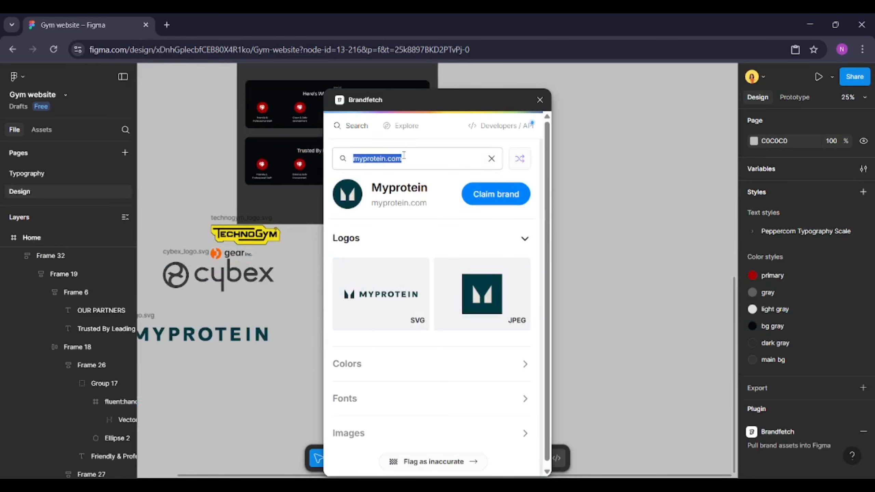
type("rogu")
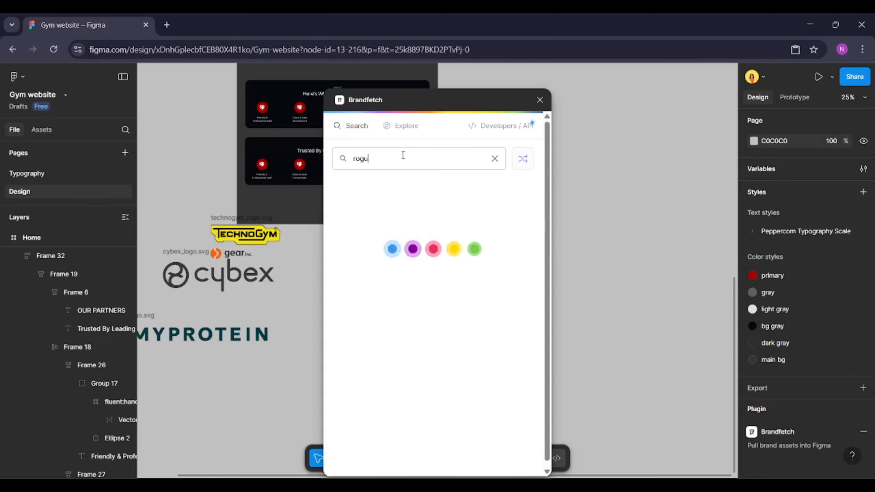
type("e")
left_click(415, 223)
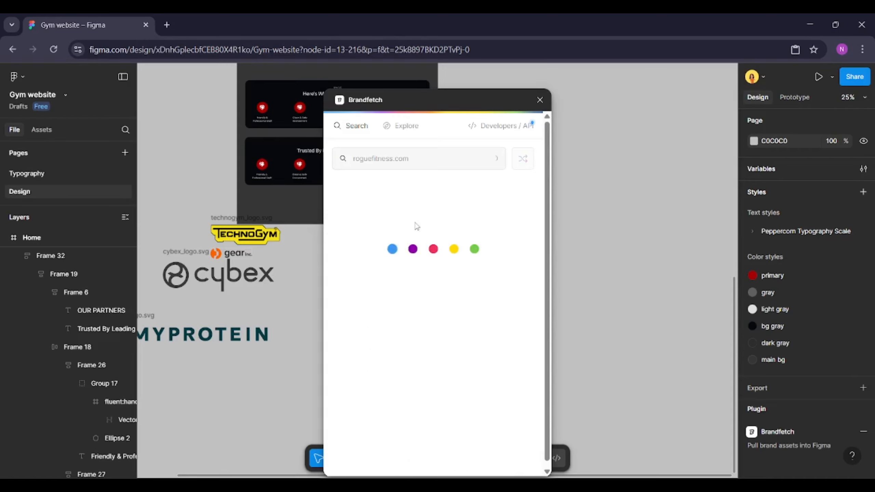
left_click_drag(404, 277, 182, 398)
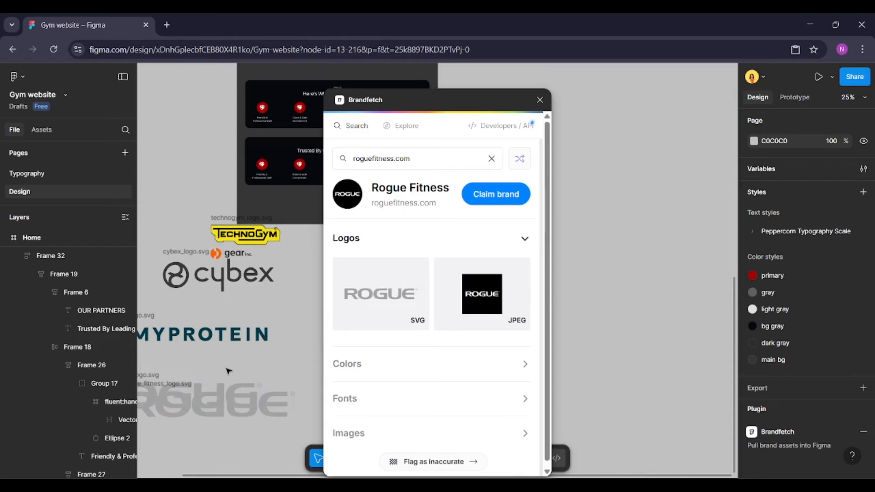
key("ctrl+z")
scroll(256, 365, "down", 2)
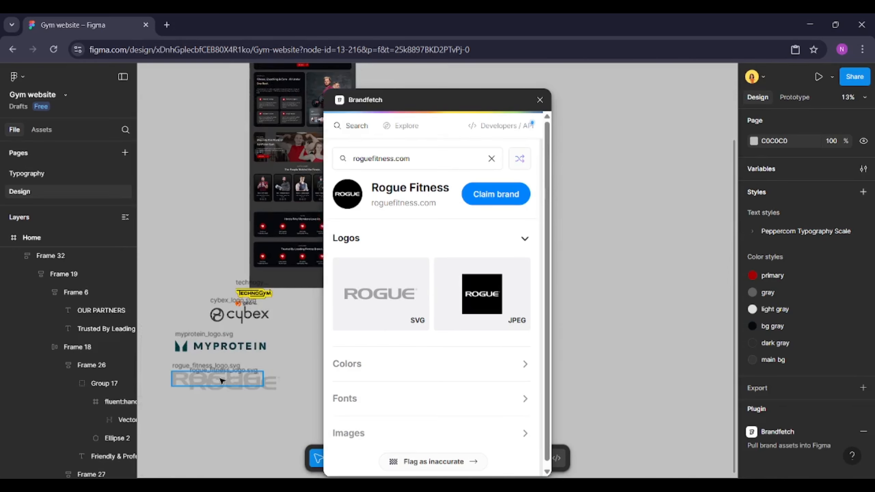
left_click(221, 381)
key("Delete")
left_click(238, 373)
key("Delete")
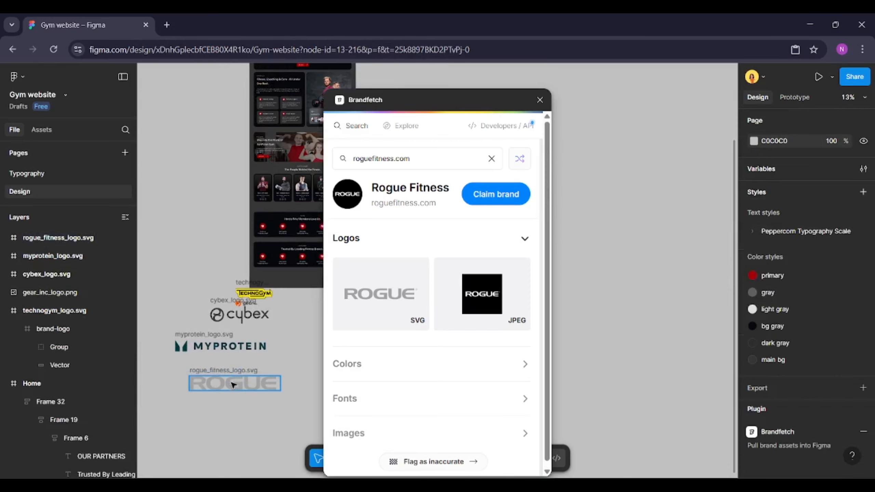
Search Brandfetch for gymbo, place the Gymboree SVG logo below Rogue, and close the plugin
scroll(210, 411, "up", 2)
scroll(211, 410, "down", 2)
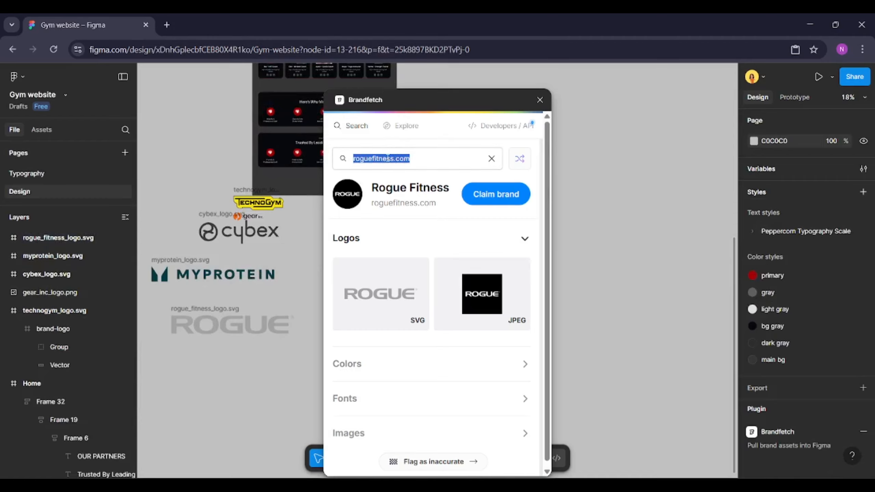
type("gymbo")
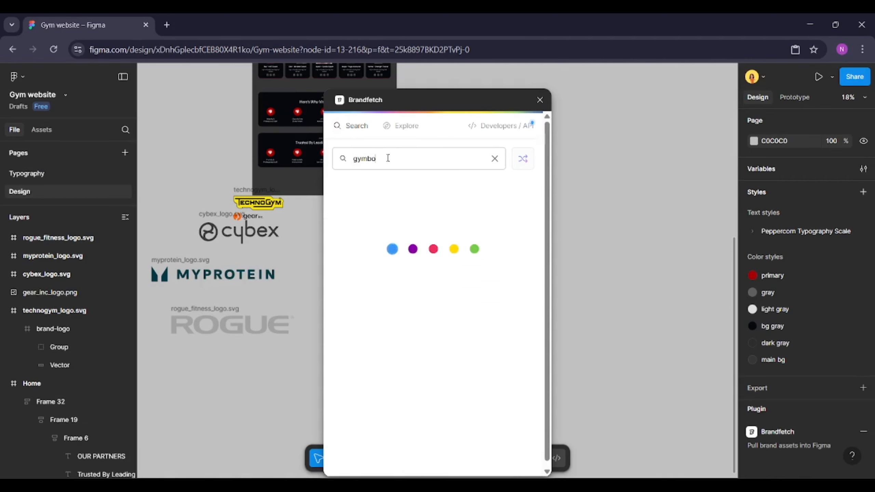
left_click(396, 224)
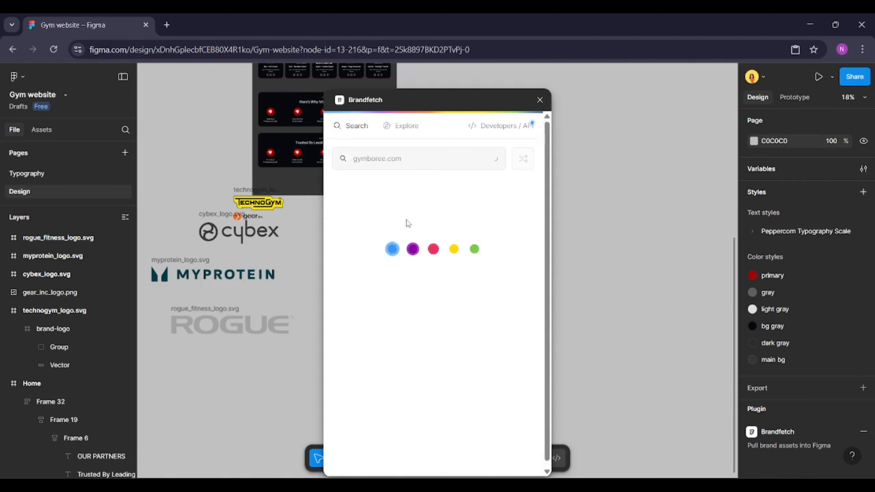
left_click_drag(380, 293, 216, 396)
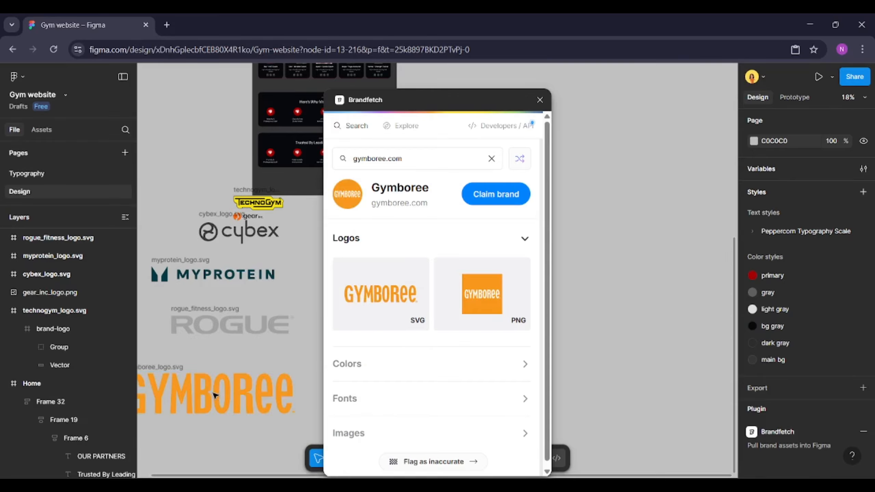
left_click(538, 100)
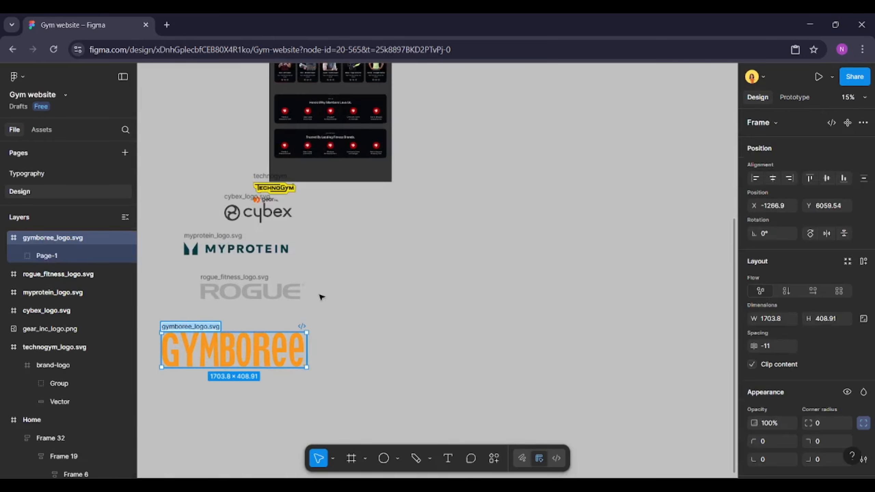
Arrange the six brand logos side by side in one horizontal row
left_click(306, 298)
left_click_drag(234, 351, 418, 298)
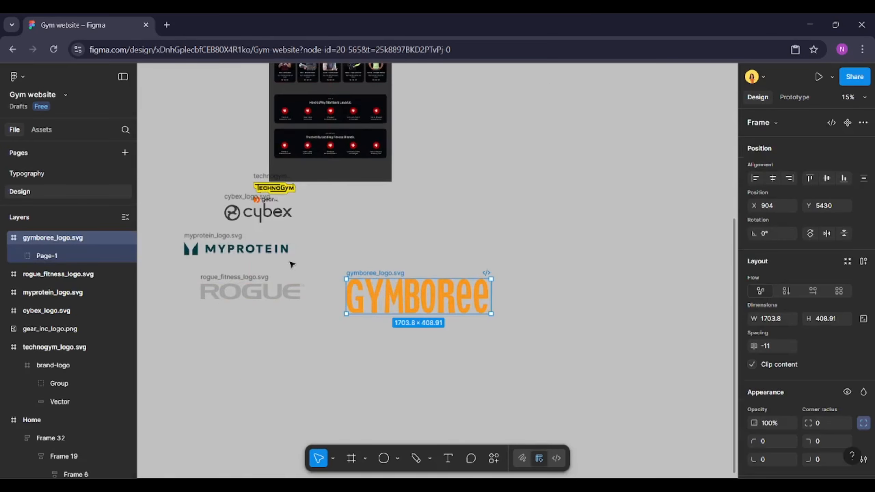
left_click_drag(231, 238, 552, 280)
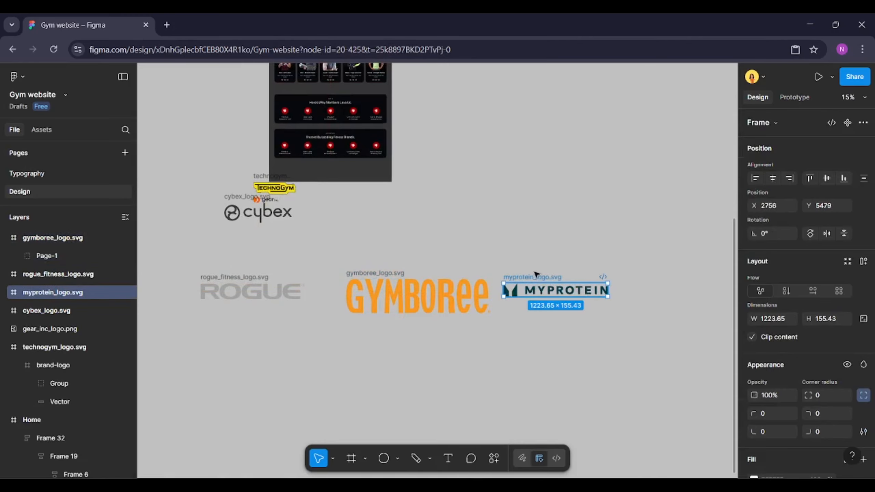
left_click_drag(252, 201, 648, 282)
scroll(368, 242, "down", 2)
left_click_drag(290, 207, 221, 278)
left_click_drag(299, 202, 146, 279)
left_click(212, 246)
scroll(212, 246, "down", 2)
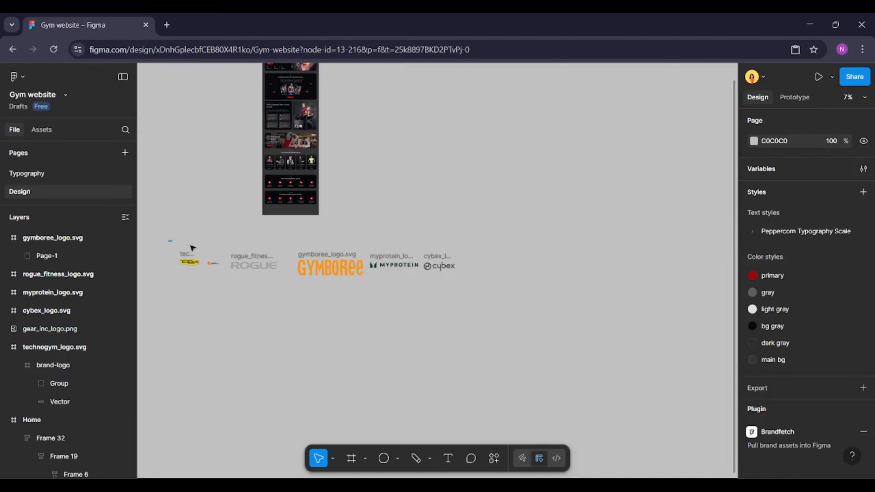
Select all six logos, align their vertical centres, and scale them proportionally to a height of 32
left_click_drag(192, 248, 491, 294)
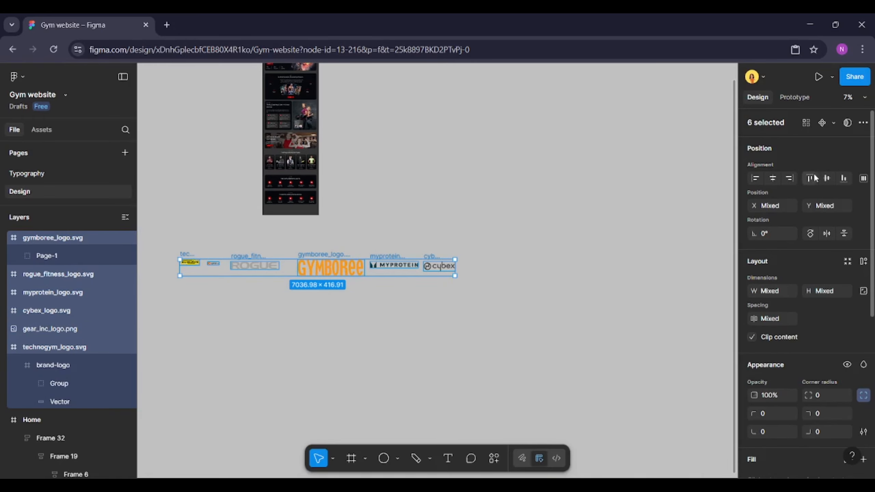
left_click(829, 178)
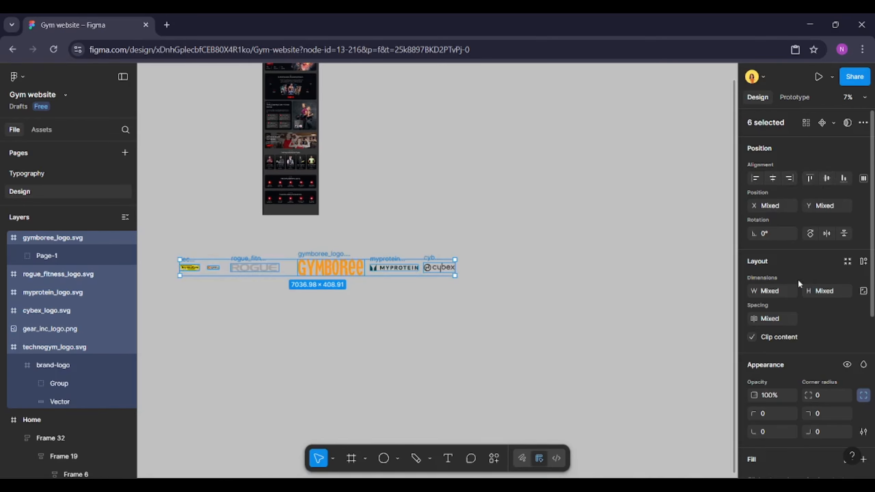
scroll(174, 275, "up", 1)
scroll(174, 274, "up", 2)
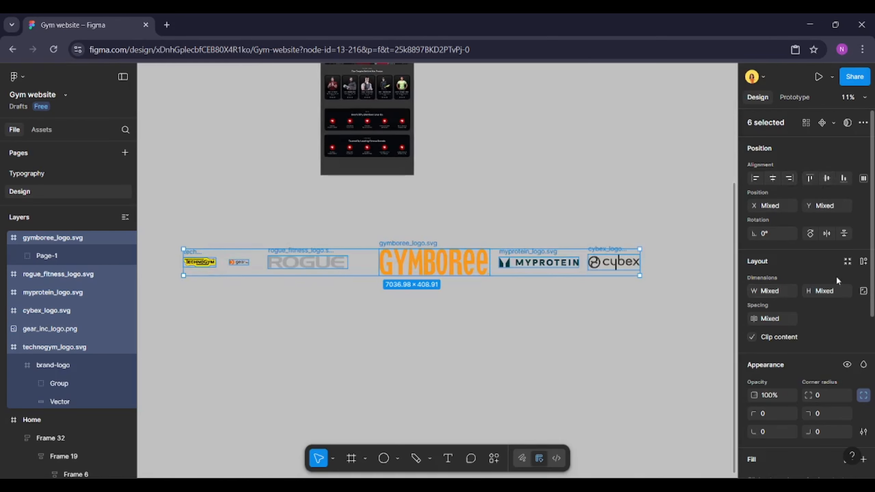
left_click(864, 291)
type("32")
key("Return")
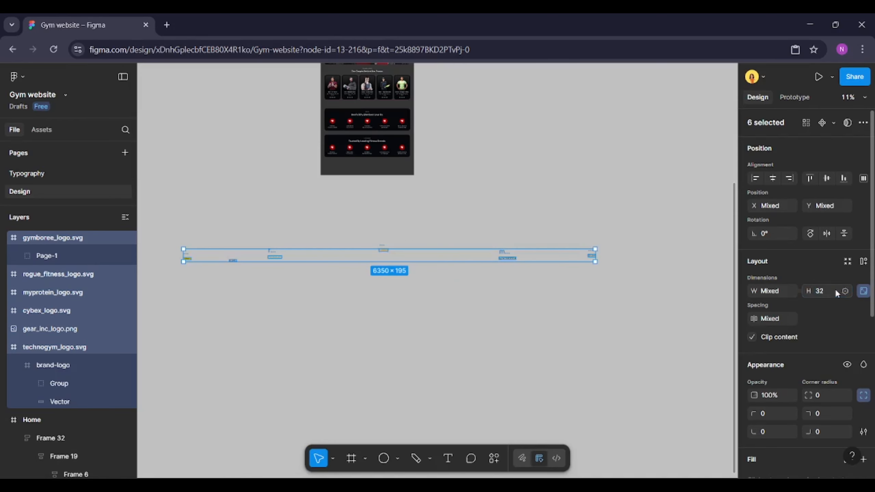
Wrap the logos in an auto layout frame with a gap of 20
left_click(865, 263)
left_click(864, 263)
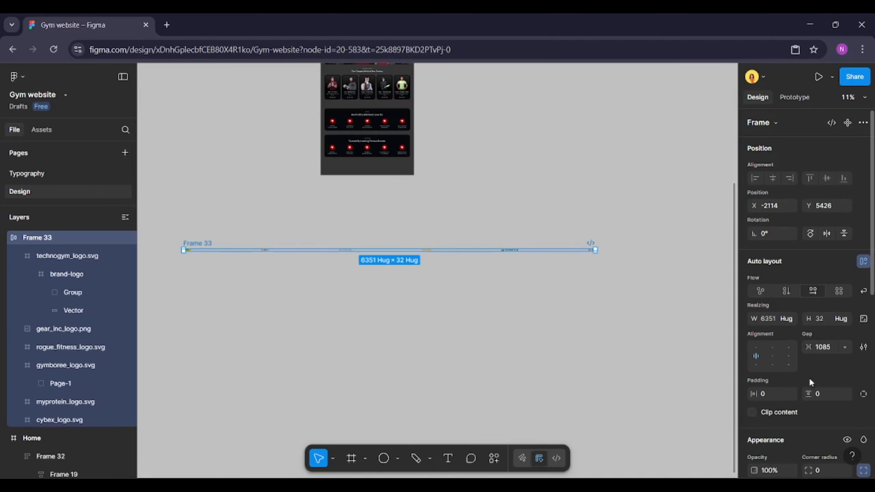
left_click(834, 349)
type("20")
key("Return")
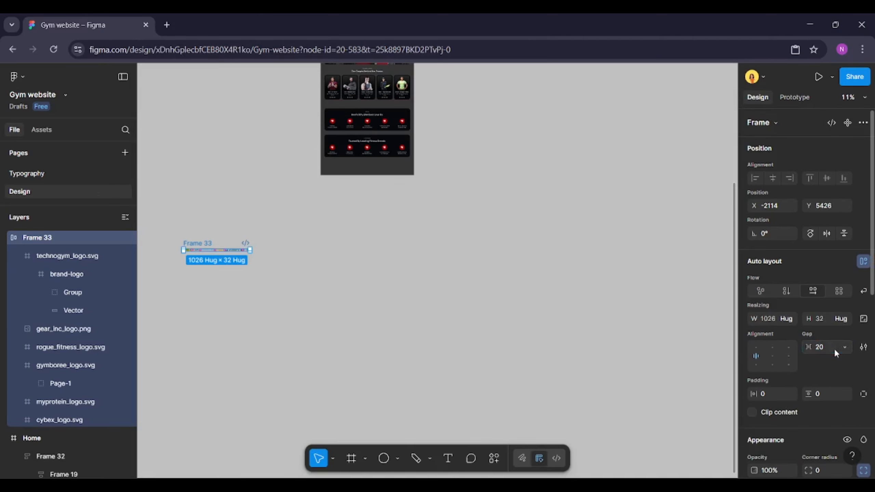
Rename the logo frame to brand logos
scroll(183, 253, "up", 6)
scroll(181, 250, "down", 4)
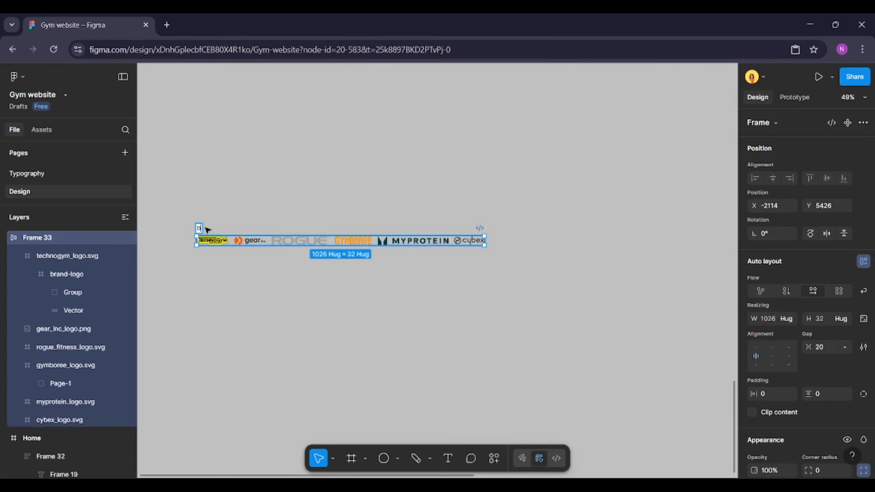
type("rand logos")
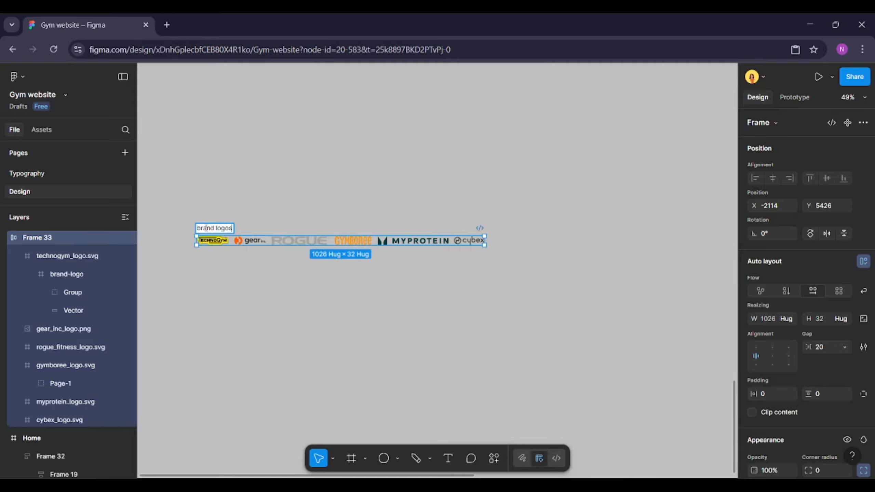
key("Return")
Cut the brand logos frame and paste it to replace the icon row in the Our Partners section
scroll(205, 227, "down", 5)
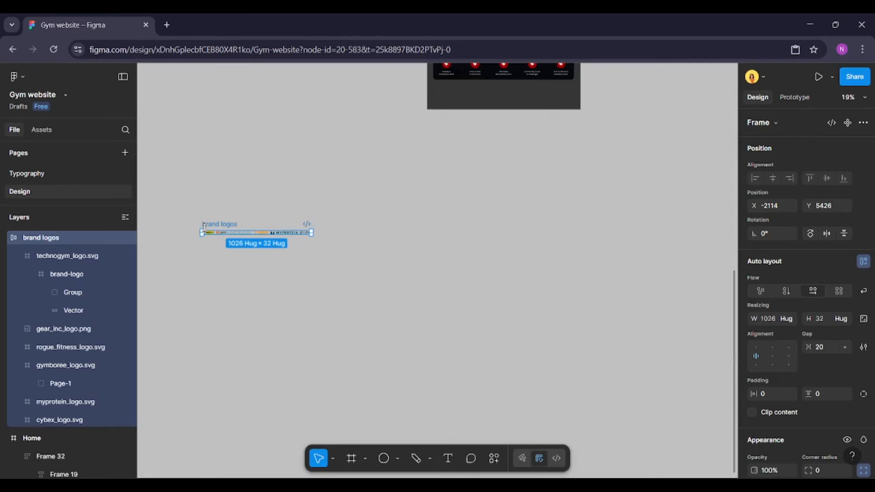
key("ctrl+x")
scroll(241, 235, "up", 2)
scroll(580, 156, "up", 4)
scroll(533, 225, "up", 1)
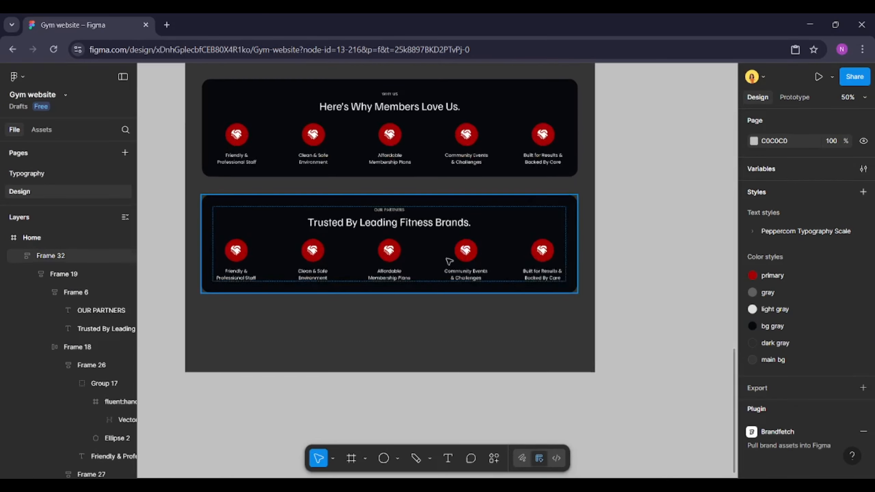
double_click(340, 261)
scroll(303, 261, "up", 1)
double_click(313, 261)
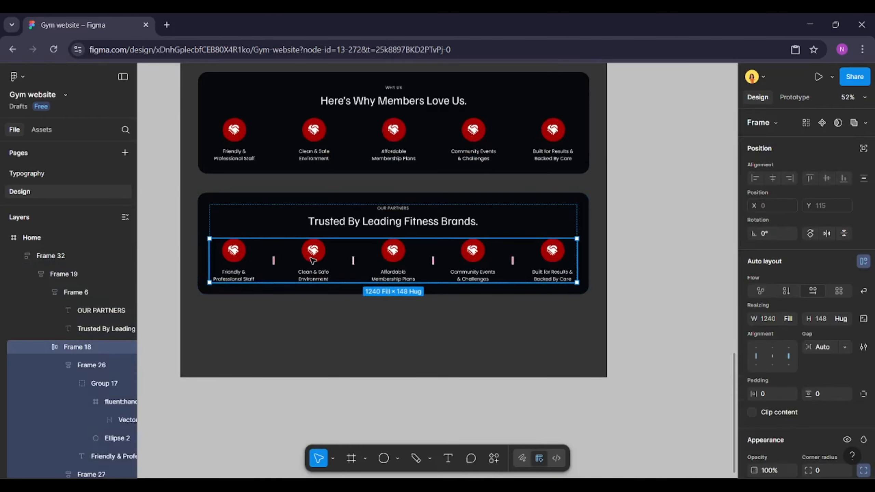
right_click(312, 261)
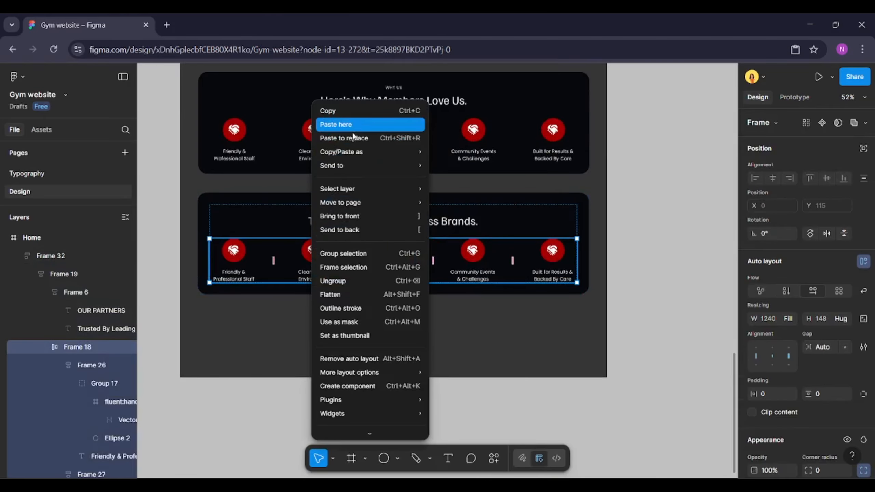
left_click(353, 138)
Set the brand logos row width to fill its container and its gap to Auto
scroll(257, 247, "up", 1)
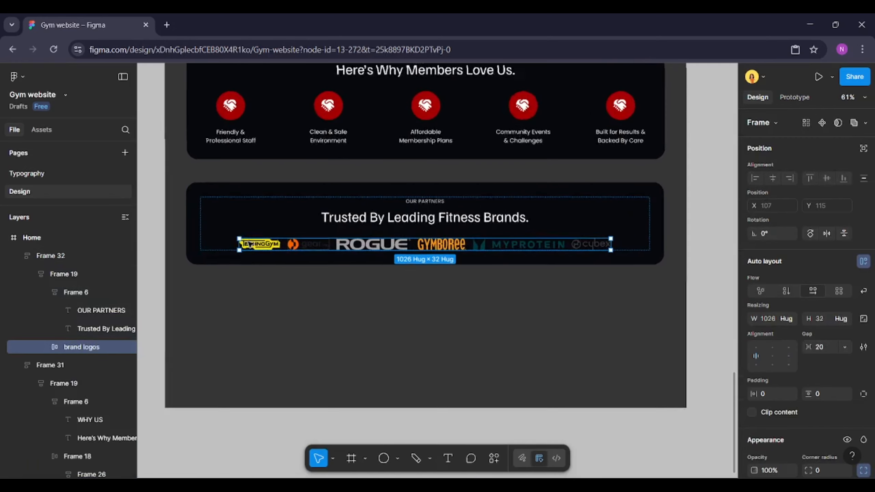
scroll(250, 244, "up", 1)
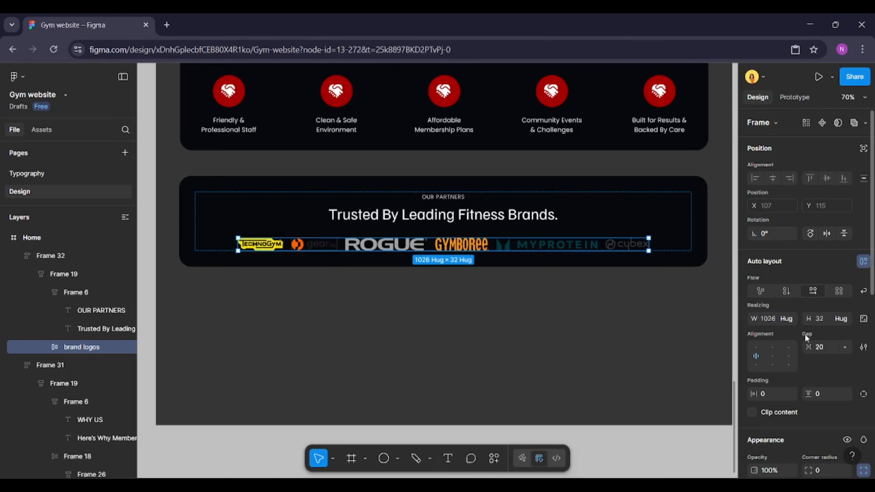
left_click(787, 319)
left_click(753, 334)
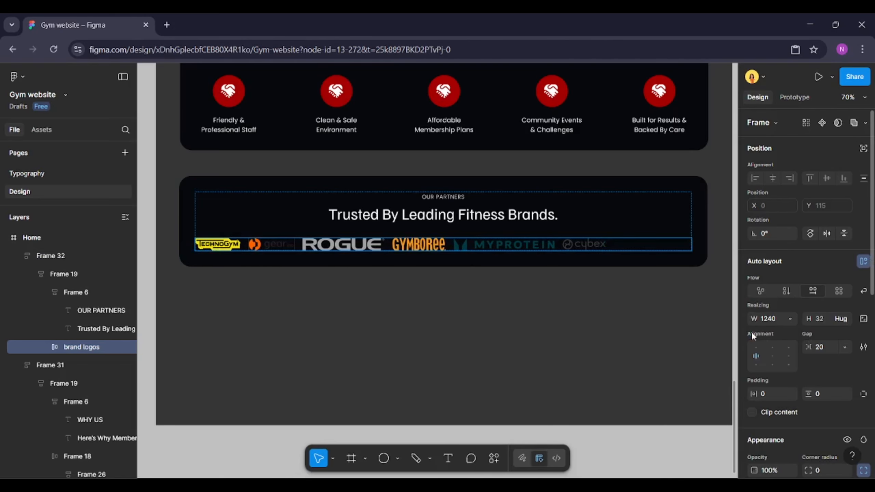
left_click(846, 347)
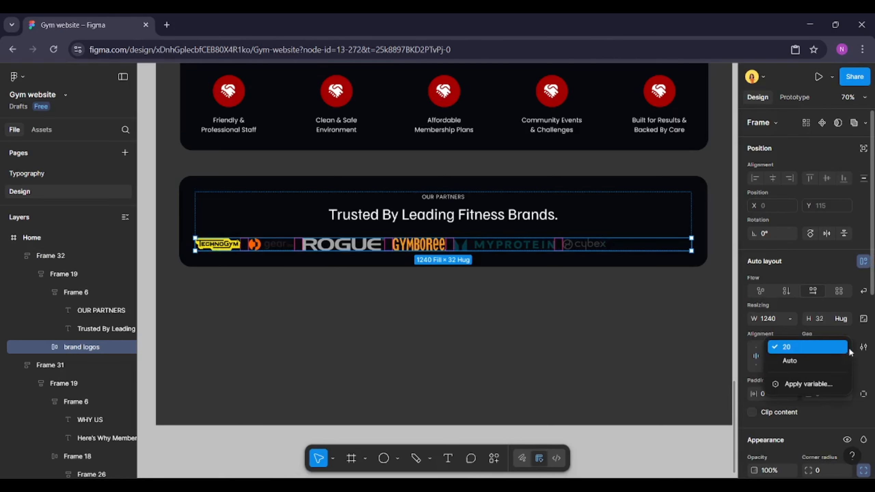
left_click(813, 358)
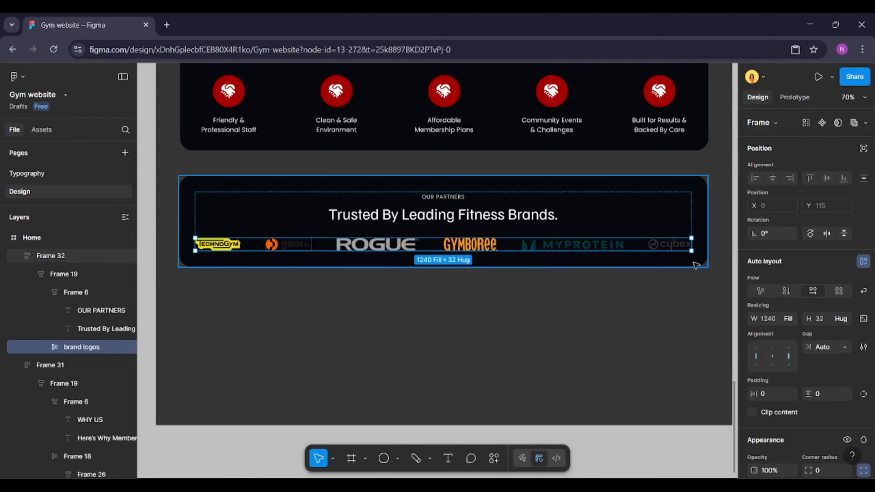
Replace the logos' yellow and orange selection colors with the light gray color style
scroll(811, 318, "down", 10)
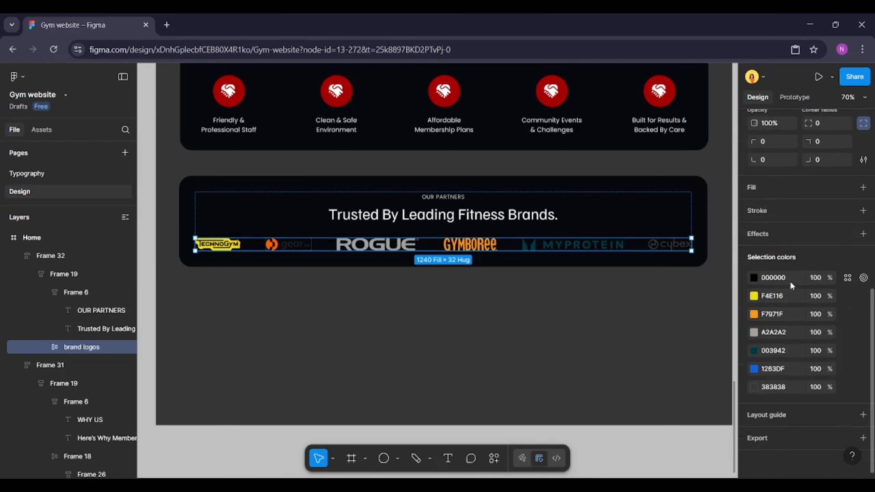
left_click(847, 297)
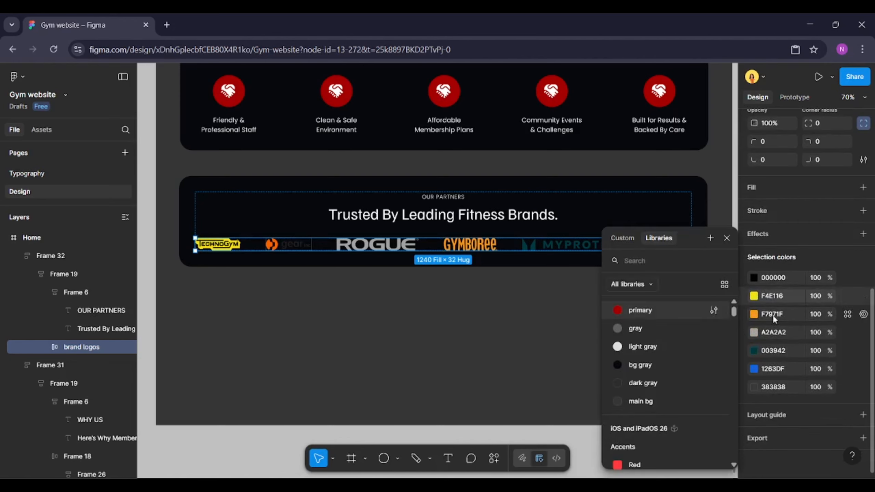
left_click(650, 347)
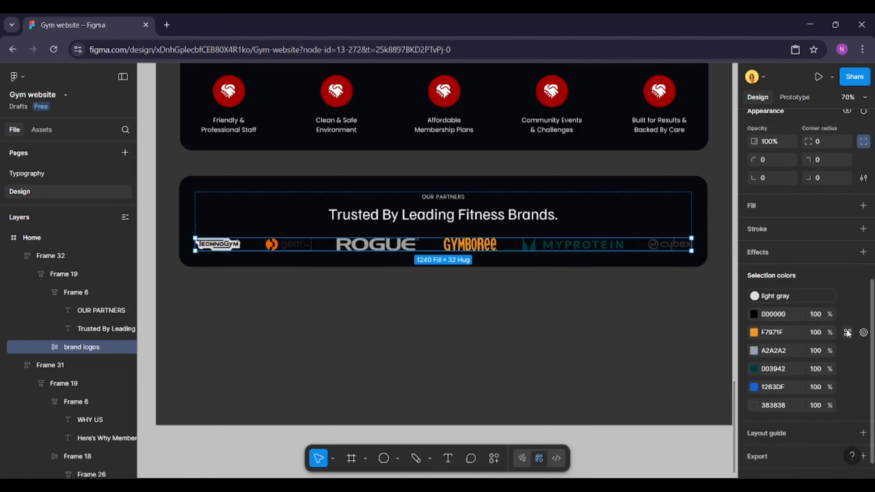
left_click(847, 333)
left_click(650, 348)
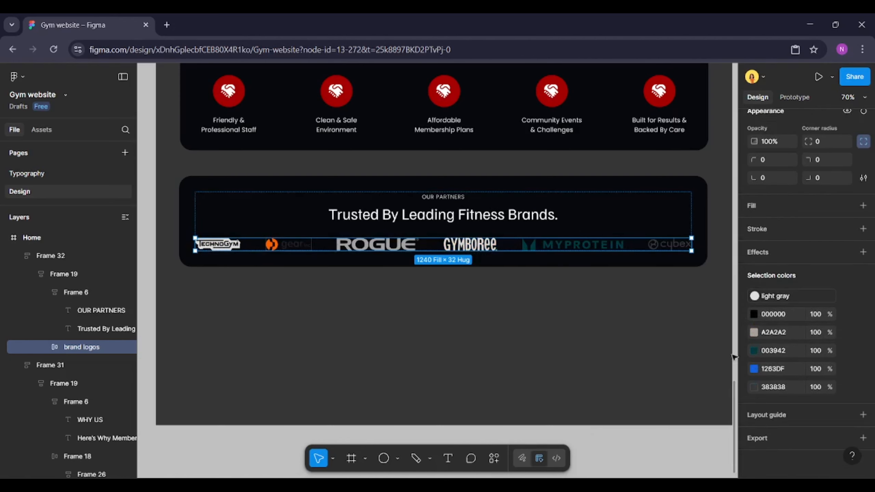
Replace the logos' blue, dark teal and dark gray selection colors with the light gray color style
left_click(847, 368)
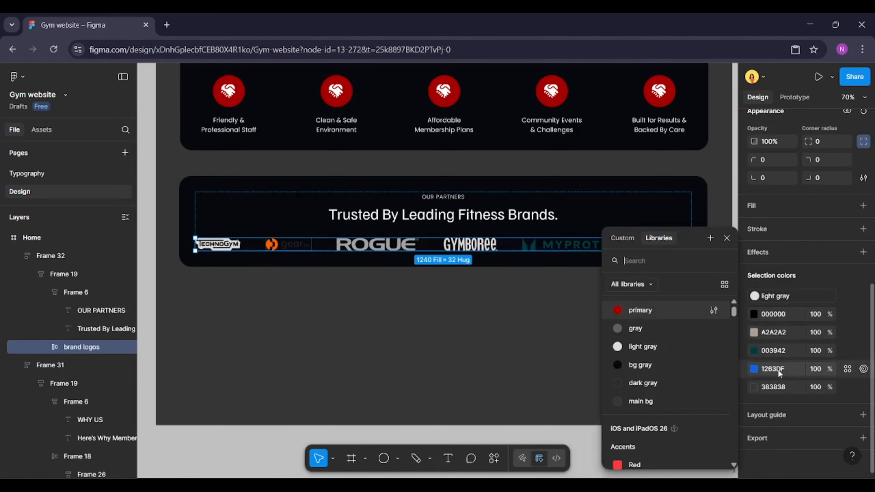
left_click(655, 347)
left_click(847, 369)
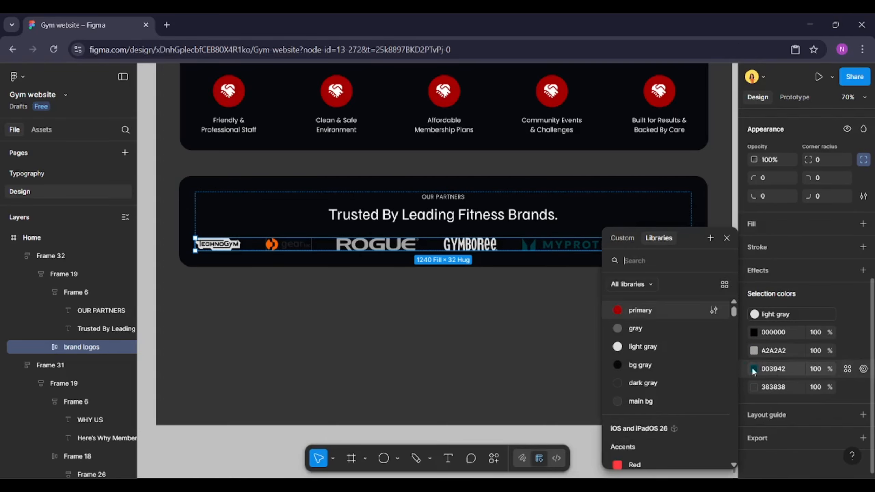
left_click(658, 348)
left_click(847, 387)
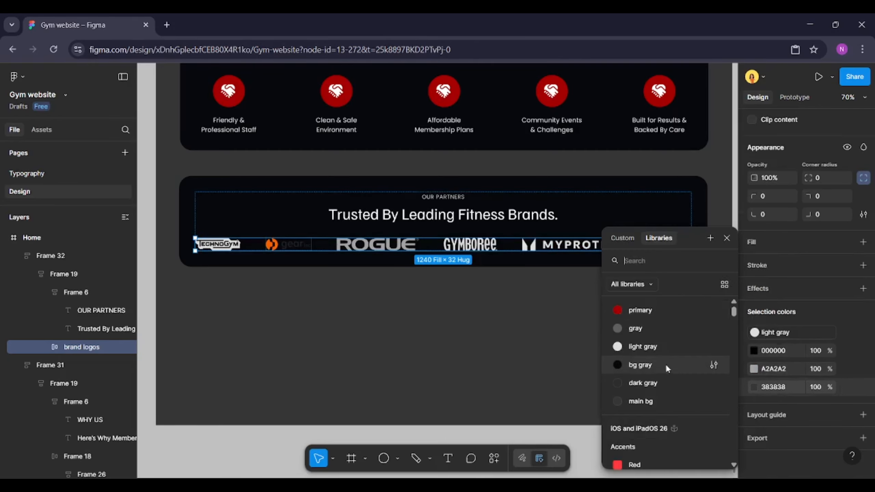
left_click(655, 347)
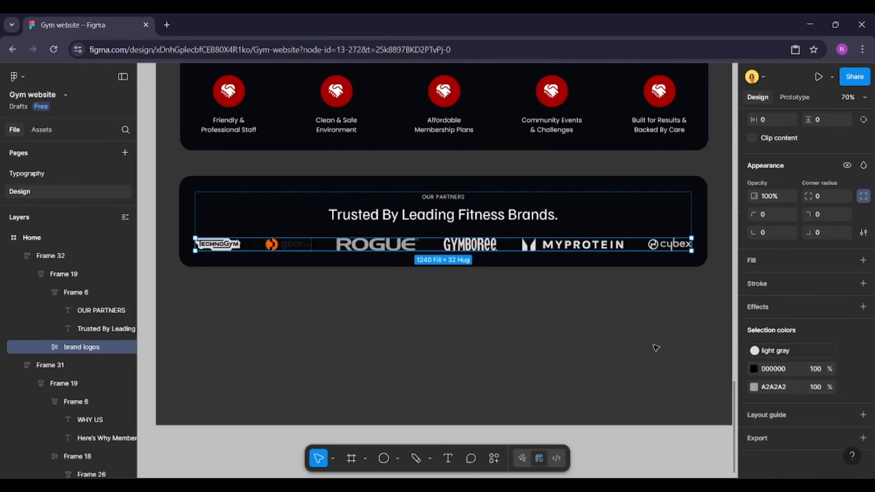
Reselect the brand logos row and replace its remaining mid-gray selection color with the light gray style
left_click(305, 245)
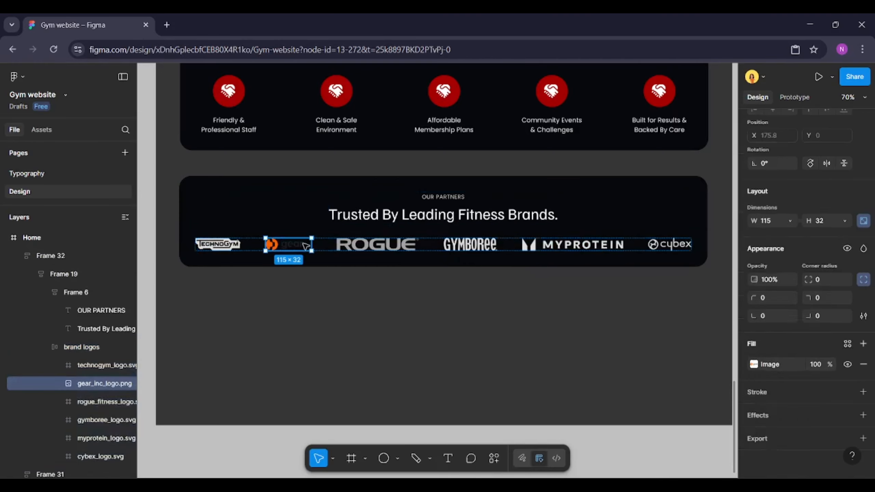
left_click(755, 365)
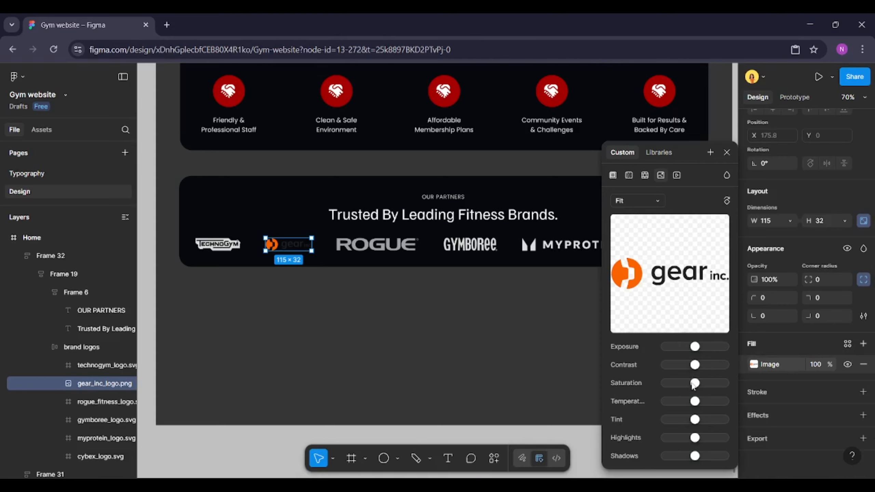
left_click(406, 246)
left_click(430, 295)
left_click(470, 253)
left_click(483, 245)
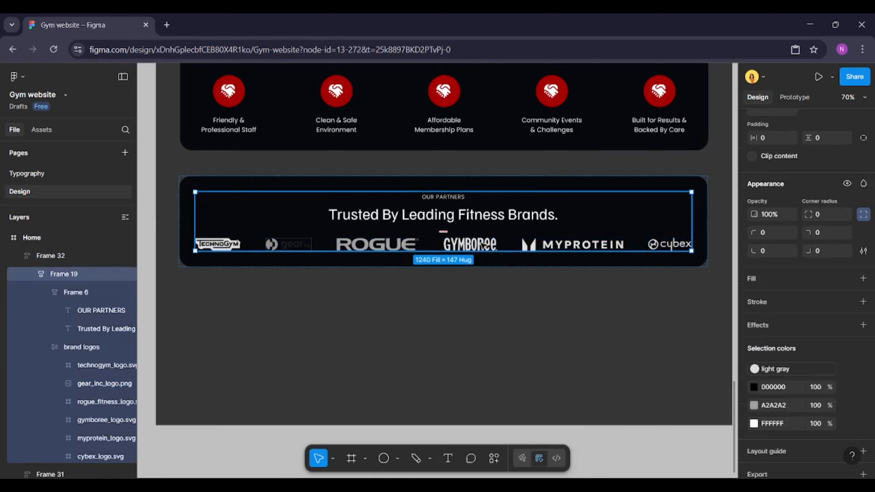
left_click(482, 246)
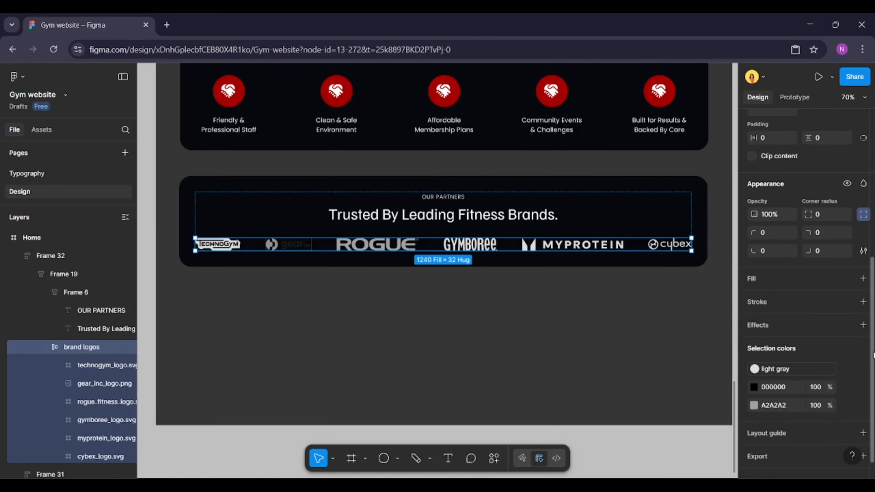
scroll(851, 389, "down", 1)
left_click(848, 387)
left_click(643, 348)
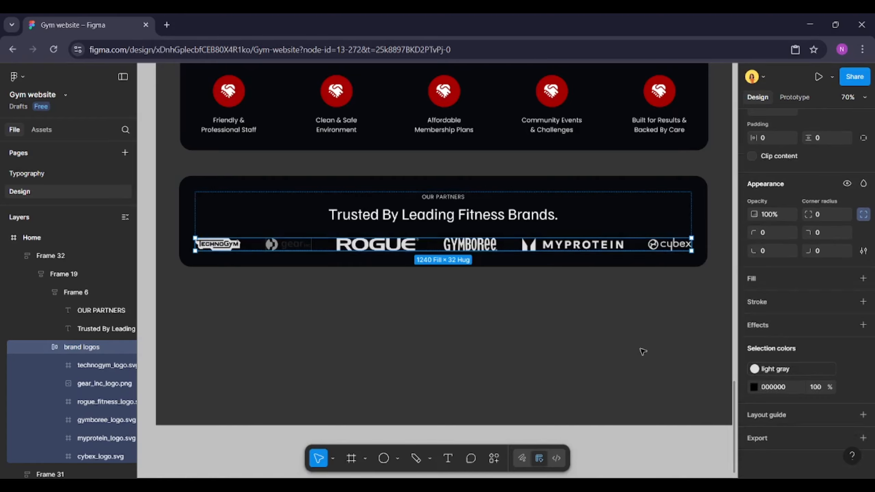
Set the brand logos row's opacity to 70%
left_click(774, 213)
type("70")
key("Return")
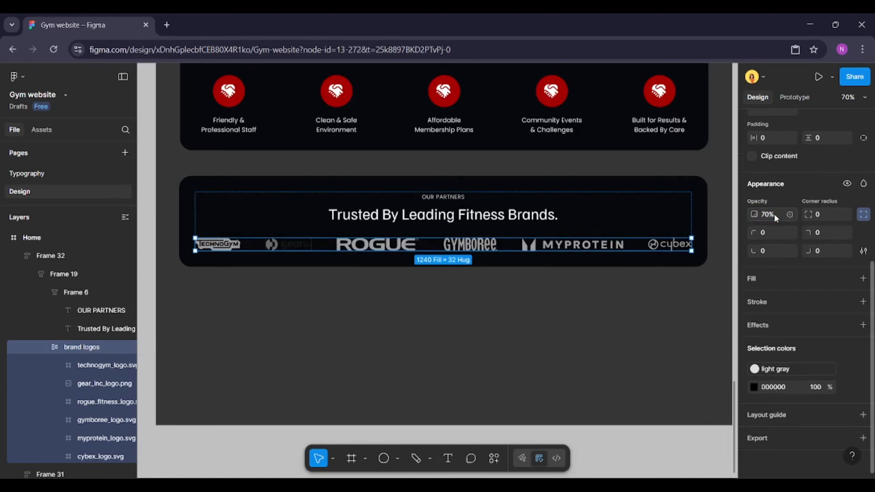
Raise the gear inc logo image's exposure and contrast to maximum
left_click(306, 244, "ctrl")
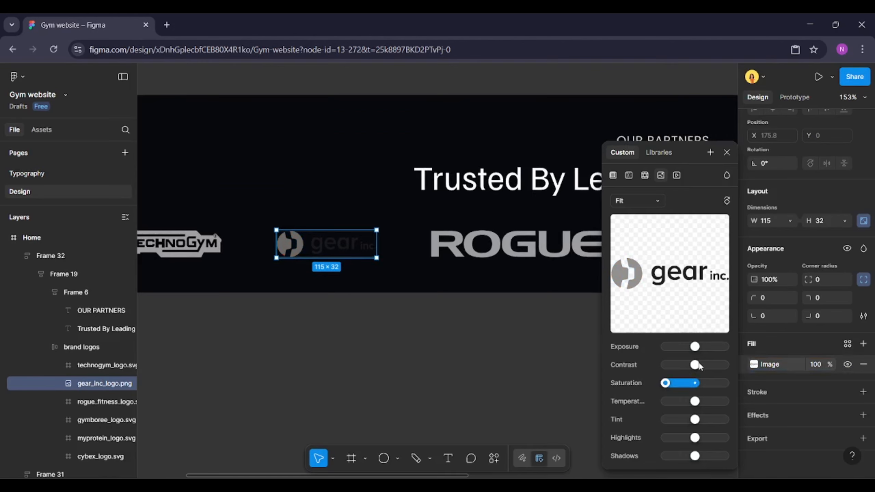
left_click_drag(696, 349, 727, 349)
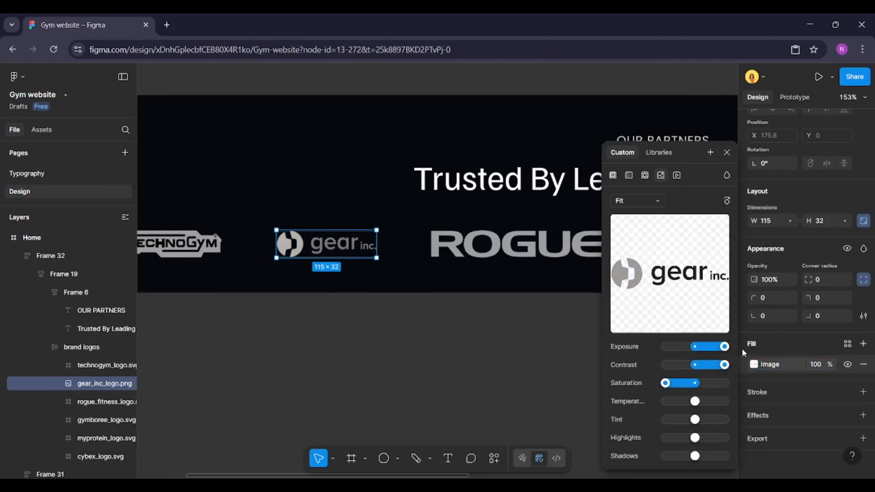
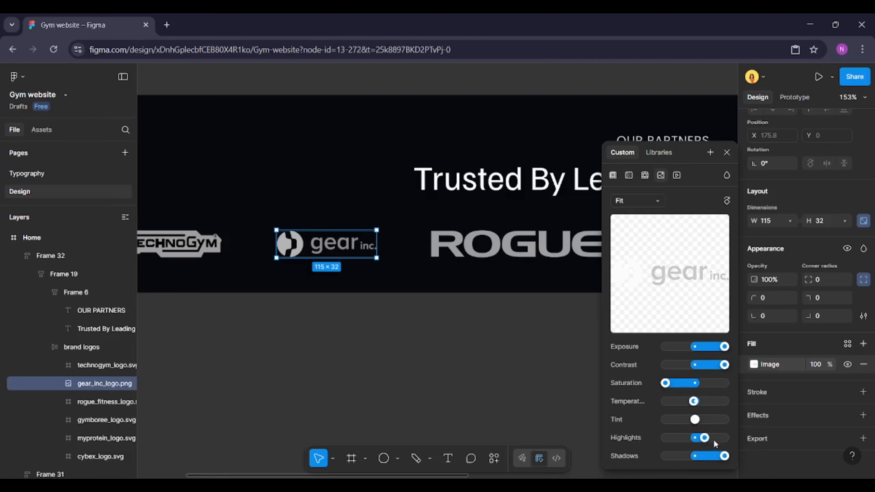
Set the brand logos row's vertical padding to 24
left_click(268, 334)
scroll(268, 334, "down", 5)
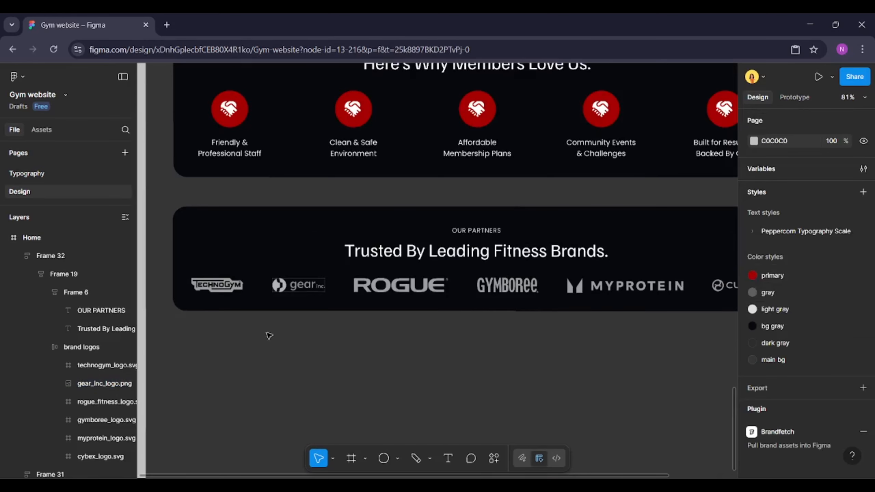
scroll(263, 333, "down", 1)
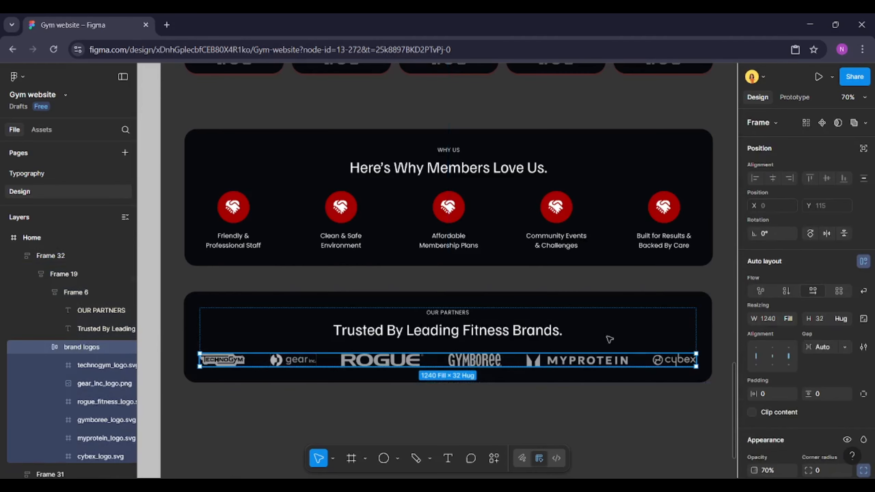
left_click(821, 390)
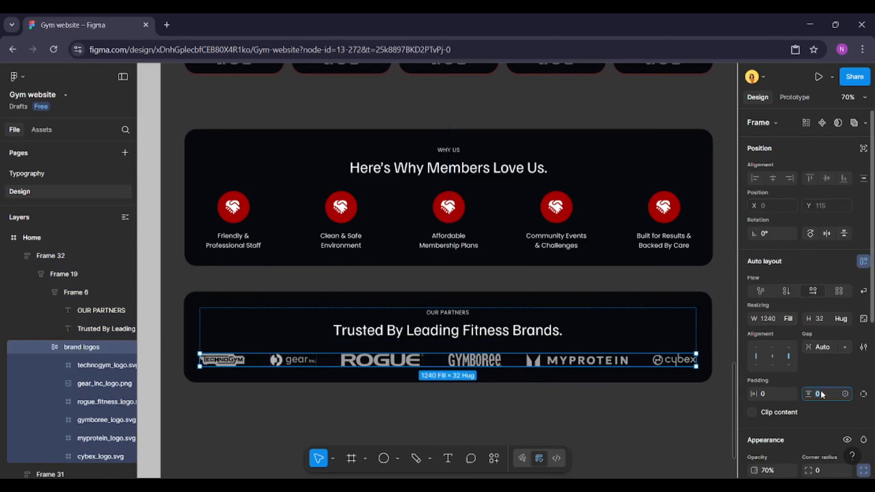
type("24")
key("Return")
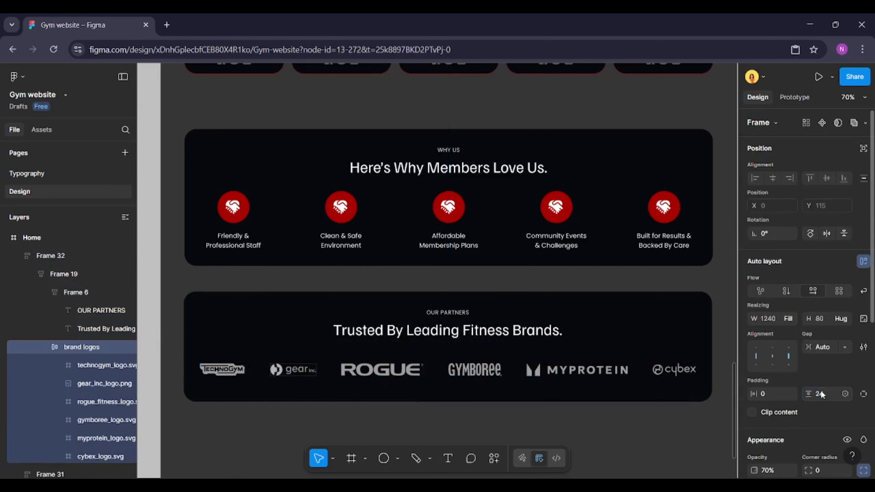
Set the Why Us feature cards row's vertical padding to 24
left_click(613, 408)
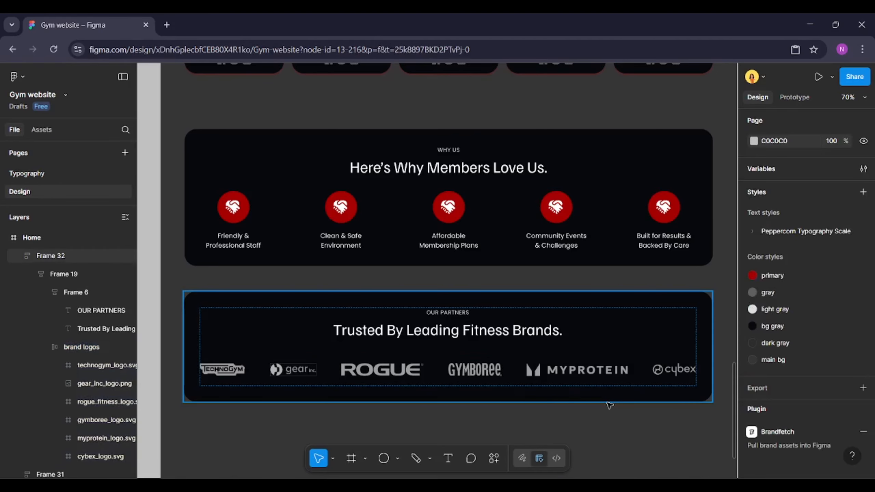
scroll(608, 403, "down", 1)
scroll(453, 215, "up", 5)
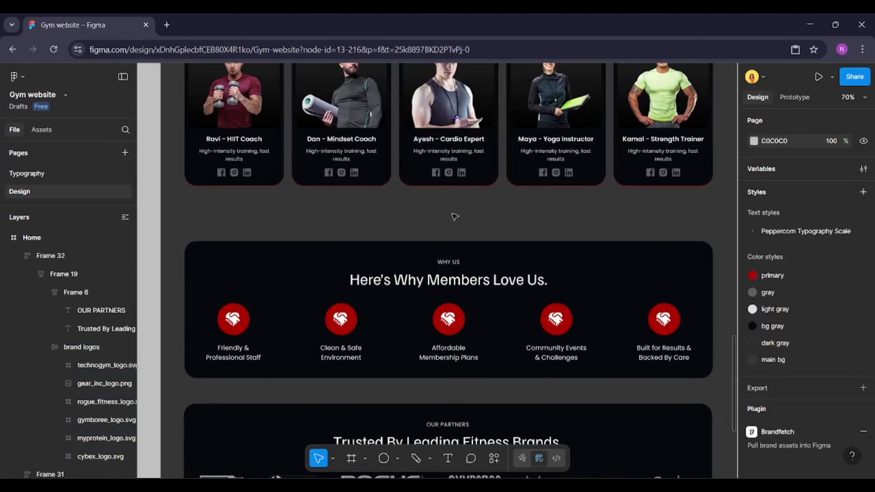
double_click(451, 350)
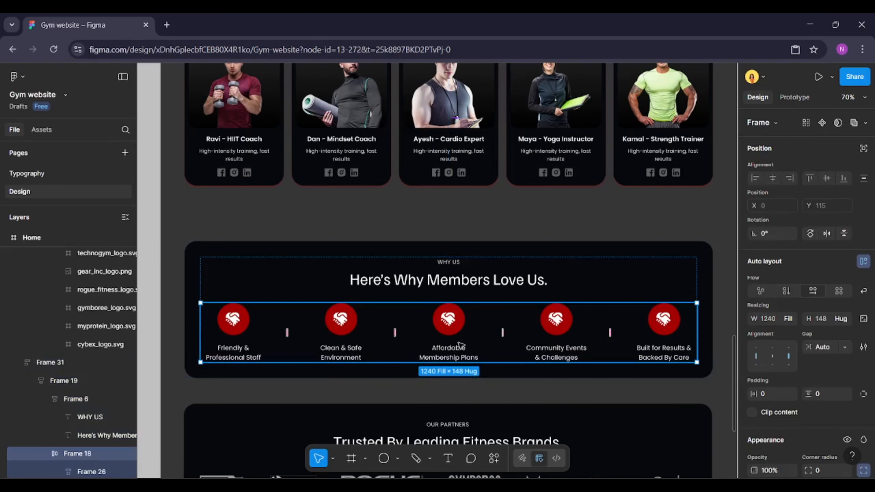
scroll(461, 344, "down", 3)
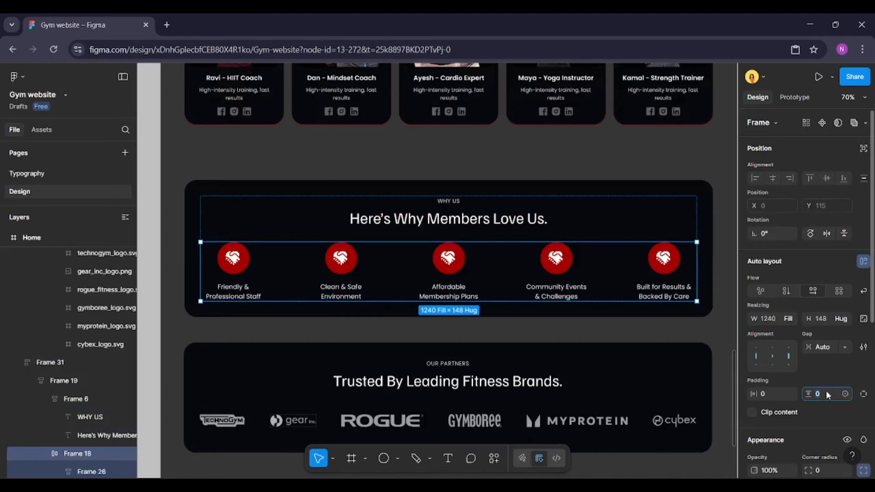
type("24")
key("Return")
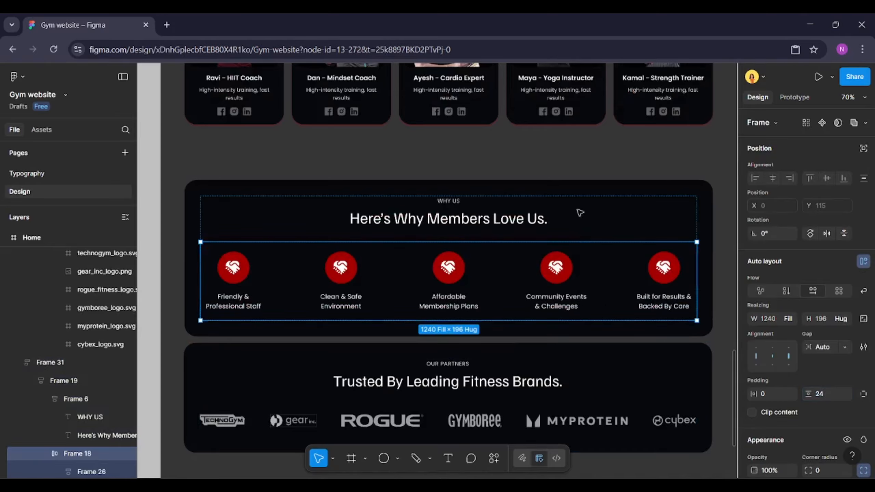
Adjust the spacing between the Why Us and Our Partners sections
left_click(533, 159)
scroll(536, 160, "down", 2)
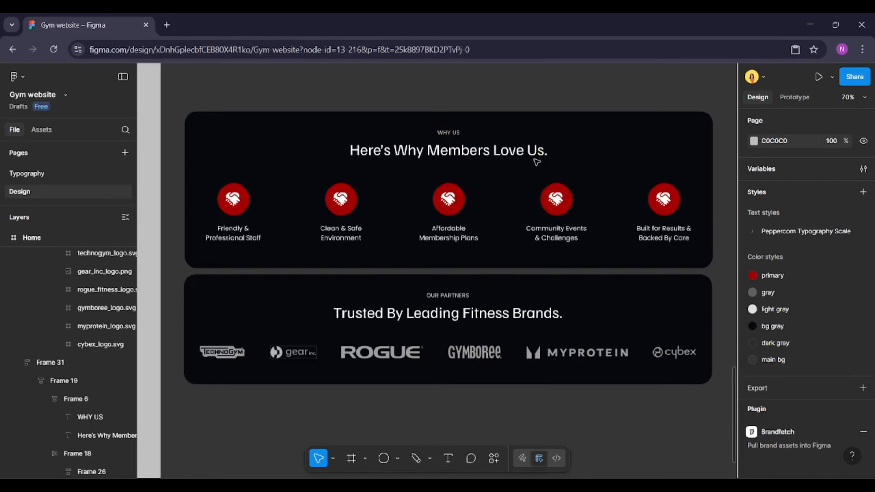
scroll(536, 161, "up", 3)
left_click(547, 164)
left_click(578, 371, "shift")
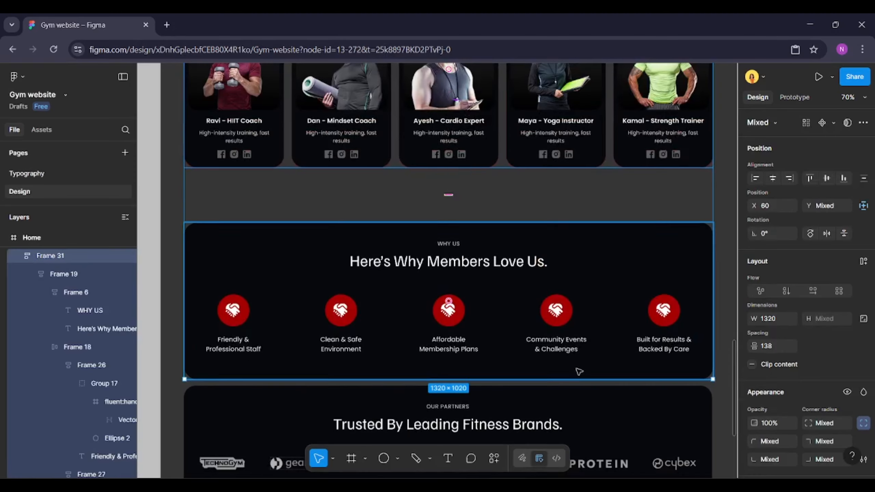
left_click(599, 402, "shift")
scroll(599, 402, "down", 3)
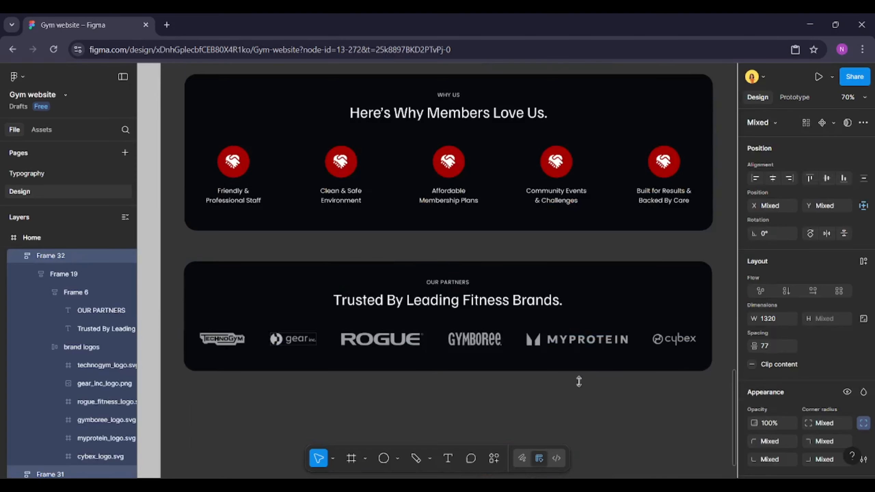
left_click(569, 390)
scroll(555, 400, "down", 2)
scroll(582, 406, "up", 1)
scroll(582, 406, "down", 5)
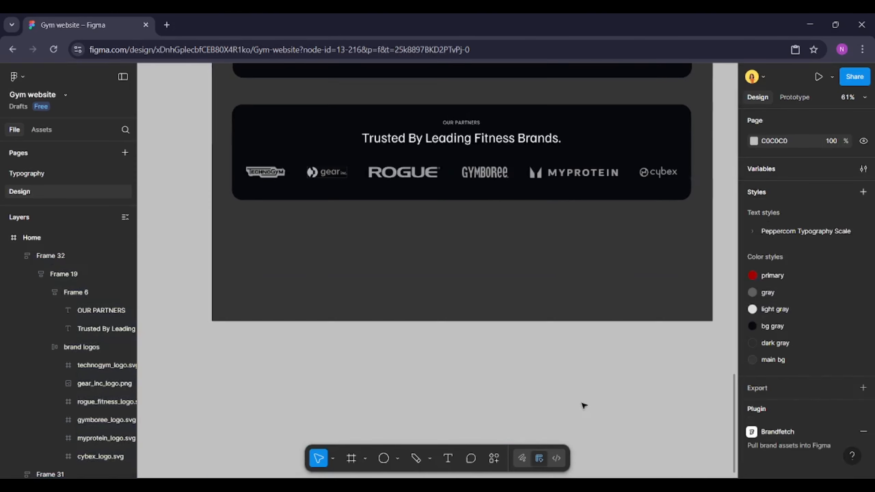
scroll(579, 396, "up", 3)
left_click(575, 379)
scroll(574, 379, "down", 3)
left_click(573, 377)
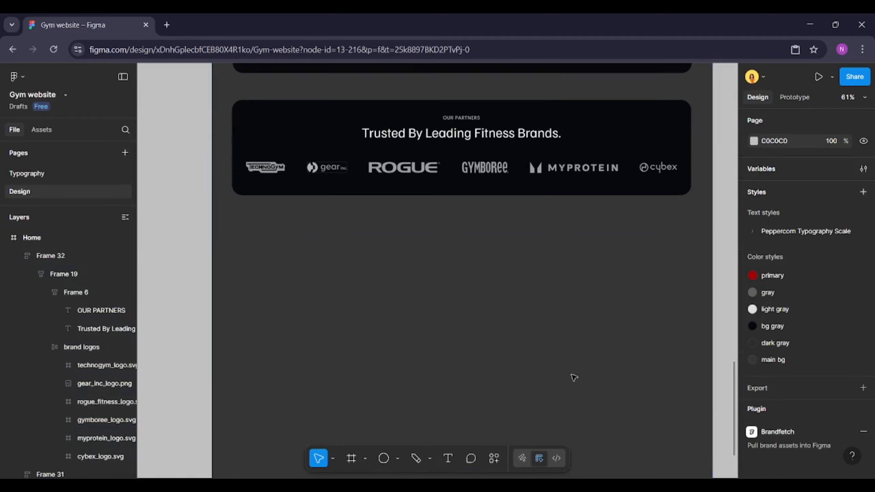
scroll(570, 372, "down", 2)
scroll(665, 309, "up", 1)
scroll(631, 318, "up", 2)
scroll(631, 318, "up", 15)
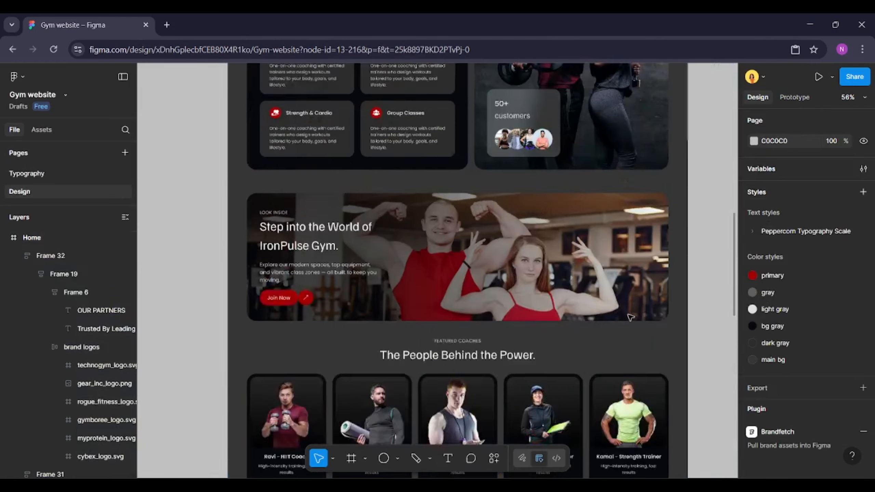
Paste a copy of the About section's background rectangle below the Our Partners section
left_click(610, 325)
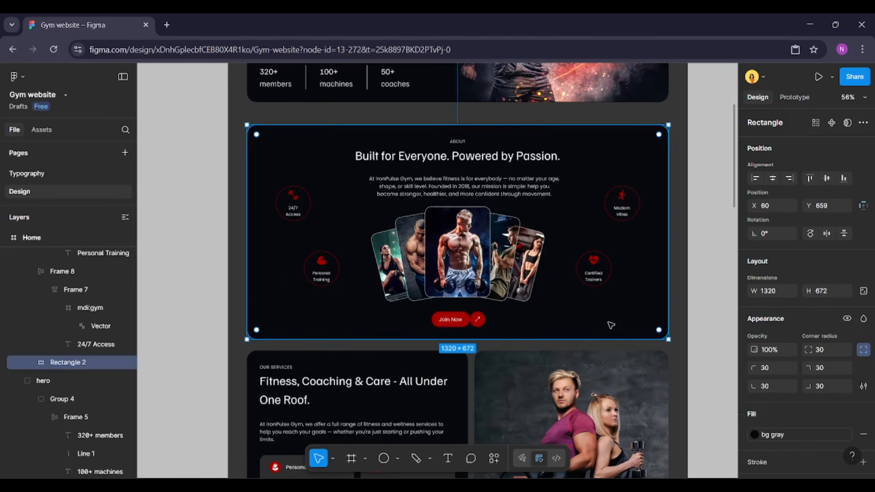
scroll(581, 319, "down", 15)
left_click(582, 321)
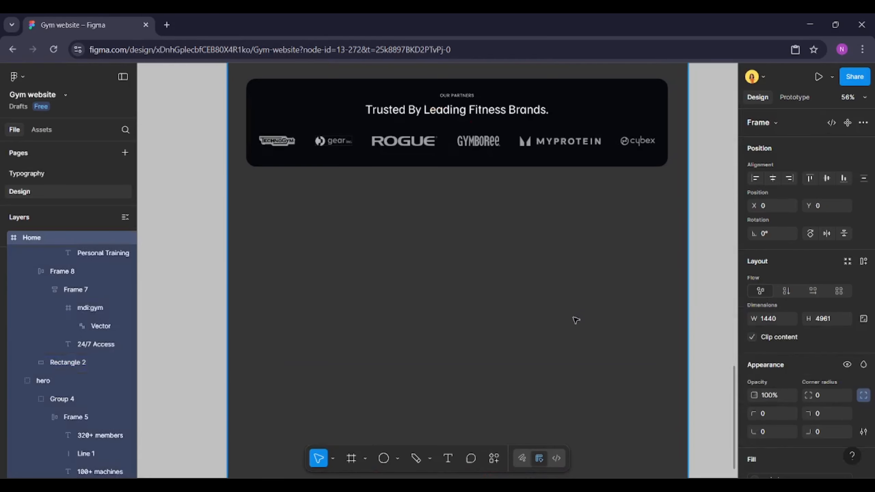
key("ctrl+v")
left_click_drag(469, 254, 476, 270)
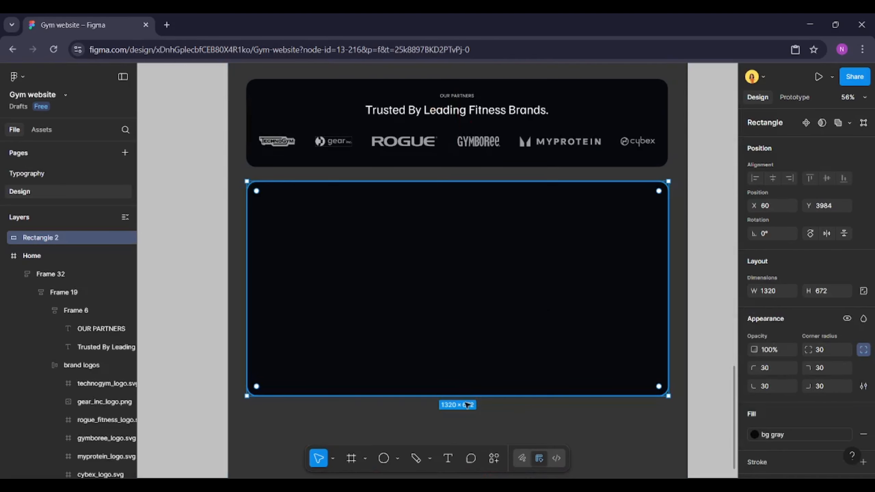
left_click(467, 407)
left_click(559, 309)
key("shift+2")
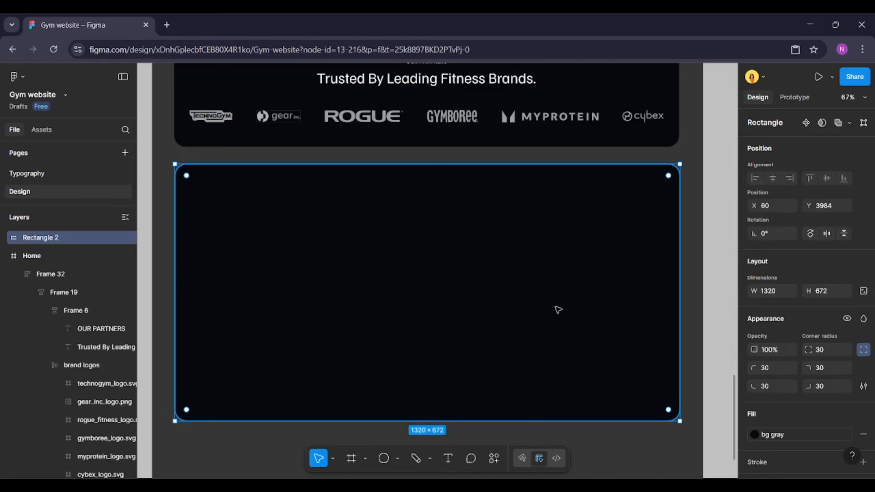
Add the text 'IronPulse Gym - Where goals turn into gains. Join a community that lifts together and grows stronger.' at the new rectangle's upper left
left_click(451, 458)
left_click(210, 194)
type("Ir")
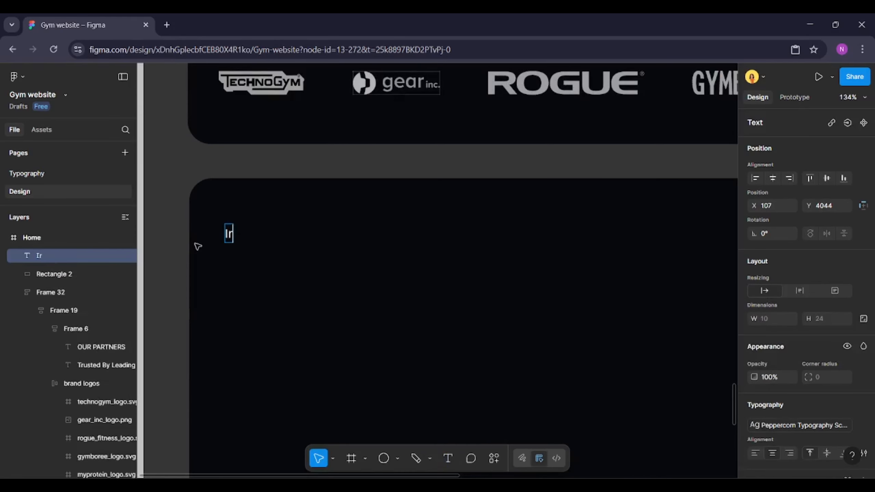
type("onPulse Gym - Where goals")
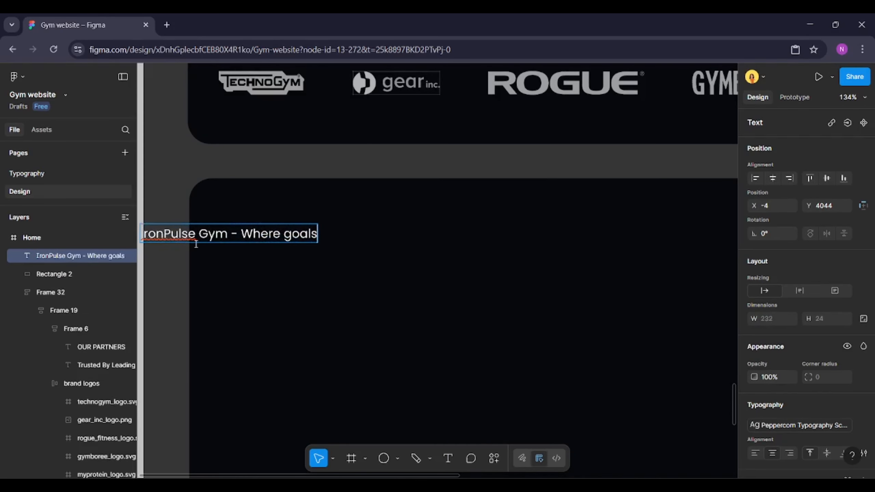
type(" turn into gains. Join a co")
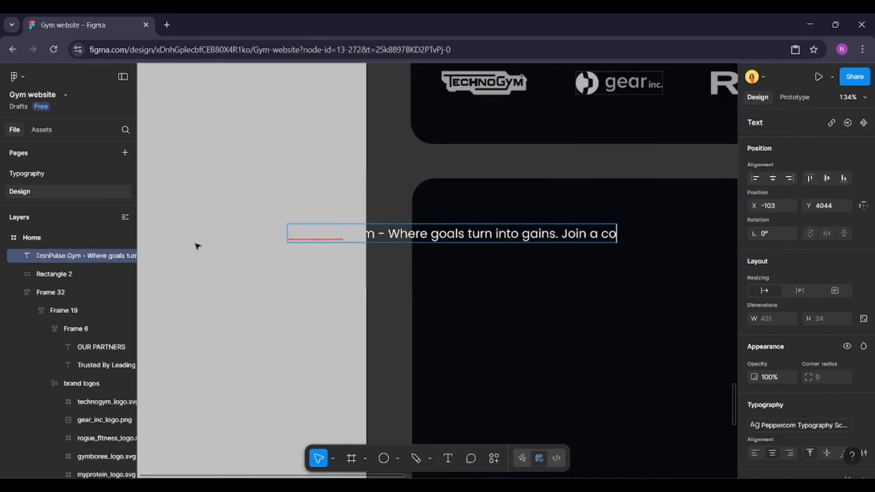
type("mmunity that lifts together and grows stron")
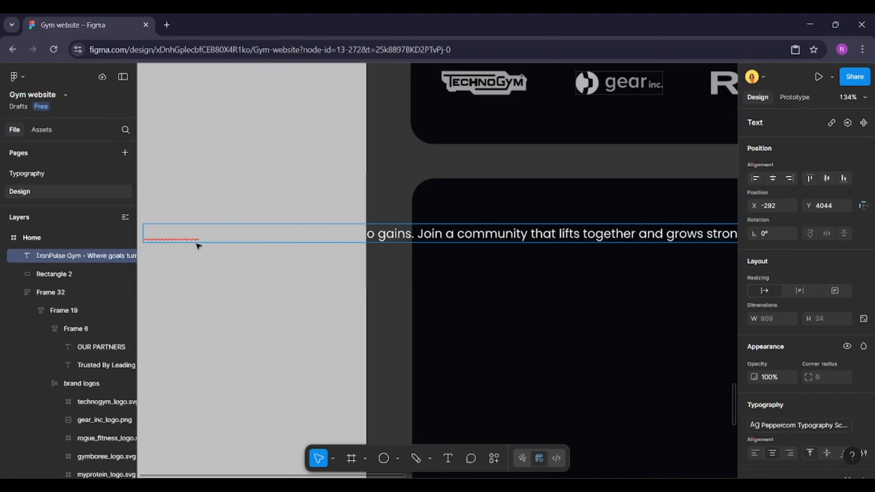
left_click(199, 246)
left_click_drag(143, 234, 447, 238)
scroll(471, 260, "down", 5)
scroll(472, 261, "up", 3)
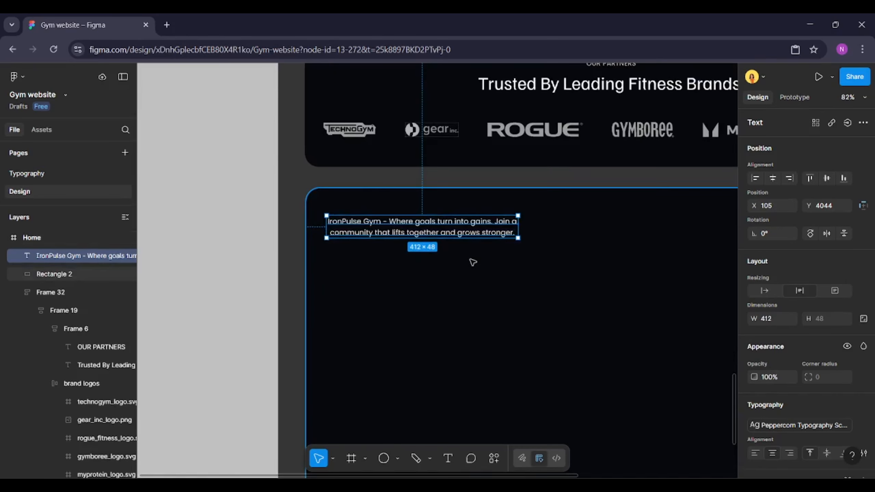
Narrow the footer text box to about 333 px wide and left-align its text
scroll(803, 345, "down", 3)
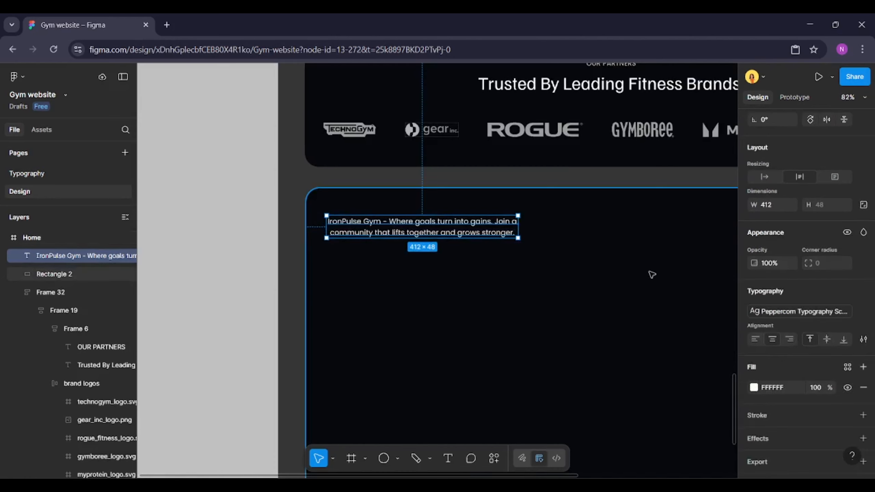
left_click_drag(518, 227, 483, 234)
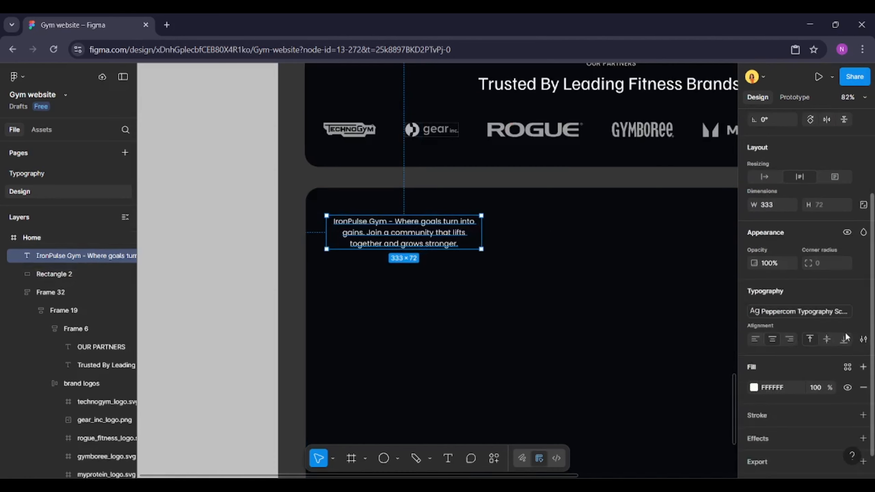
left_click(758, 339)
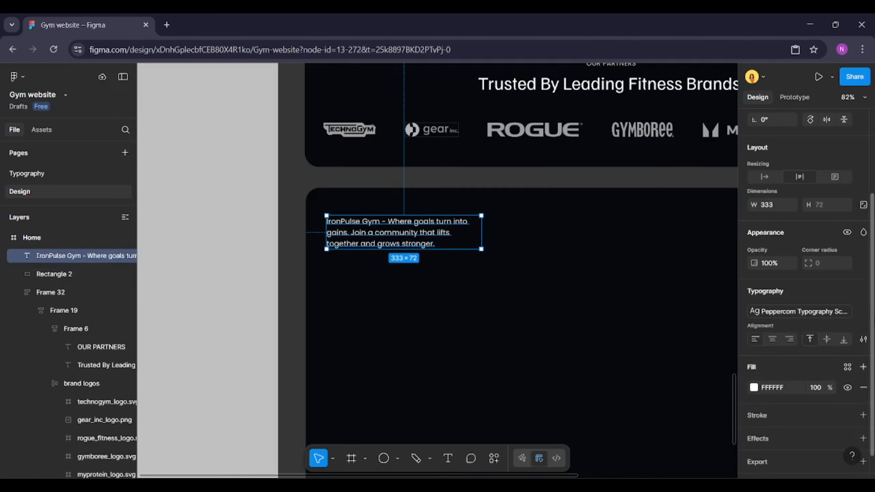
Set the footer text's font weight to SemiBold
left_click(864, 312)
left_click(794, 331)
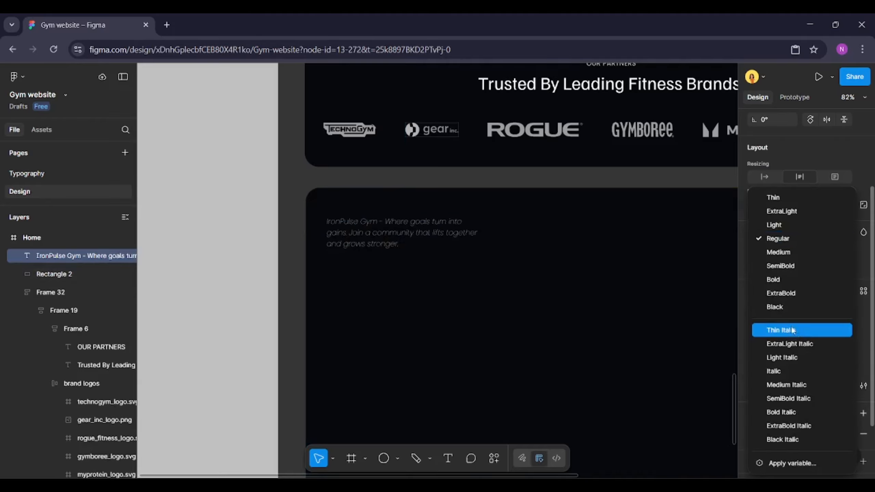
left_click(780, 266)
scroll(406, 264, "down", 3)
scroll(342, 258, "up", 2)
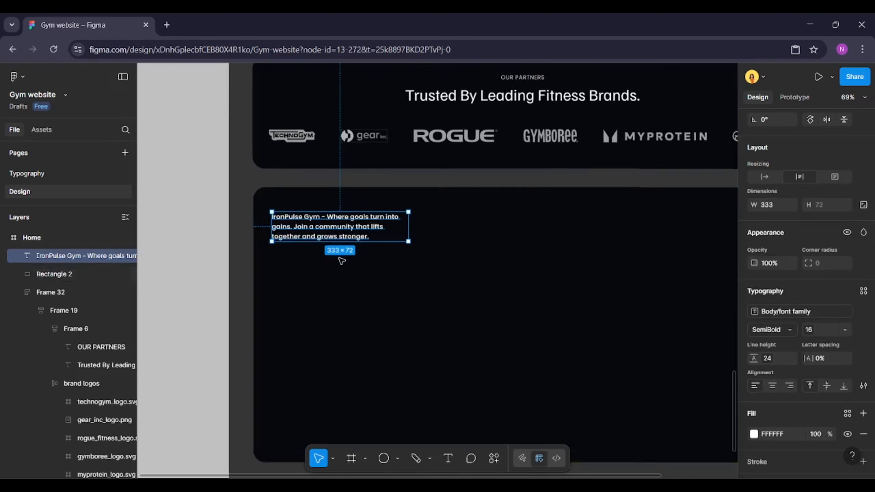
Duplicate the footer text below it and replace the copy's text with the gym's phone number
left_click(342, 261)
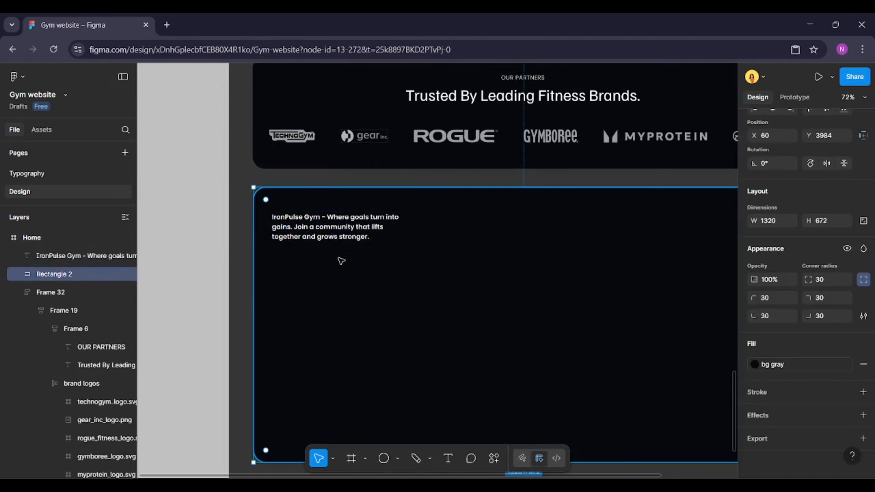
left_click(329, 235)
key("ctrl+d")
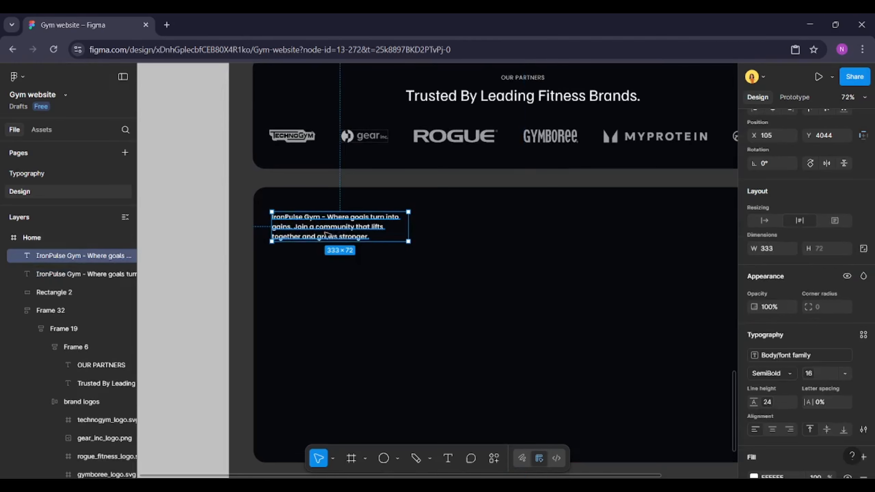
left_click_drag(327, 236, 331, 280)
double_click(329, 272)
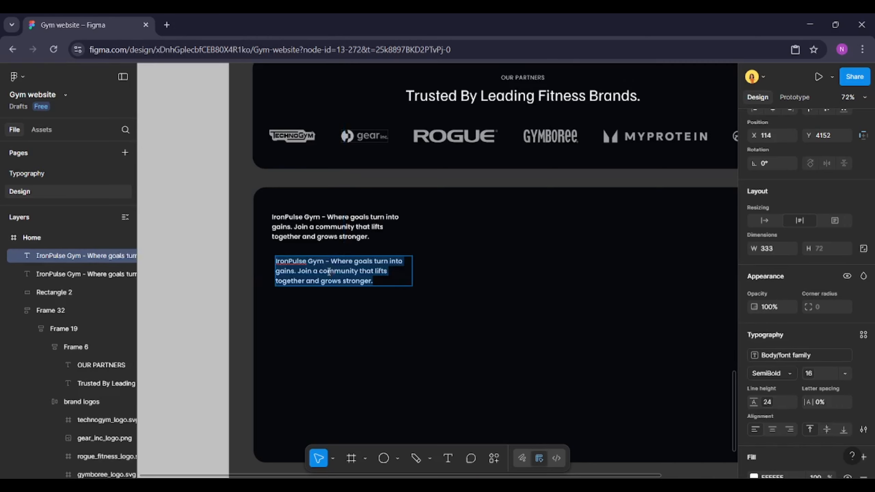
type("+91 12 345 6789")
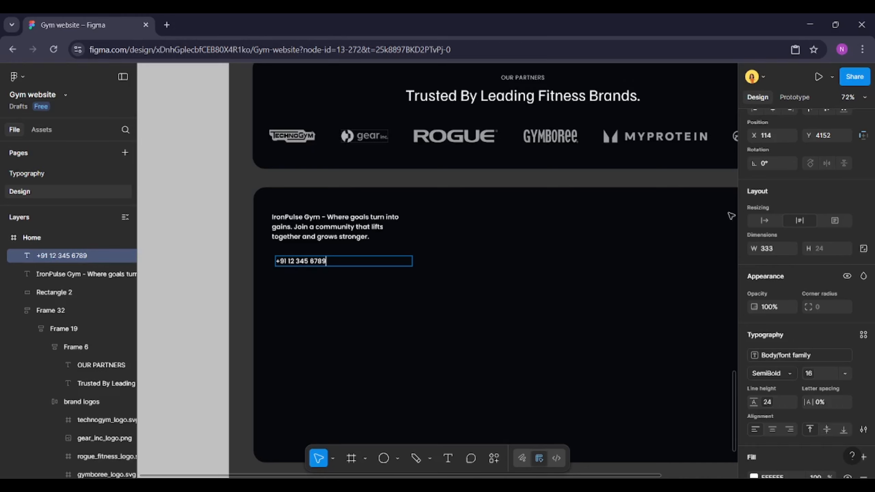
Set the phone number text to auto width and apply the Caption text style to it
left_click(764, 220)
key("Return")
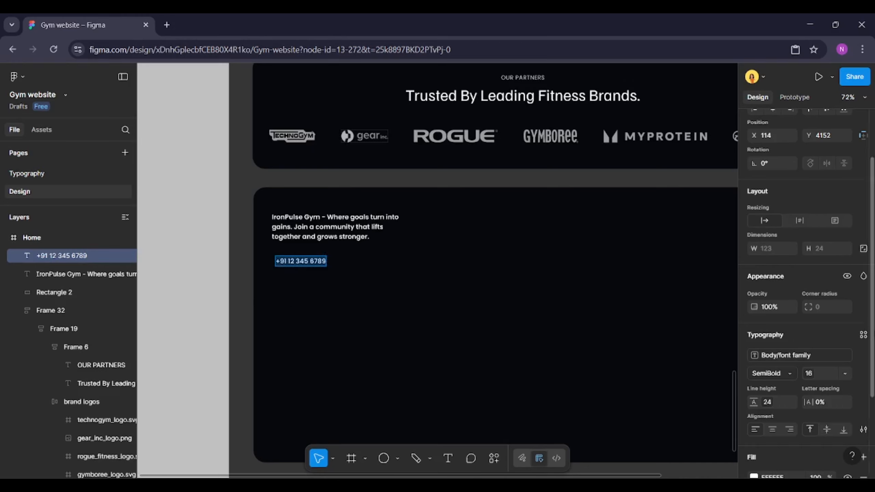
left_click(864, 335)
scroll(671, 417, "down", 3)
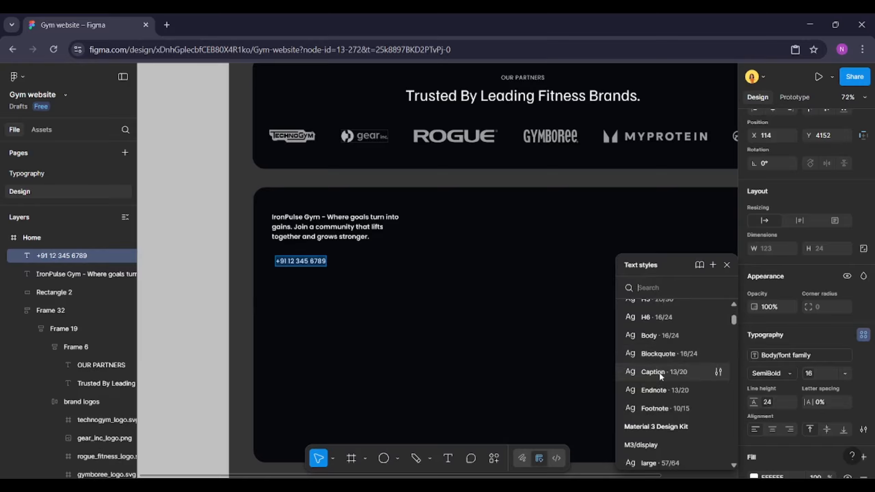
left_click(659, 373)
left_click(293, 277)
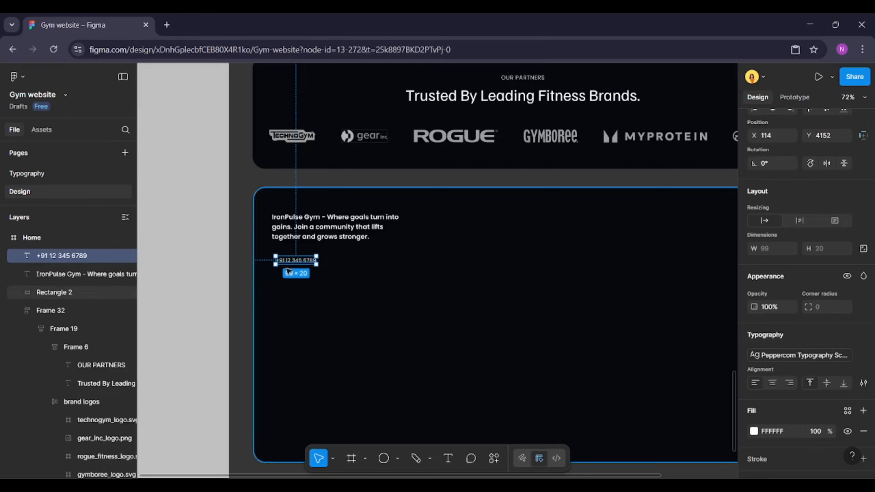
Move the phone number text slightly right and down inside the footer
scroll(282, 251, "up", 5)
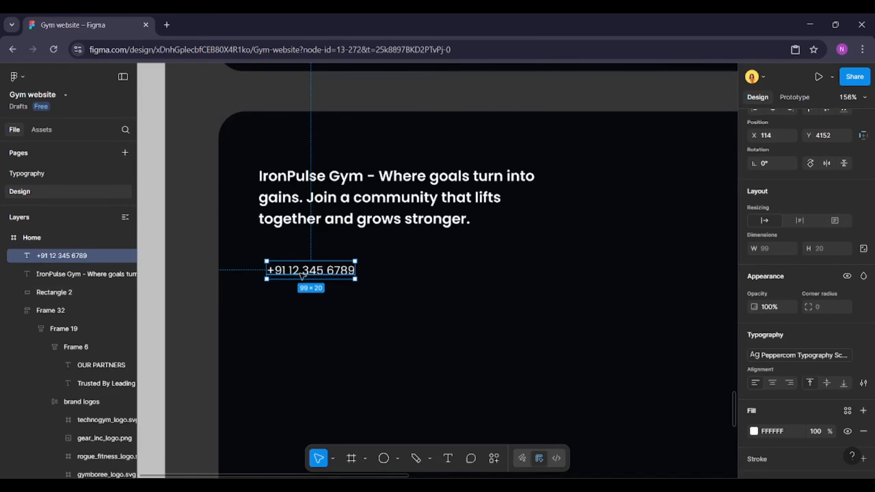
left_click_drag(299, 272, 328, 285)
left_click(345, 310)
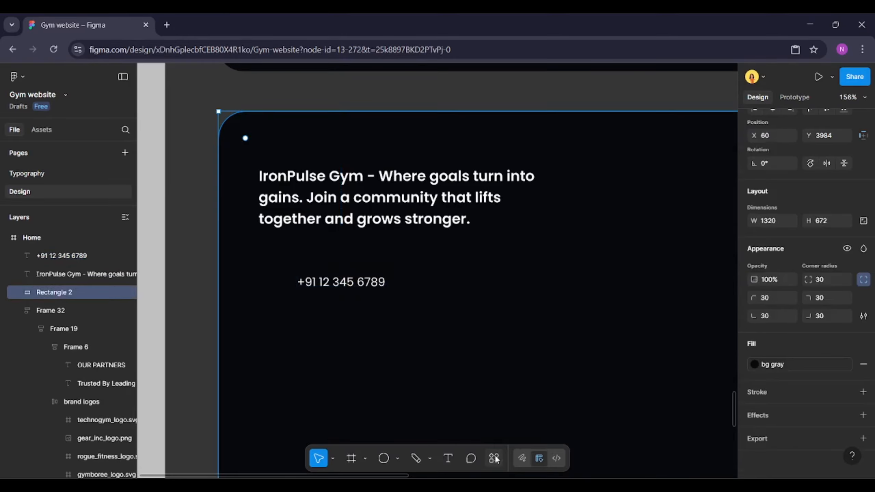
Open the Iconify plugin, search for phone, and place a phone icon on the canvas
key("ctrl+k")
left_click(396, 326)
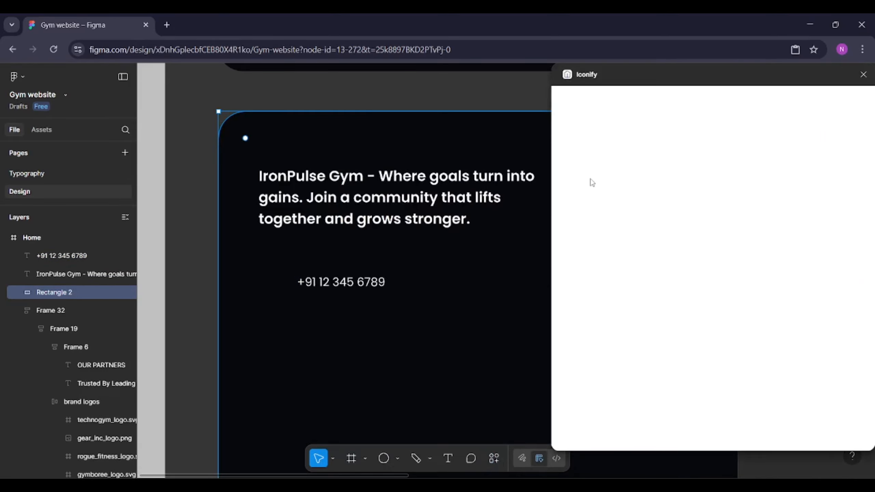
left_click(647, 112)
type("phone")
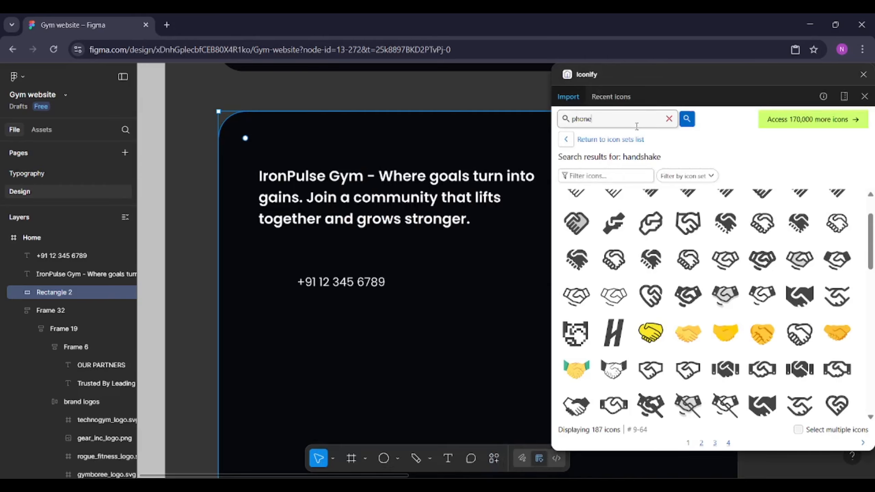
key("Return")
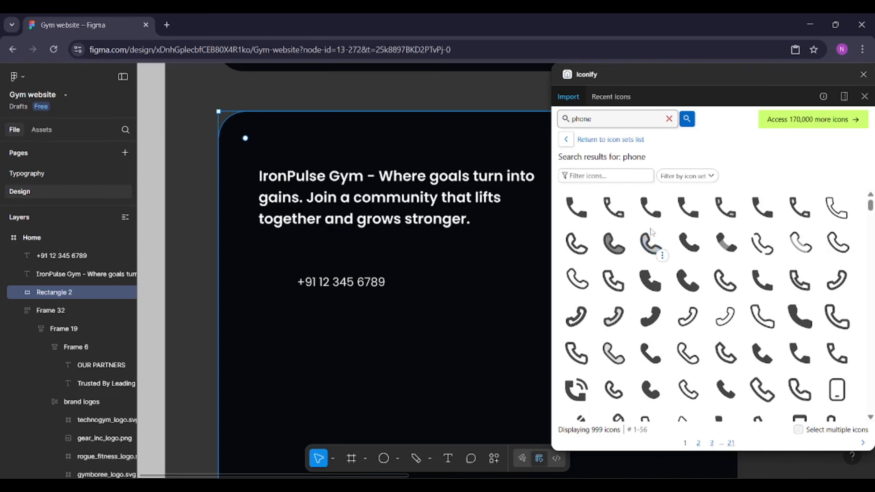
left_click_drag(690, 241, 193, 308)
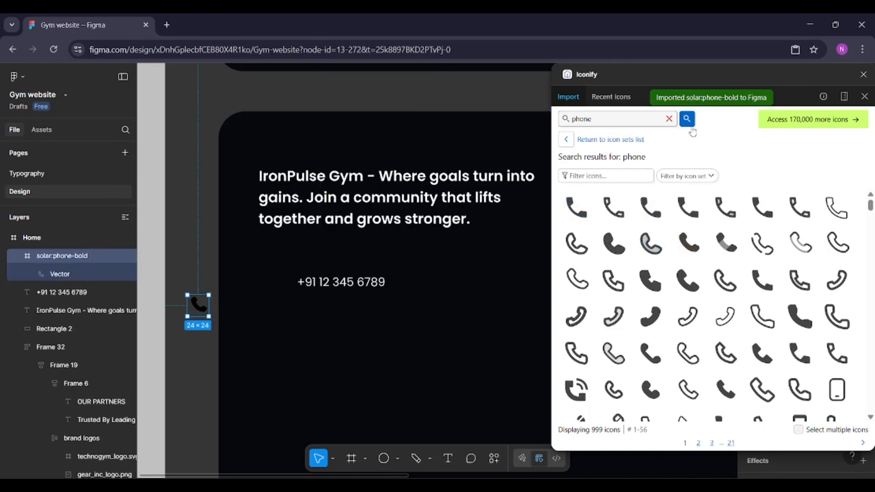
Search Iconify for email and place an email icon on the canvas
triple_click(650, 118)
type("email")
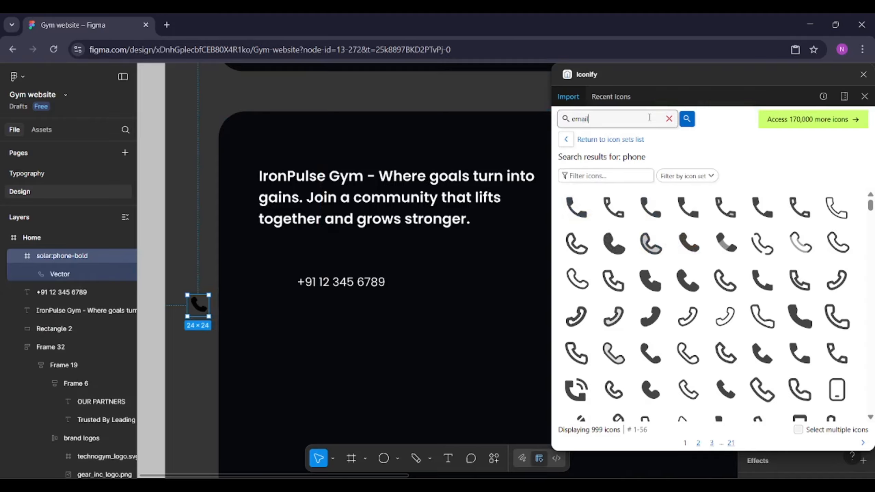
key("Return")
left_click_drag(651, 207, 176, 357)
Search Iconify for location, place a location pin icon on the canvas, and close the plugin
double_click(631, 113)
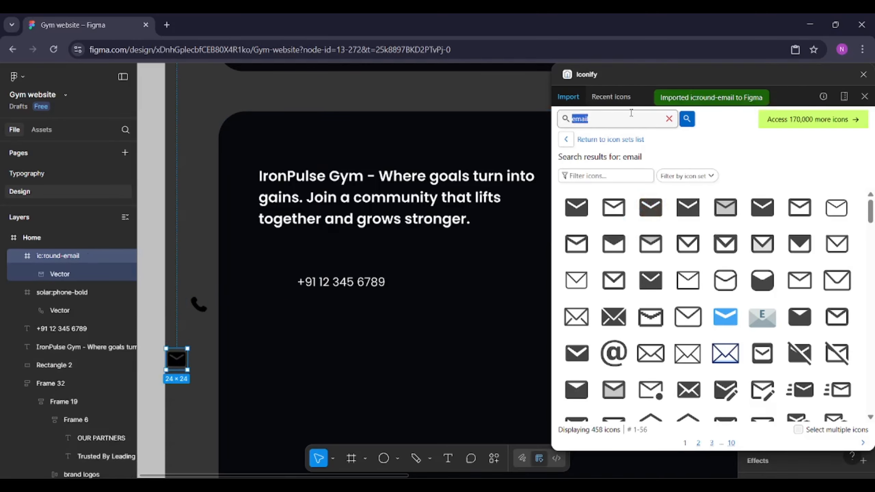
type("location")
key("Return")
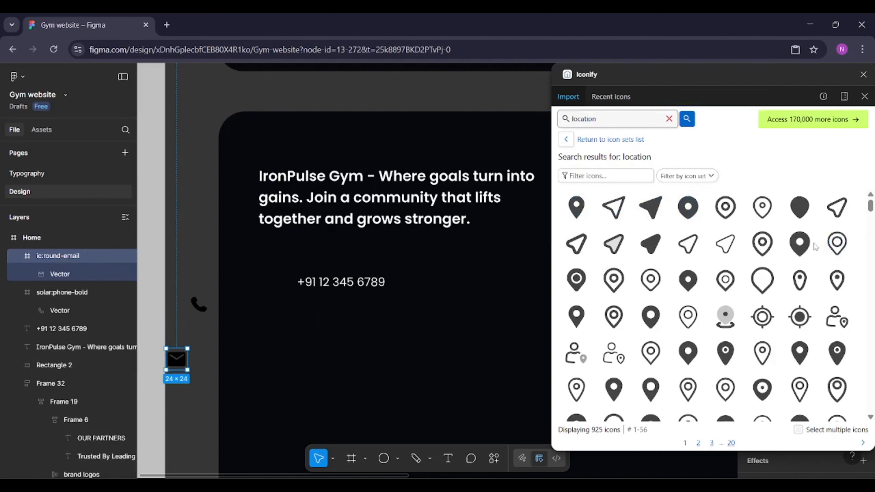
left_click(725, 357)
left_click_drag(725, 357, 185, 216)
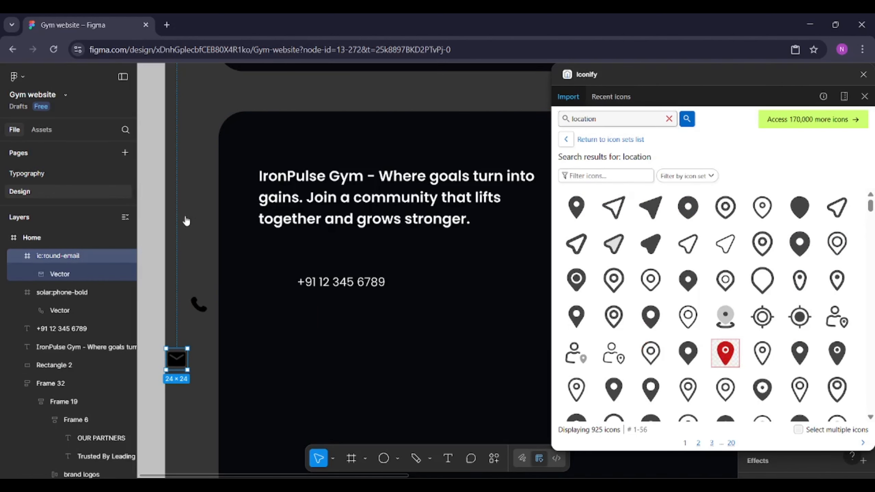
left_click(863, 74)
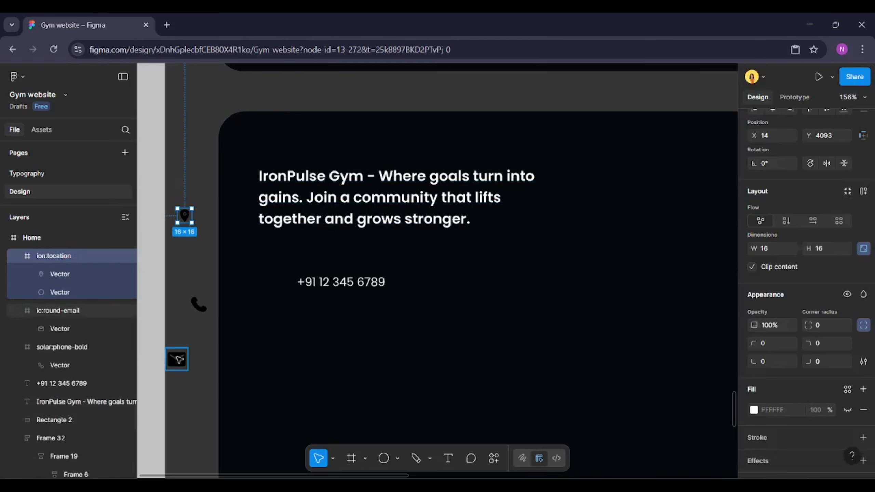
Select the three icons and change their colour to white
left_click(57, 310, "shift")
left_click(61, 347, "shift")
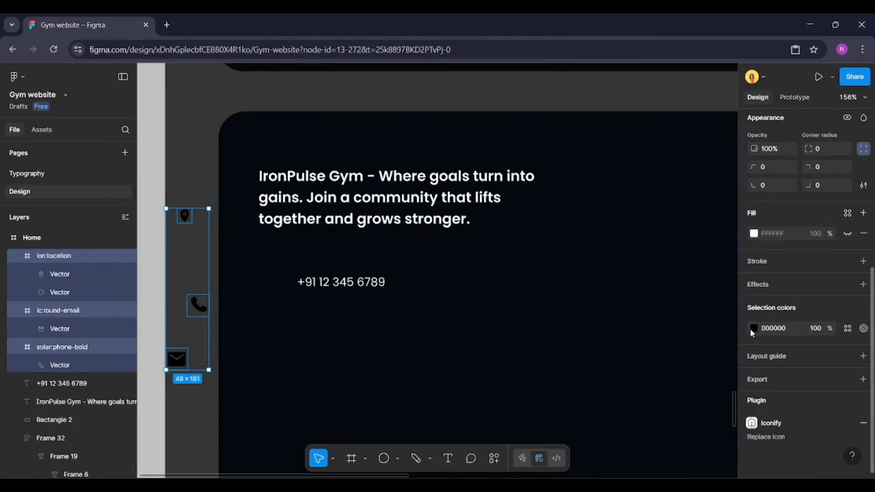
left_click(753, 329)
left_click_drag(679, 310, 607, 242)
left_click(727, 185)
Resize the three icons to 20 × 20 px
scroll(843, 307, "up", 6)
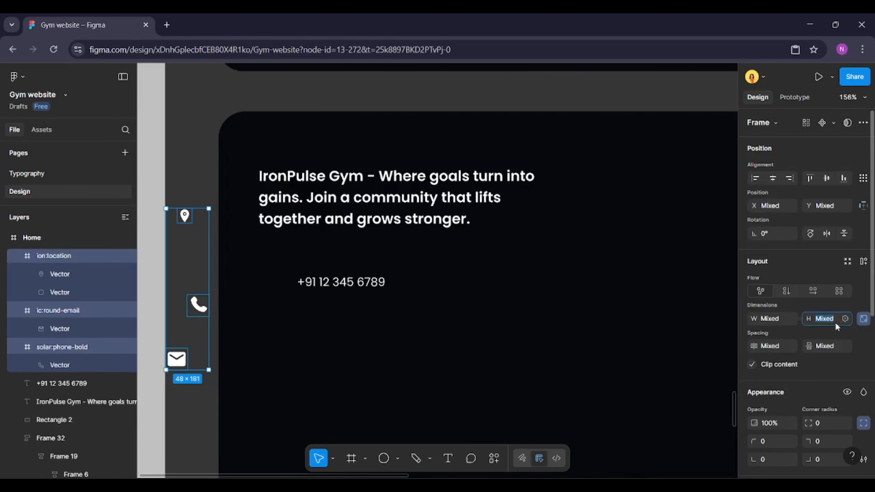
key("Return")
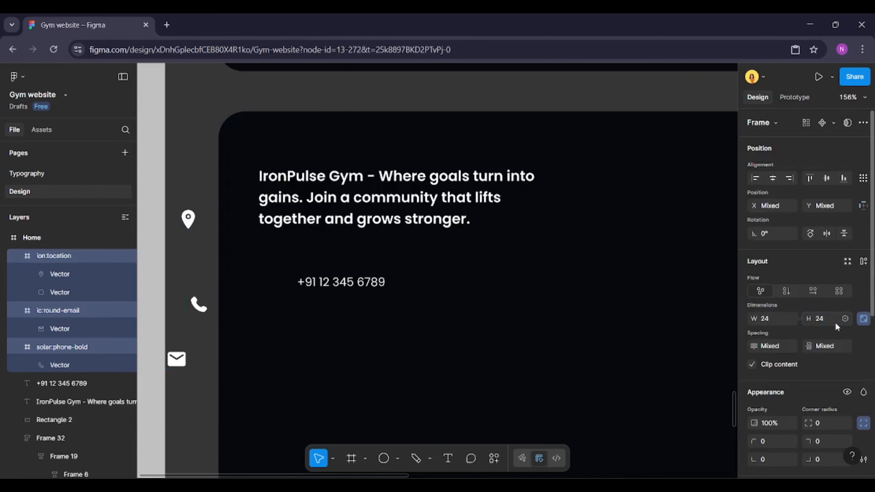
key("Return")
type("20")
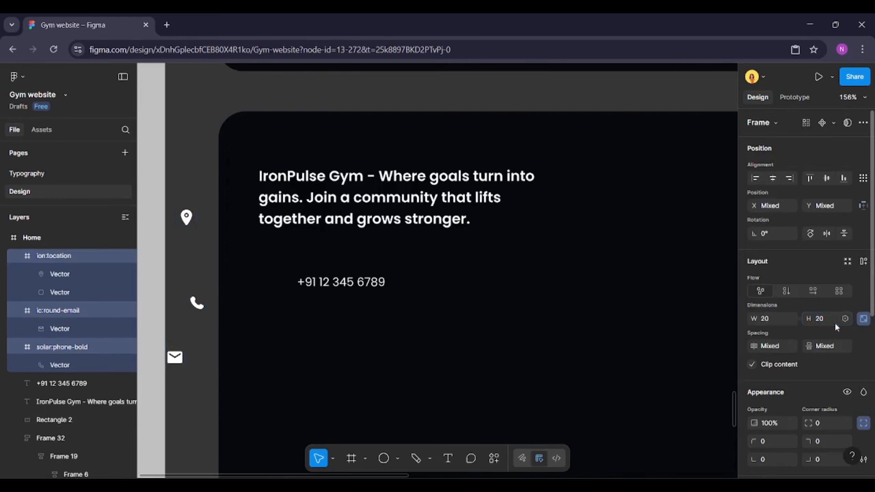
key("Return")
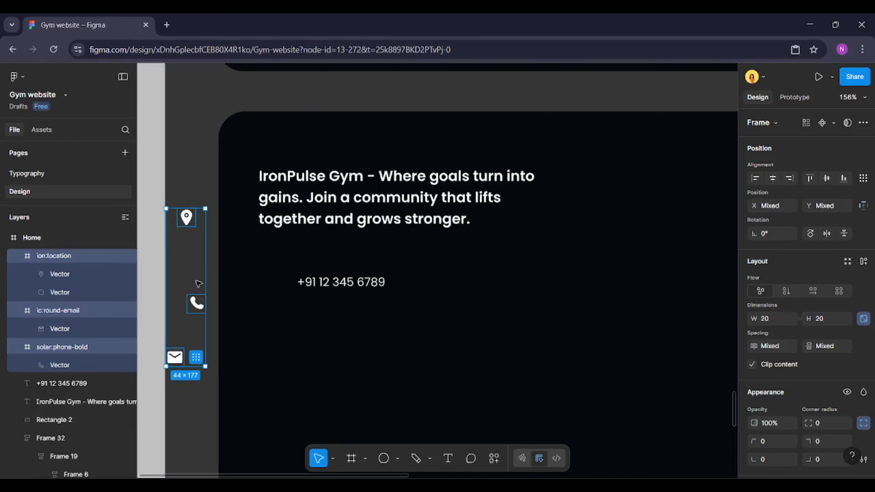
Move the phone icon into the footer beside the phone number text
left_click(196, 303)
key("ctrl+x")
left_click(257, 300)
key("ctrl+v")
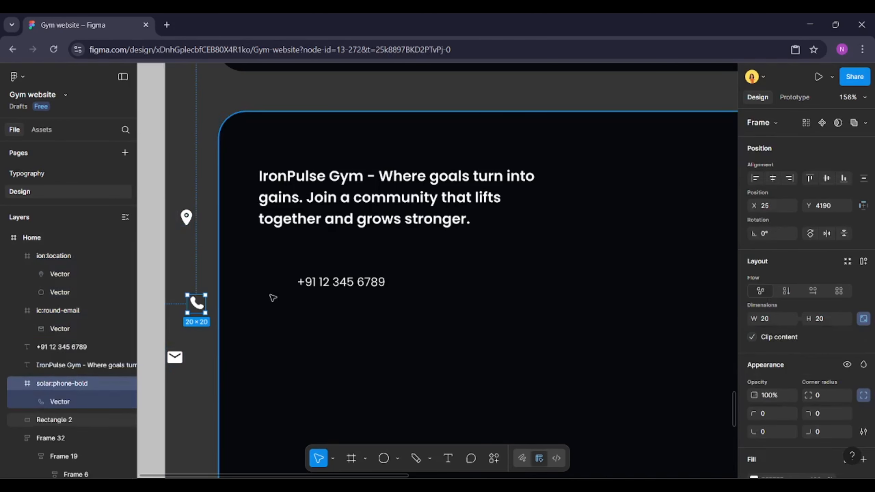
left_click_drag(196, 306, 269, 290)
Wrap the phone icon and number in an auto layout frame with a 12 px gap, centered vertically, and nudge it up
left_click(342, 282, "shift")
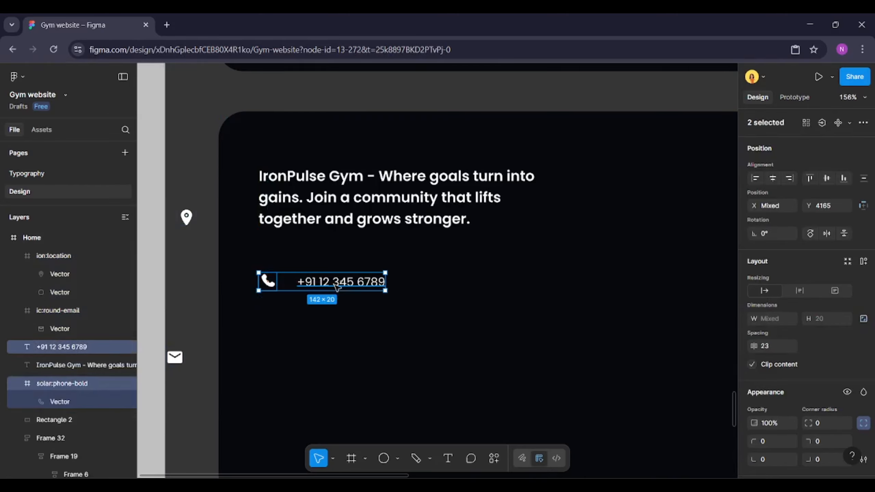
key("shift+a")
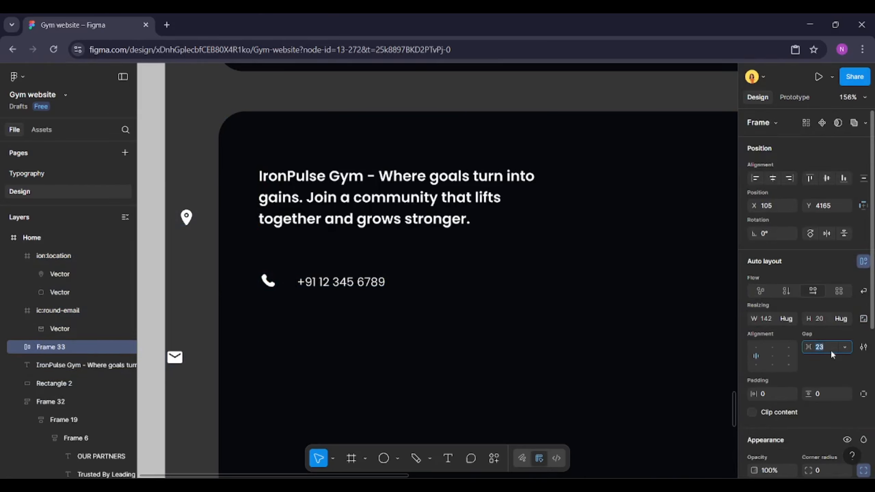
type("12")
key("Return")
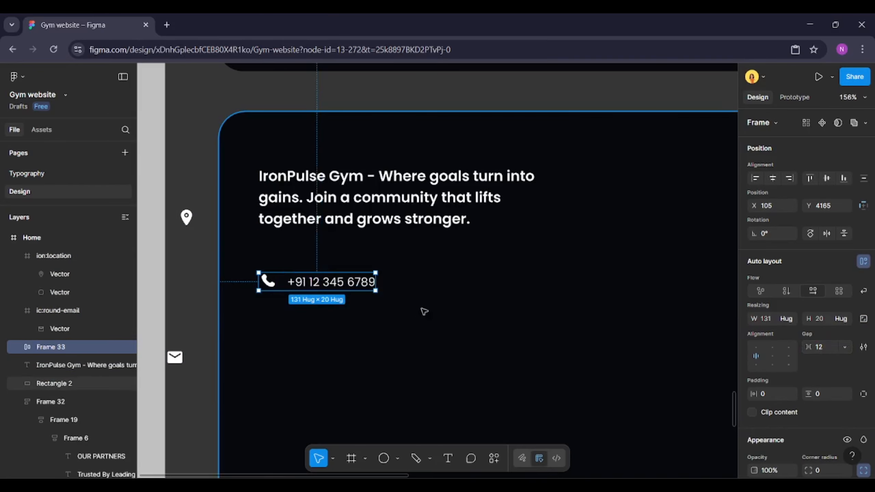
left_click(773, 357)
left_click_drag(309, 285, 309, 276)
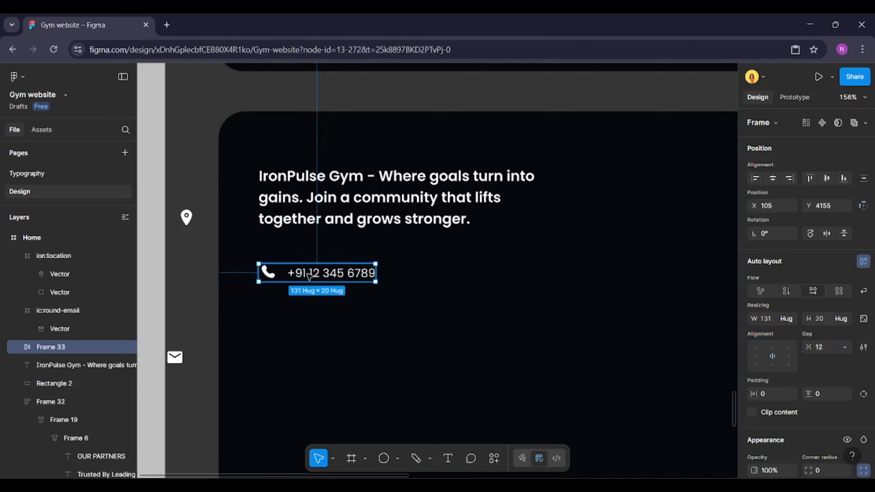
Duplicate the phone row twice, stacking the copies below it
key("ctrl+d")
left_click_drag(309, 276, 311, 313)
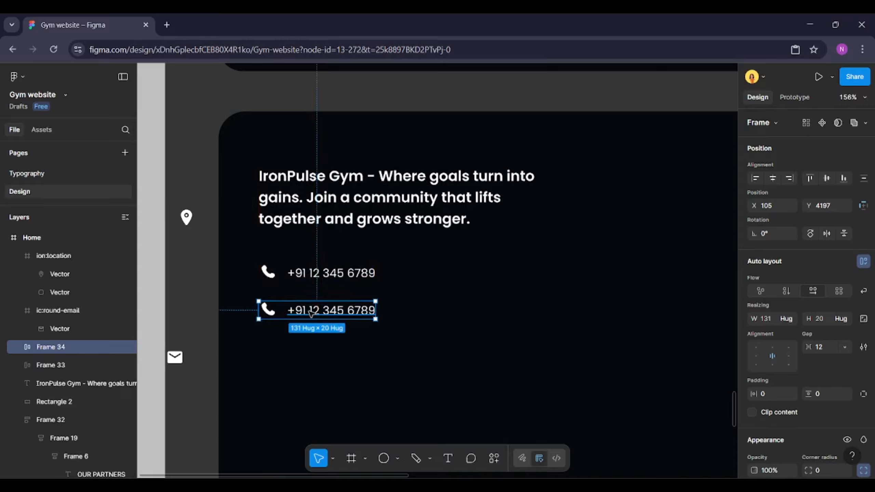
key("ctrl+d")
Replace the second row's phone icon with the email icon
left_click(175, 357)
key("Delete")
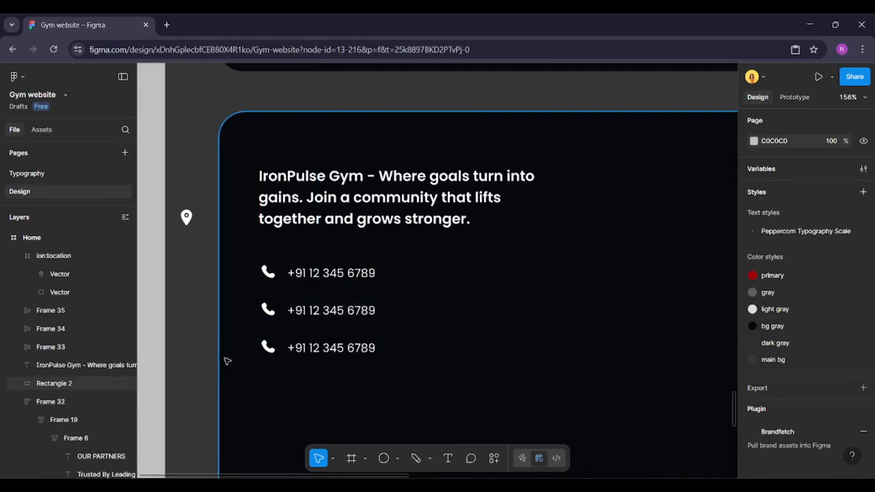
left_click(268, 347)
left_click(272, 349)
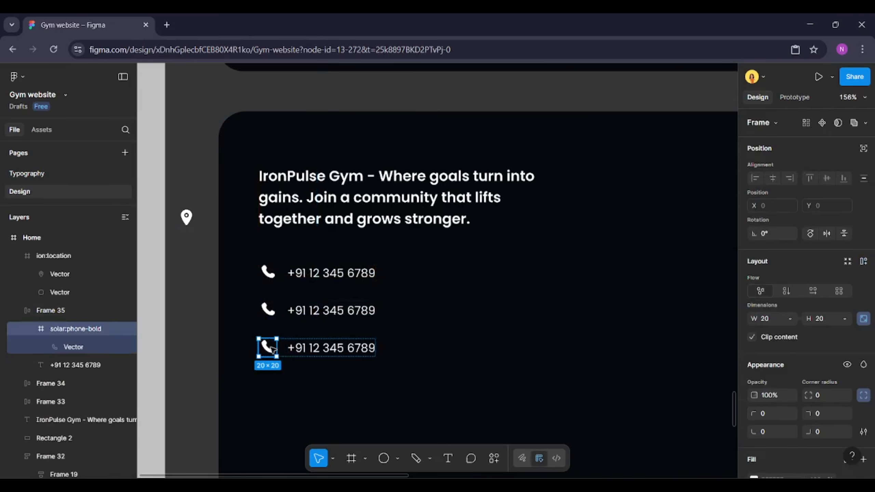
left_click(270, 310)
left_click(270, 311)
right_click(272, 310)
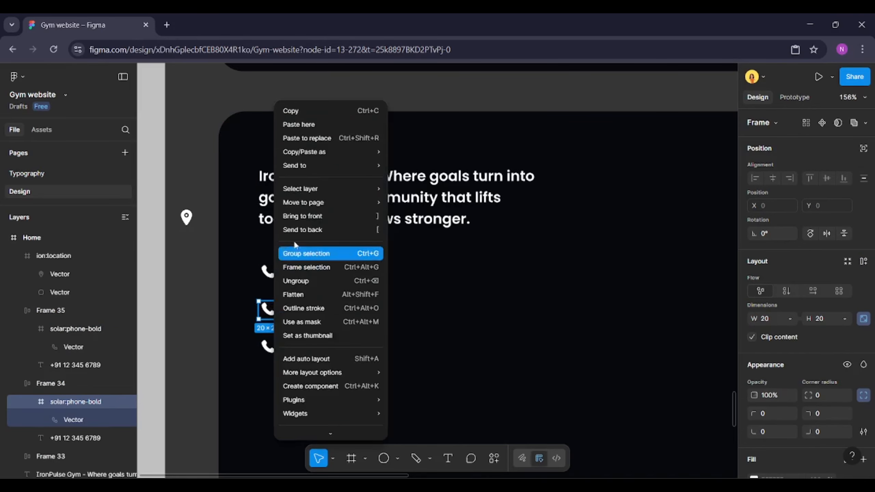
left_click(307, 138)
Replace the third row's phone icon with the location pin icon
left_click(187, 217)
key("Delete")
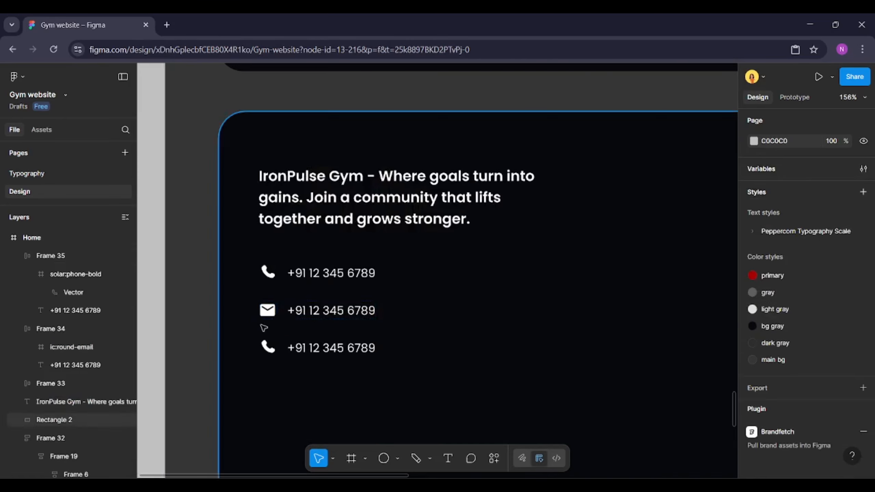
left_click(268, 347)
left_click(266, 346)
right_click(267, 346)
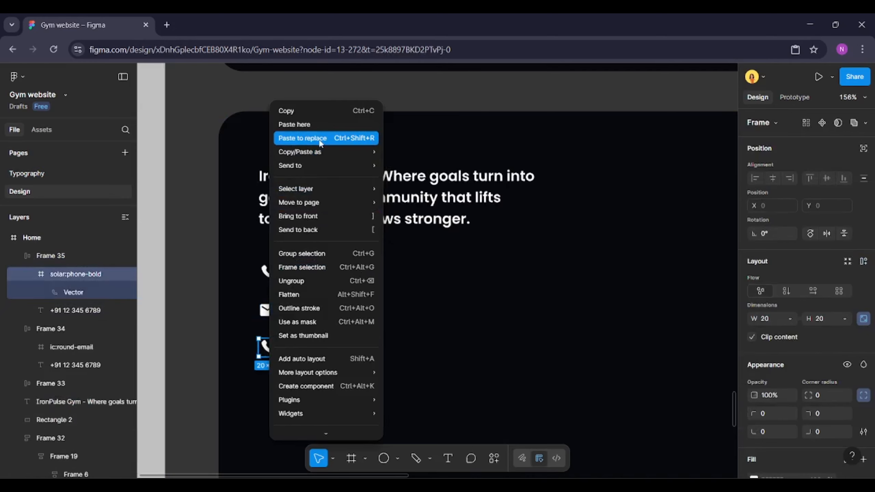
left_click(302, 138)
Replace the second row's text with a placeholder e-mail address
left_click(325, 310)
double_click(324, 308)
type("mail")
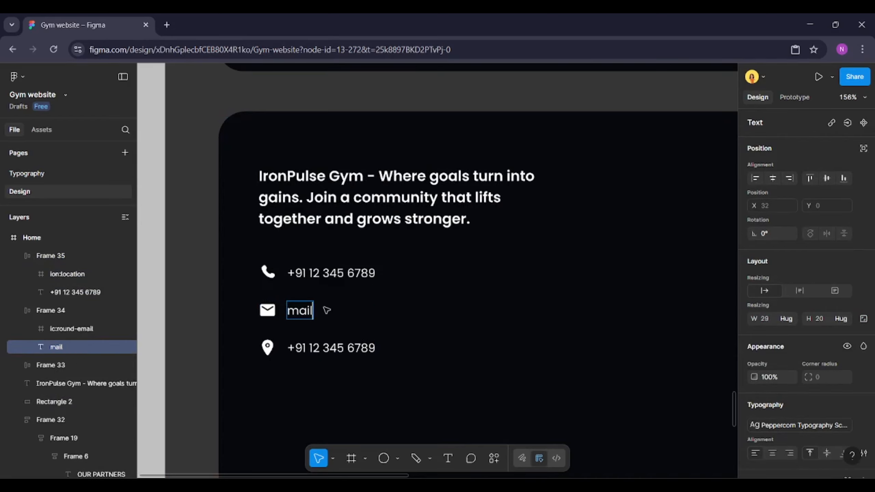
type("@mail.com")
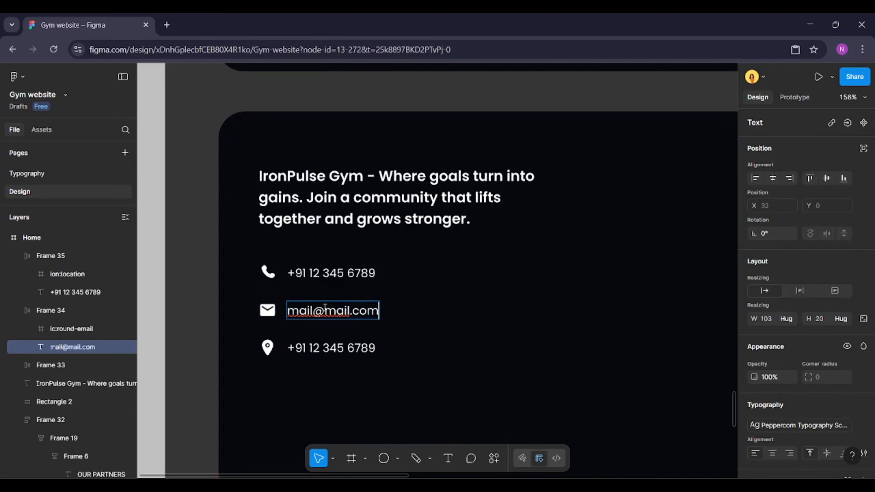
Replace the third row's text with the gym's name and three-line postal address
left_click(327, 350)
double_click(327, 351)
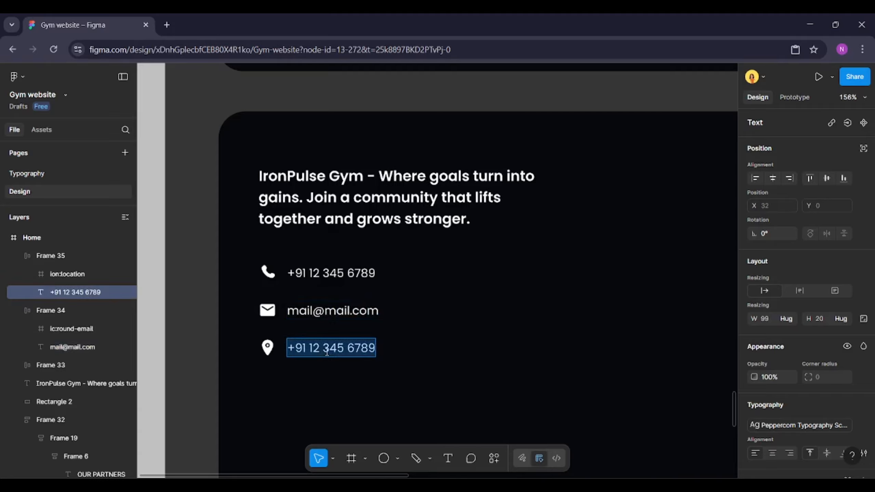
key("BackSpace")
type("IronPulse")
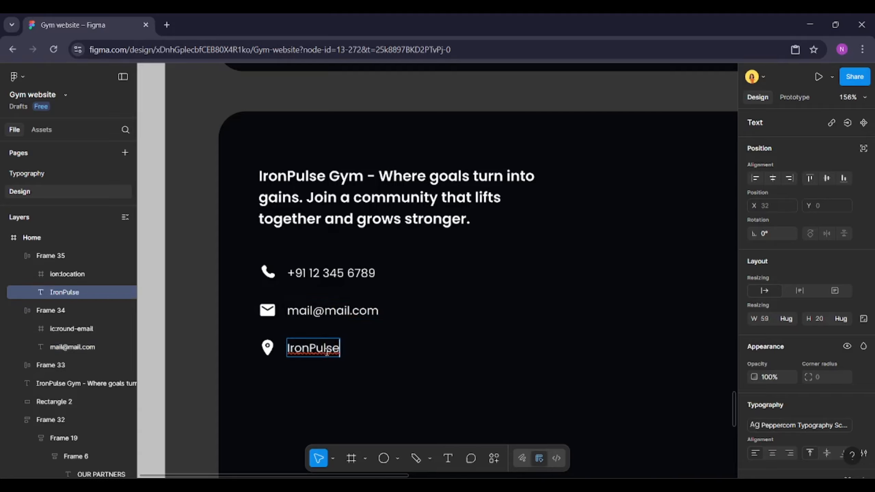
type(" Gym")
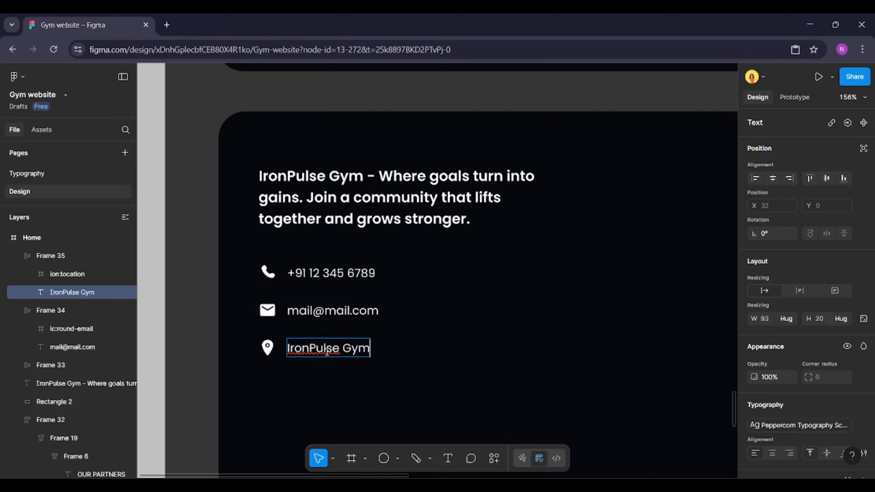
key("Return")
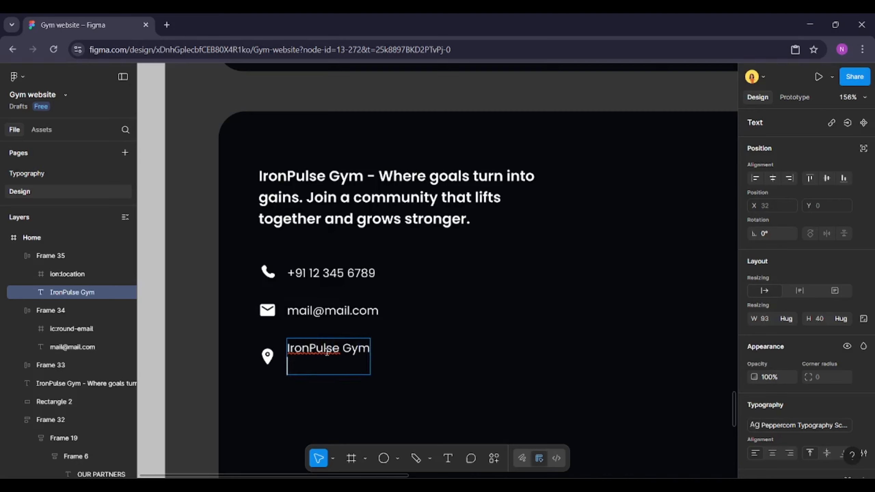
type("No, 123 ")
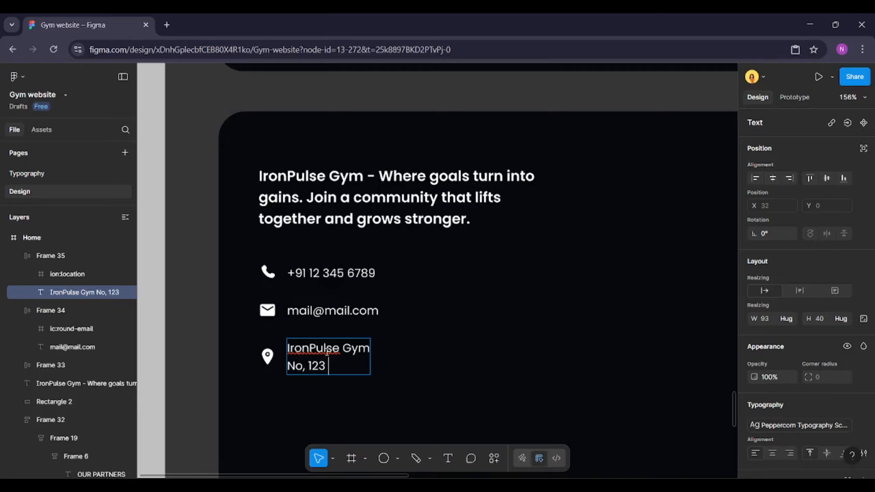
type("Fitness")
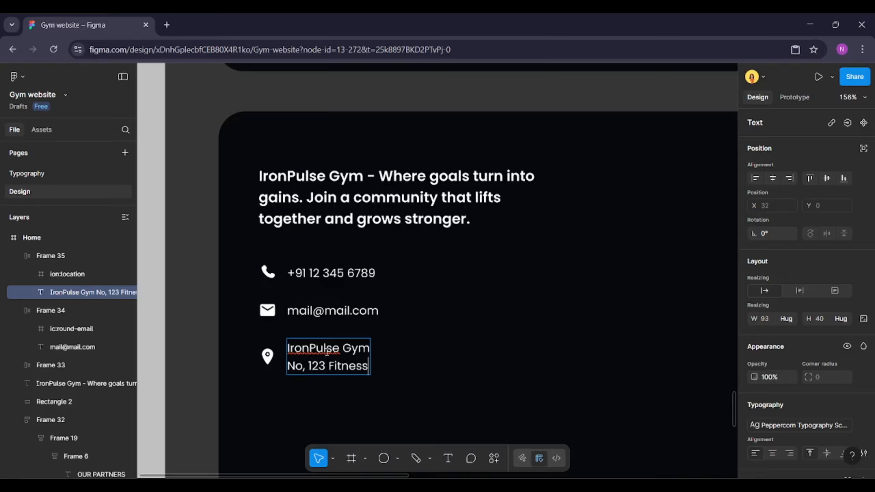
type(" Lane")
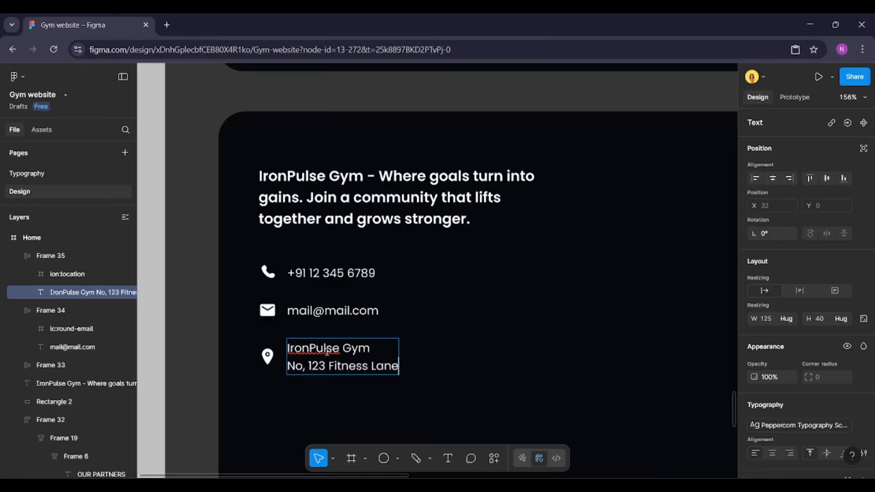
type(",")
key("Return")
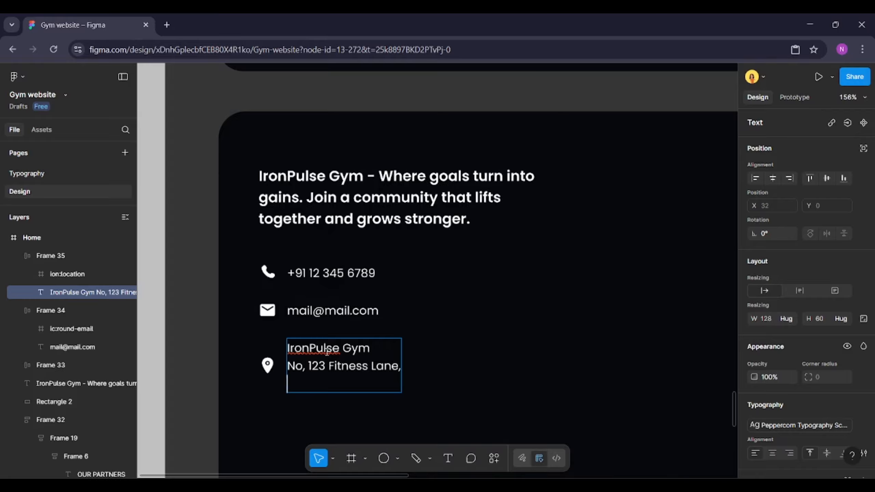
type("Colombo")
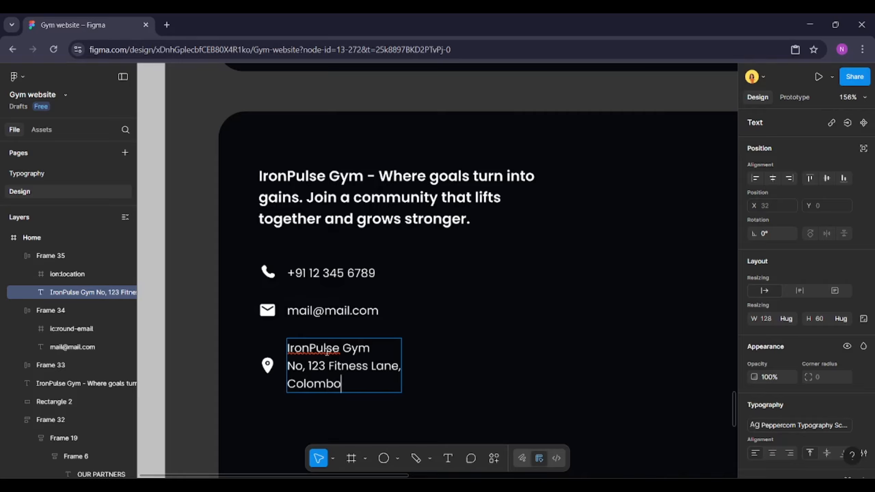
type(" 07")
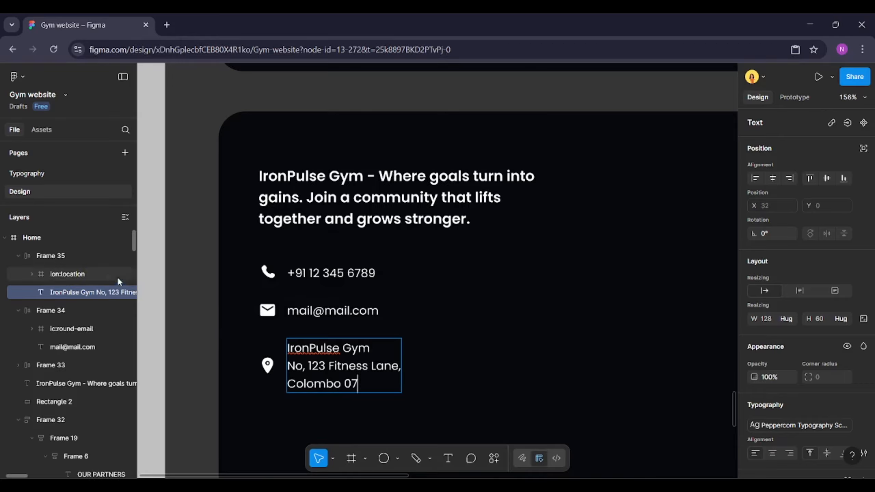
Wrap the three contact rows in a vertical auto layout frame
left_click(71, 253)
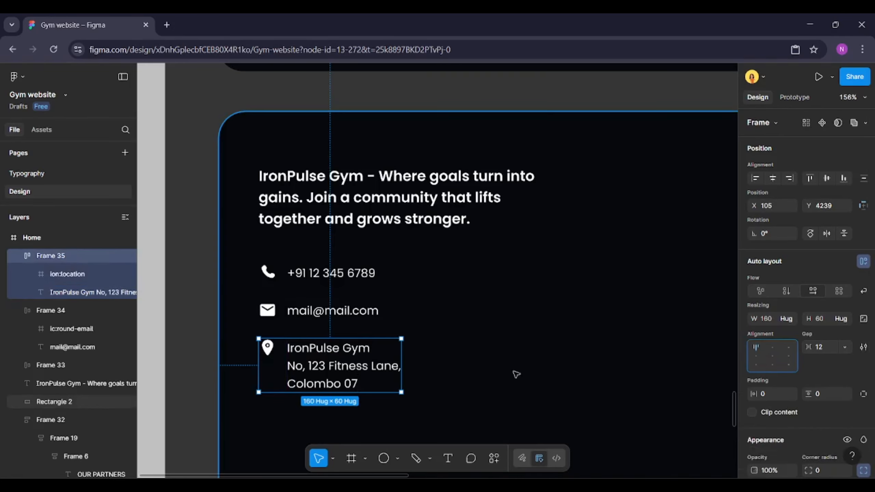
left_click(320, 303, "shift")
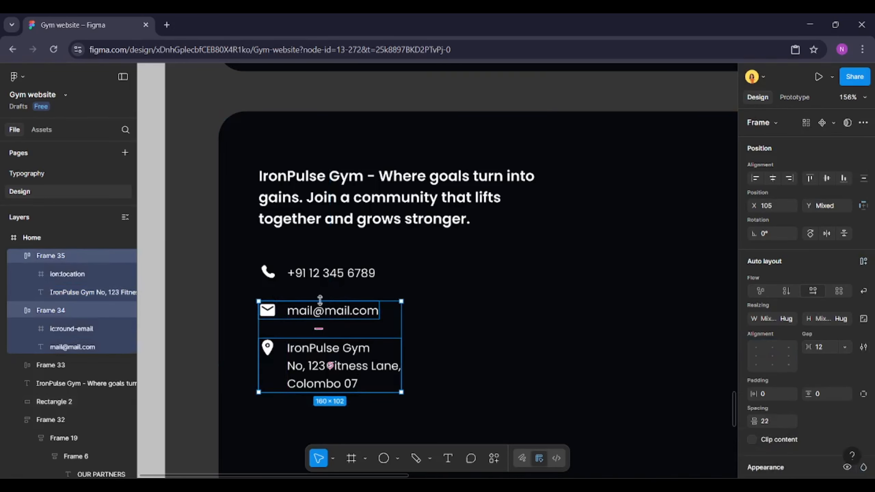
left_click(331, 273, "shift")
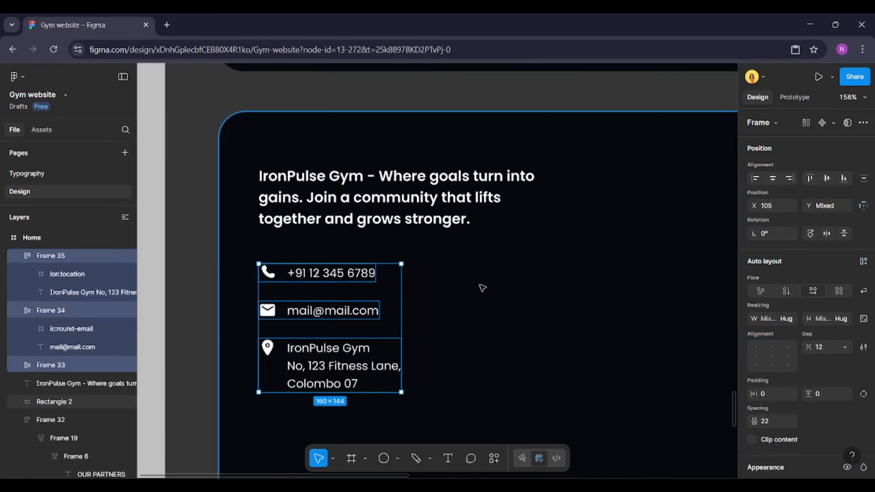
left_click(866, 261)
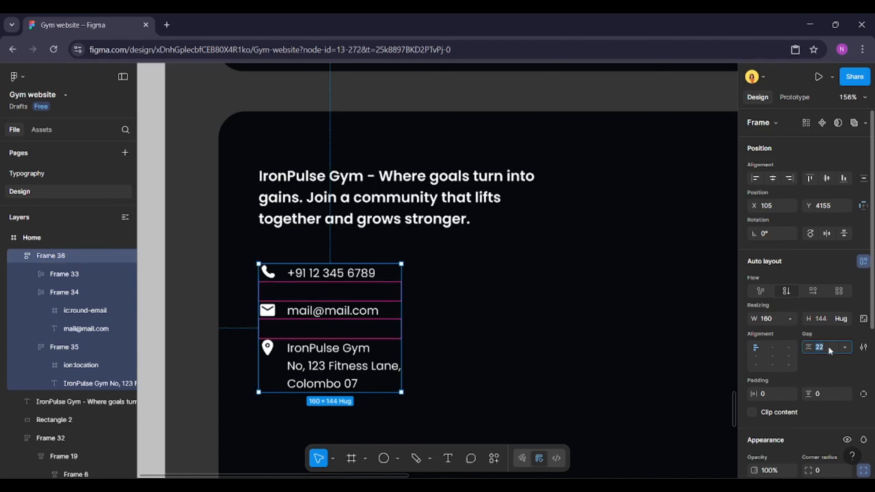
Wrap the tagline and the contact rows in a vertical auto layout frame with a gap of 32
left_click(405, 213, "shift")
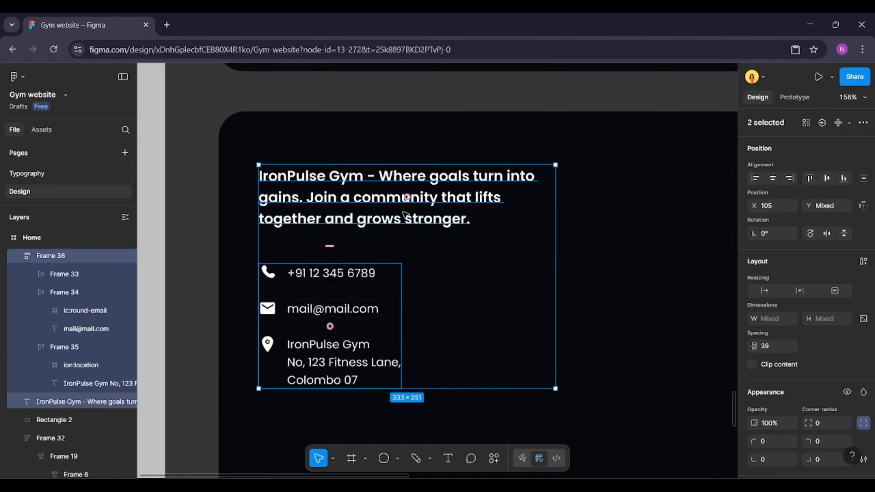
left_click(863, 261)
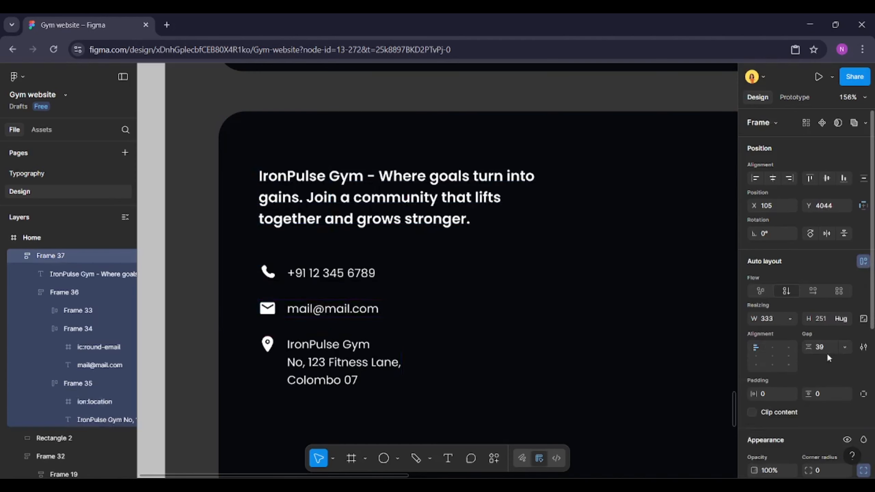
type("32")
key("Return")
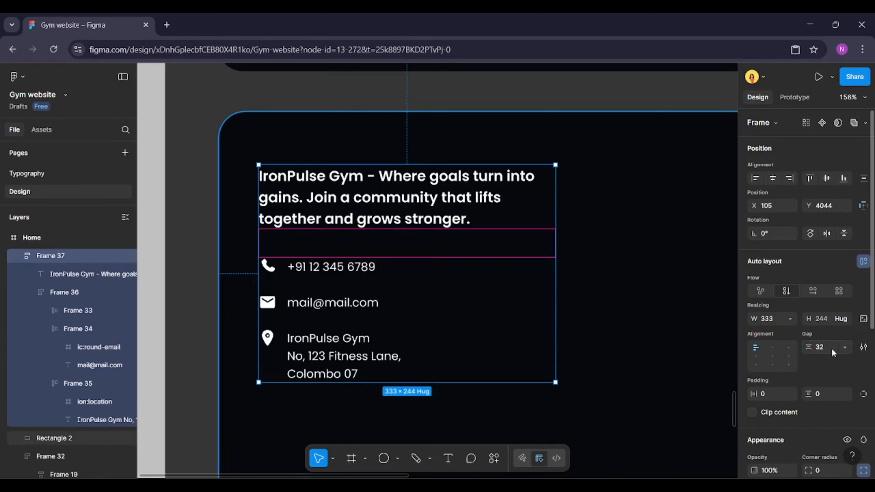
Apply the light gray color style to the contact rows' icons and text
double_click(325, 350)
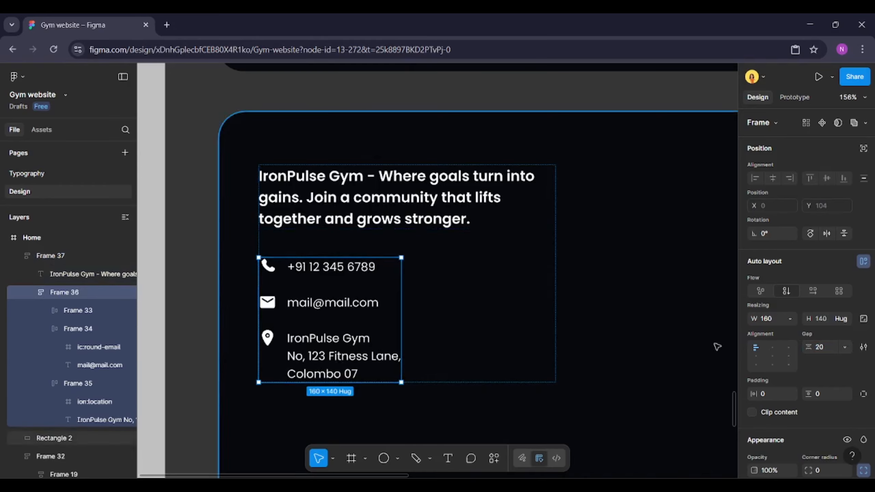
scroll(868, 359, "down", 5)
left_click(848, 387)
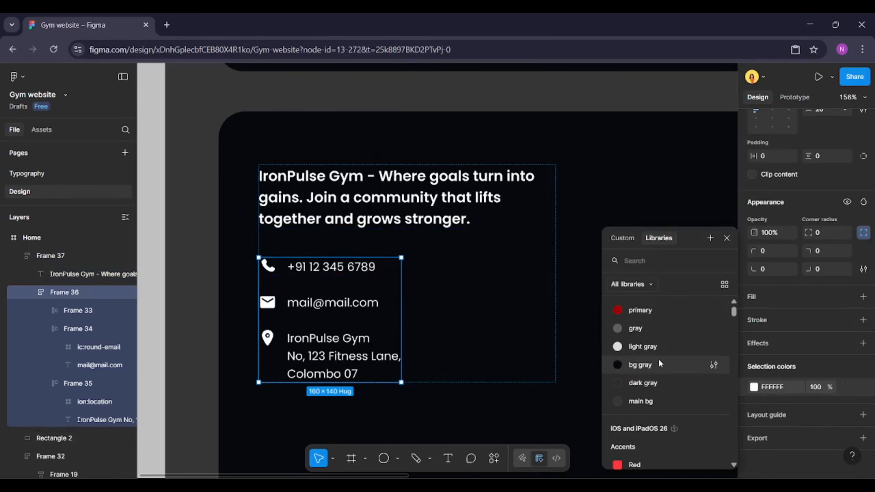
left_click(645, 350)
left_click(151, 319)
Duplicate the tagline to the right within the footer and change the copy's text to Company
scroll(151, 319, "down", 5)
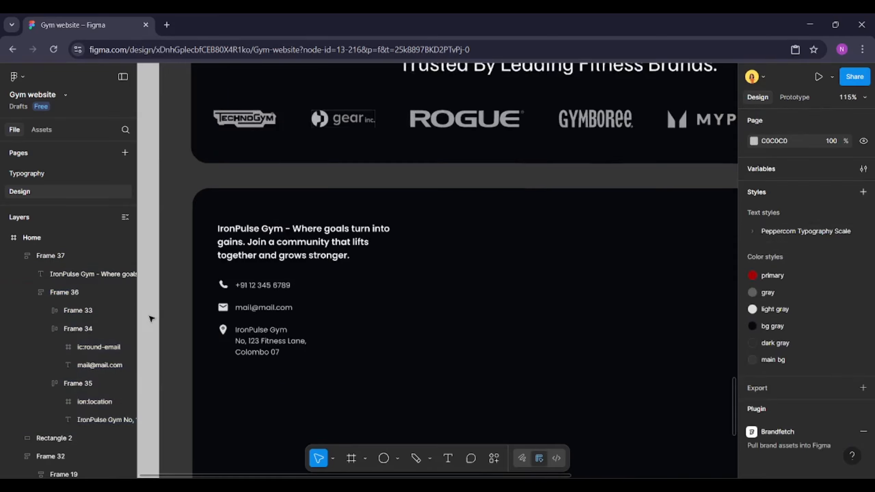
scroll(358, 355, "up", 1)
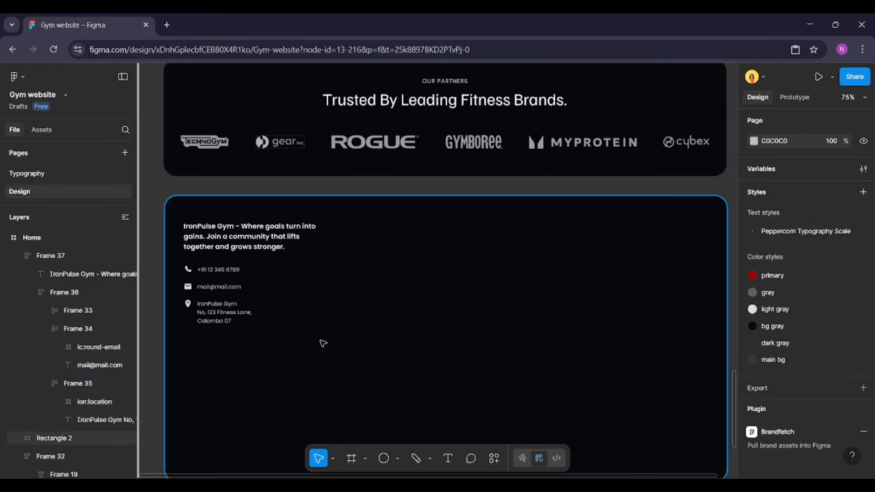
scroll(358, 296, "down", 2)
left_click(283, 222)
left_click_drag(283, 221, 461, 225)
double_click(375, 232)
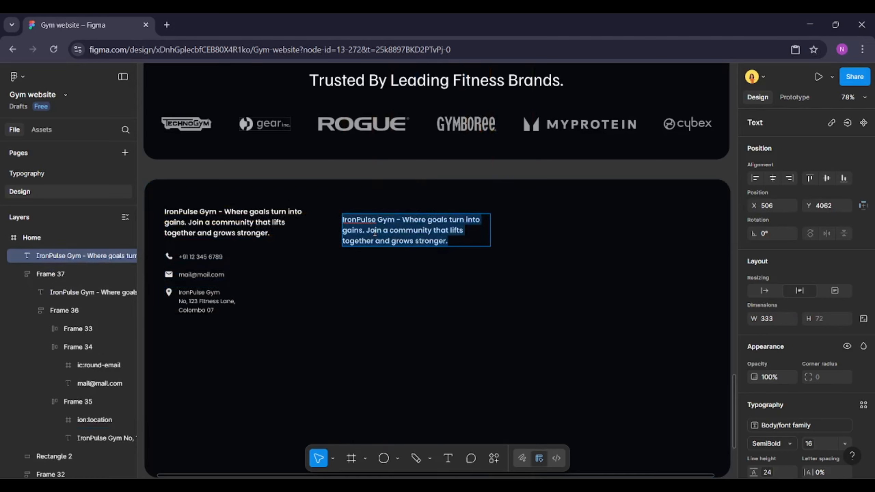
type("Company")
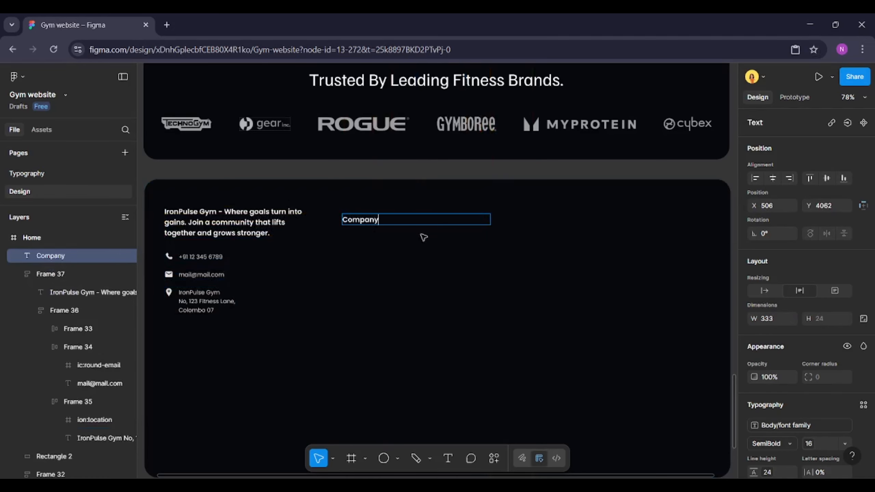
Make the Company heading hug its width and move it into position
left_click(764, 291)
key("Escape")
left_click_drag(367, 224, 422, 220)
Paste a copy of the address text below the Company heading and left-align the two
left_click(201, 300)
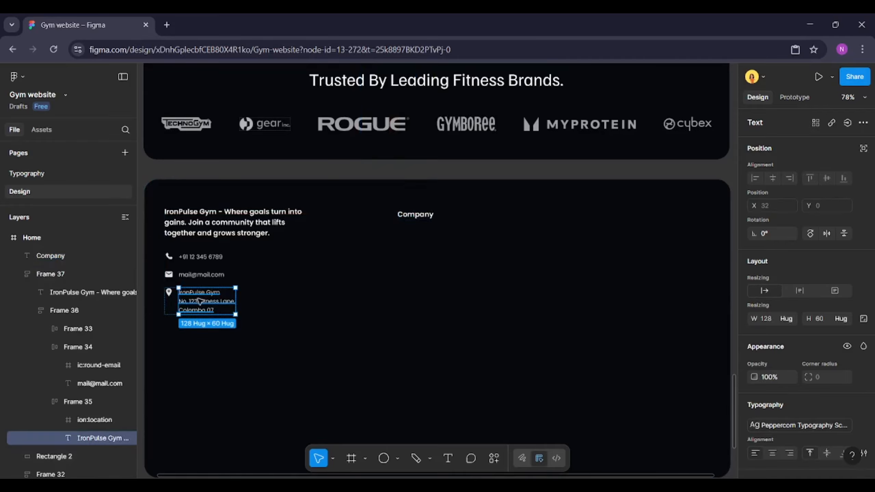
key("ctrl+c")
left_click(376, 277)
key("ctrl+v")
left_click(427, 219, "shift")
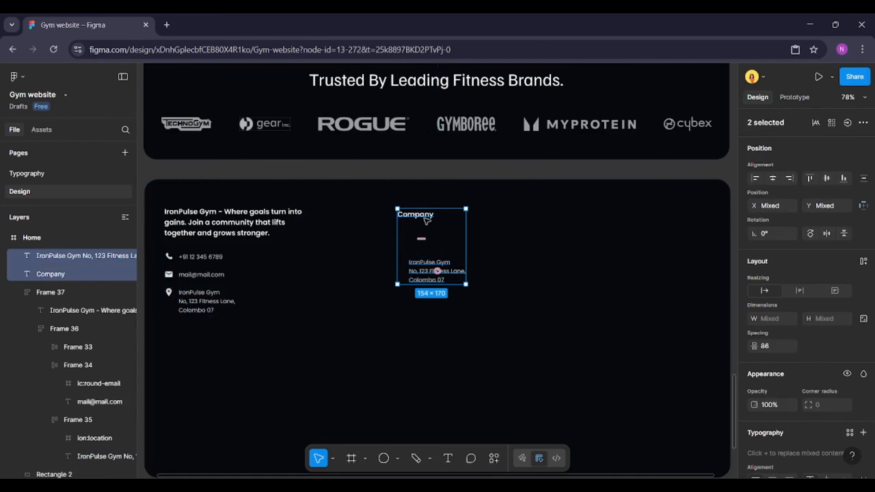
key("alt+a")
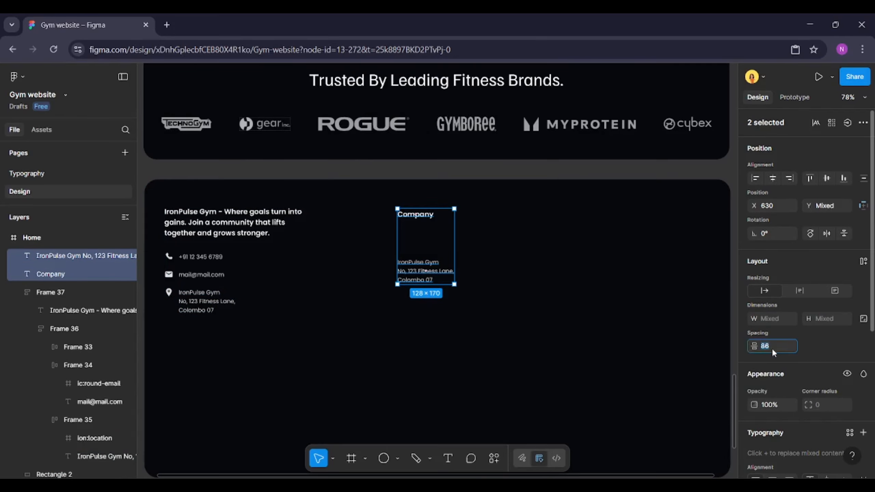
key("Return")
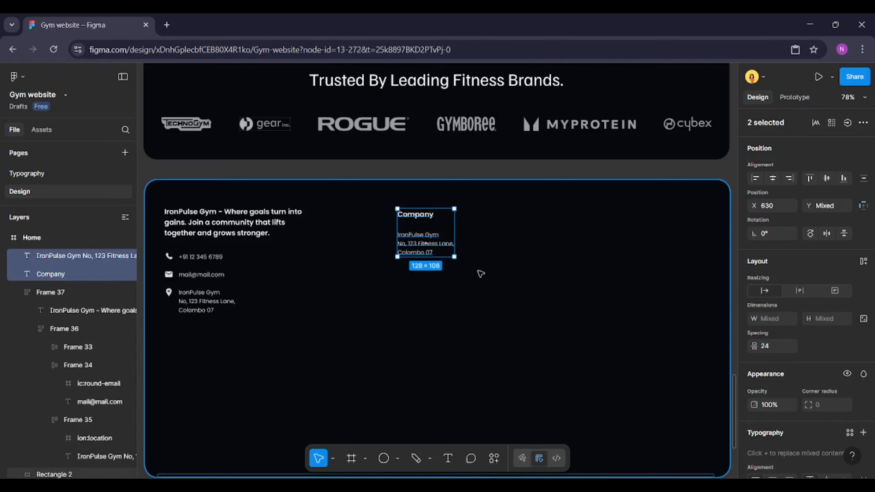
Change the pasted text to About Us and position it under the Company heading
left_click(442, 245)
key("Return")
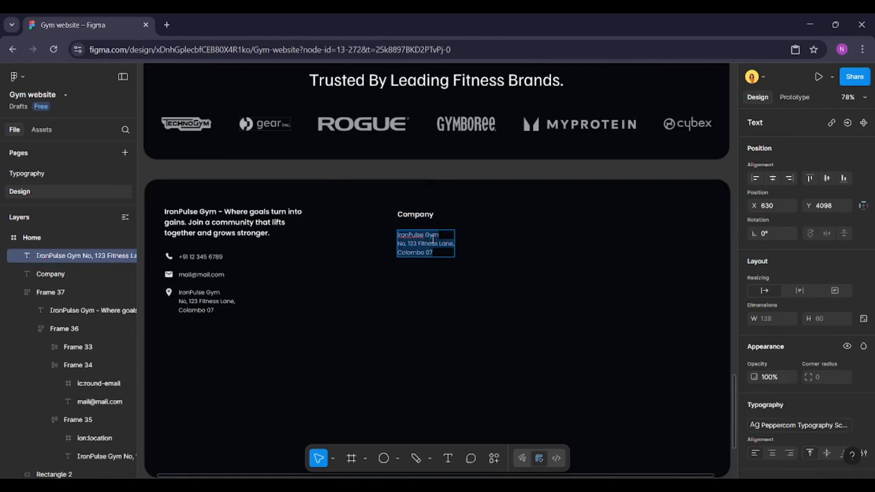
type("About Us")
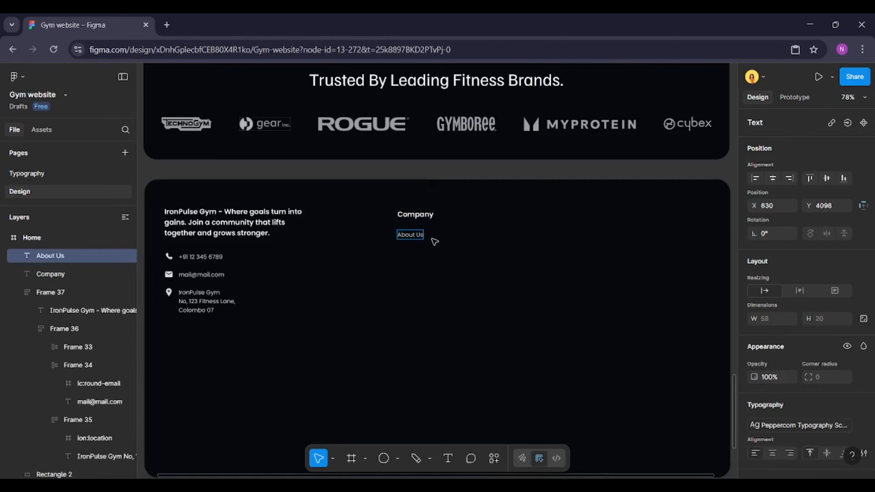
left_click(420, 216, "shift")
left_click_drag(419, 225, 388, 228)
left_click(389, 234)
Set the spacing between the Company heading and the About Us link to 20
left_click(393, 213, "shift")
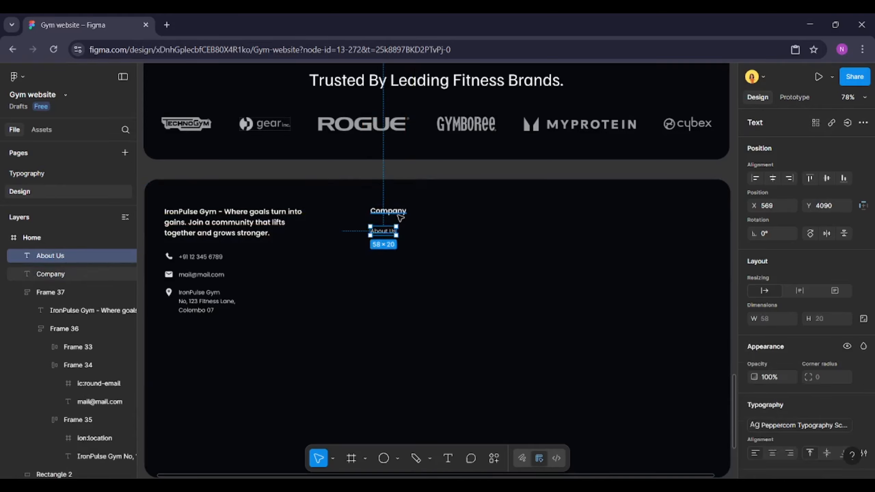
left_click(781, 346)
type("20")
key("Return")
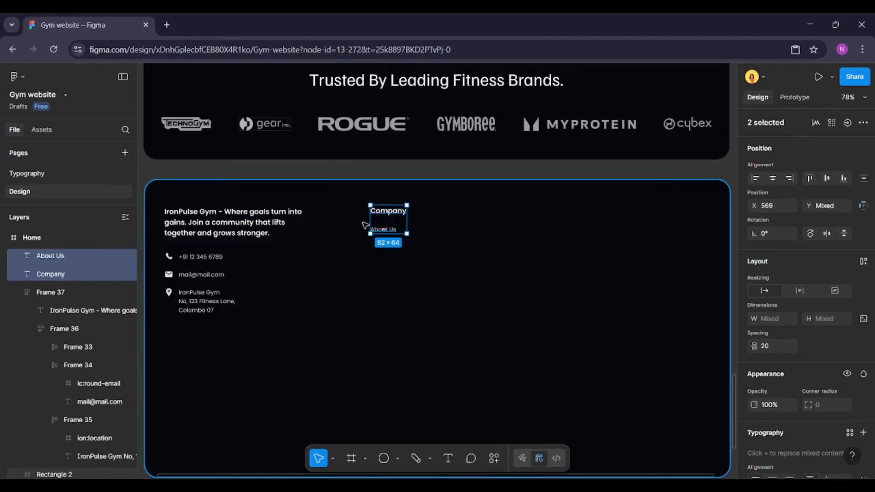
Duplicate the About Us link below itself
scroll(400, 227, "up", 5)
left_click(404, 233)
left_click_drag(402, 235, 399, 257)
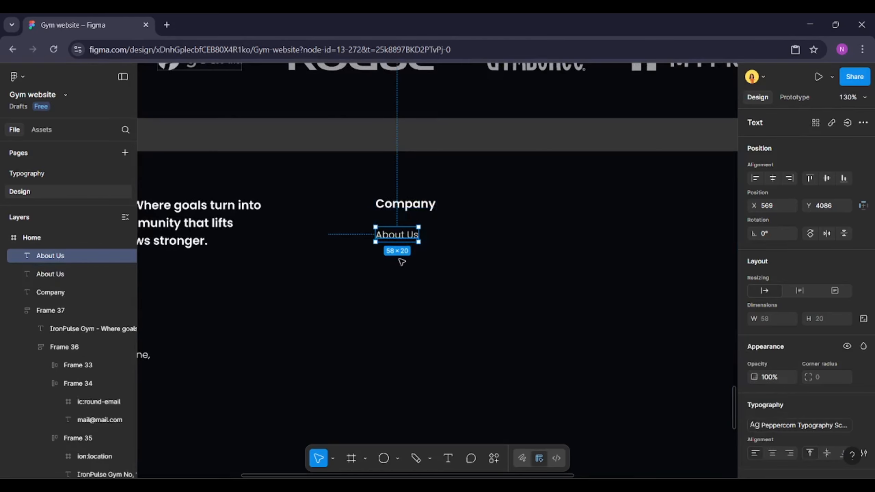
Left-align the Company heading with both About Us links
left_click(400, 239, "shift")
left_click(402, 211, "shift")
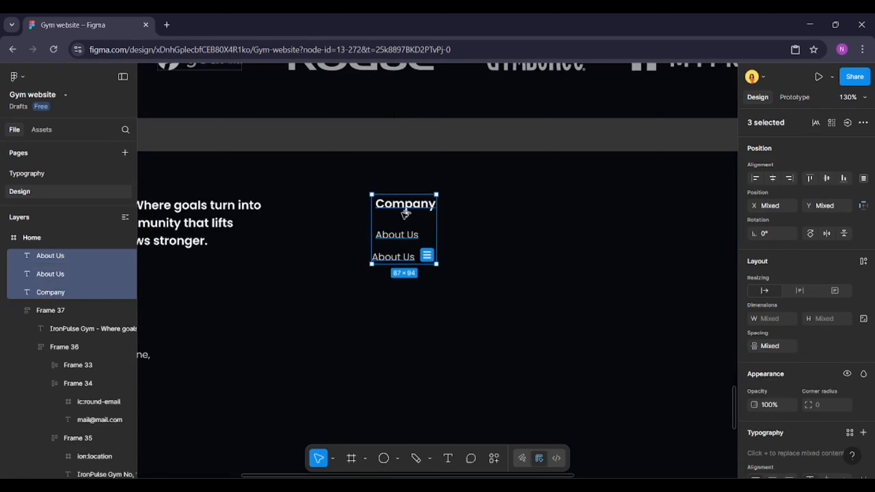
key("alt+a")
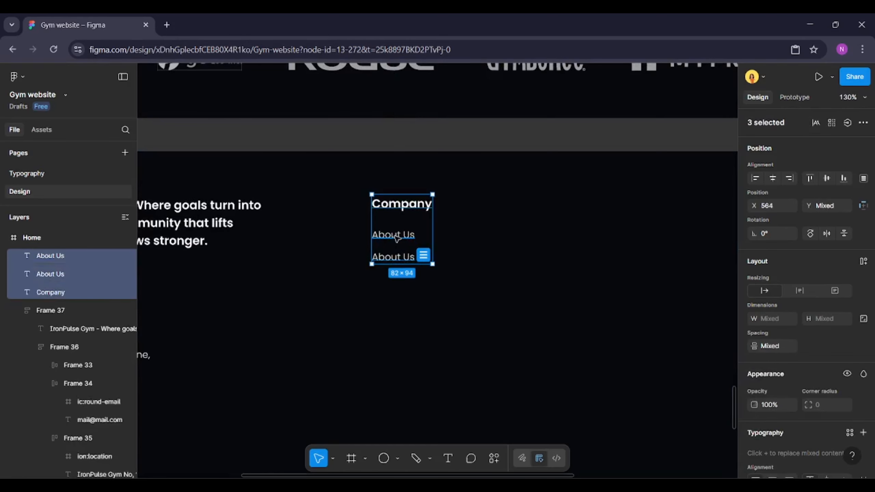
Wrap the two About Us links in a vertical auto-layout frame with a gap of 12
left_click(397, 238)
left_click(396, 258, "shift")
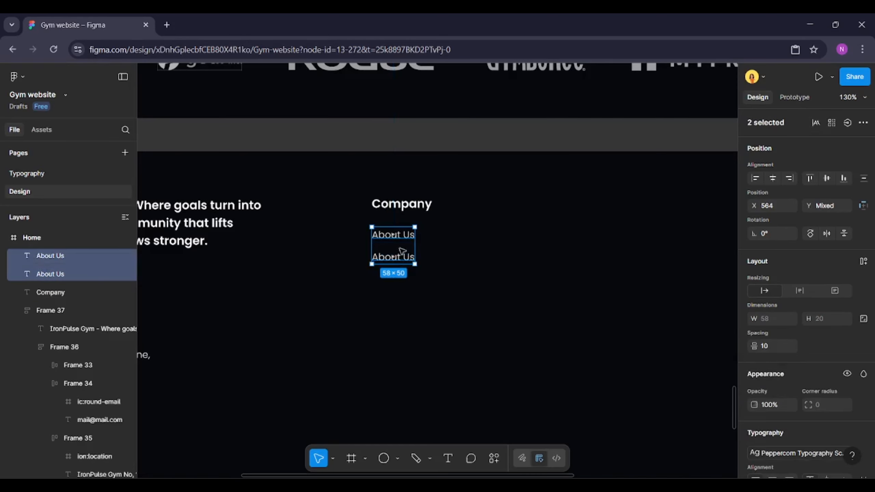
left_click(864, 261)
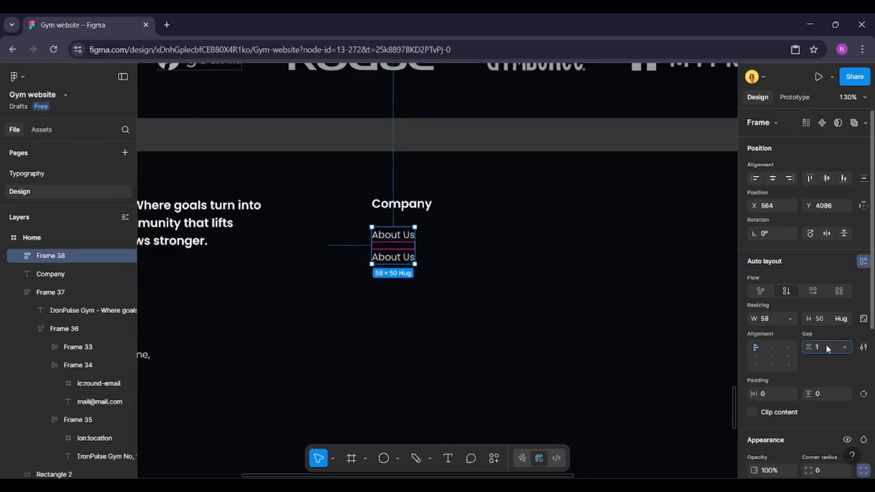
left_click(827, 346)
type("12")
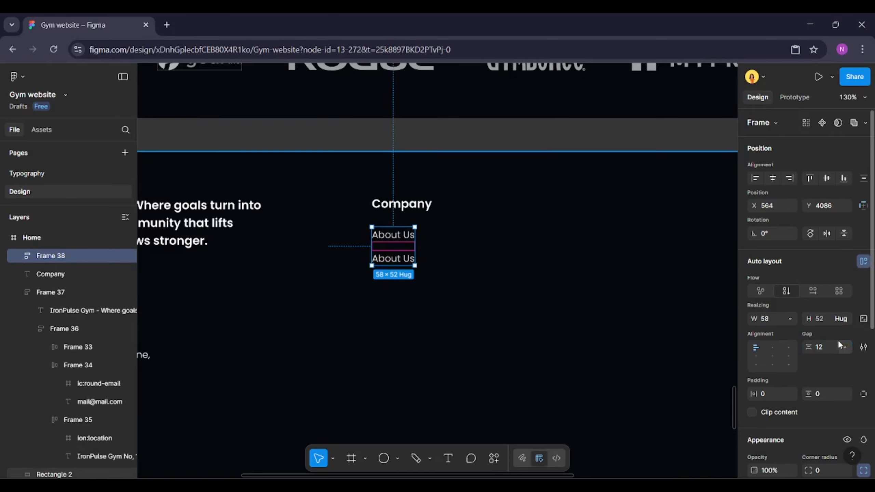
Duplicate the second About Us link three times inside the links frame
left_click(413, 205, "shift")
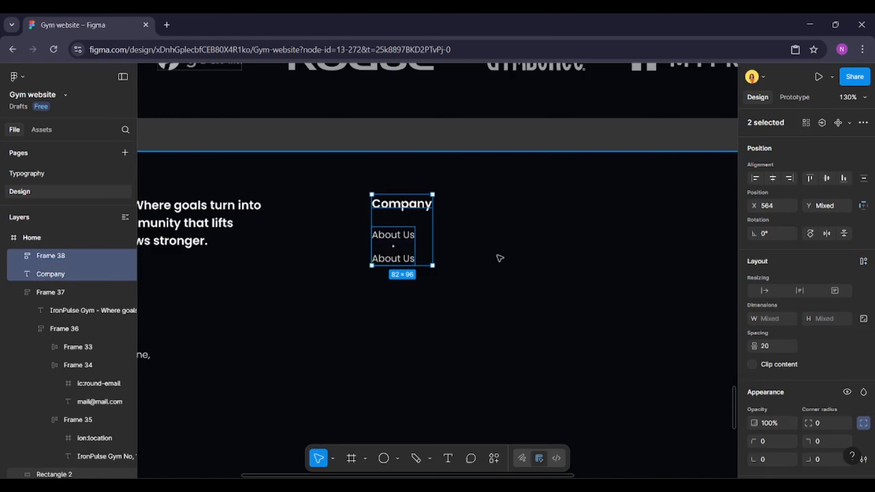
left_click(442, 250)
left_click(403, 256)
left_click(403, 256)
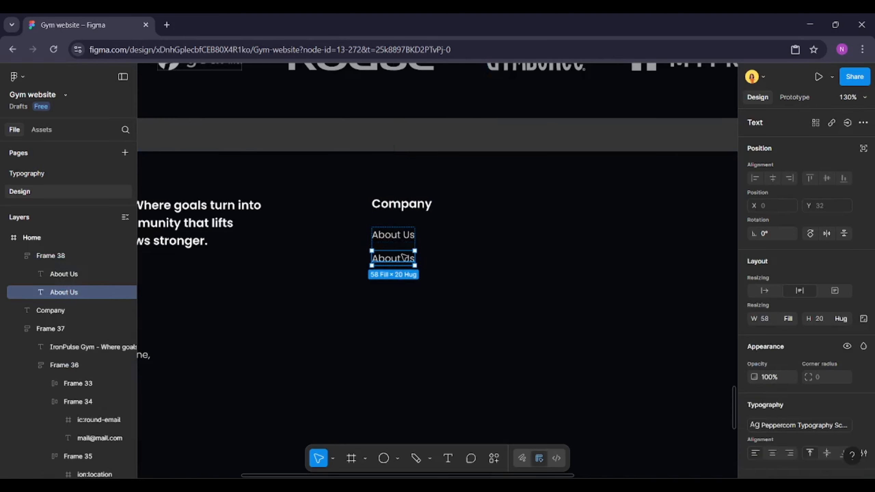
key("ctrl+d")
key("ctrl+d")
key("ctrl+d")
Rename the second link to Our Team
double_click(404, 257)
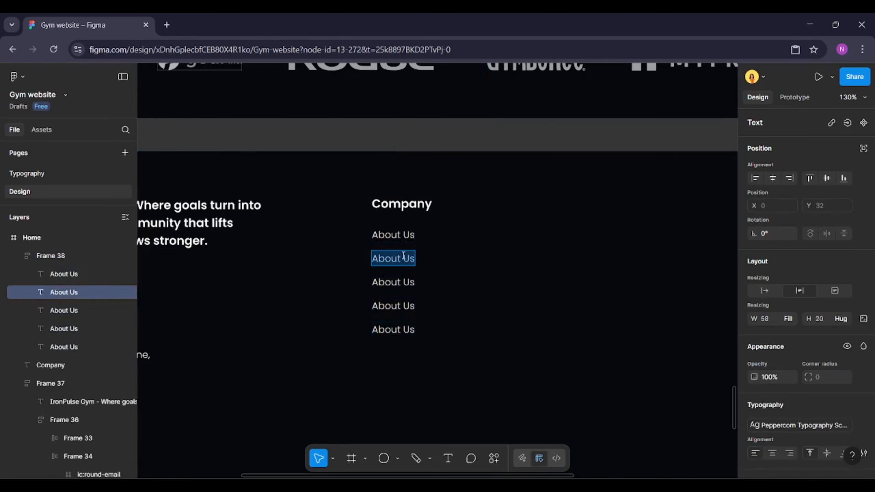
type("Our")
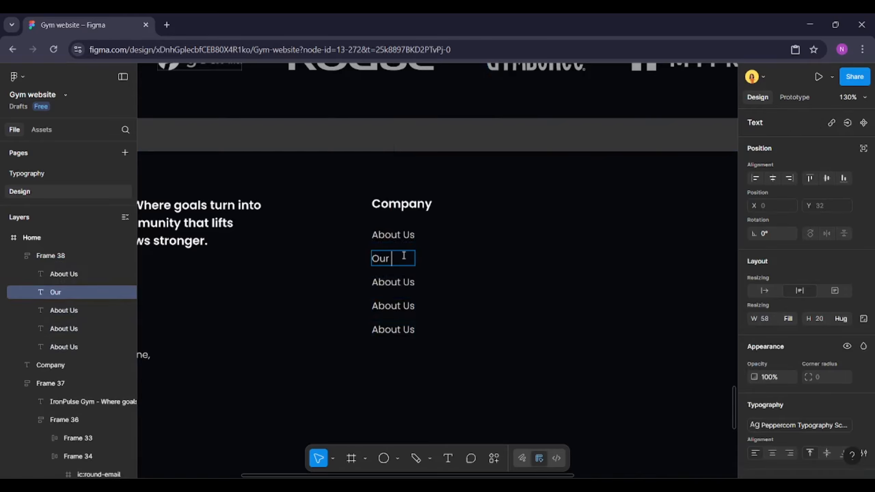
type(" Team")
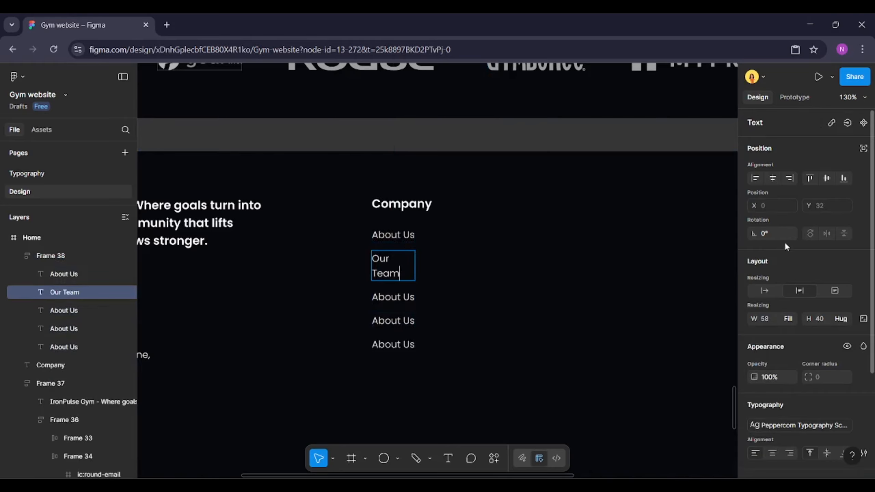
left_click(768, 293)
Set the three remaining About Us links to hug their width
double_click(392, 279)
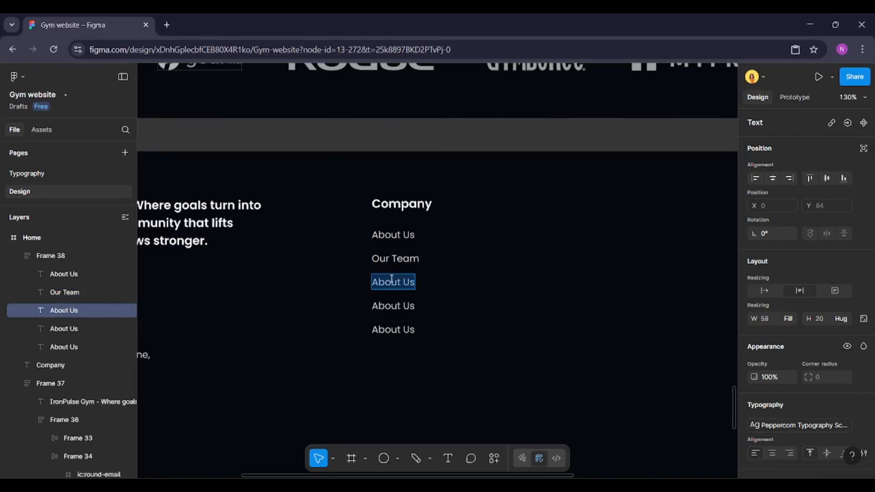
key("Escape")
left_click(393, 306, "shift")
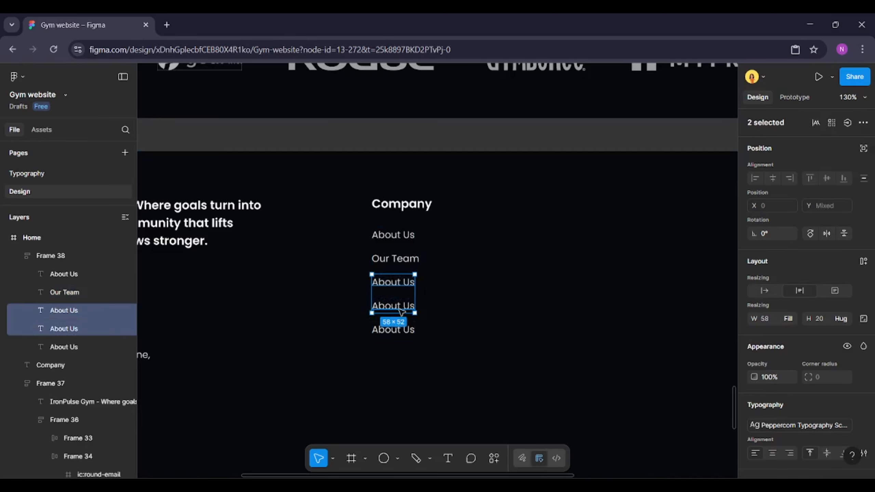
left_click(393, 330, "shift")
left_click(764, 290)
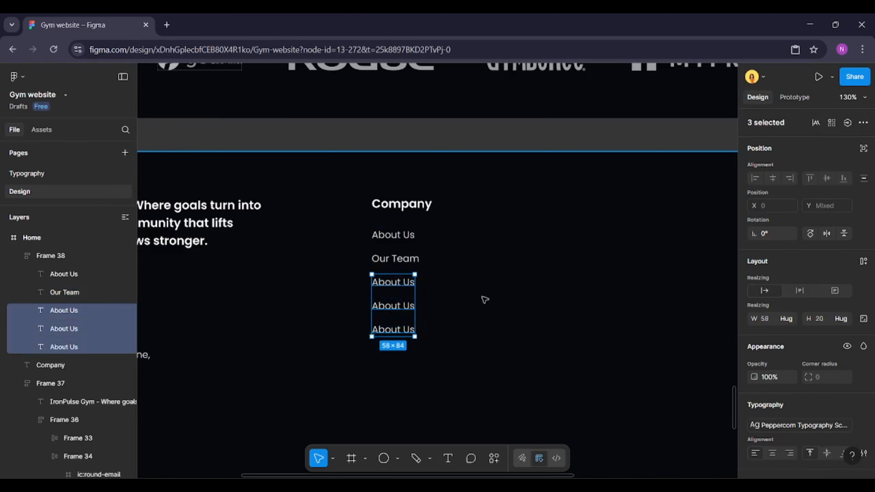
Rename the third link to Careers
left_click(403, 283)
double_click(404, 284)
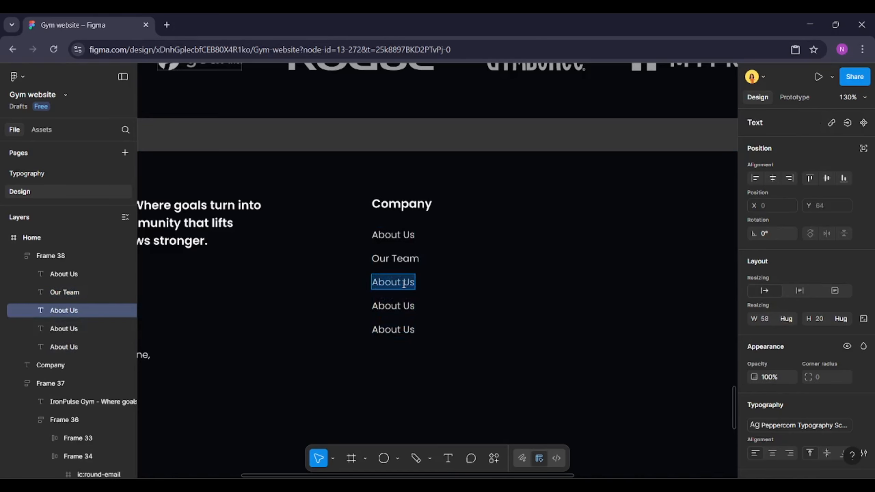
type("Careers")
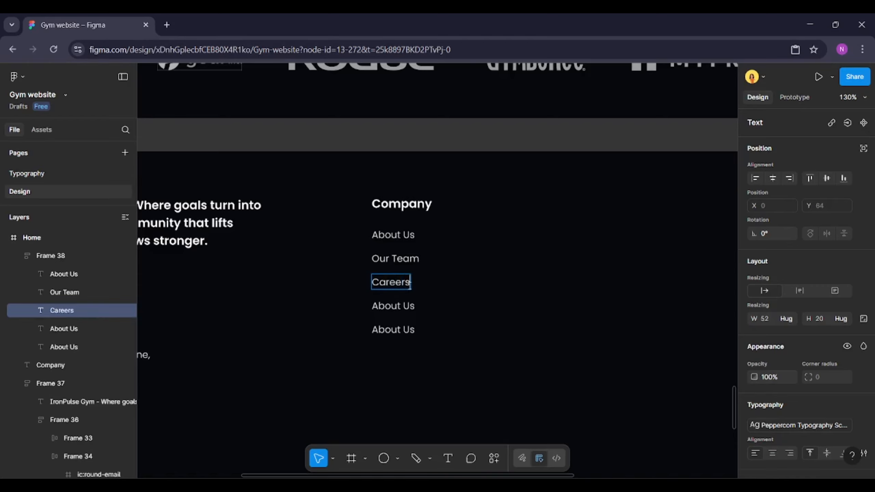
Rename the fourth link to Contact Us
left_click(404, 306)
double_click(404, 306)
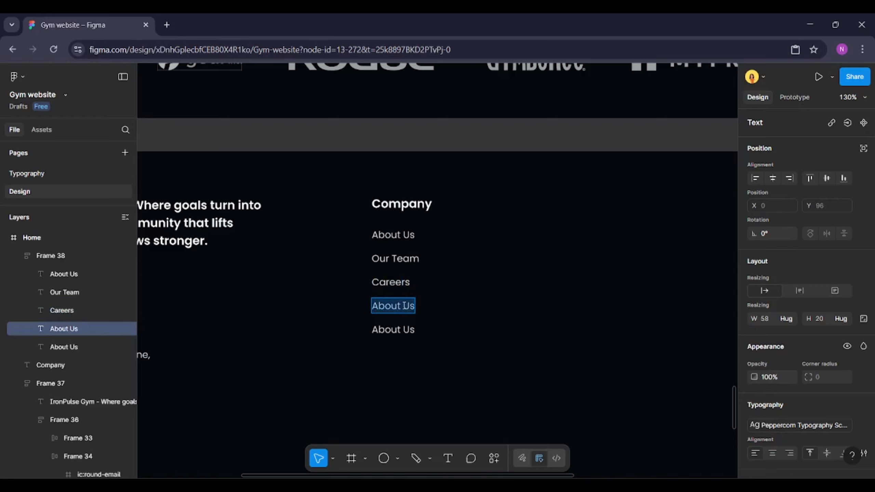
type("Contac")
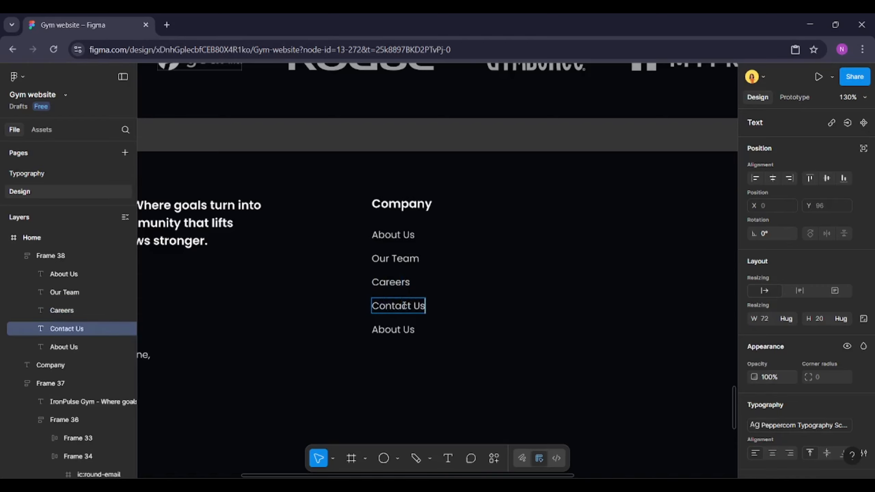
Rename the fifth link to Why Choose Us
left_click(404, 329)
double_click(404, 329)
type("W")
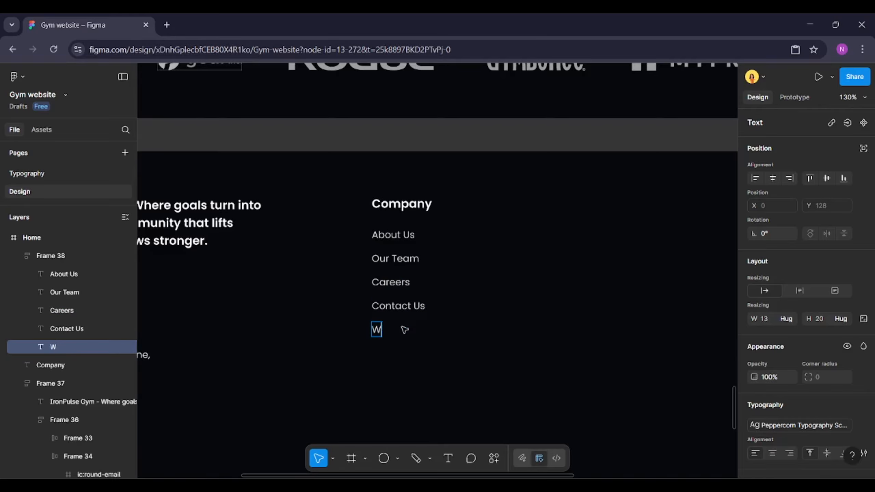
type("hy Choose Us")
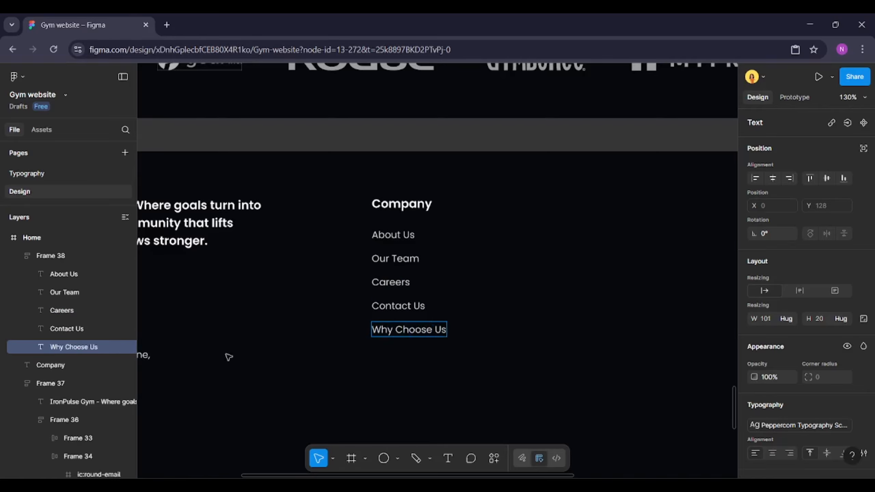
Duplicate the Why Choose Us link and rename the copy Store Locator
left_click(80, 330)
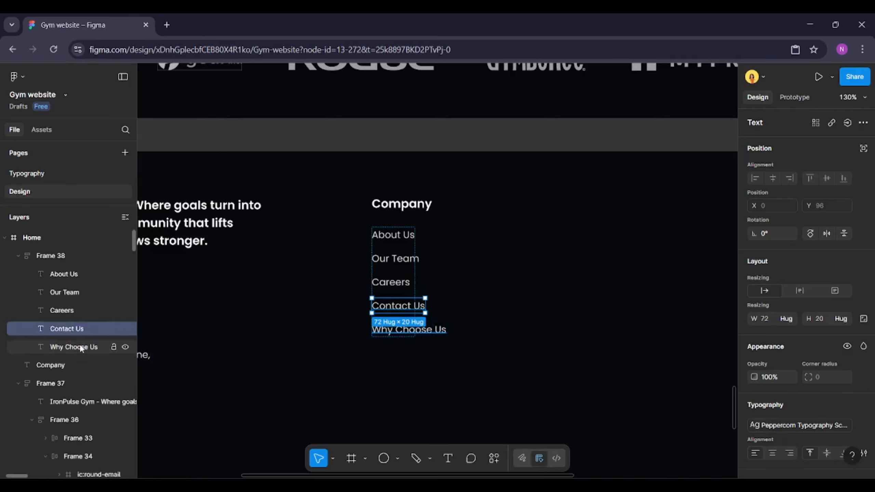
left_click(82, 347)
key("ctrl+d")
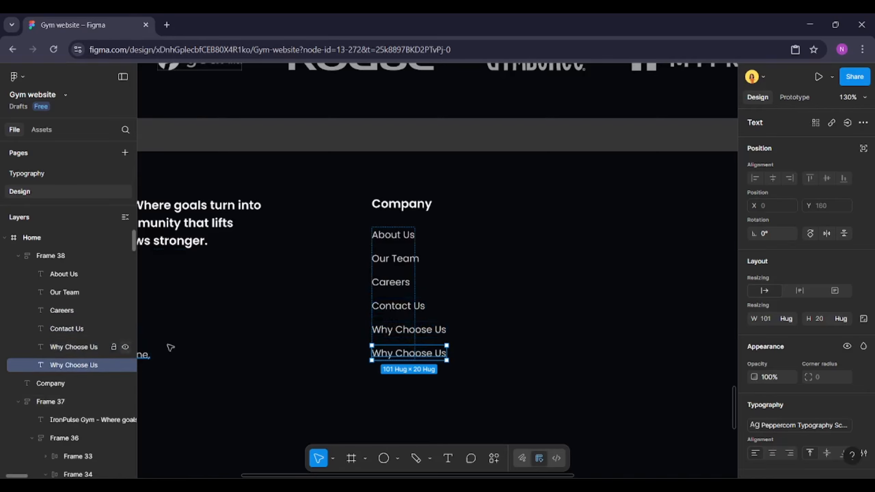
double_click(406, 352)
type("Store Locator")
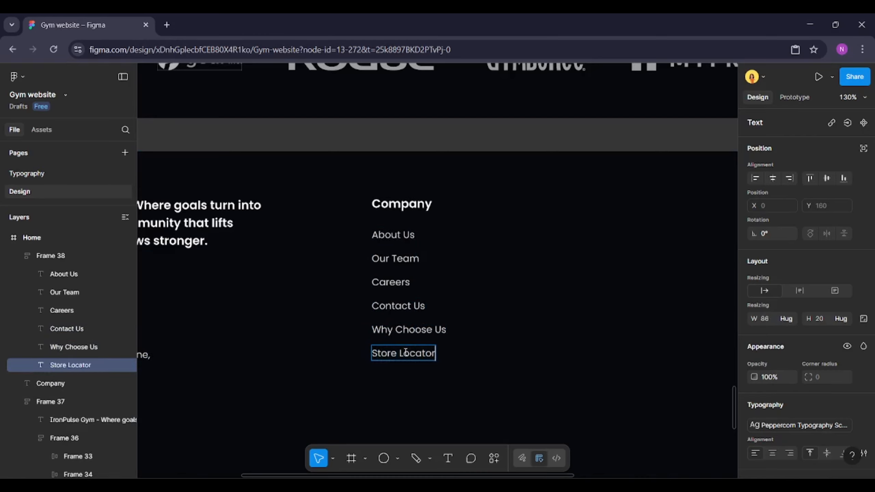
Set the links frame's width to hug its contents
left_click(84, 257)
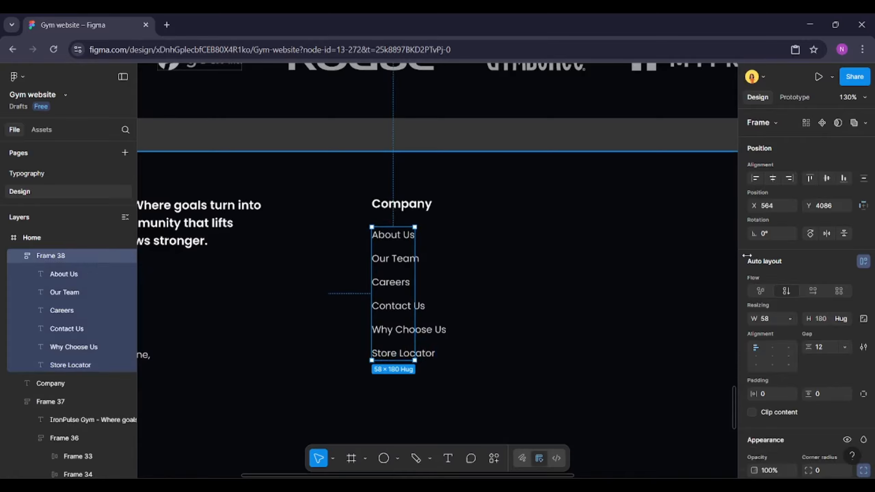
left_click(785, 319)
left_click(748, 332)
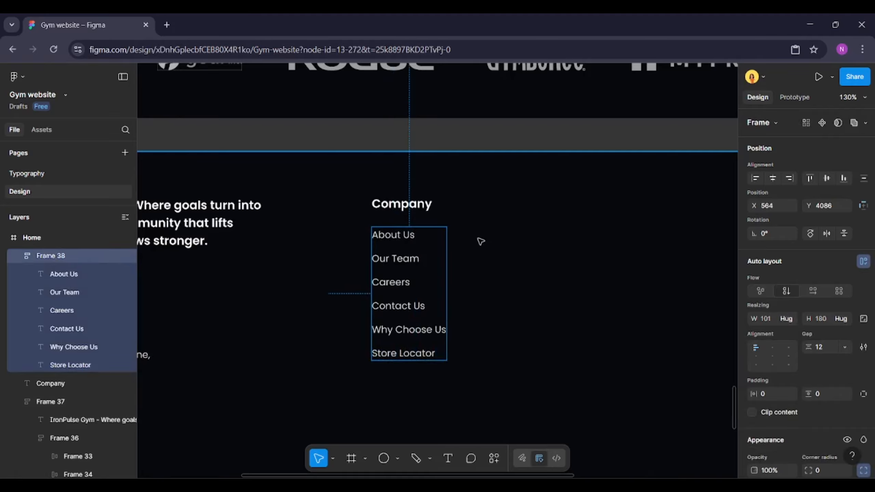
Wrap the Company heading and the links frame together in a vertical auto-layout frame
left_click(425, 270)
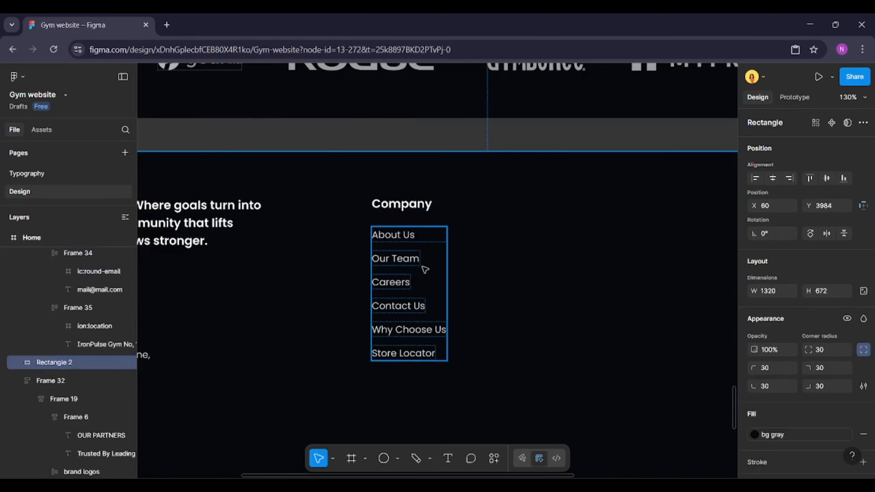
left_click(410, 274)
left_click(410, 211, "shift")
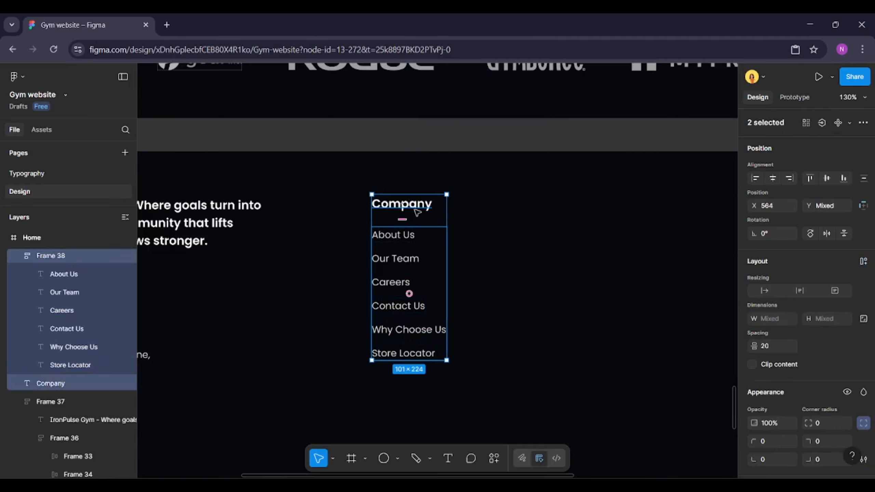
left_click(864, 261)
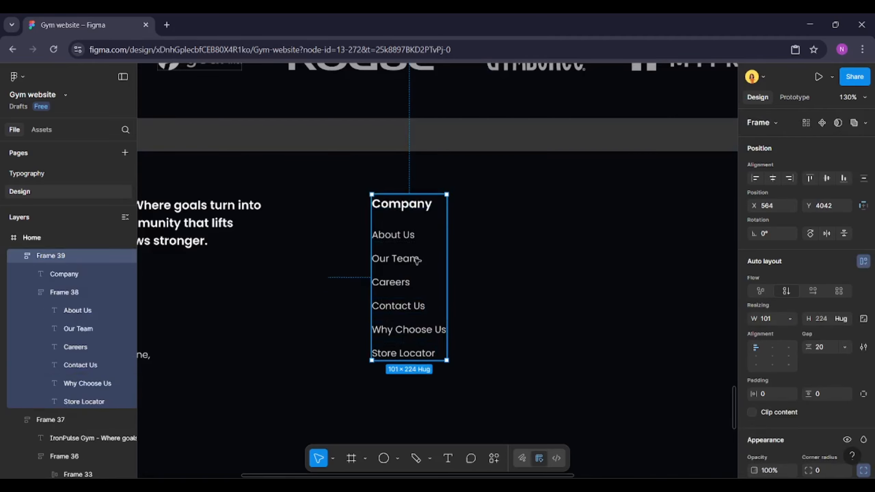
Duplicate the Company column three times to create more footer columns to its right
scroll(350, 261, "down", 3)
left_click_drag(381, 270, 455, 272)
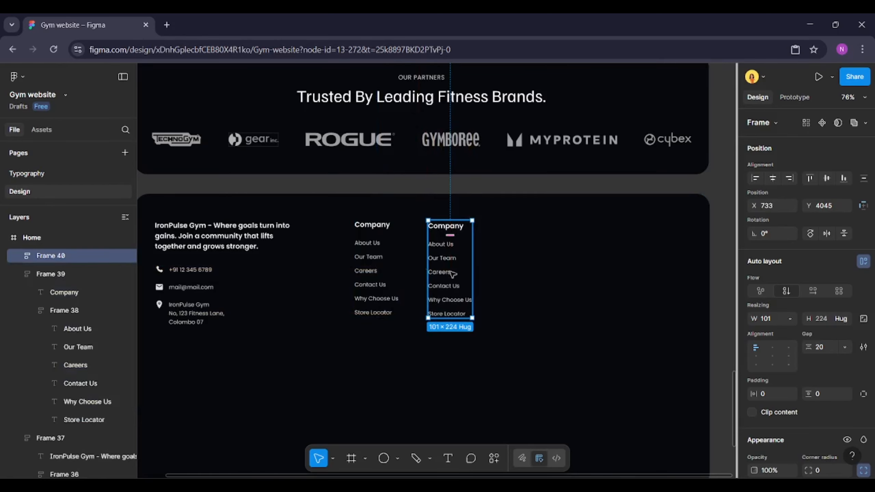
key("ctrl+d")
key("ctrl+d")
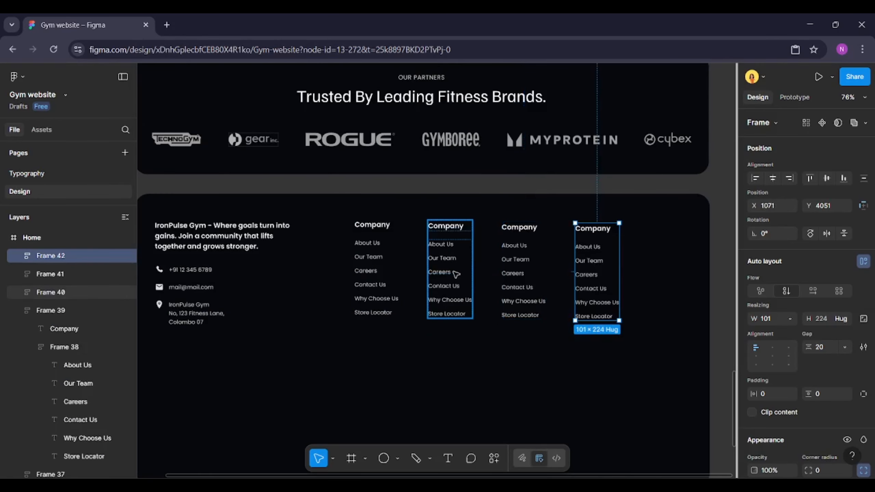
Rename the second column's heading to Services
scroll(583, 261, "up", 3)
left_click(449, 148)
double_click(388, 214)
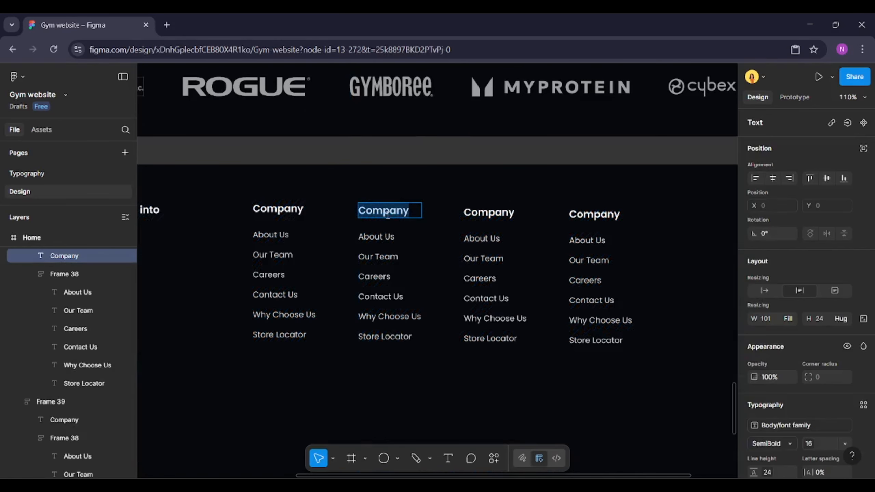
type("Se")
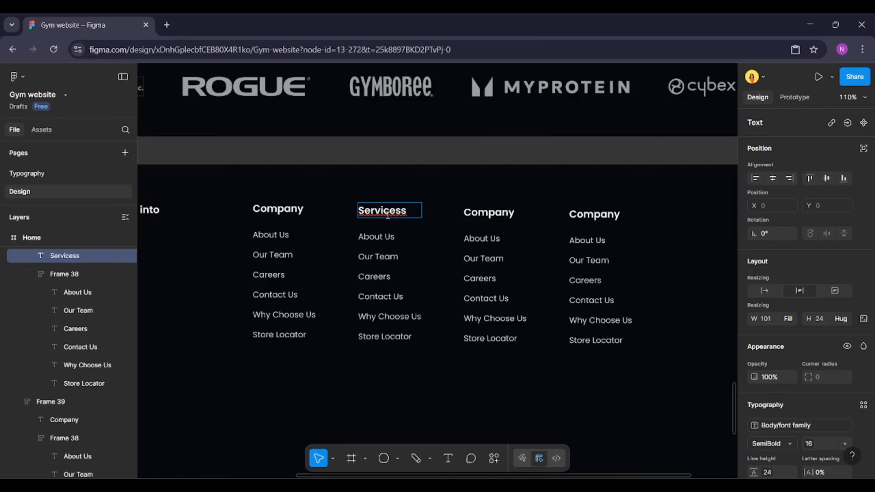
type("rvices")
Rename the first Services link to Personal Training
double_click(385, 236)
scroll(385, 232, "up", 4)
type("P")
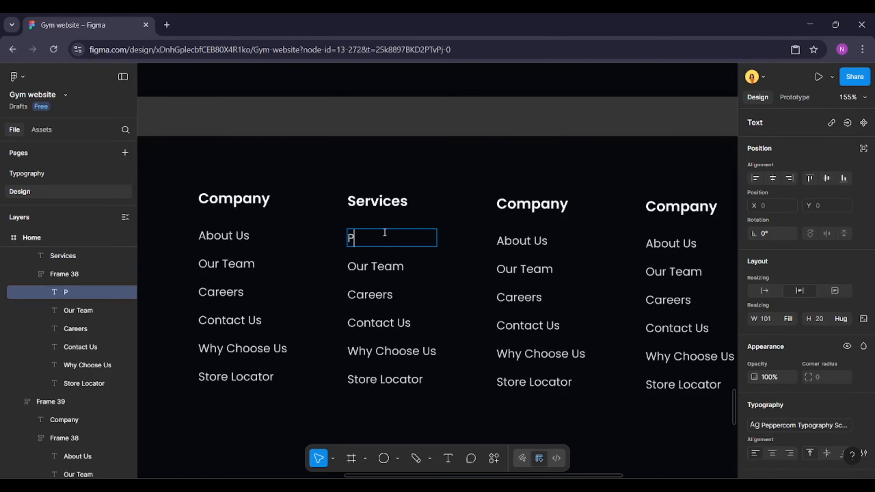
type("ersonal Training")
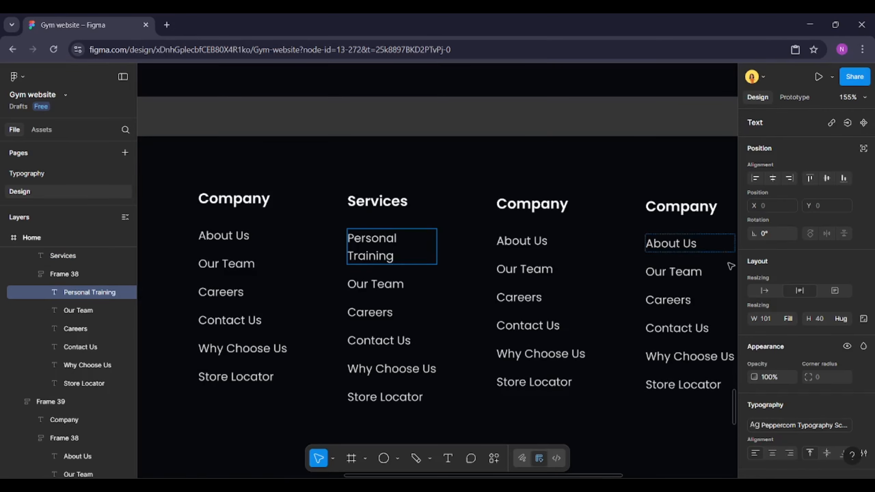
key("Escape")
Rename the second Services link to Group Classes
double_click(372, 267)
type("Group")
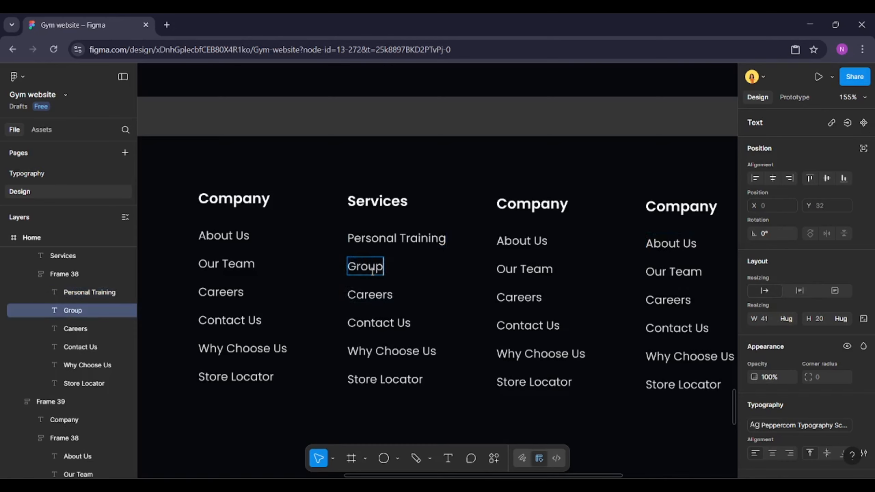
type(" Classes")
key("Escape")
Rename the third Services link to Nutrition Support
double_click(365, 295)
type("Nut")
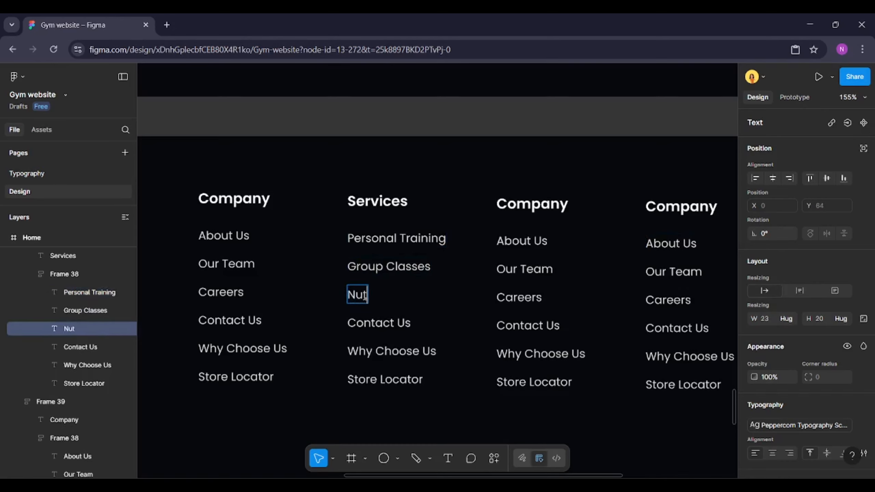
type("rition ")
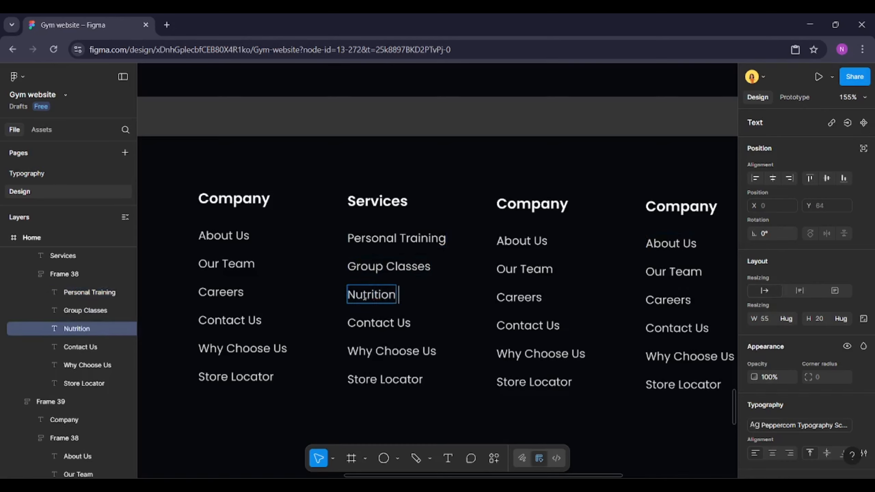
type("SUpp")
type("ort")
left_click(415, 295)
key("BackSpace")
key("BackSpace")
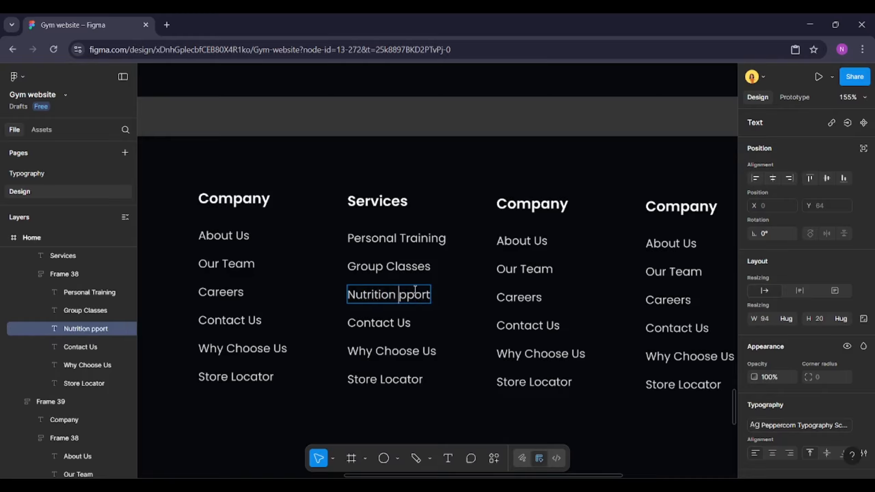
type("Su")
Rename the fourth and fifth Services links to Gym Memberships and Body Transformation
double_click(404, 323)
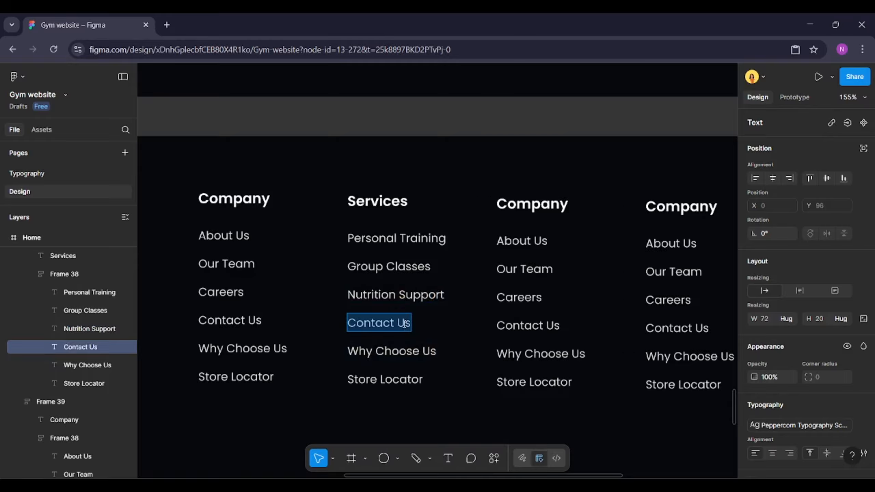
type("Gym Membershi")
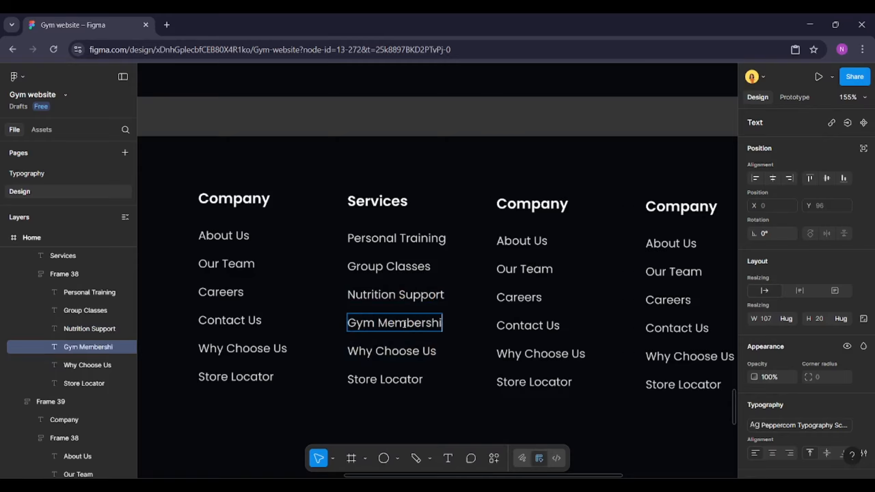
type("ps")
left_click(402, 351)
double_click(403, 351)
type("Bo")
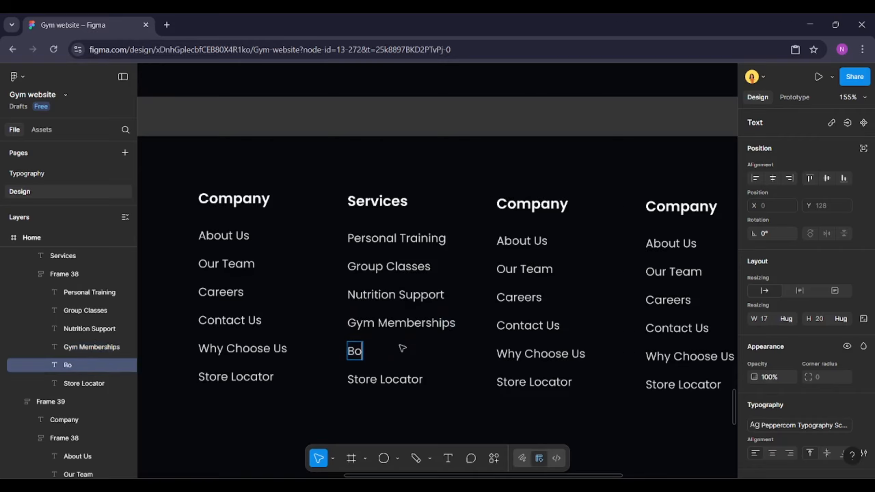
type("dy Transformation")
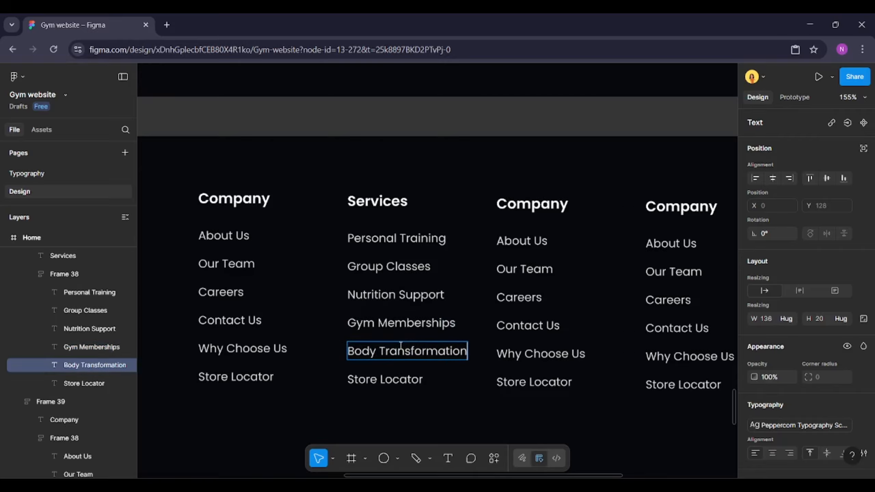
Rename the last Services link to Online Coaching
double_click(400, 379)
type("Ol")
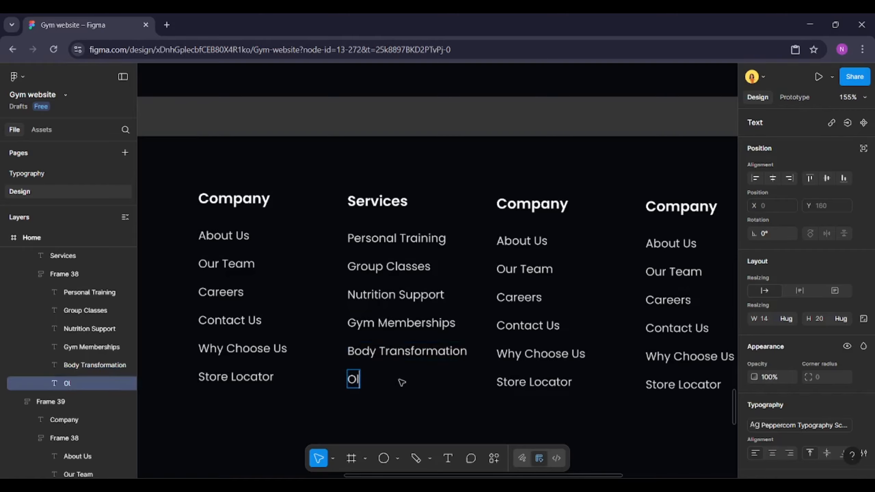
type("line Coaching")
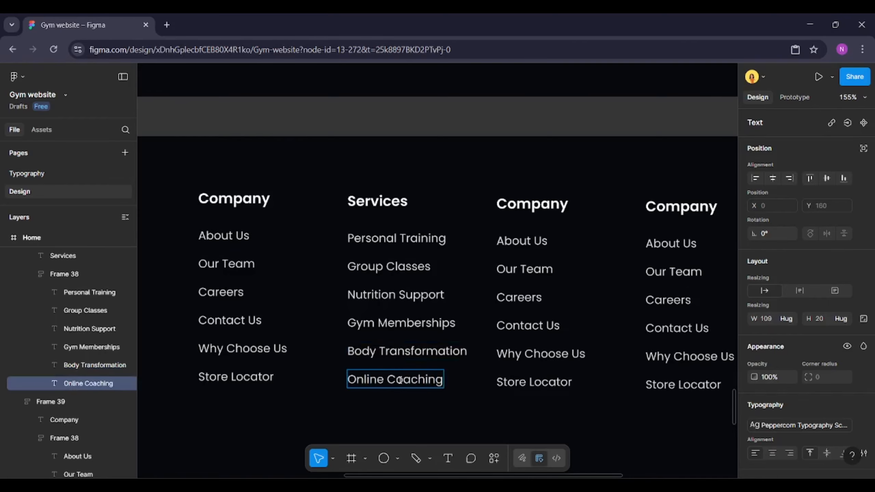
Rename the third column's heading to Resources
scroll(508, 199, "down", 1)
left_click(508, 199)
double_click(509, 200)
type("Resources")
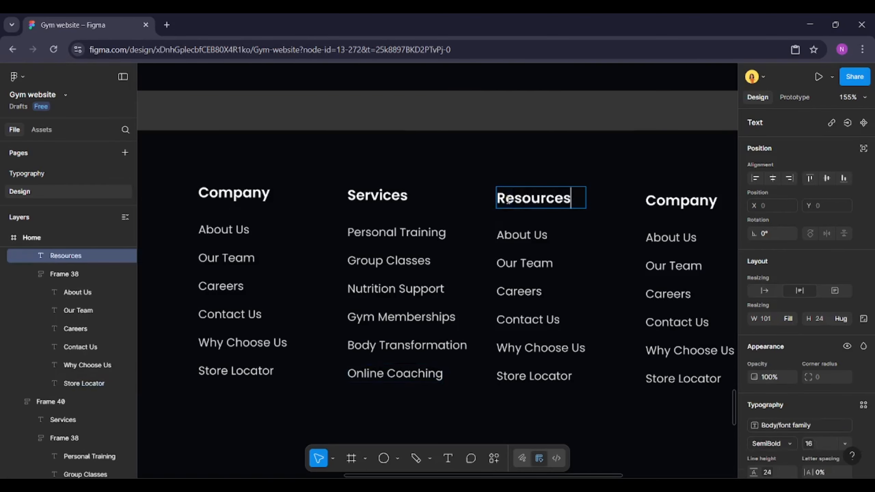
Rename the first two Resources links to Blog & Tips and FAQs
left_click(511, 235)
double_click(511, 235)
type("Blog & Tips")
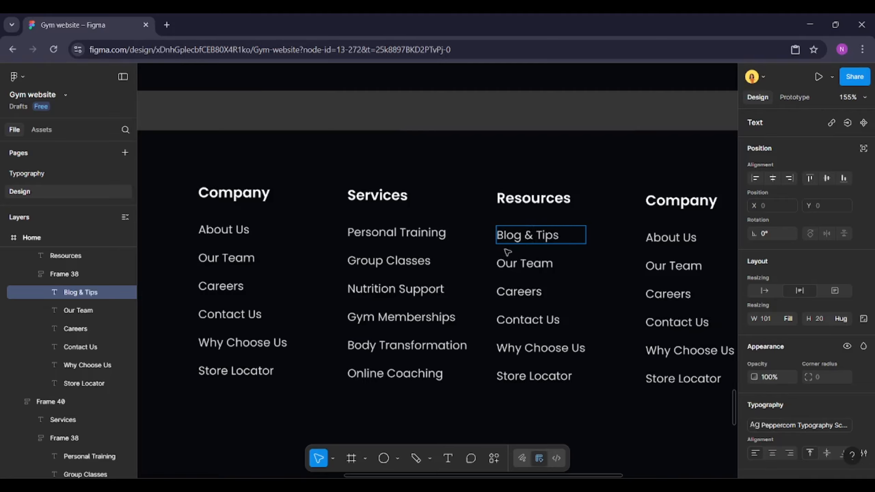
left_click(505, 260)
double_click(506, 259)
type("FA")
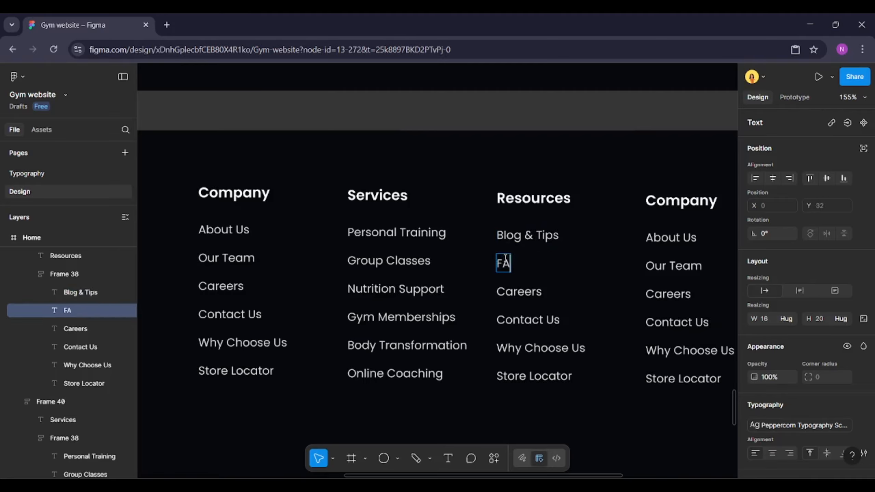
type("Qs")
Rename the third and fourth Resources links to Terms & Conditions and Privacy Policy
double_click(519, 292)
type("Te")
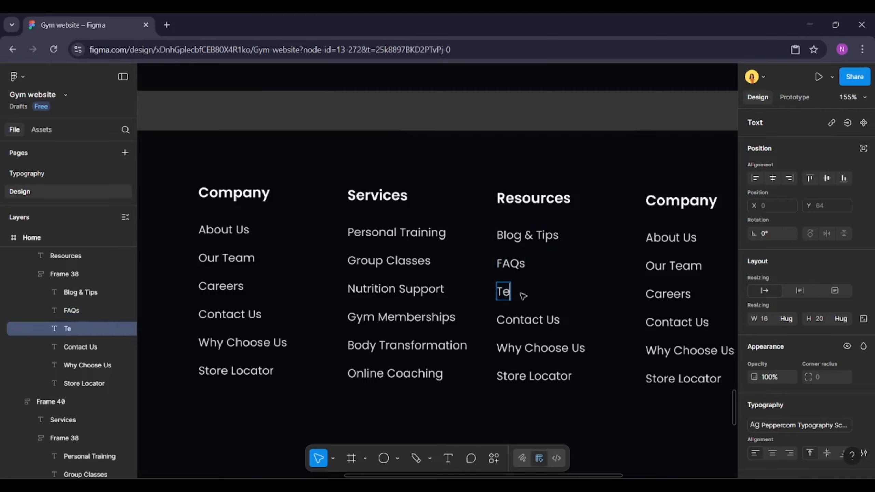
type("rms & Conditions")
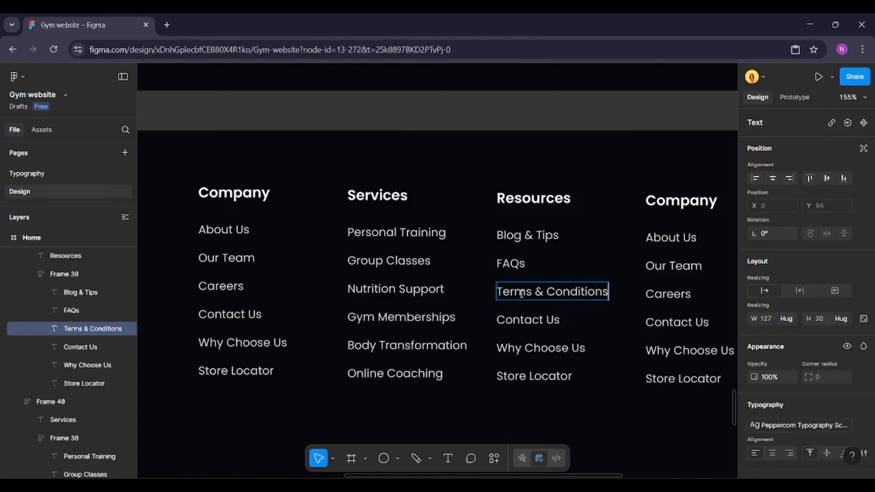
double_click(521, 319)
type("Privacy")
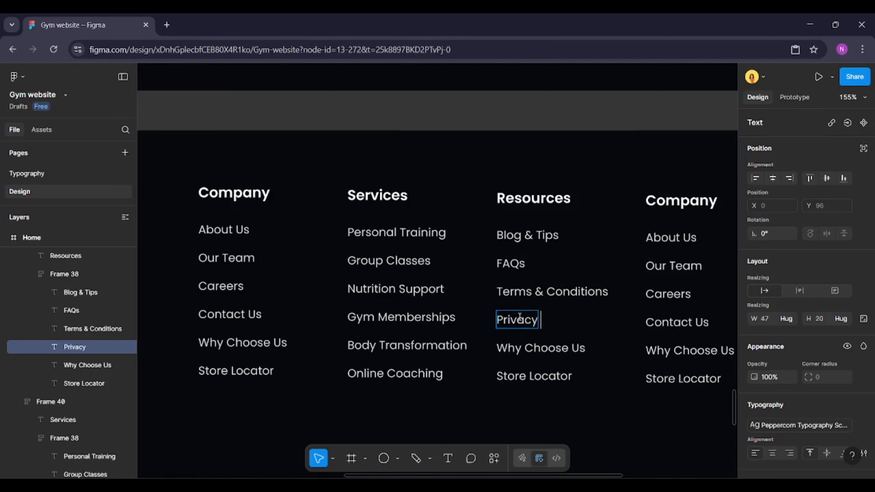
type(" Policy")
Rename the last two Resources links to Member Login and Workout Guides
scroll(520, 317, "down", 1)
double_click(521, 335)
type("M")
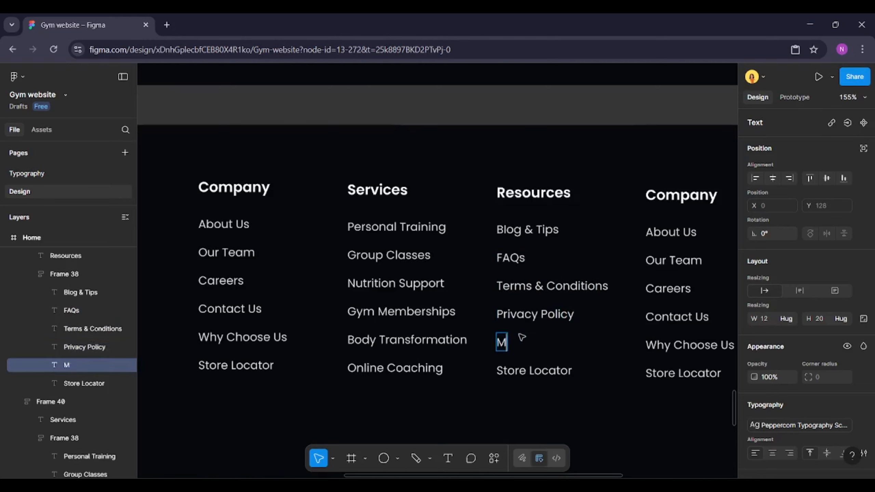
type("ember Login")
double_click(523, 369)
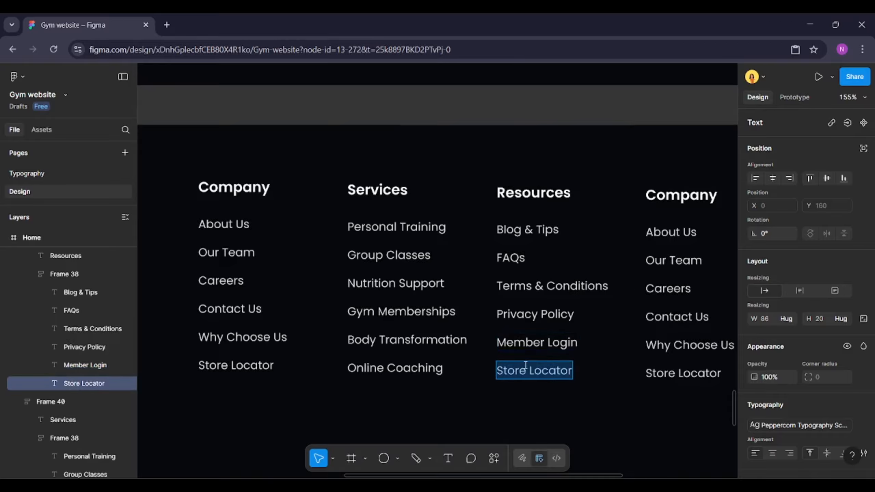
type("Workout Guides")
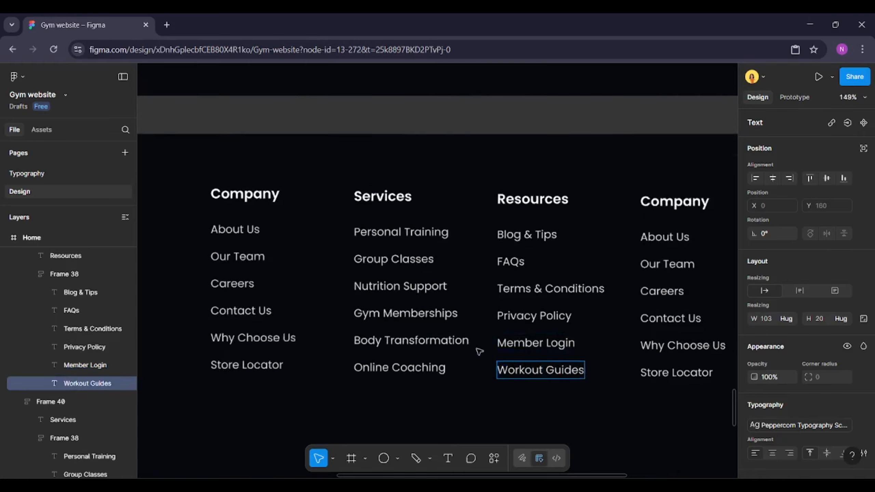
Rename the fourth column's heading to Support
scroll(478, 350, "down", 5)
scroll(582, 342, "up", 5)
left_click(504, 209)
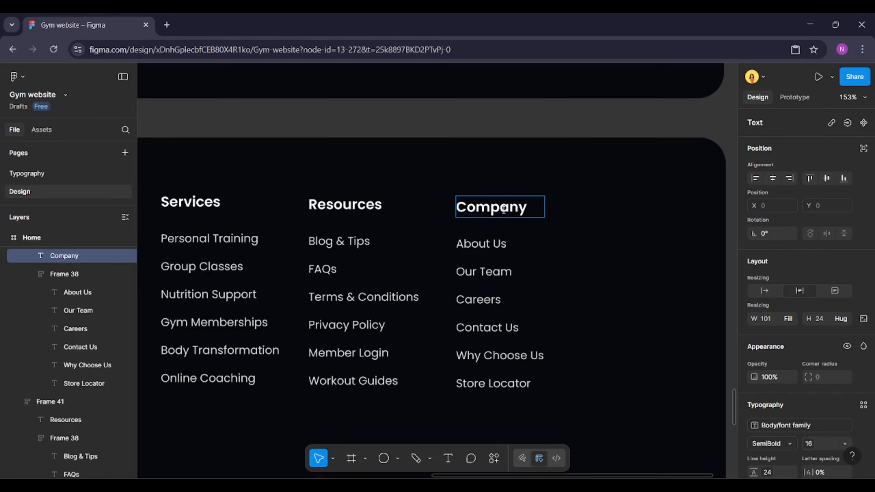
double_click(504, 209)
type("Support")
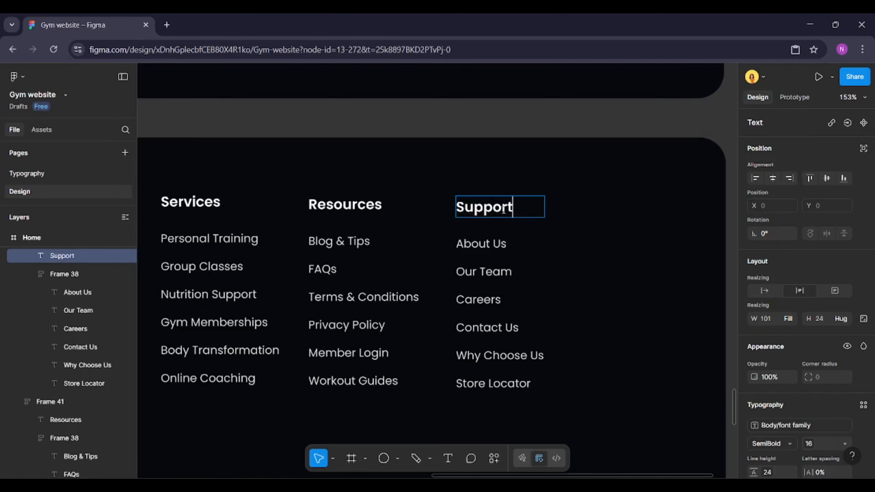
Rename the first two Support links to Help Center and Feedback
scroll(504, 209, "down", 1)
double_click(496, 238)
type("Help Center")
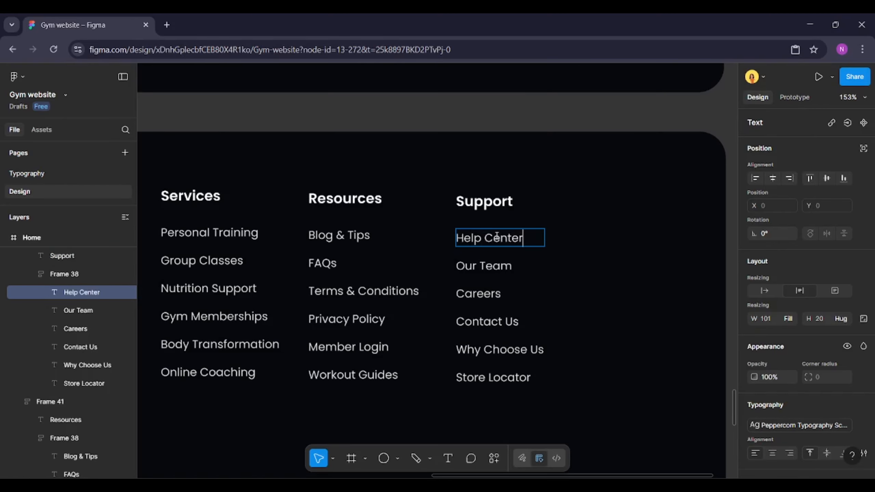
double_click(489, 263)
key("ctrl+a")
type("Feed")
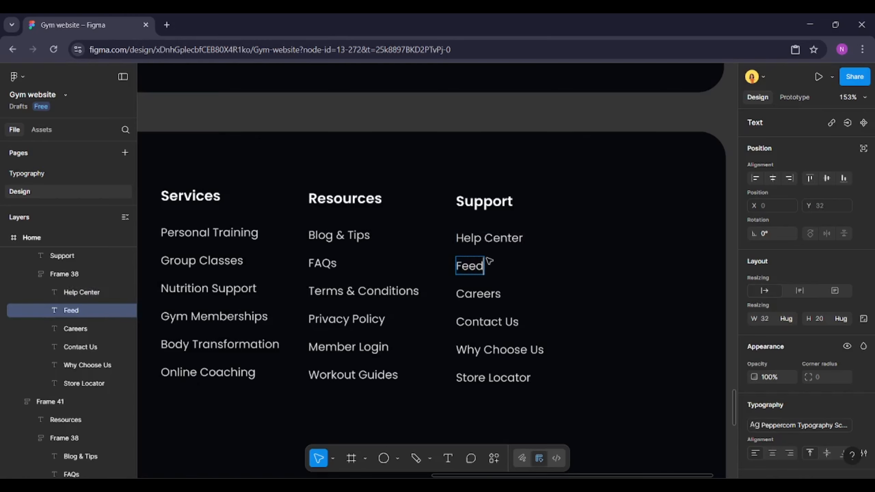
Rename the third and fourth Support links to Report an Issue and Gym Rules
double_click(483, 294)
key("ctrl+a")
type("Report")
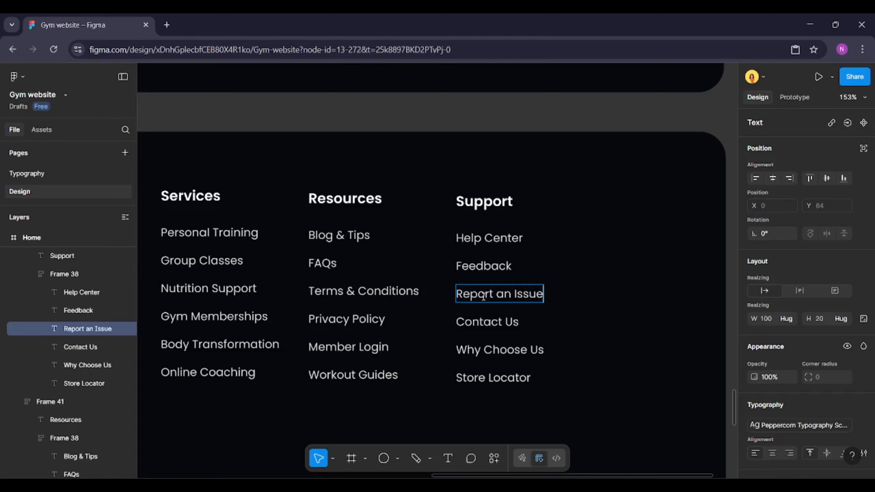
double_click(486, 322)
key("ctrl+a")
type("Gym")
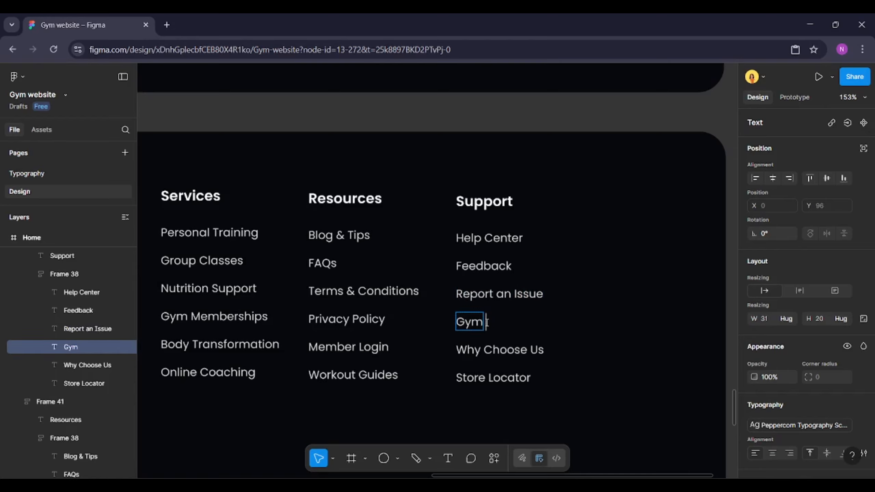
Rename the last two Support links to Training Policies and Contact Support
double_click(486, 346)
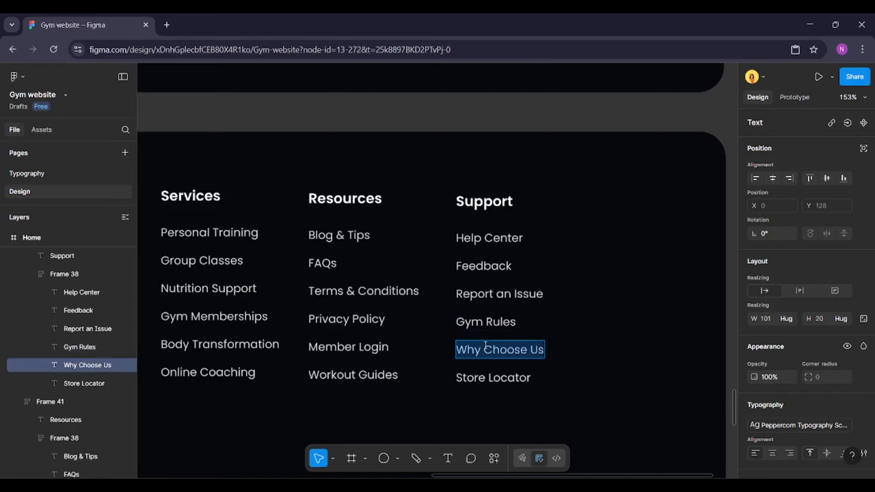
type("Training Policies")
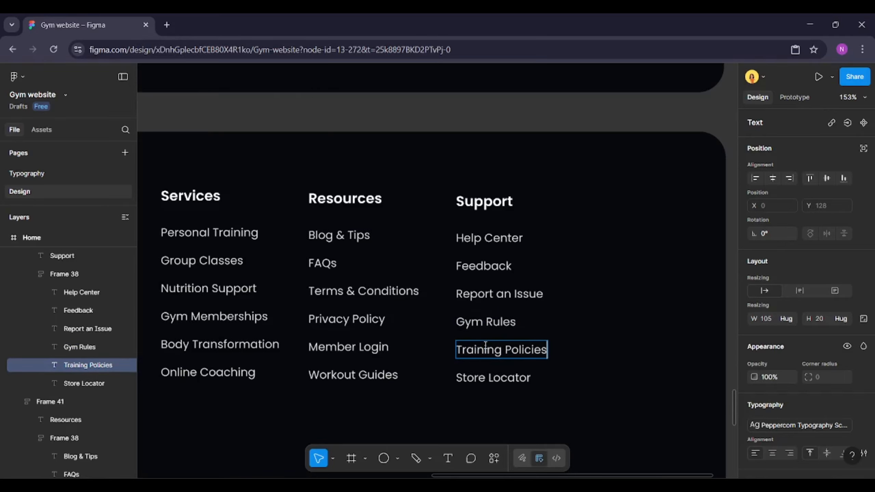
double_click(486, 378)
type("Contact Support")
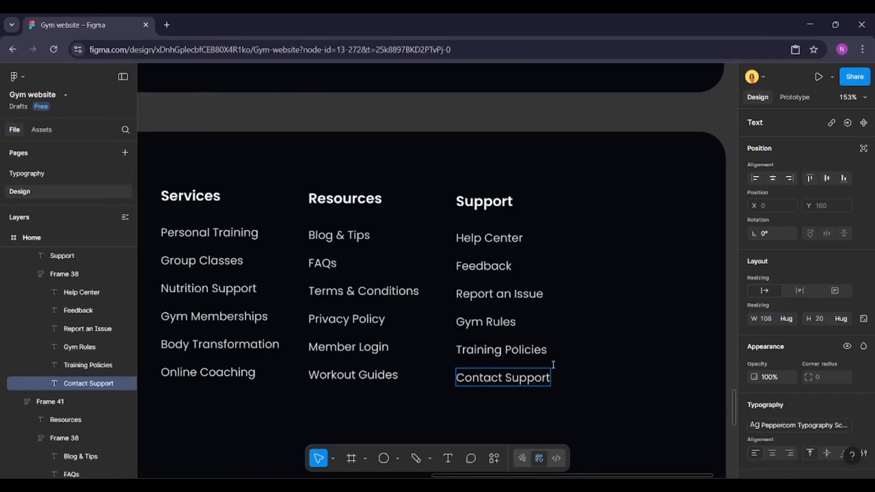
Select all four footer link columns, set their width to hug contents and align them to the top
scroll(582, 360, "down", 6)
left_click(493, 408)
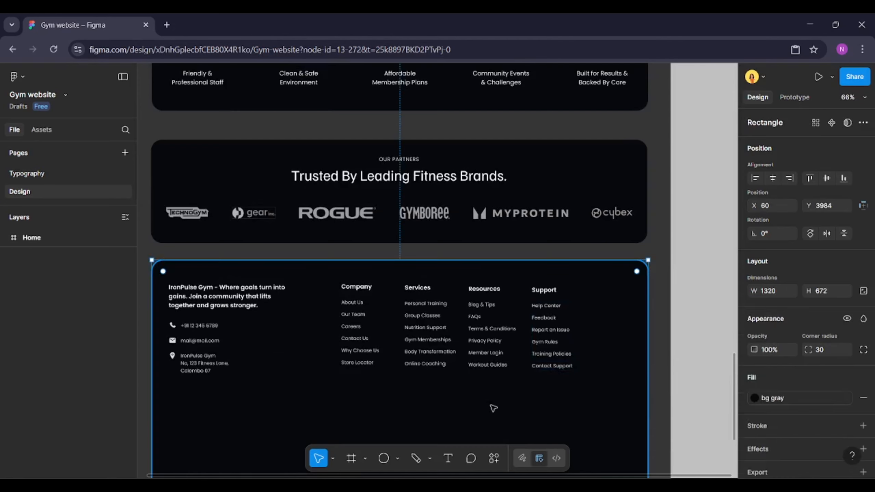
scroll(464, 393, "up", 1)
left_click(361, 341)
left_click(423, 332, "shift")
left_click(478, 326, "shift")
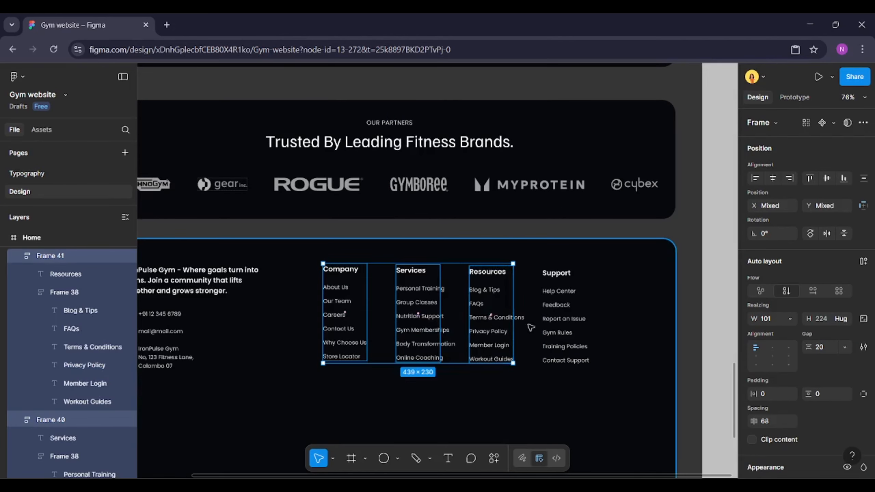
left_click(563, 325, "shift")
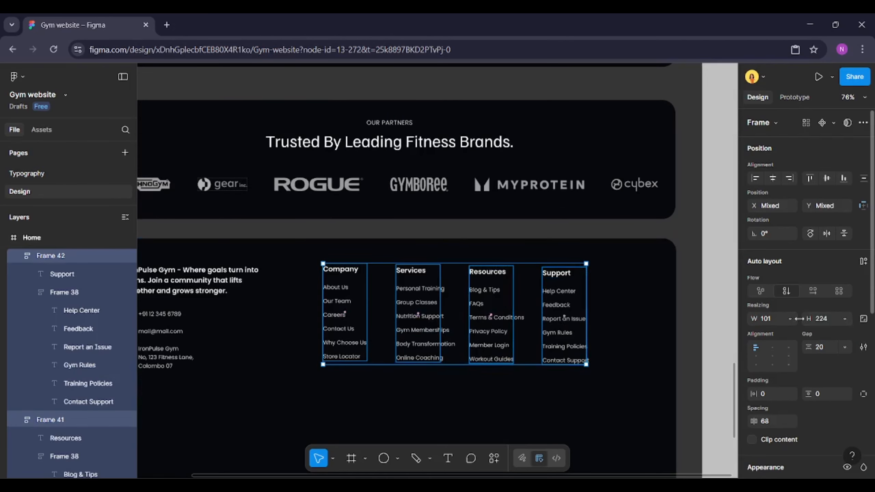
left_click(790, 319)
left_click(769, 332)
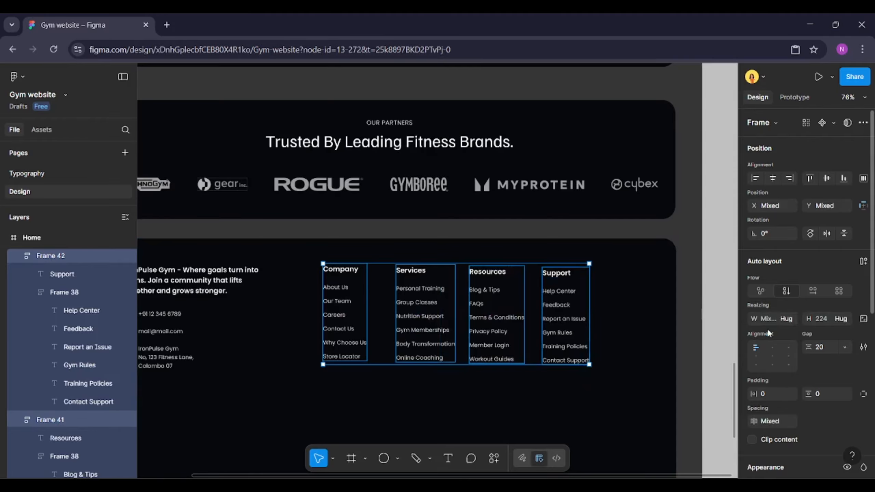
left_click(810, 177)
key("ctrl+alt+t")
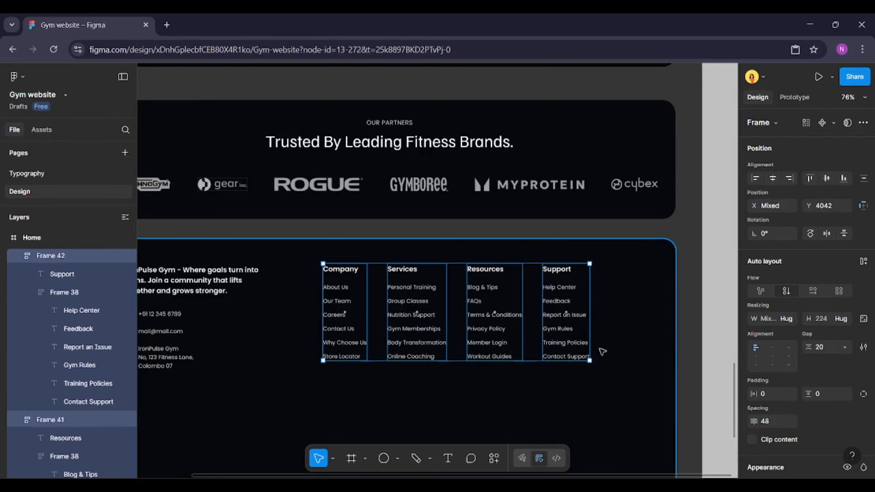
Wrap the four link columns in a horizontal auto layout frame
scroll(607, 350, "down", 3, "ctrl")
scroll(440, 345, "up", 3, "ctrl")
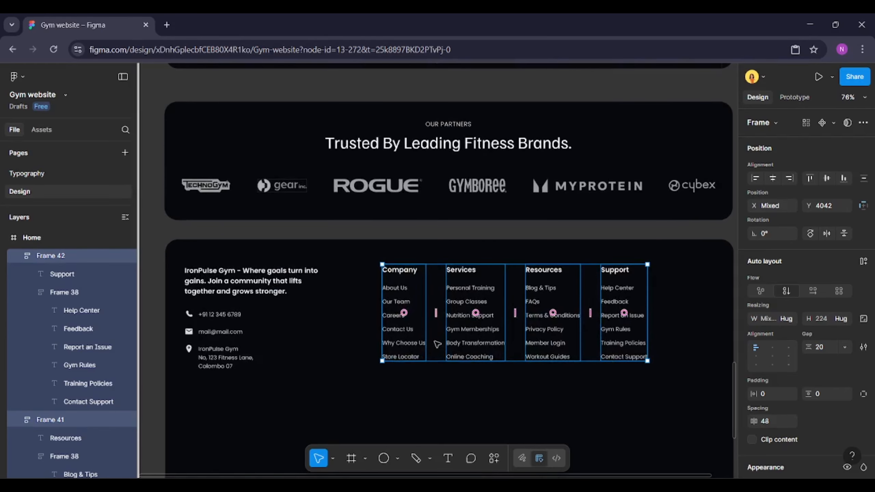
scroll(438, 344, "up", 1, "ctrl")
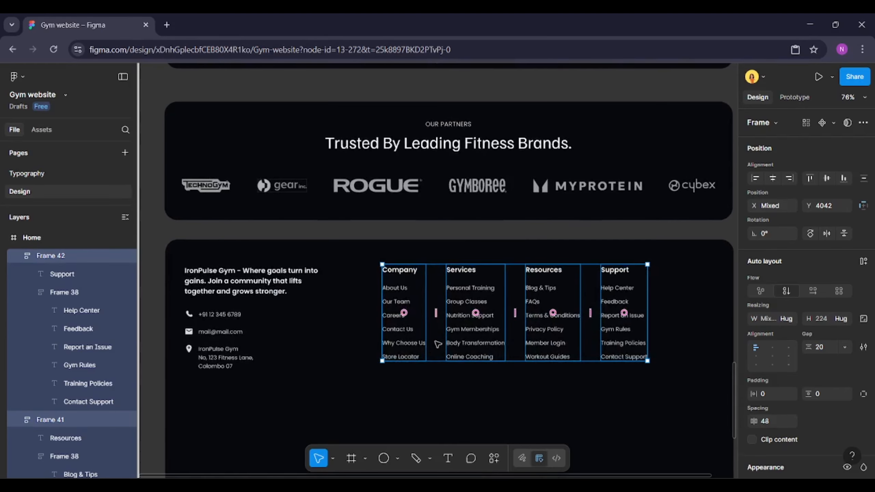
left_click(864, 262)
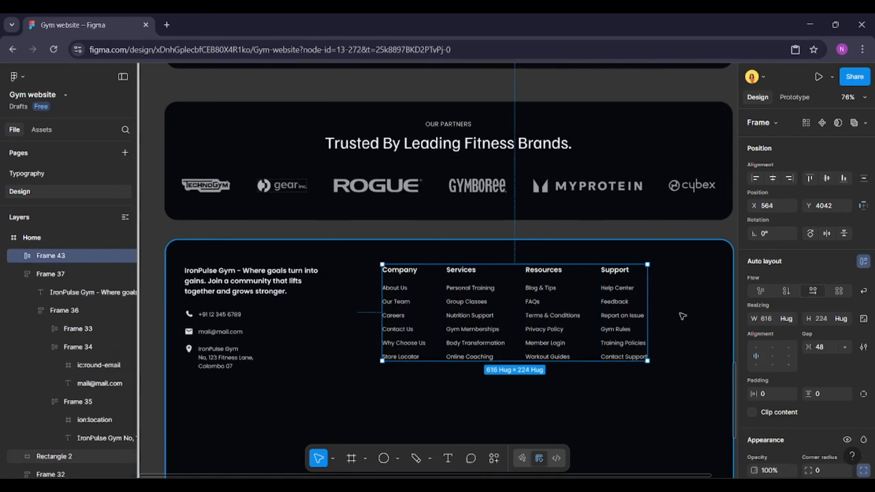
Copy the IronPulse. logo text from the navigation bar and paste it into the footer below the contact rows
left_click(260, 310, "shift")
scroll(254, 316, "down", 2)
left_click(488, 350)
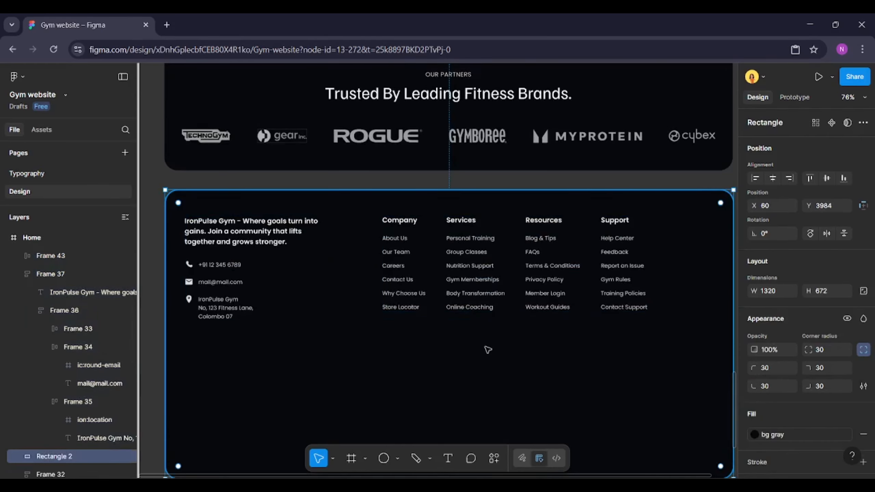
scroll(488, 350, "down", 2)
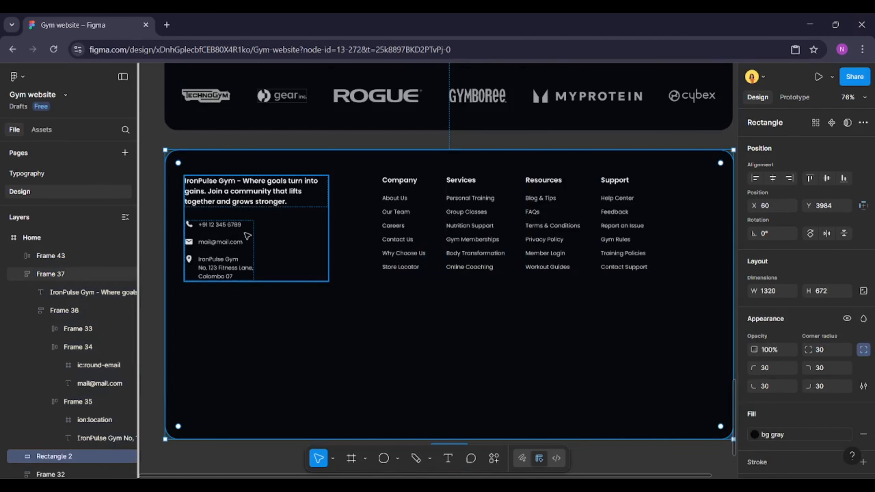
scroll(358, 227, "down", 5)
scroll(314, 209, "up", 10)
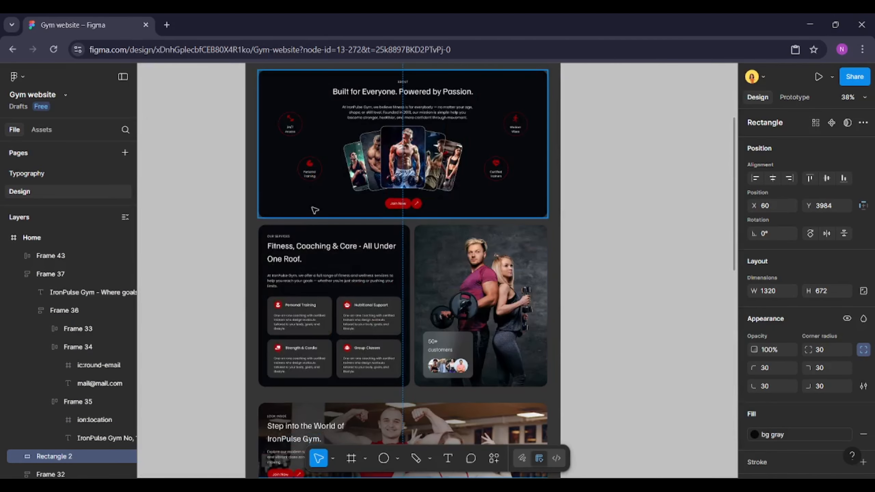
scroll(315, 210, "up", 5)
double_click(274, 167)
scroll(376, 289, "down", 7)
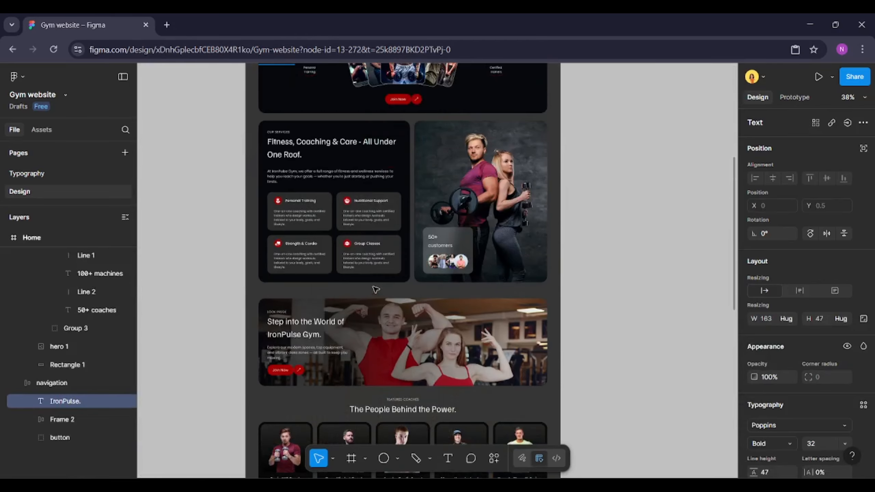
scroll(375, 290, "down", 10)
scroll(358, 275, "up", 3)
left_click(356, 274)
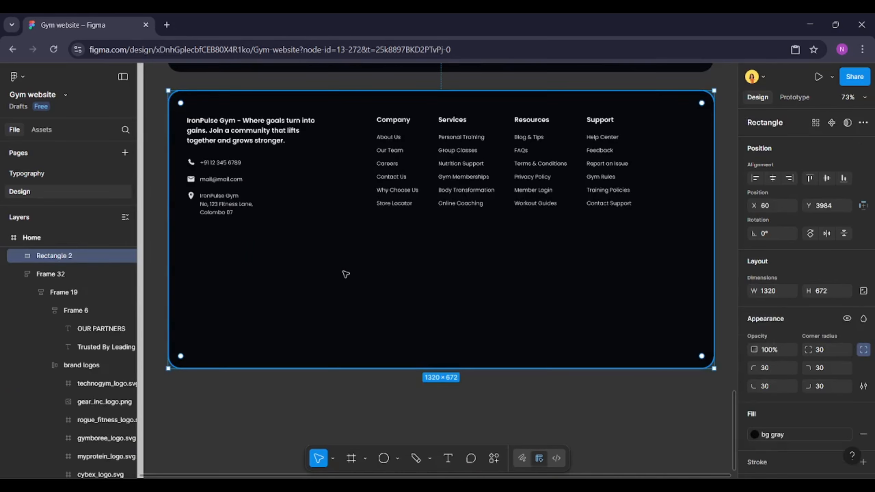
key("ctrl+v")
left_click_drag(423, 274, 239, 275)
Switch to the Scale tool and move the pasted logo to the footer's left side at X 100
left_click(335, 457)
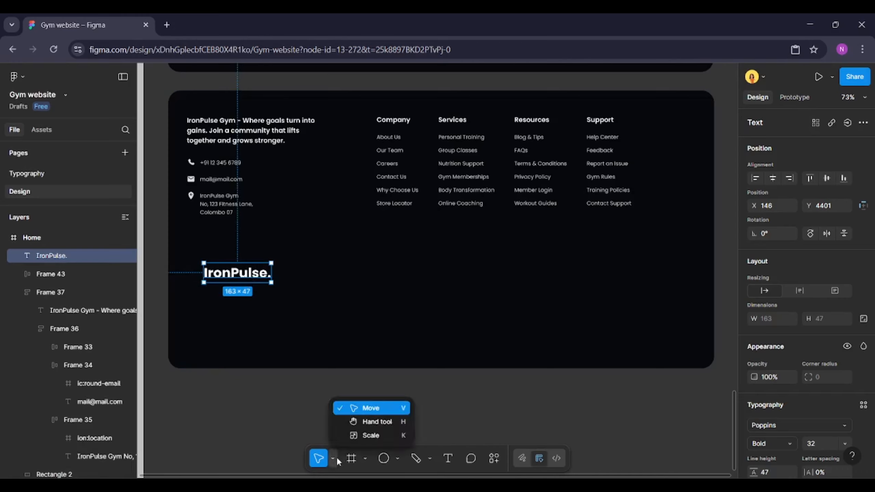
left_click(369, 436)
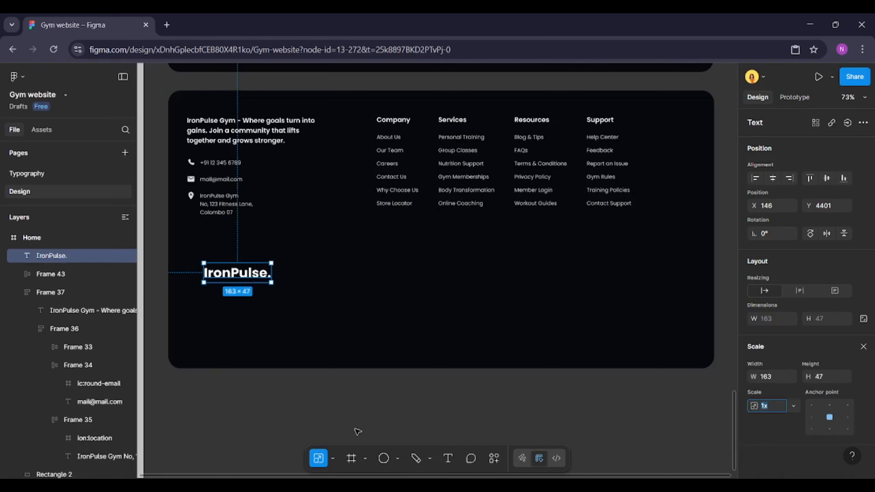
left_click_drag(236, 273, 219, 284)
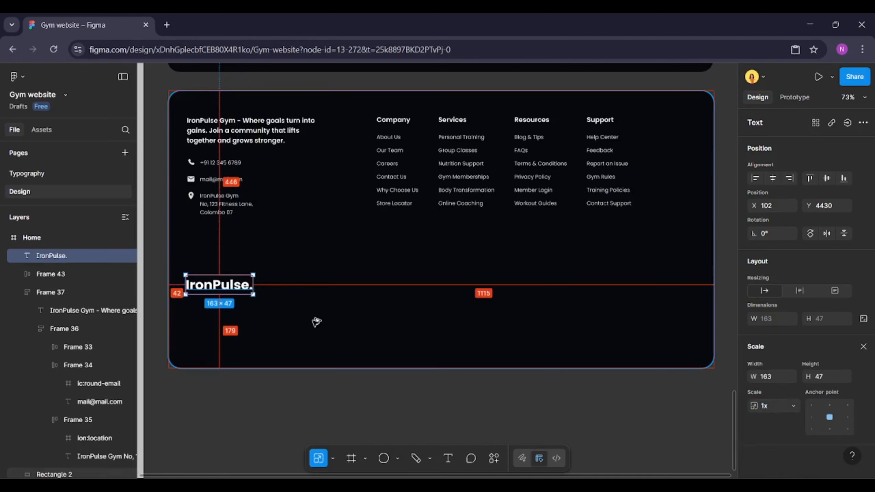
key("Left")
key("Left")
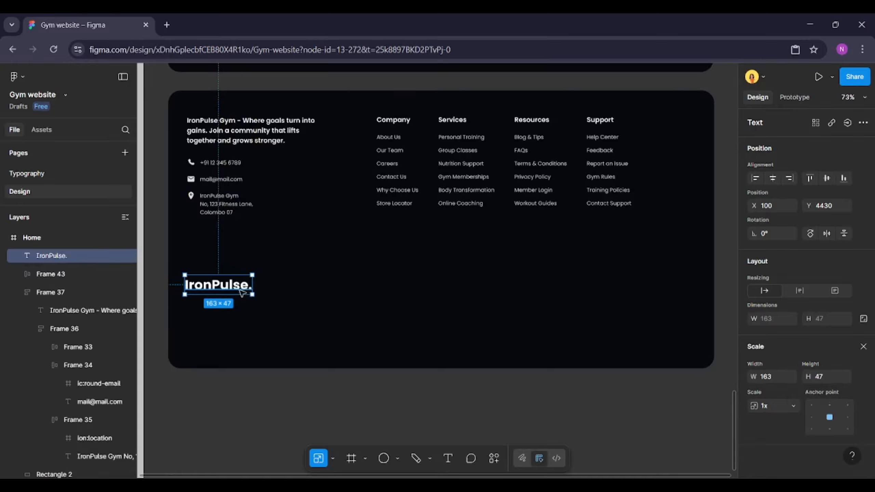
Scale the logo proportionally to about 1240 × 359, spanning the footer width between 40 px margins
key("alt")
left_click_drag(256, 295, 715, 362)
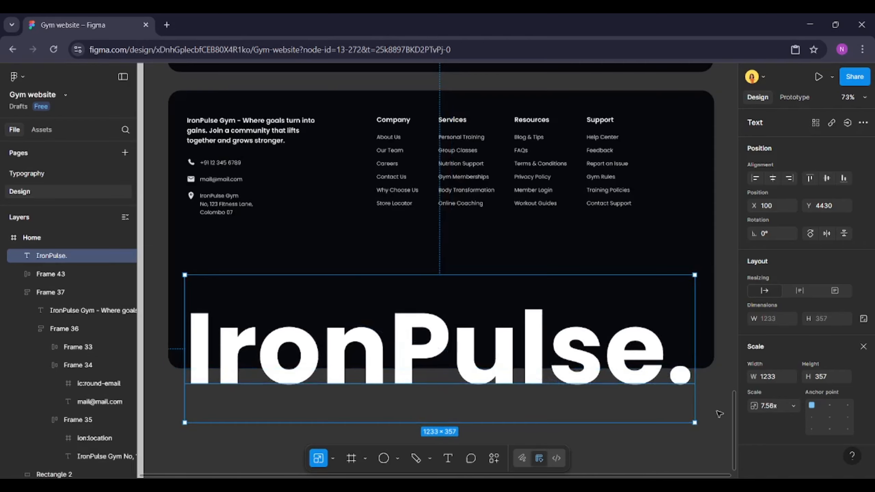
scroll(703, 287, "up", 10)
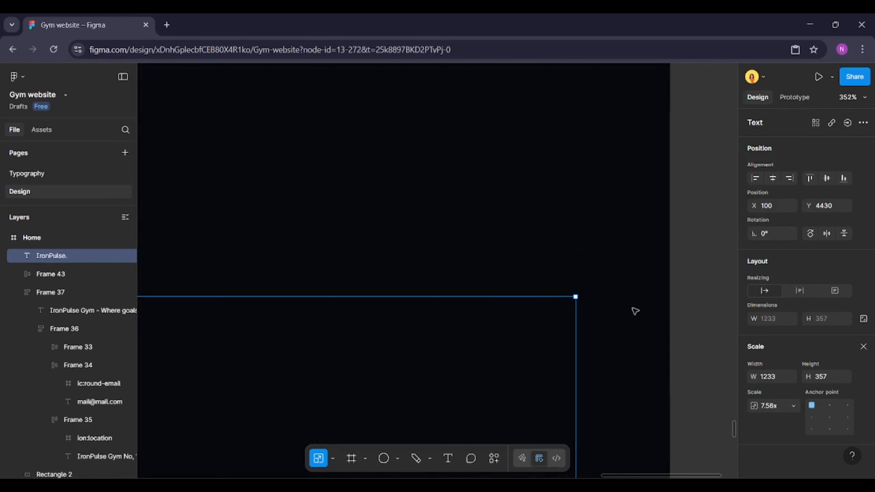
scroll(695, 298, "up", 8)
left_click_drag(345, 282, 379, 273)
scroll(435, 264, "down", 5)
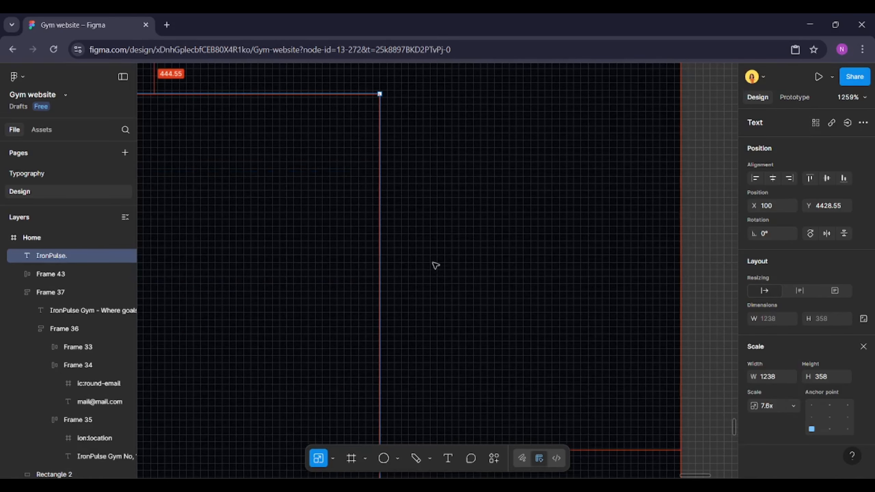
scroll(434, 264, "down", 6)
scroll(446, 264, "up", 3)
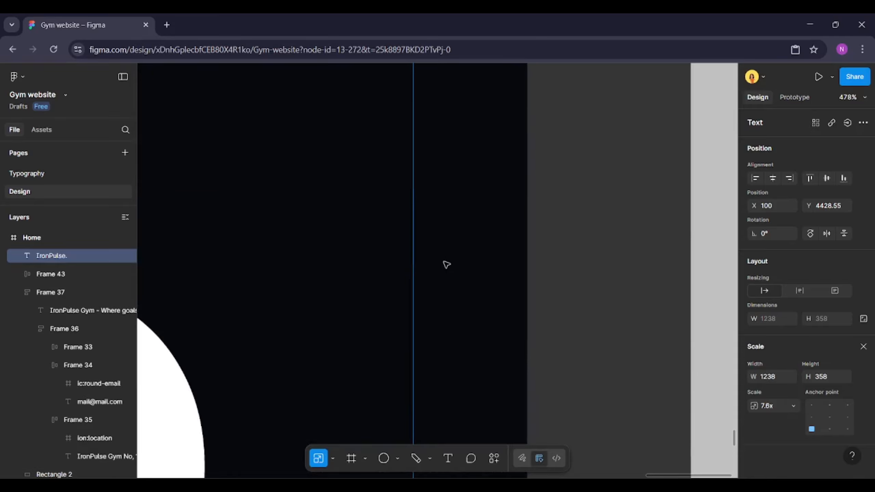
scroll(445, 262, "down", 3)
scroll(442, 242, "up", 3)
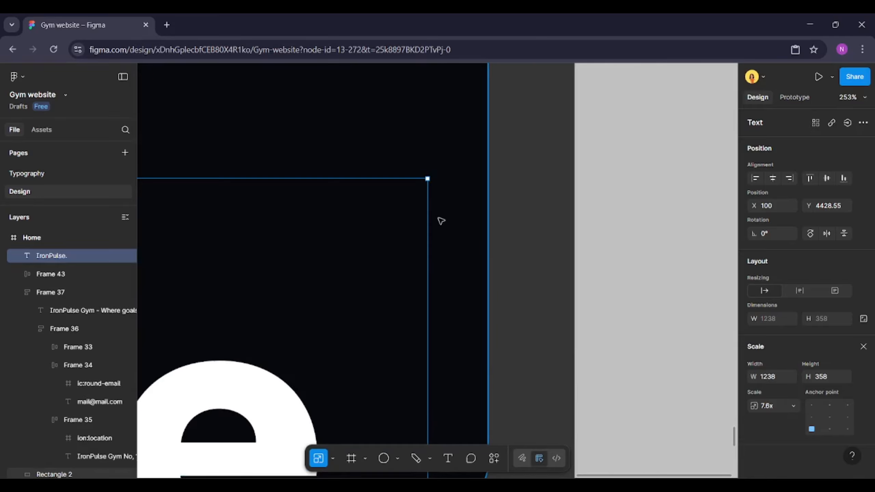
scroll(424, 164, "up", 15)
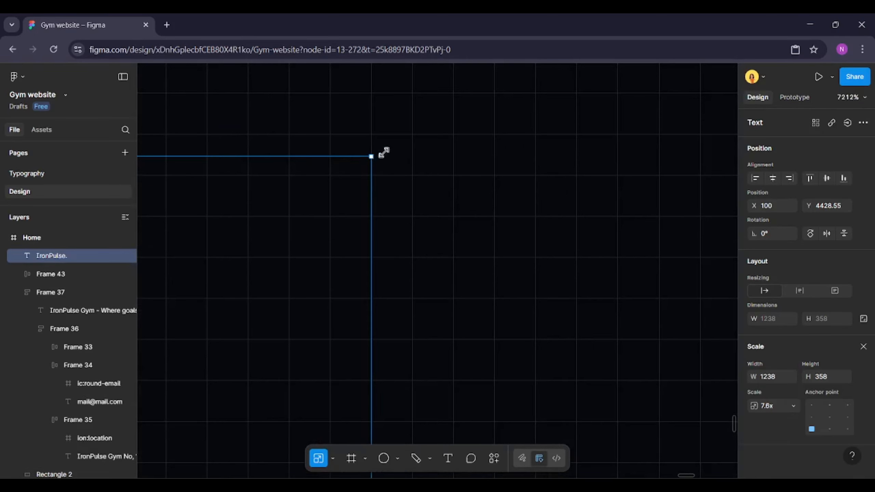
left_click_drag(384, 153, 408, 143)
scroll(516, 172, "right", 3)
scroll(553, 182, "down", 6)
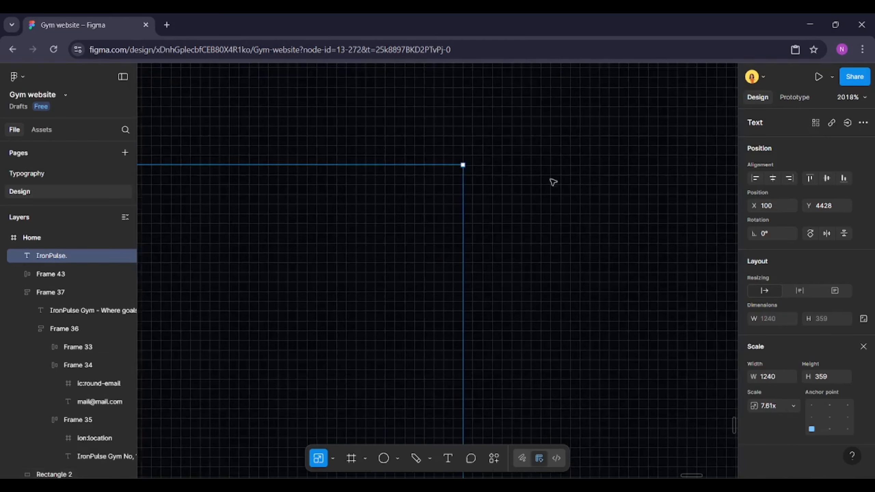
scroll(553, 181, "down", 15)
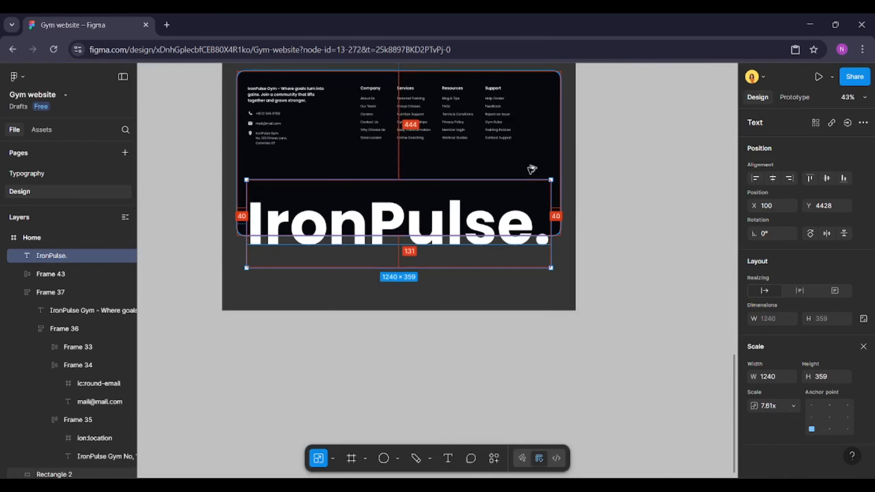
scroll(531, 169, "up", 4)
scroll(385, 281, "up", 3)
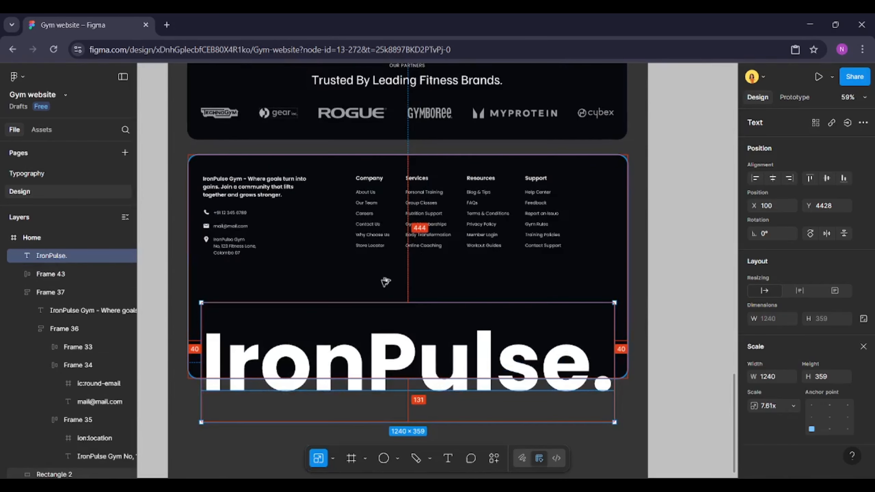
Move the enlarged logo upward to Y 4258 inside the footer
left_click(361, 293)
left_click(358, 369)
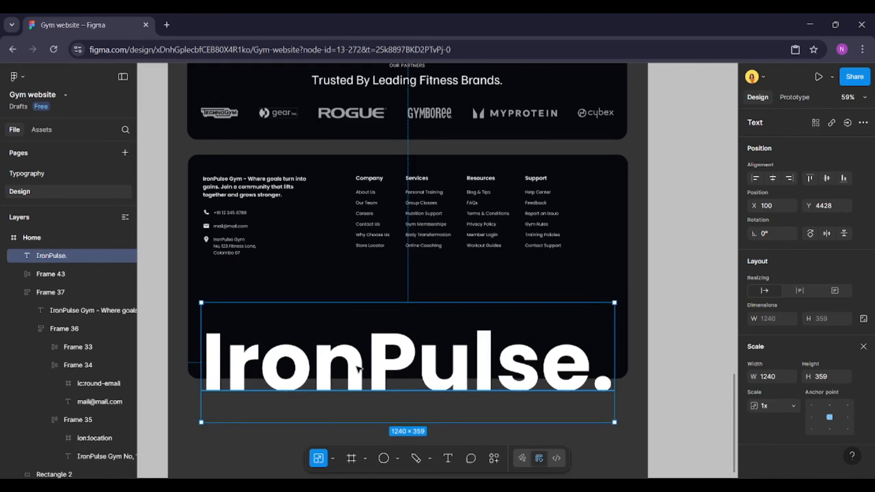
key("shift+Up")
key("shift+Up")
key("shift+Up")
key("shift+Up")
key("shift+Up")
key("shift+Up")
key("shift+Up")
key("shift+Up")
key("shift+Up")
key("shift+Up")
key("shift+Up")
key("shift+Up")
key("shift+Up")
key("shift+Up")
key("shift+Up")
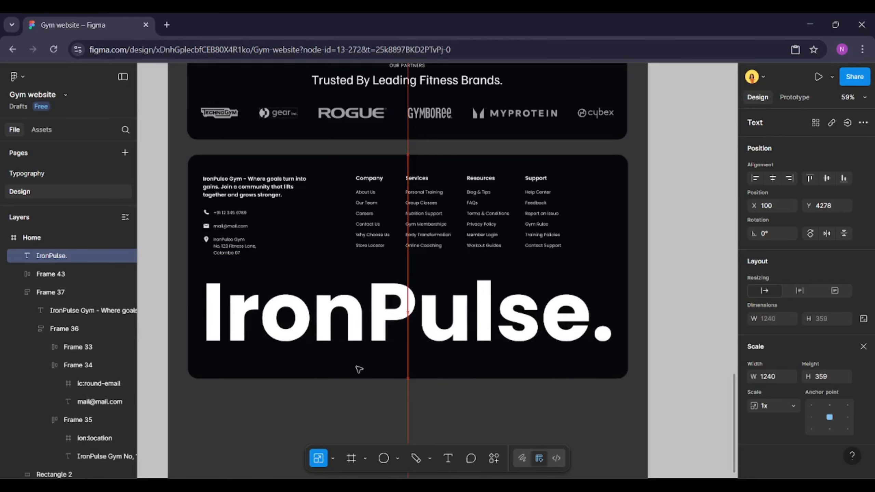
key("shift+Up")
key("shift+Up")
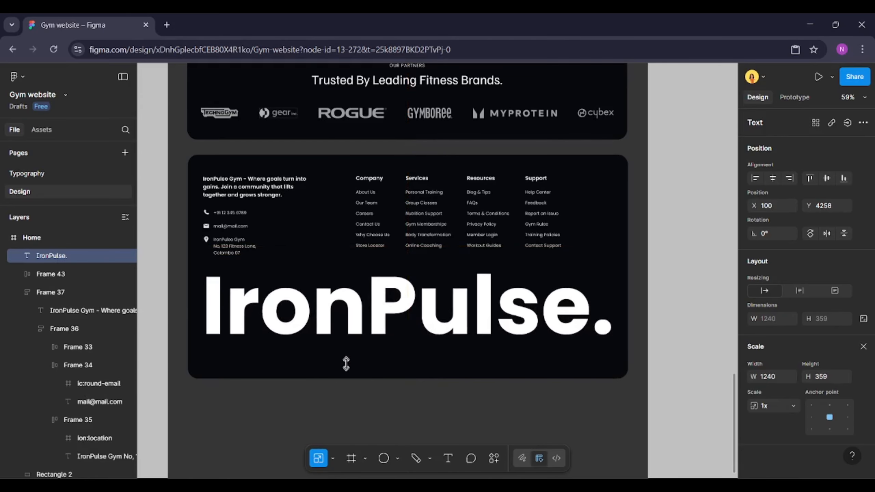
scroll(229, 300, "up", 2)
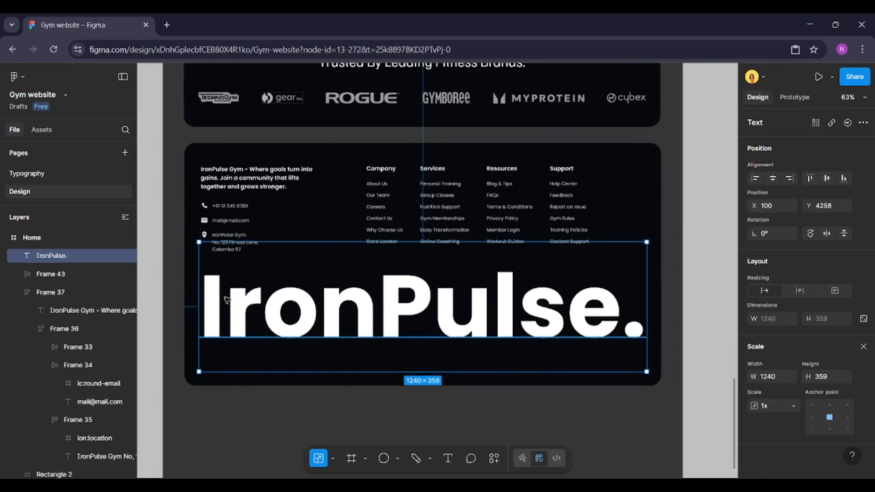
scroll(227, 300, "up", 2)
left_click(234, 228)
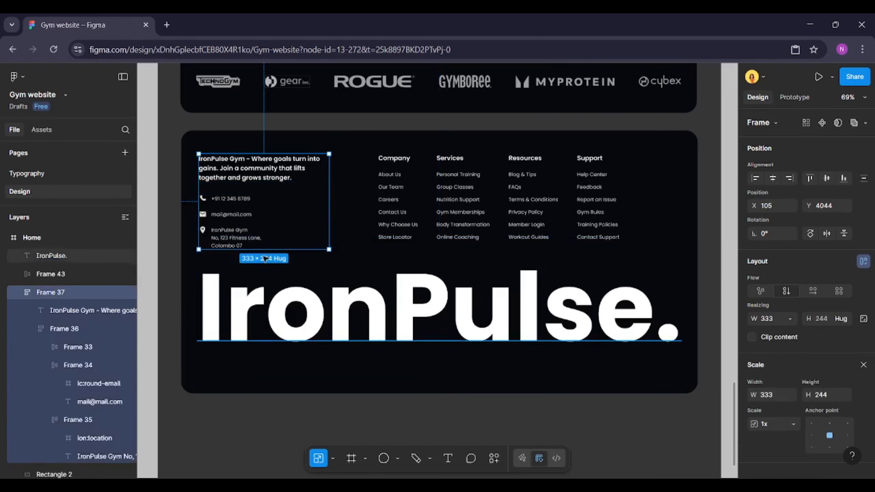
left_click(298, 289)
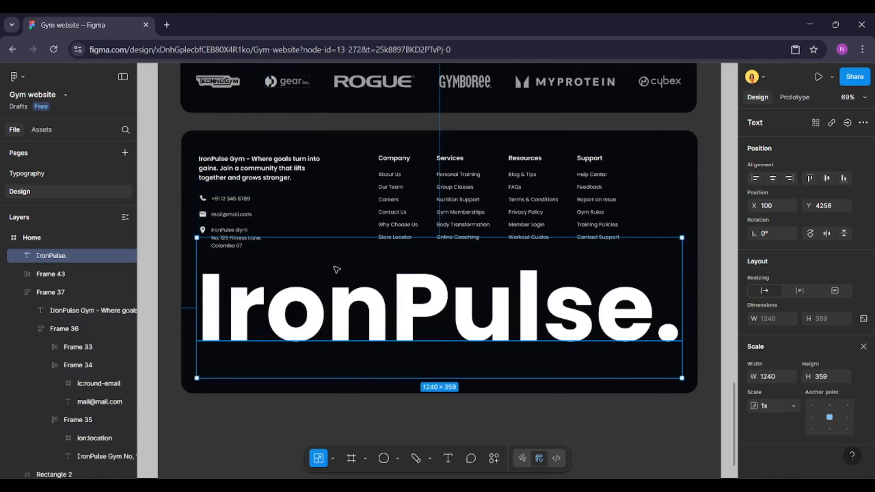
left_click_drag(392, 206, 388, 210)
key("ctrl+z")
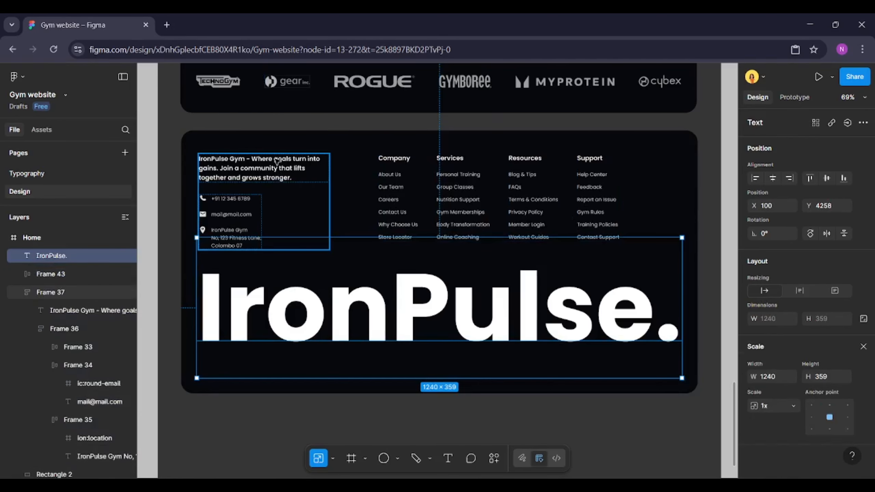
Select the tagline frame and the link columns frame, nudge them up and left, and align their tops
left_click(276, 172, "shift")
left_click(390, 177)
left_click(285, 190, "shift")
key("alt")
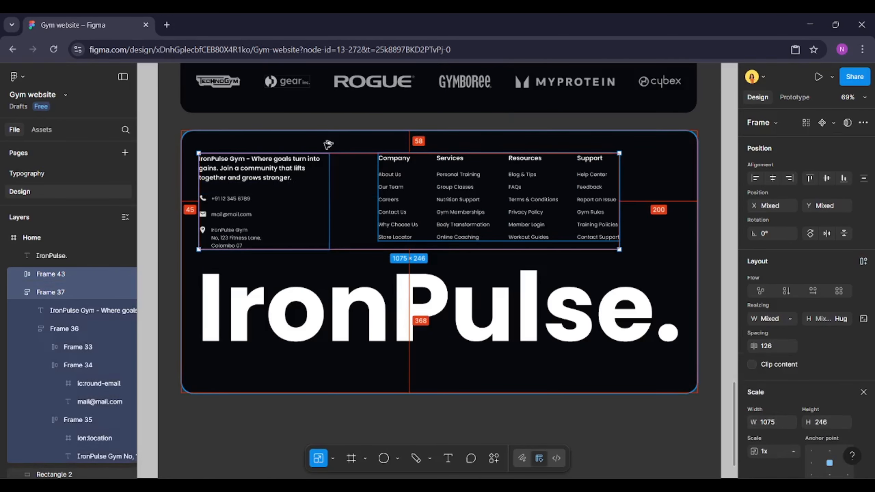
key("Down")
key("Down")
key("Down")
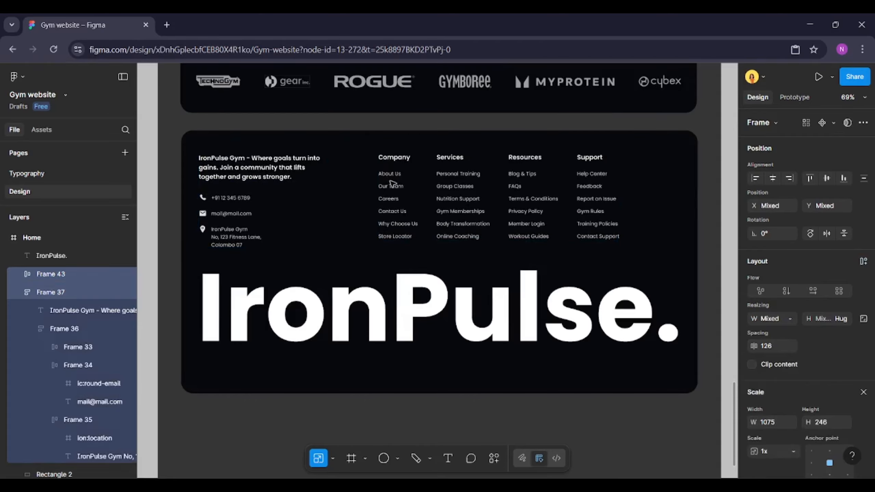
key("shift+Up")
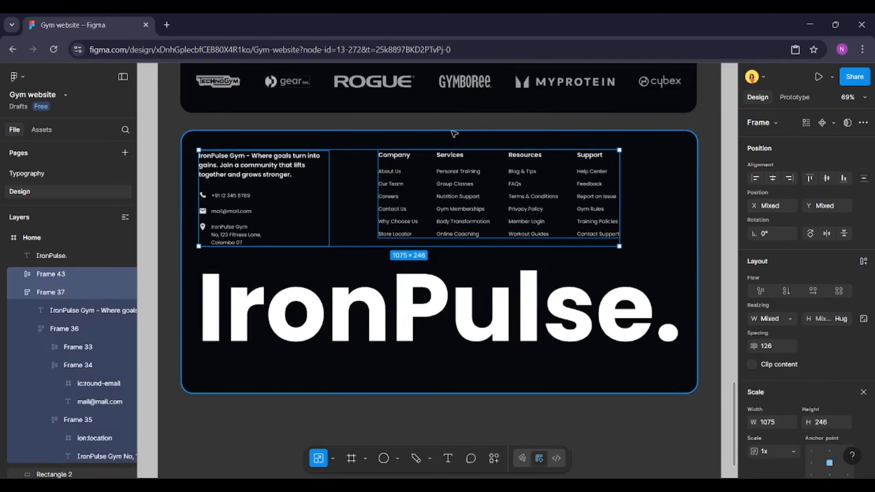
key("shift+Up")
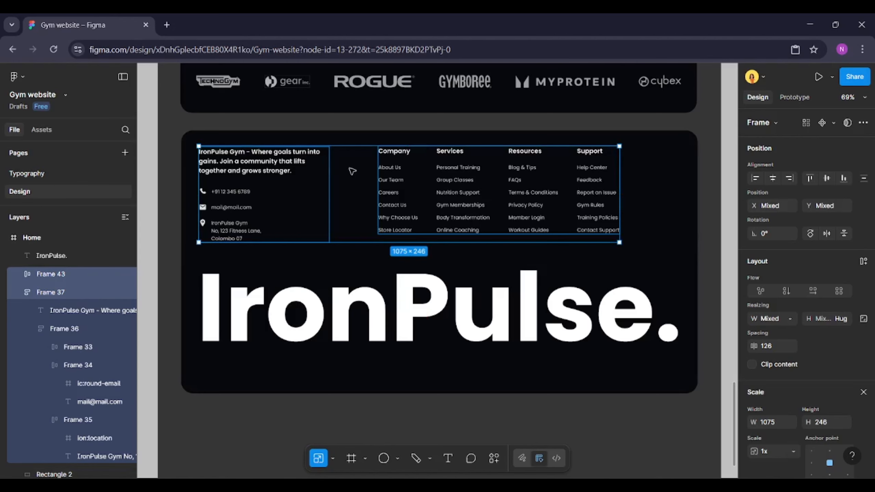
key("Left")
key("Left")
key("Left")
key("Left")
key("Left")
key("alt+w")
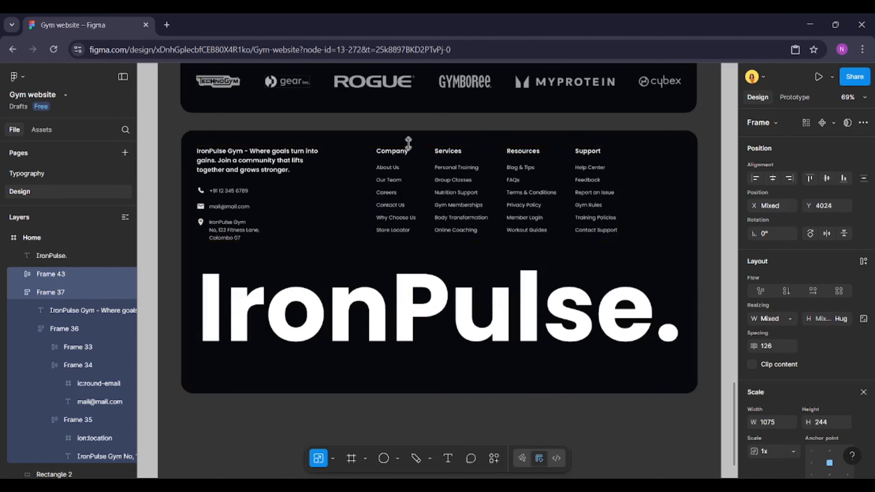
Duplicate a footer link into the footer's bottom-left corner and replace its text with © 2025 IronPulse Gym. All rights reserved
left_click(396, 292)
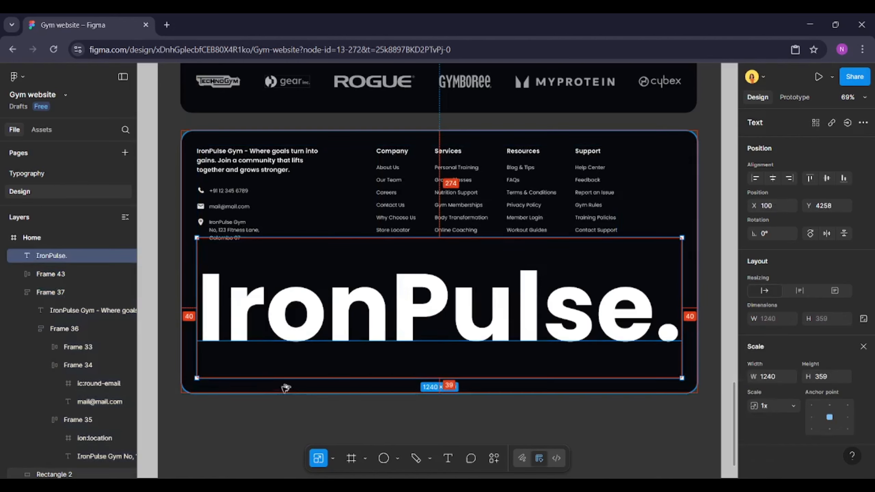
left_click(147, 309)
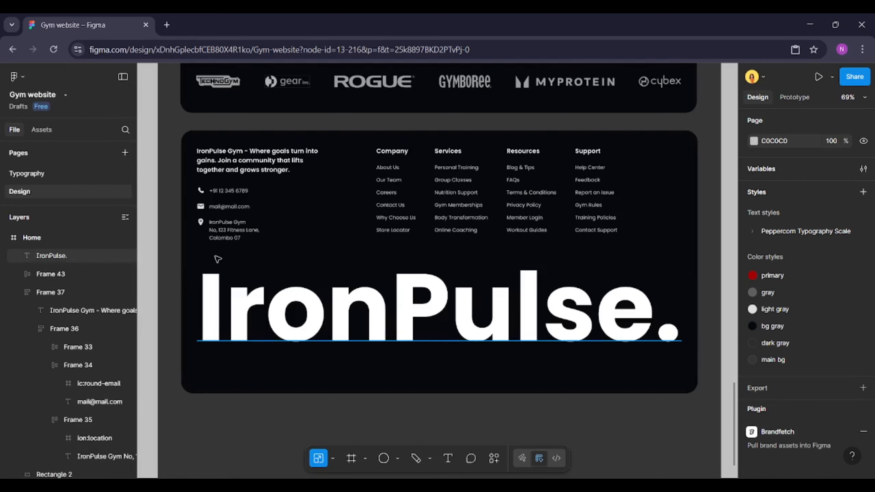
scroll(218, 259, "down", 1)
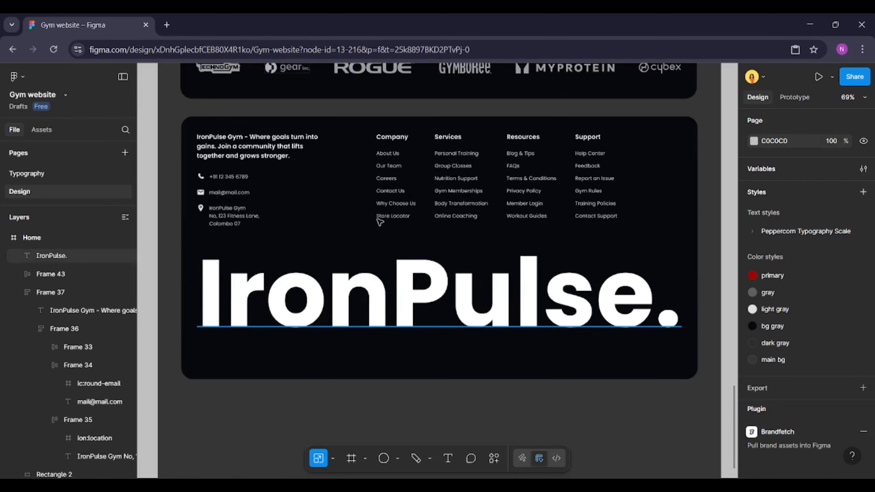
left_click(394, 217, "ctrl")
left_click_drag(396, 216, 226, 370)
scroll(192, 368, "up", 5)
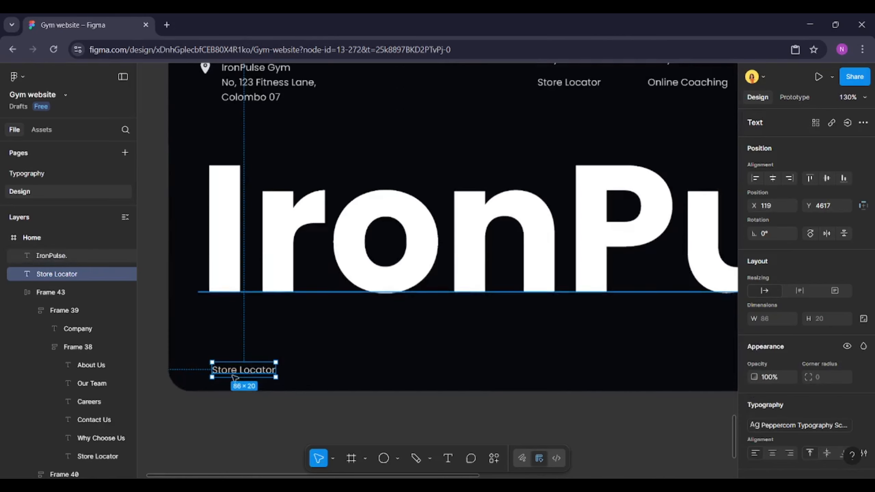
double_click(259, 370)
key("ctrl+v")
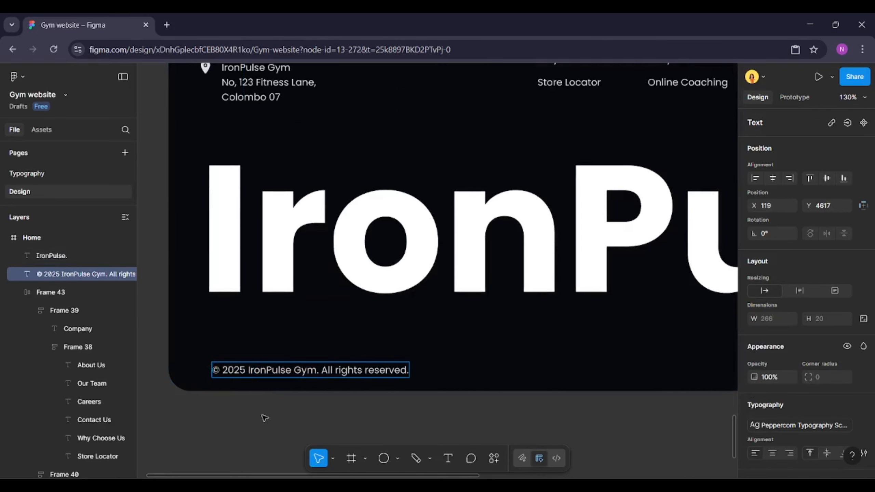
Copy the social icons row from the first coach card and paste it into the footer's bottom-right corner
key("Escape")
scroll(746, 405, "down", 3)
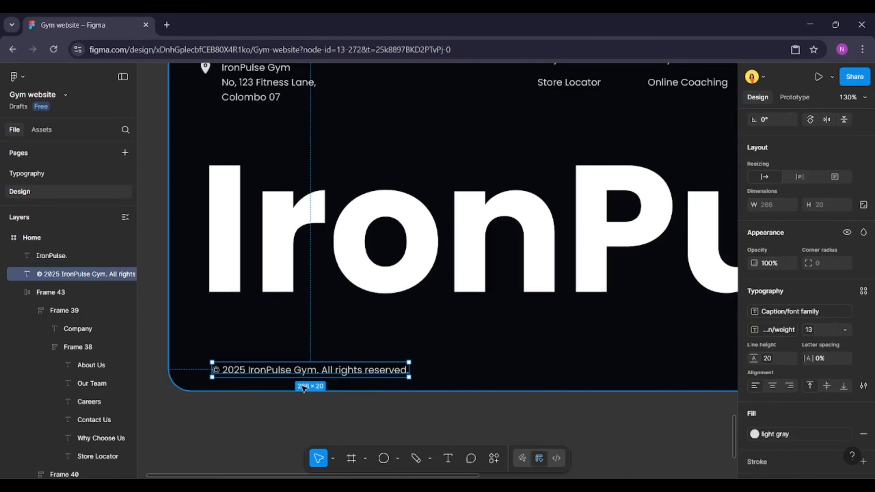
scroll(219, 386, "down", 5)
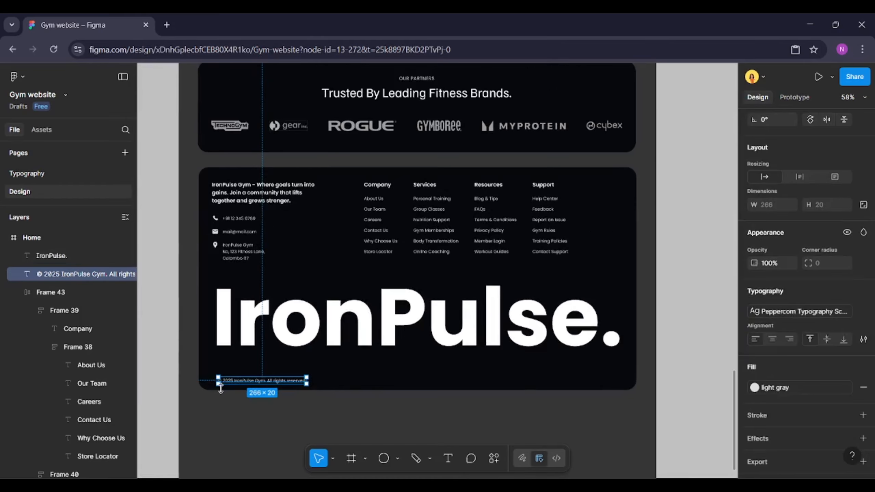
left_click(322, 405)
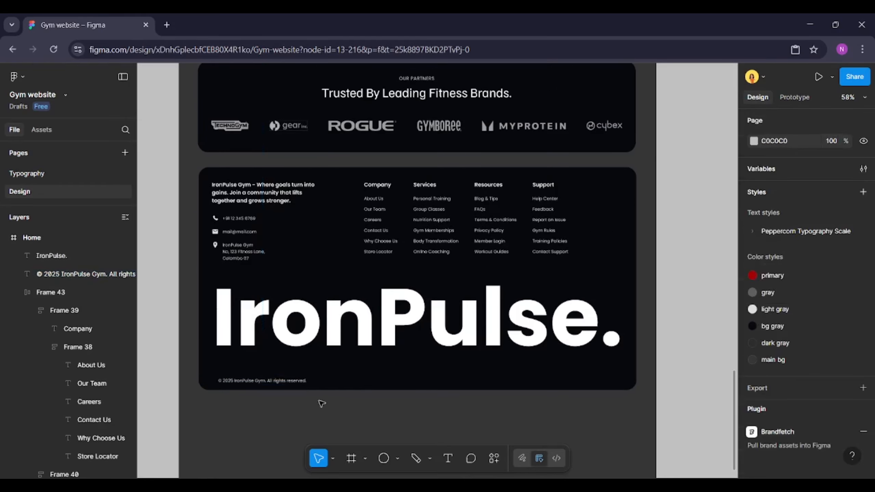
scroll(320, 379, "up", 10)
left_click(251, 278)
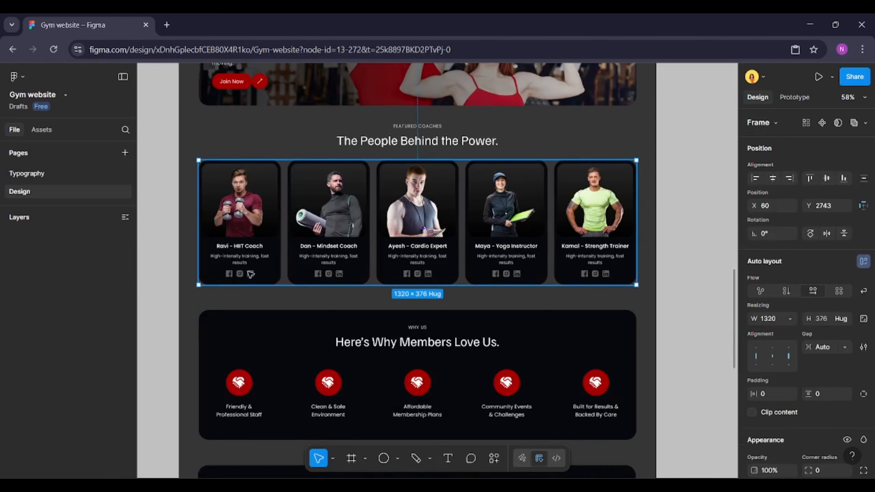
double_click(250, 275)
double_click(250, 274)
scroll(250, 273, "down", 10)
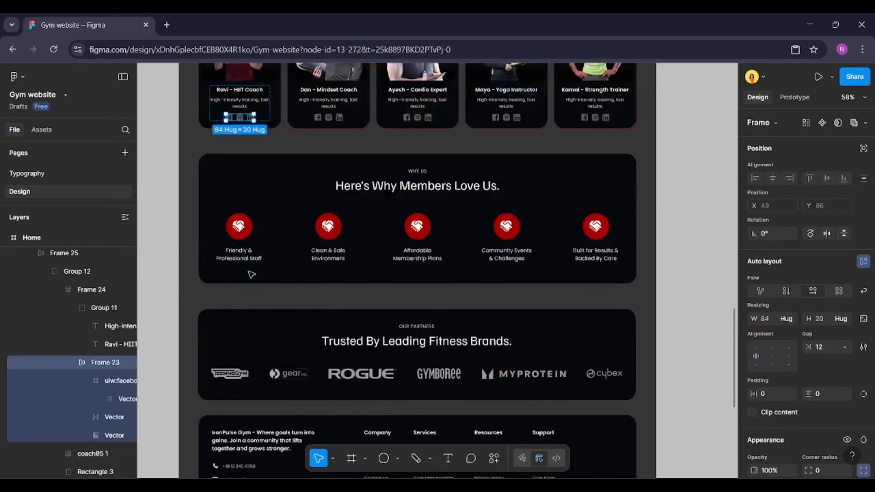
scroll(614, 271, "up", 5)
left_click(613, 271)
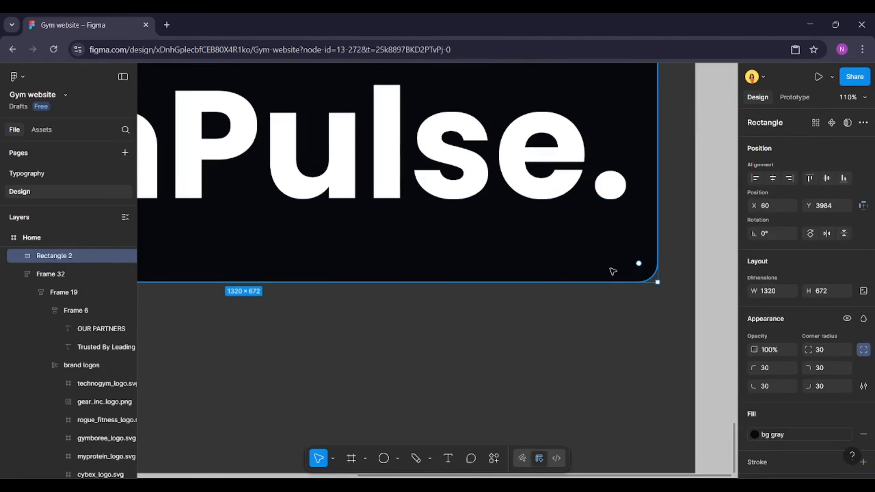
key("ctrl+v")
left_click_drag(448, 273, 613, 265)
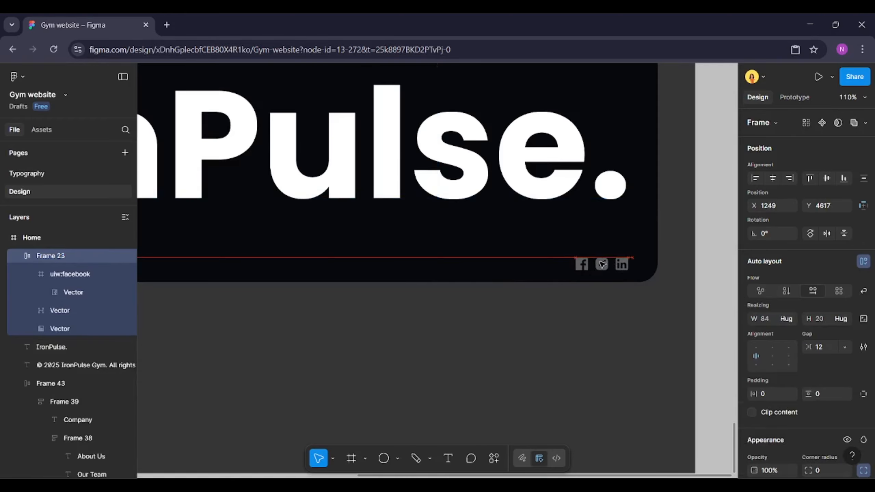
Search the Iconify plugin for youtube and place the first YouTube icon onto the canvas below the footer
left_click(499, 458)
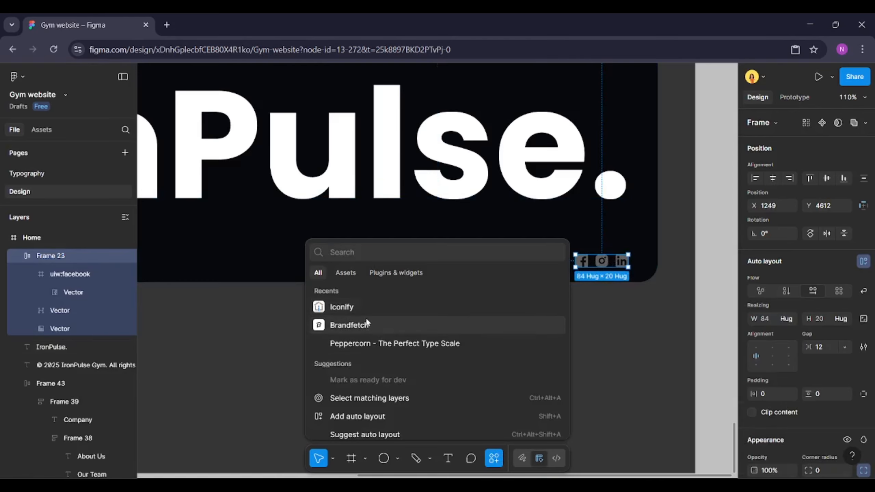
left_click(367, 308)
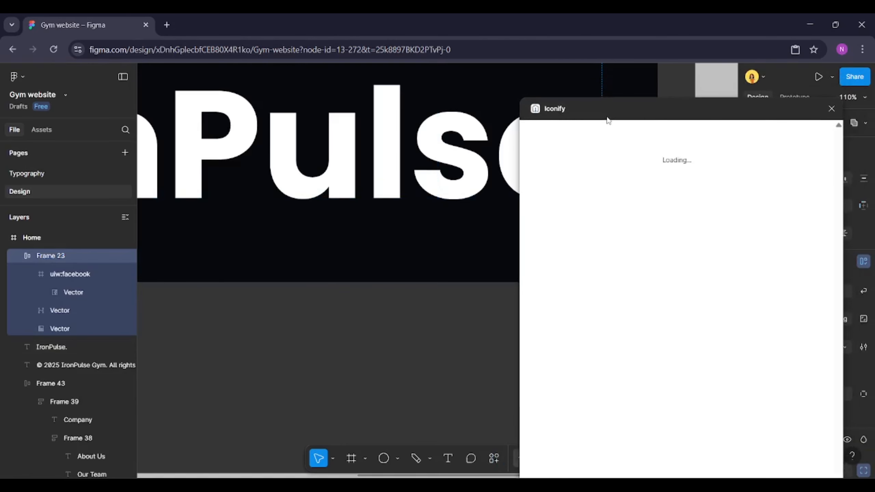
left_click(597, 151)
type("youtube")
key("Return")
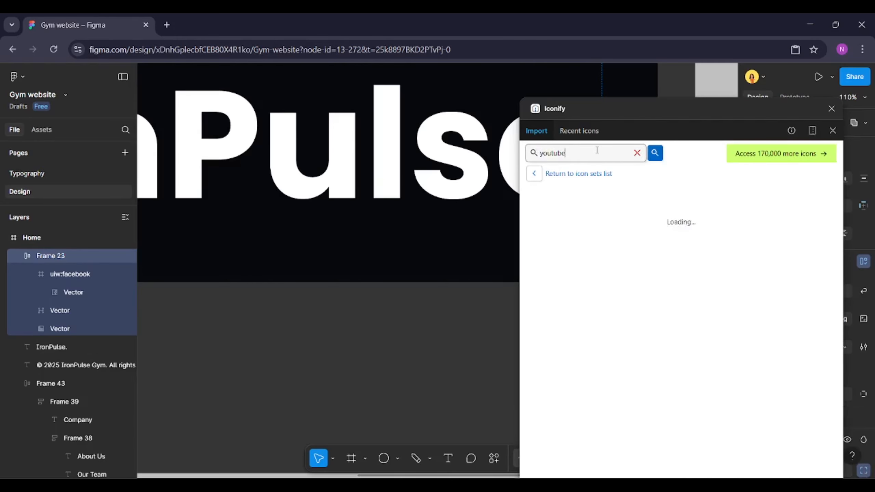
left_click_drag(545, 241, 436, 331)
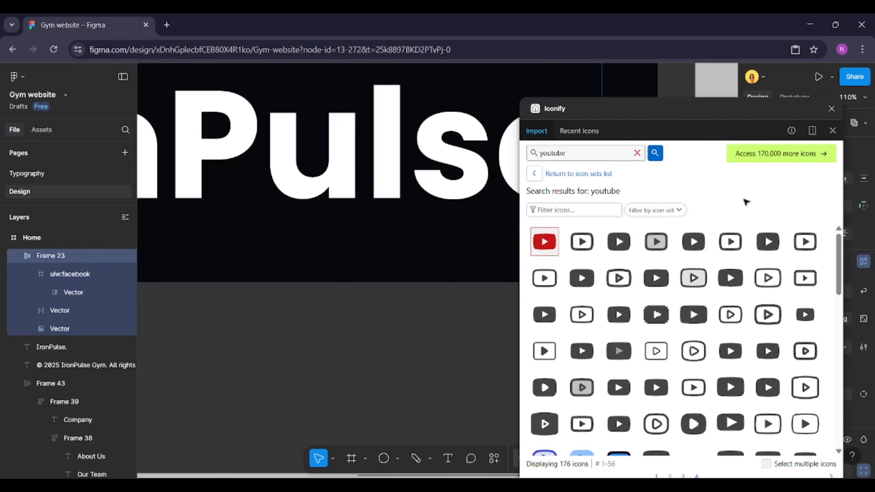
left_click(831, 109)
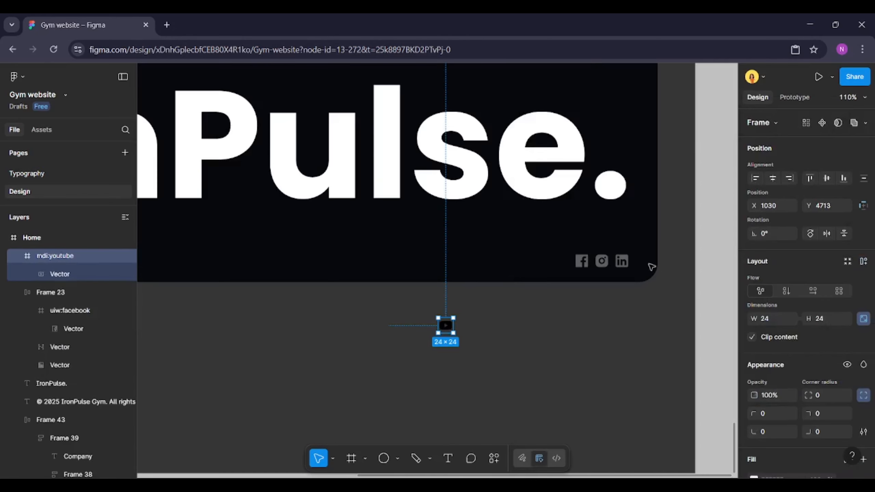
Recolor the YouTube icon with the gray color style and align it with the social icons row
left_click(625, 264, "shift")
scroll(803, 345, "down", 5)
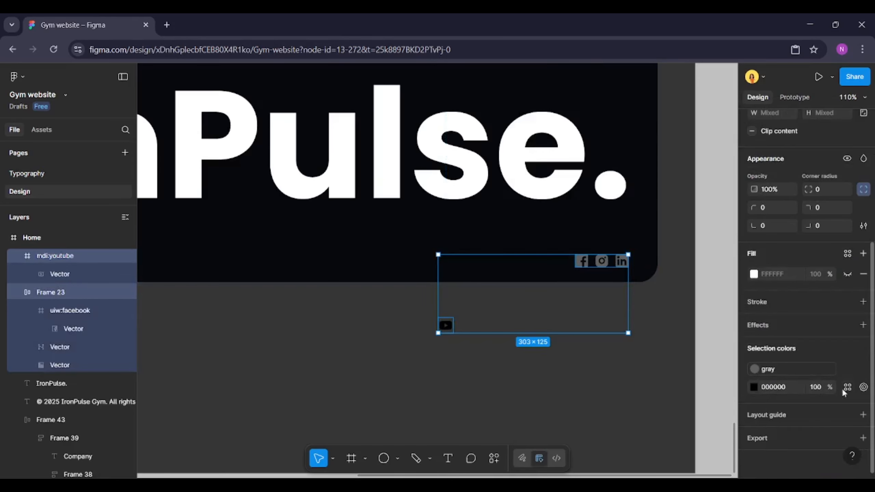
left_click(846, 386)
left_click(641, 328)
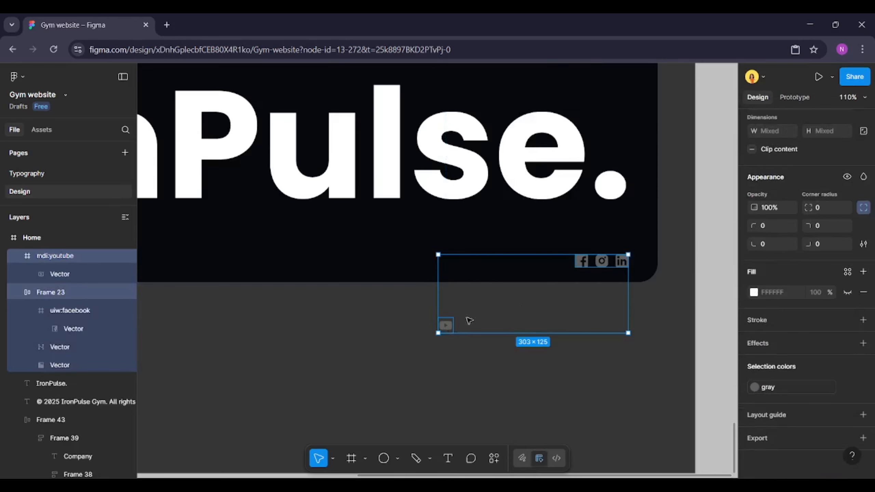
scroll(787, 250, "up", 5)
left_click(822, 179)
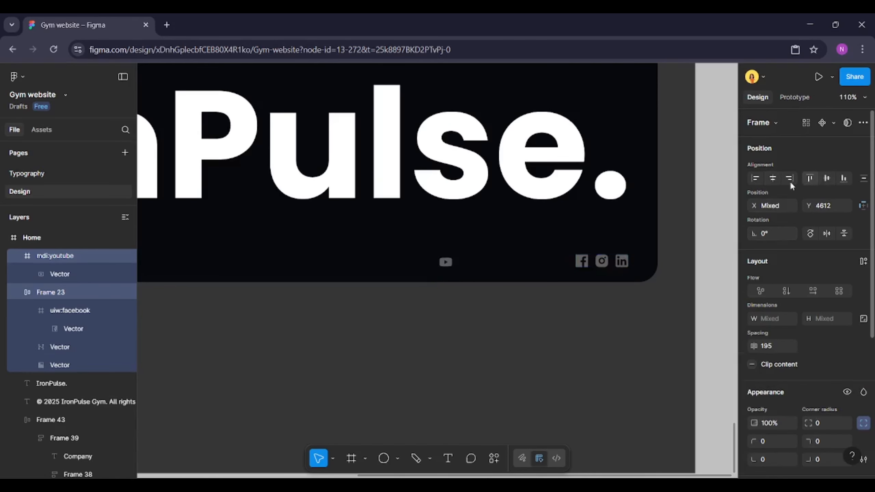
Move the YouTube icon's vector into the social icons frame and delete the leftover empty YouTube frame
scroll(631, 254, "up", 5)
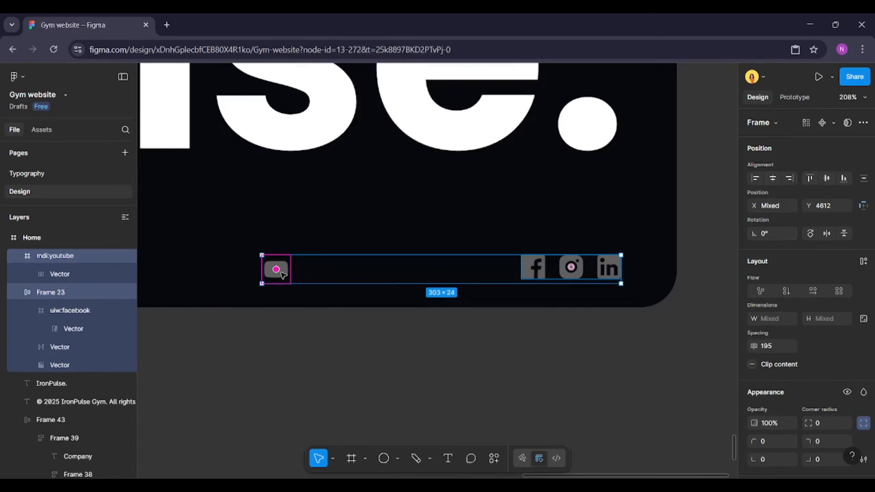
left_click(75, 257)
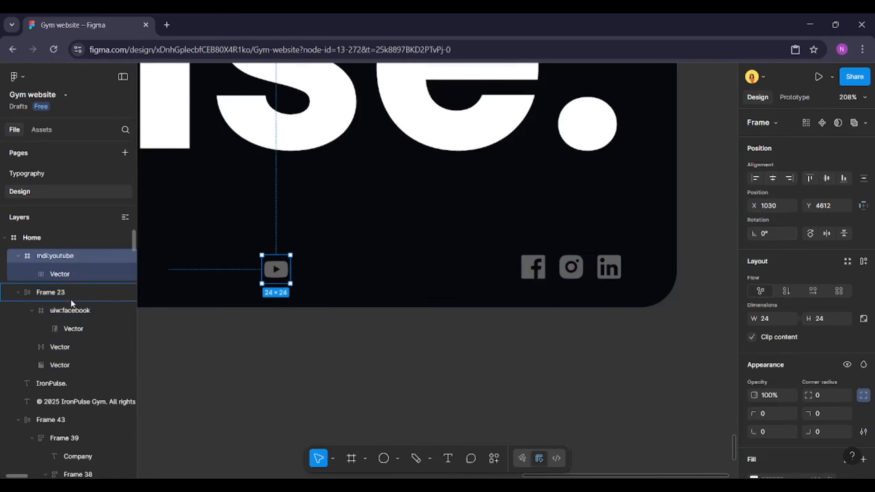
left_click_drag(67, 369, 67, 367)
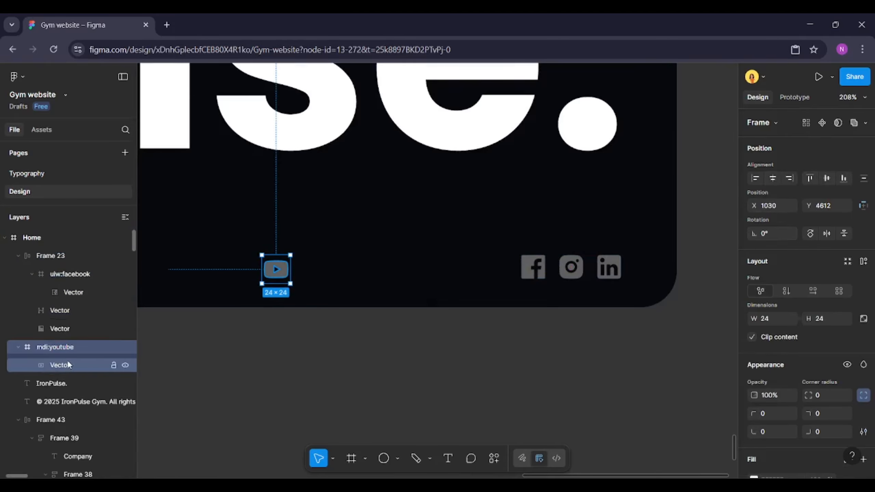
scroll(260, 273, "up", 4)
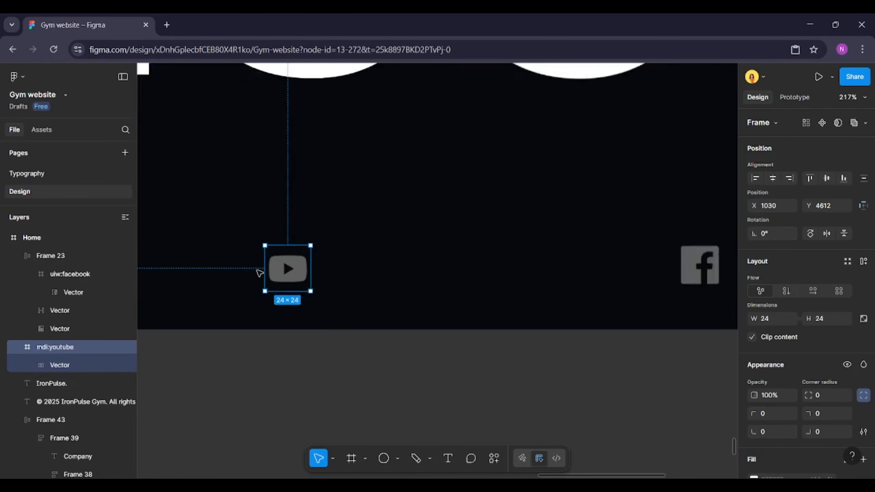
left_click(63, 368)
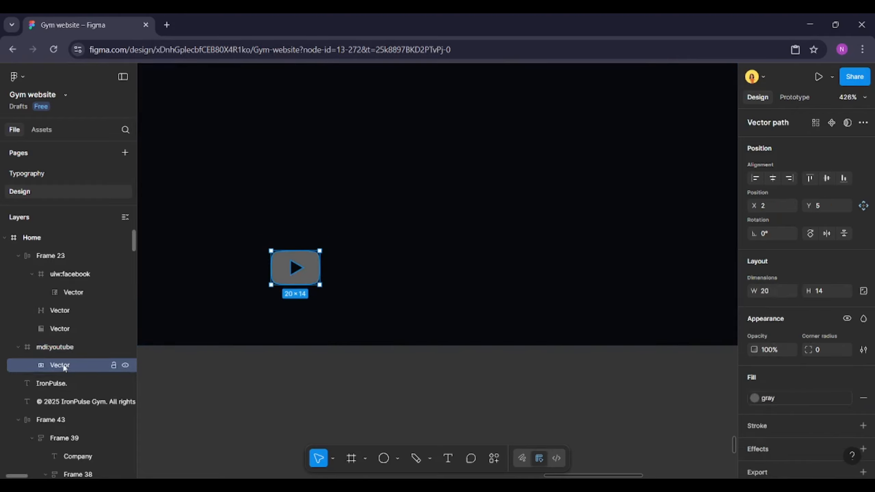
left_click(60, 347)
left_click_drag(63, 367, 69, 339)
left_click(58, 365)
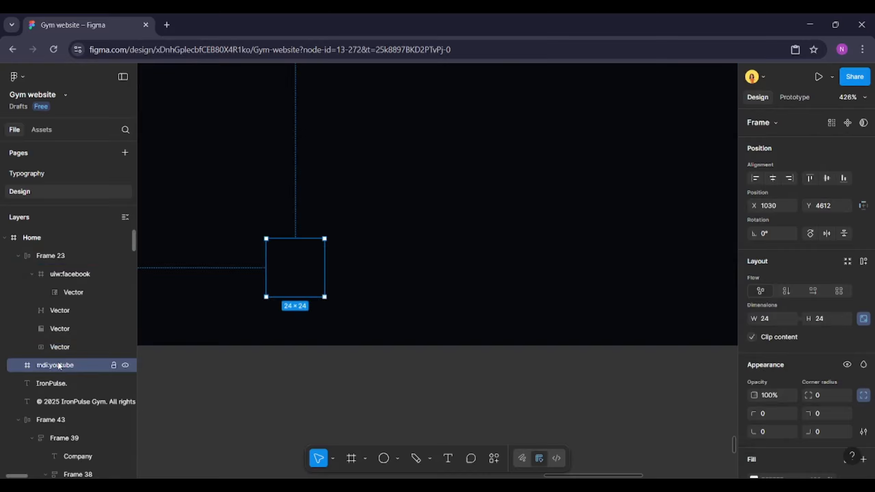
key("Delete")
Set the YouTube vector's height to Fill container inside the social icons row
left_click(51, 255)
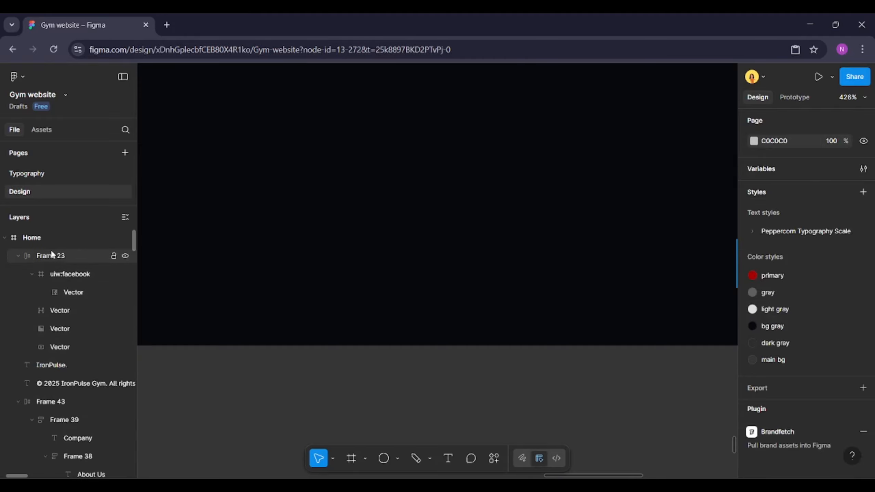
scroll(187, 262, "down", 5)
scroll(594, 254, "up", 2)
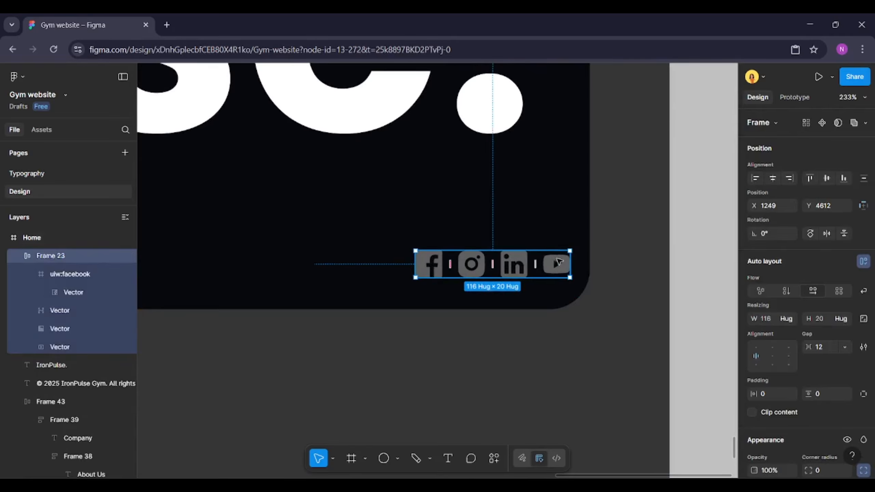
scroll(562, 260, "up", 2)
left_click(548, 262)
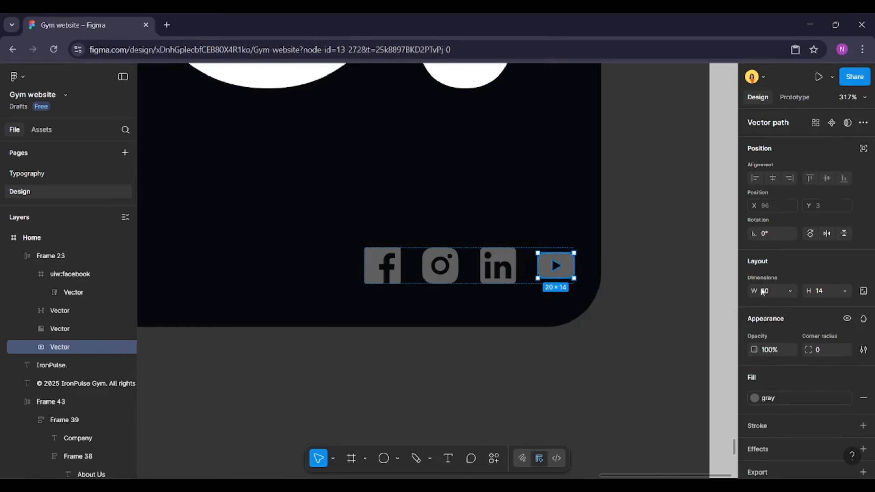
left_click(841, 291)
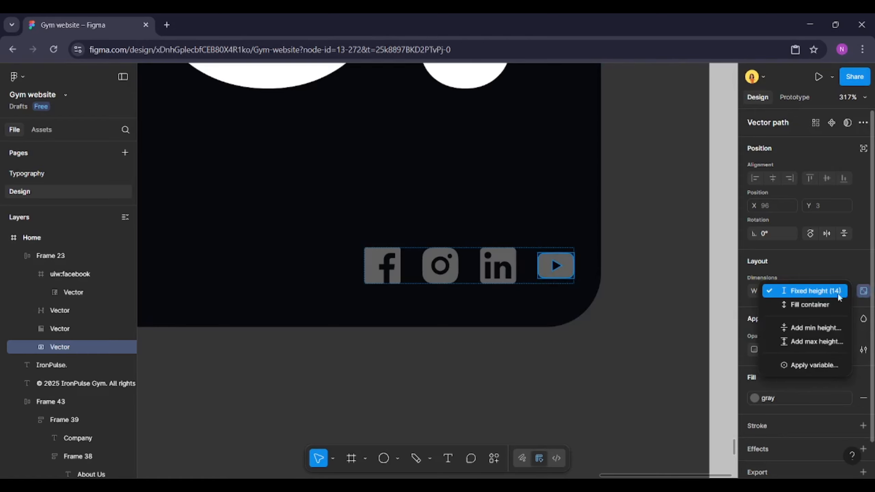
left_click(830, 299)
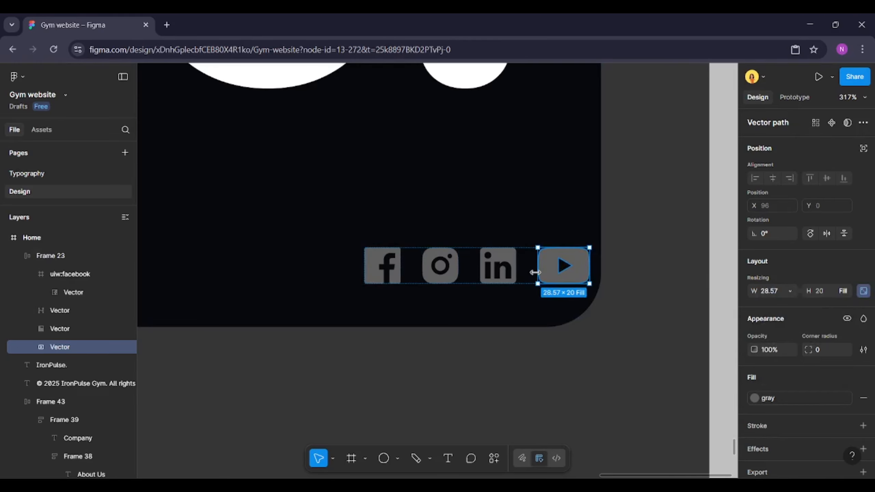
left_click(558, 254)
scroll(558, 272, "down", 5)
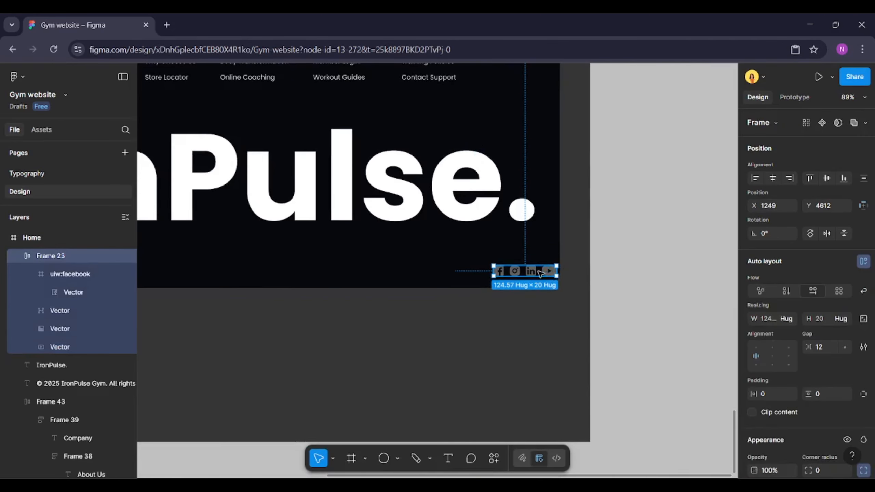
Move the social icons row to X 1215, Y 4607 in the footer's bottom-right corner
left_click_drag(558, 275, 528, 268)
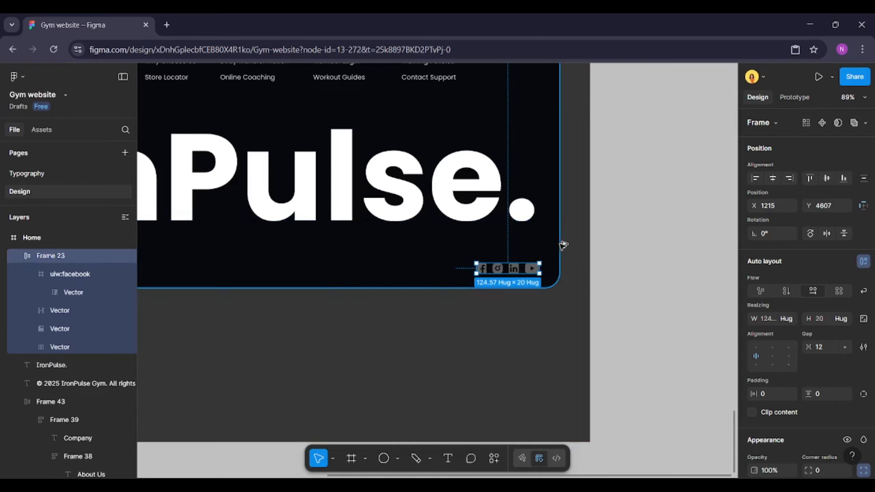
scroll(561, 246, "down", 5)
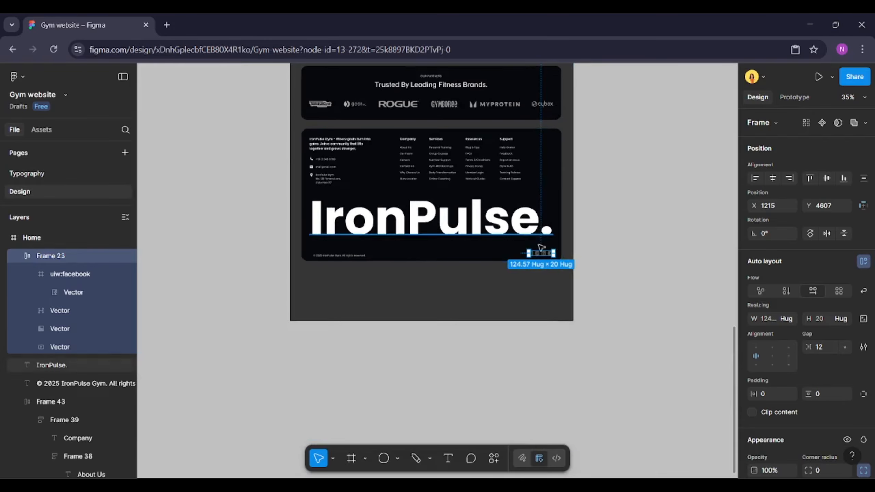
scroll(478, 261, "up", 2)
scroll(478, 261, "up", 4)
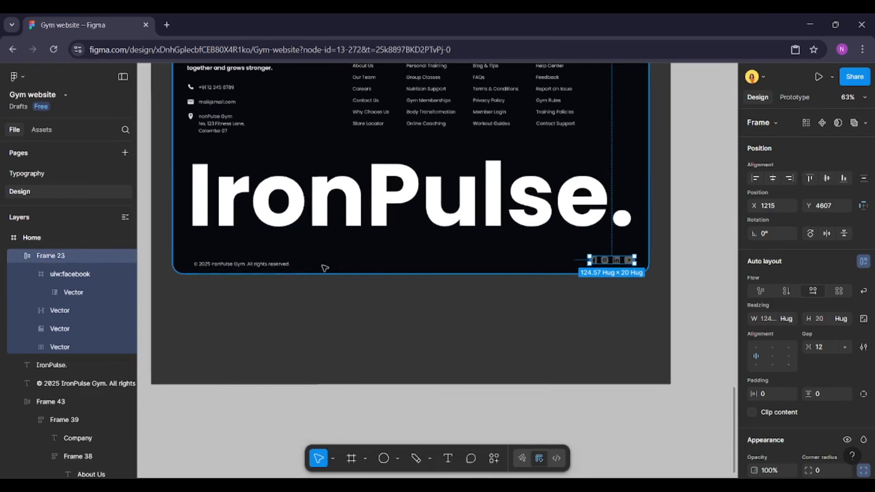
Wrap the copyright line and social icons row in an auto layout frame with auto gap and vertically centered alignment
left_click(277, 265, "shift")
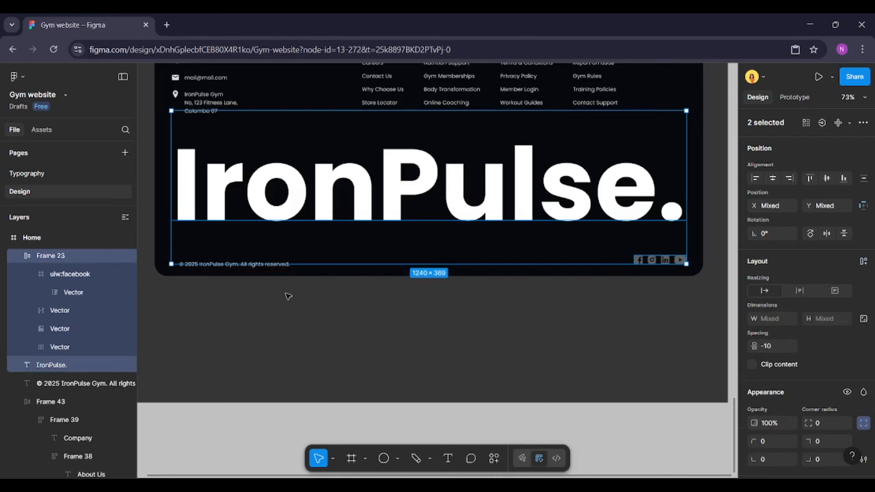
left_click(288, 296)
left_click(283, 264)
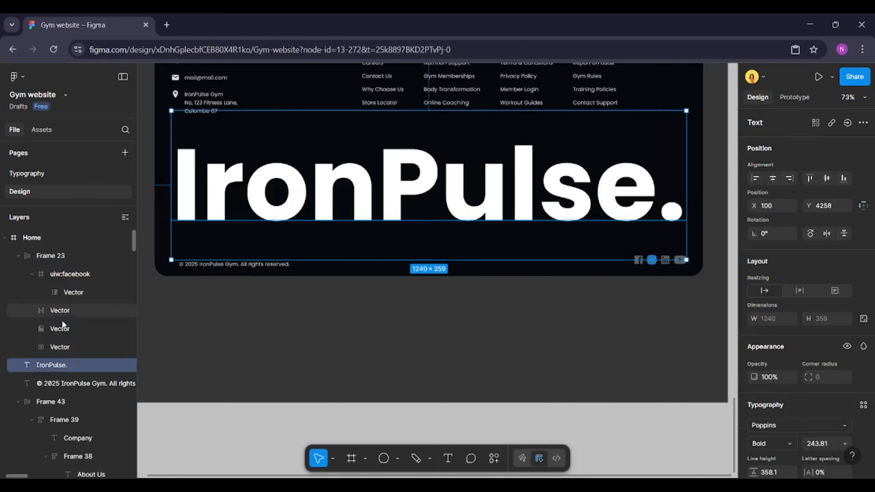
left_click(69, 384)
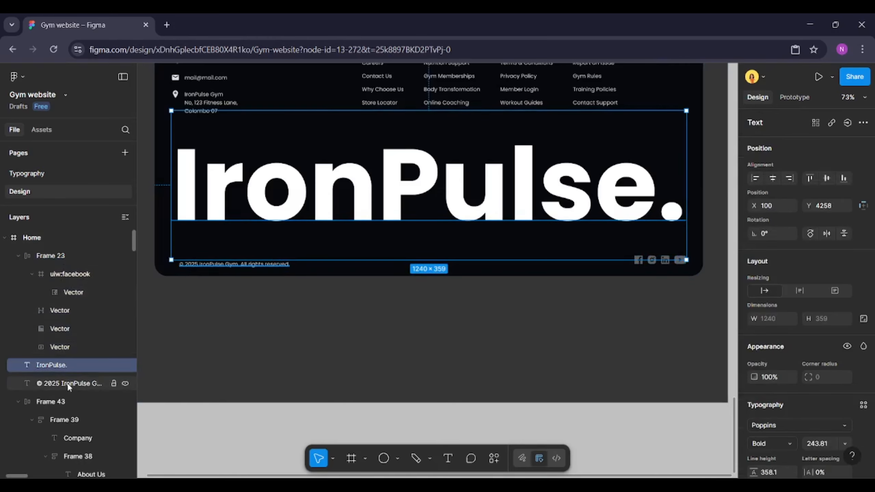
left_click(62, 256, "shift")
left_click(62, 257)
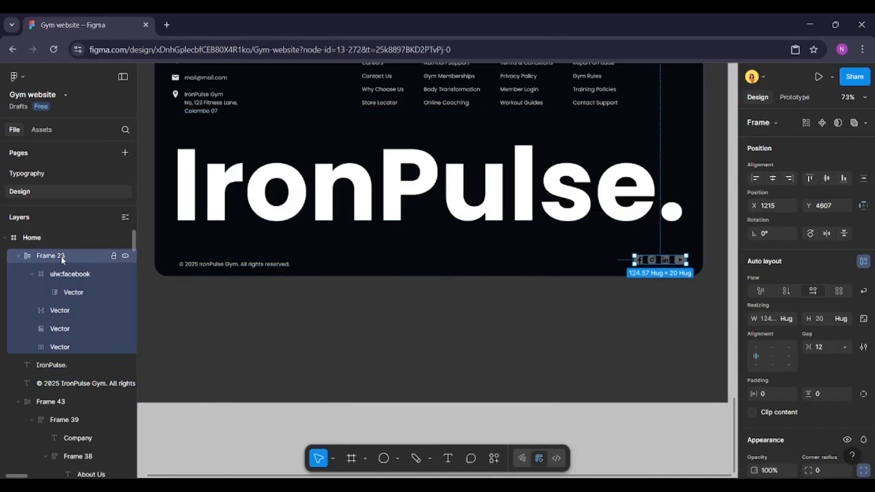
left_click(69, 383, "ctrl")
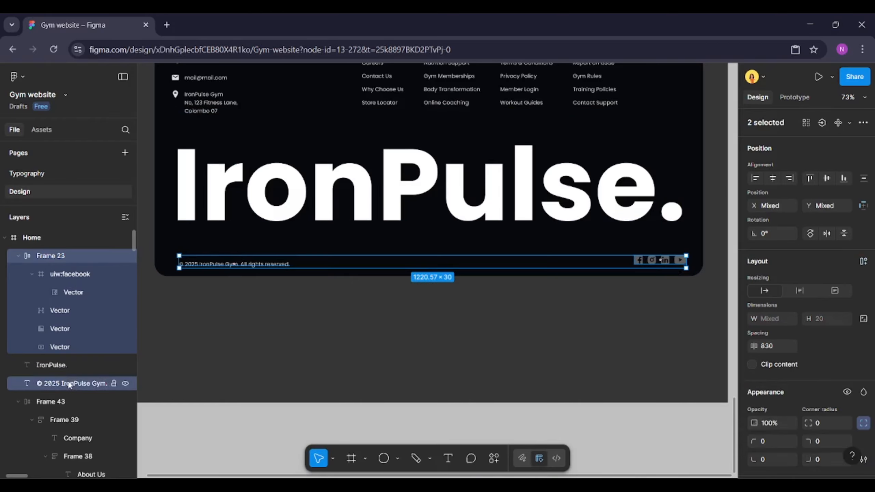
left_click(863, 262)
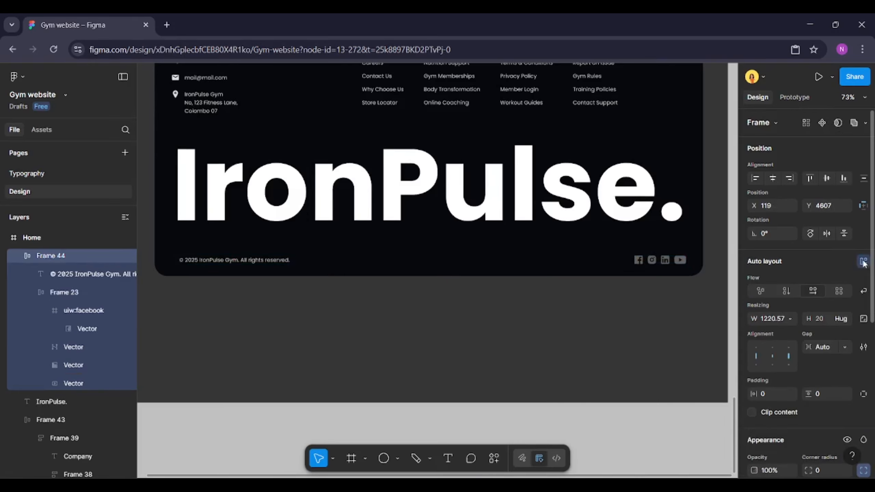
left_click(763, 354)
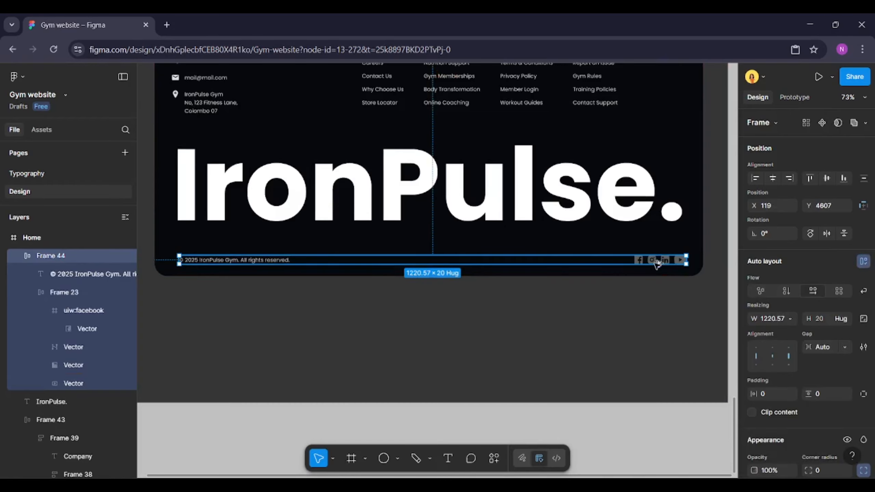
Stretch the bottom row frame to 1240 wide, starting at the footer content's left edge
left_click(263, 261)
left_click_drag(189, 346, 168, 338)
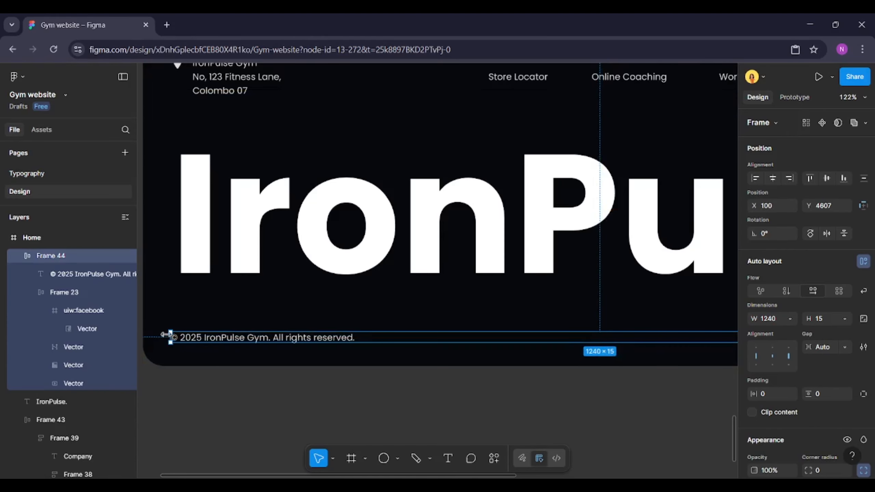
scroll(165, 334, "down", 5)
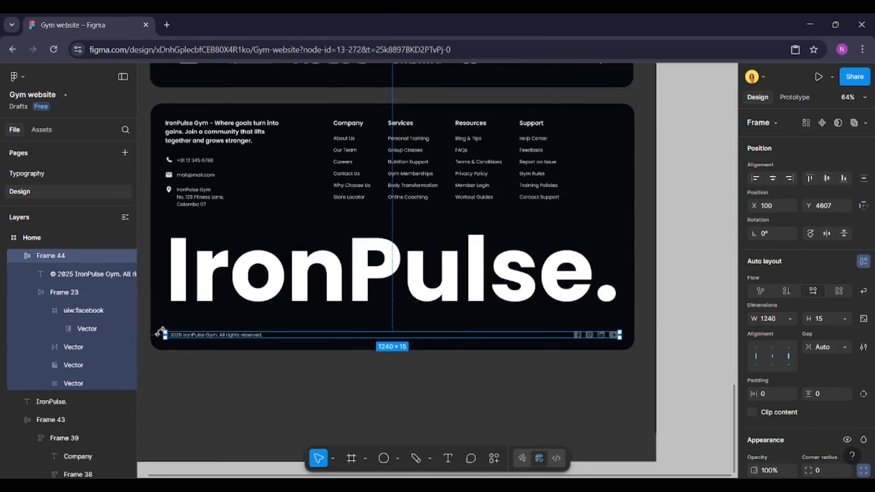
scroll(159, 329, "up", 2)
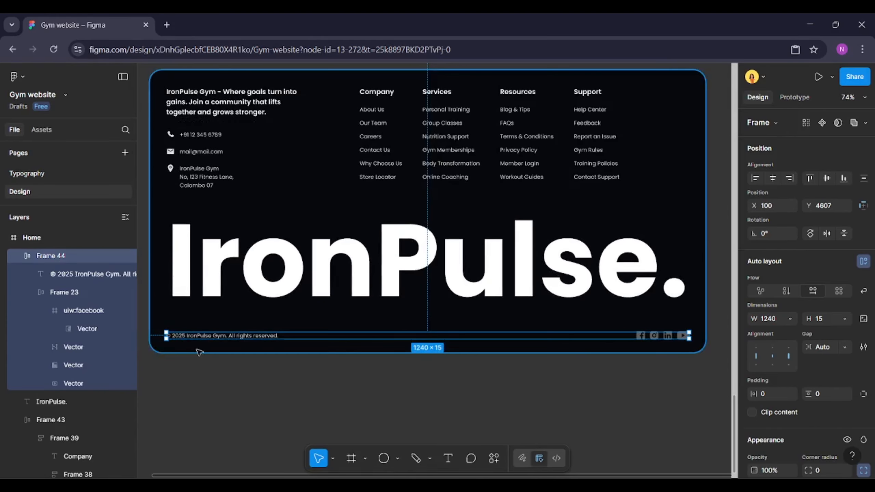
Set the gap between the footer's link columns to 120
left_click(231, 355)
left_click(258, 170)
scroll(219, 176, "up", 3)
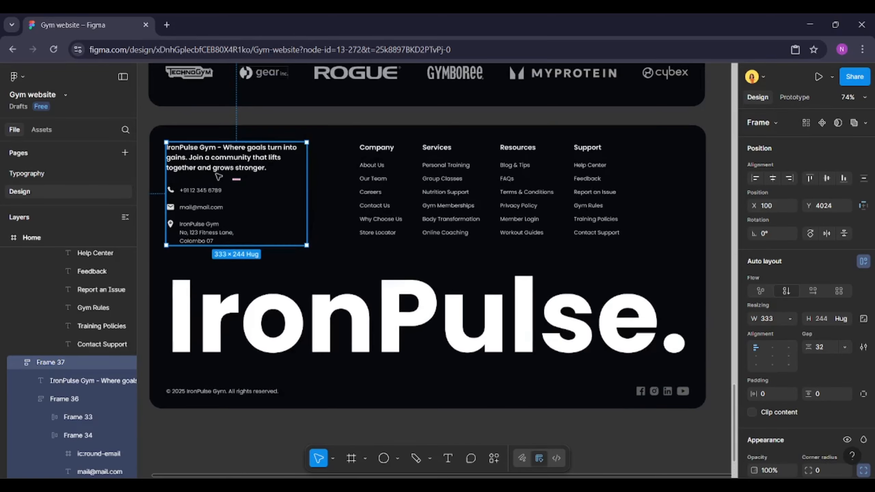
left_click(499, 214)
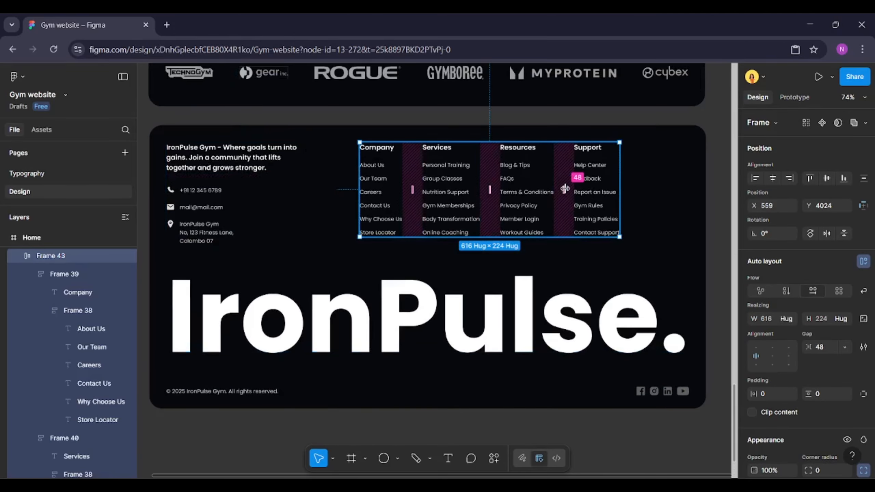
left_click_drag(569, 192, 595, 192)
left_click(831, 348)
type("12")
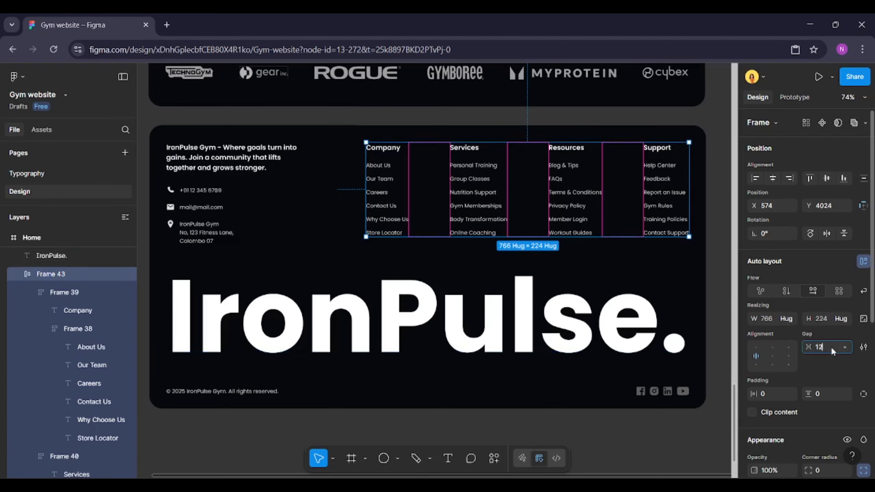
type("0")
key("Return")
Align the link columns' right edge with the IronPulse. wordmark's right edge
left_click_drag(579, 201, 535, 201)
left_click(659, 324, "shift")
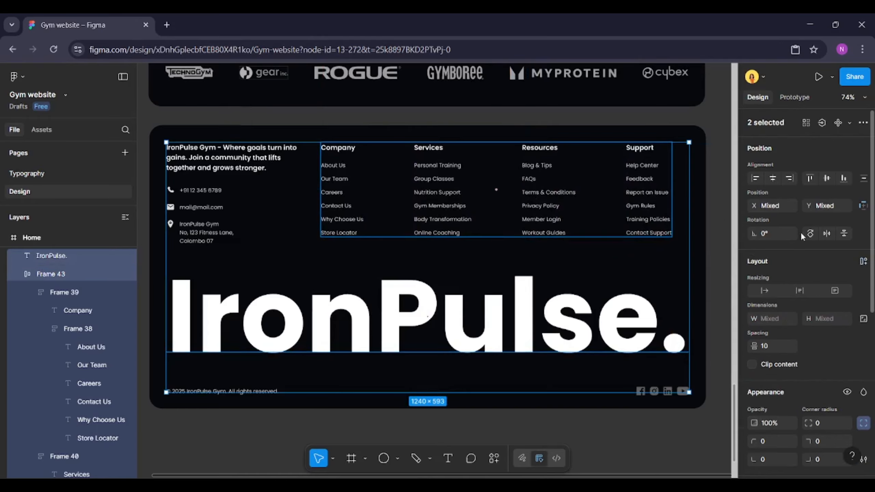
left_click(792, 178)
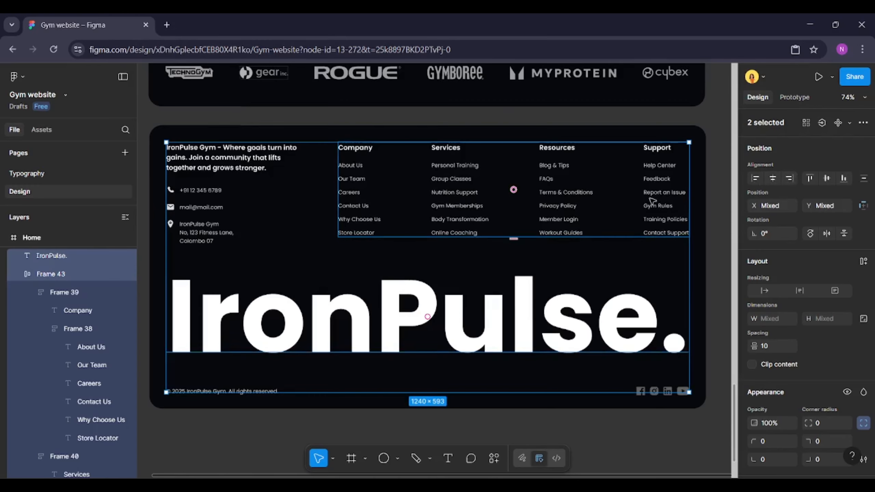
left_click(651, 199)
key("alt")
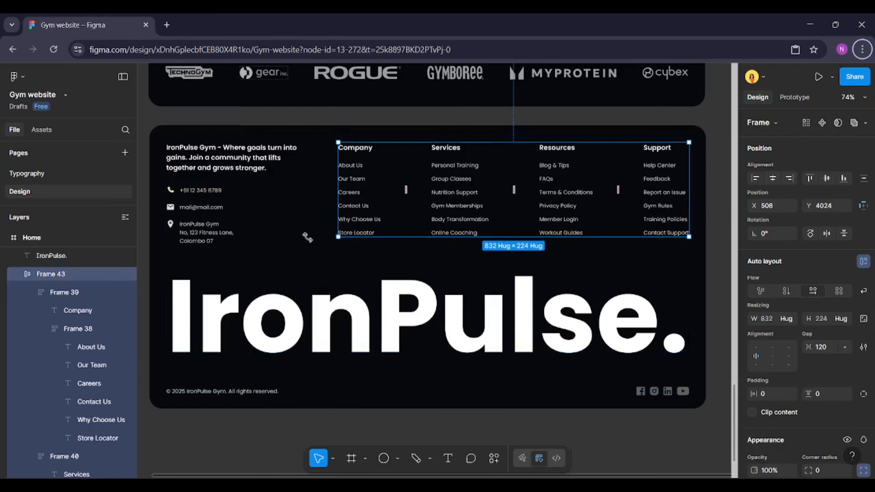
left_click(145, 219)
scroll(312, 279, "down", 2)
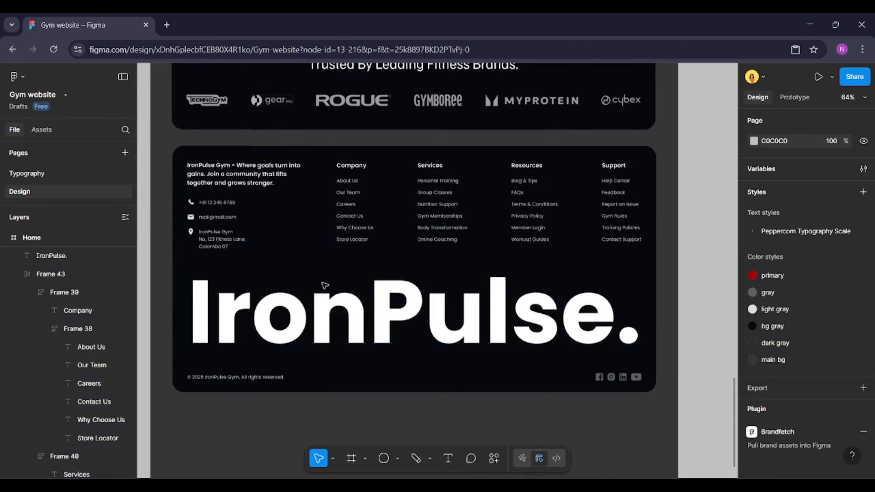
Set the tagline column's gap between tagline and contact rows to 24
left_click(276, 220)
left_click(365, 195, "shift")
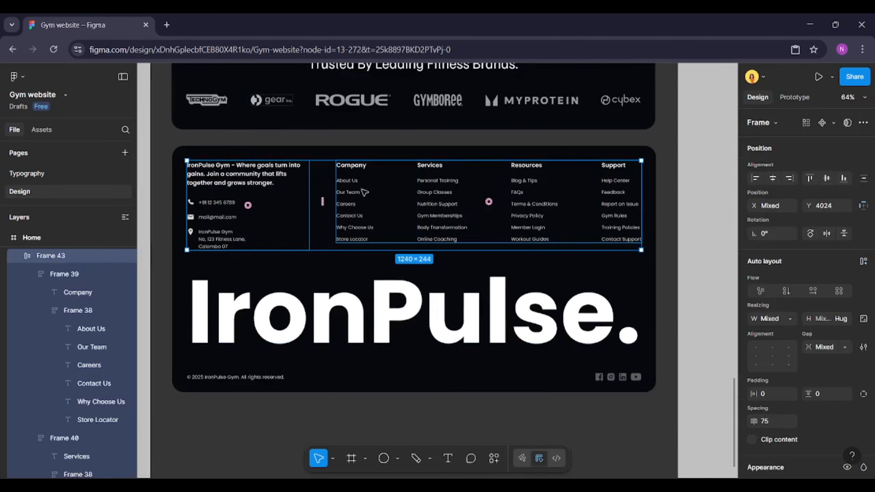
key("alt")
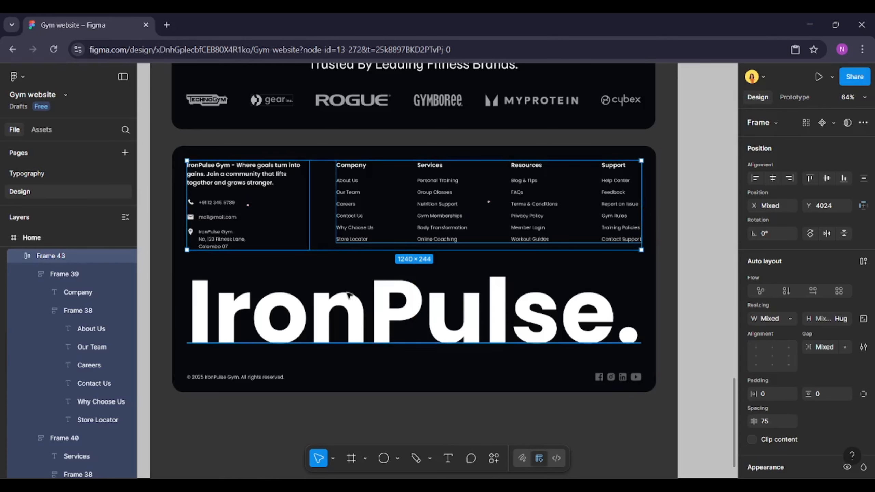
left_click(348, 306)
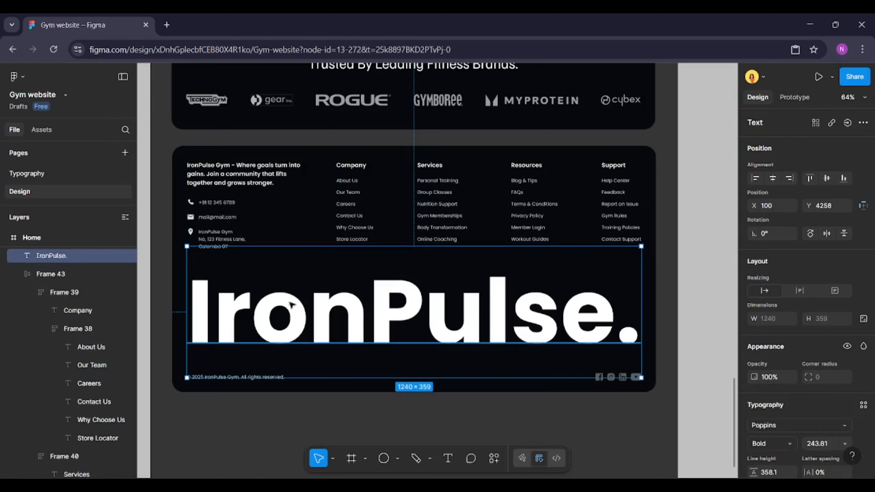
left_click(229, 231)
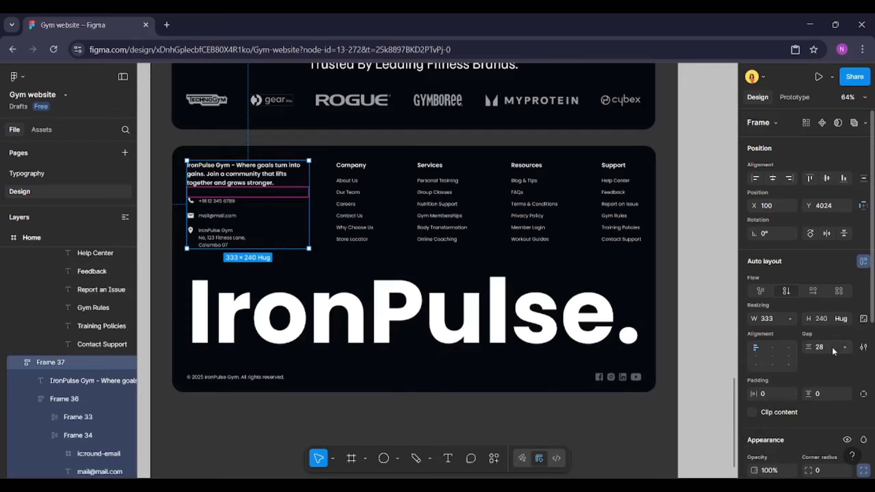
left_click(833, 348)
type("24")
key("Return")
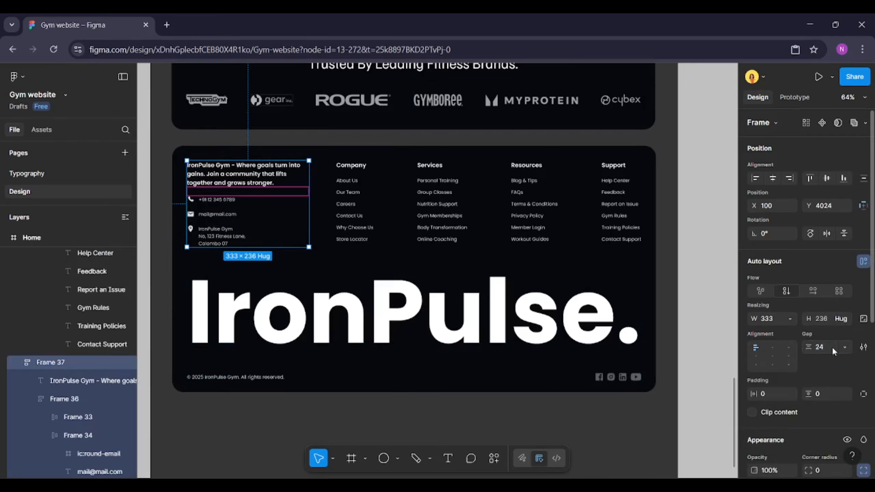
Group the tagline column and the link columns into one top row group
left_click(266, 311)
left_click(381, 228)
left_click(384, 218)
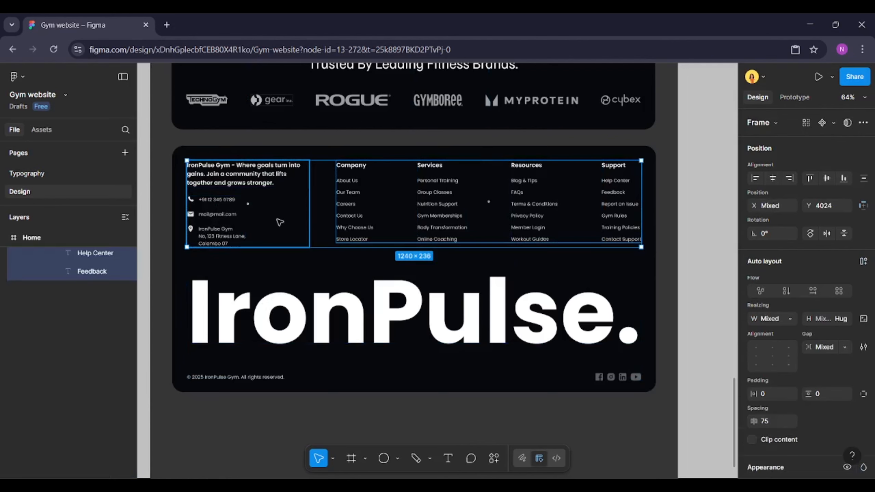
right_click(384, 215)
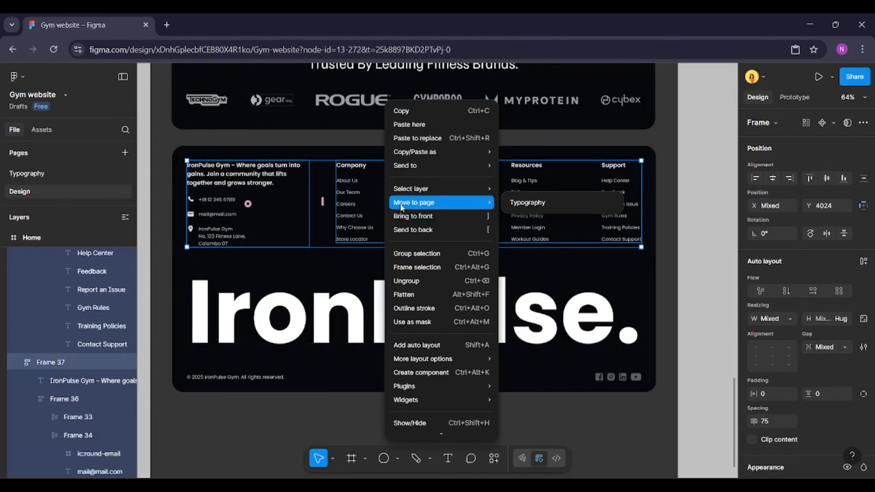
left_click(404, 254)
Tidy up the top row group, the wordmark and the bottom row with vertical spacing 0
left_click(374, 293, "shift")
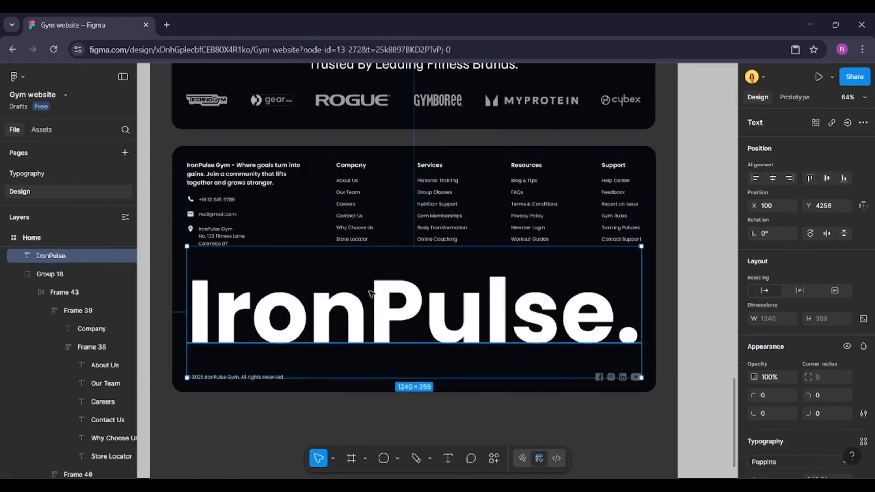
left_click(276, 377, "shift")
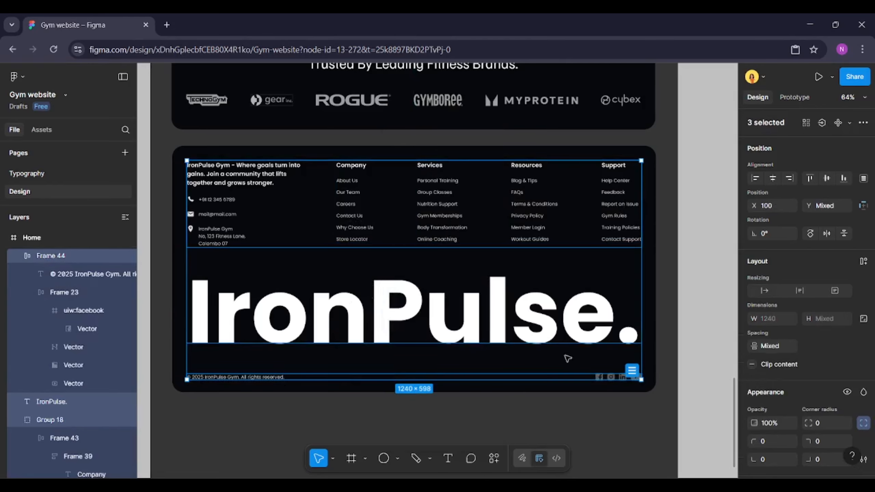
left_click(632, 372)
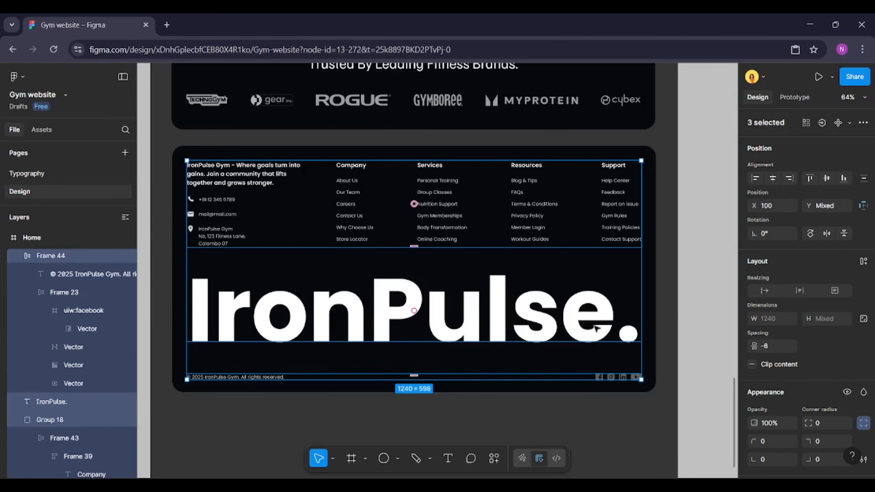
left_click(780, 348)
key("Up")
key("Up")
key("Up")
key("Up")
key("Up")
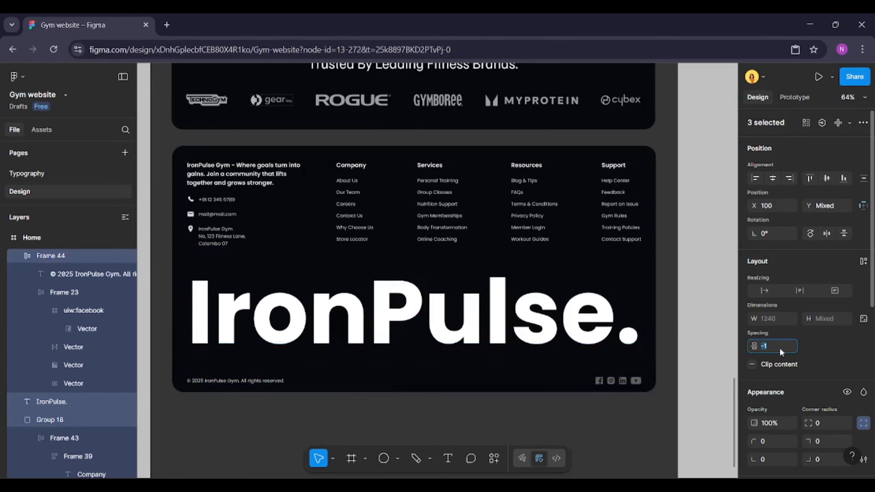
key("Up")
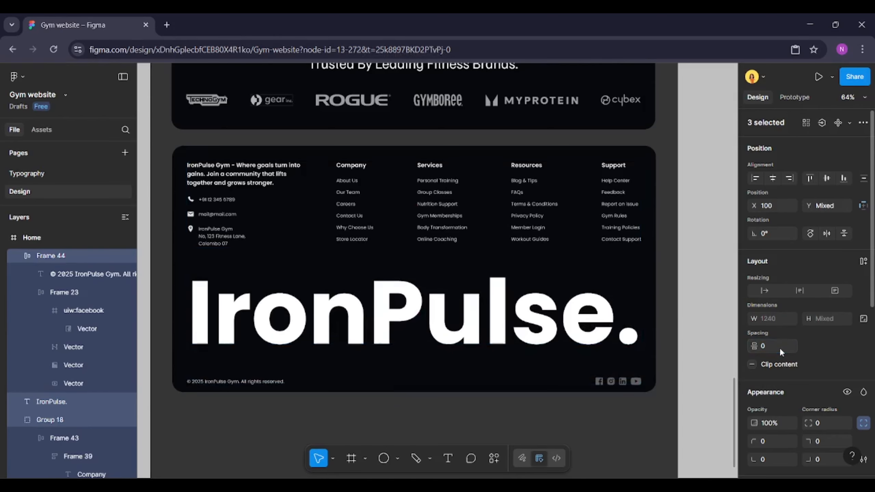
key("Return")
Group the top row, the IronPulse. wordmark and the bottom row into one content group
left_click(654, 311)
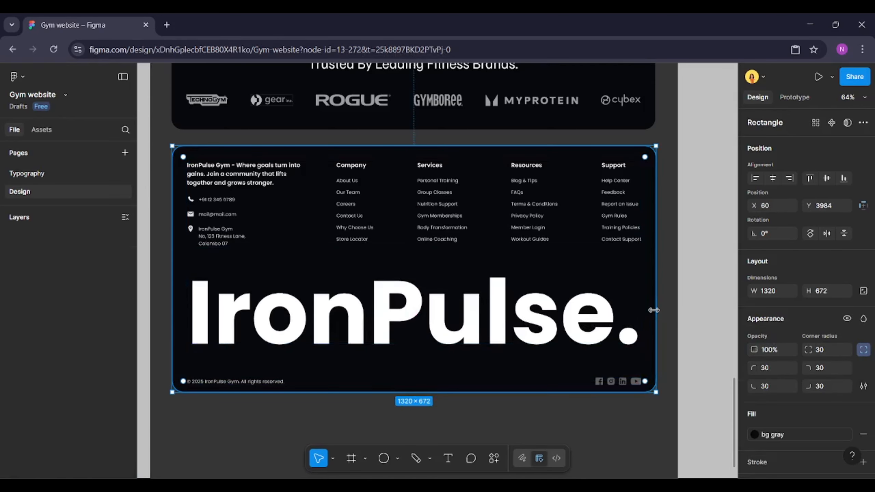
left_click(603, 304)
left_click(585, 228, "shift")
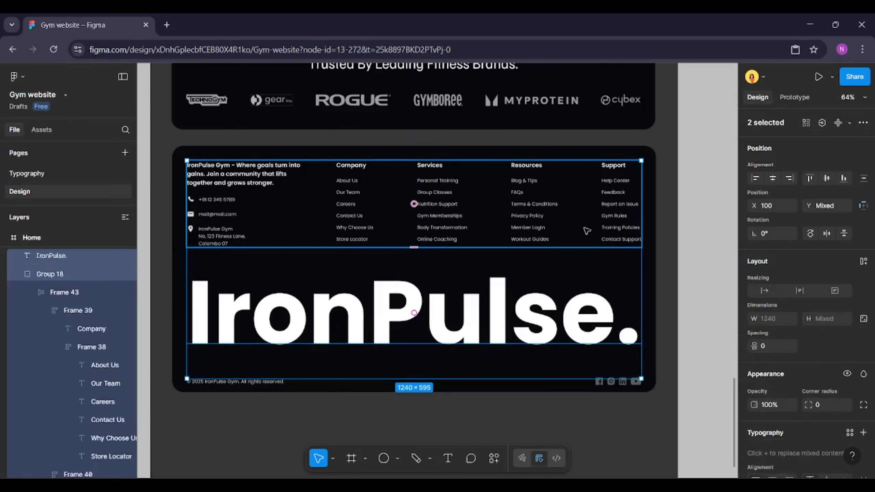
left_click(629, 383, "shift")
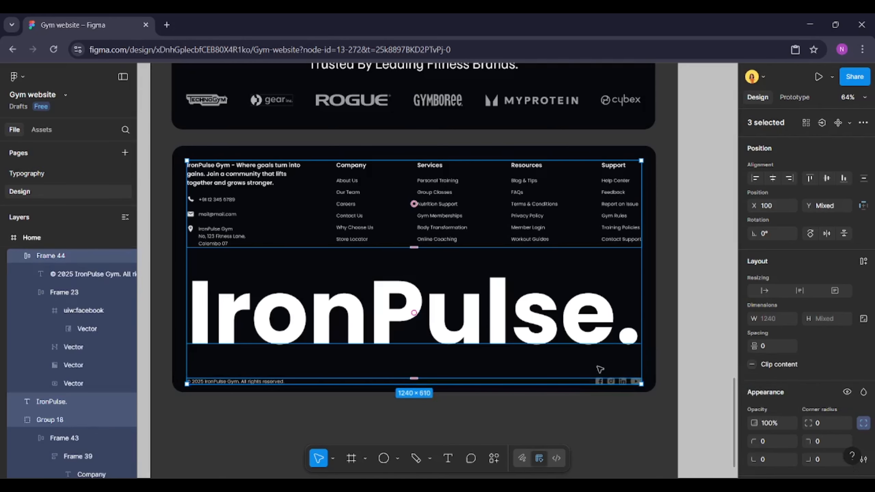
right_click(562, 340)
left_click(580, 255)
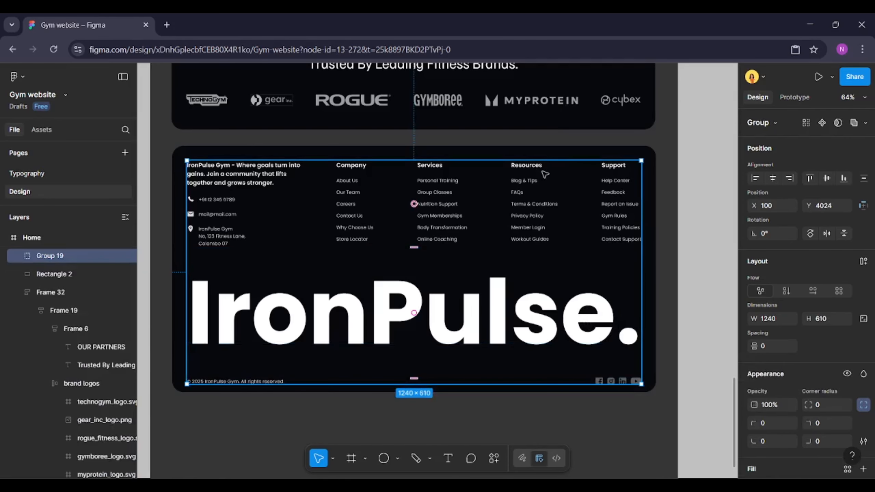
Wrap the footer background and content group in a vertical auto layout frame with padding 40, hugging its content height
left_click(547, 155, "shift")
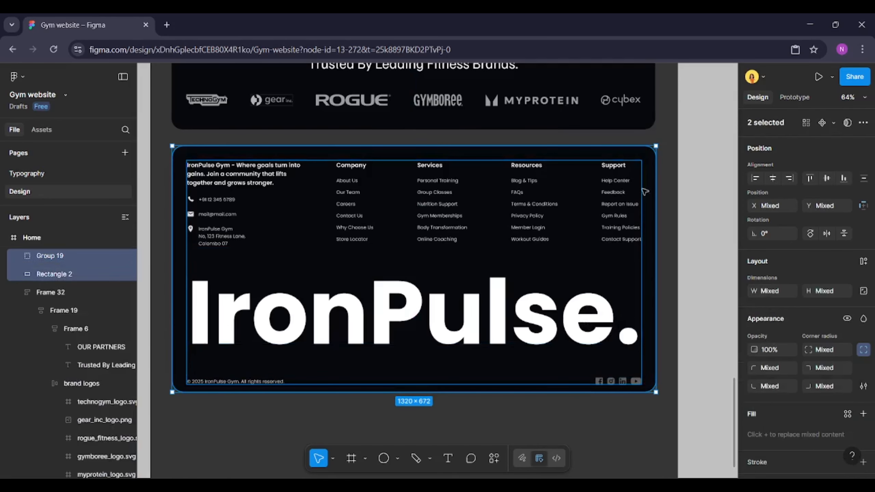
left_click(863, 262)
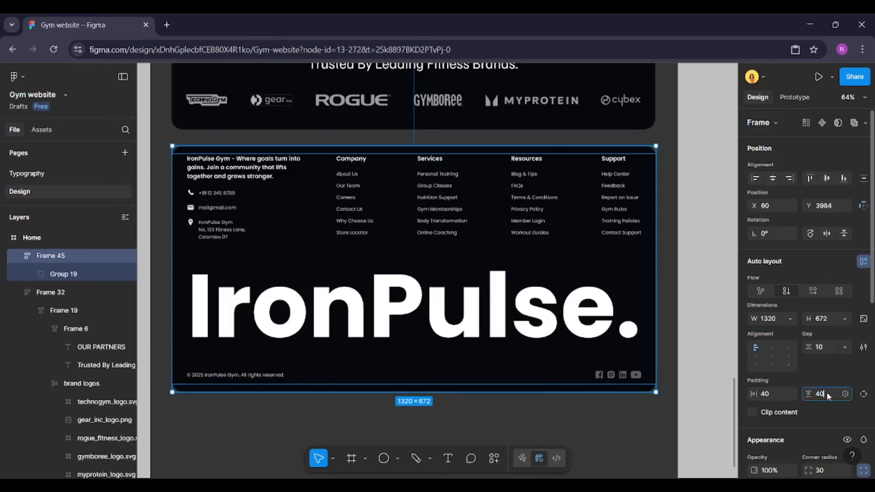
key("Return")
left_click(844, 318)
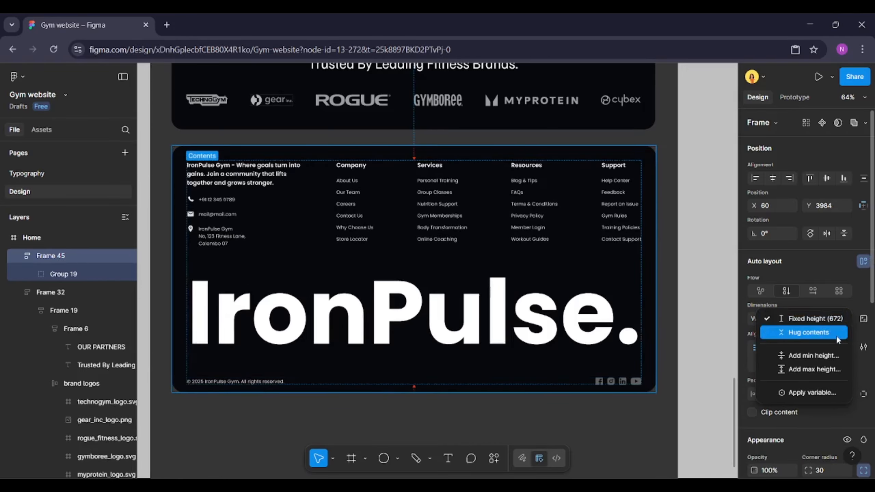
left_click(837, 333)
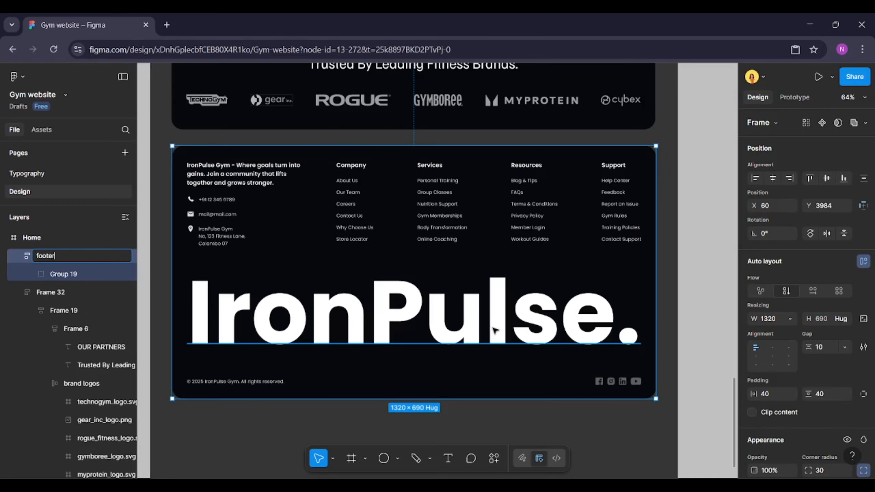
Rename the new auto layout frame as footer
key("Return")
scroll(495, 330, "down", 5)
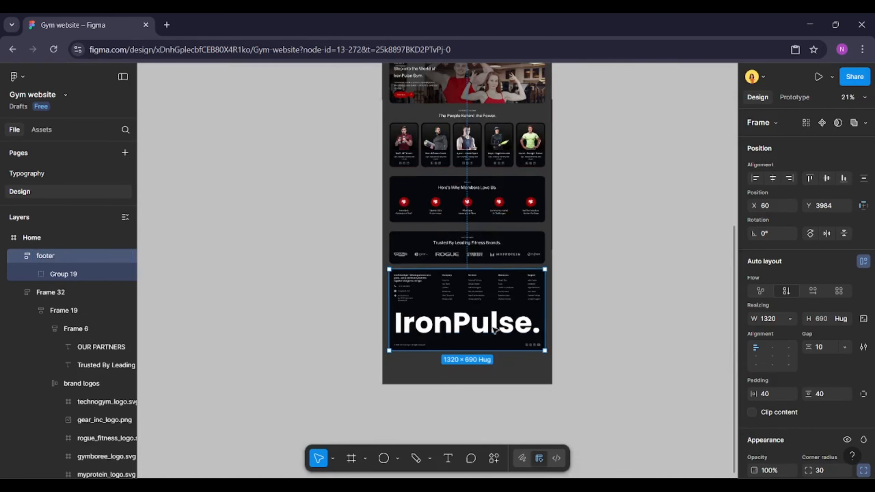
left_click(576, 274)
Group the navigation bar and the hero section together at the top of the Home page
scroll(580, 269, "up", 10)
scroll(554, 292, "up", 2)
scroll(555, 291, "up", 6)
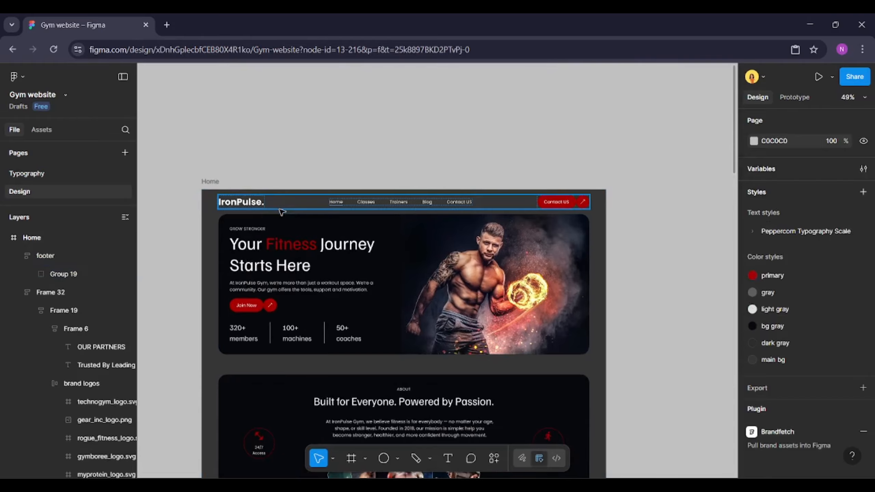
left_click(276, 206)
left_click(271, 236, "shift")
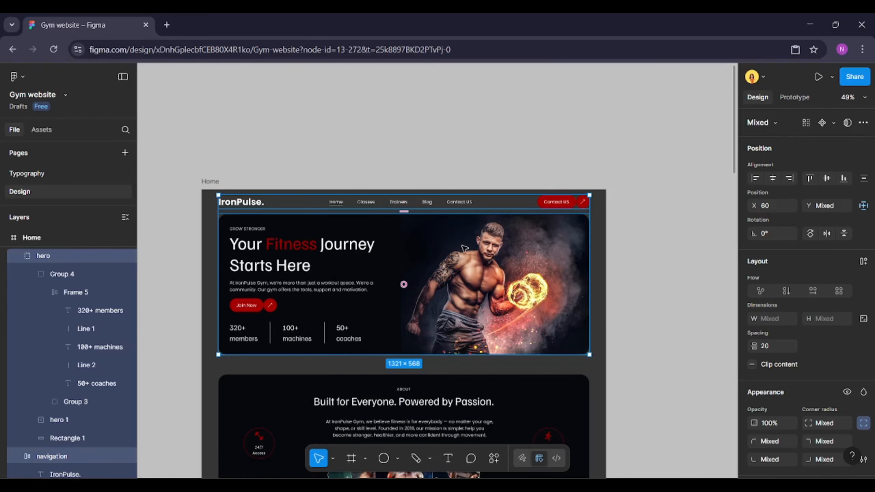
scroll(464, 248, "up", 1)
right_click(435, 251)
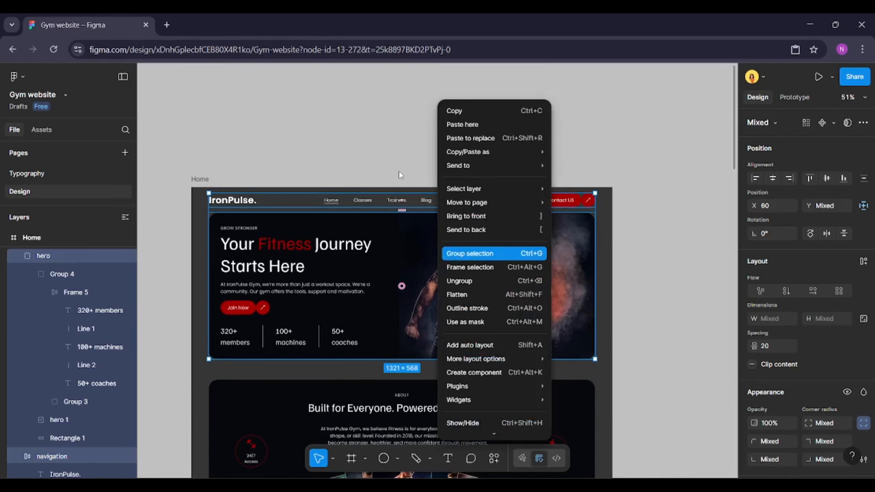
key("ctrl+g")
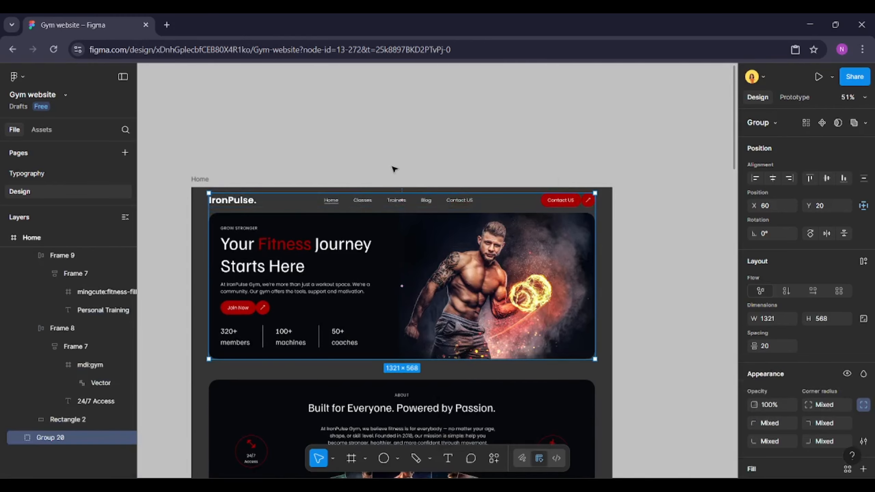
Apply vertical auto layout to the Home frame and set its horizontal padding to 60
left_click(395, 169)
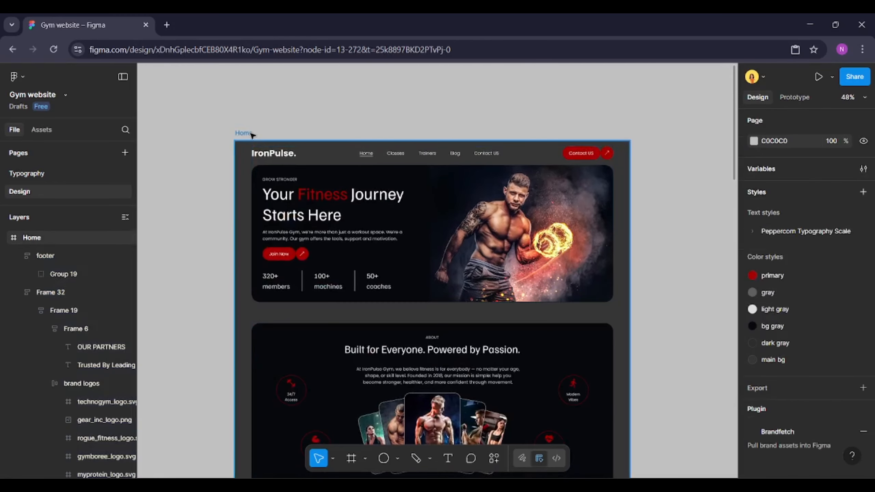
left_click(252, 135)
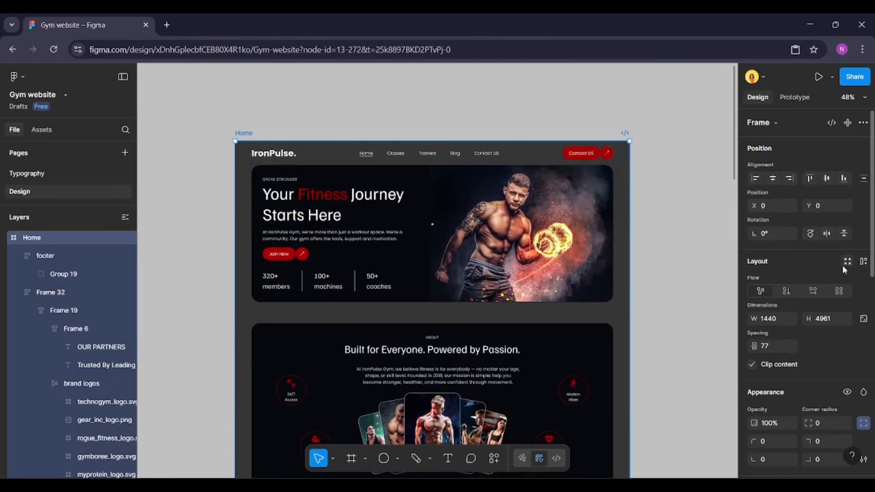
left_click(864, 262)
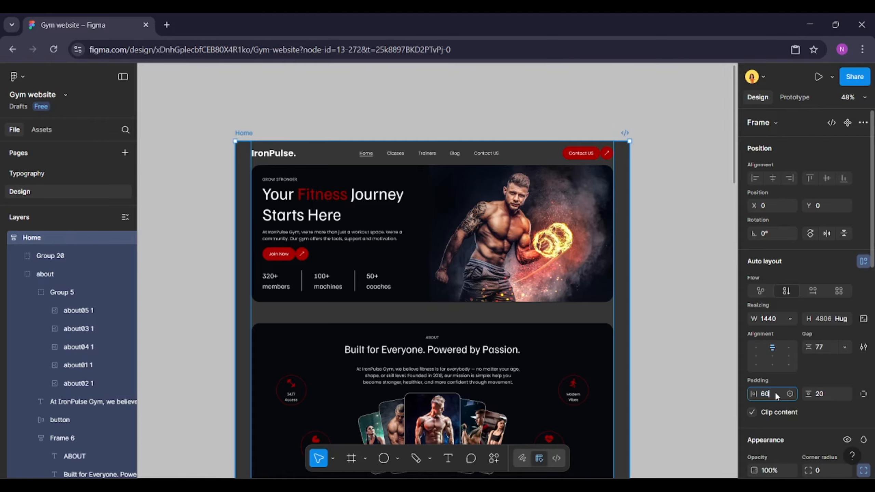
key("Return")
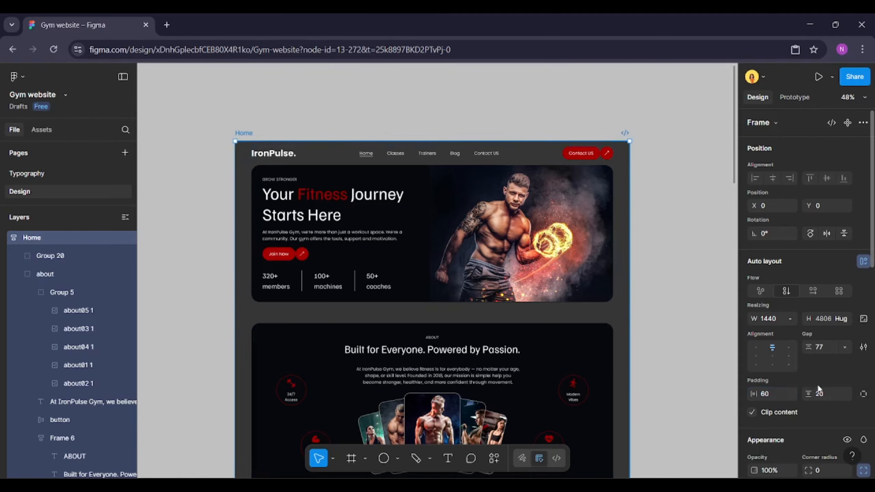
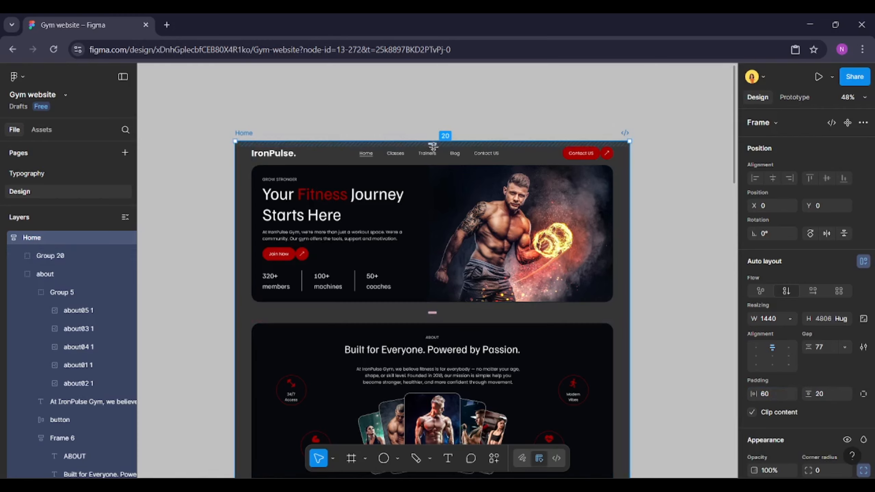
scroll(548, 352, "down", 20)
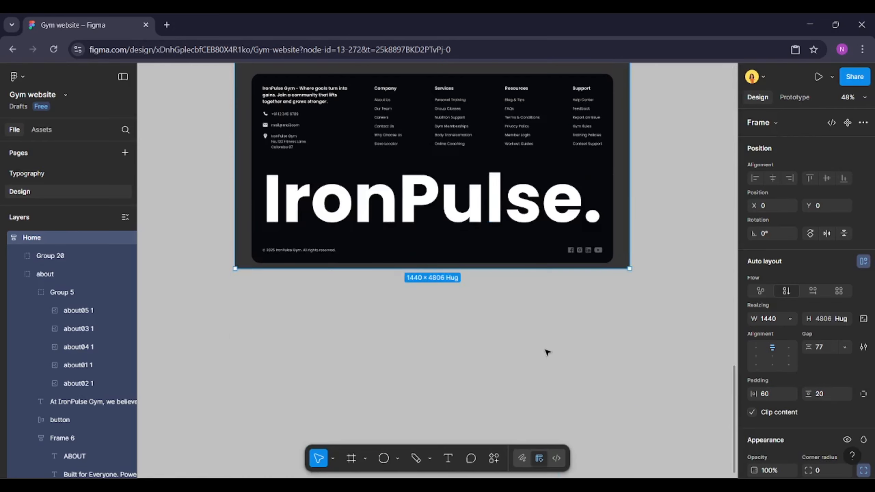
scroll(548, 352, "down", 1)
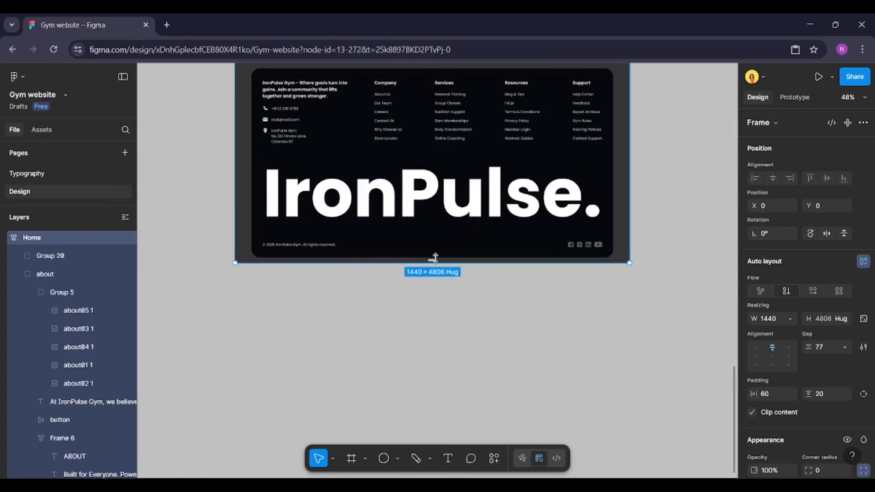
scroll(434, 257, "up", 6)
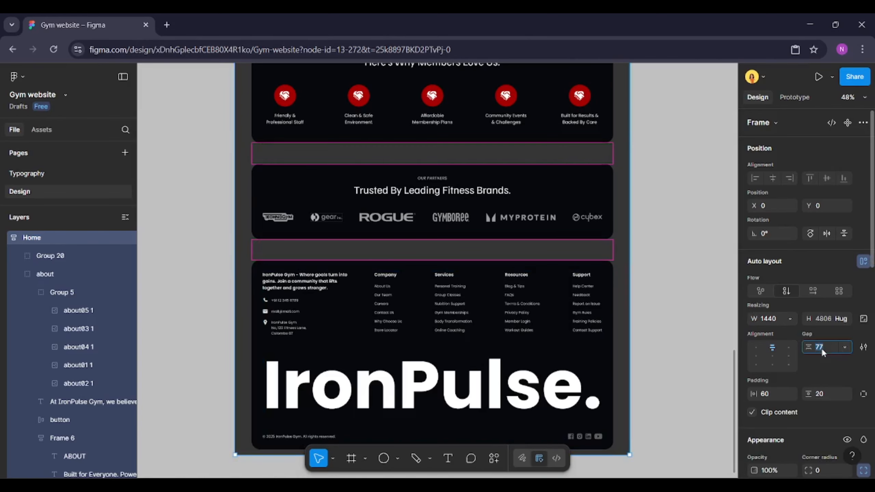
key("Return")
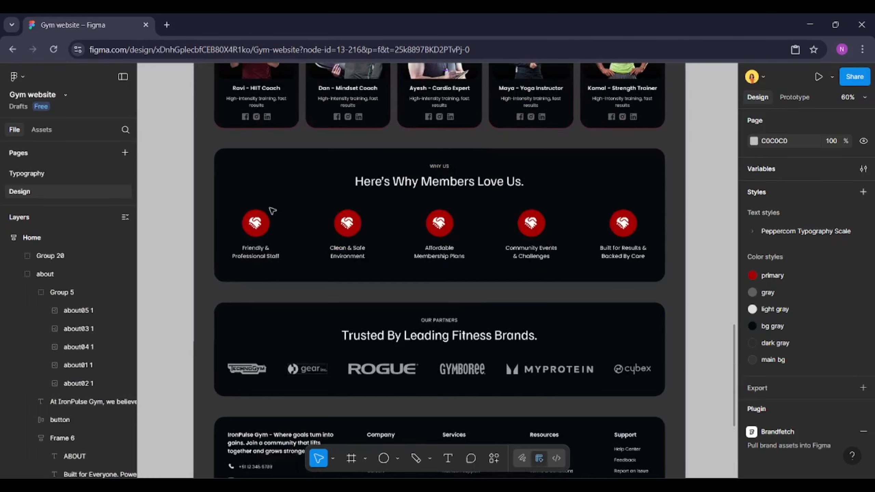
scroll(271, 208, "up", 1)
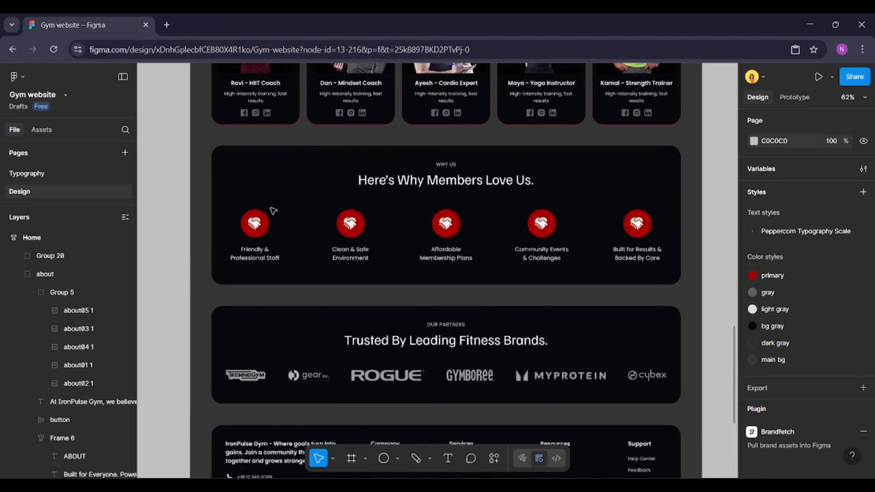
scroll(413, 236, "up", 1)
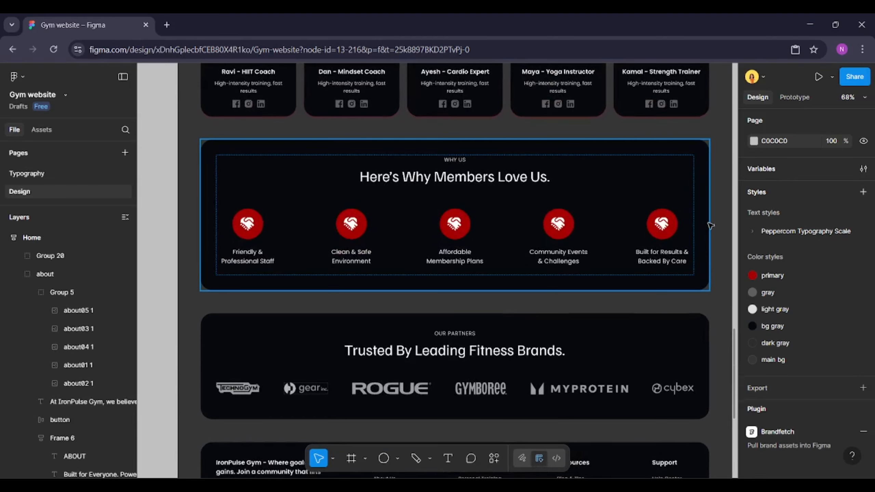
Open the Iconify plugin, search for clean icons, and place a broom-wipe icon onto the canvas
left_click(490, 463)
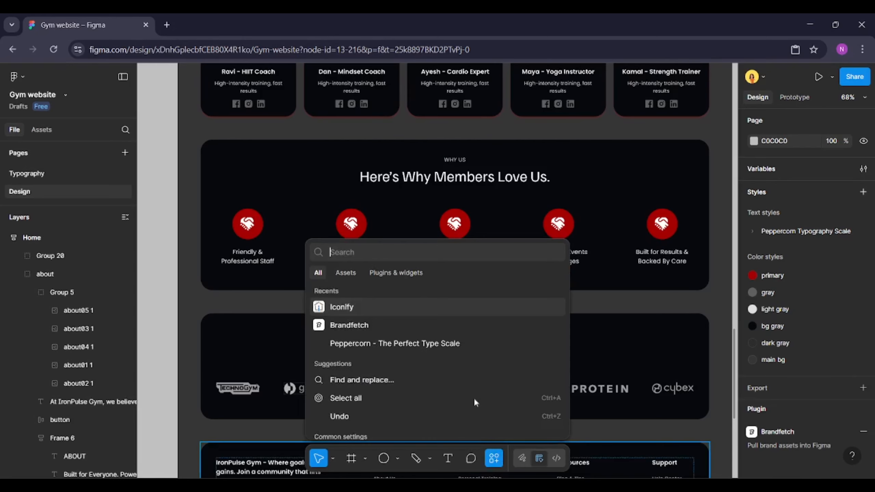
left_click(403, 301)
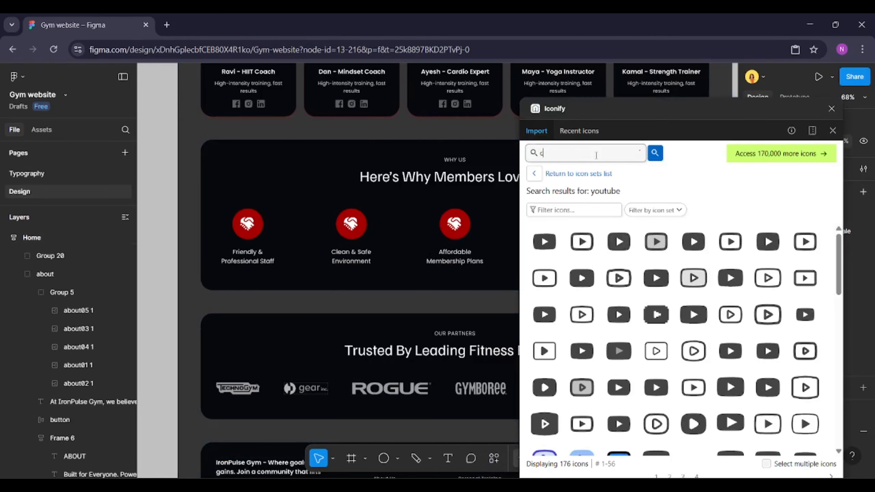
left_click(597, 155)
type("clean")
key("Return")
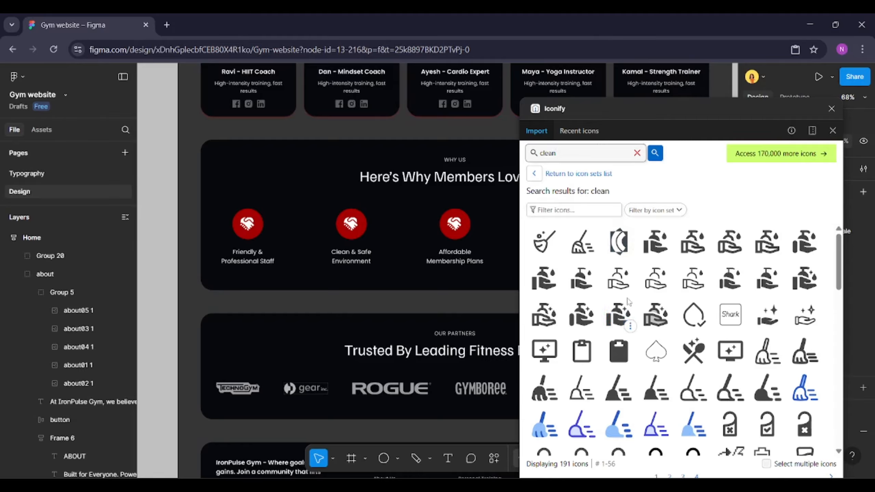
scroll(627, 301, "down", 2)
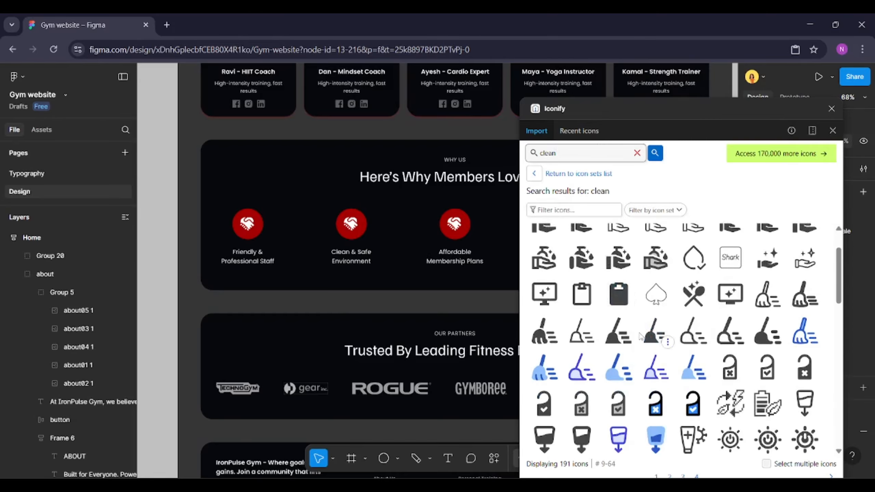
left_click_drag(541, 338, 157, 224)
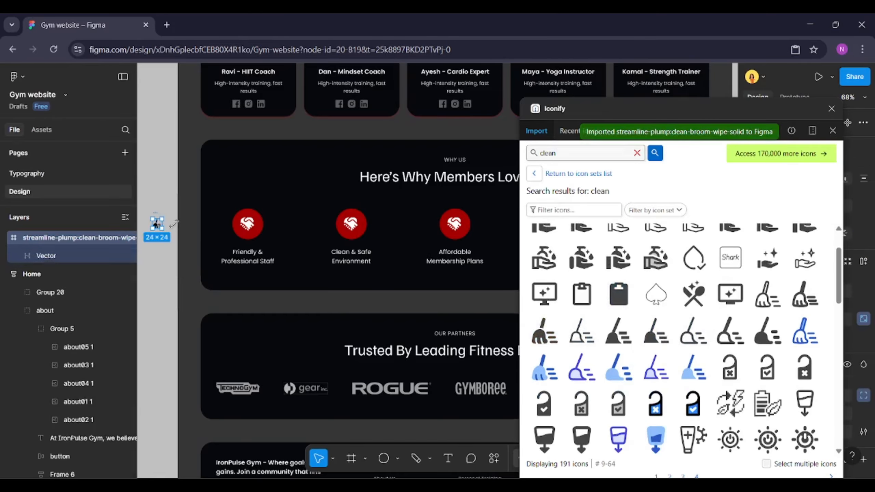
Search Iconify for money icons and place a hand-holding-money icon onto the canvas
left_click(580, 156)
type("money")
key("Return")
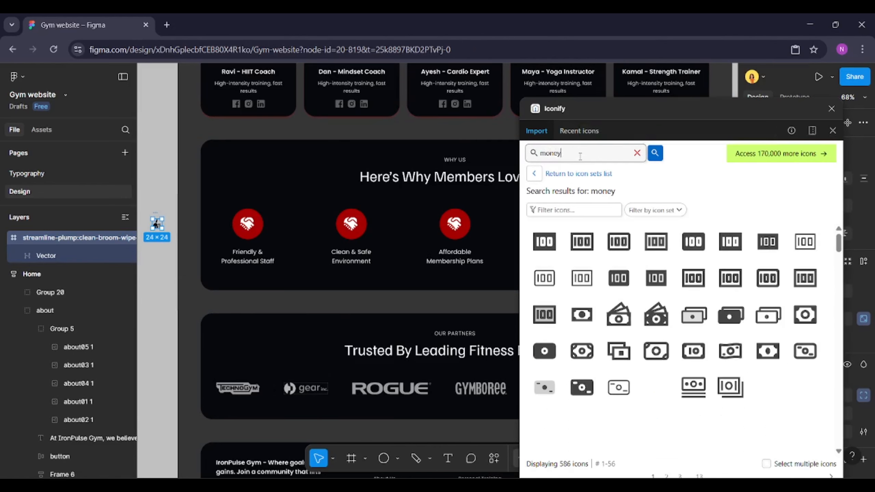
scroll(669, 367, "down", 7)
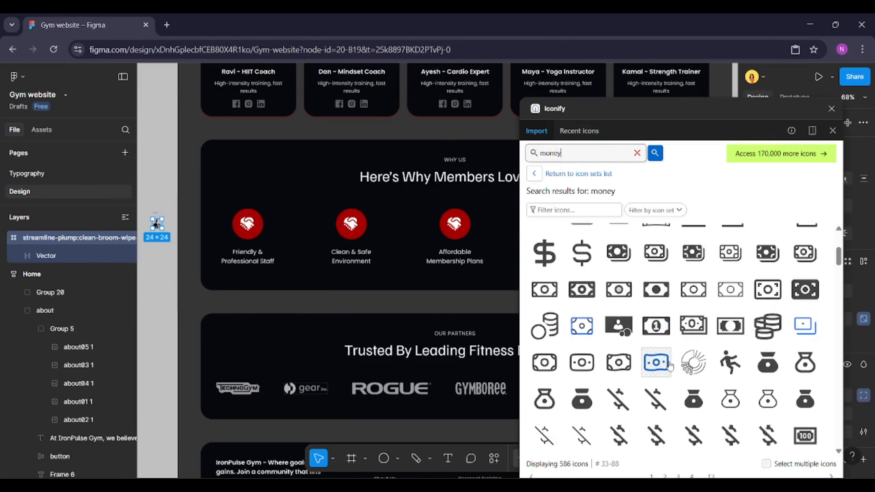
scroll(669, 365, "down", 9)
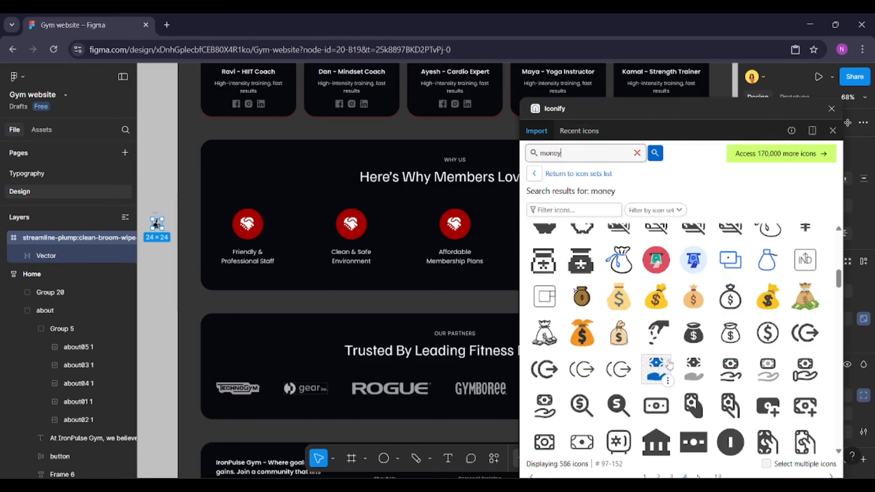
left_click_drag(656, 312, 162, 266)
Search Iconify for fitness icons and place a heart-pulse fitness icon onto the canvas
scroll(161, 263, "down", 4)
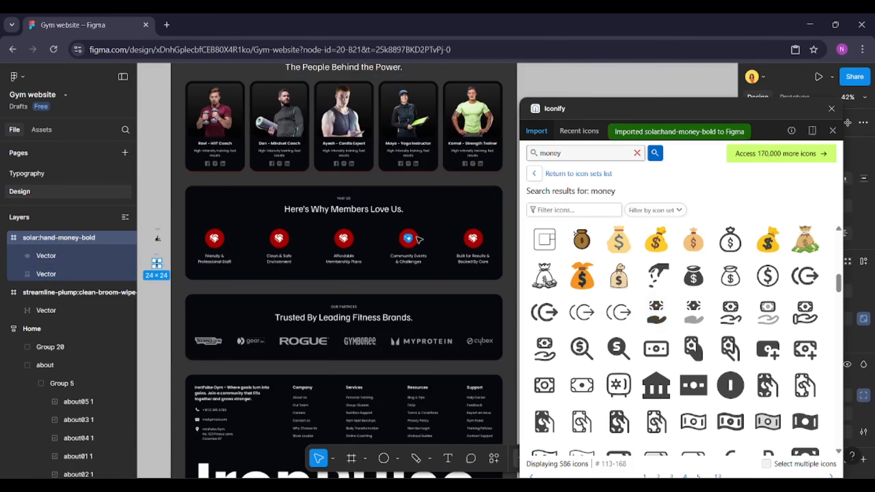
scroll(426, 241, "up", 5)
scroll(376, 247, "down", 2)
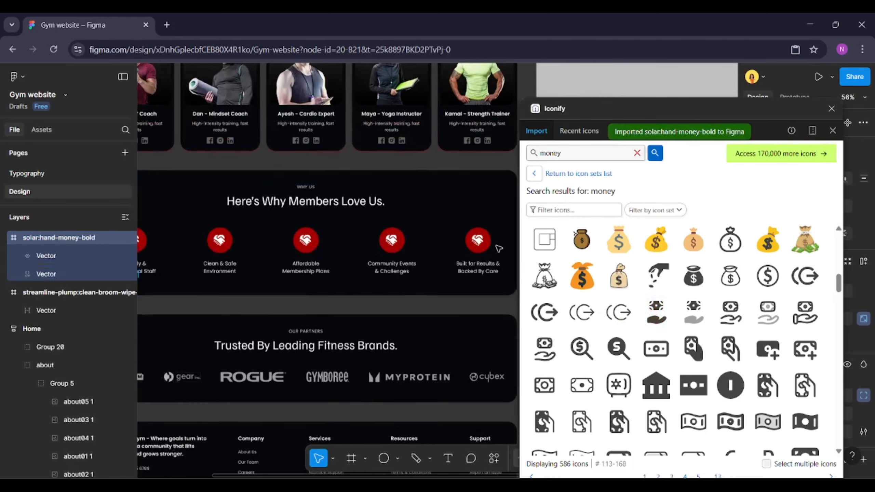
left_click(566, 149)
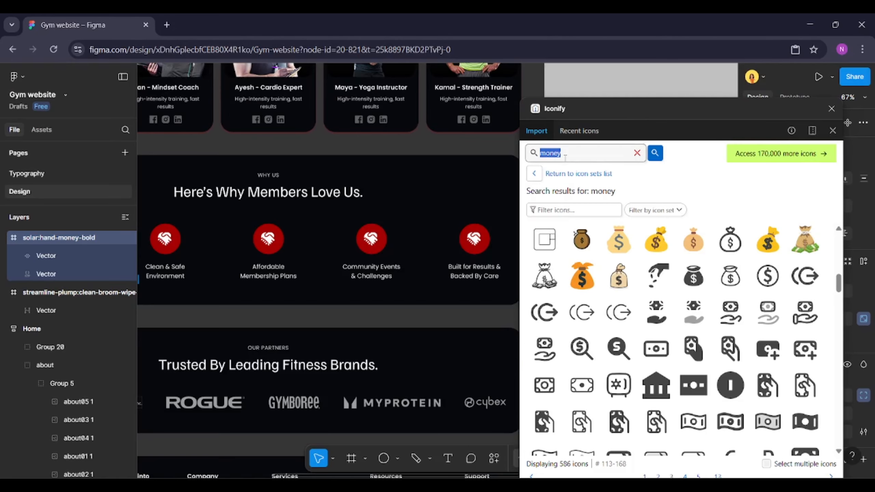
type("fitness")
key("Return")
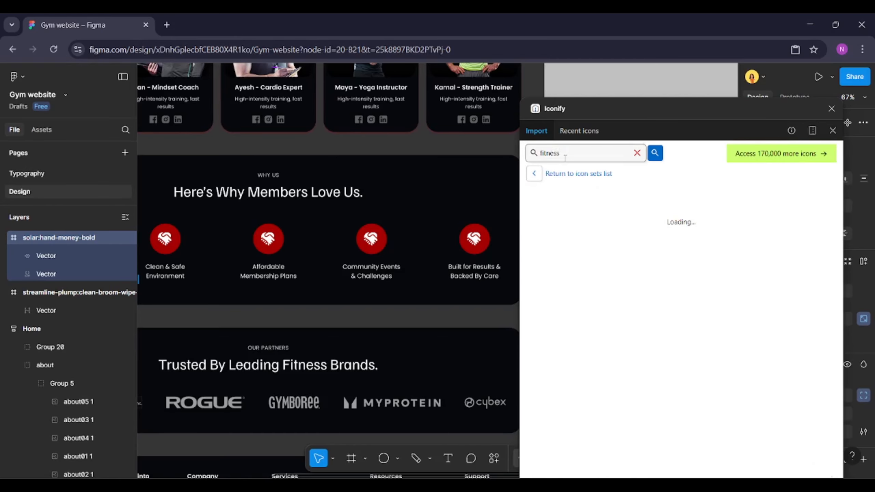
scroll(654, 288, "down", 1)
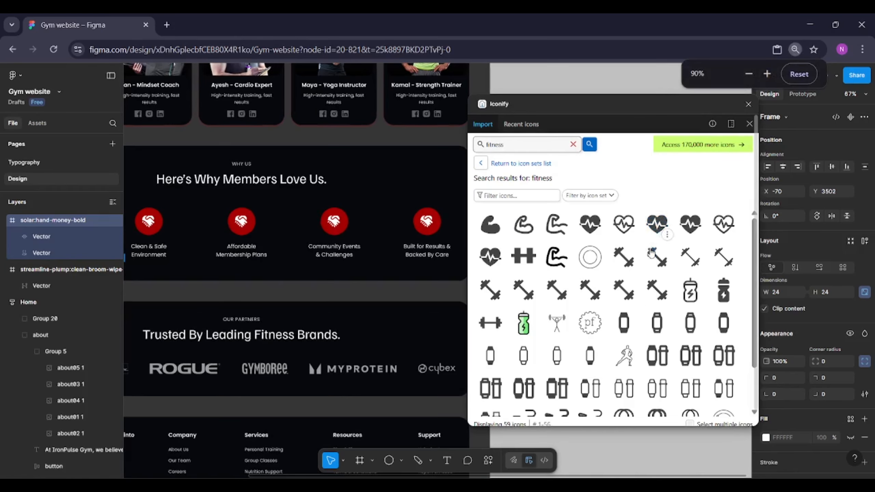
left_click(799, 74)
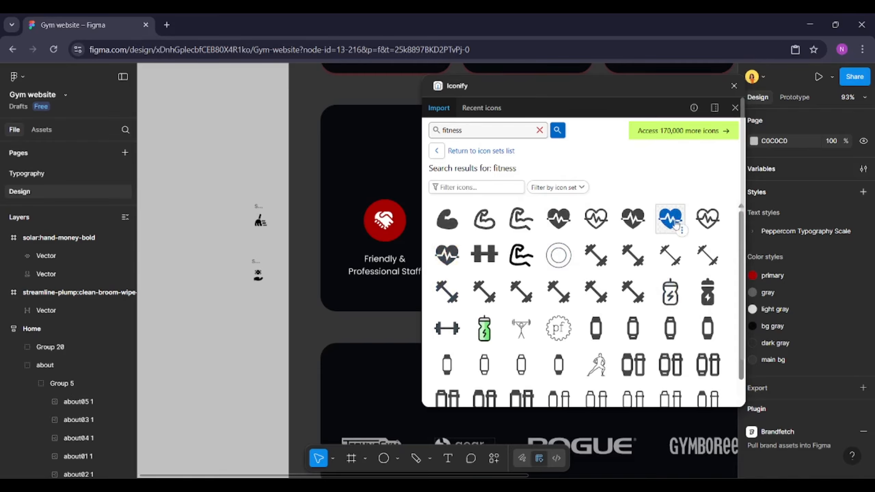
left_click_drag(675, 224, 268, 306)
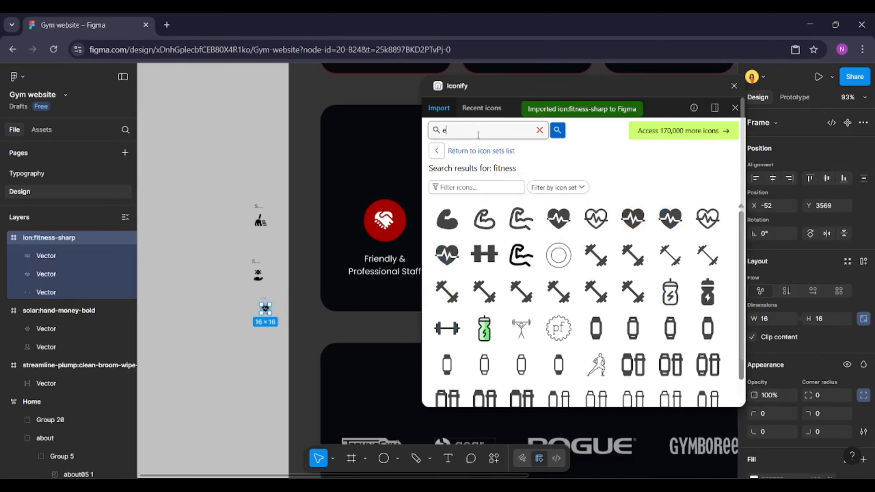
Search Iconify for event icons, place a calendar event icon on the canvas, and close the plugin
type("vent")
key("Return")
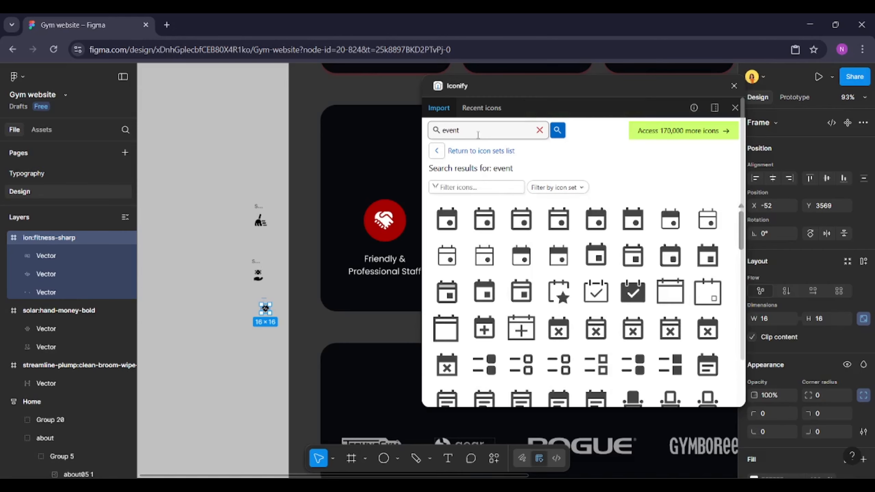
scroll(615, 320, "down", 15)
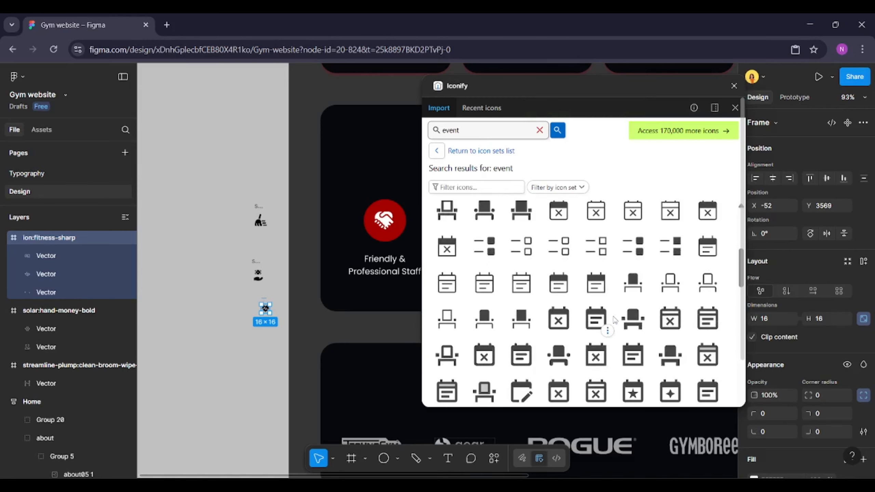
scroll(615, 320, "down", 5)
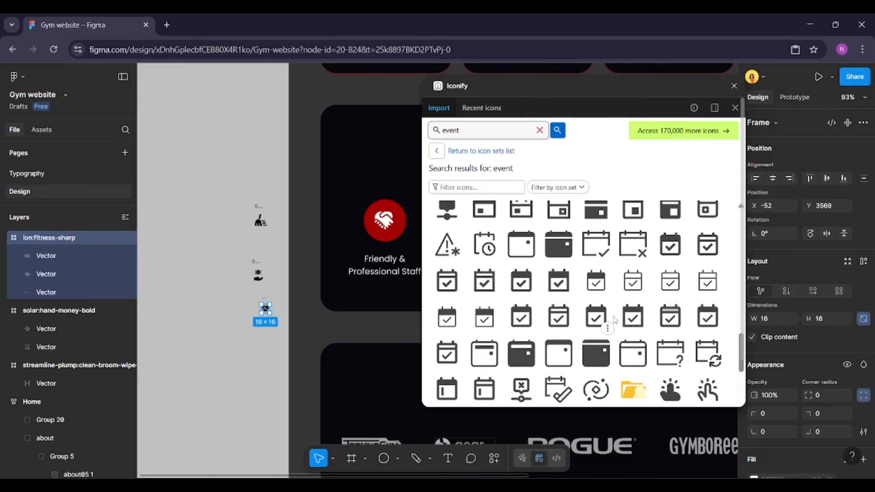
scroll(562, 248, "up", 15)
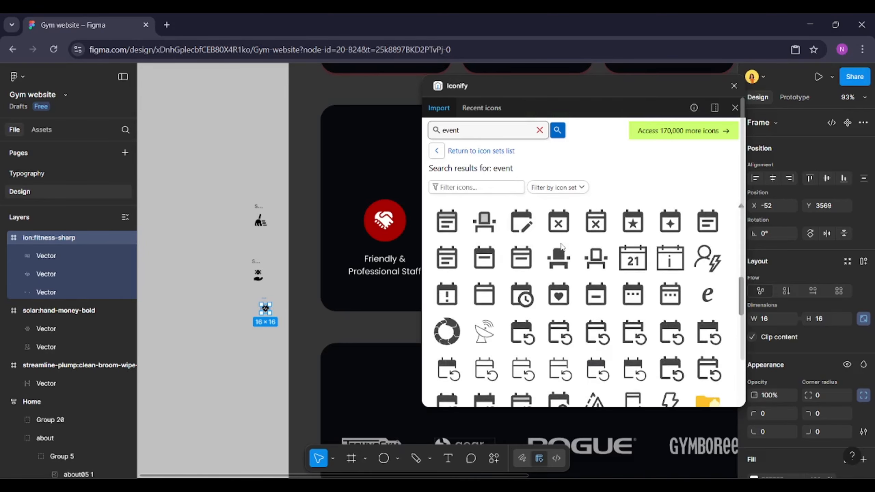
scroll(557, 247, "up", 1)
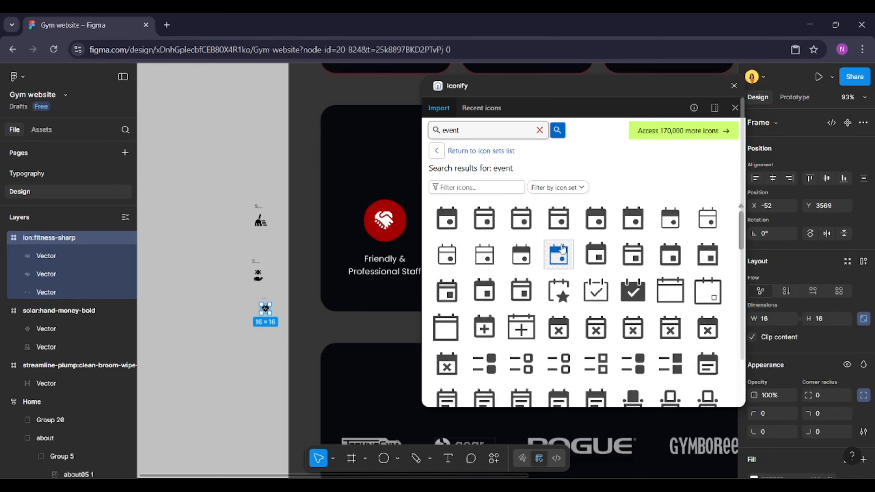
left_click_drag(633, 291, 271, 350)
left_click(736, 107)
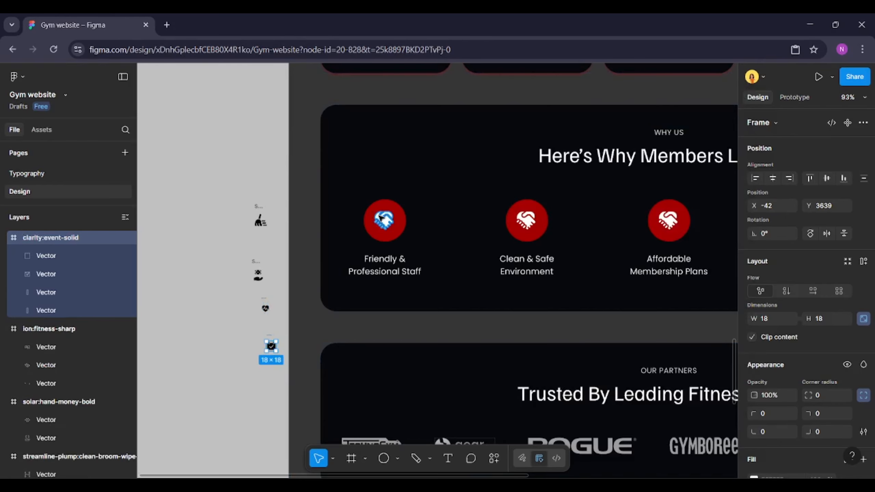
Set the four imported icons' width to 48 to match the handshake icon in the Why Us cards
left_click(383, 219, "ctrl")
left_click(96, 313)
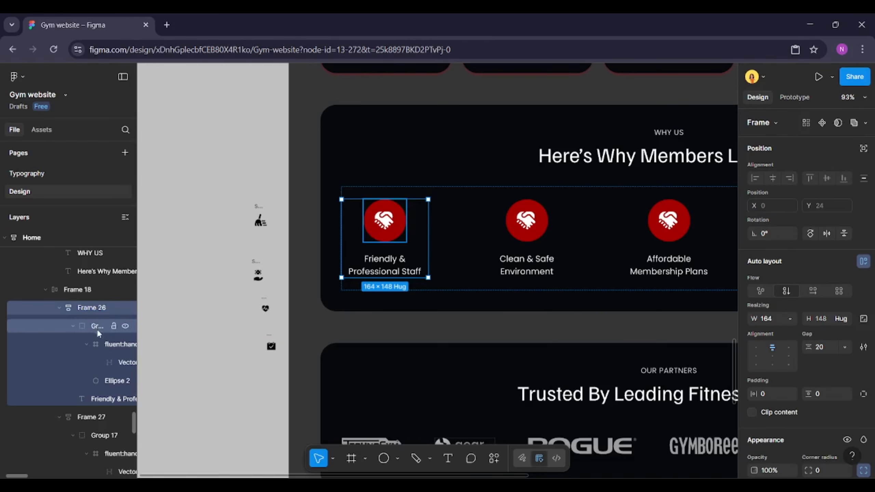
left_click(98, 331)
left_click(99, 343)
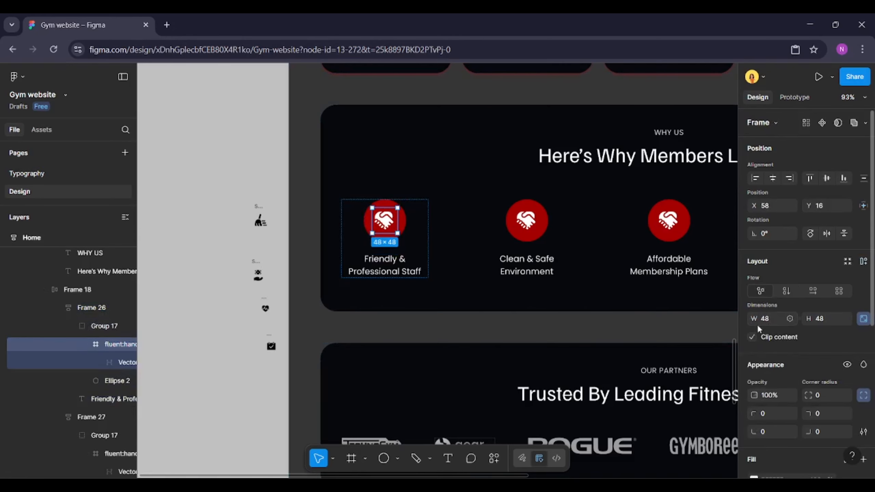
left_click_drag(236, 185, 280, 349)
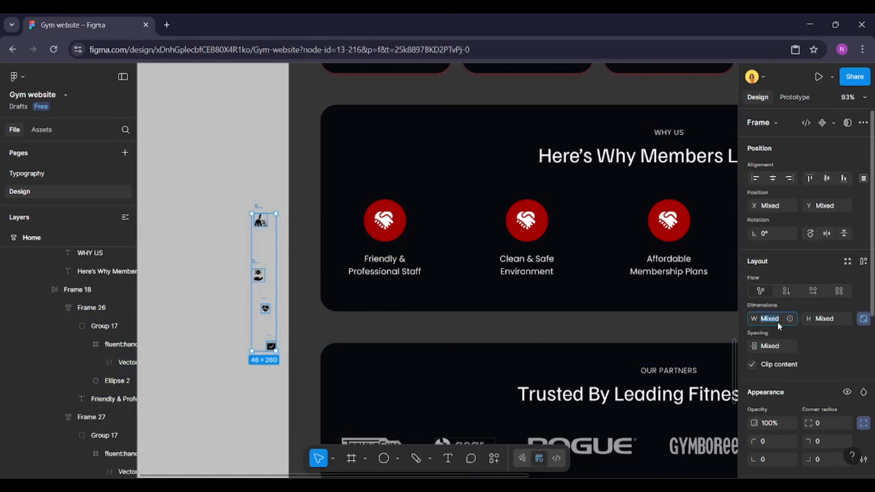
type("48")
key("Return")
Change the four imported icons' colour to white FFFFFF
scroll(779, 357, "down", 5)
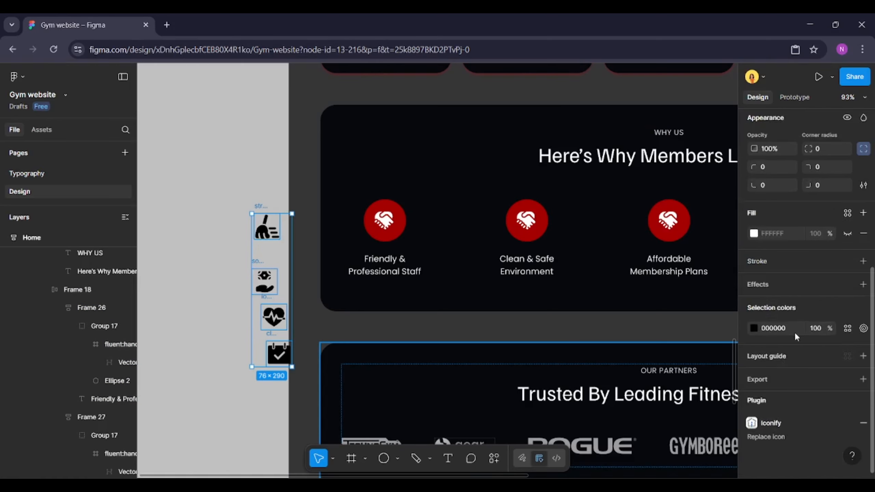
left_click(753, 328)
left_click_drag(675, 274, 580, 238)
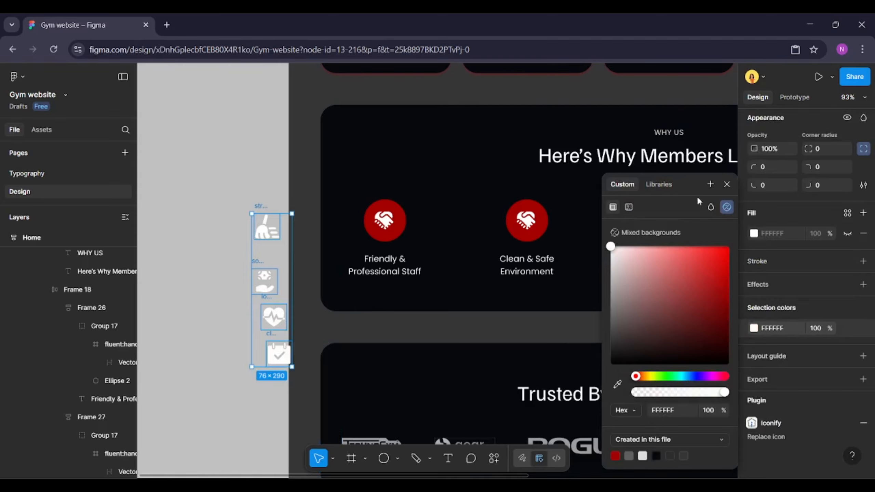
left_click(727, 186)
Replace the handshake icon in the Clean & Safe Environment card with the broom icon
left_click(255, 207)
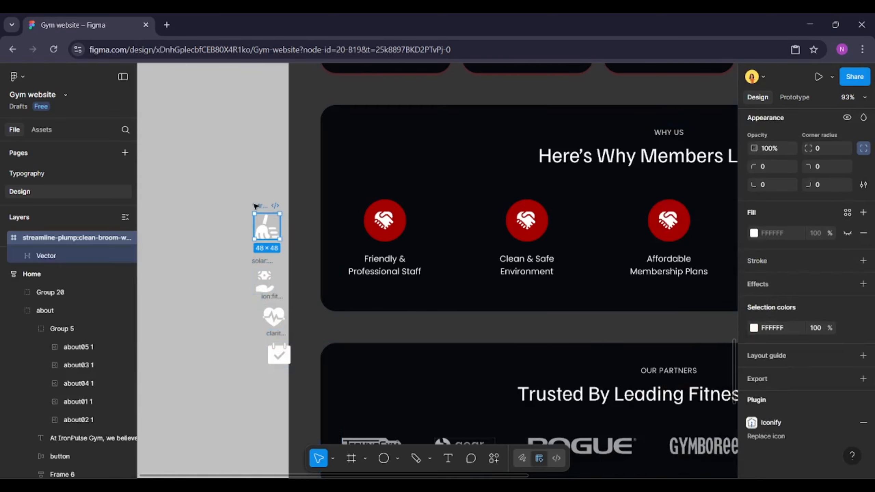
key("Delete")
left_click(517, 221)
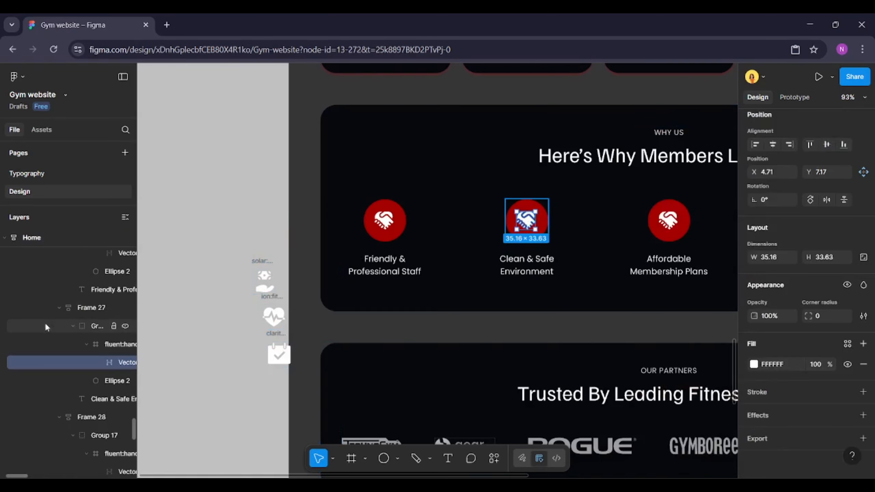
key("ctrl+shift+r")
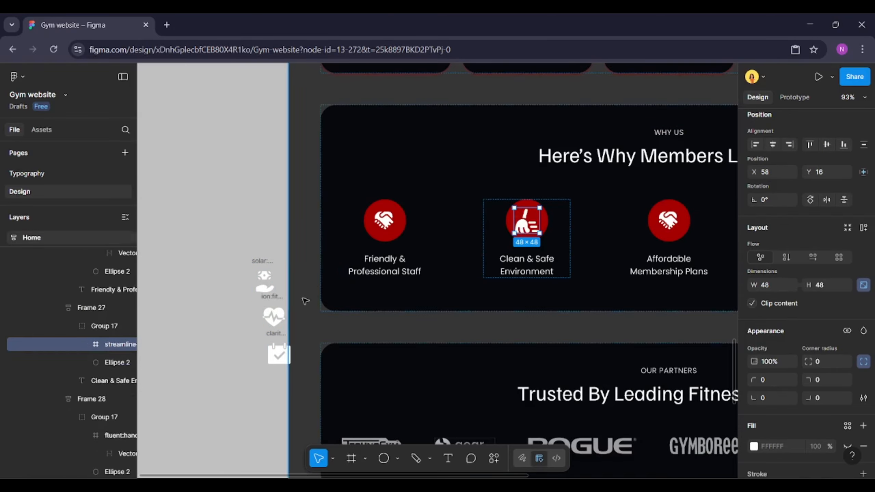
Replace the handshake icon in the Affordable Membership Plans card with the hand-holding icon
left_click(263, 263)
key("ctrl+x")
left_click(652, 211)
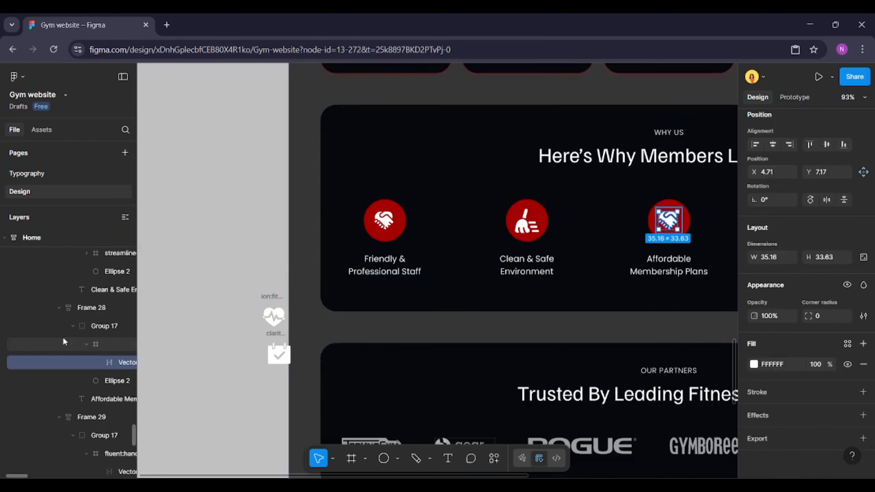
key("ctrl+shift+r")
Replace the handshake icon in the Community Events & Challenges card with the fitness heart icon
left_click(267, 295)
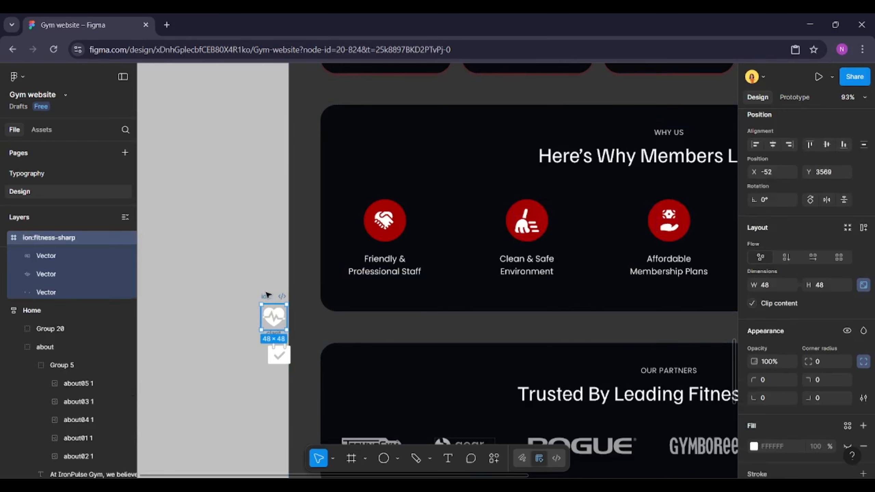
key("ctrl+x")
scroll(210, 289, "down", 3)
scroll(465, 242, "up", 3)
left_click(536, 258)
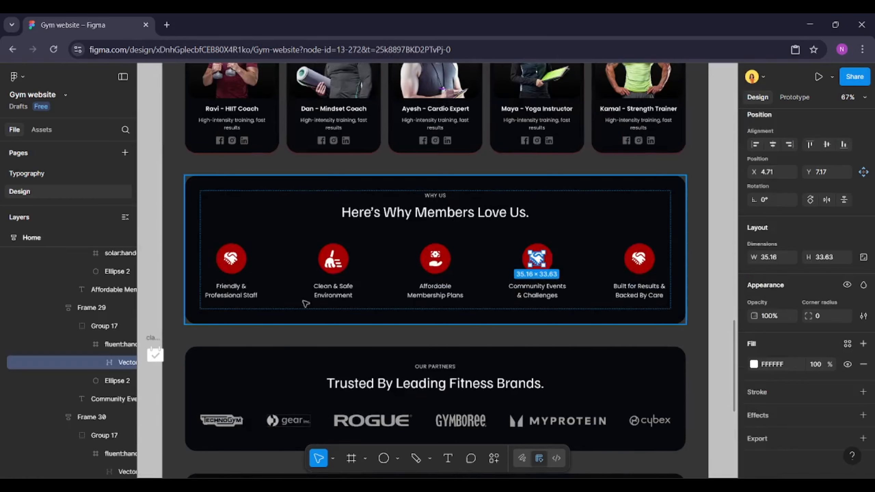
left_click(95, 341)
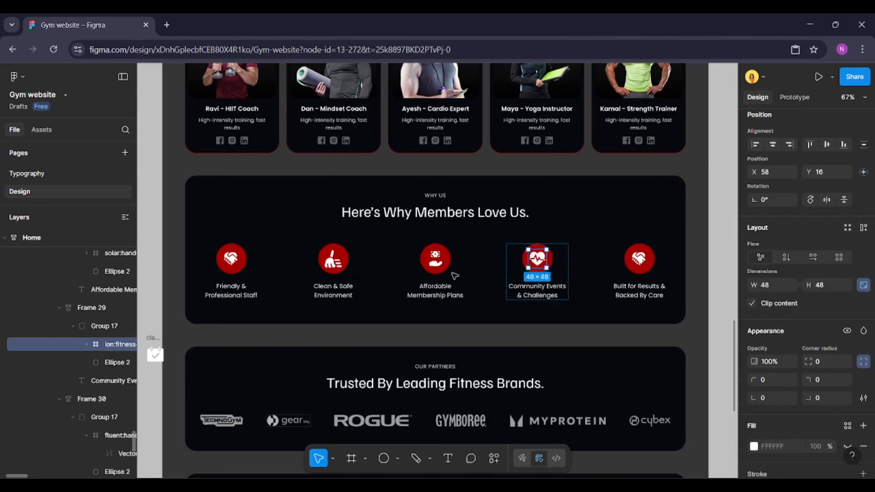
Replace the handshake icon in the Built for Results & Backed By Care card with the calendar event icon
scroll(483, 267, "down", 3)
left_click(277, 321)
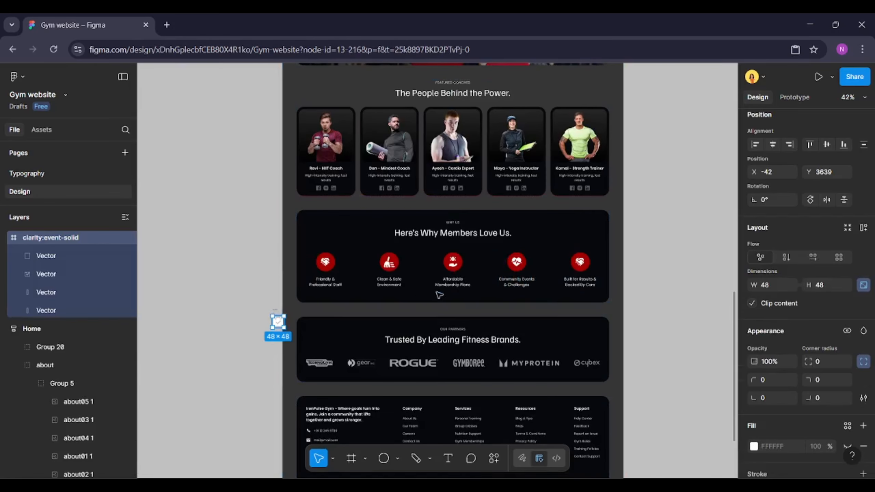
key("ctrl+x")
scroll(546, 273, "up", 3)
left_click(600, 255, "ctrl")
left_click(94, 345)
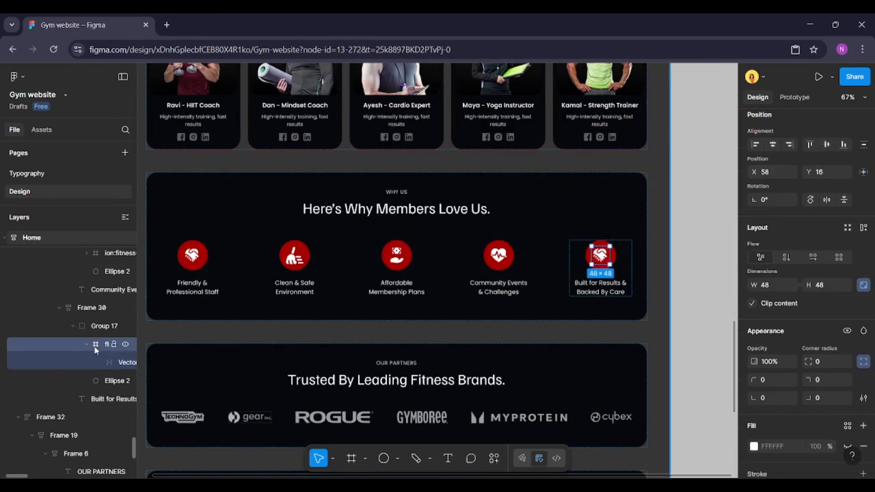
key("ctrl+shift+r")
left_click(677, 240)
Change the Look Inside banner's button text to "Explore More"
scroll(677, 241, "down", 1)
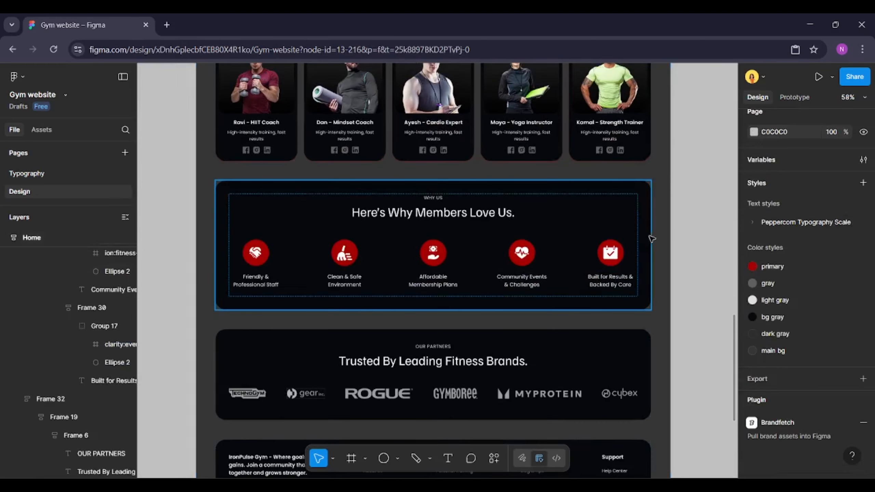
scroll(414, 269, "up", 5)
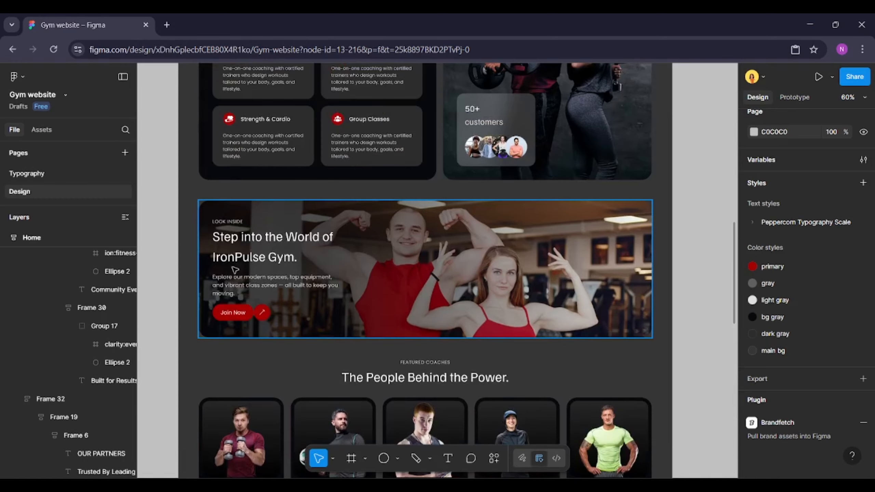
scroll(235, 270, "up", 1)
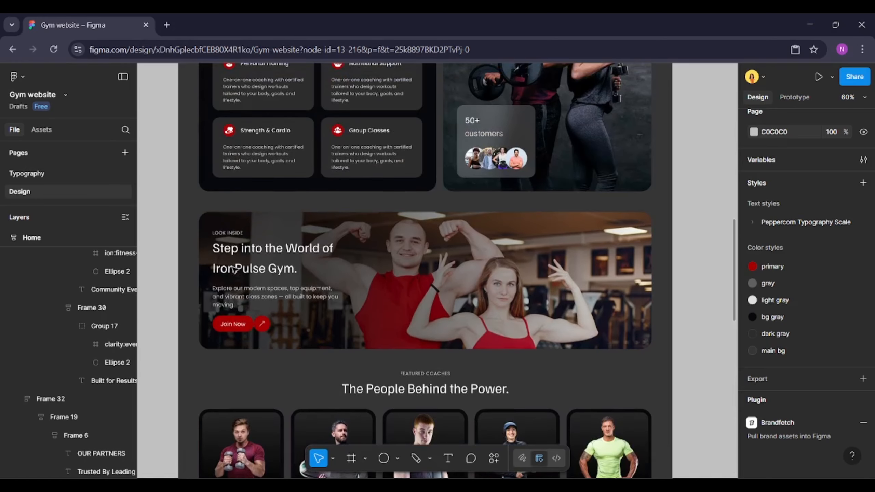
double_click(238, 324)
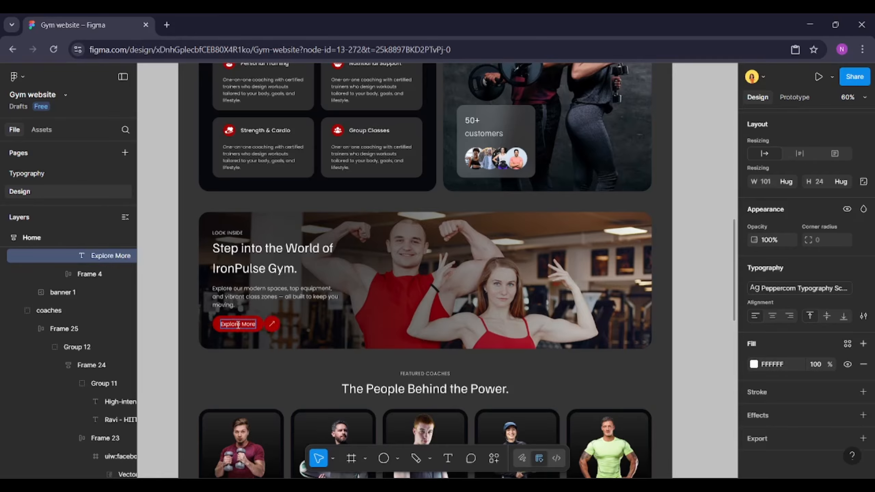
Change the About section's button text to "Read More"
scroll(304, 289, "up", 5)
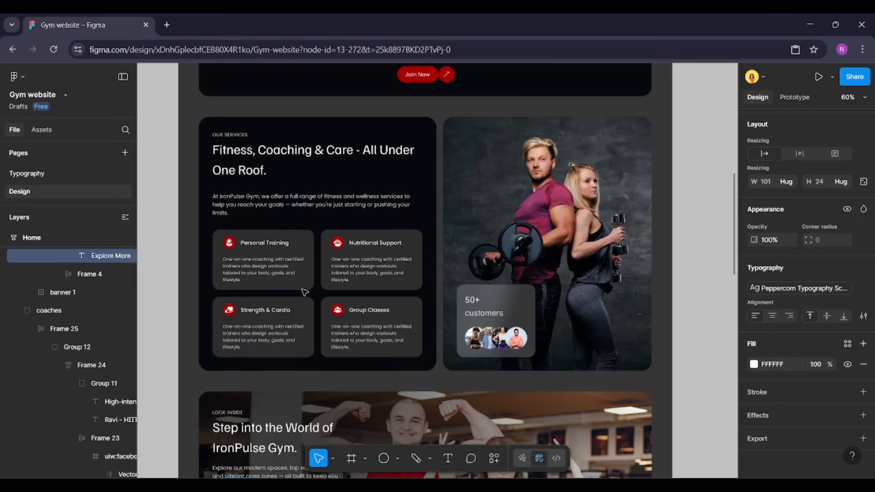
scroll(305, 292, "up", 7)
double_click(425, 314)
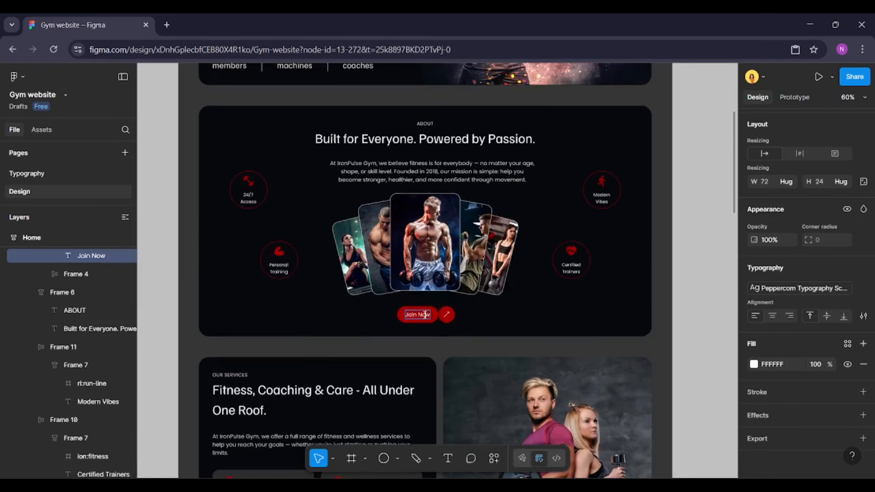
type("Read More")
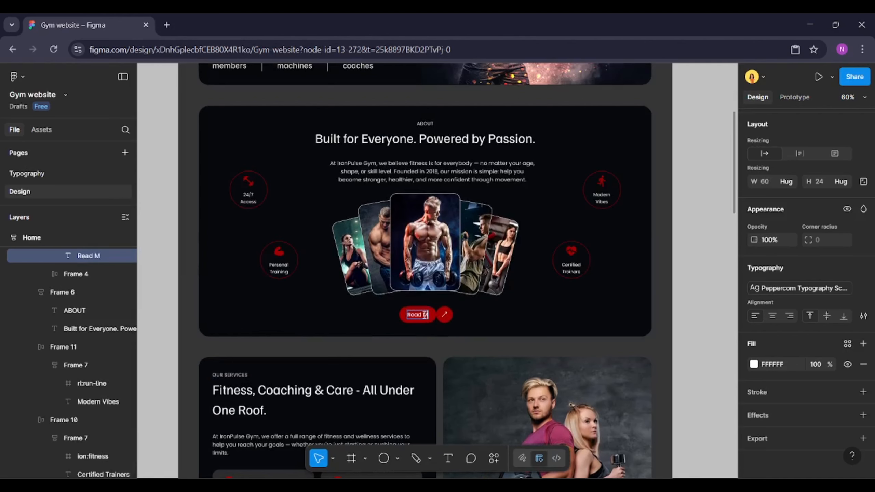
Center the About section's button horizontally within the section
double_click(157, 298)
double_click(428, 315)
key("alt")
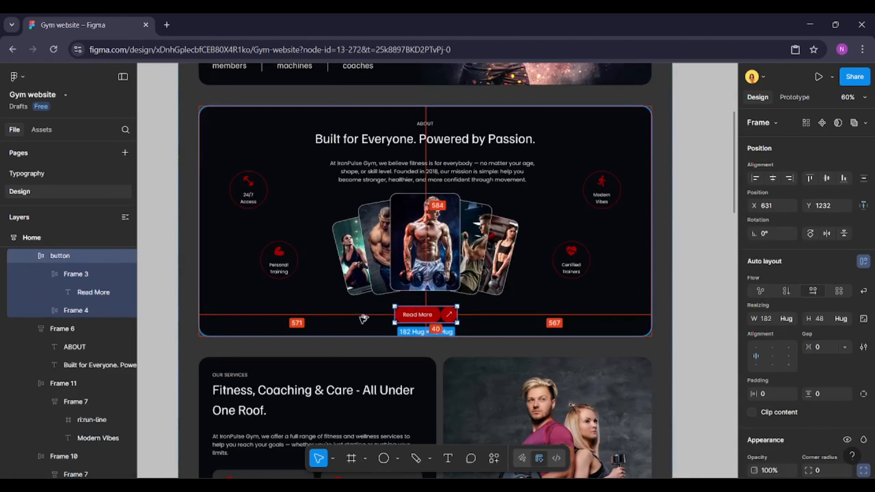
left_click(773, 178)
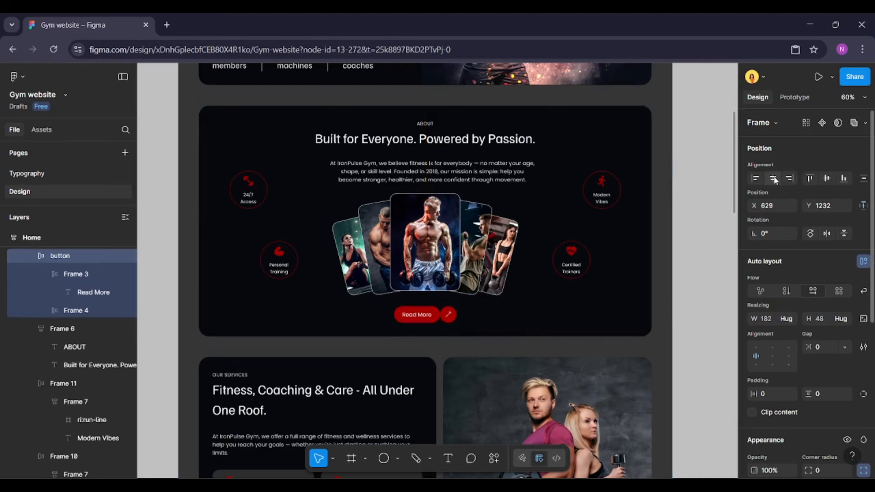
left_click(514, 260)
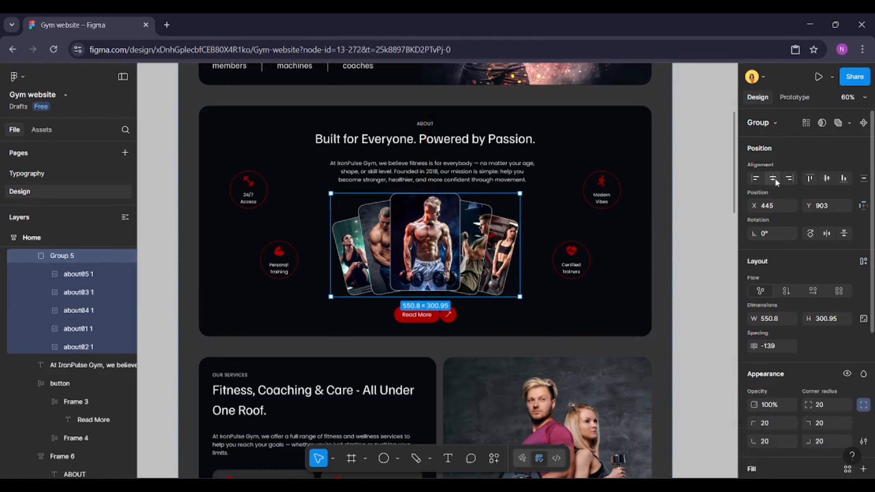
left_click(691, 233)
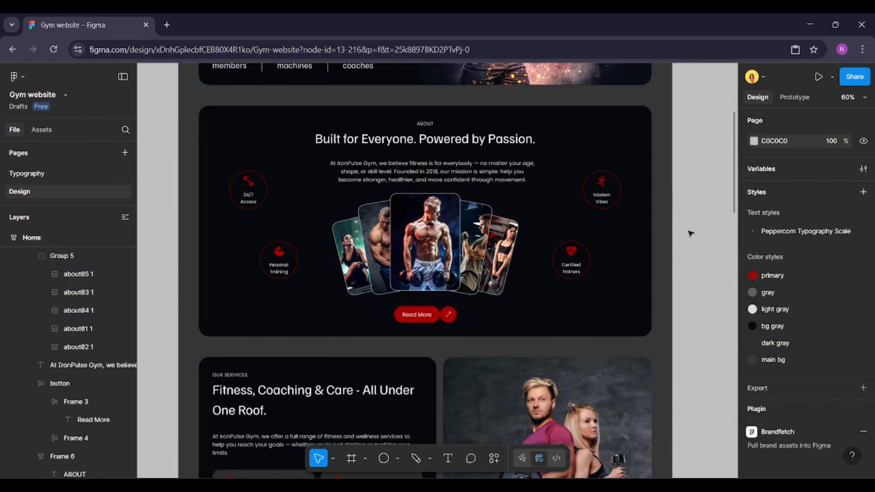
Apply the light gray colour style to the stroke of both divider lines between the hero stats
scroll(690, 233, "down", 2)
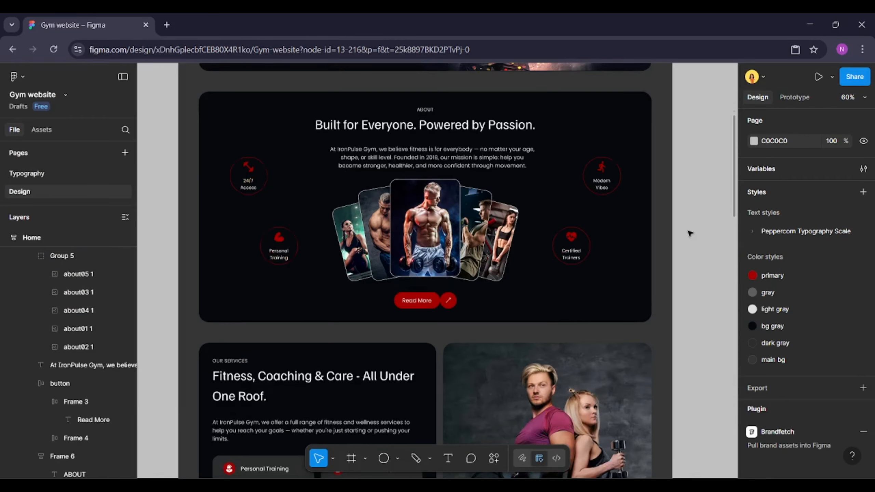
scroll(689, 233, "up", 10)
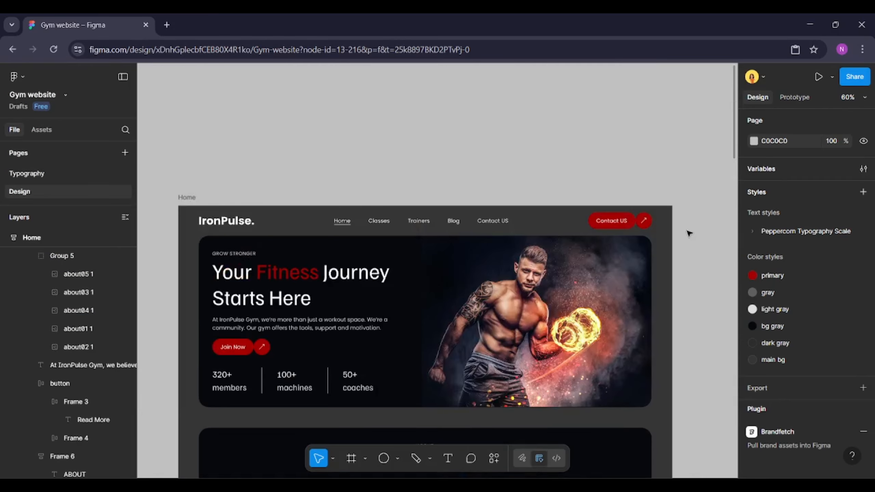
scroll(333, 376, "down", 2)
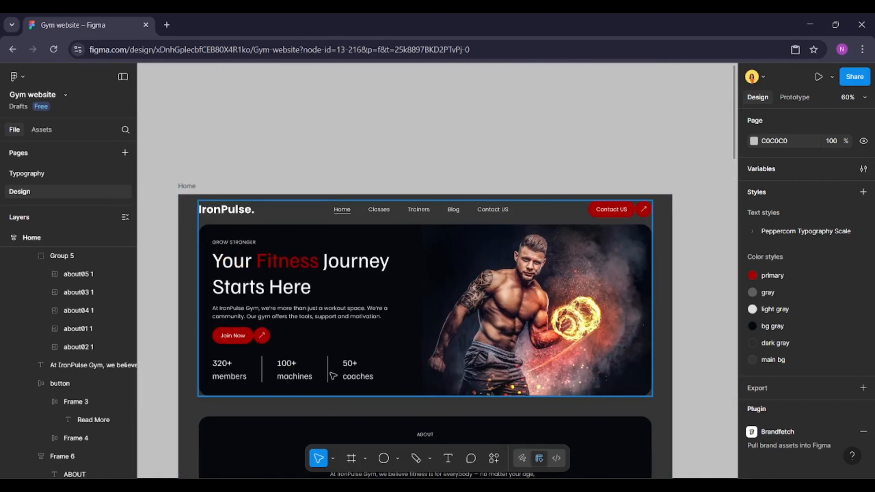
left_click(262, 379, "ctrl")
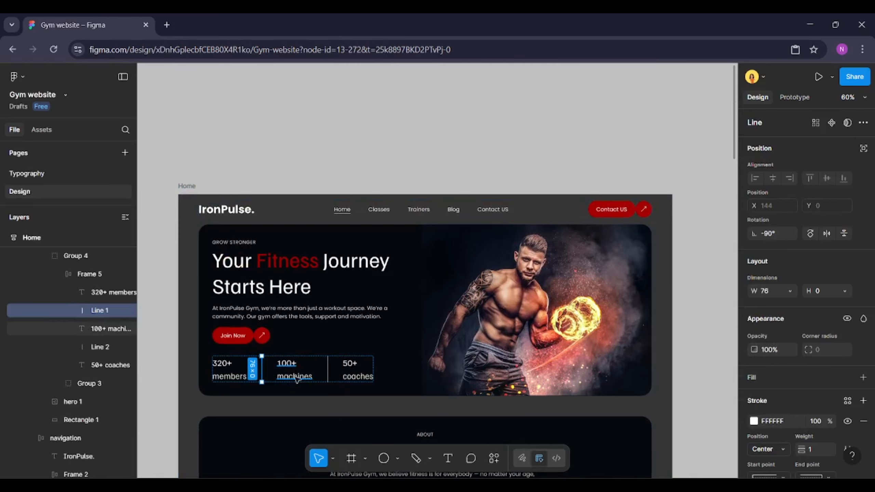
left_click(327, 374, "shift")
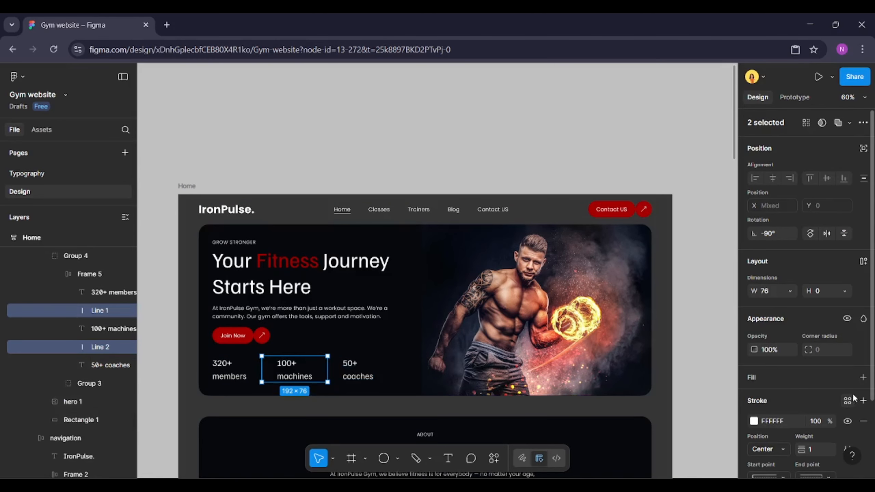
left_click(847, 401)
left_click(650, 349)
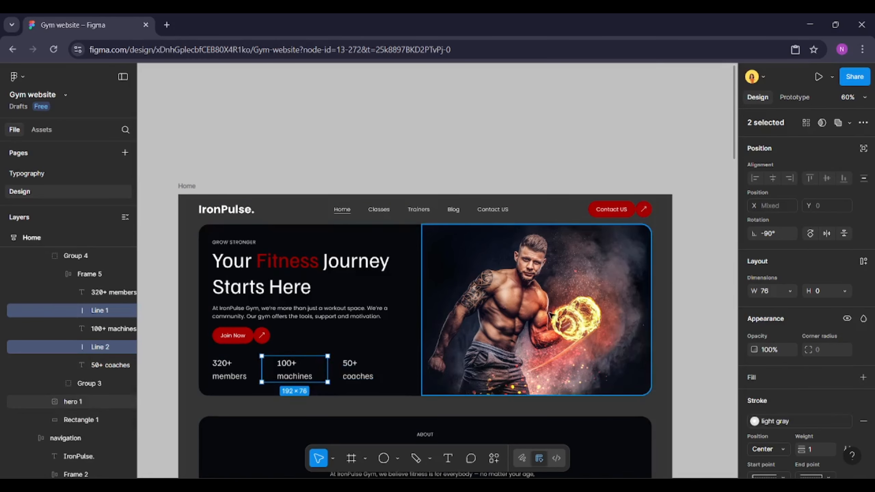
Preview the Home page as a prototype and scroll through all its sections
left_click(289, 185)
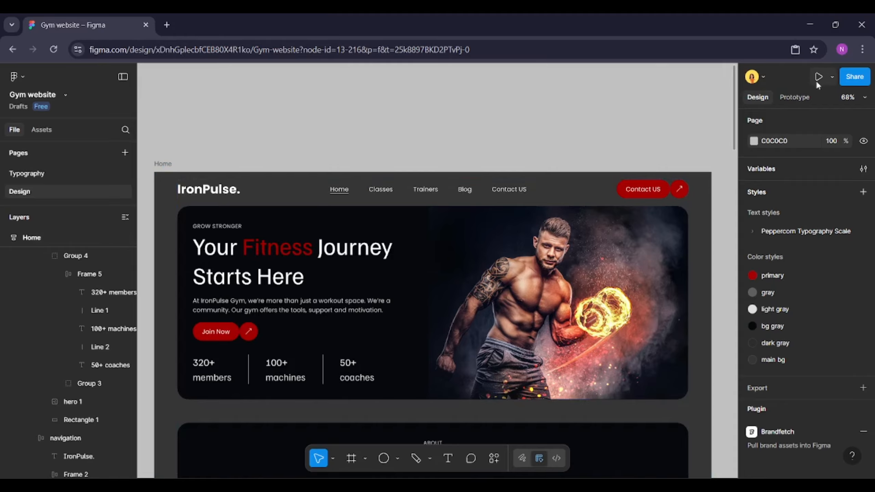
left_click(818, 77)
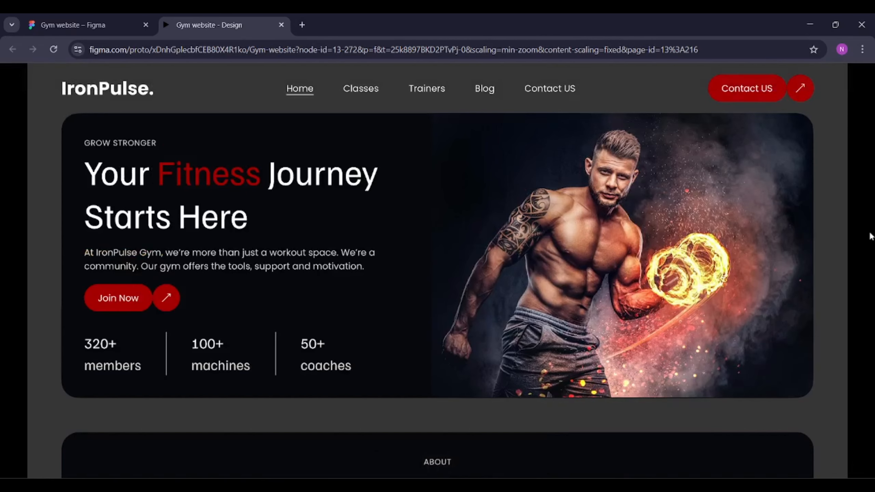
scroll(870, 233, "down", 2)
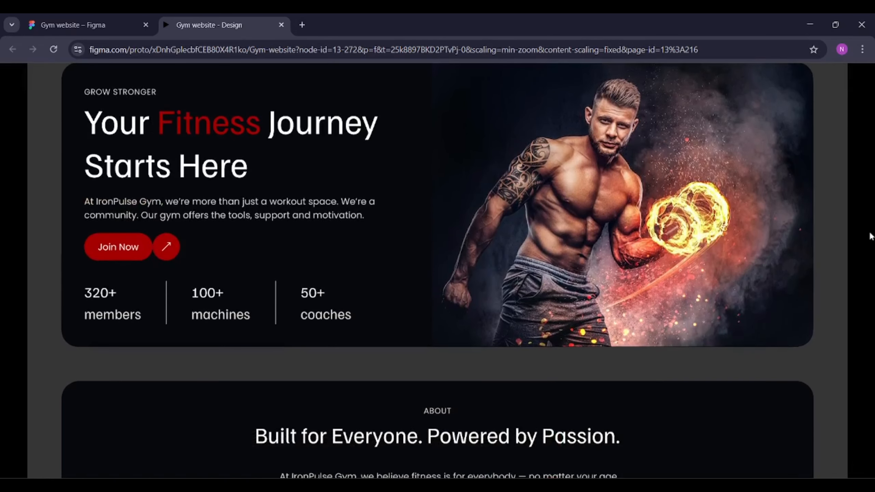
scroll(871, 237, "down", 6)
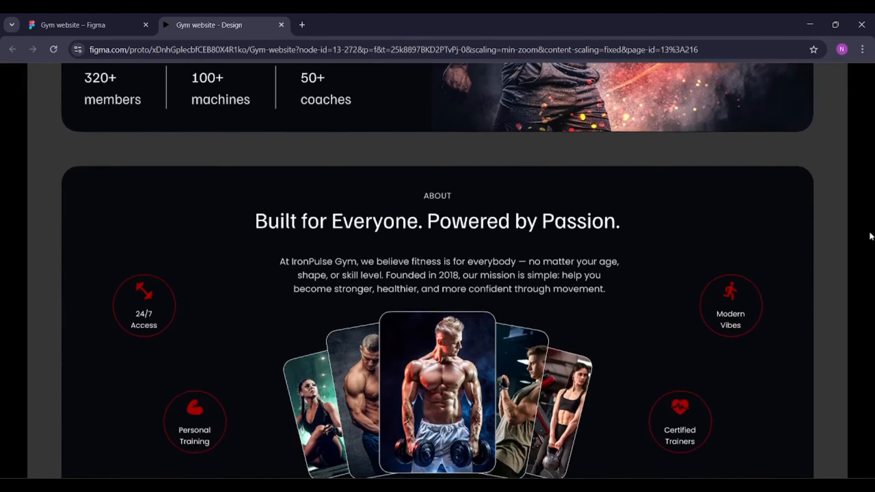
scroll(871, 237, "down", 6)
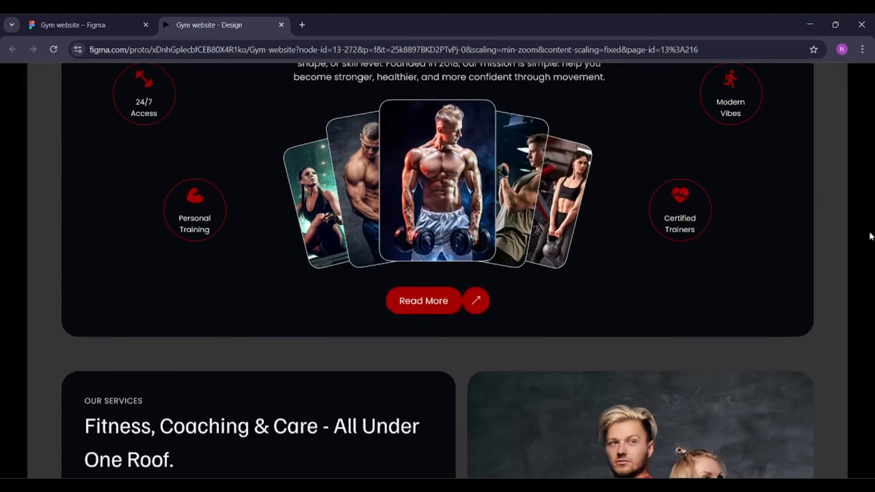
scroll(870, 237, "down", 7)
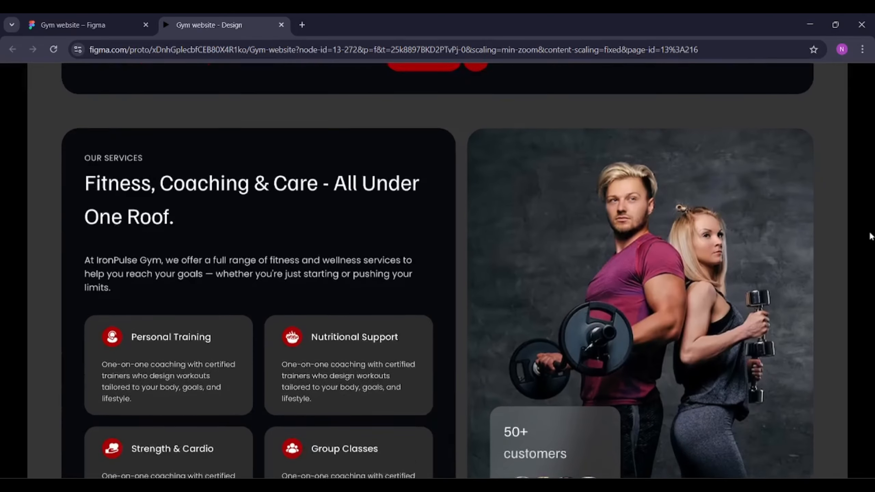
scroll(871, 236, "down", 6)
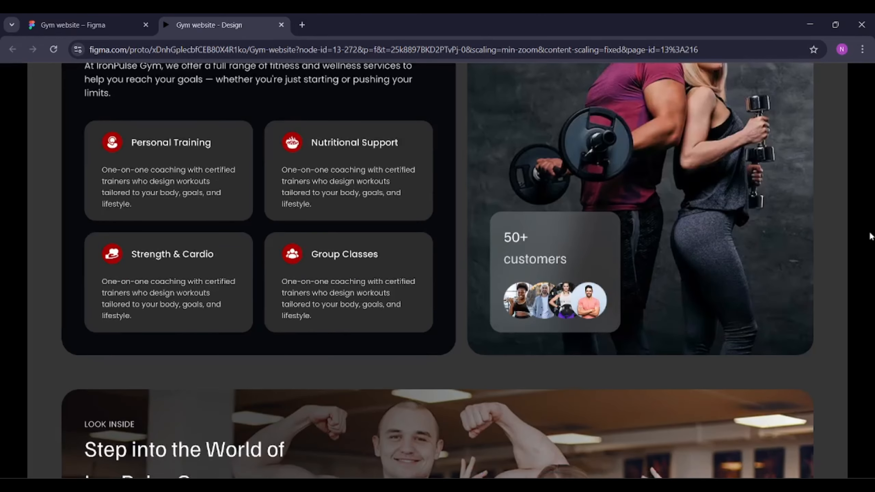
scroll(871, 236, "down", 5)
scroll(870, 236, "down", 1)
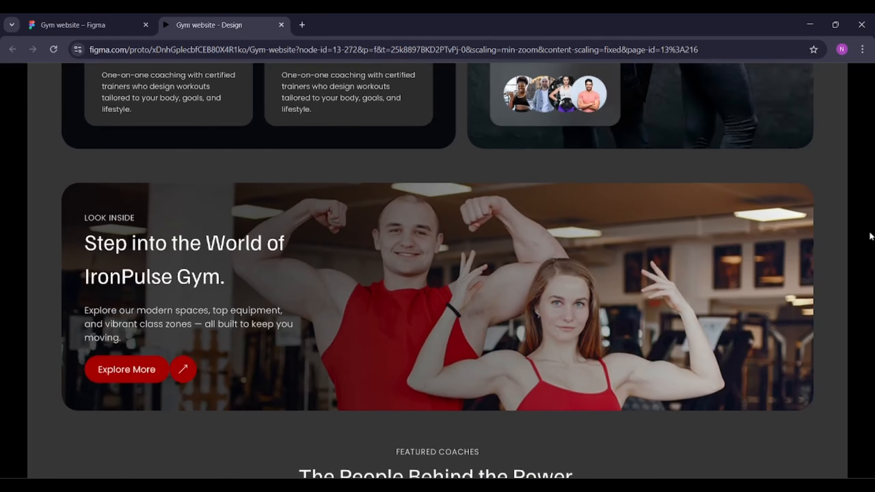
scroll(871, 236, "down", 7)
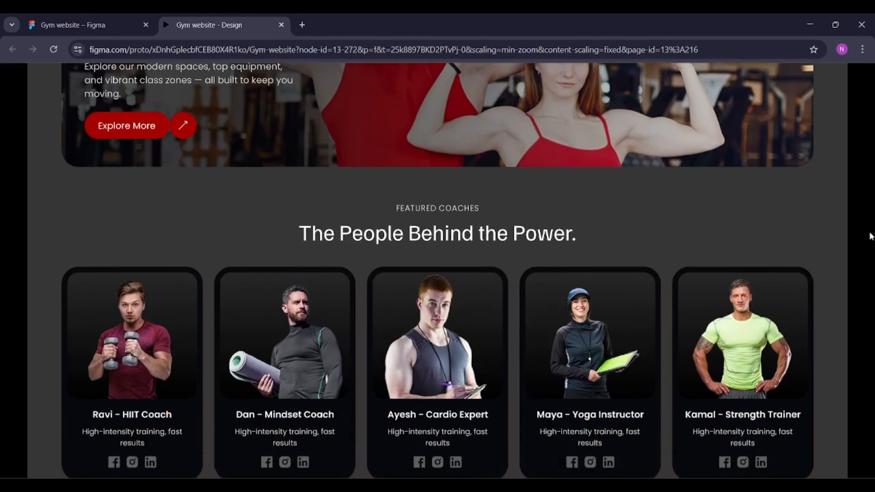
scroll(871, 237, "down", 5)
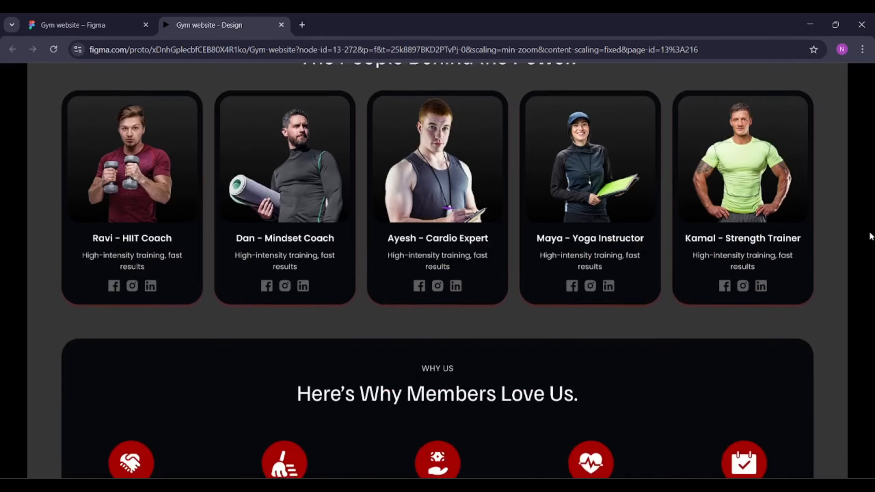
scroll(870, 237, "down", 6)
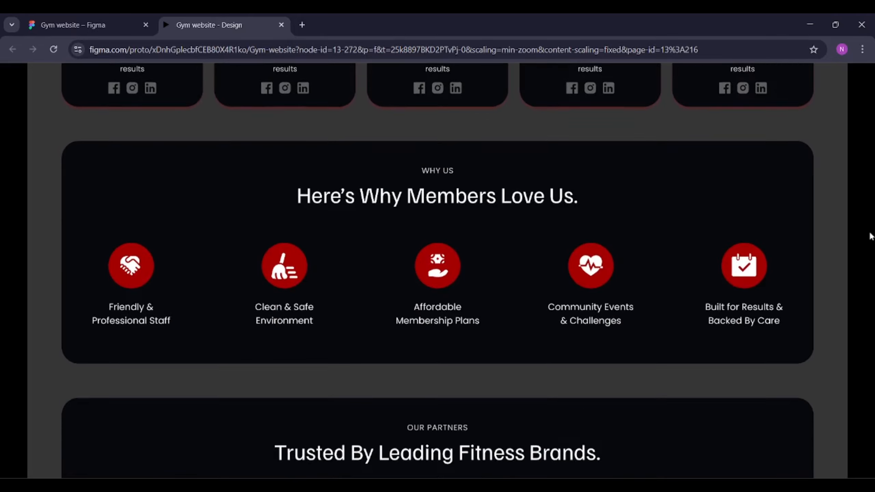
scroll(870, 236, "down", 2)
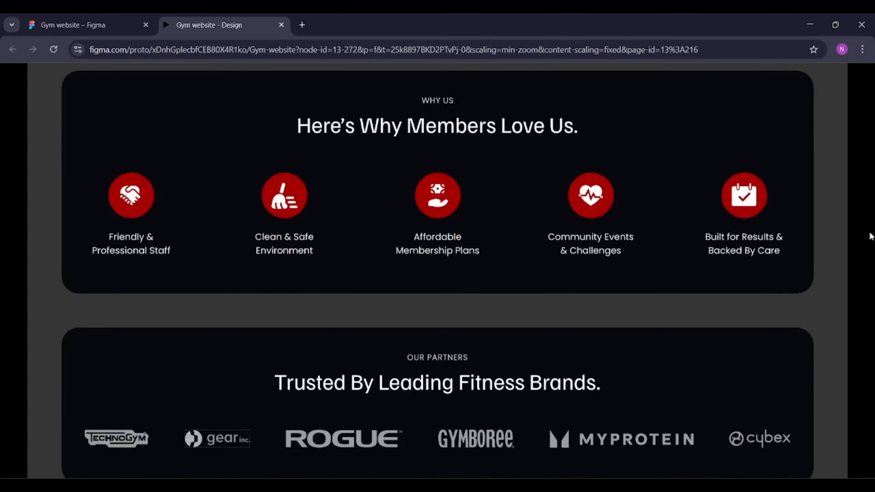
scroll(871, 237, "down", 4)
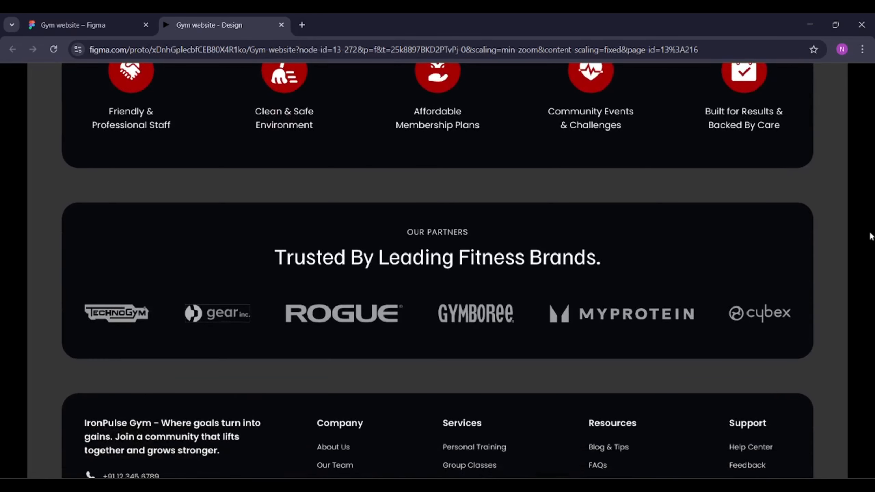
scroll(871, 237, "down", 6)
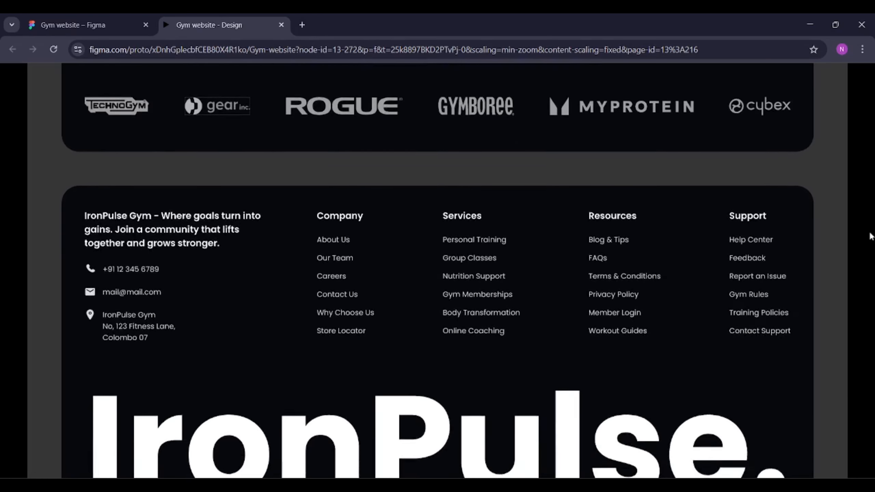
scroll(871, 237, "down", 3)
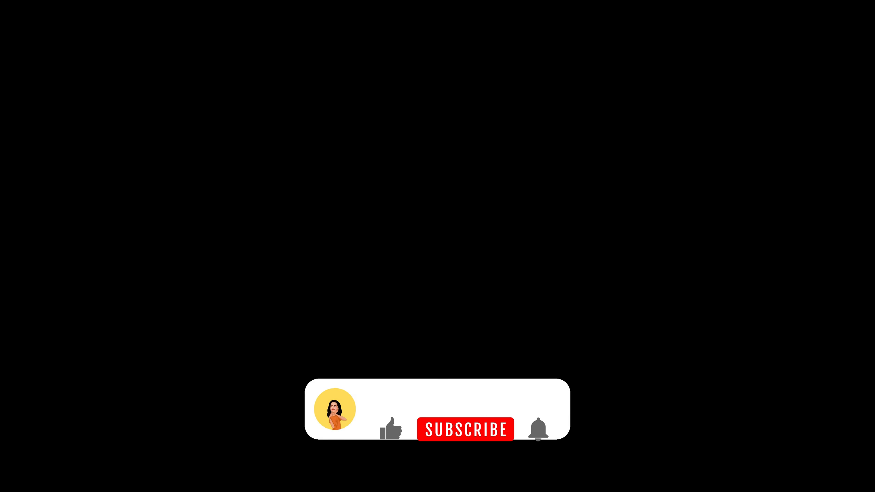